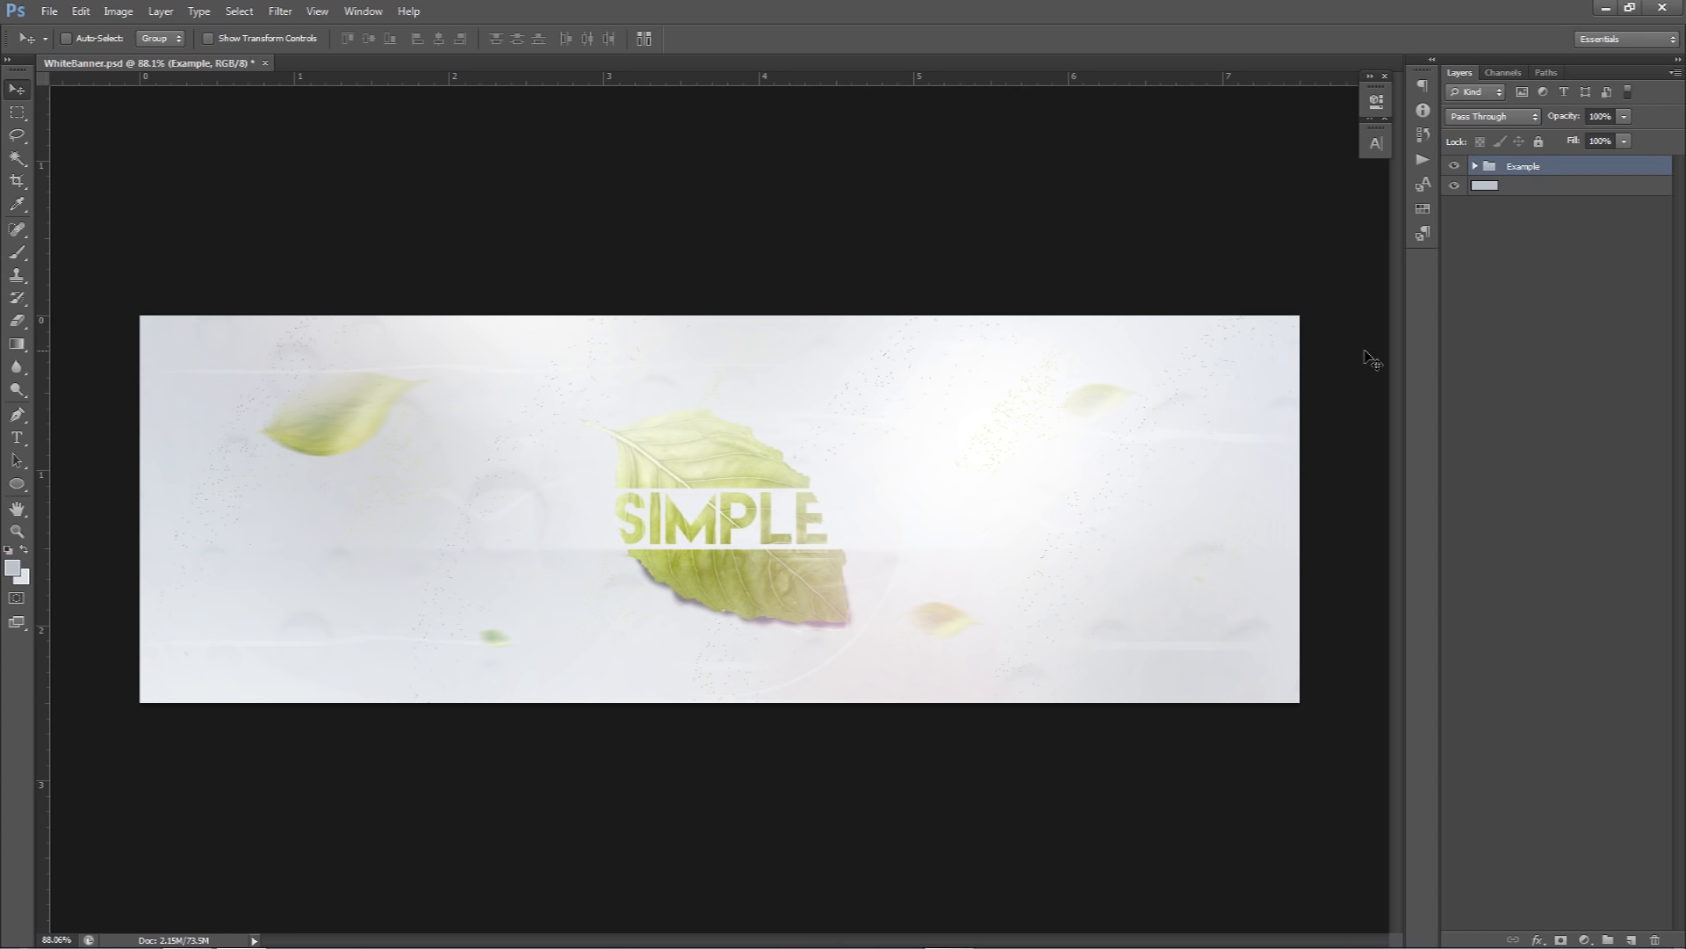
# - Look up the font set for the Type tool, and return to the Move tool
pyautogui.press('t')
pyautogui.click(151, 39)
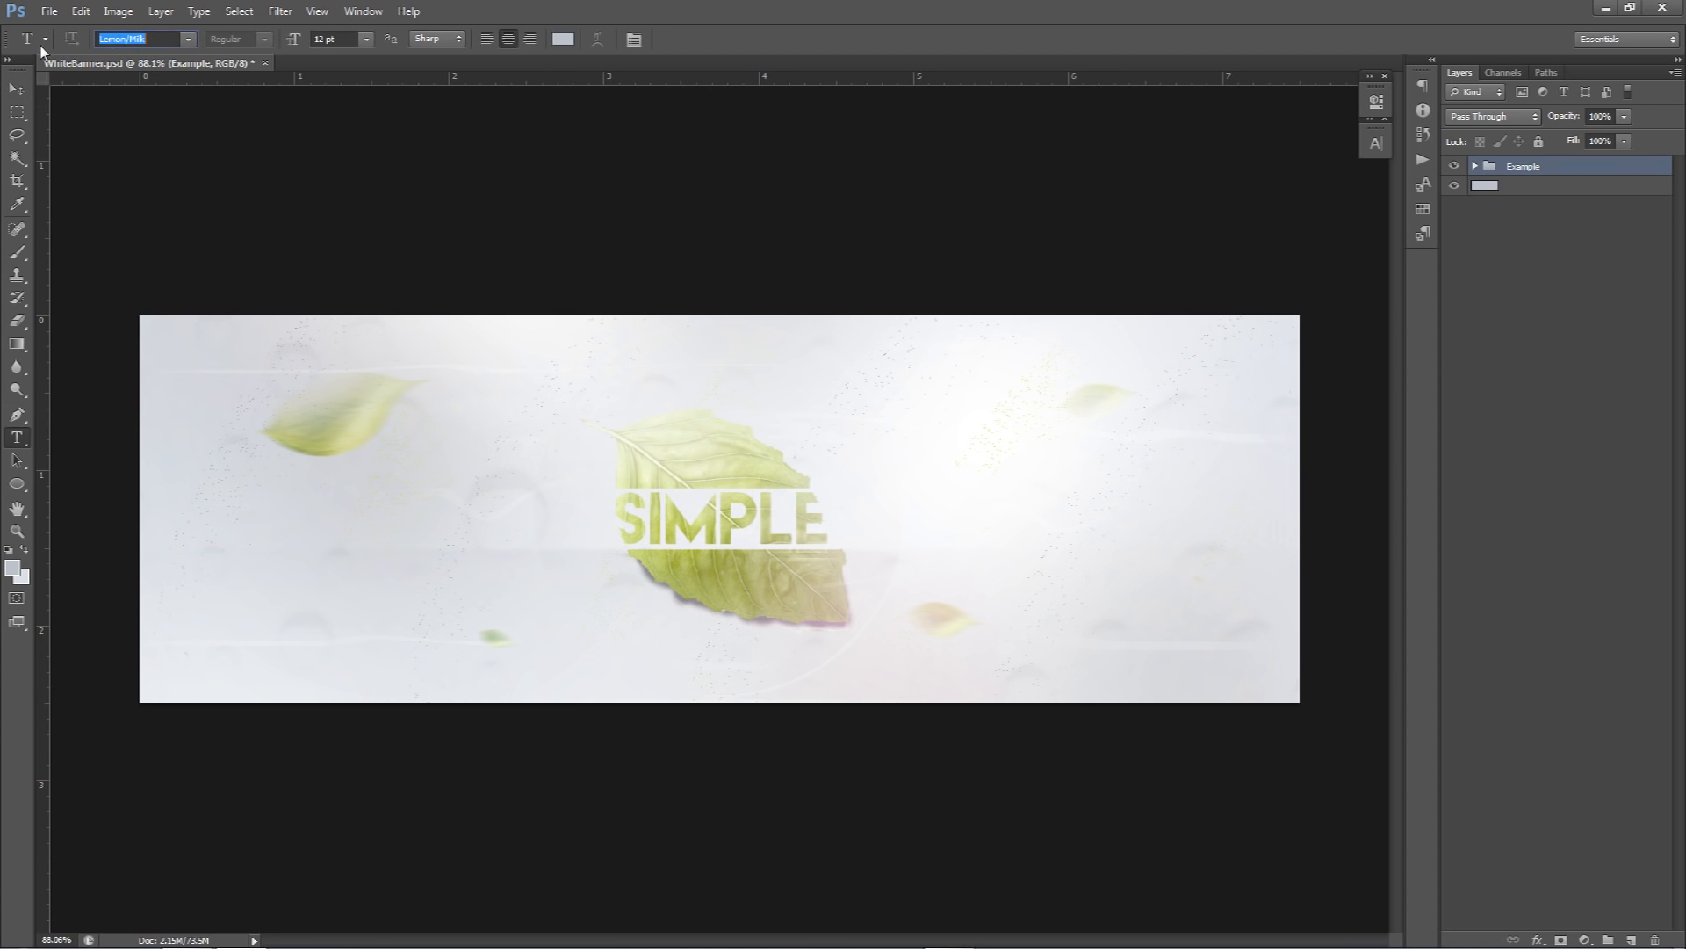
pyautogui.click(17, 89)
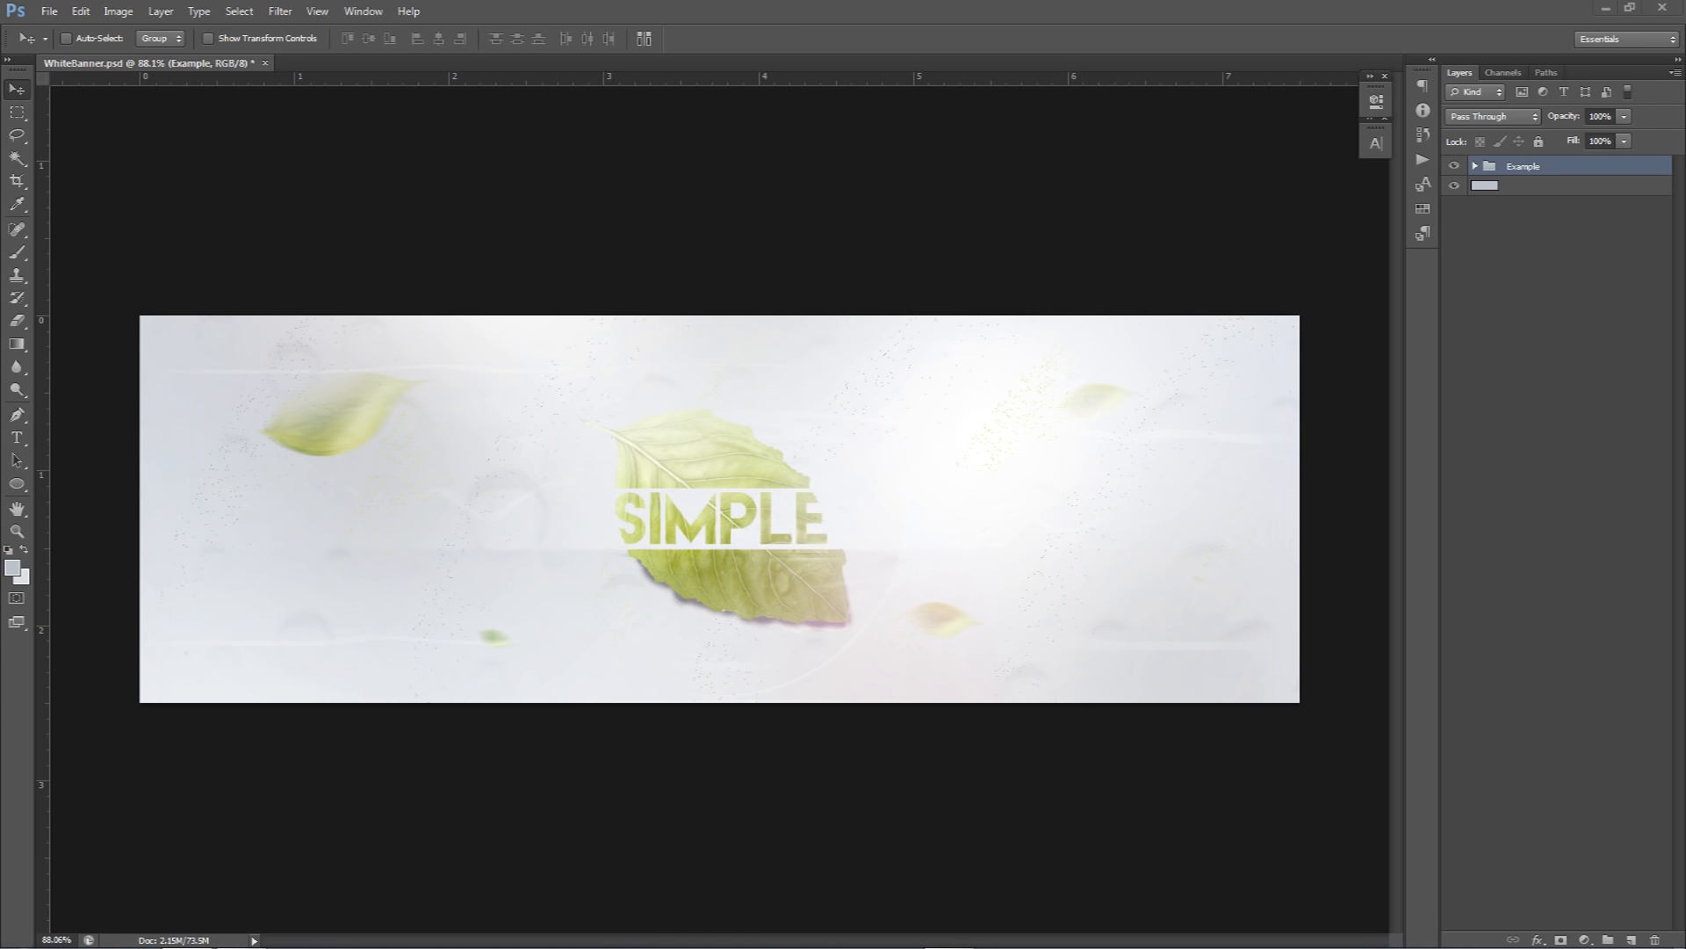
# - Switch to the browser to view the leaf and rain drops image search results, and return to the banner document in Photoshop
pyautogui.moveTo(1685, 186); pyautogui.dragTo(1367, 76)
pyautogui.click(1533, 209)
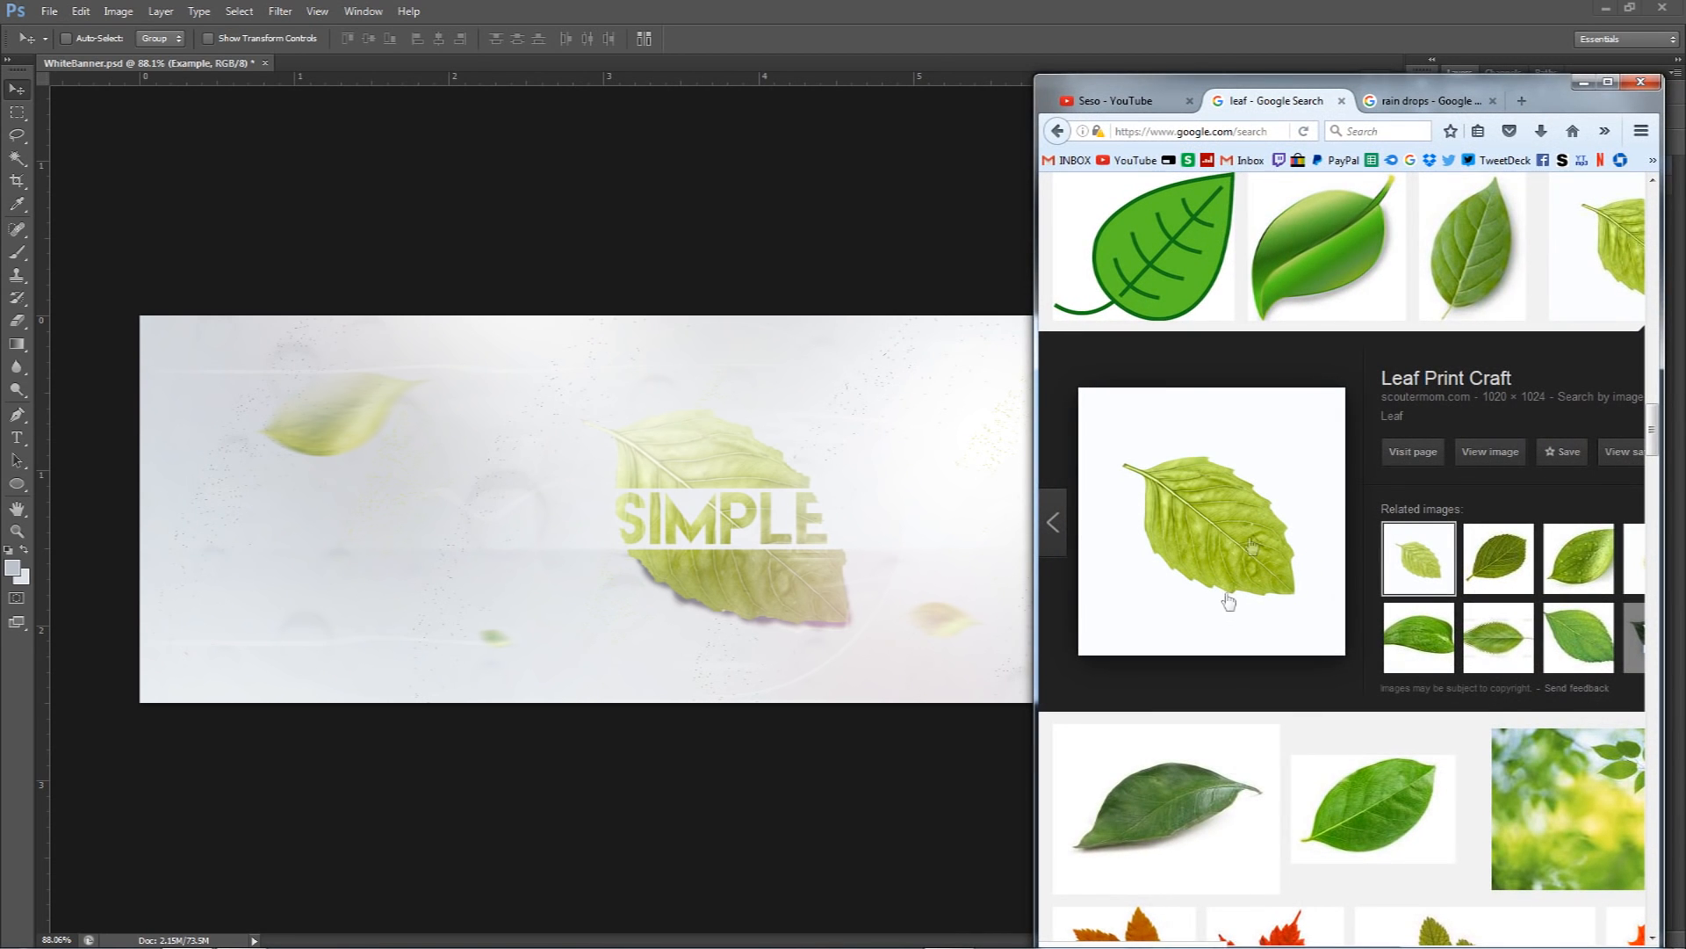
pyautogui.click(1428, 100)
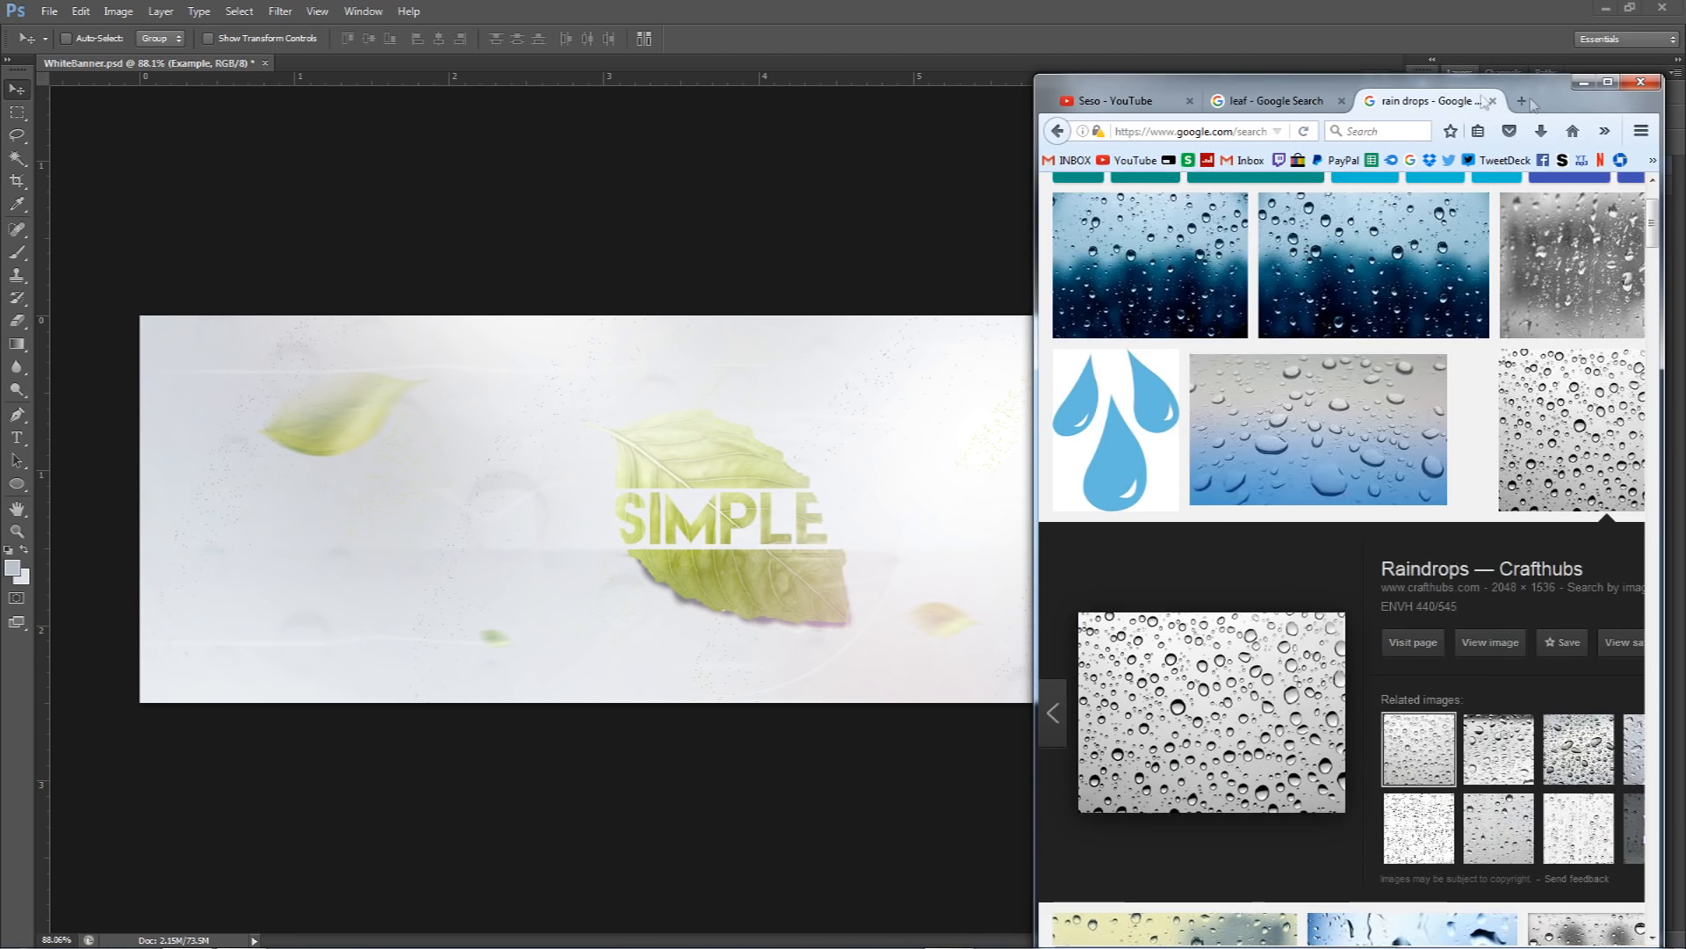
pyautogui.click(1282, 100)
pyautogui.click(1583, 81)
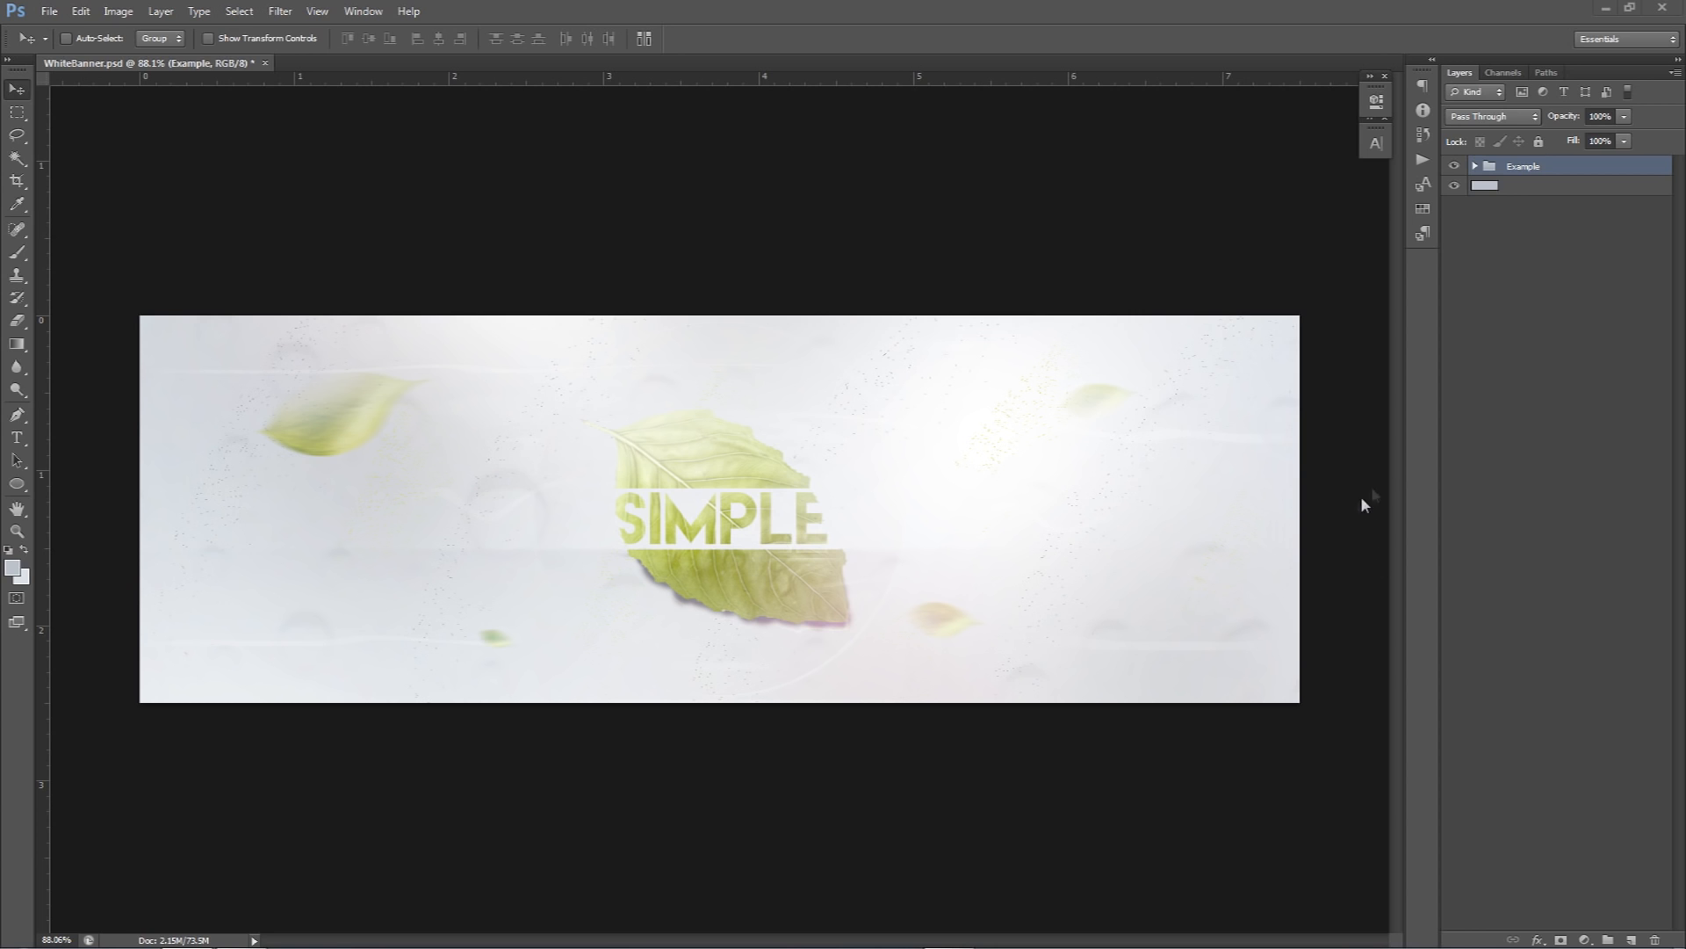
# - Hide the Example group and confirm #bbc3cb in the foreground color picker as the background's base color
pyautogui.click(1455, 166)
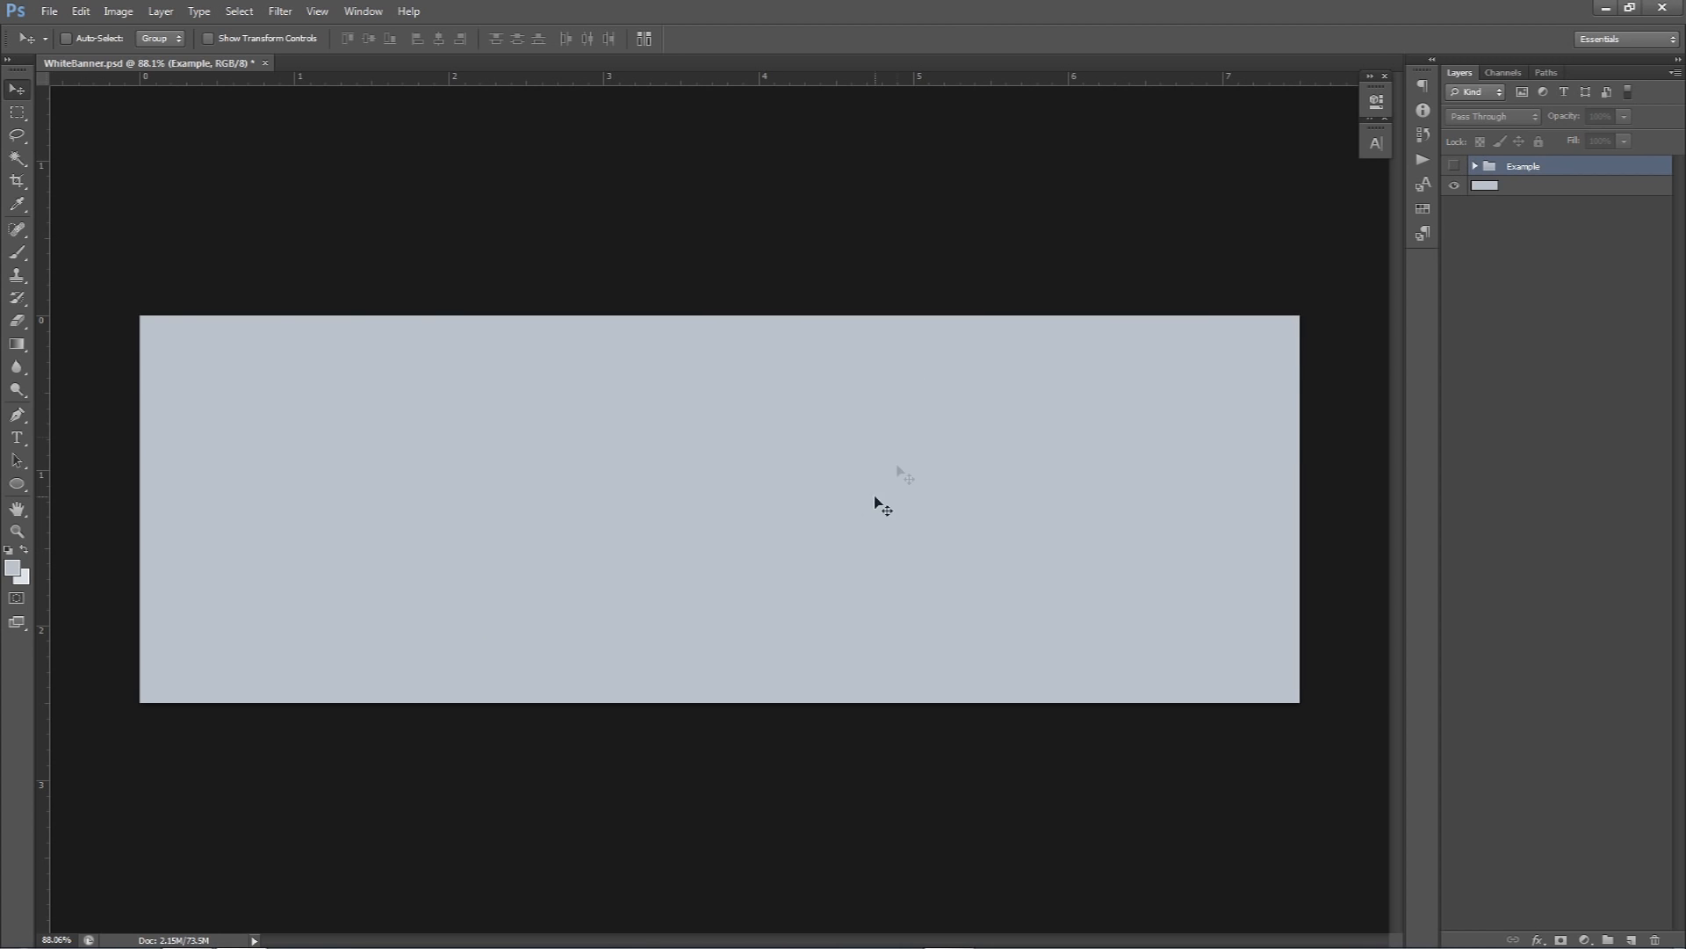
pyautogui.click(13, 567)
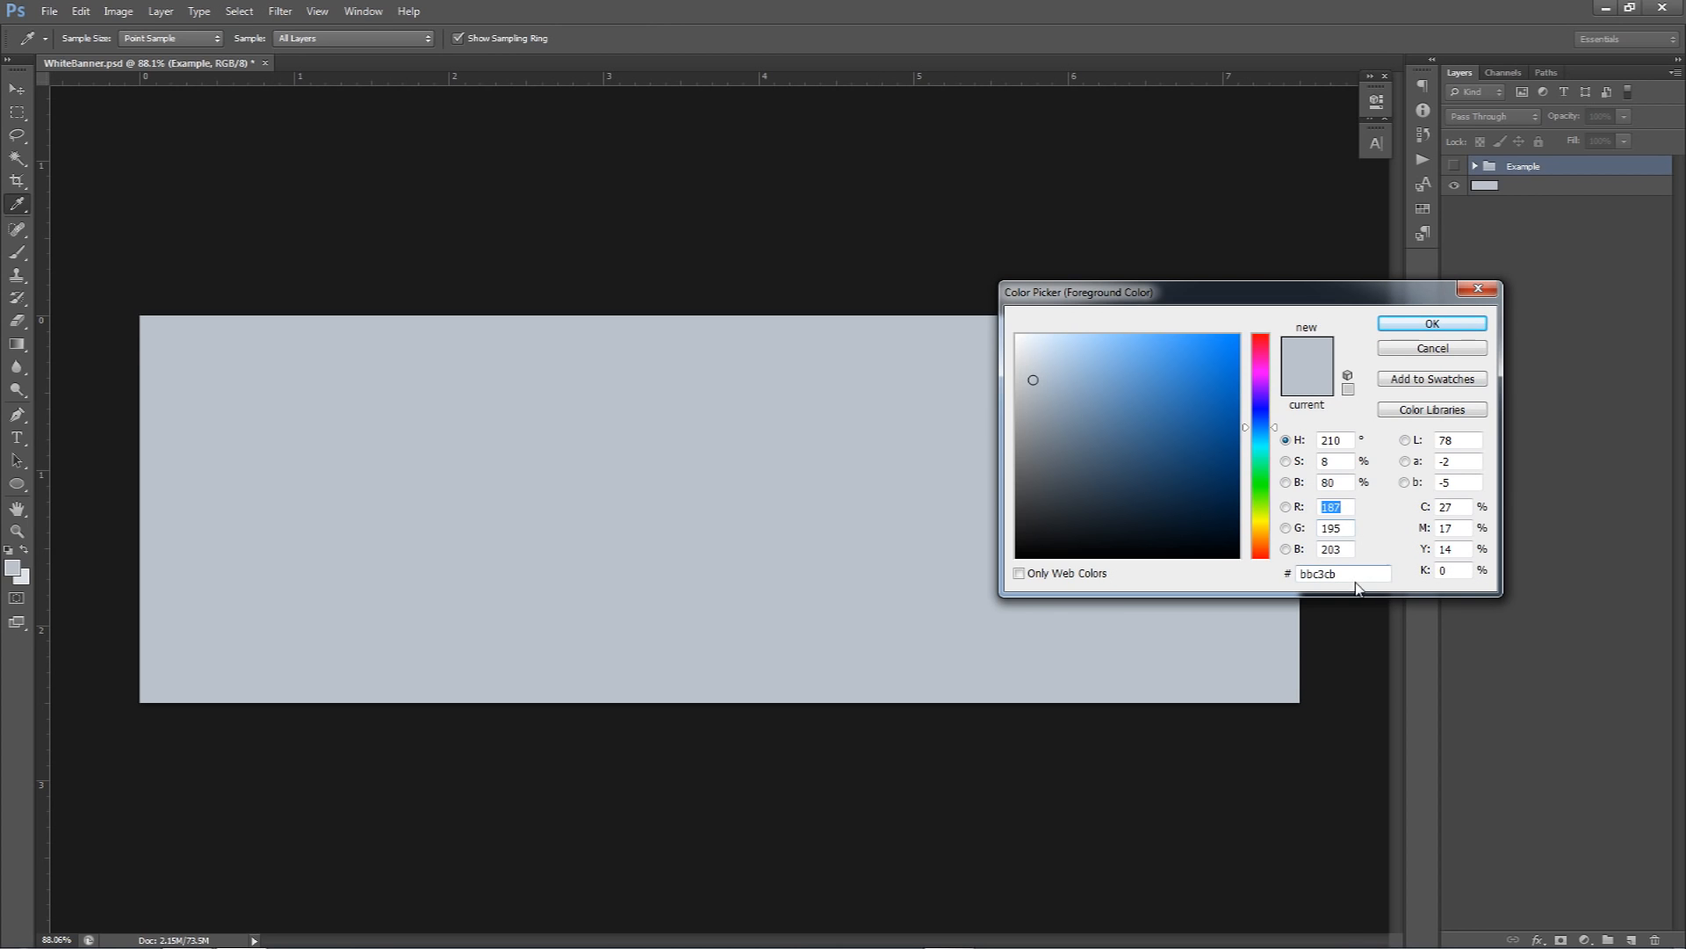
pyautogui.moveTo(1364, 578); pyautogui.dragTo(1261, 577)
pyautogui.click(1430, 323)
pyautogui.press('v')
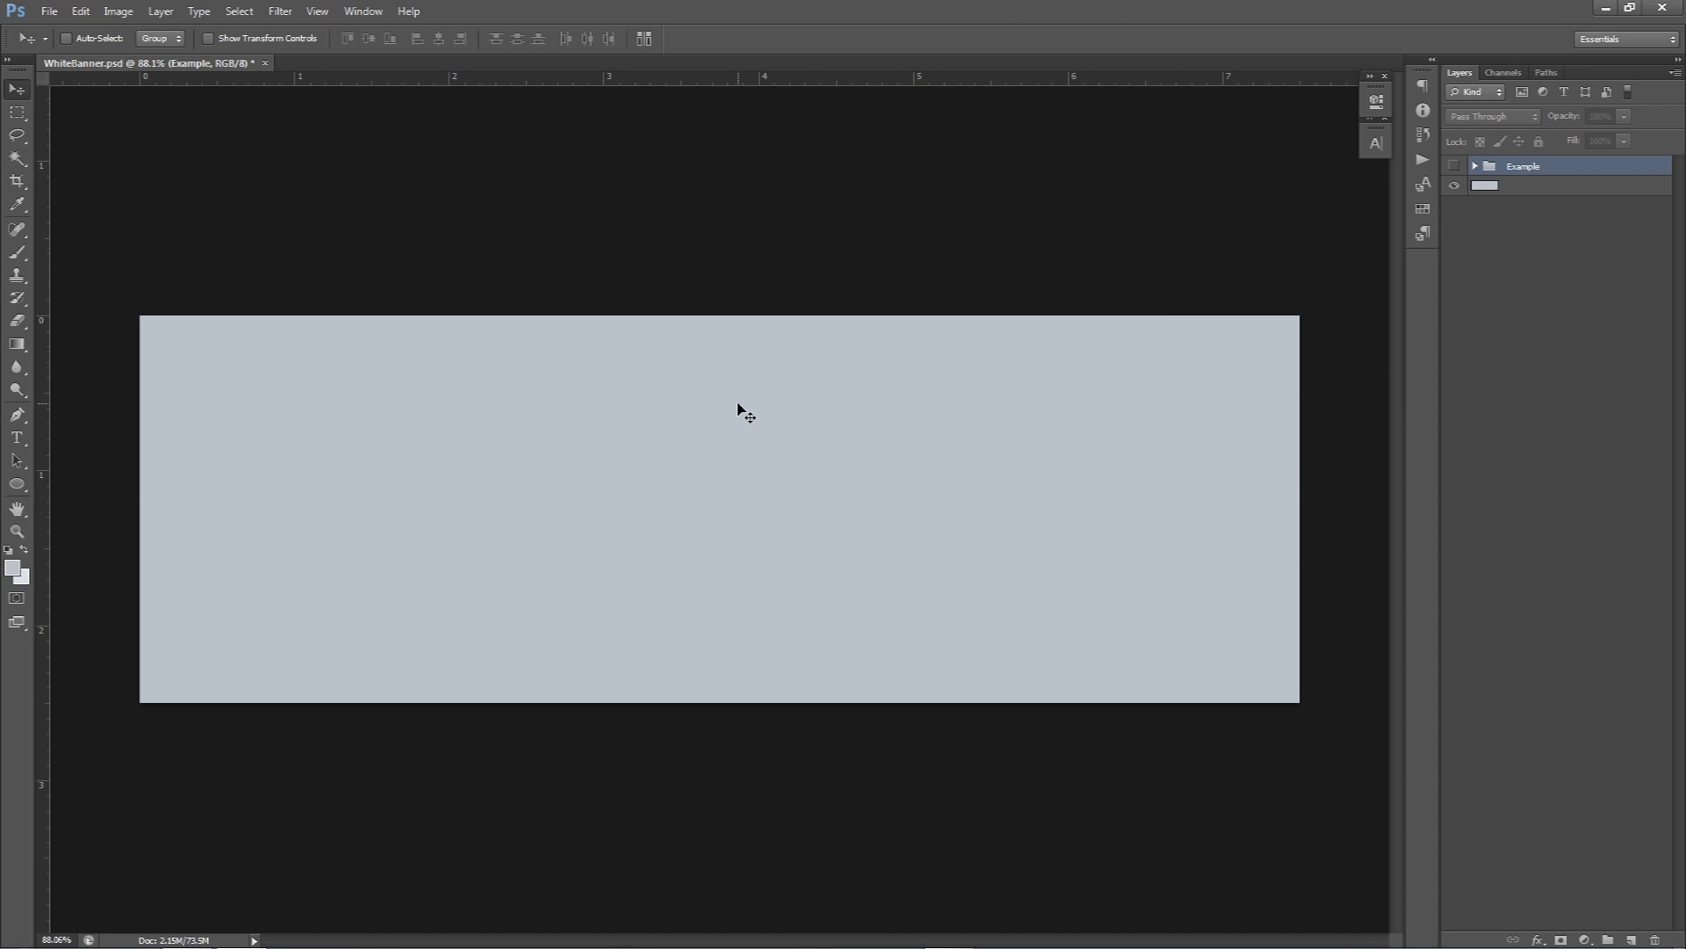
# - Add a new layer directly above the background layer and choose the soft round brush preset
pyautogui.click(1528, 184)
pyautogui.click(1631, 938)
pyautogui.press('b')
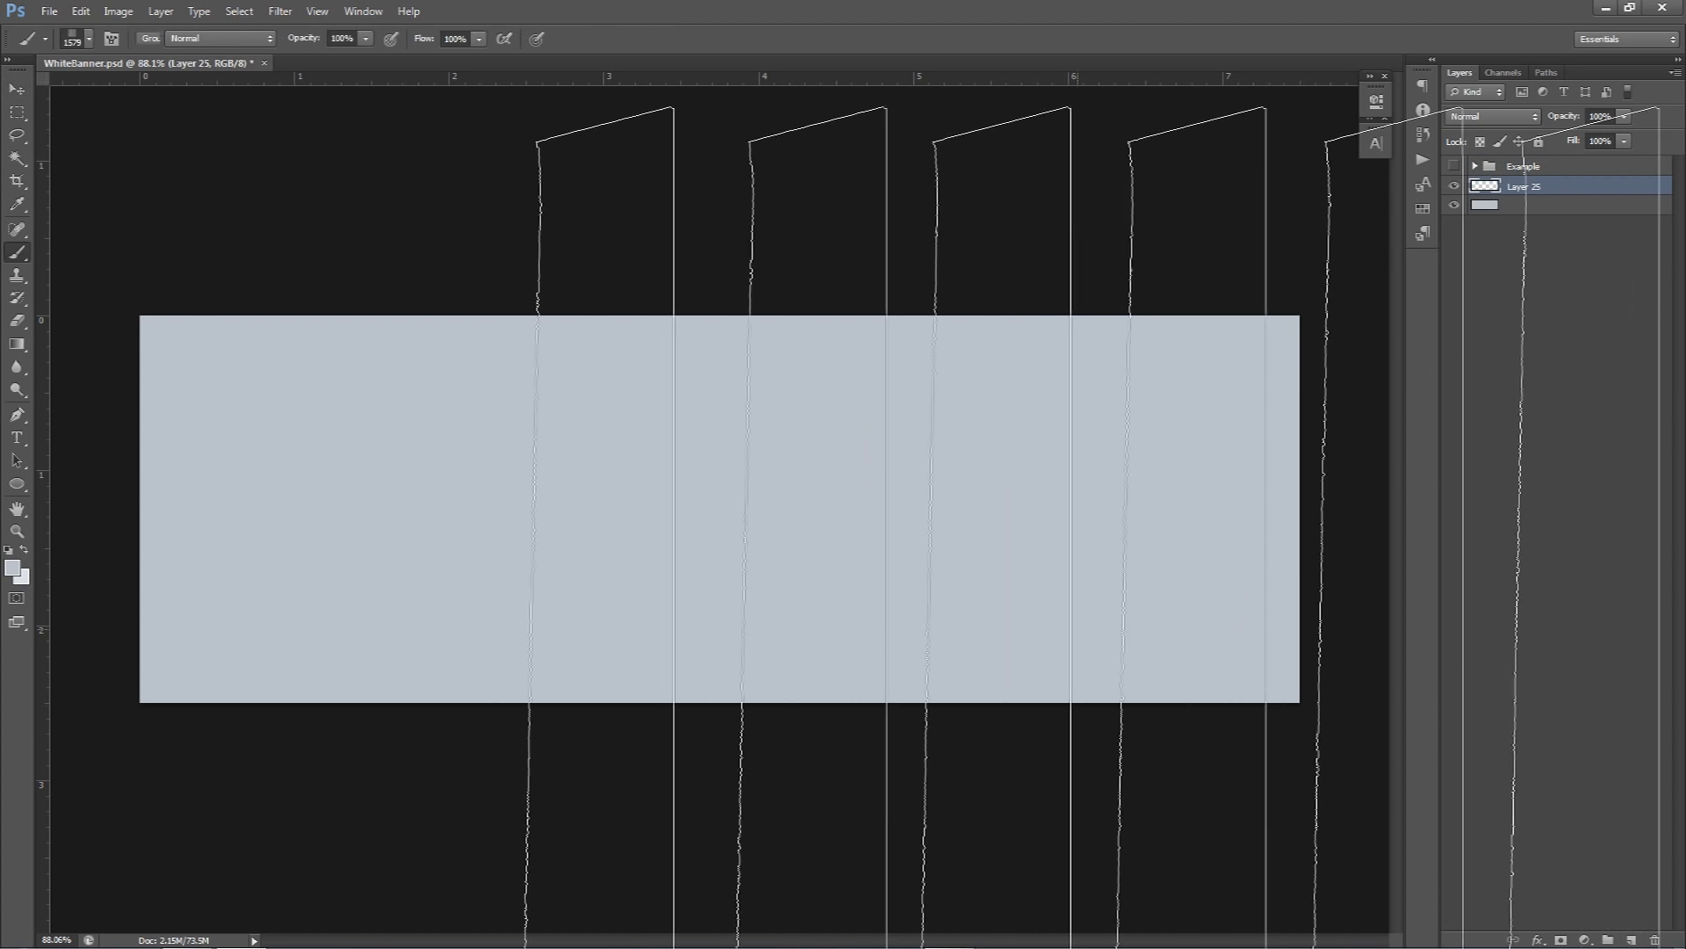
pyautogui.rightClick(625, 502)
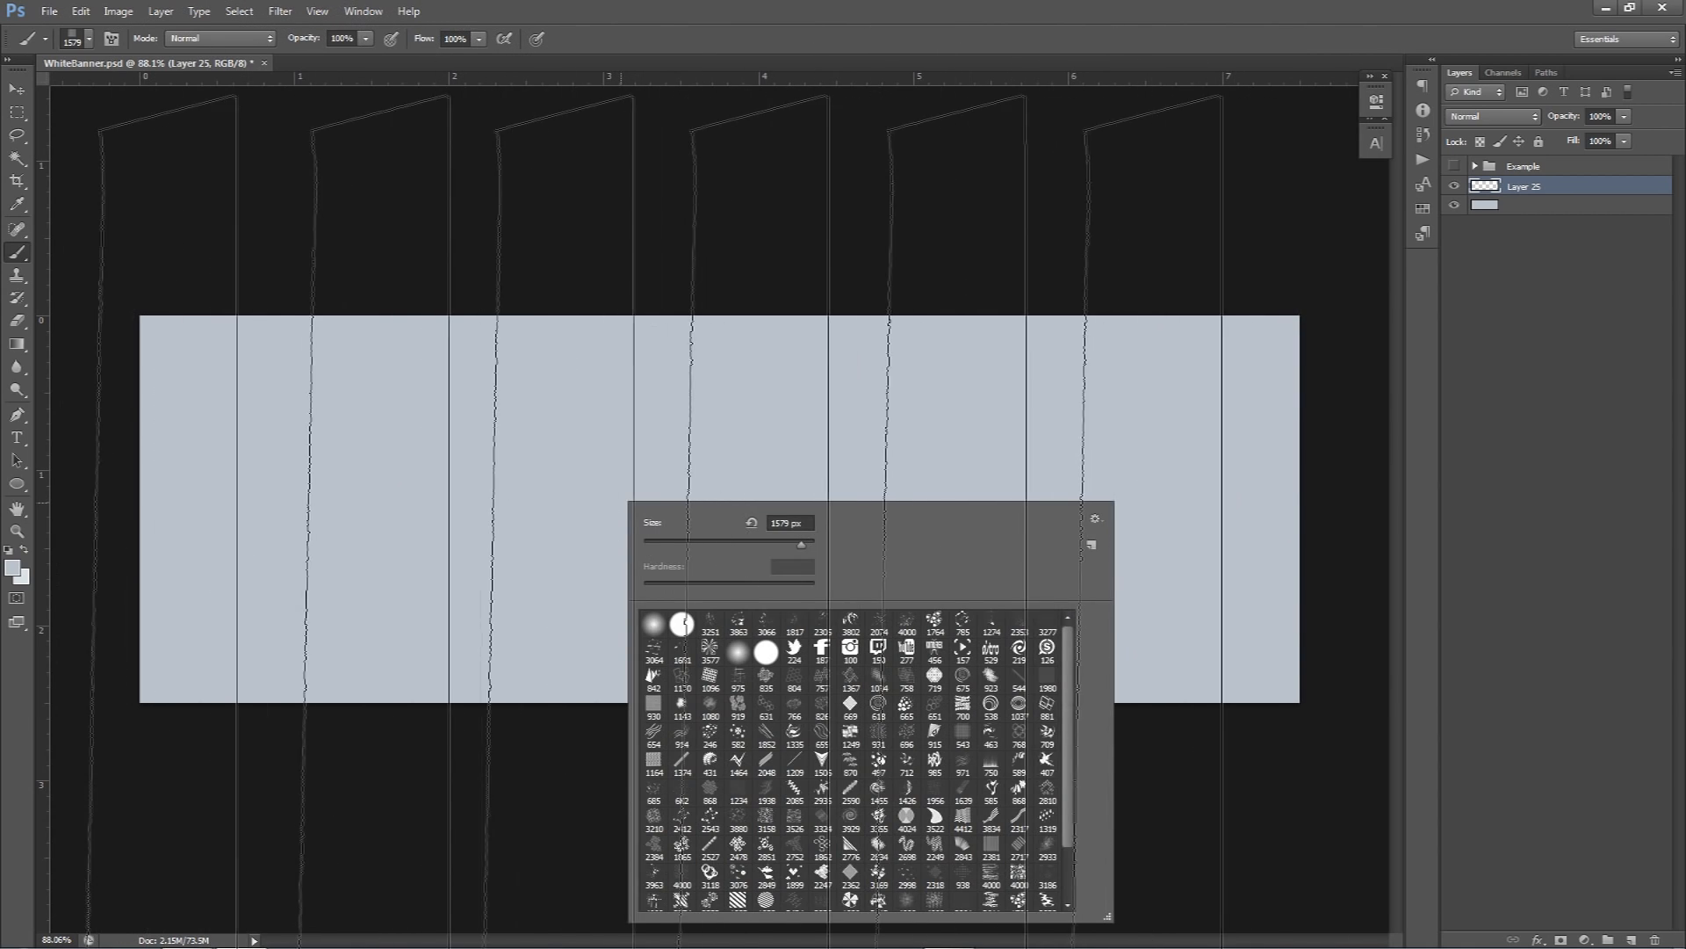
pyautogui.doubleClick(653, 624)
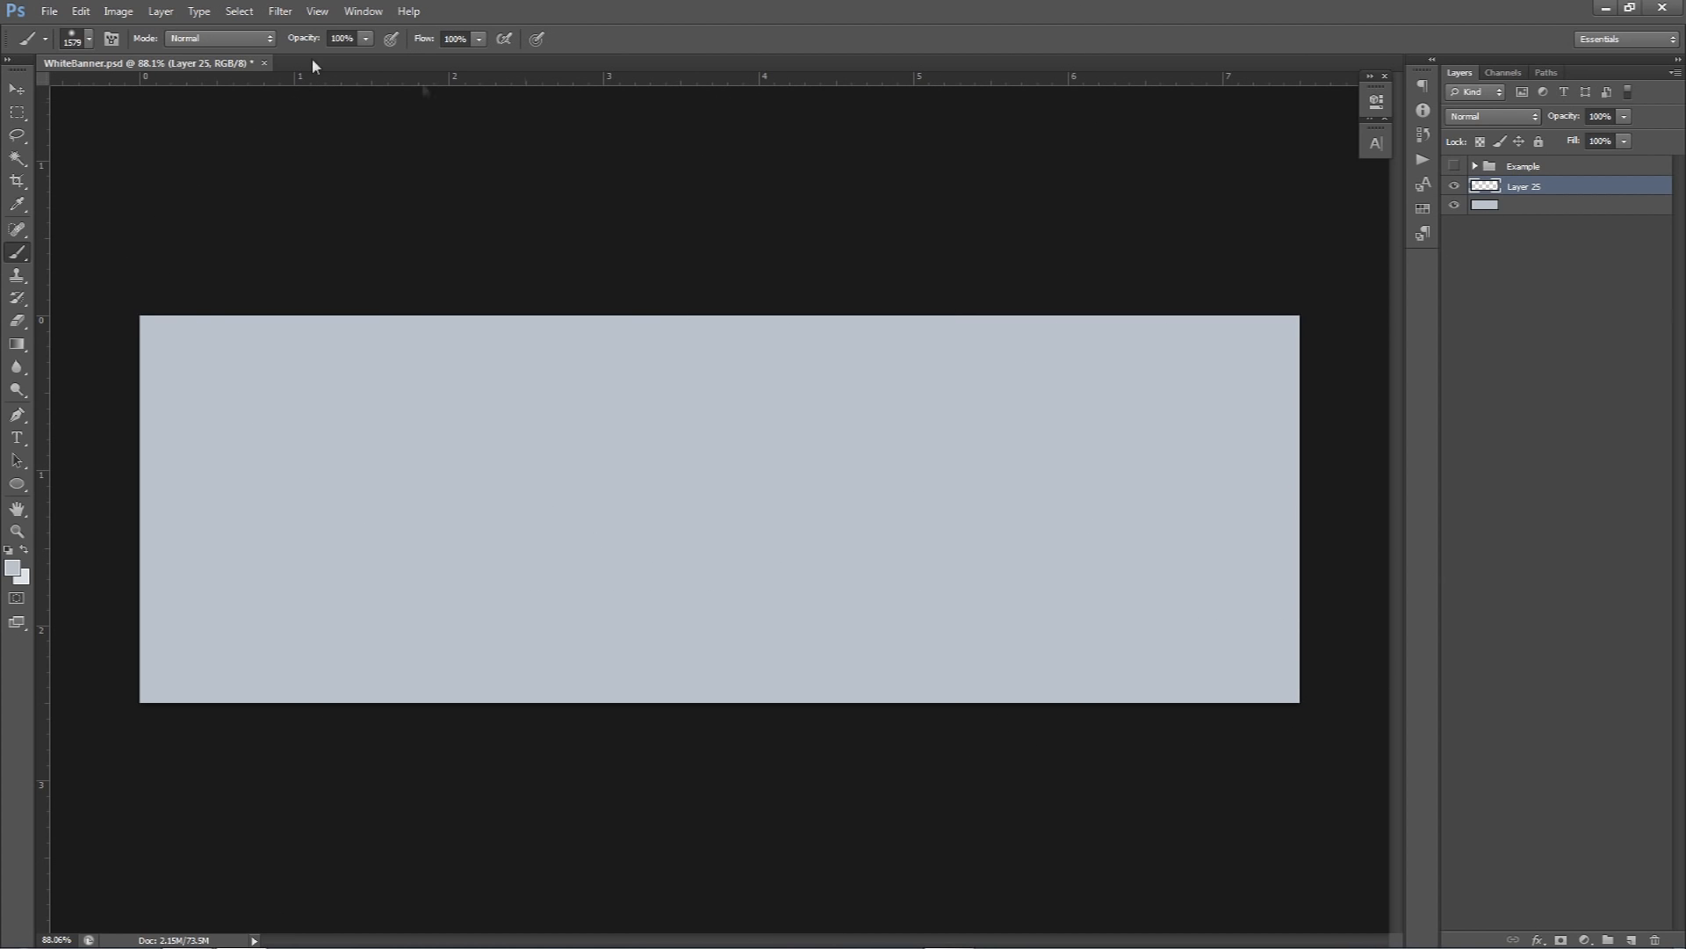
# - Show the Example group and set the area around the canvas to a near-white custom color
pyautogui.click(1454, 166)
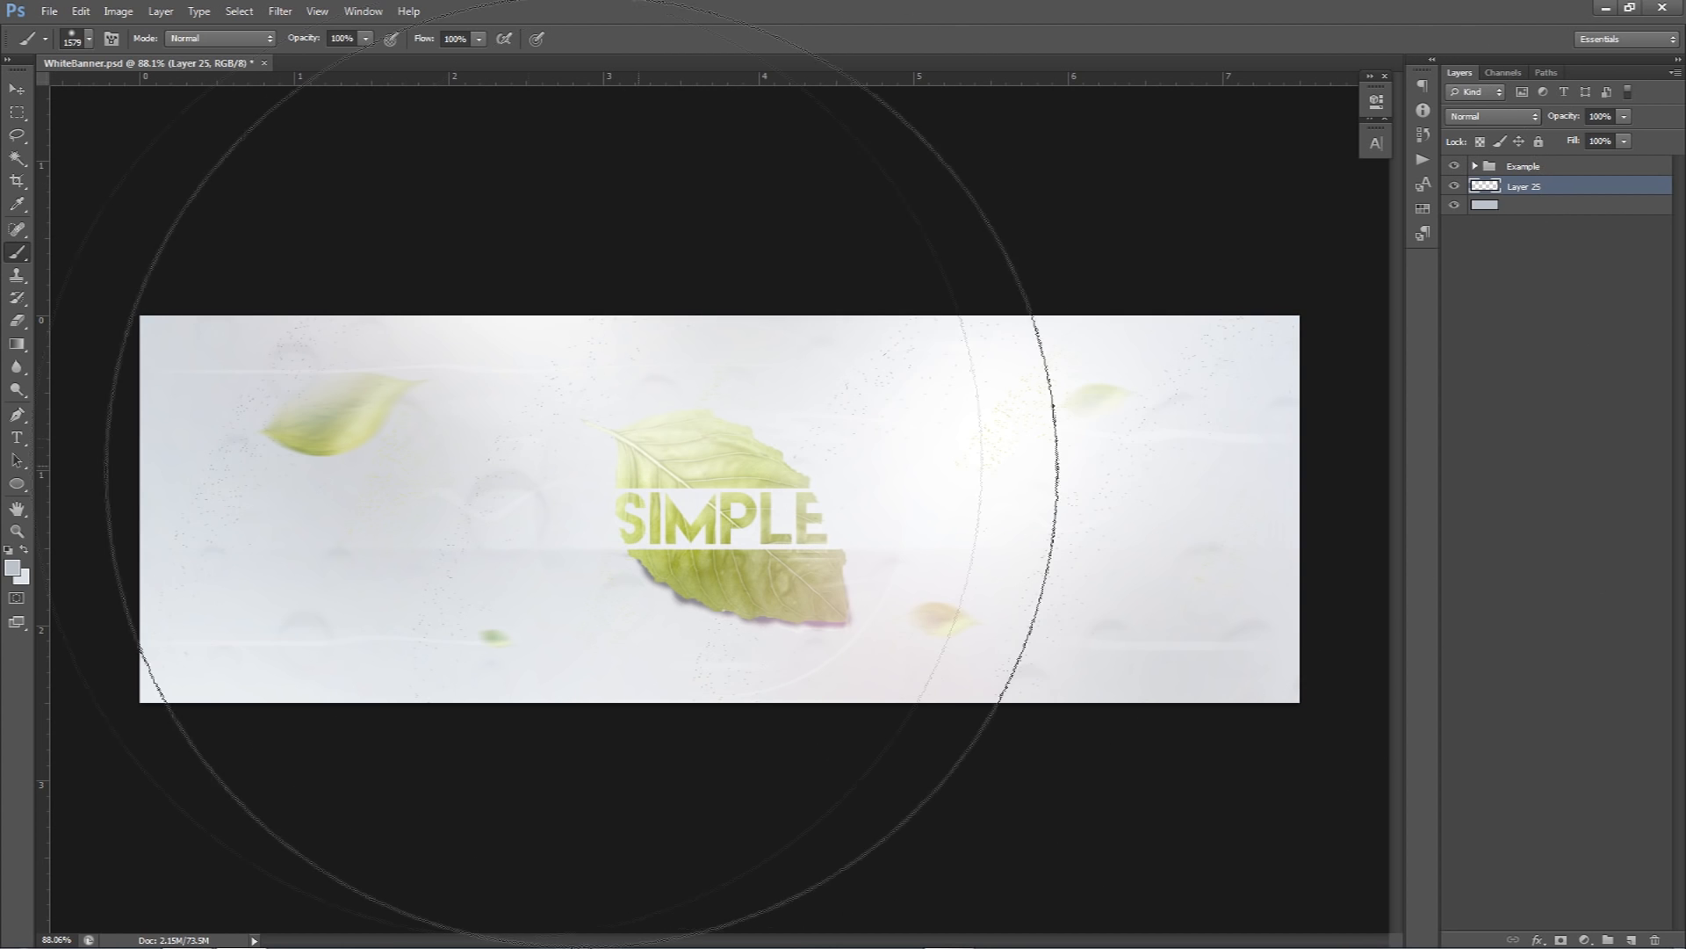
pyautogui.press('v')
pyautogui.rightClick(836, 237)
pyautogui.click(898, 370)
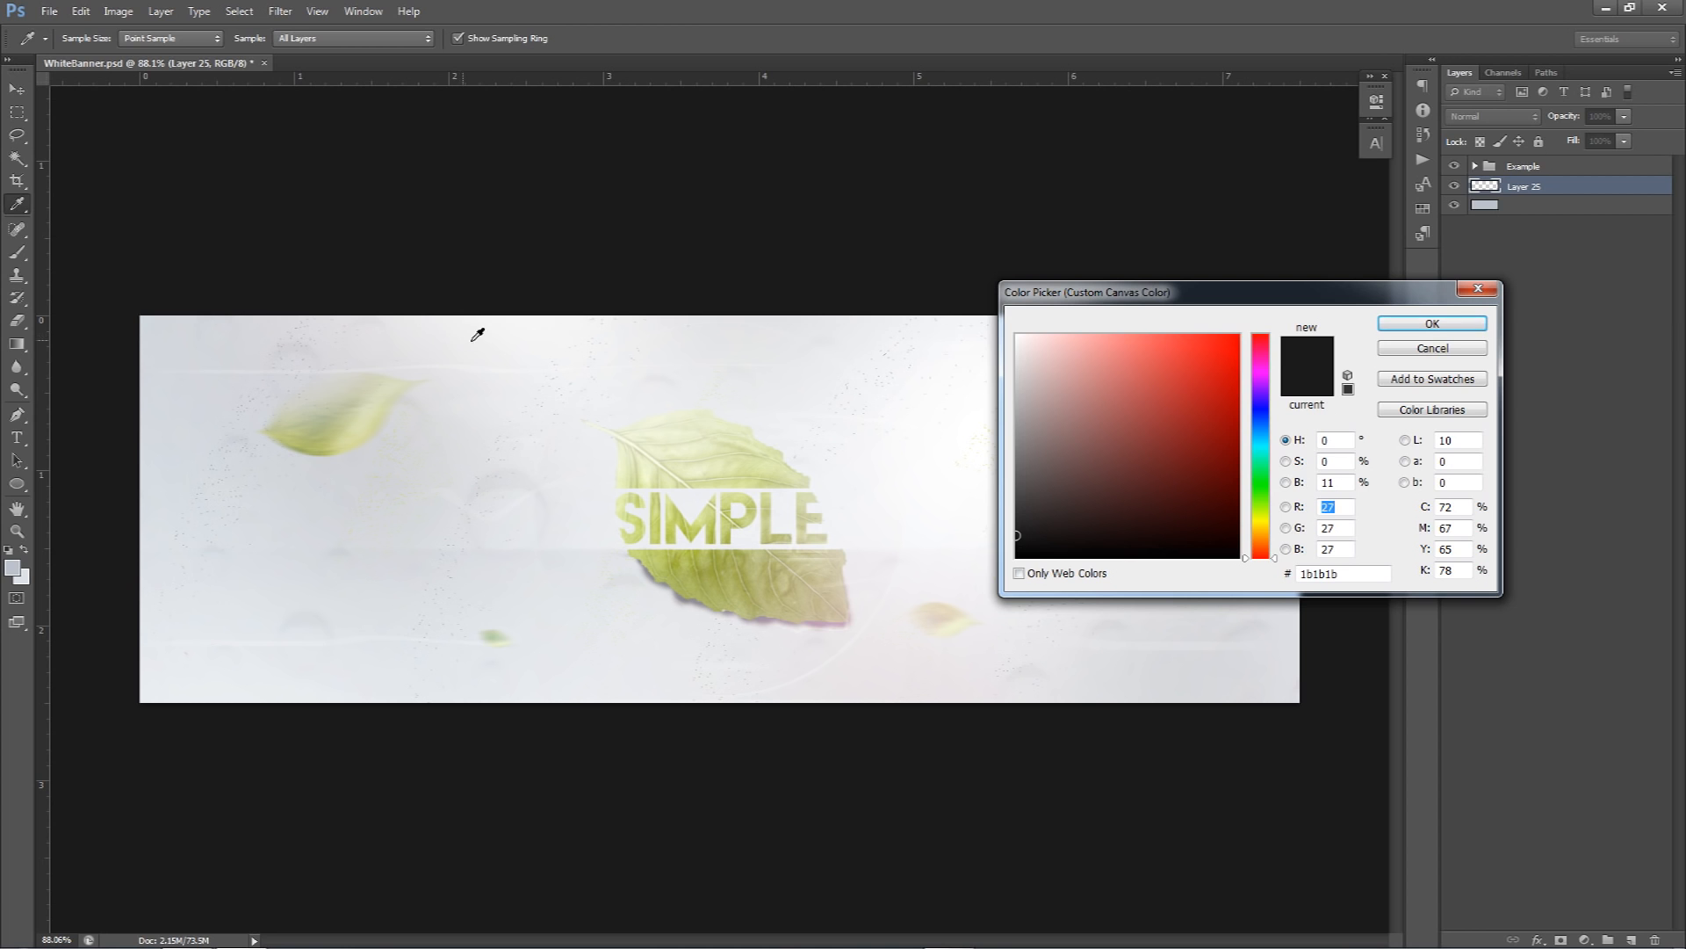
pyautogui.moveTo(1021, 358); pyautogui.dragTo(996, 339)
pyautogui.click(1388, 328)
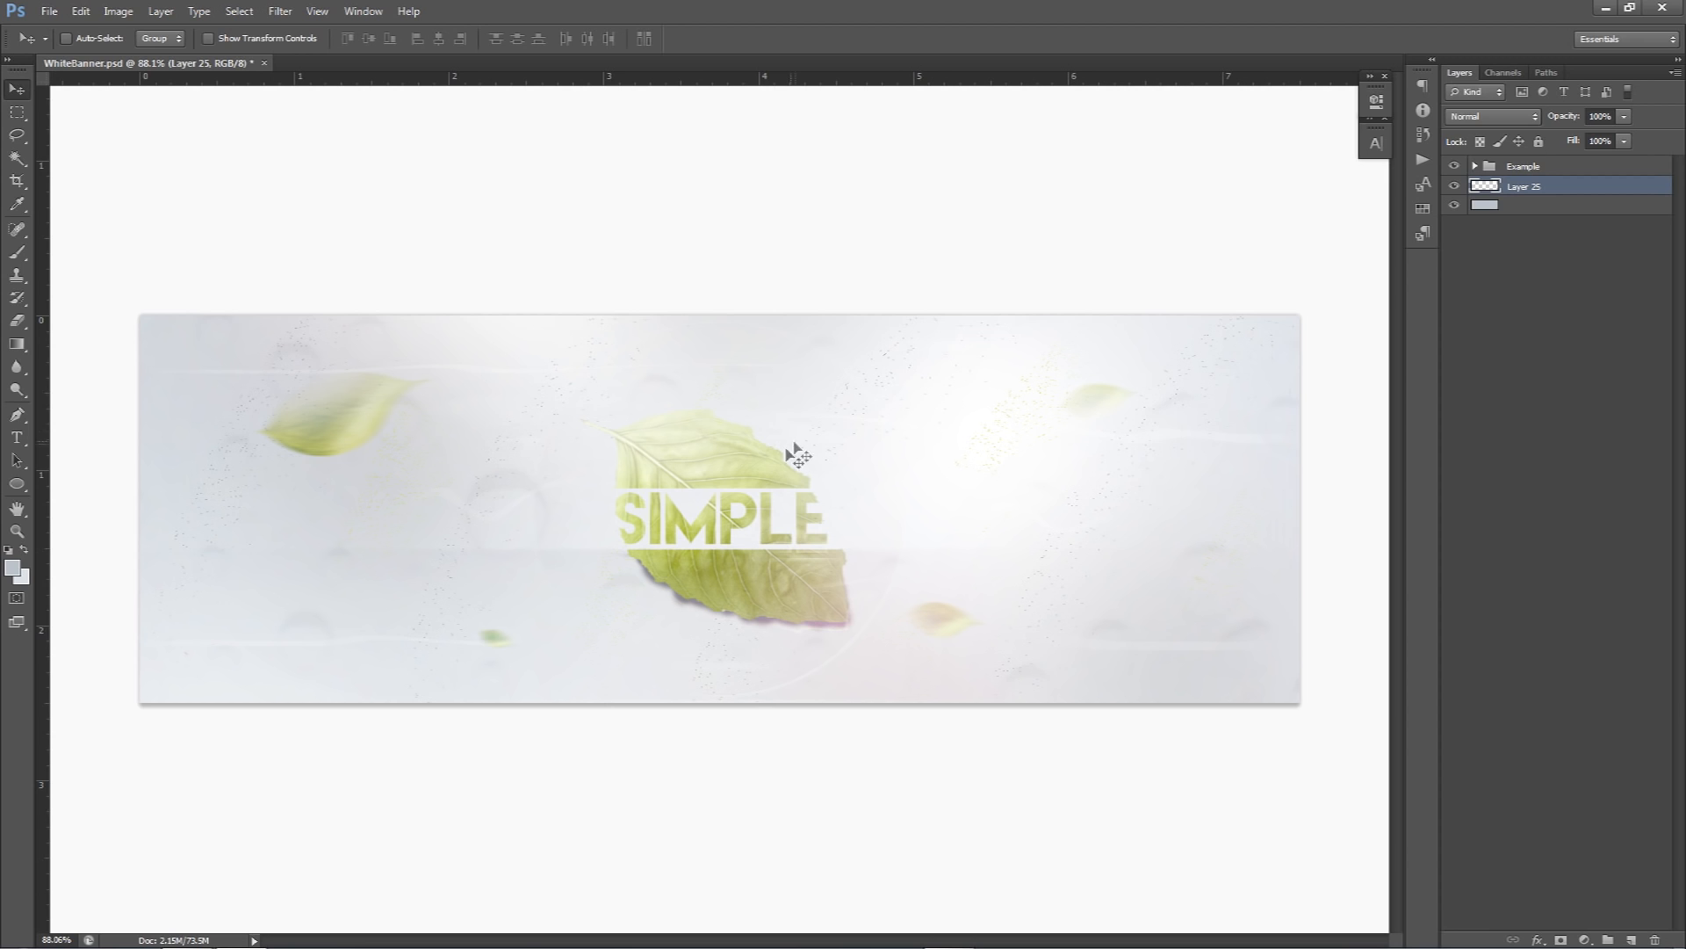
# - Change the custom color of the area around the canvas to dark gray #303030
pyautogui.rightClick(862, 220)
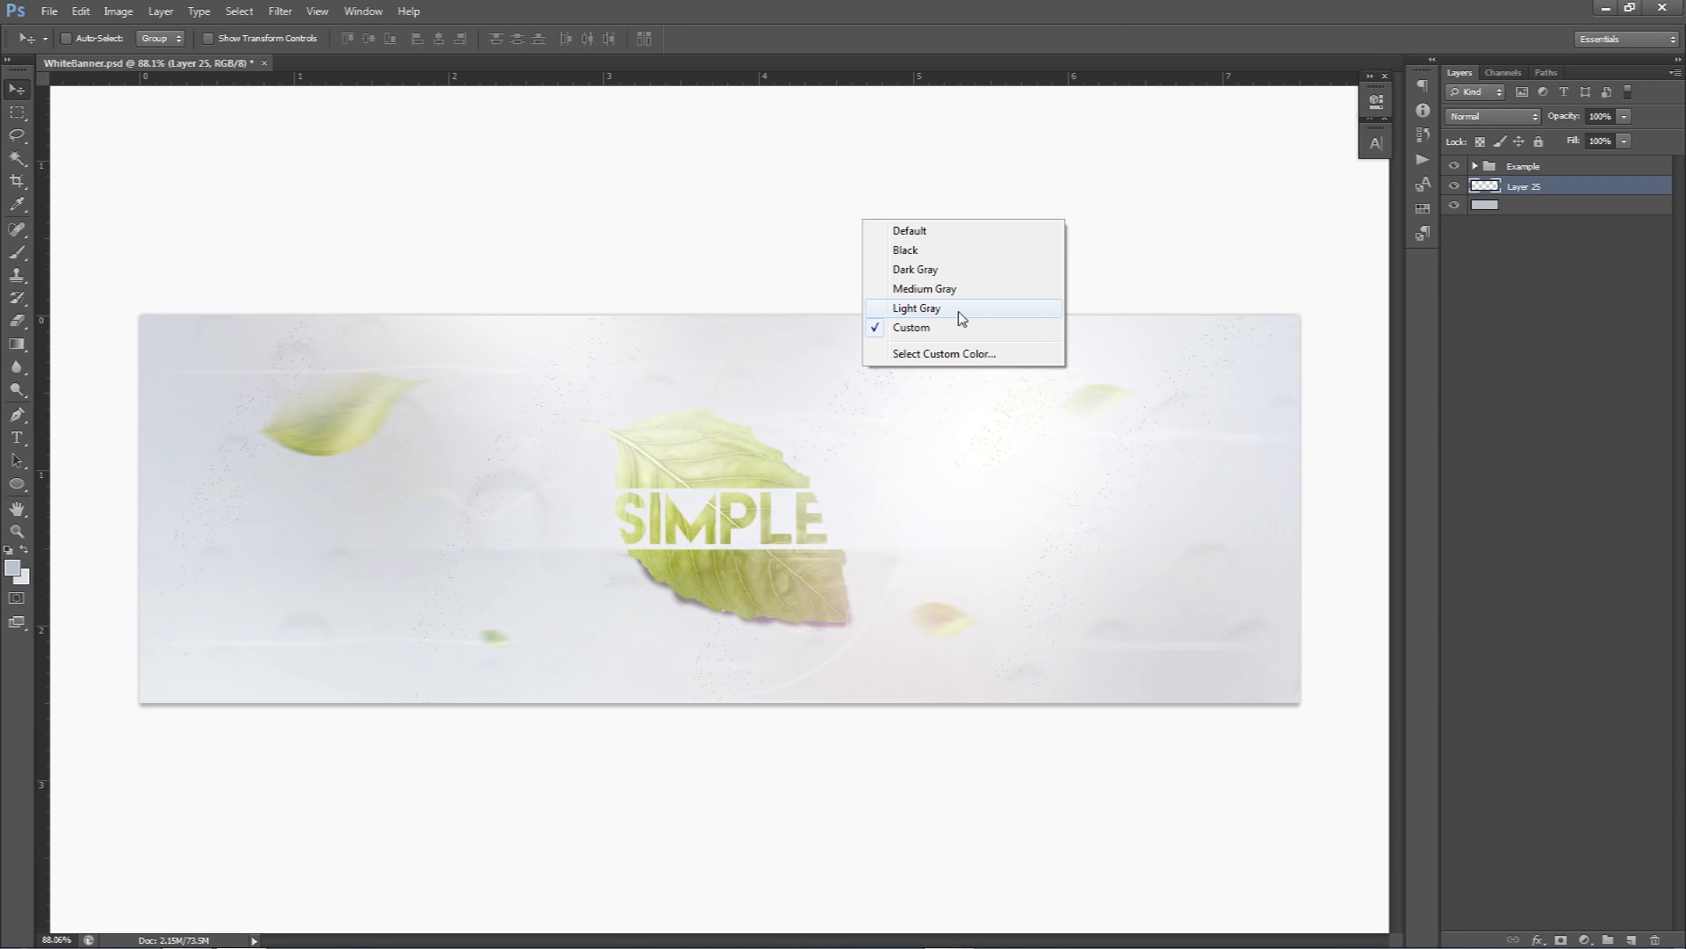
pyautogui.click(944, 353)
pyautogui.moveTo(1060, 457); pyautogui.dragTo(968, 516)
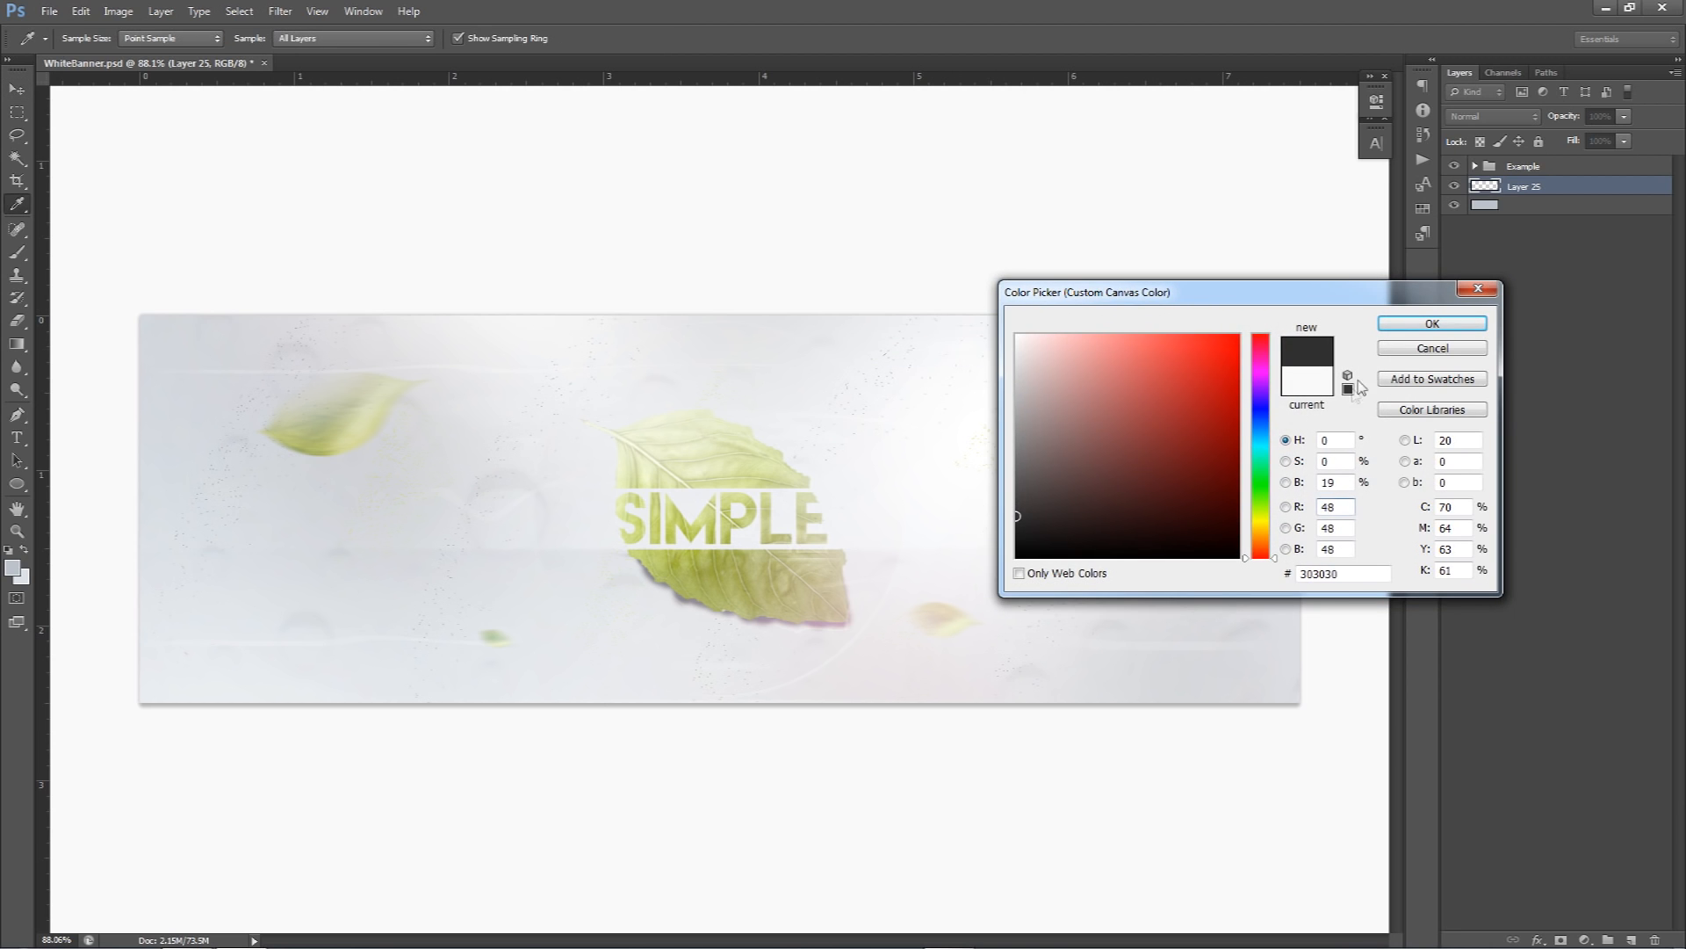
pyautogui.click(1431, 323)
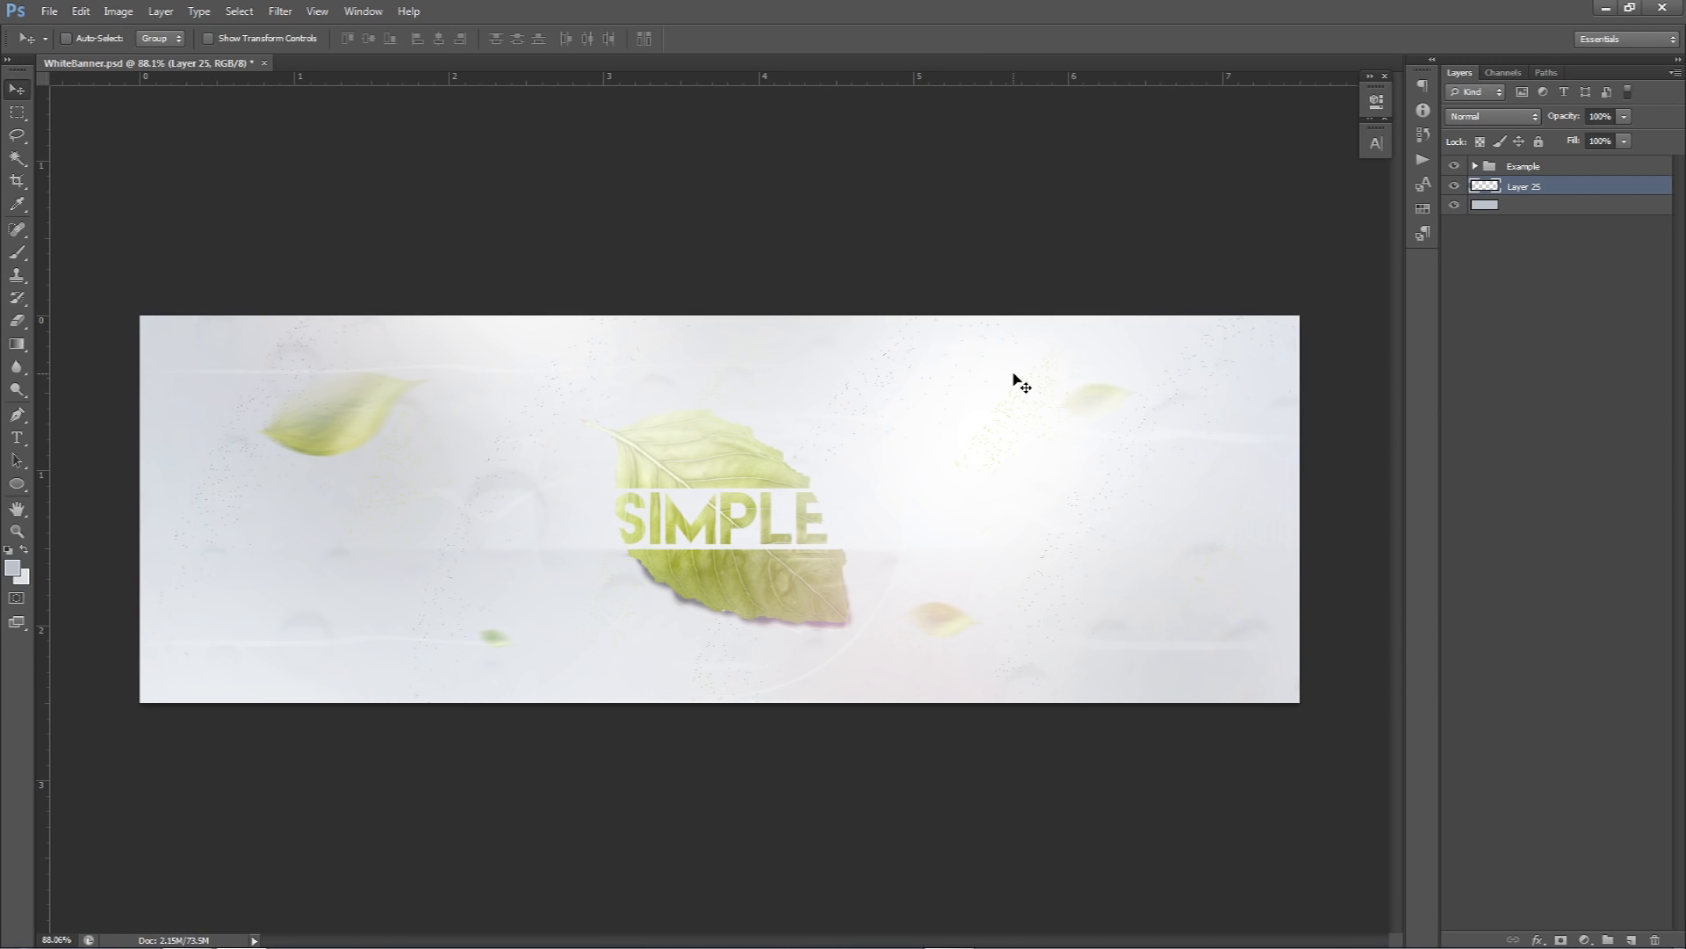
# - Set the custom color of the area around the canvas to near-black and hide the Example group
pyautogui.rightClick(915, 237)
pyautogui.click(966, 381)
pyautogui.moveTo(1012, 518); pyautogui.dragTo(987, 531)
pyautogui.press('Return')
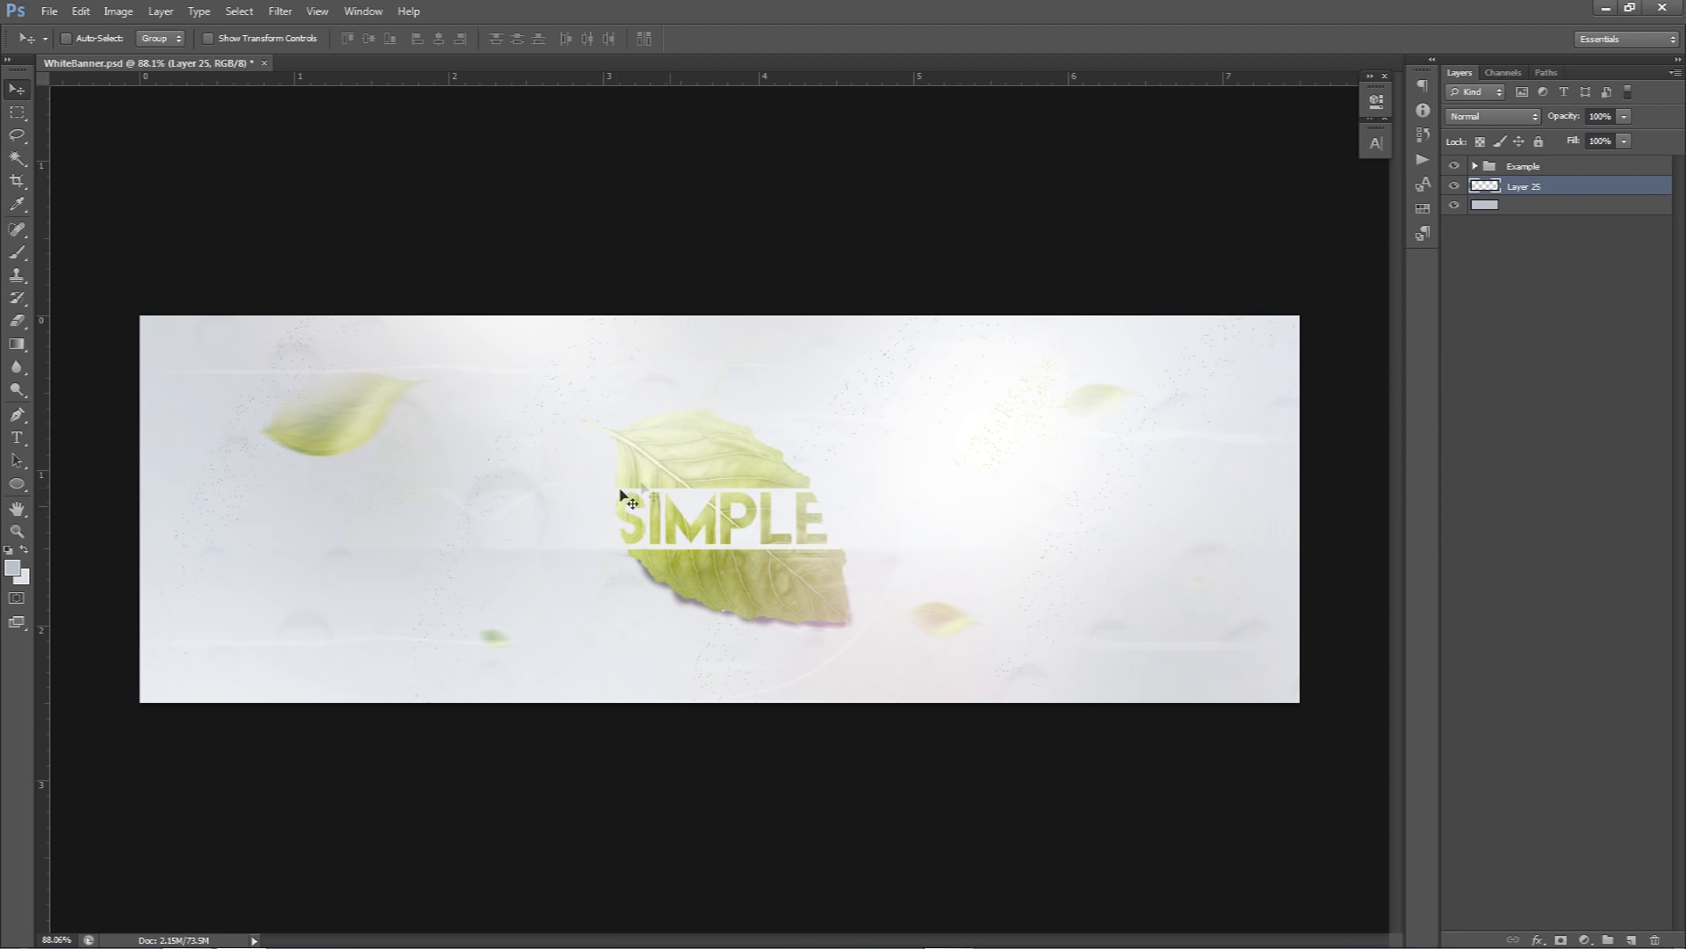
pyautogui.click(1455, 166)
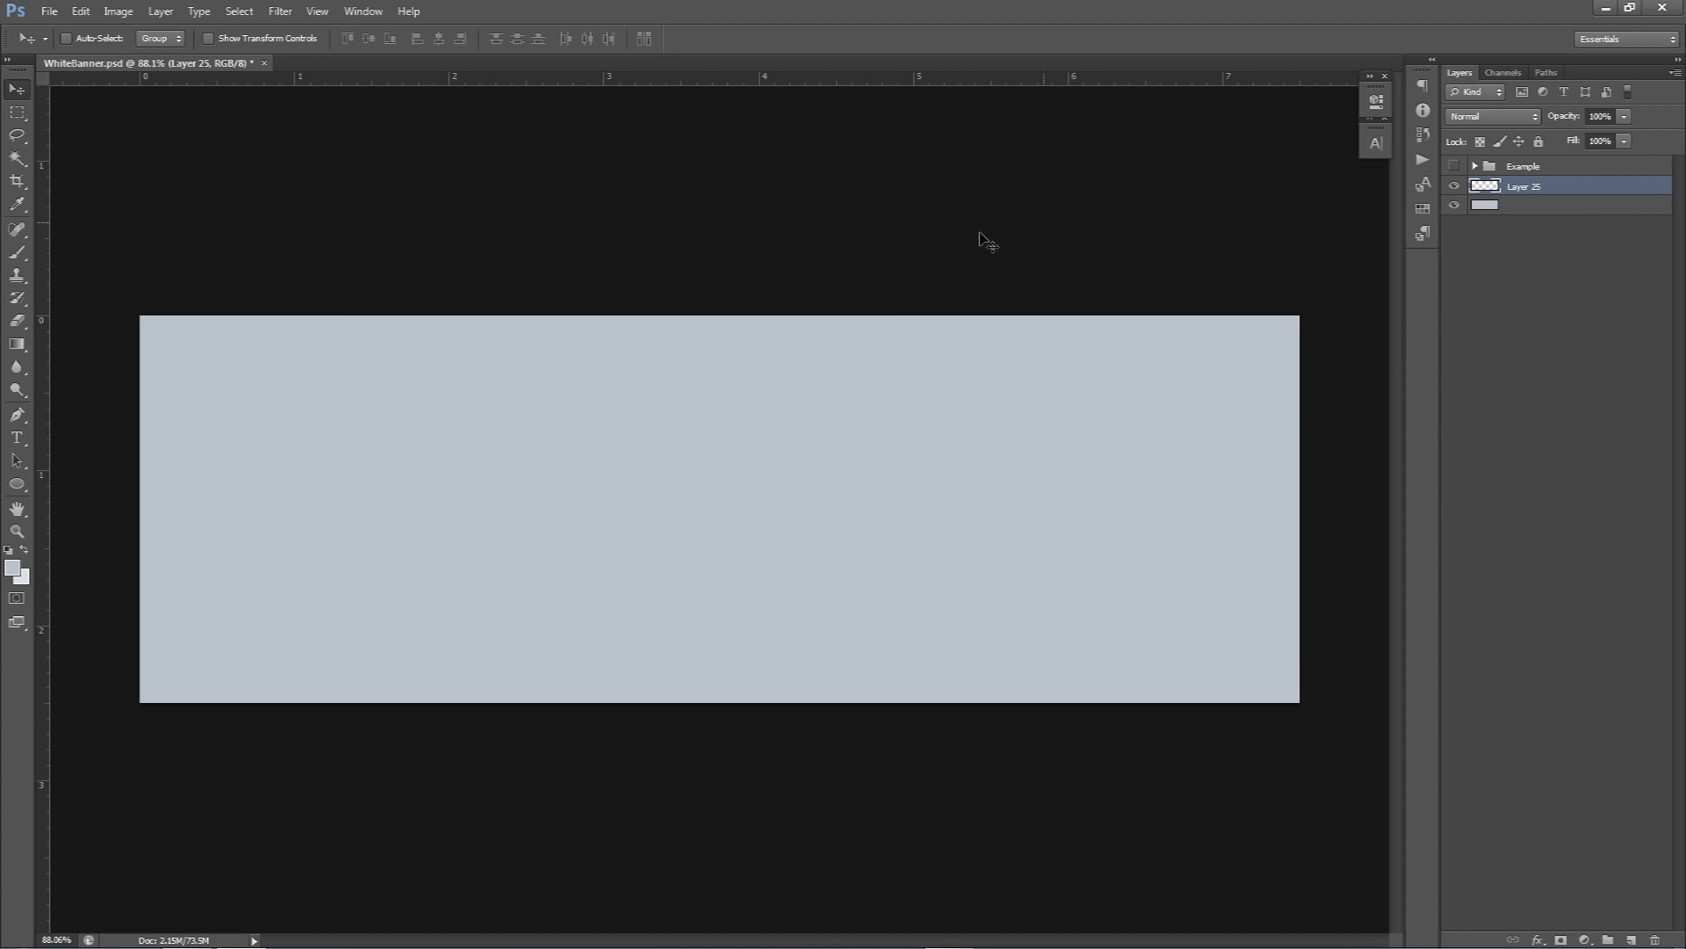
# - Keep the soft round brush at 0% hardness and set the foreground color to off-white #f0f0f0
pyautogui.press('b')
pyautogui.rightClick(820, 429)
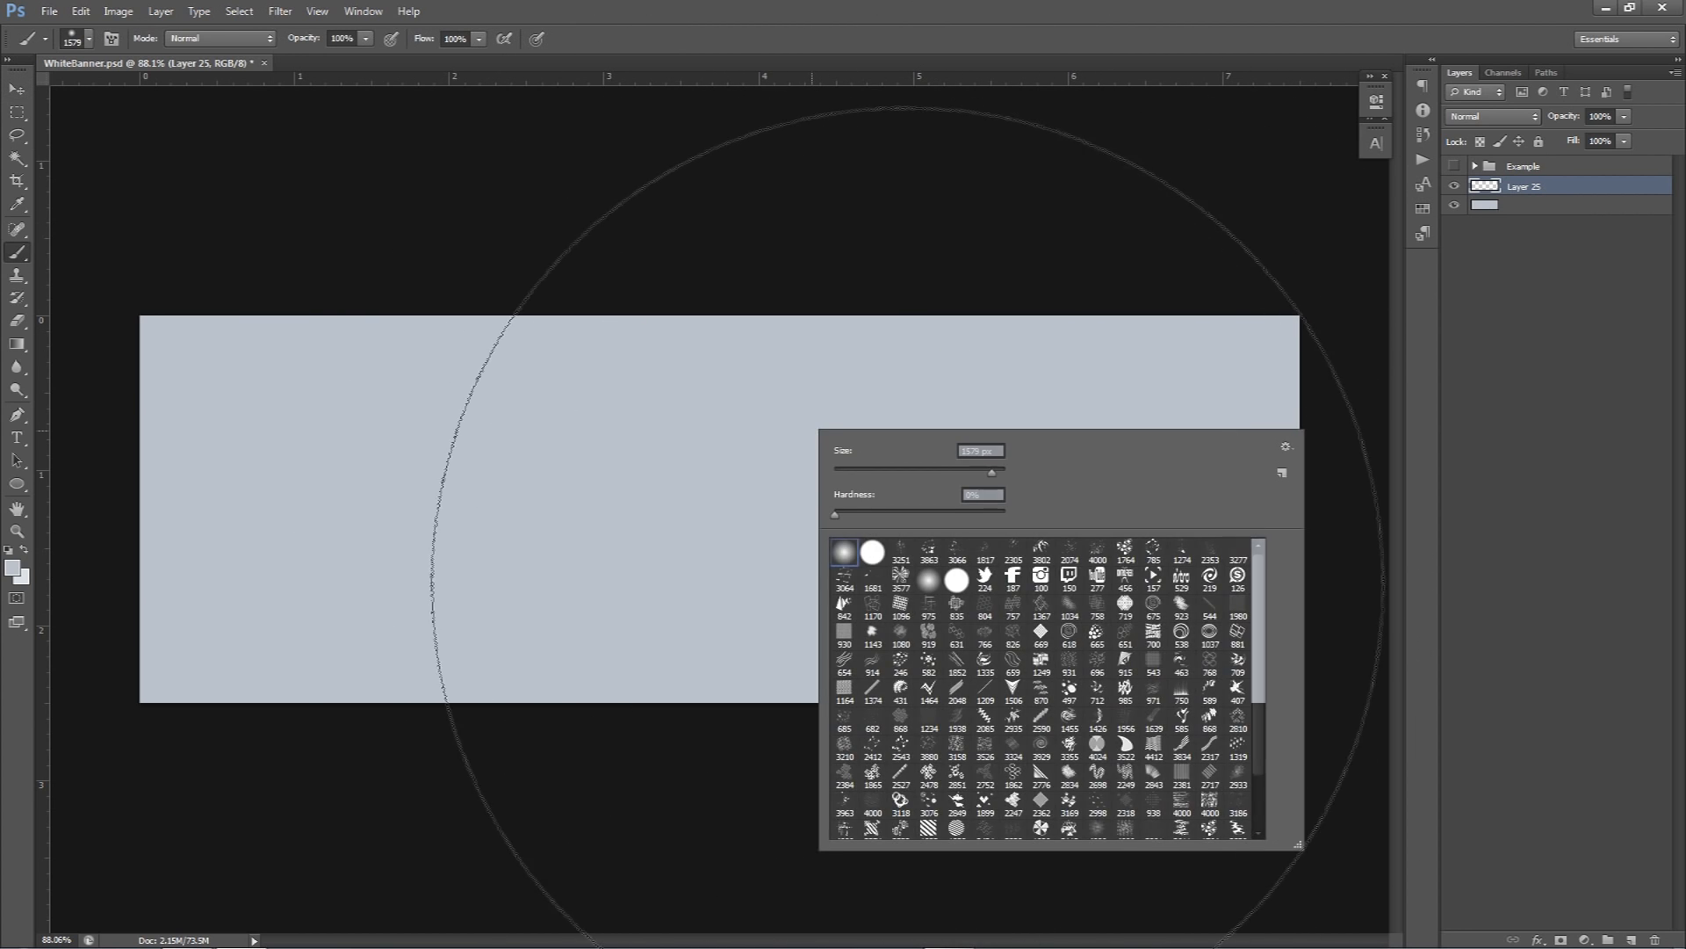
pyautogui.click(990, 493)
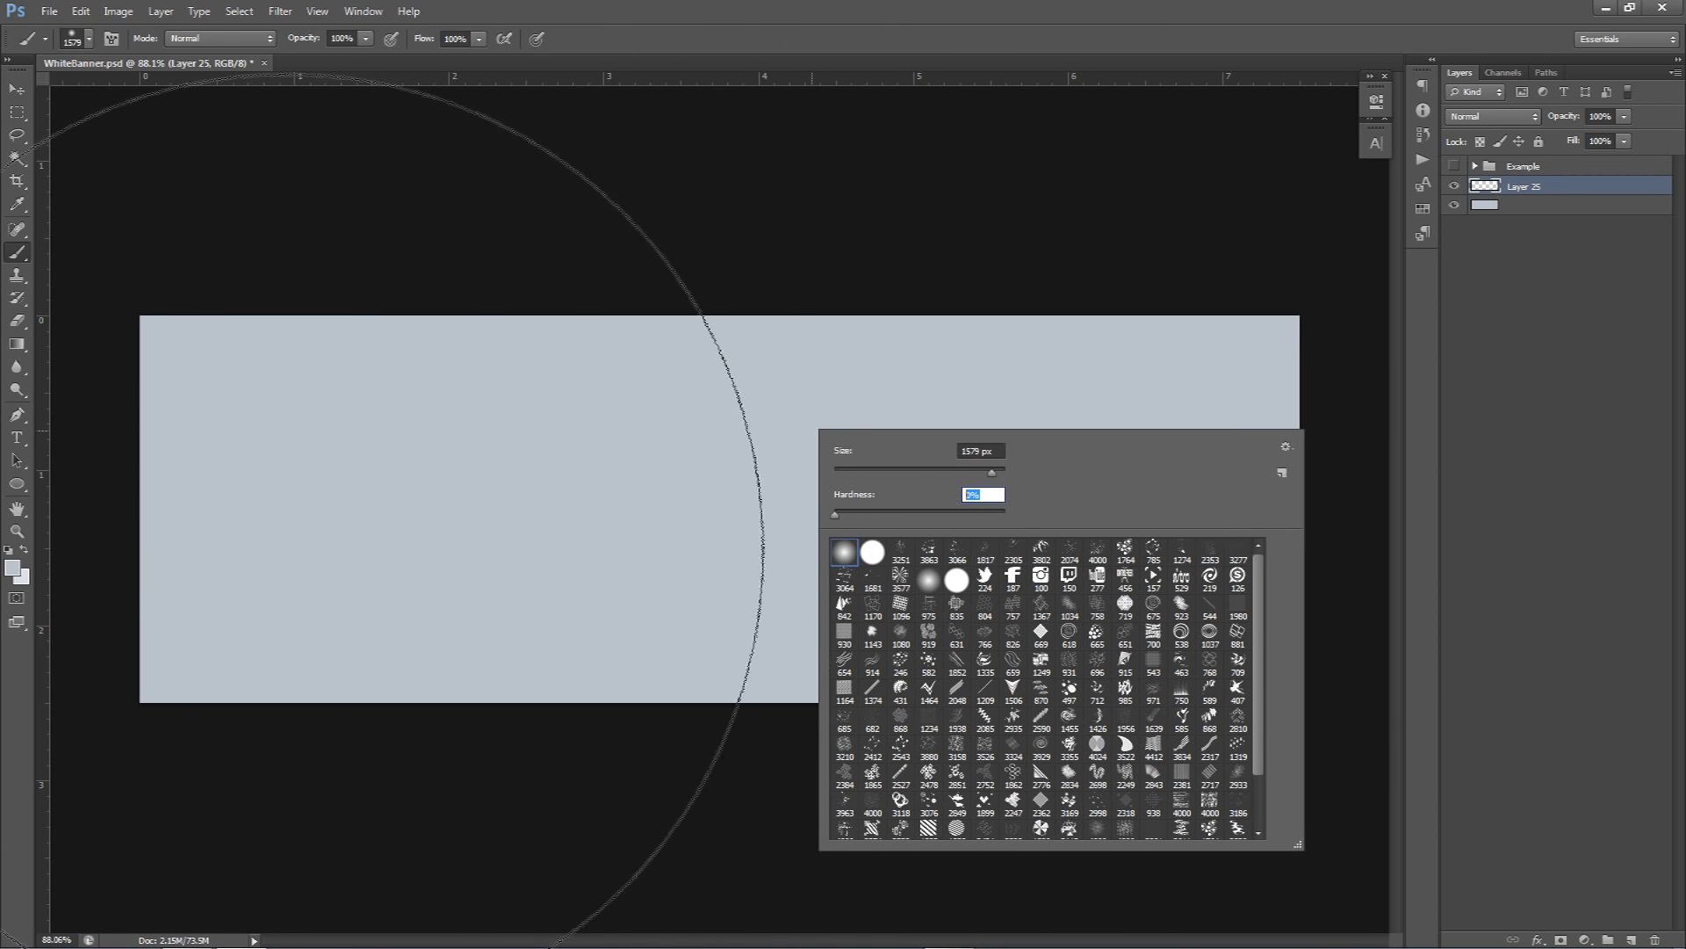
pyautogui.click(13, 568)
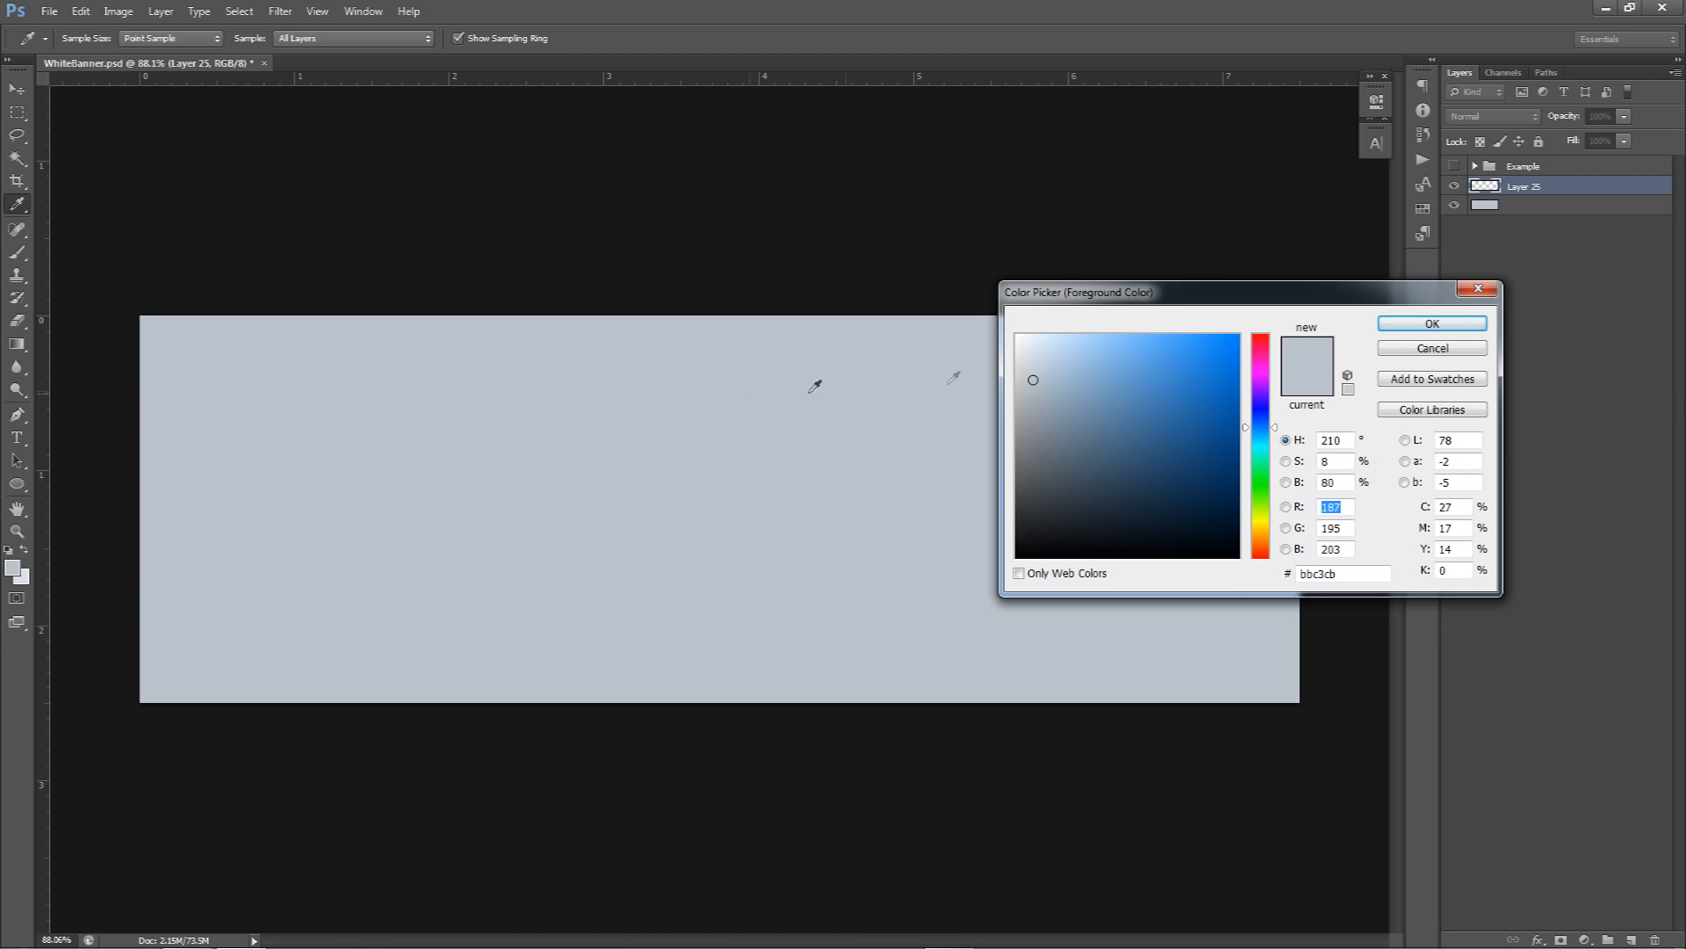
pyautogui.moveTo(1035, 369)
pyautogui.mouseDown()
pyautogui.moveTo(989, 347)
pyautogui.moveTo(1021, 345)
pyautogui.mouseUp()
pyautogui.doubleClick(1343, 578)
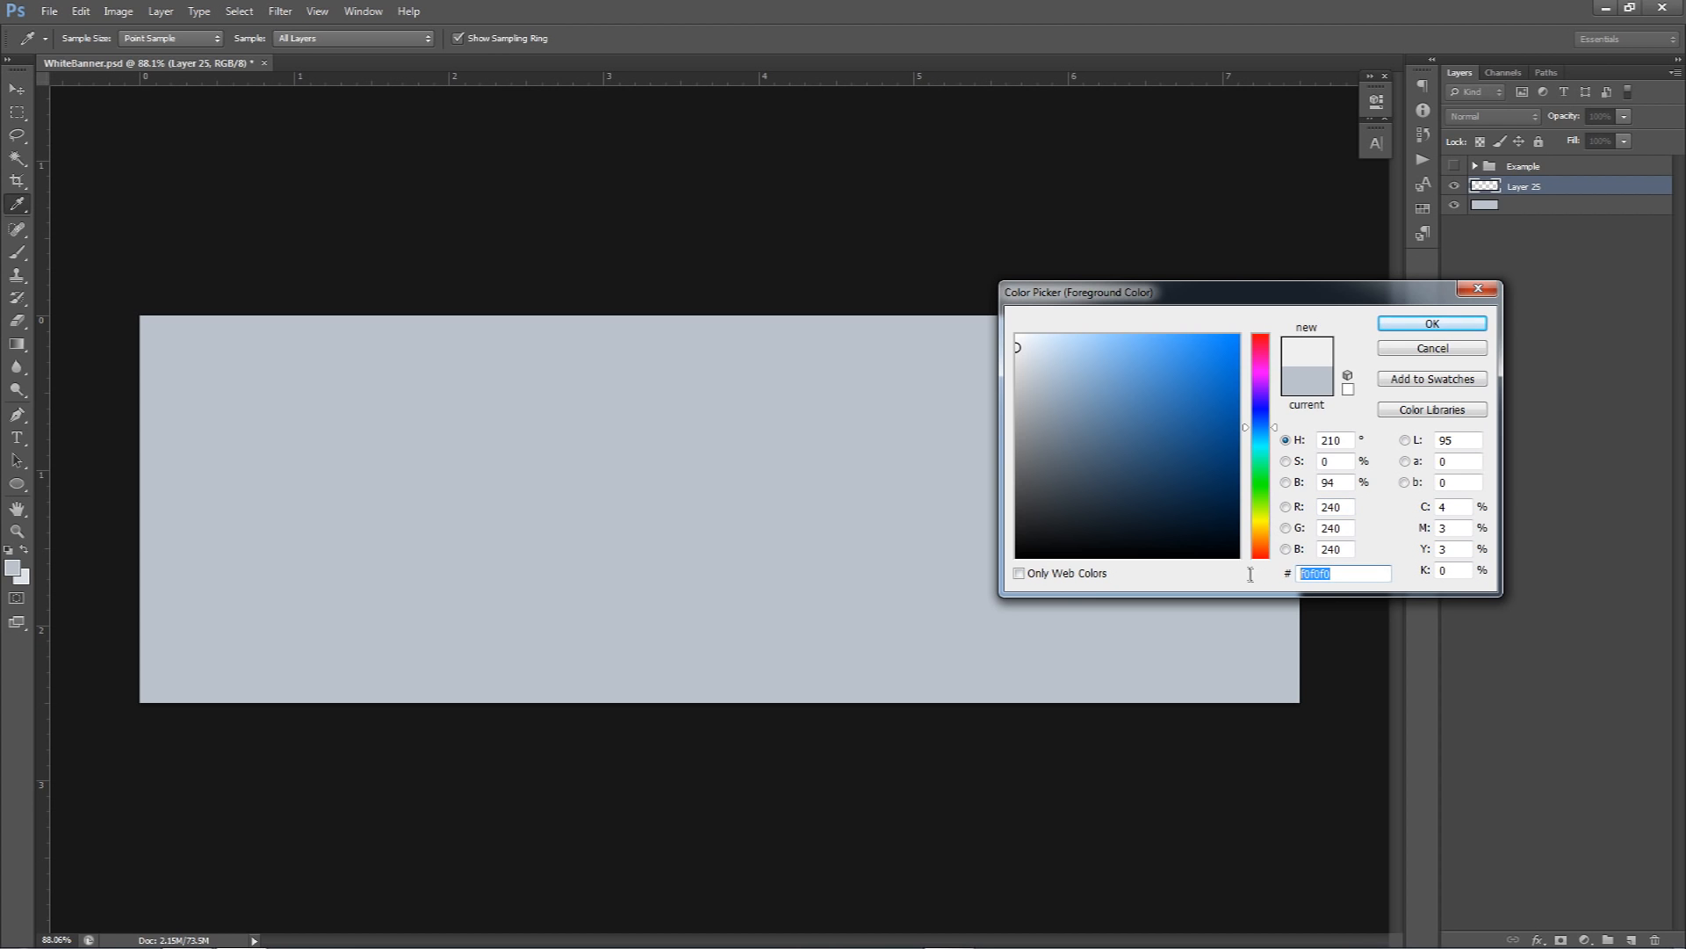
pyautogui.click(1432, 325)
# - Dab a soft highlight with a 1227 px brush at the banner's center and set that layer's opacity to 35%
pyautogui.moveTo(844, 507)
pyautogui.mouseDown()
pyautogui.moveTo(676, 493)
pyautogui.moveTo(755, 522)
pyautogui.mouseUp()
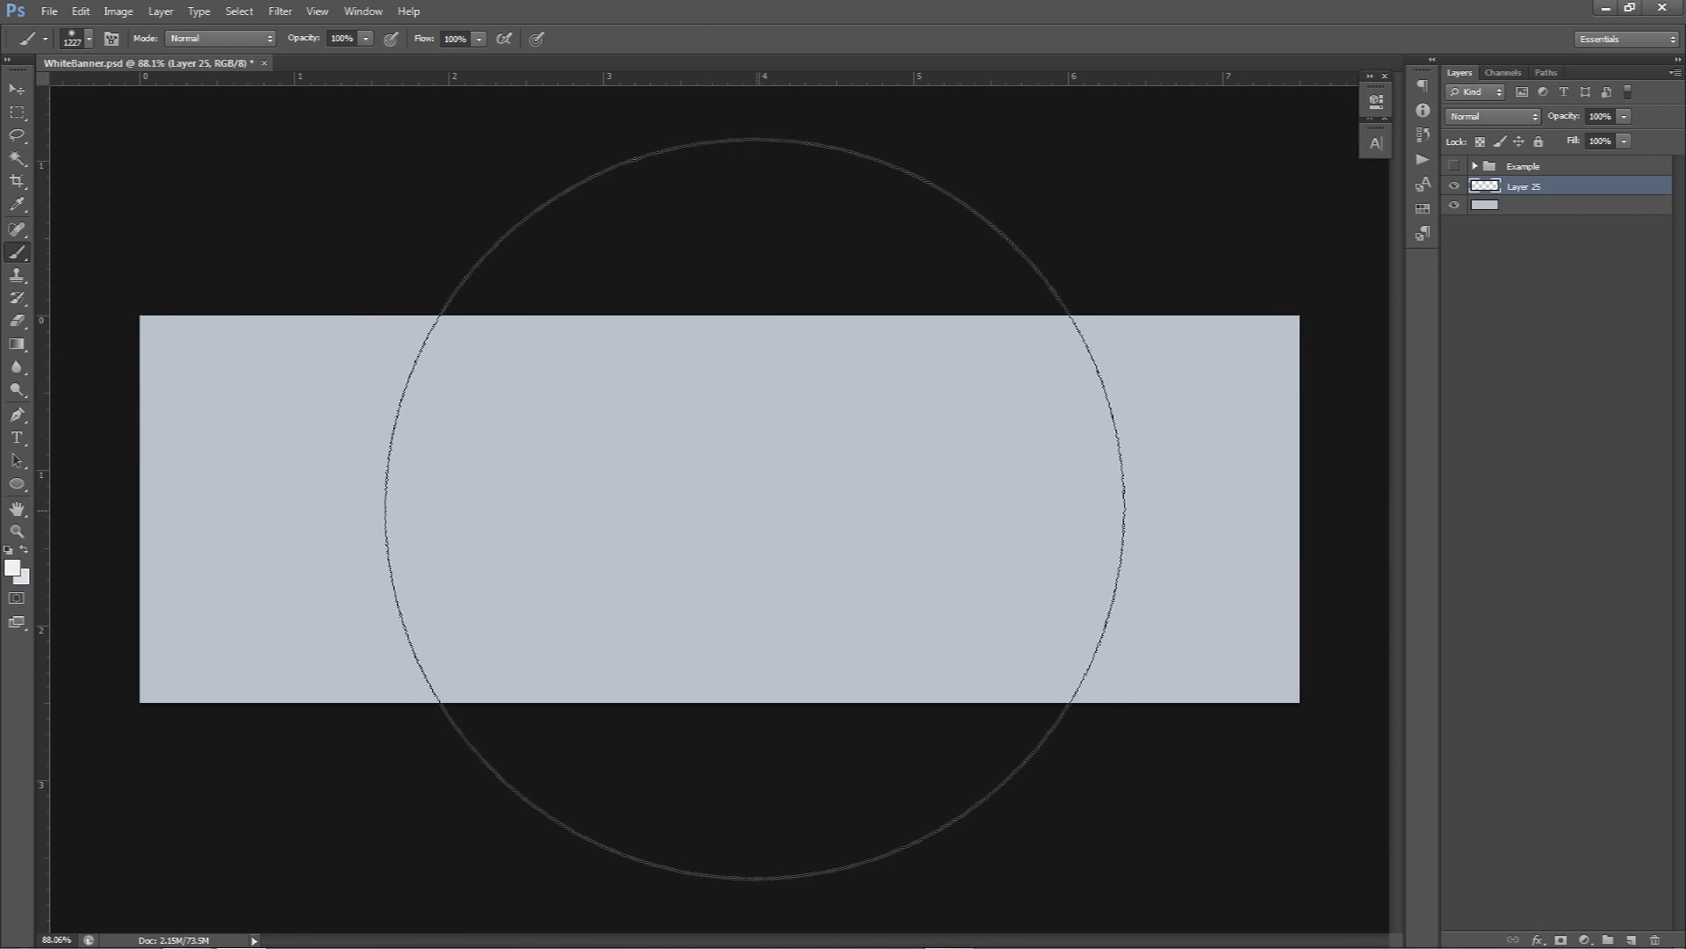
pyautogui.click(752, 506)
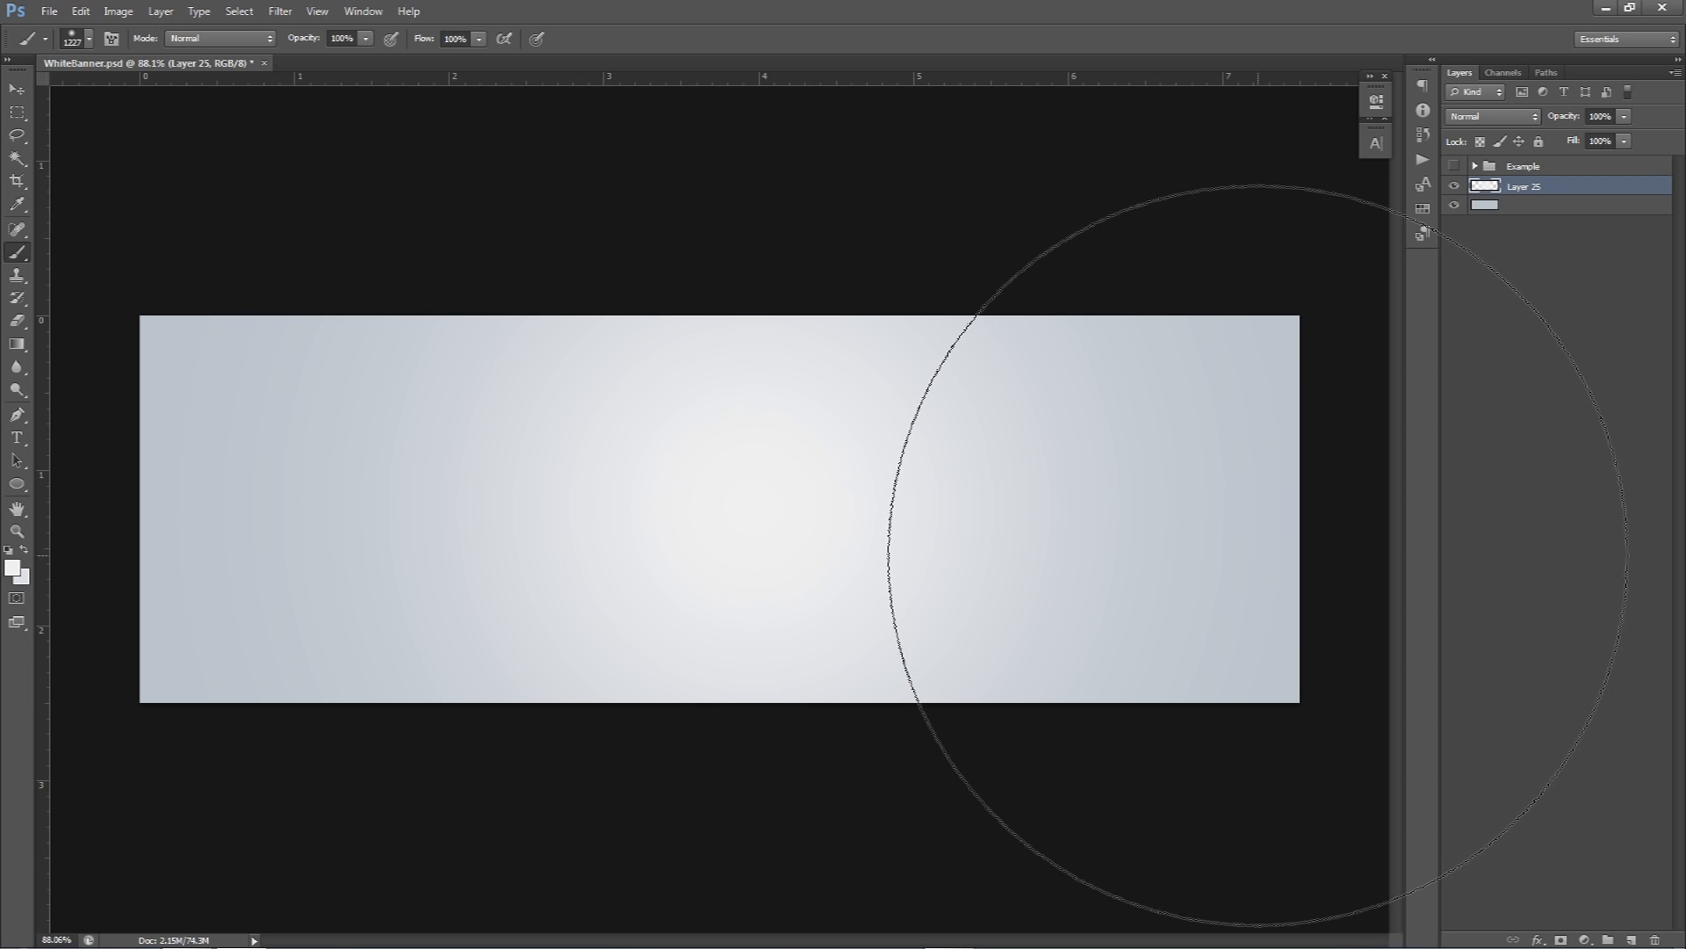
pyautogui.click(1624, 117)
pyautogui.moveTo(1600, 144); pyautogui.dragTo(1571, 139)
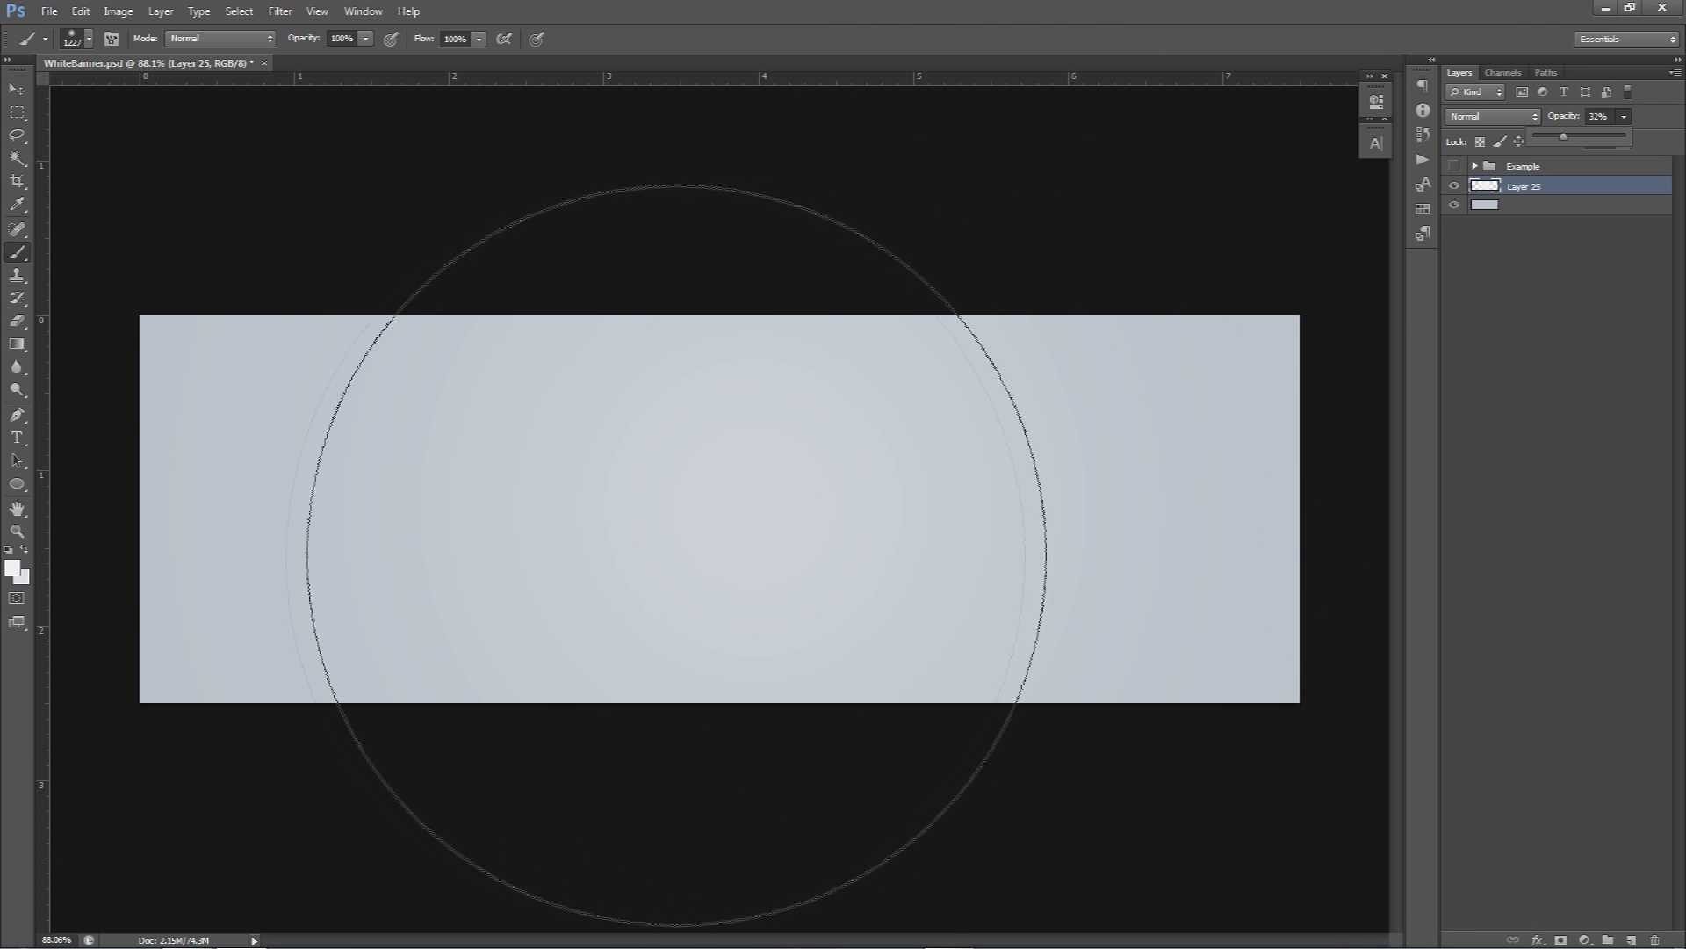
pyautogui.click(1599, 116)
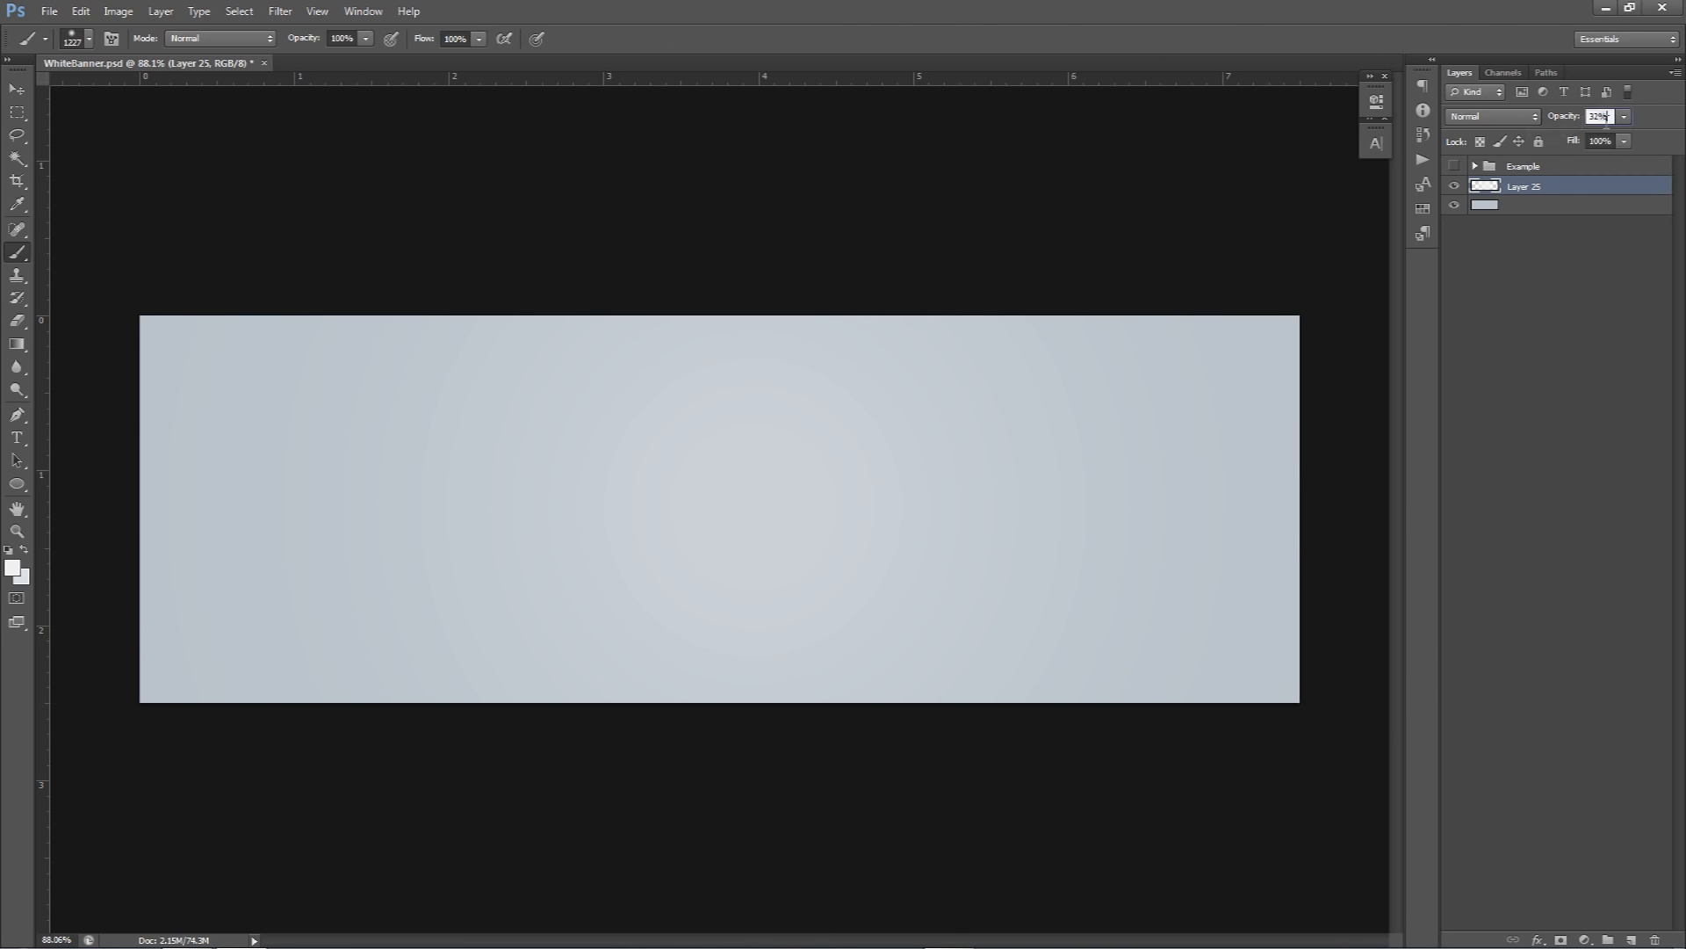
pyautogui.write('35')
# - Add another new layer above the highlight and set the brush color to gray #c5c5c5
pyautogui.click(1630, 939)
pyautogui.click(12, 569)
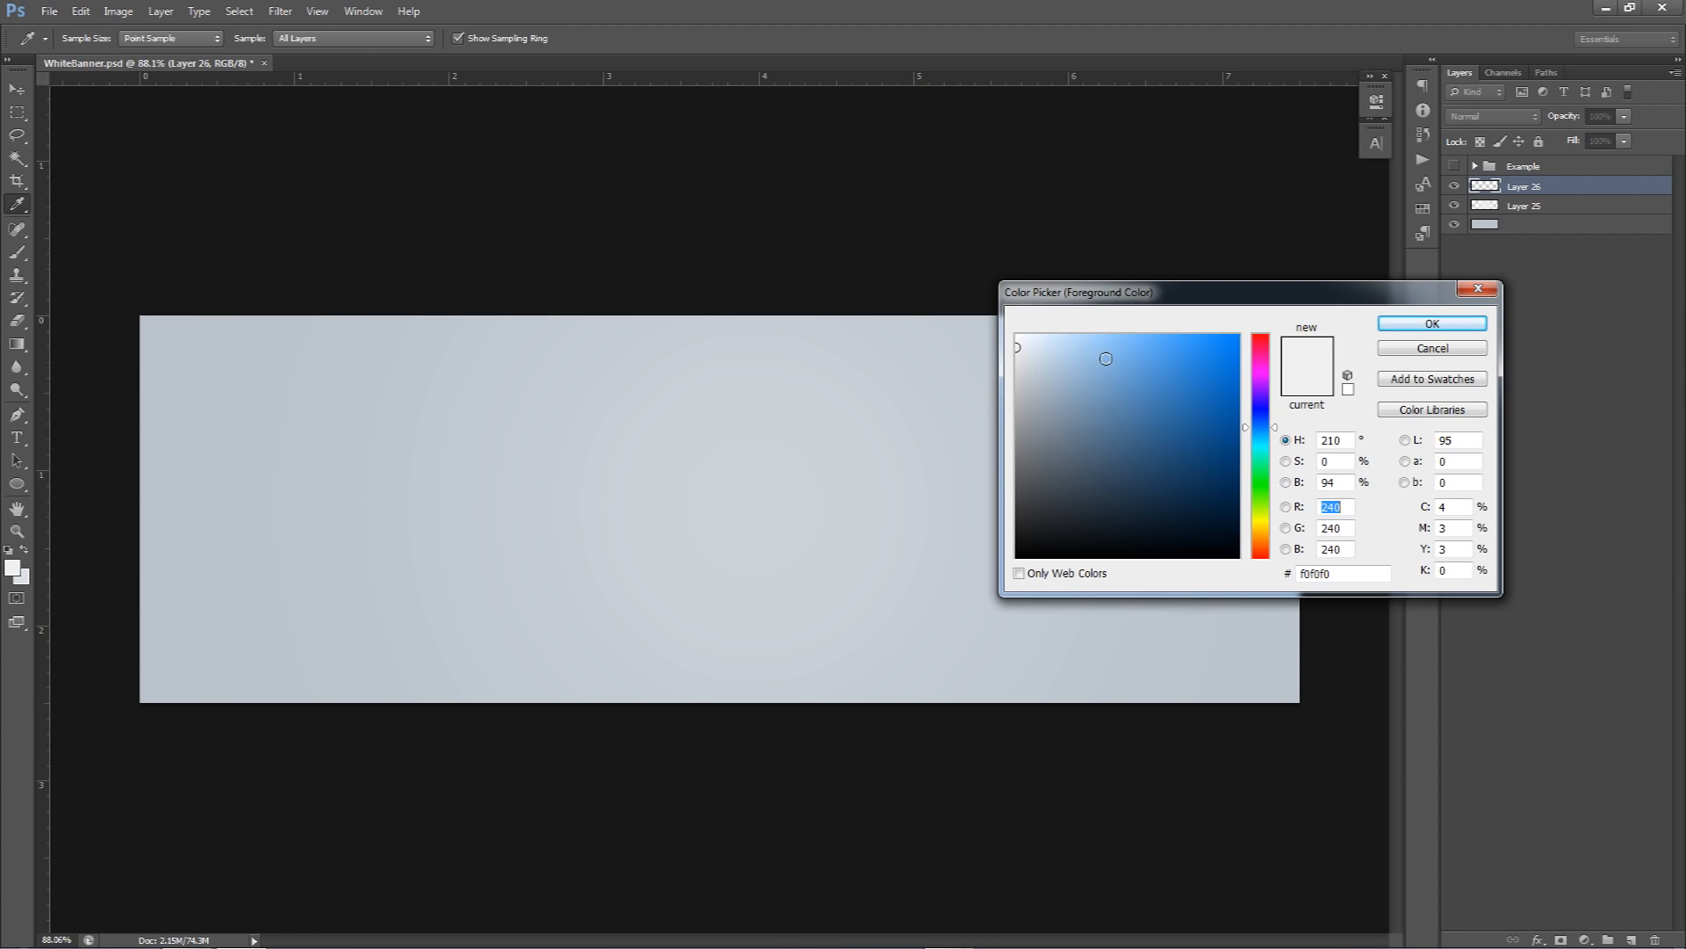
pyautogui.moveTo(1061, 364)
pyautogui.mouseDown()
pyautogui.moveTo(966, 399)
pyautogui.moveTo(952, 380)
pyautogui.moveTo(897, 458)
pyautogui.moveTo(888, 380)
pyautogui.mouseUp()
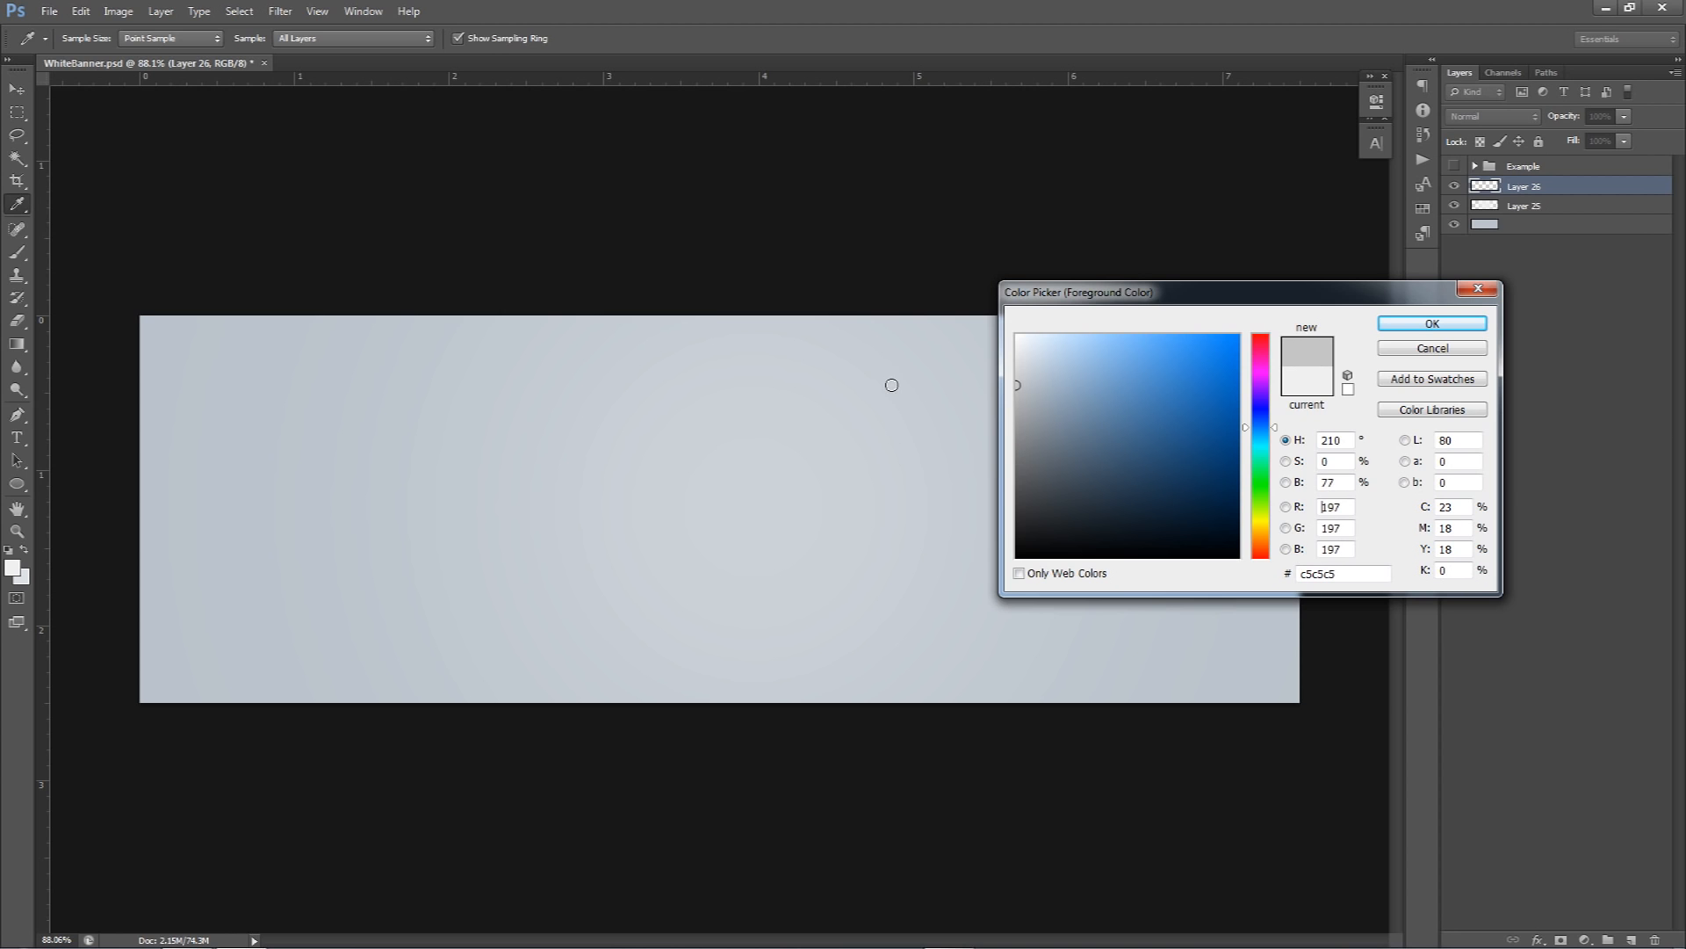
pyautogui.moveTo(1368, 573); pyautogui.dragTo(1190, 557)
pyautogui.click(1432, 323)
pyautogui.press('b')
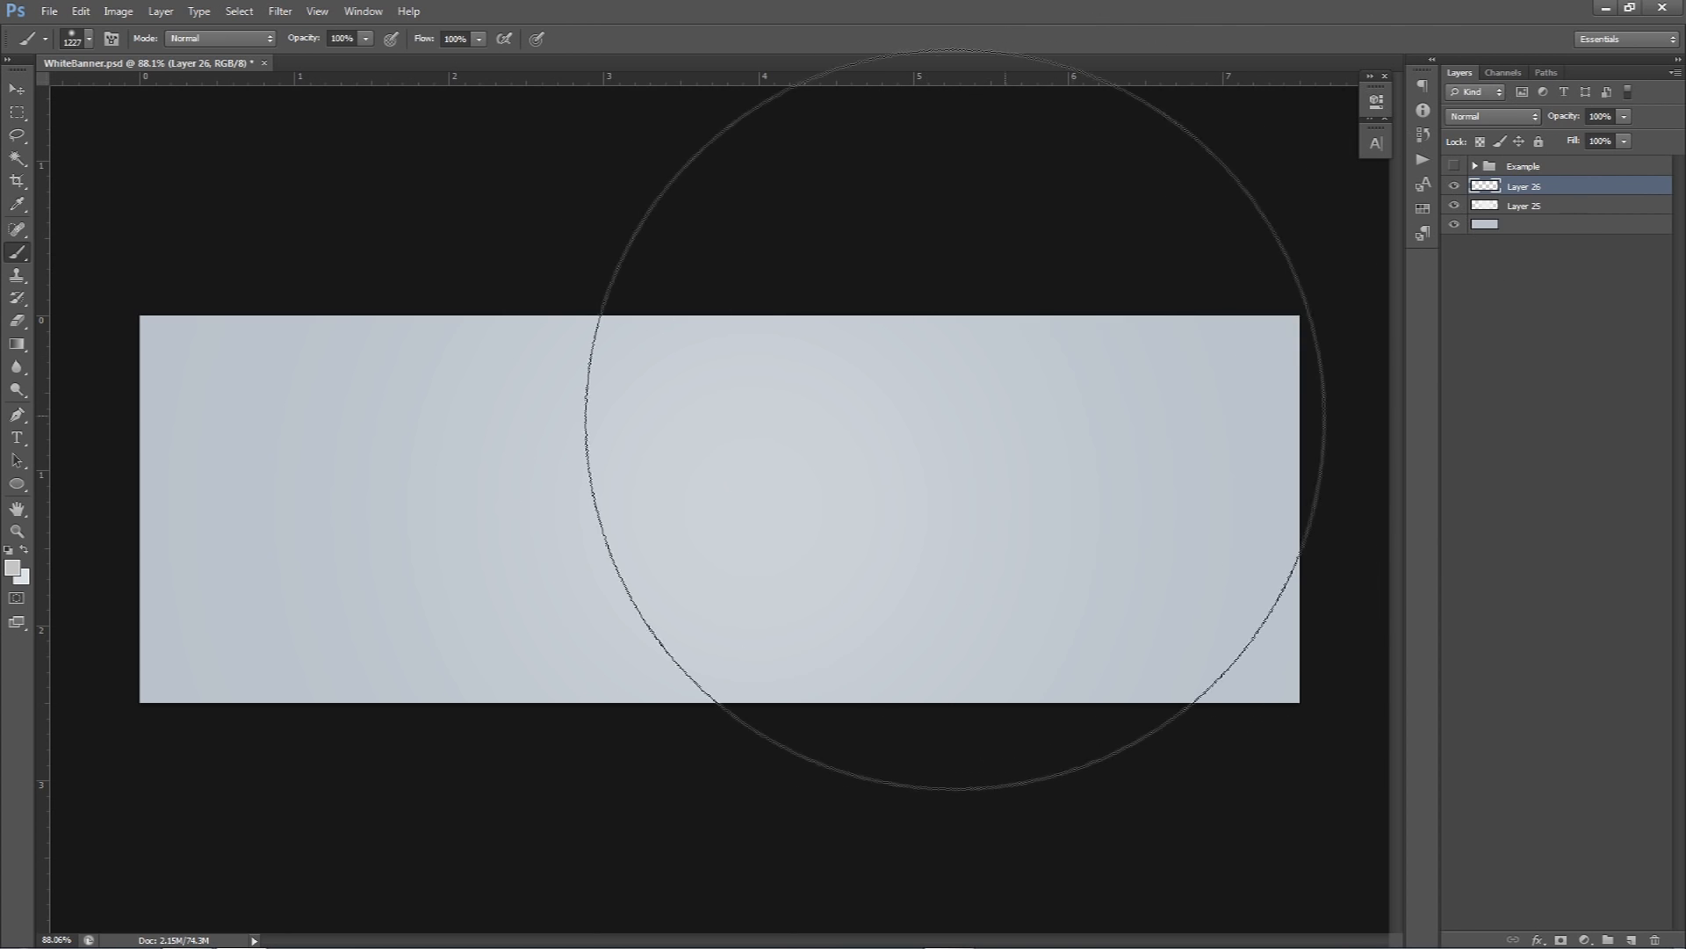
# - Paint soft gray dabs with a 929 px brush at the banner's upper-left corner, lower center and upper-right corner
pyautogui.moveTo(813, 512); pyautogui.dragTo(694, 511)
pyautogui.moveTo(290, 405); pyautogui.dragTo(313, 409)
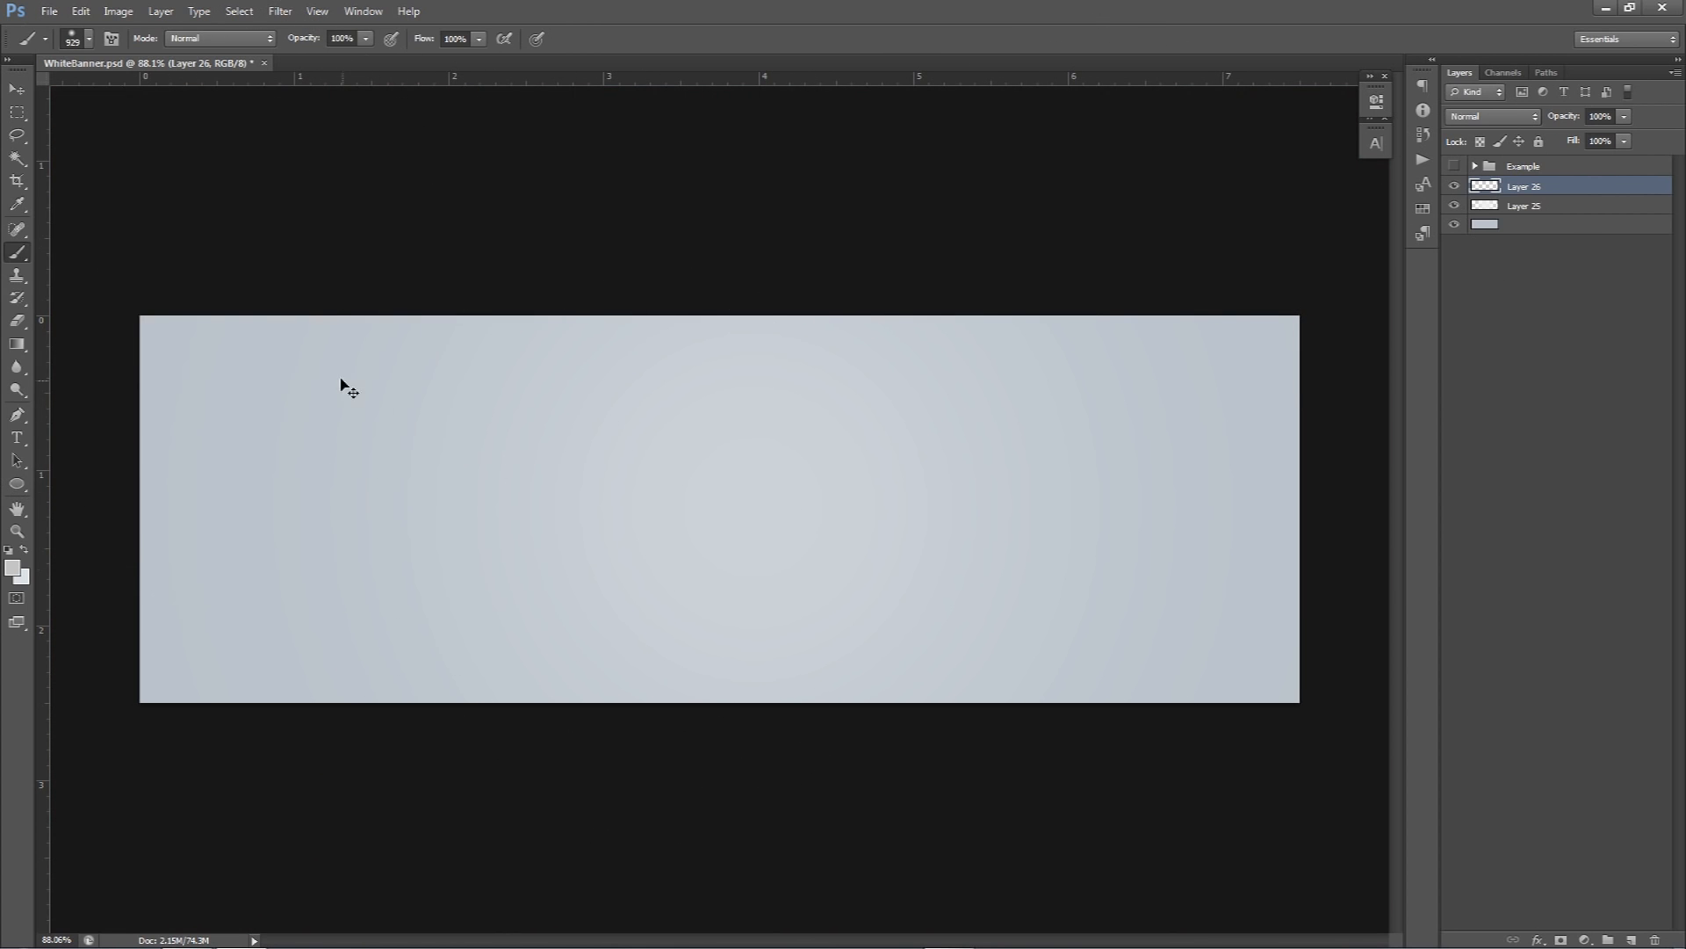
pyautogui.click(697, 818)
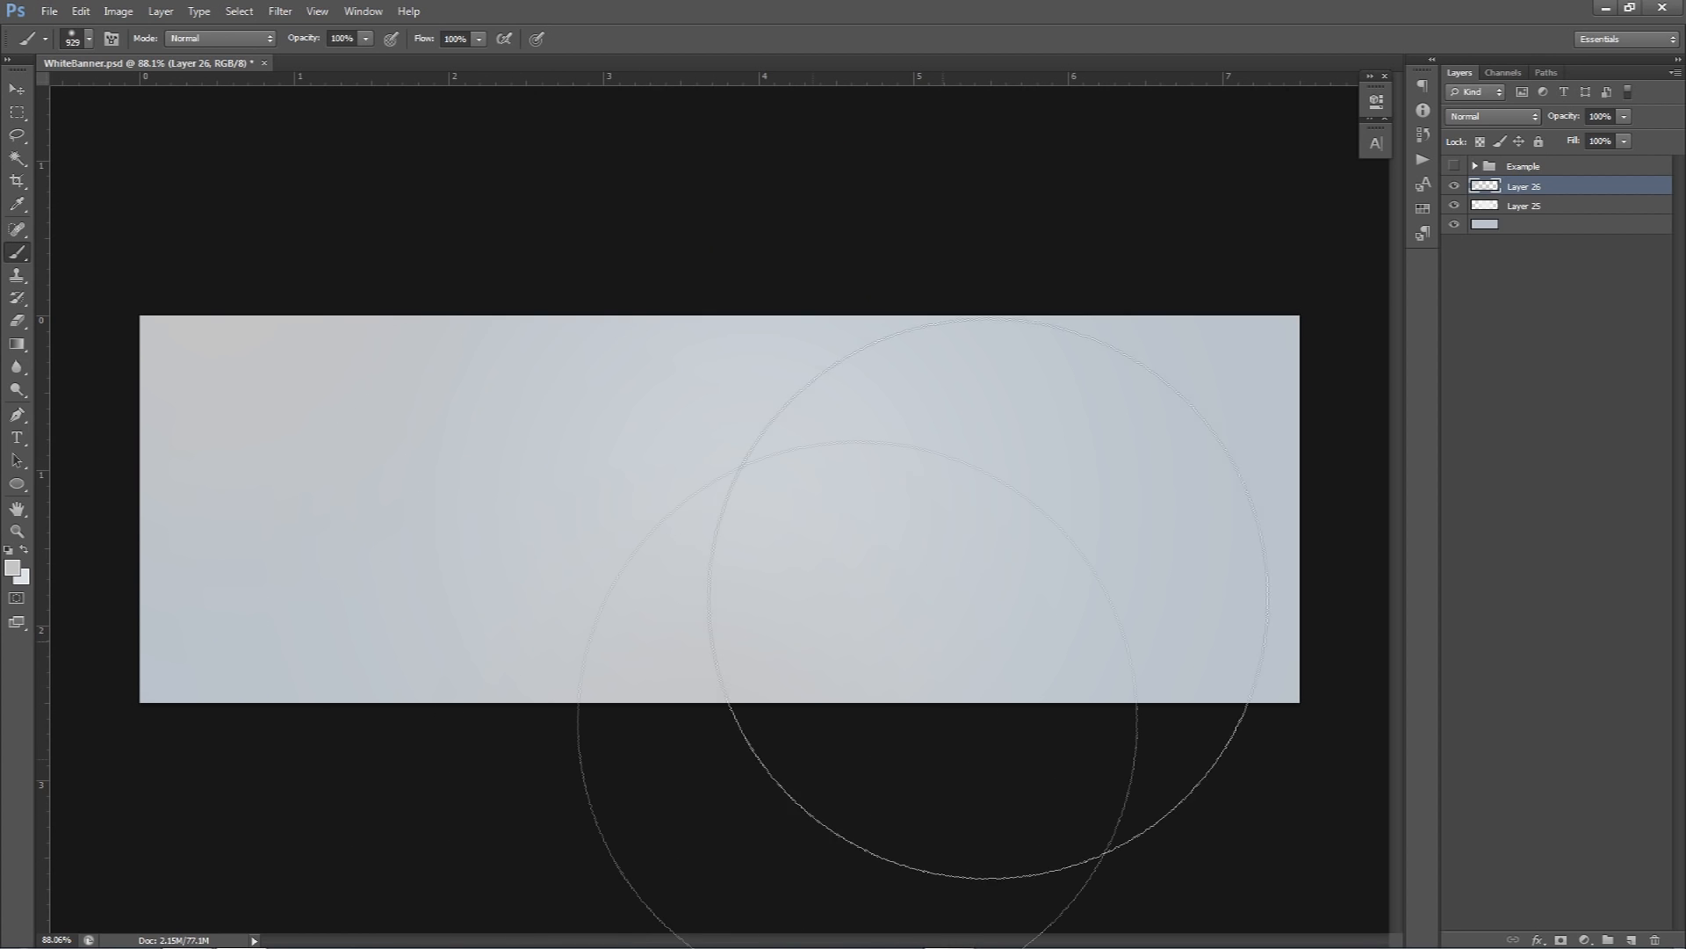
pyautogui.click(1216, 344)
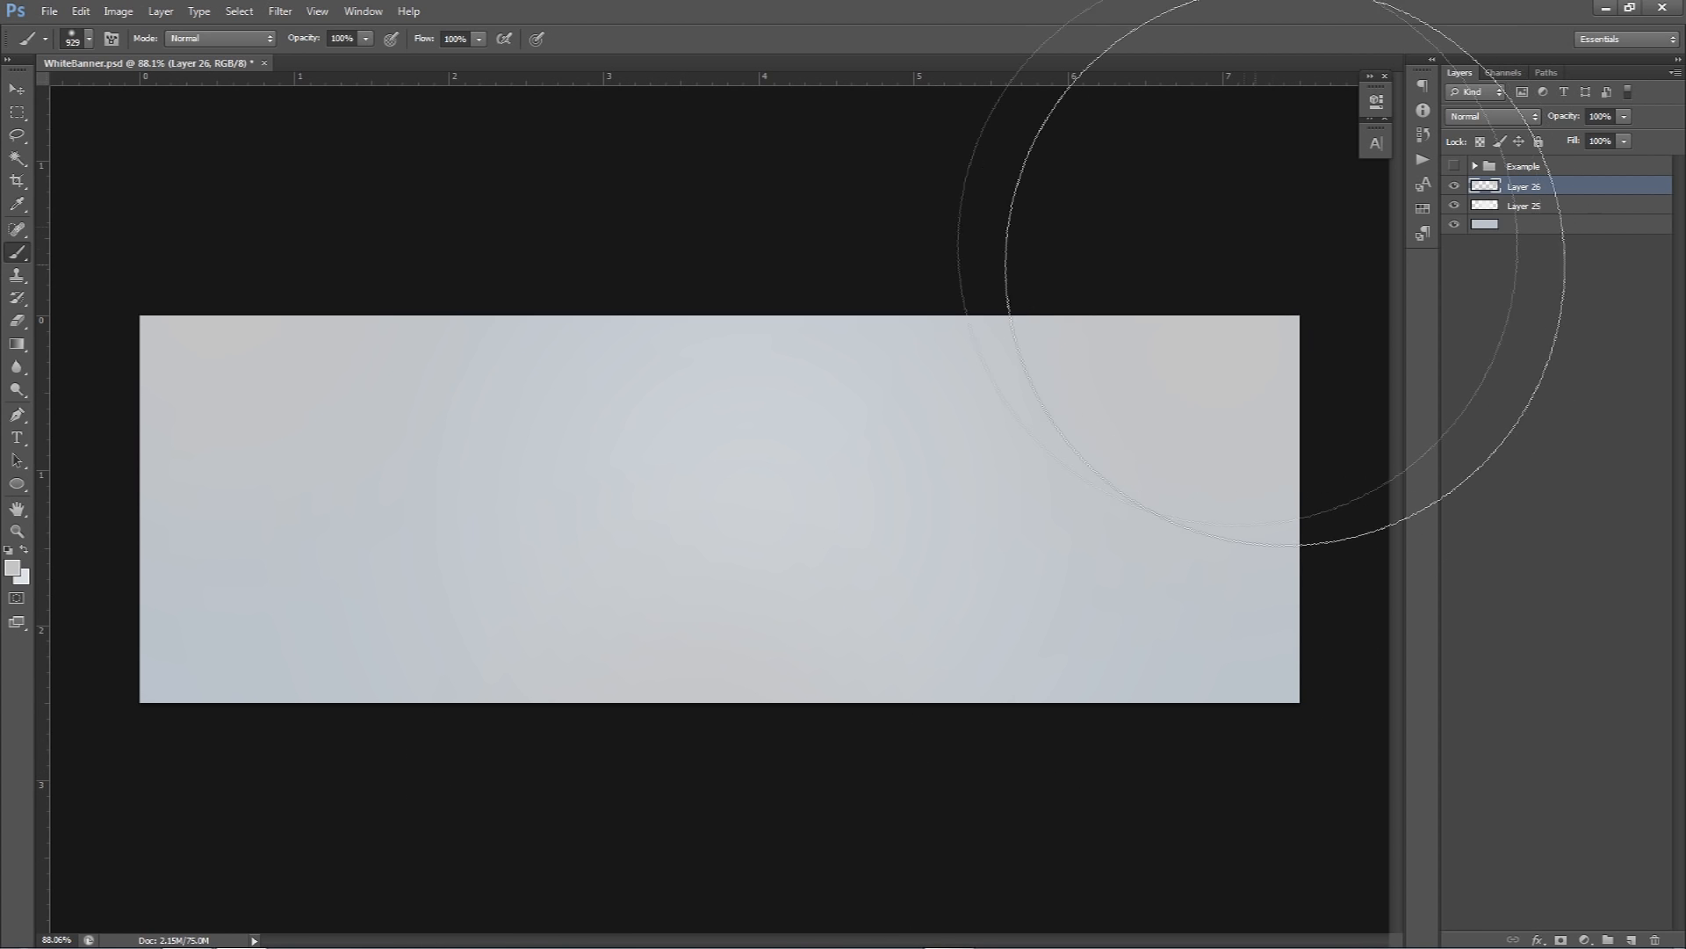
# - Set the opacity of the gray dabs layer to 40%
pyautogui.click(1625, 140)
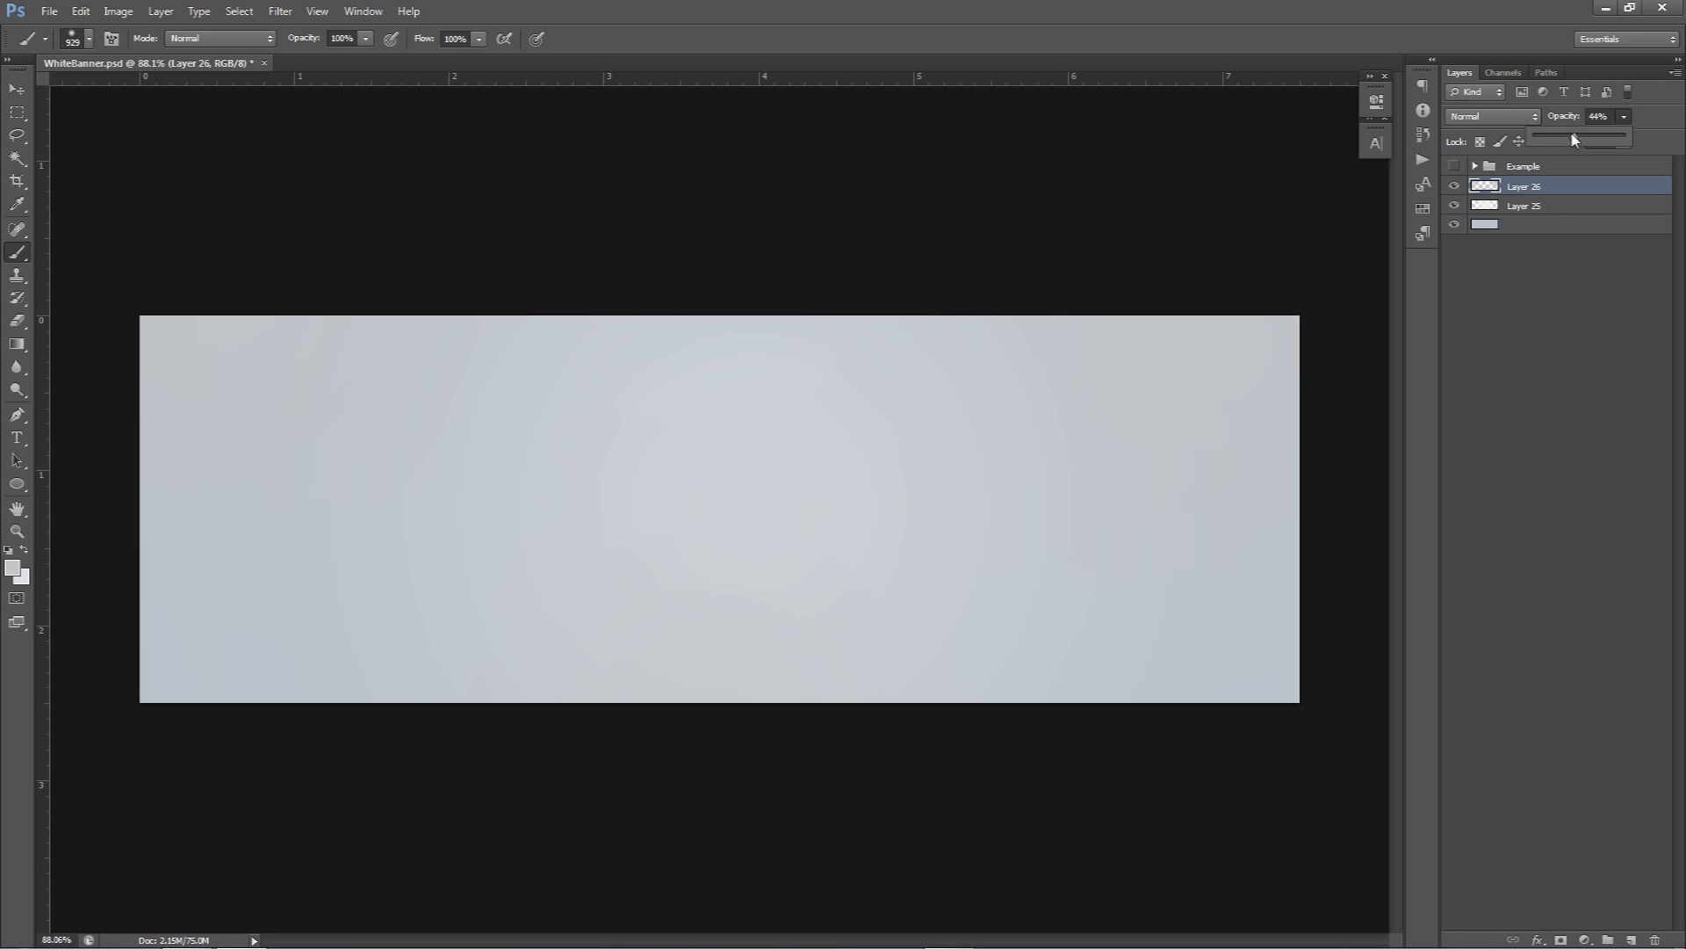
pyautogui.click(1607, 116)
pyautogui.scroll(1, 1597, 124)
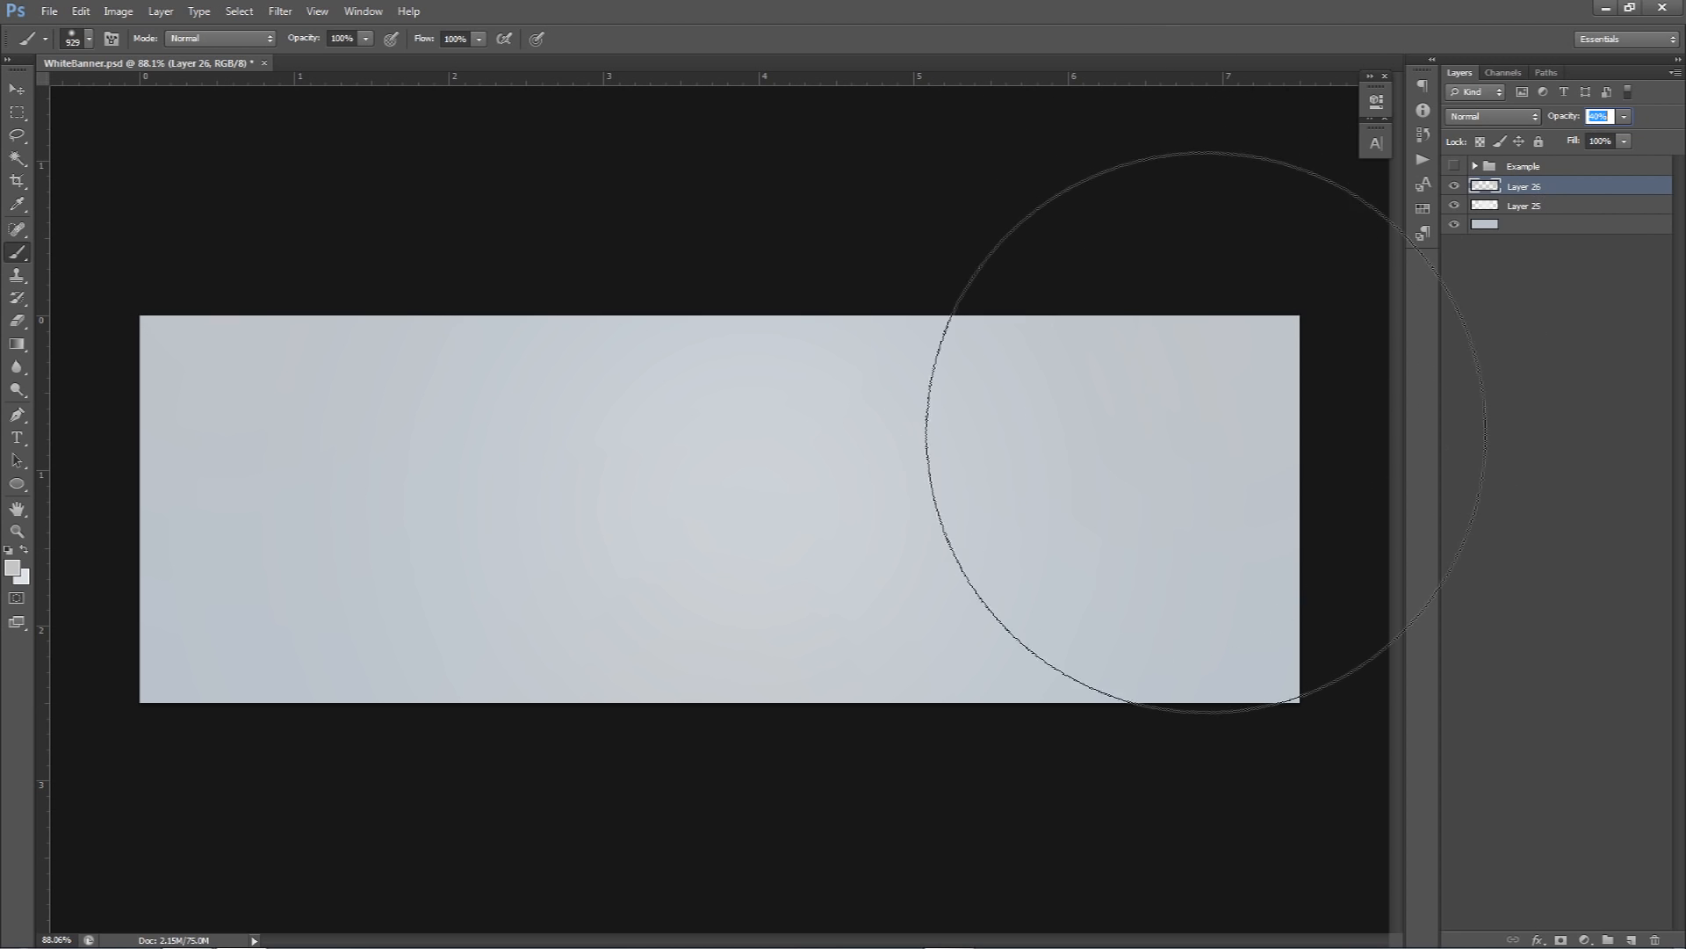
# - Show the Example group briefly to compare the finished banner with the current background
pyautogui.click(1454, 166)
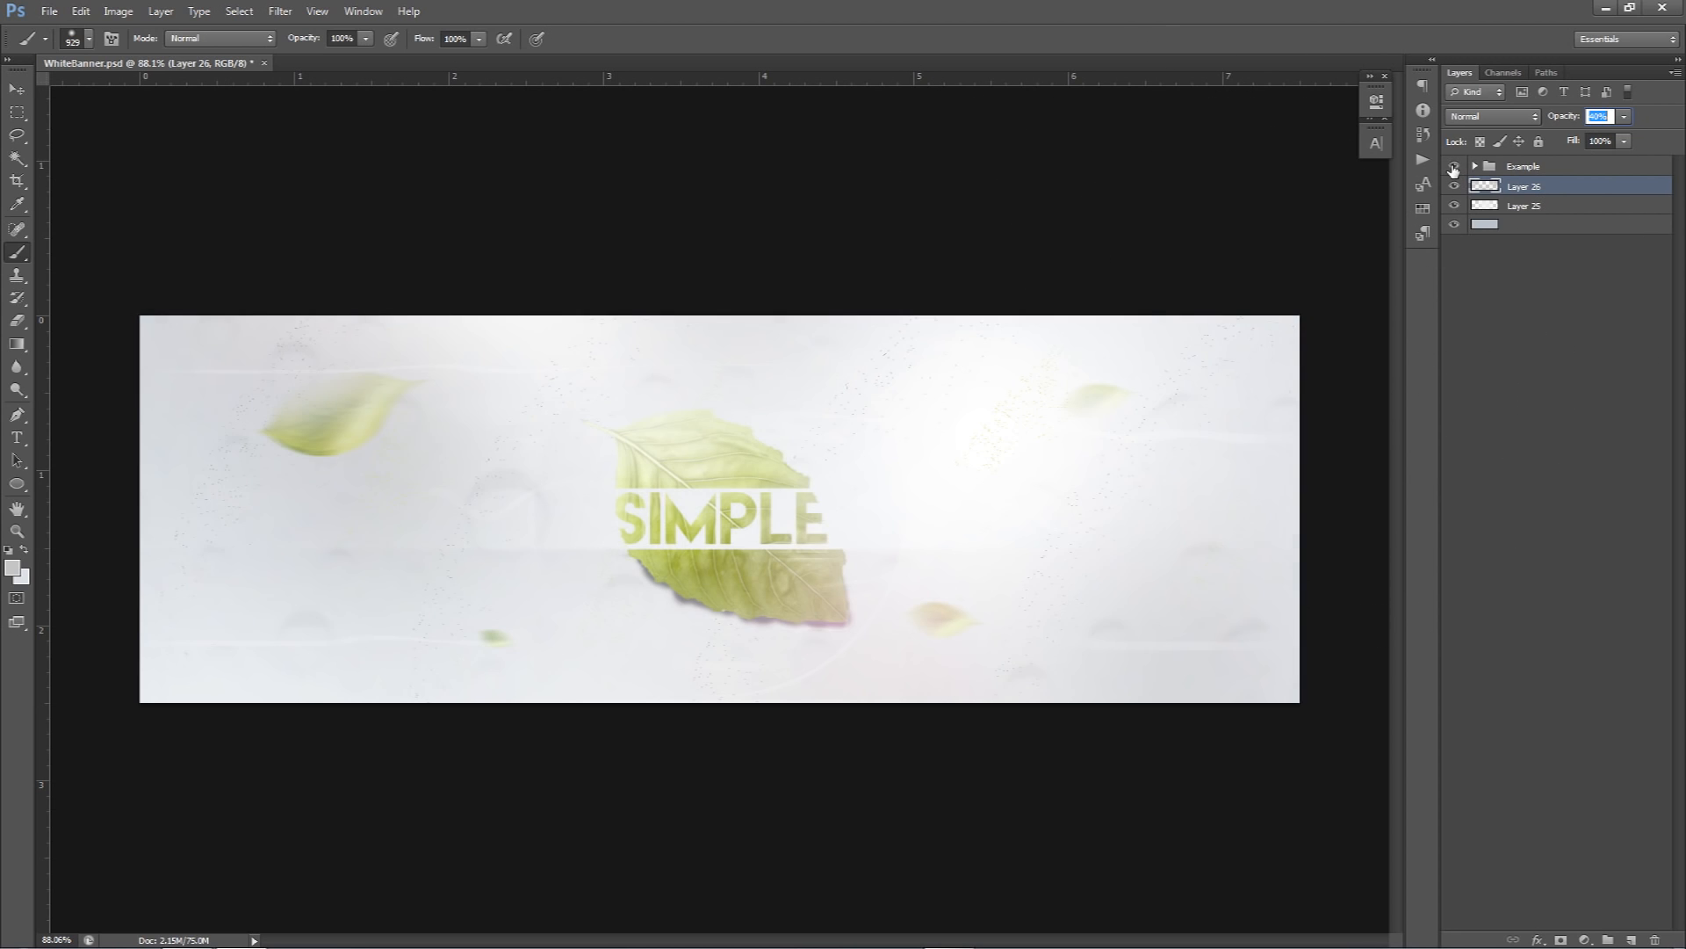
pyautogui.click(1454, 166)
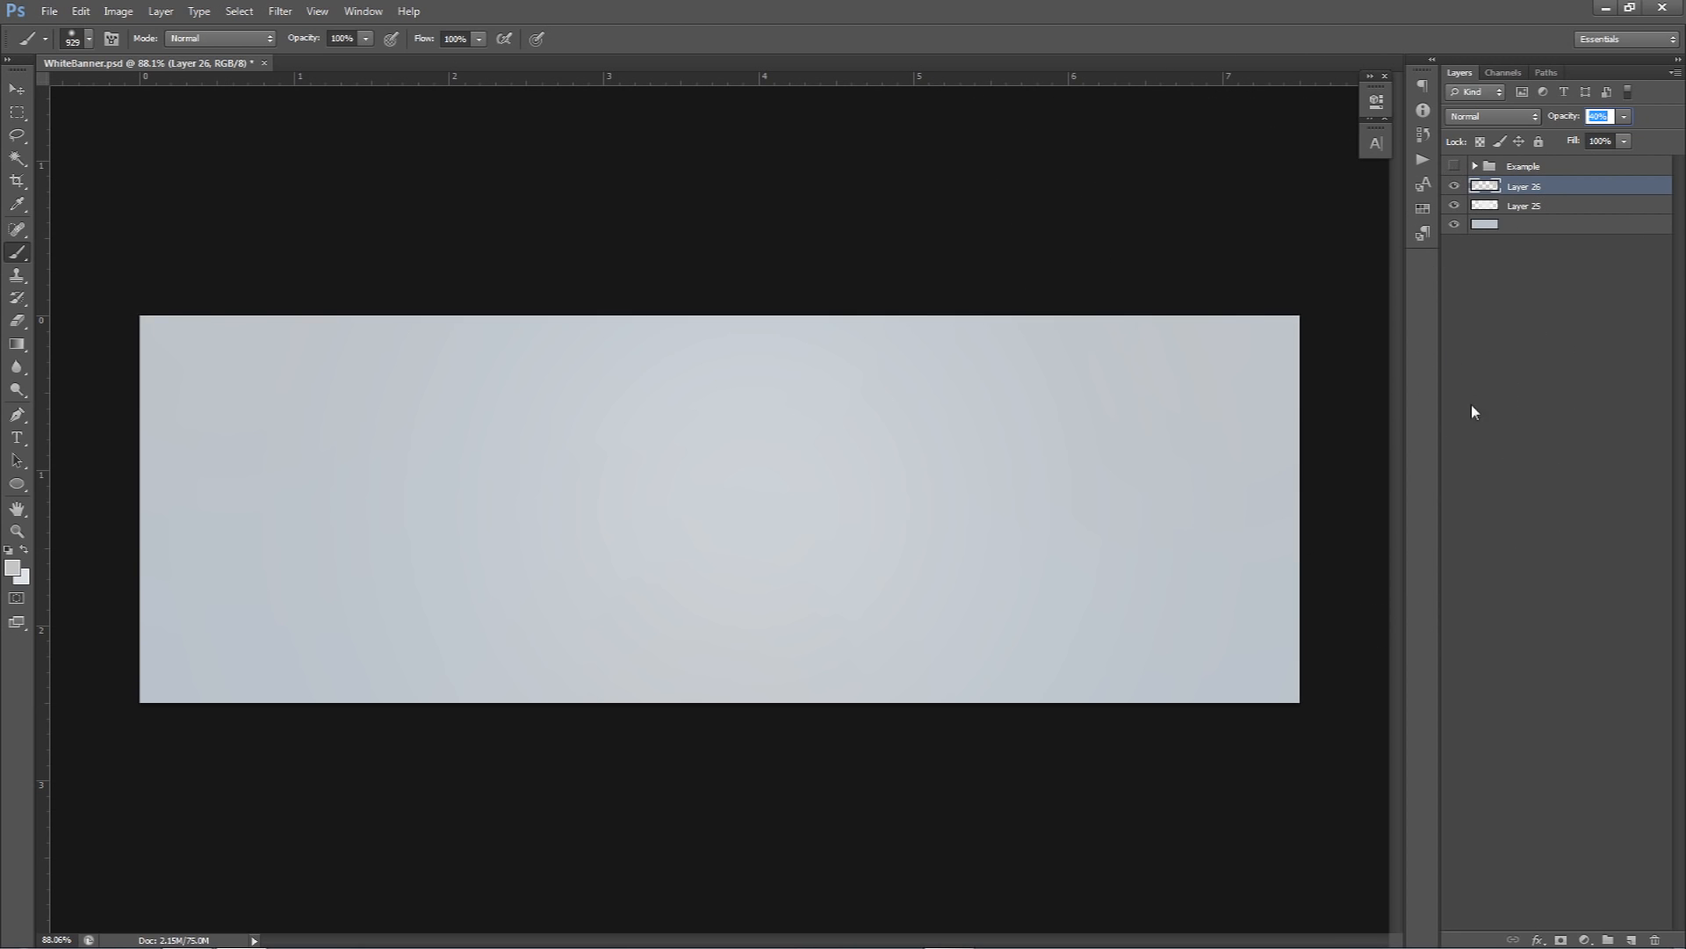
# - Add another new layer above the gray dabs and set the brush color to white
pyautogui.click(1633, 938)
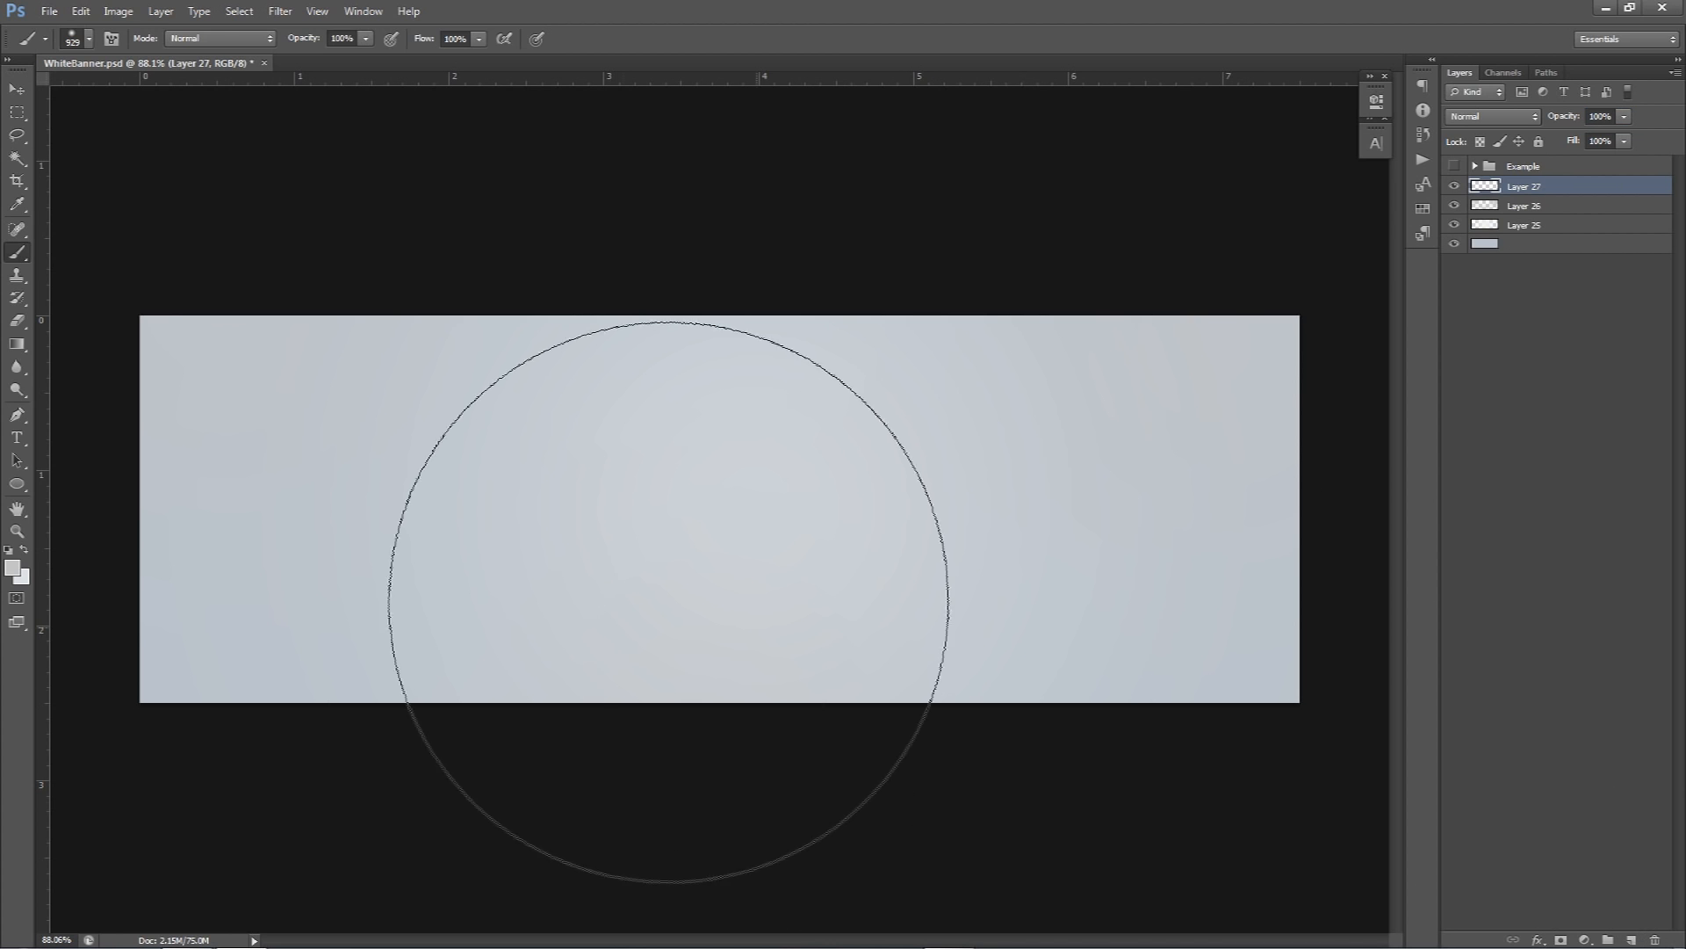
pyautogui.click(15, 569)
pyautogui.moveTo(1081, 349); pyautogui.dragTo(808, 274)
pyautogui.click(1432, 323)
pyautogui.press('b')
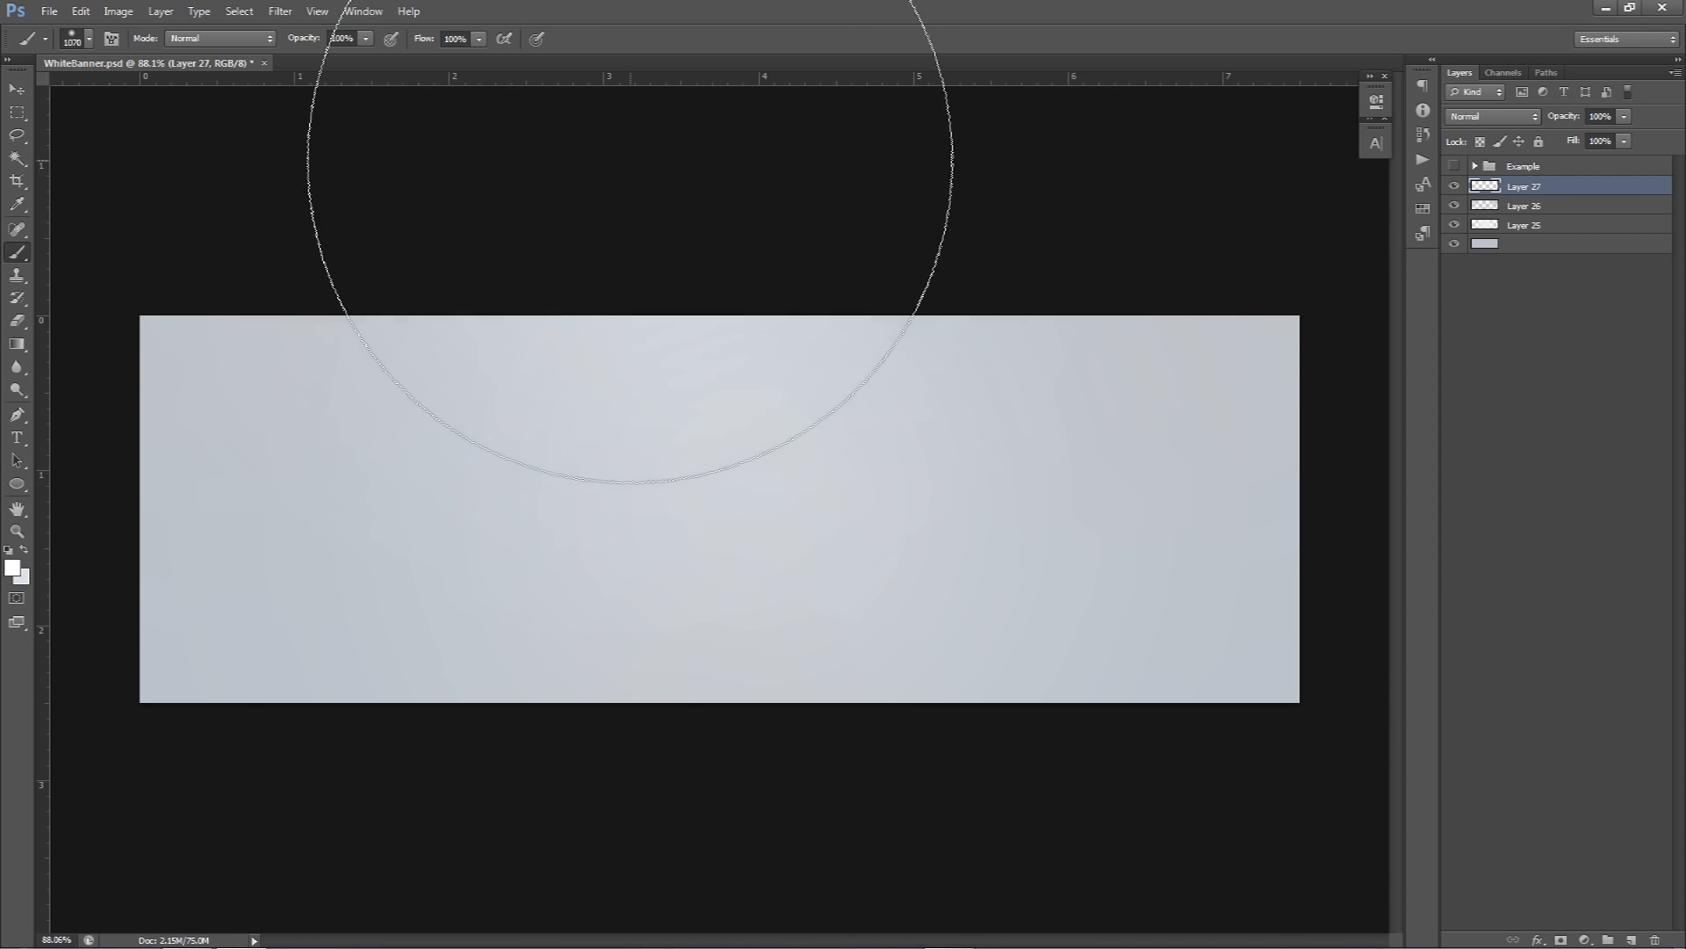
# - Dab white highlights with a 1070 px brush above the banner's top center and at its lower-right corner, and set that layer's opacity to 69%
pyautogui.click(630, 158)
pyautogui.click(1283, 641)
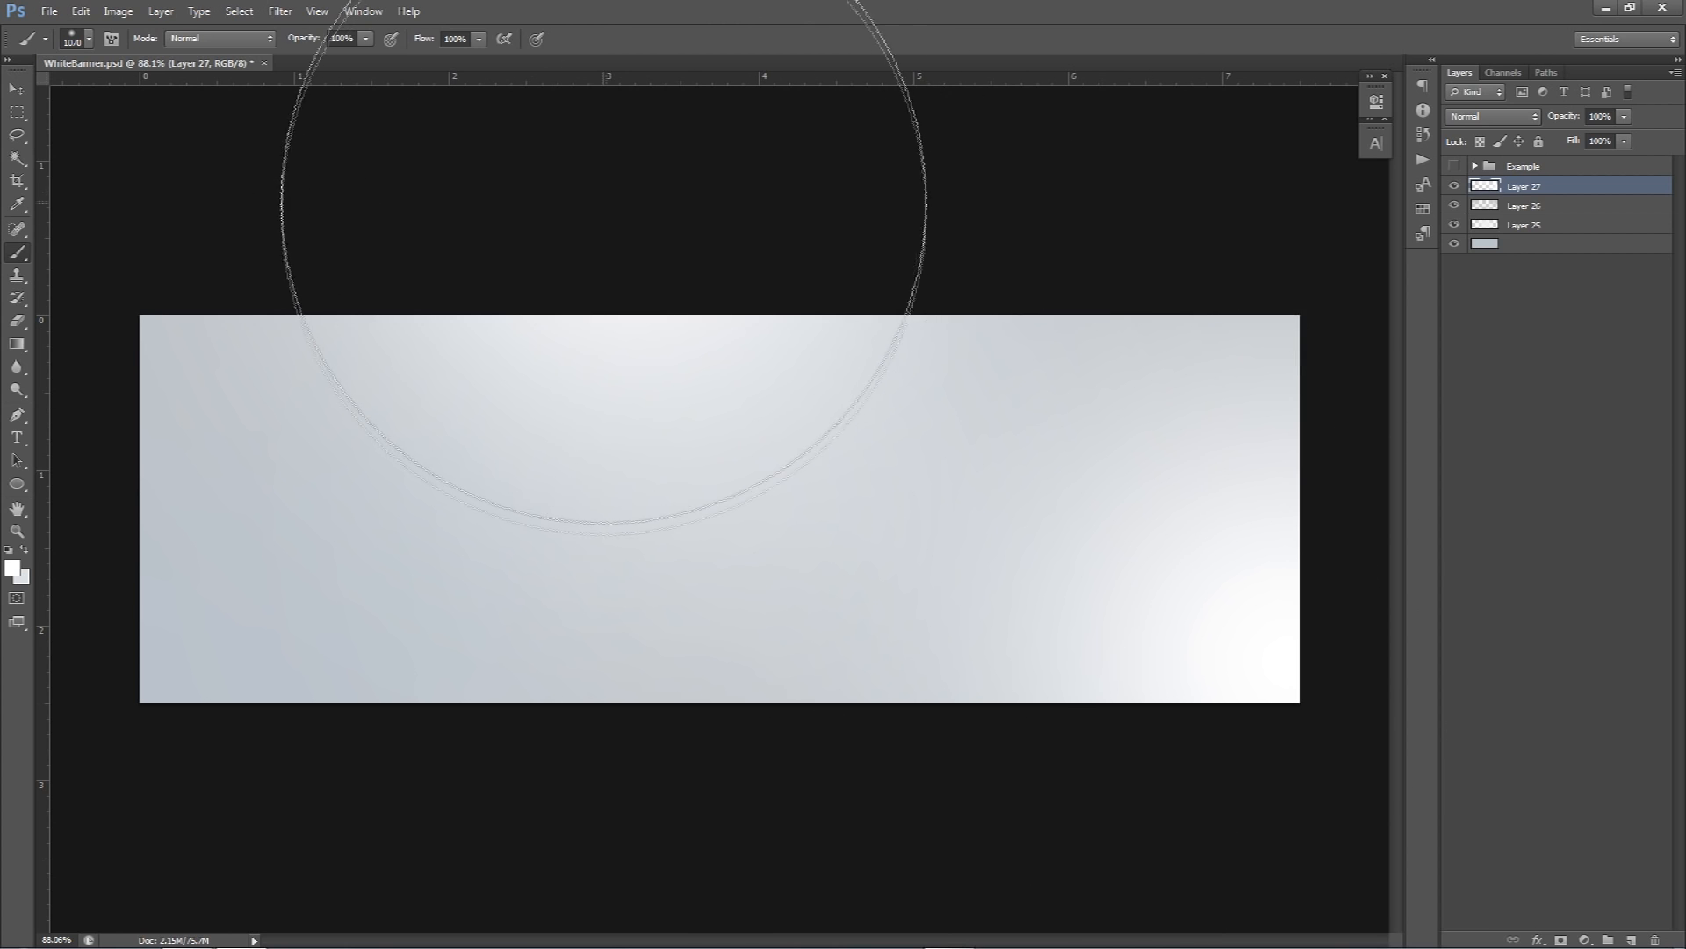
pyautogui.click(1624, 116)
pyautogui.moveTo(1623, 140); pyautogui.dragTo(1610, 140)
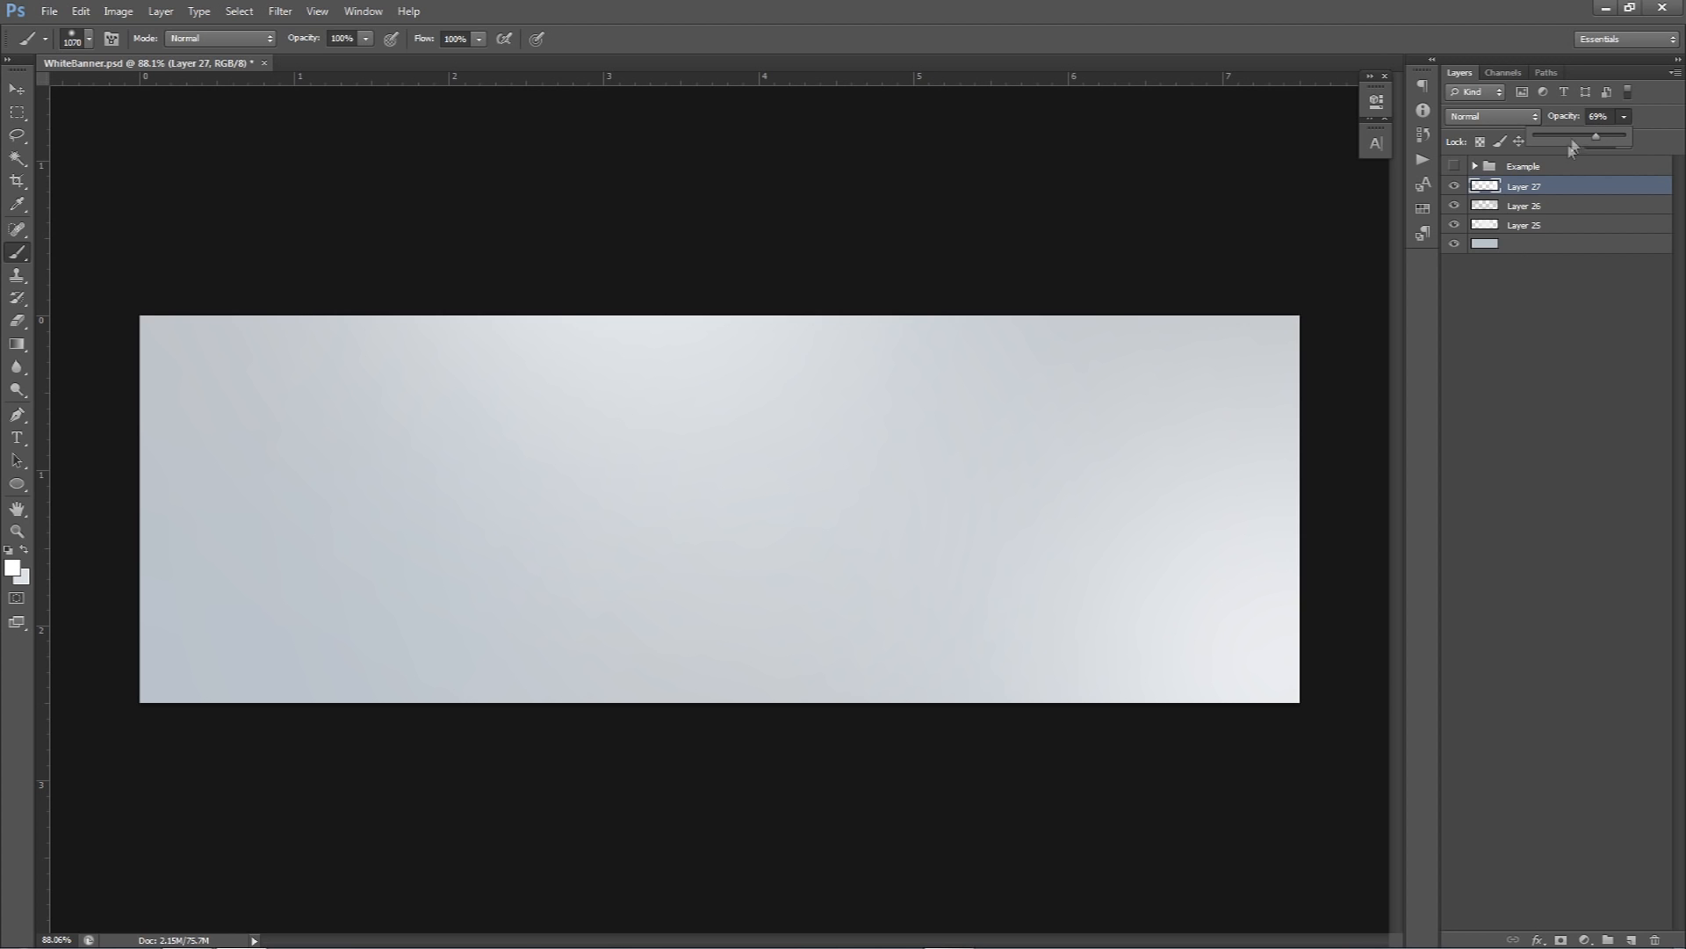
# - Rename the three brush-dab layers 1, 2 and 3, from the lowest to the highest
pyautogui.doubleClick(1518, 229)
pyautogui.write('1')
pyautogui.press('Return')
pyautogui.doubleClick(1527, 208)
pyautogui.write('2')
pyautogui.press('Return')
pyautogui.doubleClick(1524, 186)
pyautogui.write('3')
pyautogui.press('Return')
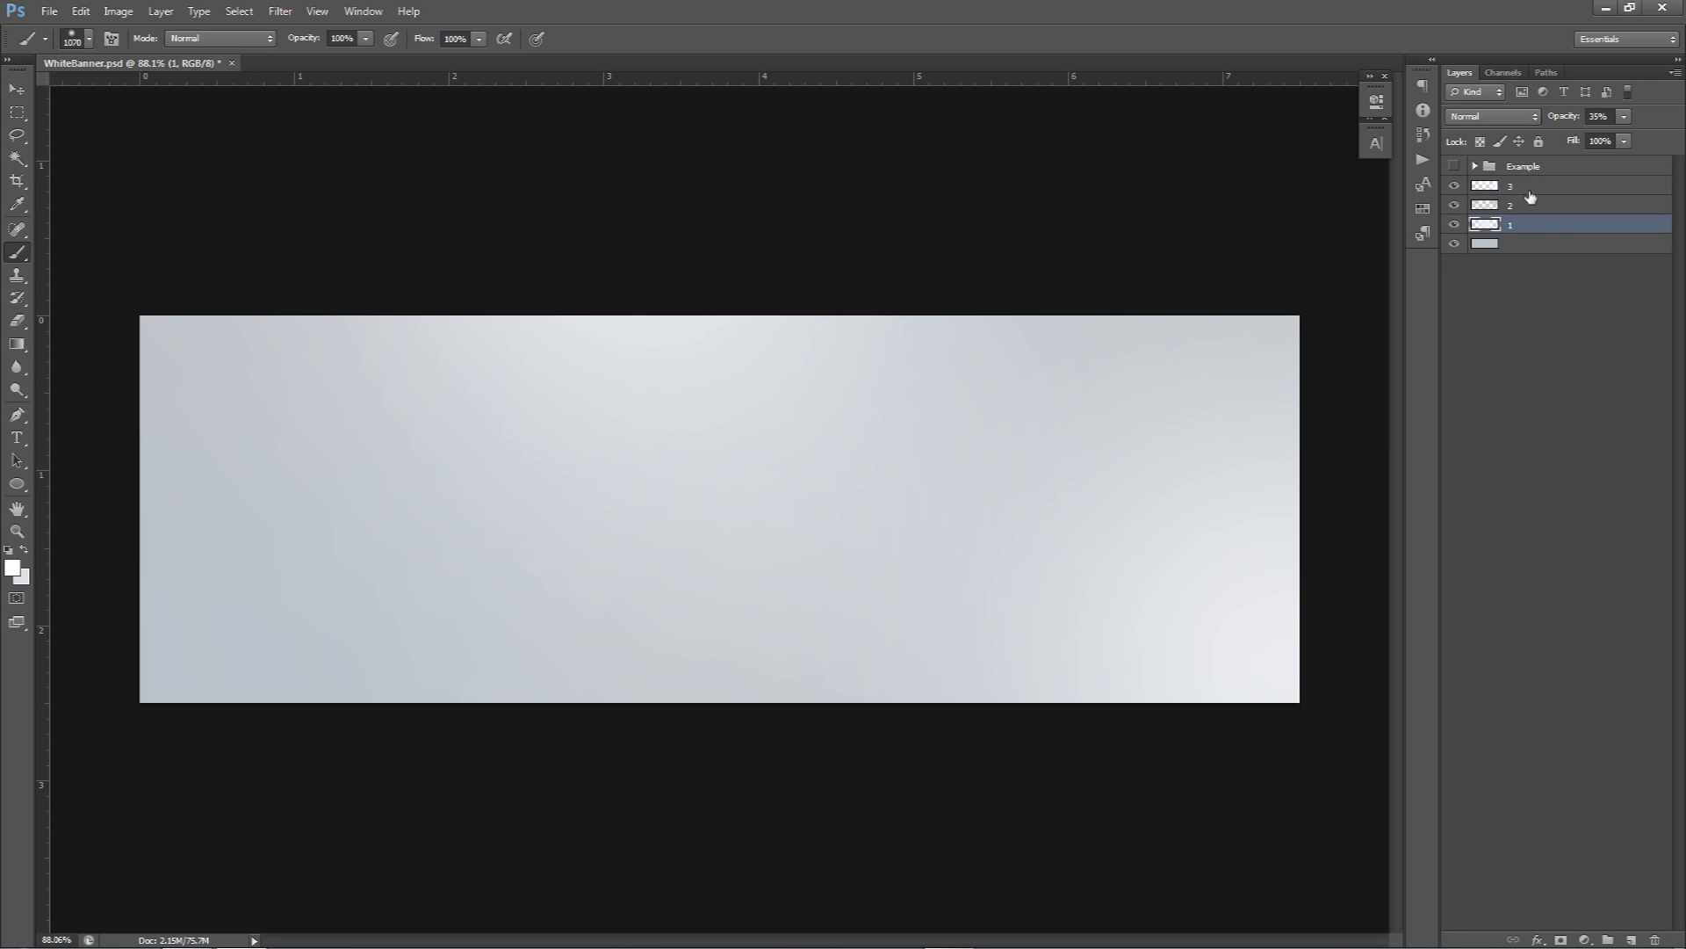
# - Review the opacity of layers 1, 2 and 3 in turn and display the guides
pyautogui.click(1517, 225)
pyautogui.click(1528, 208)
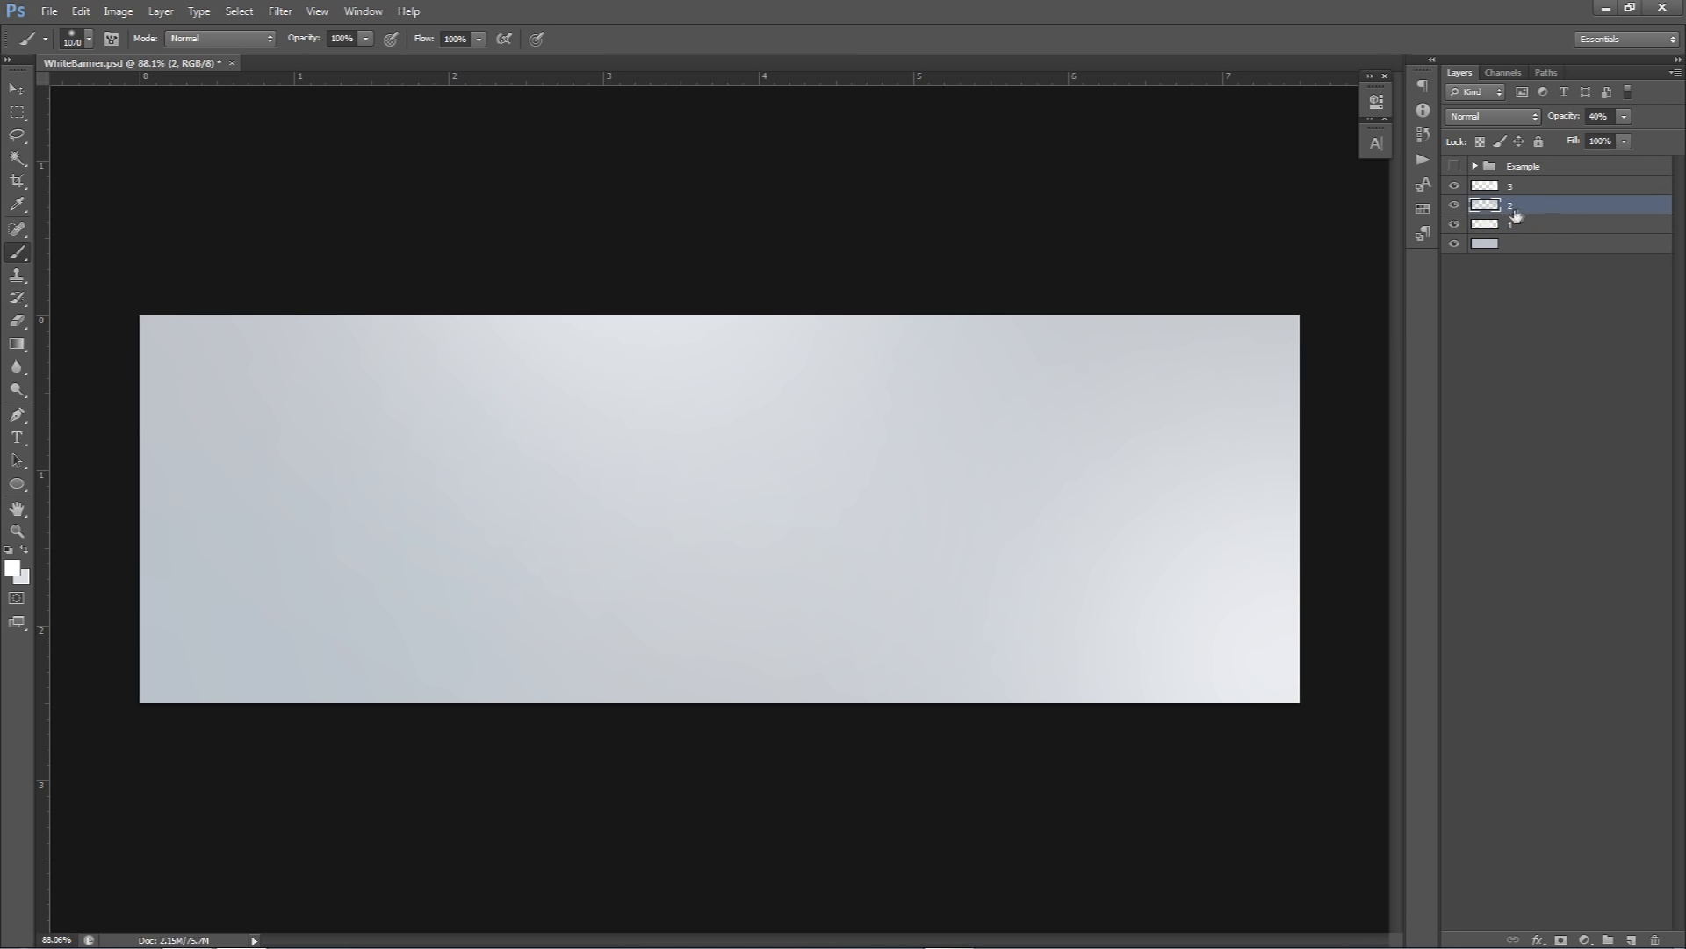
pyautogui.click(1514, 190)
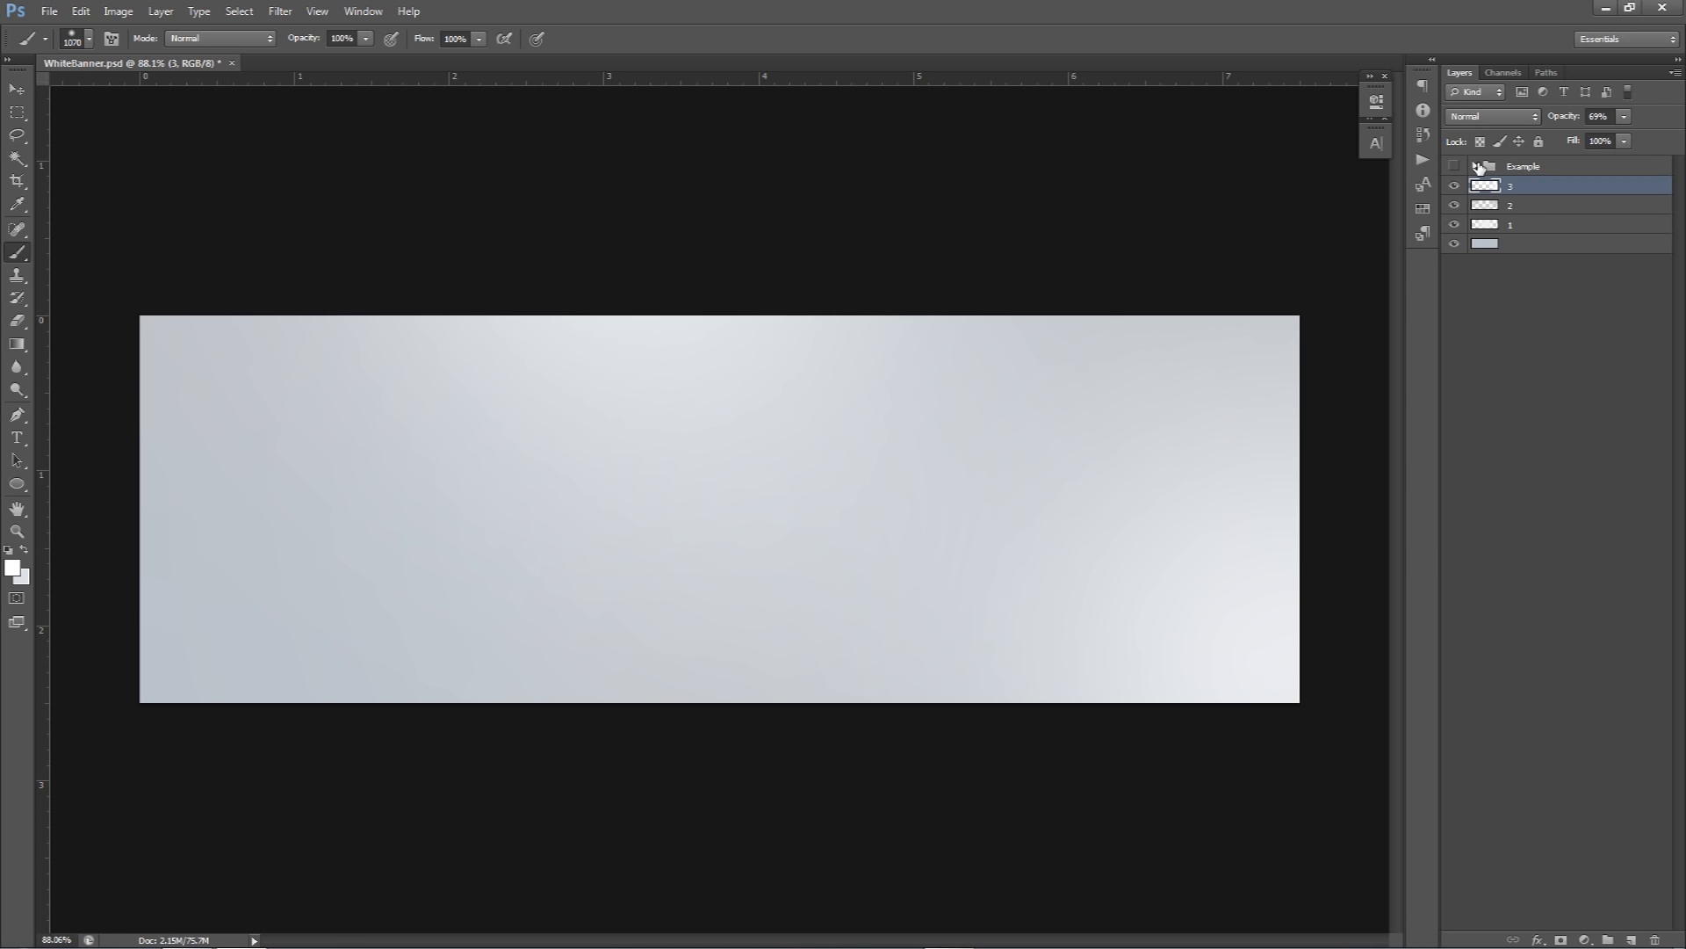
pyautogui.hotkey('ctrl', ';')
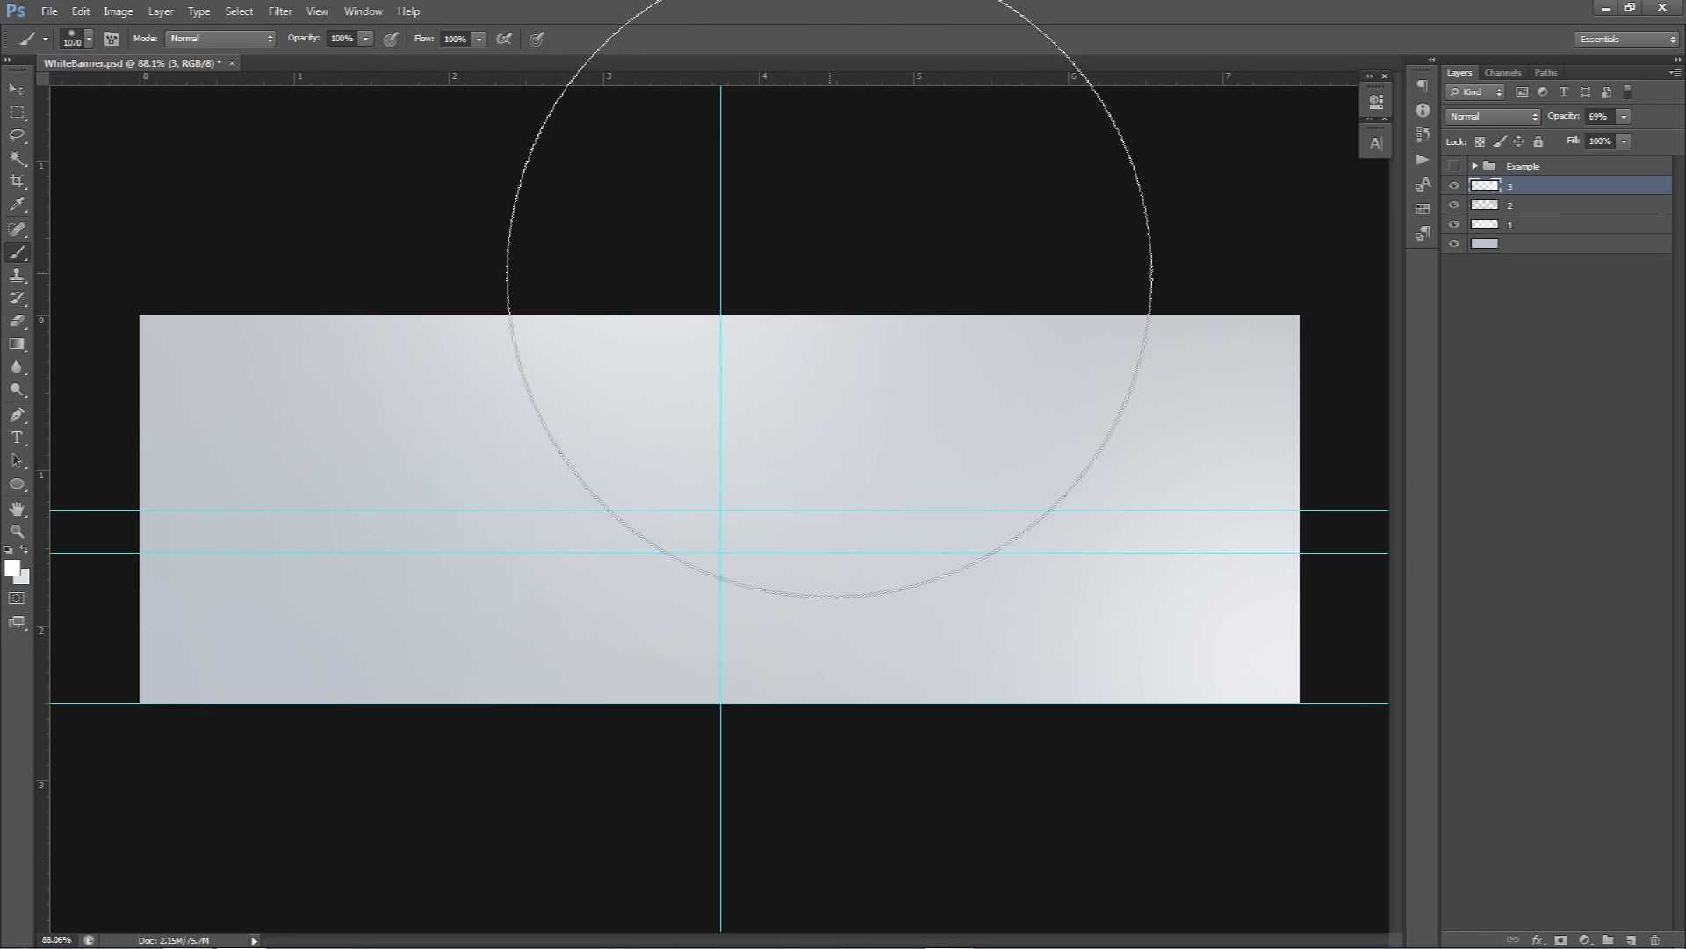
# - Create a new 1500 × 500 pixel document from the TWITTER preset
pyautogui.click(17, 88)
pyautogui.click(49, 12)
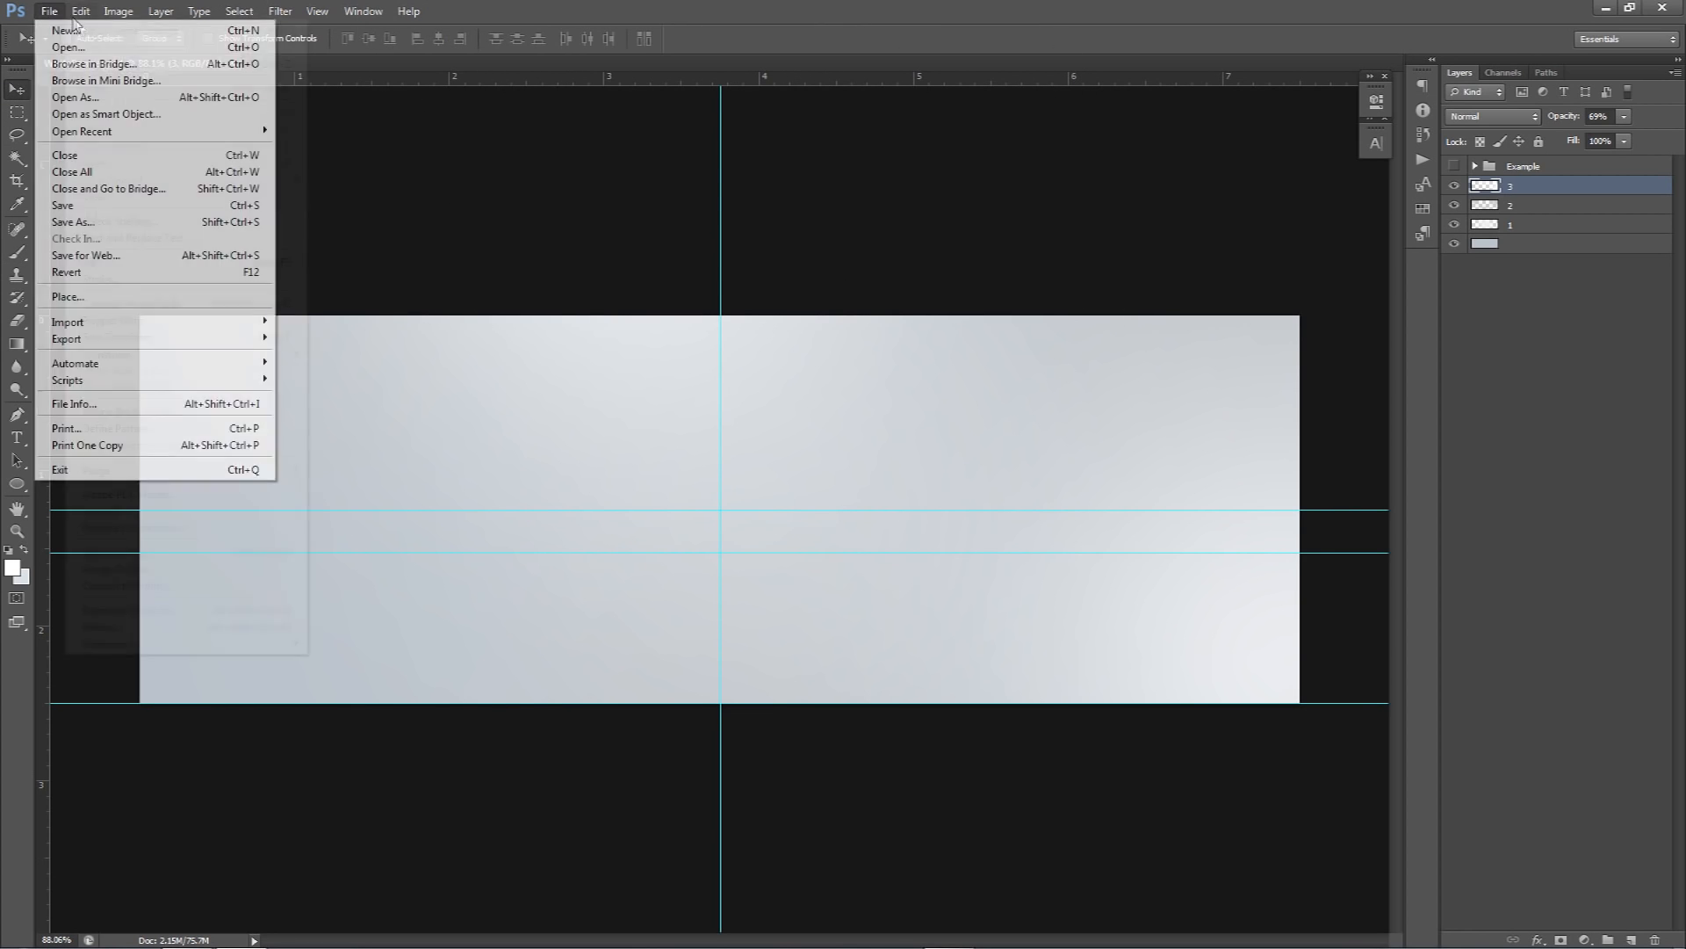
pyautogui.click(70, 28)
pyautogui.click(790, 266)
pyautogui.click(724, 352)
pyautogui.moveTo(781, 320); pyautogui.dragTo(751, 321)
pyautogui.press('Tab')
pyautogui.press('Tab')
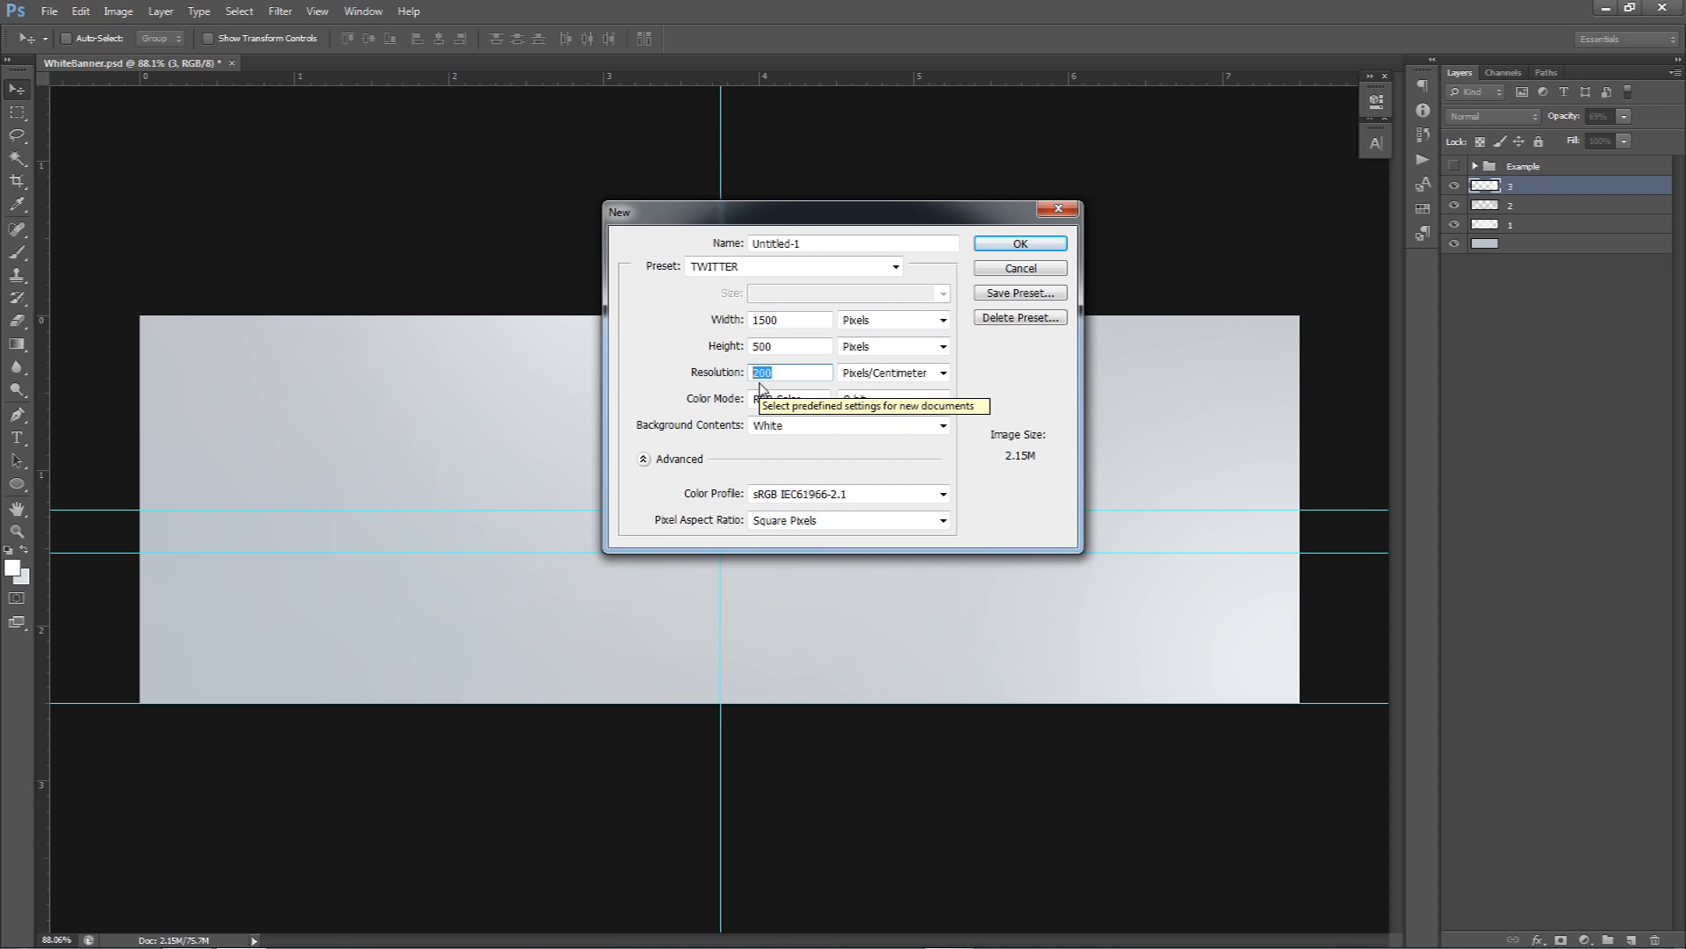
pyautogui.click(1022, 247)
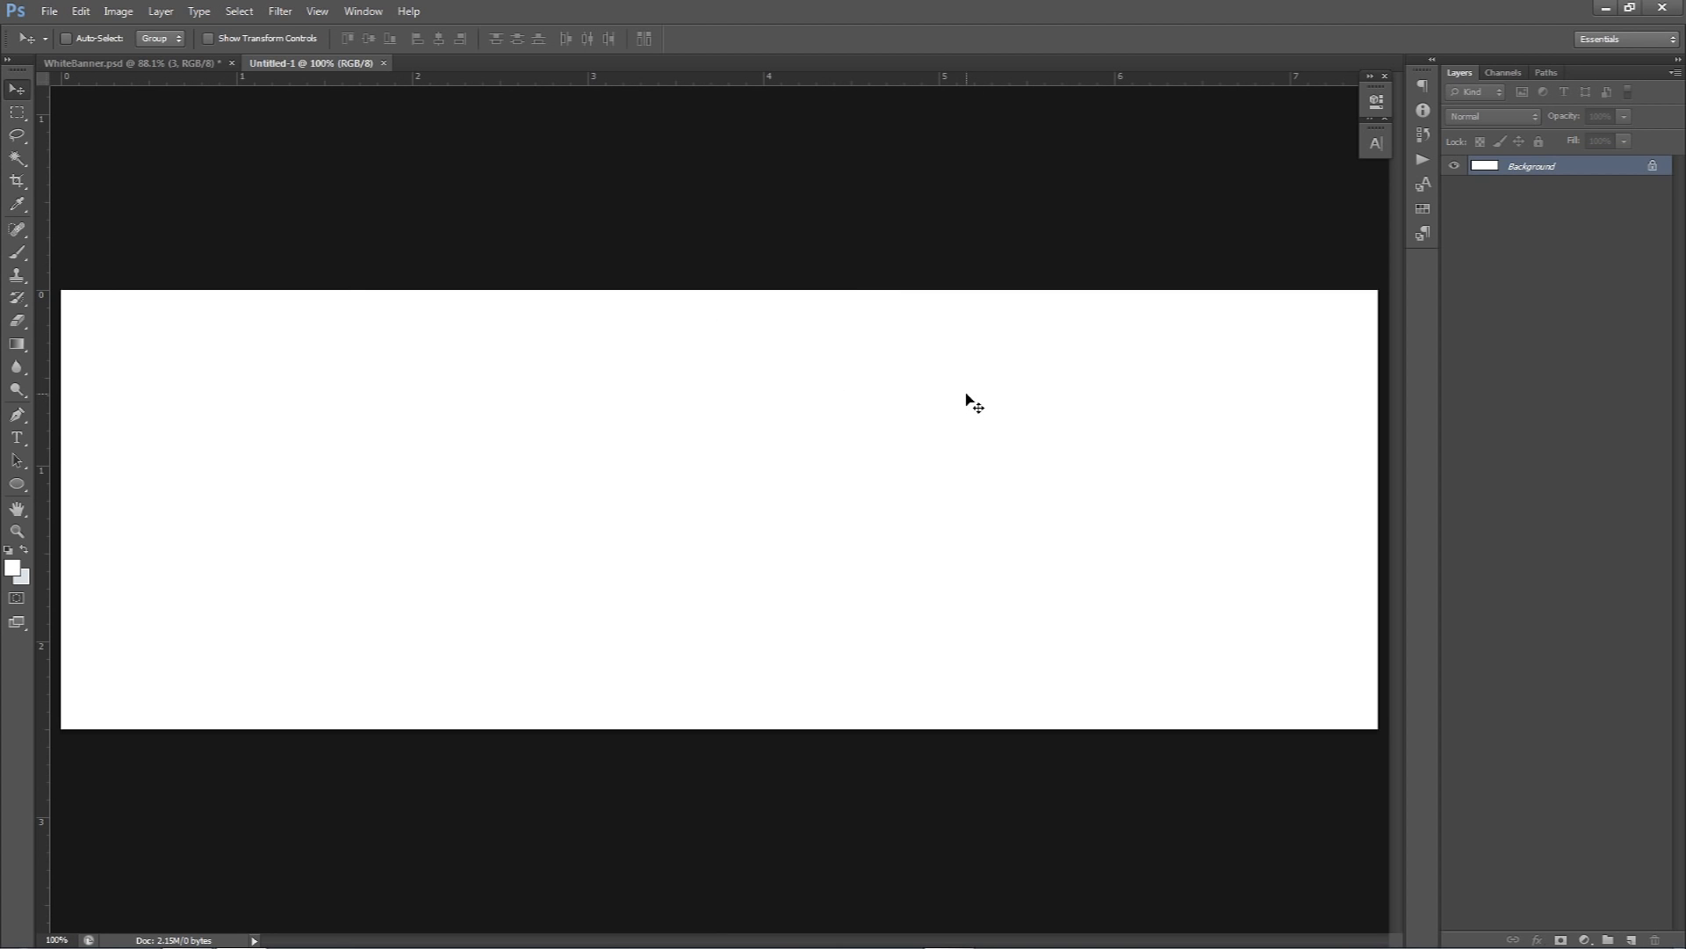
# - Place a vertical and a horizontal guide through the blank document's center, and close it without saving
pyautogui.moveTo(44, 126)
pyautogui.mouseDown()
pyautogui.moveTo(378, 132)
pyautogui.moveTo(512, 158)
pyautogui.moveTo(35, 128)
pyautogui.mouseUp()
pyautogui.moveTo(44, 128); pyautogui.dragTo(719, 320)
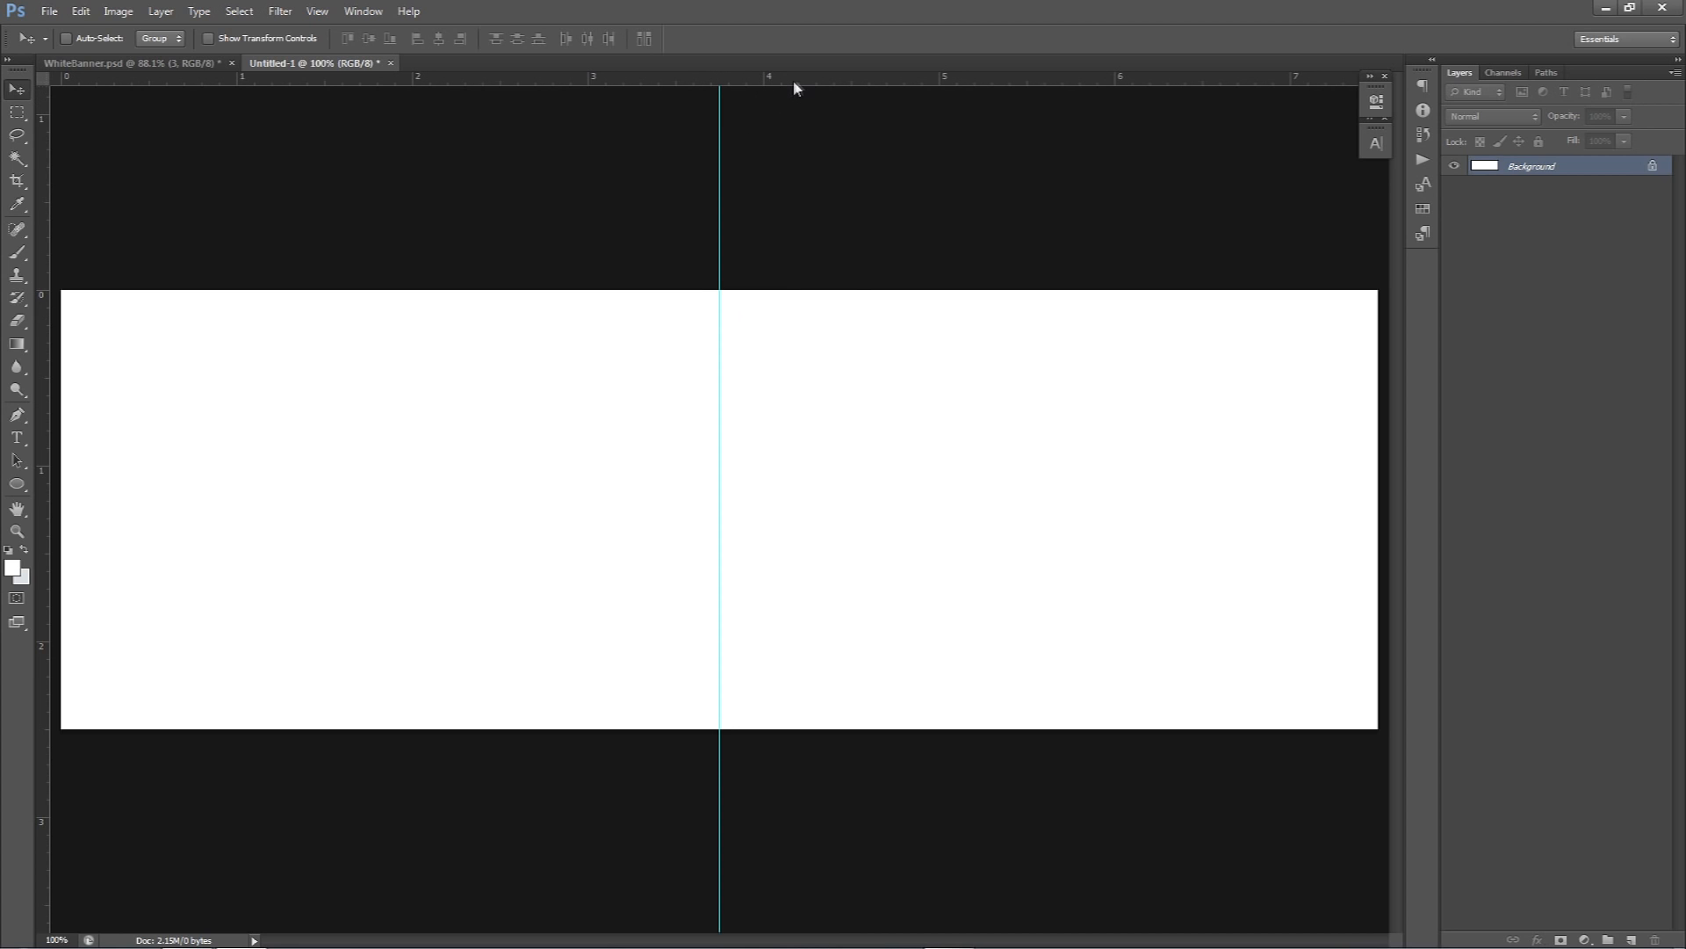
pyautogui.moveTo(796, 88); pyautogui.dragTo(804, 511)
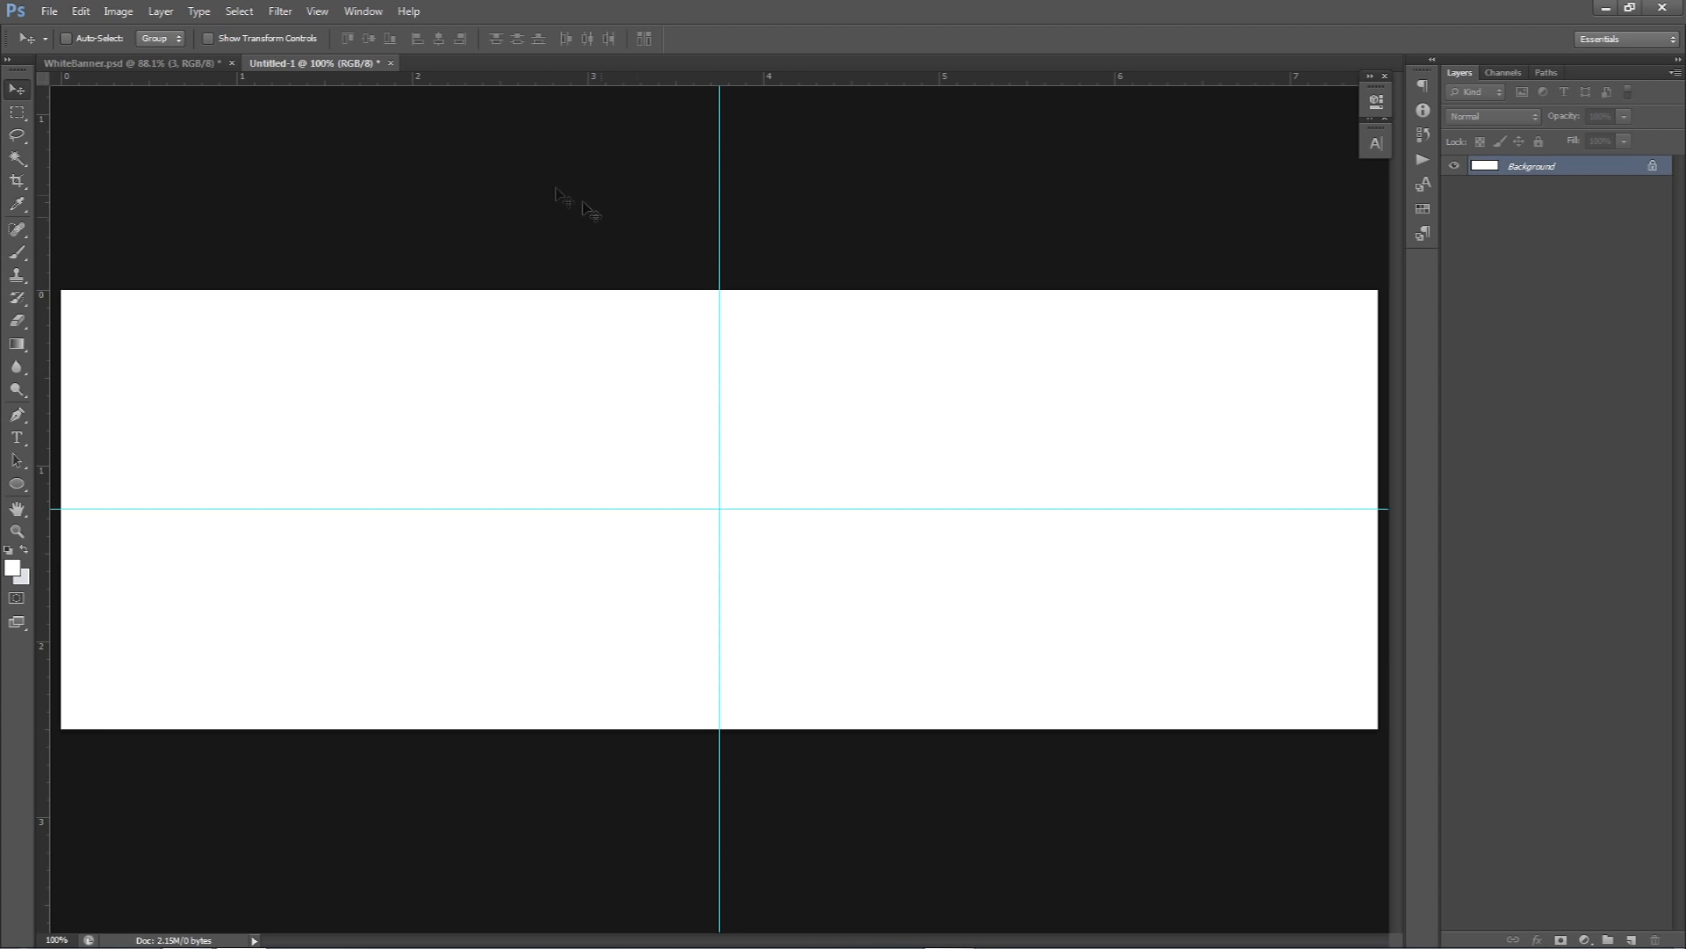
pyautogui.click(392, 63)
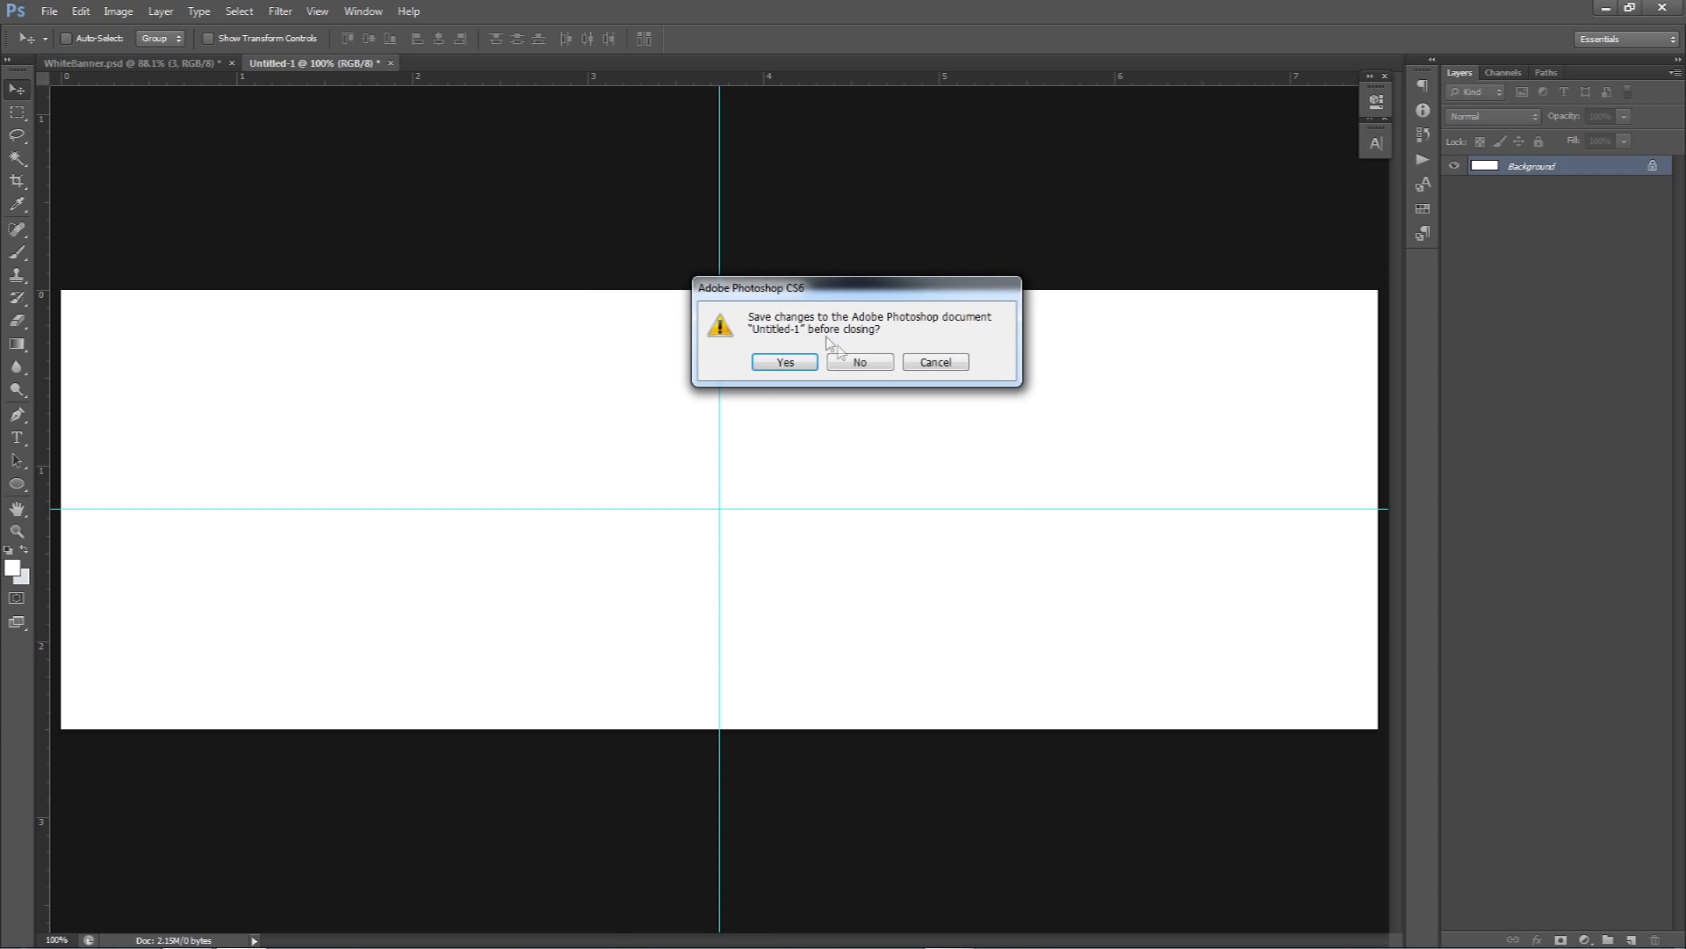
pyautogui.click(861, 361)
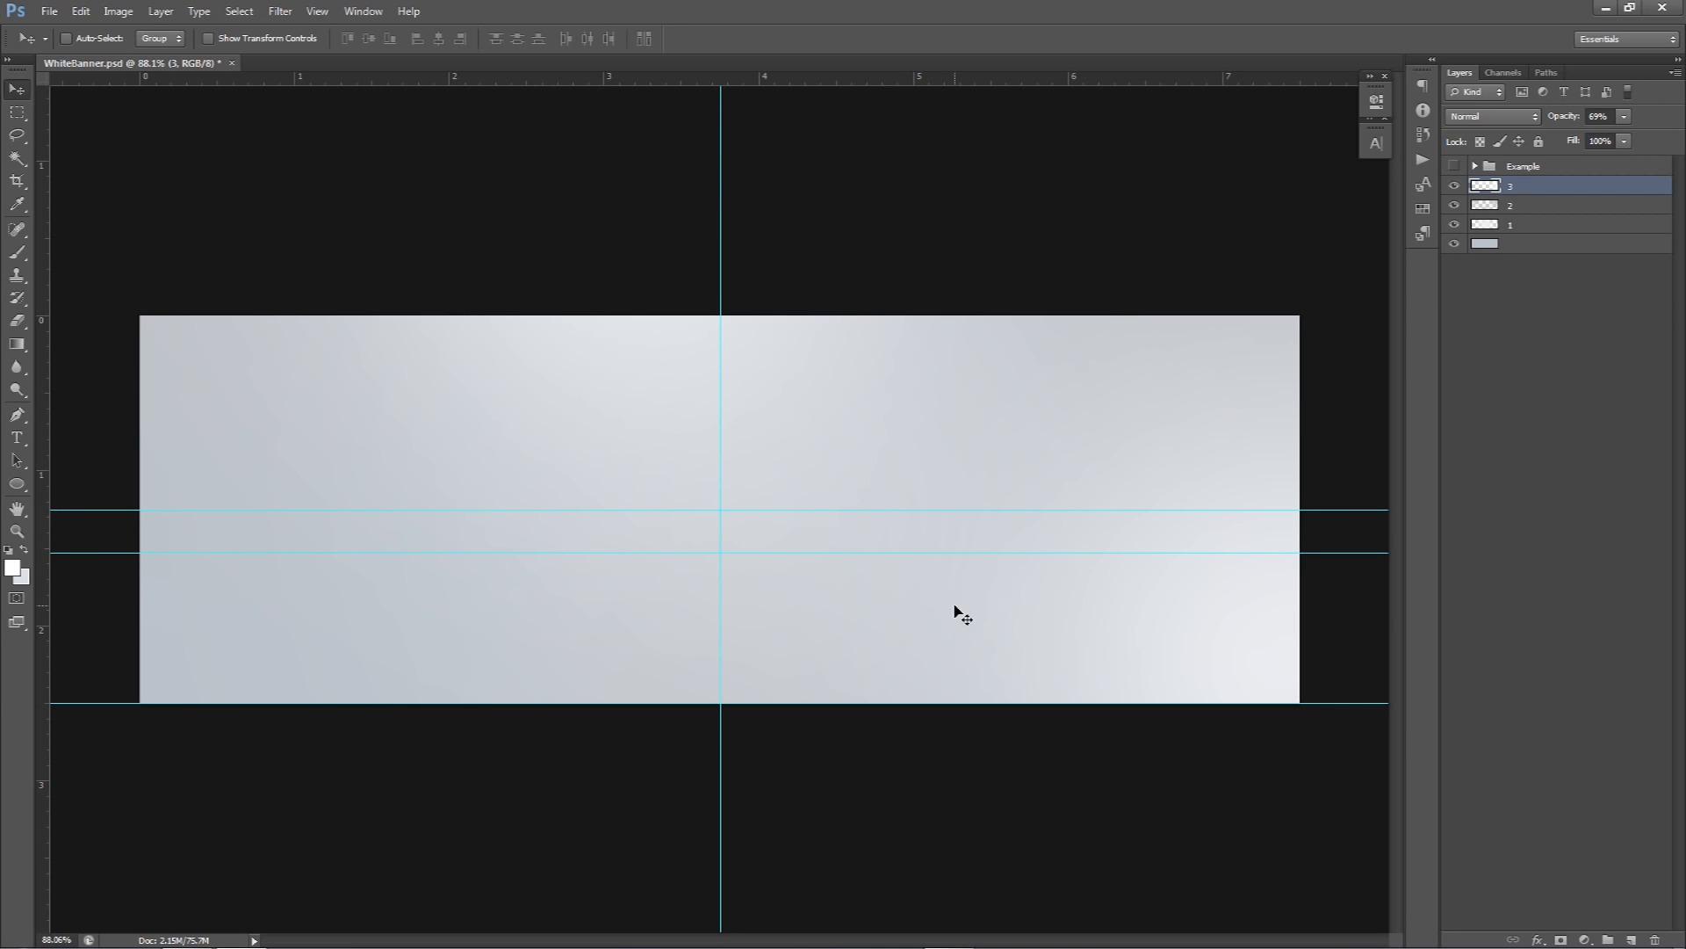
# - Add a new layer above layer 3 and make a full-width rectangular selection from the lower middle guide to the banner's bottom edge
pyautogui.click(1631, 939)
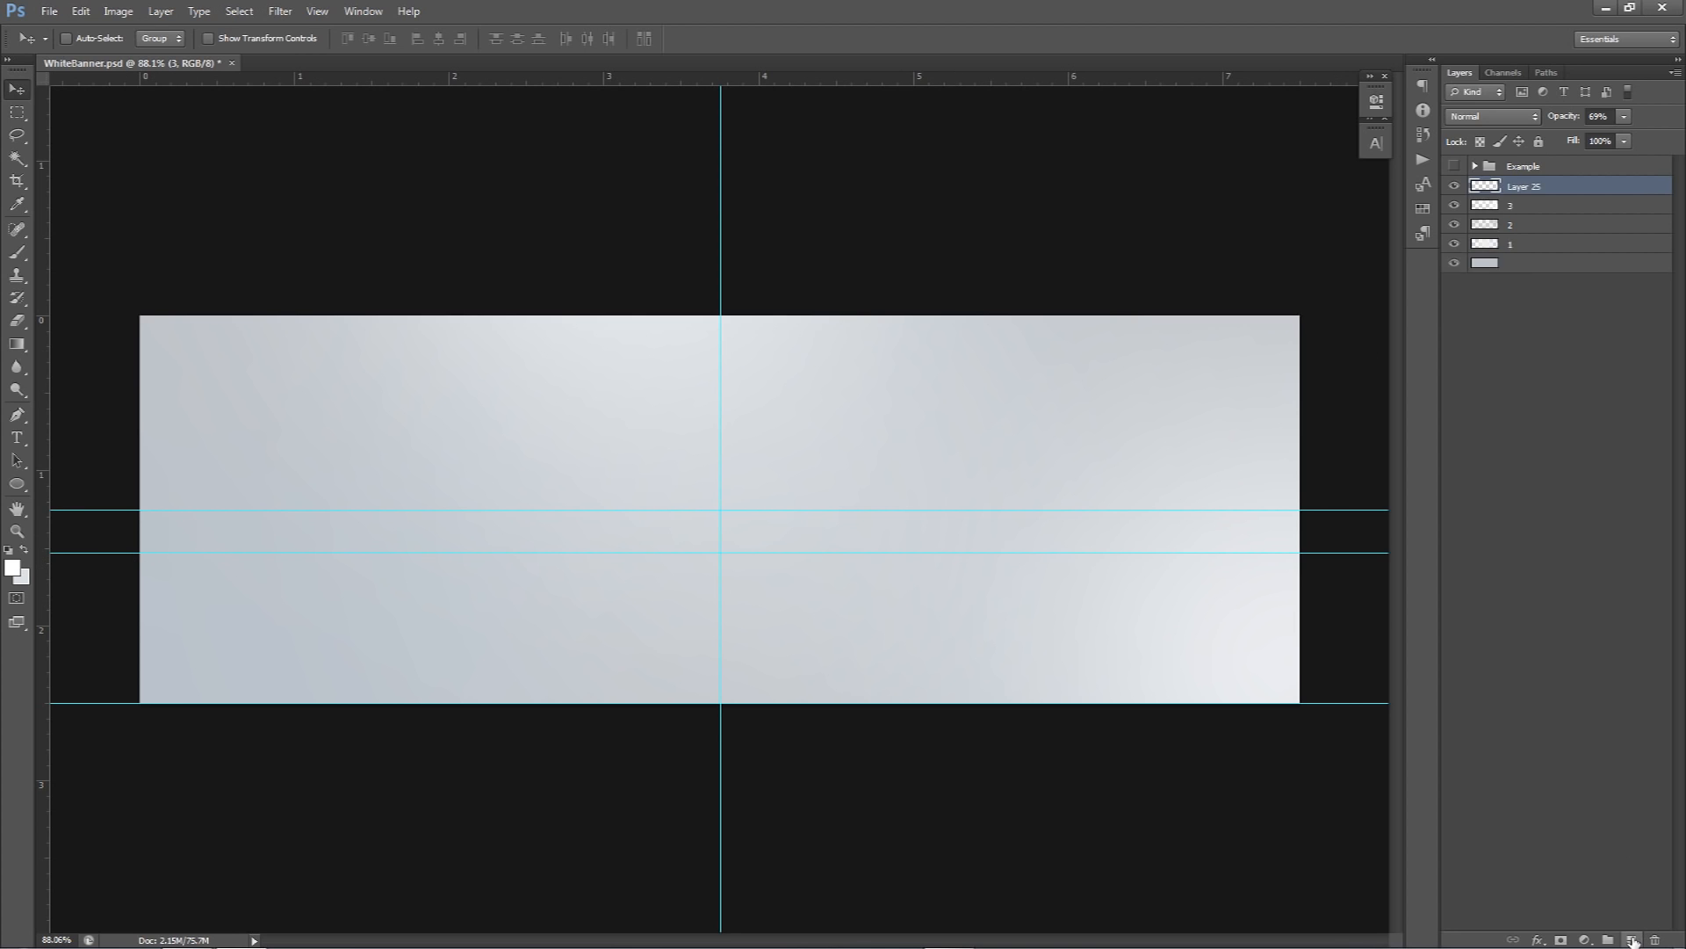
pyautogui.press('m')
pyautogui.rightClick(19, 117)
pyautogui.click(75, 113)
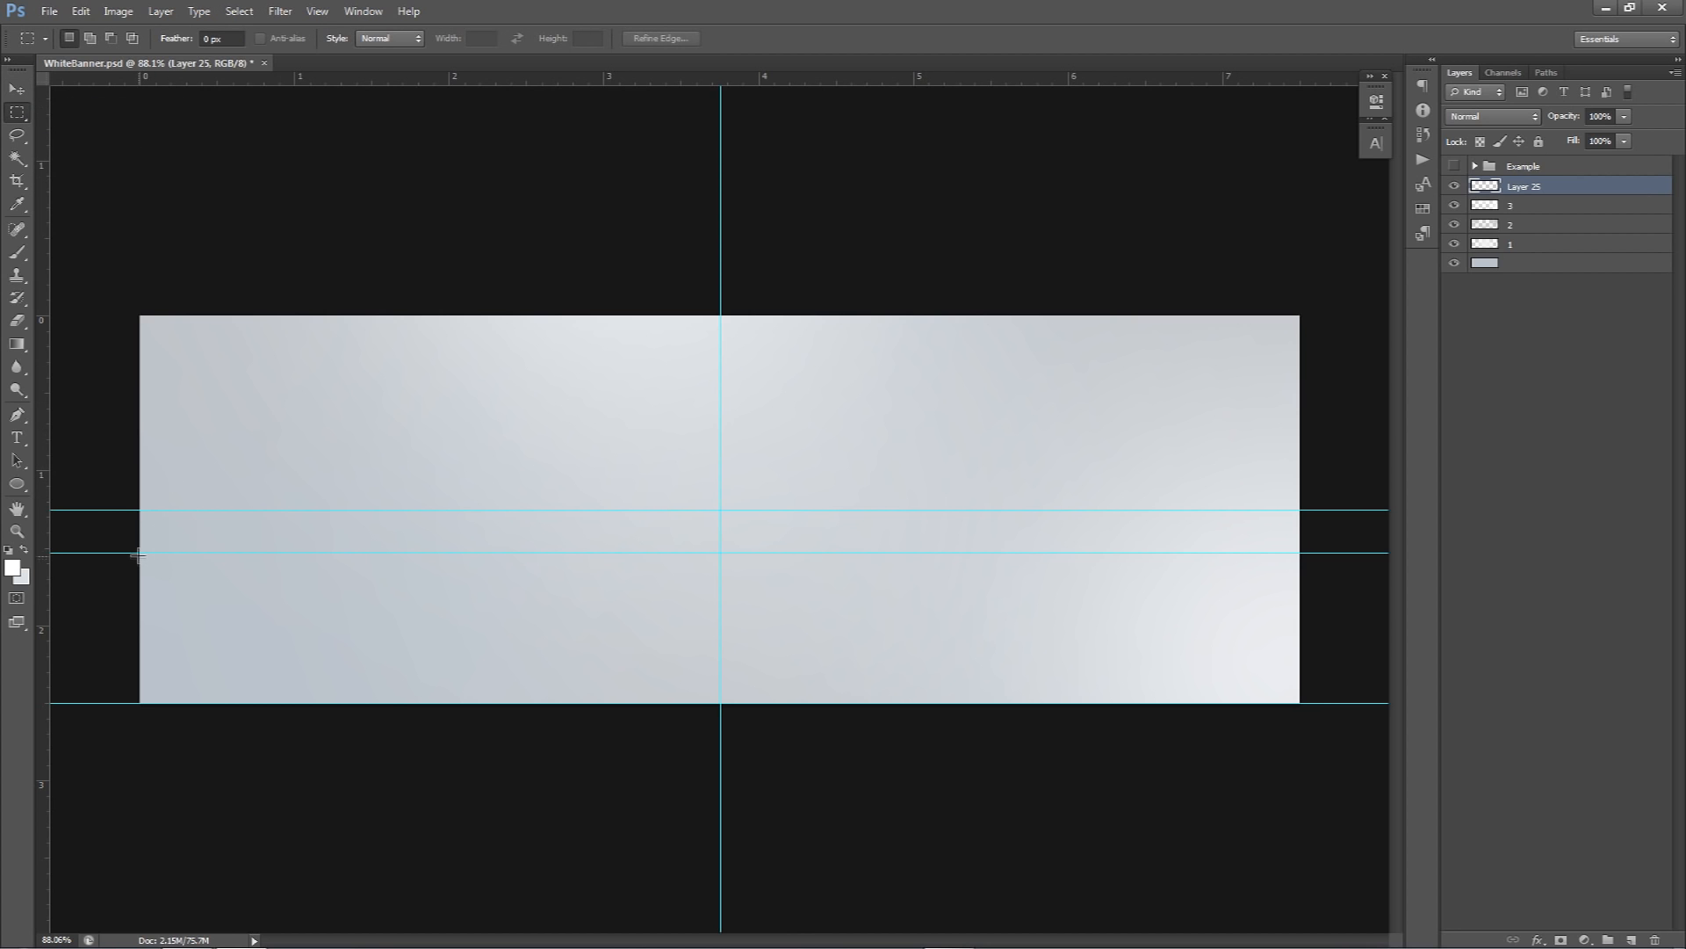
pyautogui.moveTo(136, 552); pyautogui.dragTo(1301, 701)
# - Fill the selected strip with gray #8d8d8d, and clear the selection and the guides from view
pyautogui.click(22, 577)
pyautogui.moveTo(1079, 445); pyautogui.dragTo(956, 434)
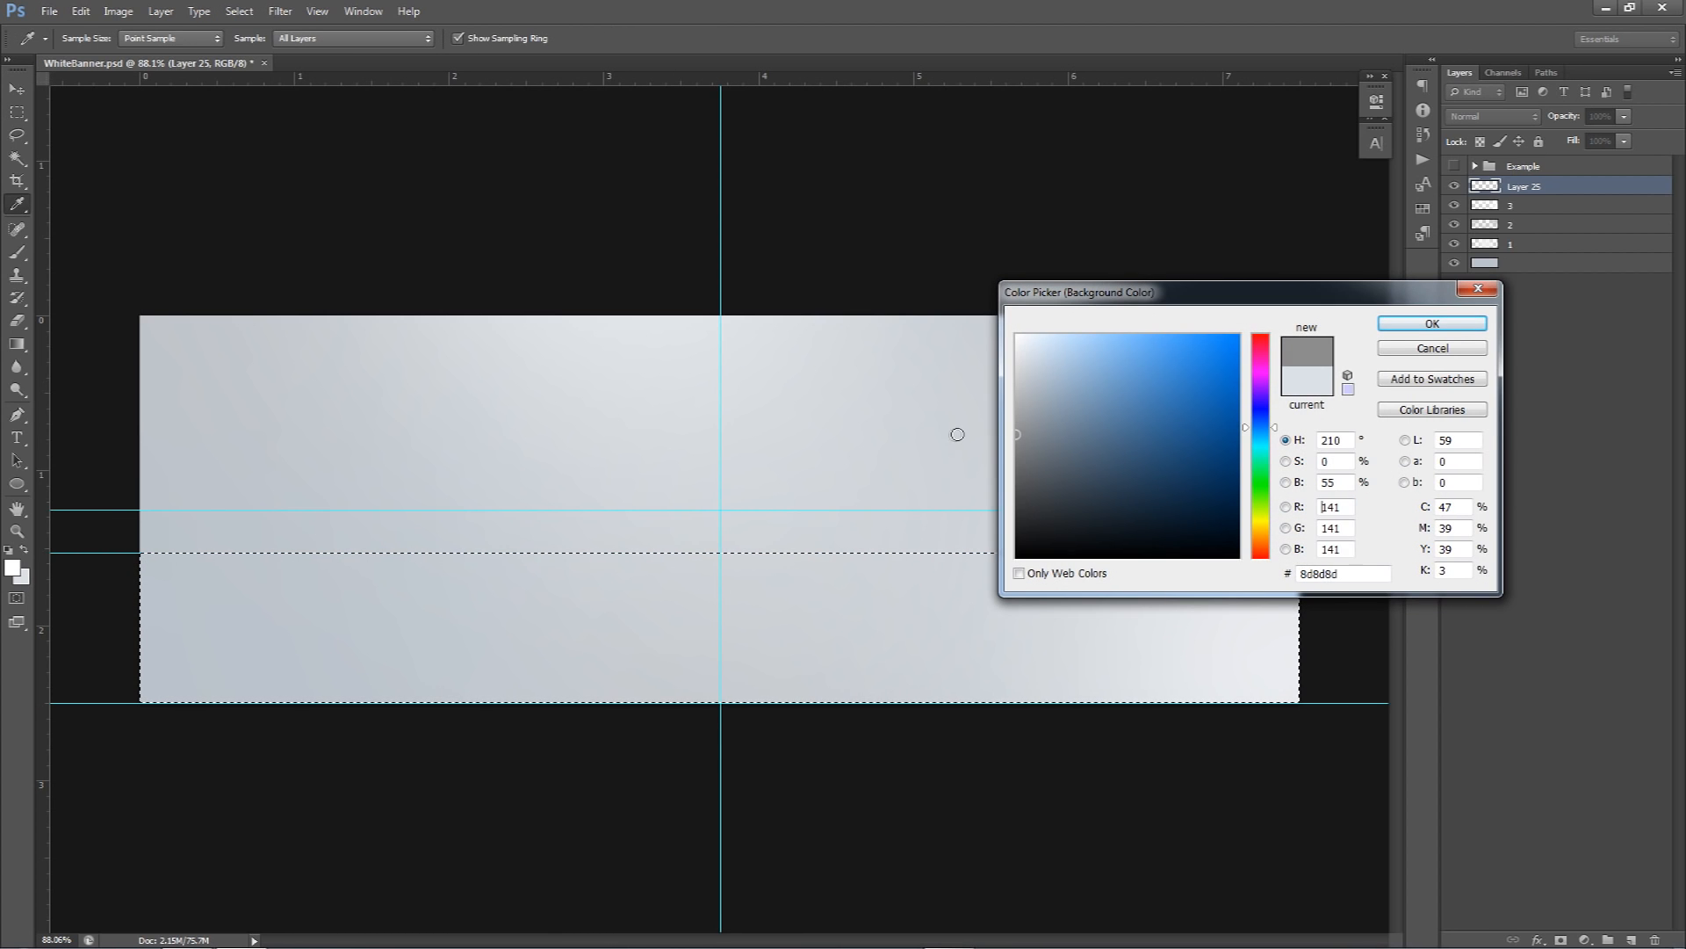
pyautogui.click(1388, 324)
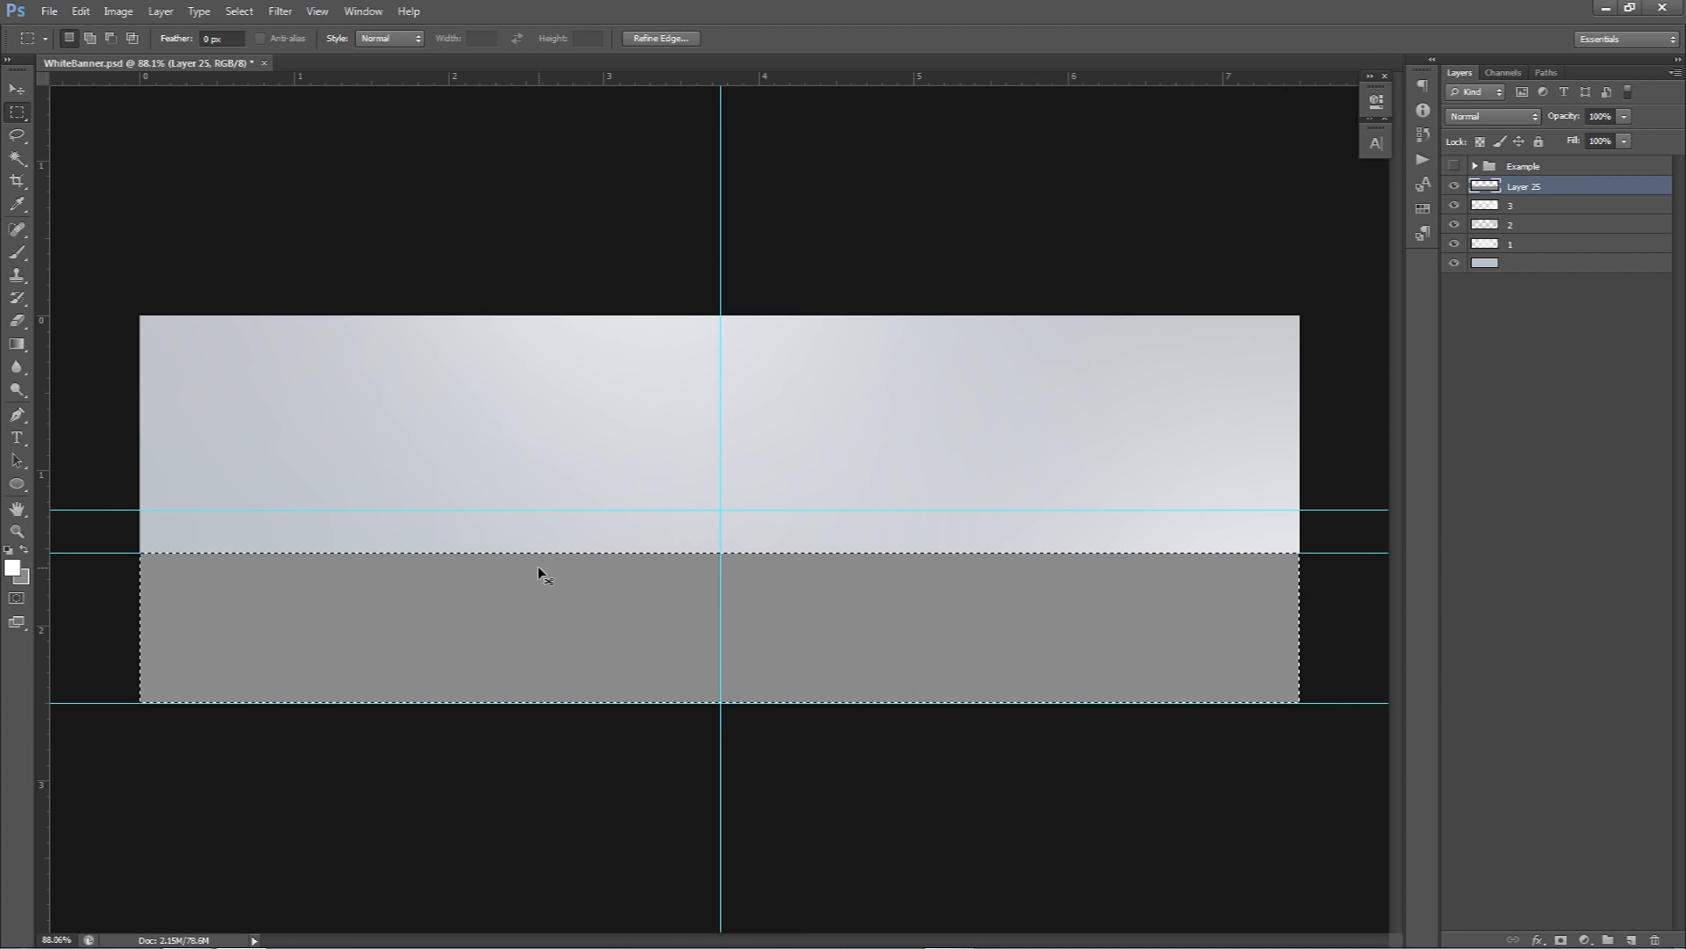
pyautogui.hotkey('ctrl', 'd')
pyautogui.hotkey('ctrl', ';')
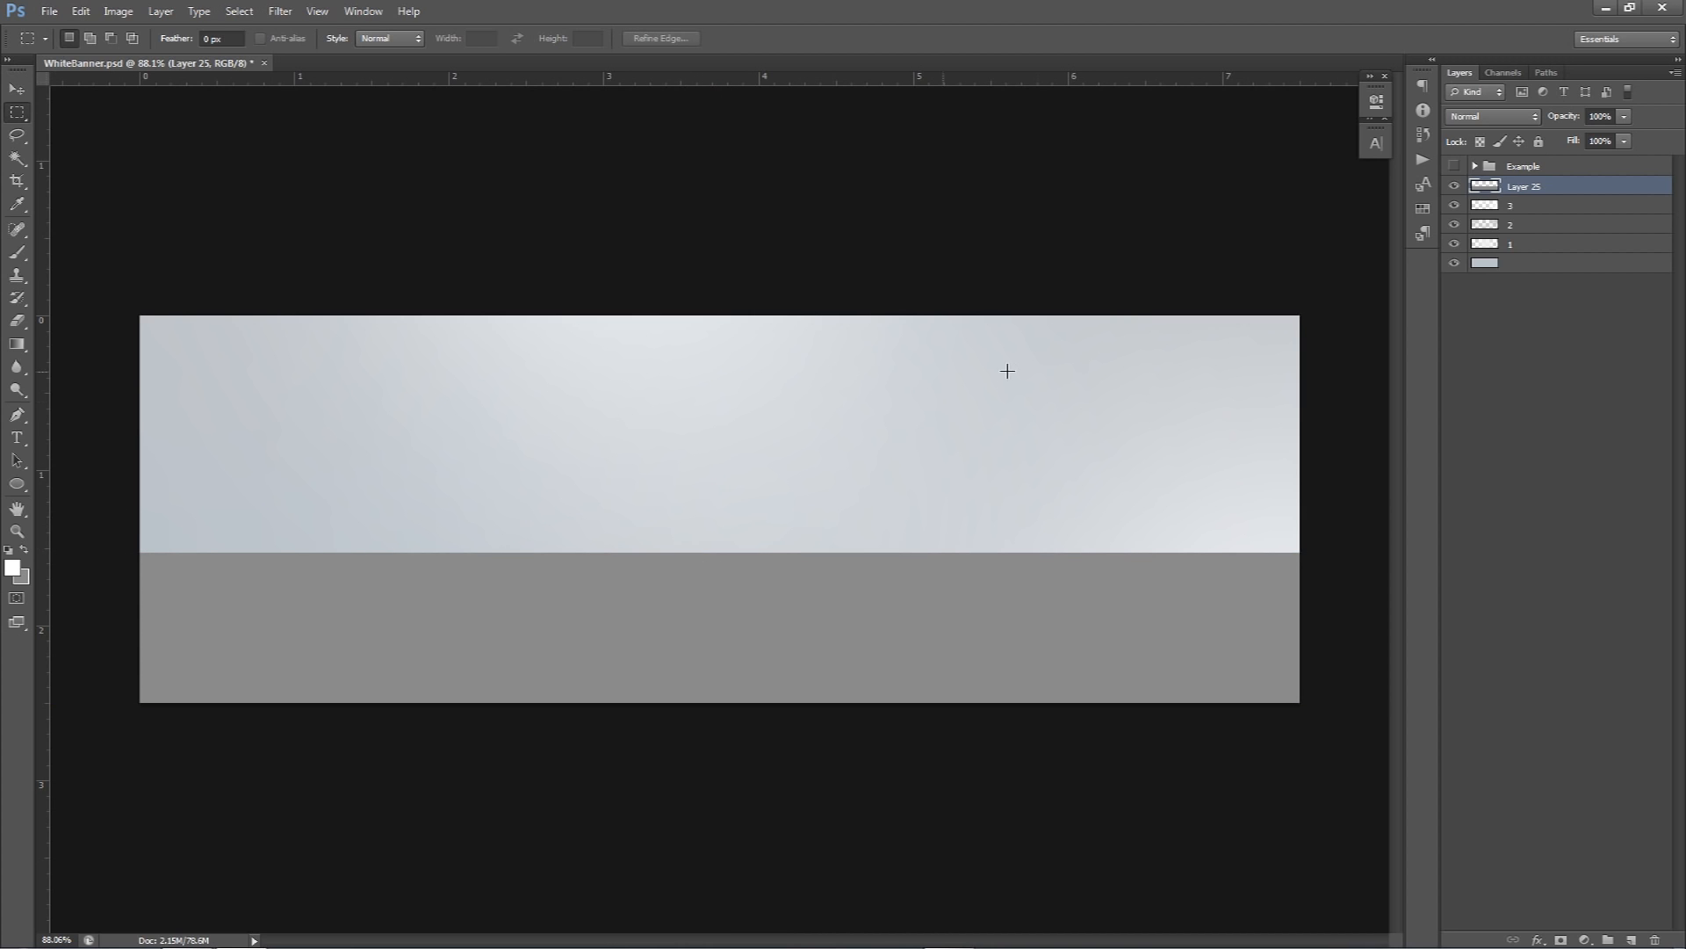
# - Try blend modes such as Screen and Subtract on the gray strip layer and return it to Normal
pyautogui.click(1488, 115)
pyautogui.click(1495, 138)
pyautogui.scroll(-6, 1495, 122)
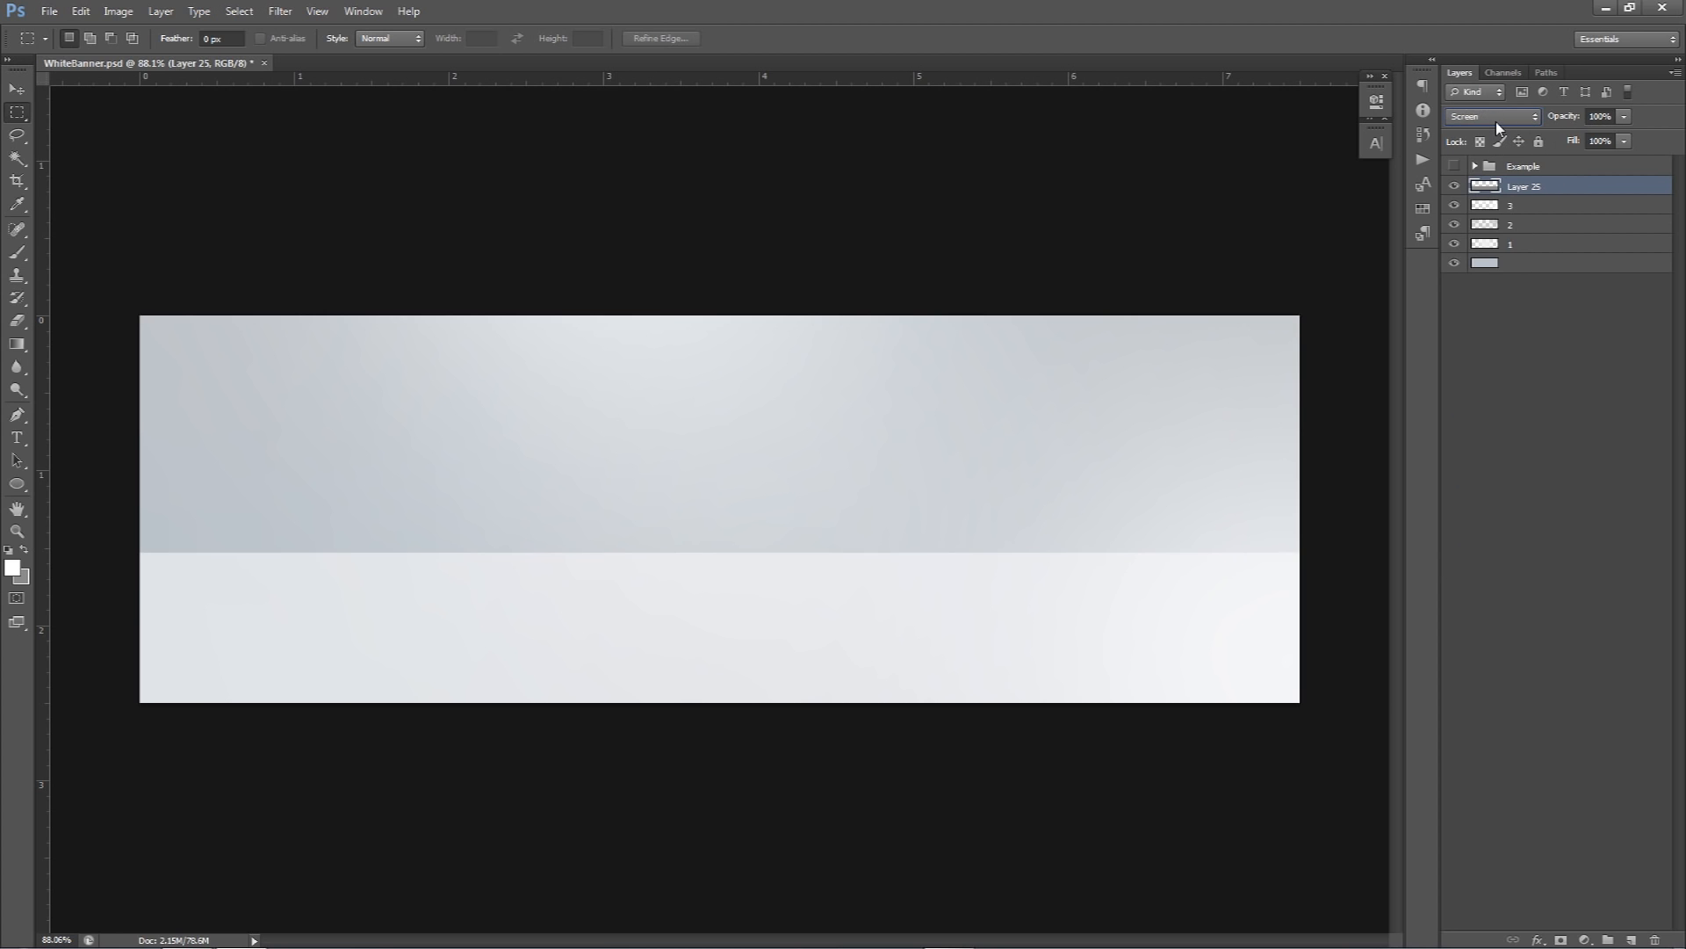
pyautogui.scroll(-2, 1495, 122)
pyautogui.scroll(-7, 1495, 121)
pyautogui.scroll(1, 1495, 121)
pyautogui.scroll(-4, 1495, 121)
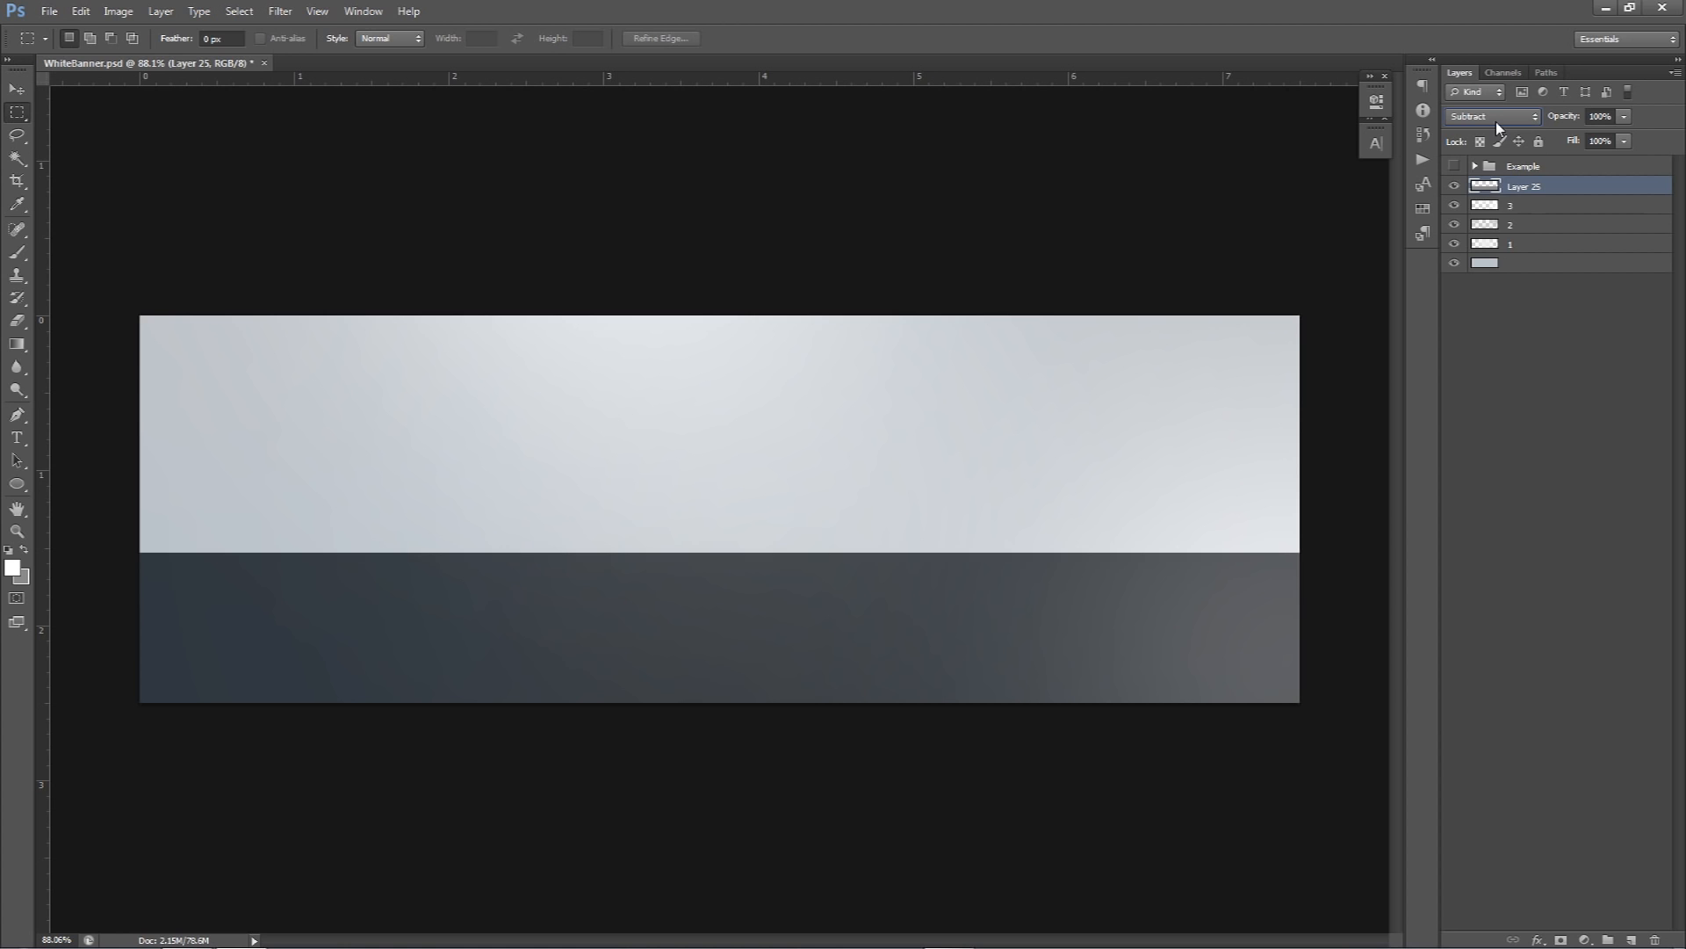
pyautogui.click(1495, 121)
pyautogui.click(1492, 133)
# - Lower the gray strip layer's opacity to 30%
pyautogui.click(1624, 117)
pyautogui.moveTo(1616, 138); pyautogui.dragTo(1571, 143)
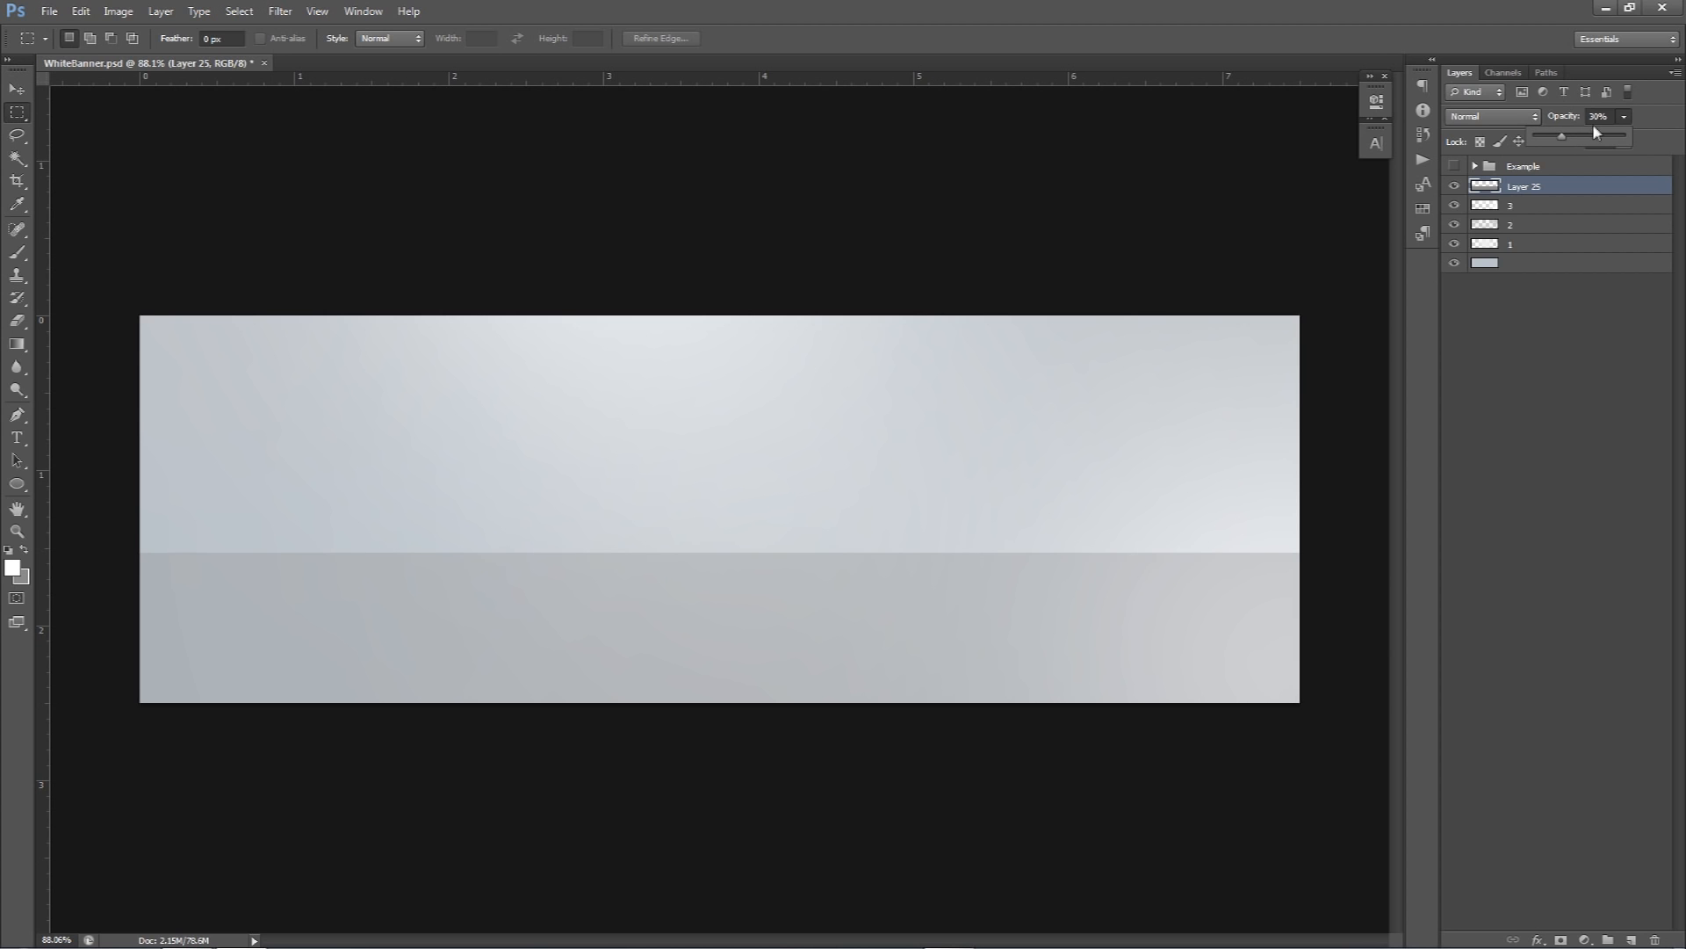
pyautogui.click(885, 541)
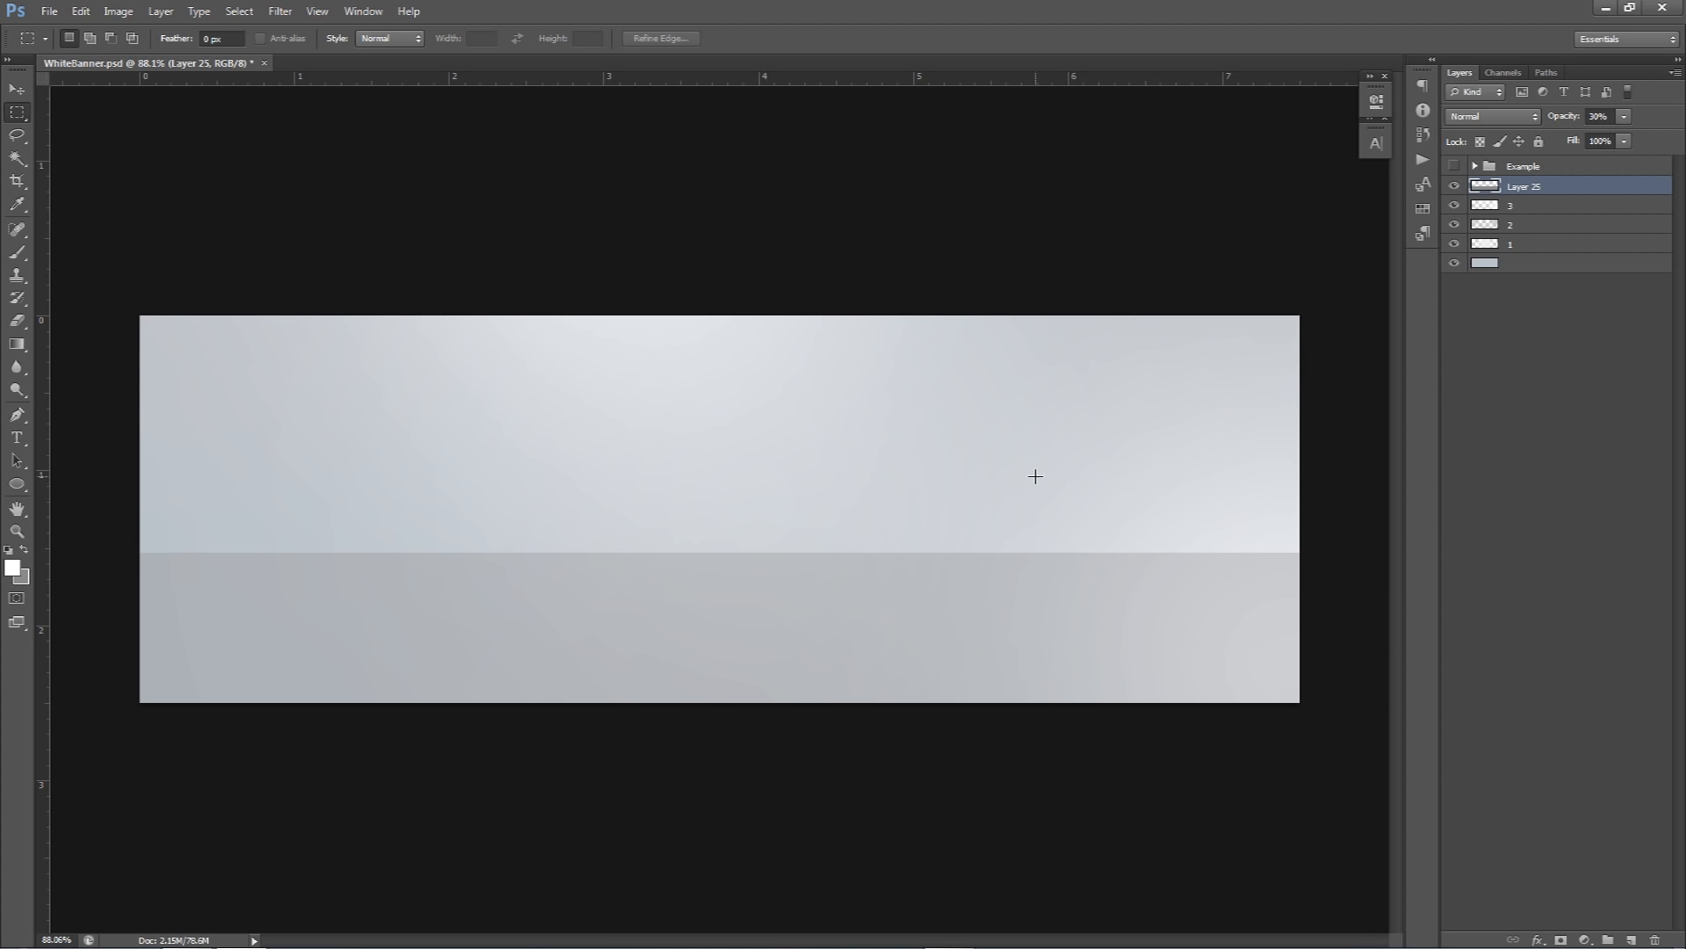
# - Erase both ends of the gray strip with an 809 px soft eraser, keeping only a faded section at the center
pyautogui.press('e')
pyautogui.moveTo(515, 631); pyautogui.dragTo(738, 631)
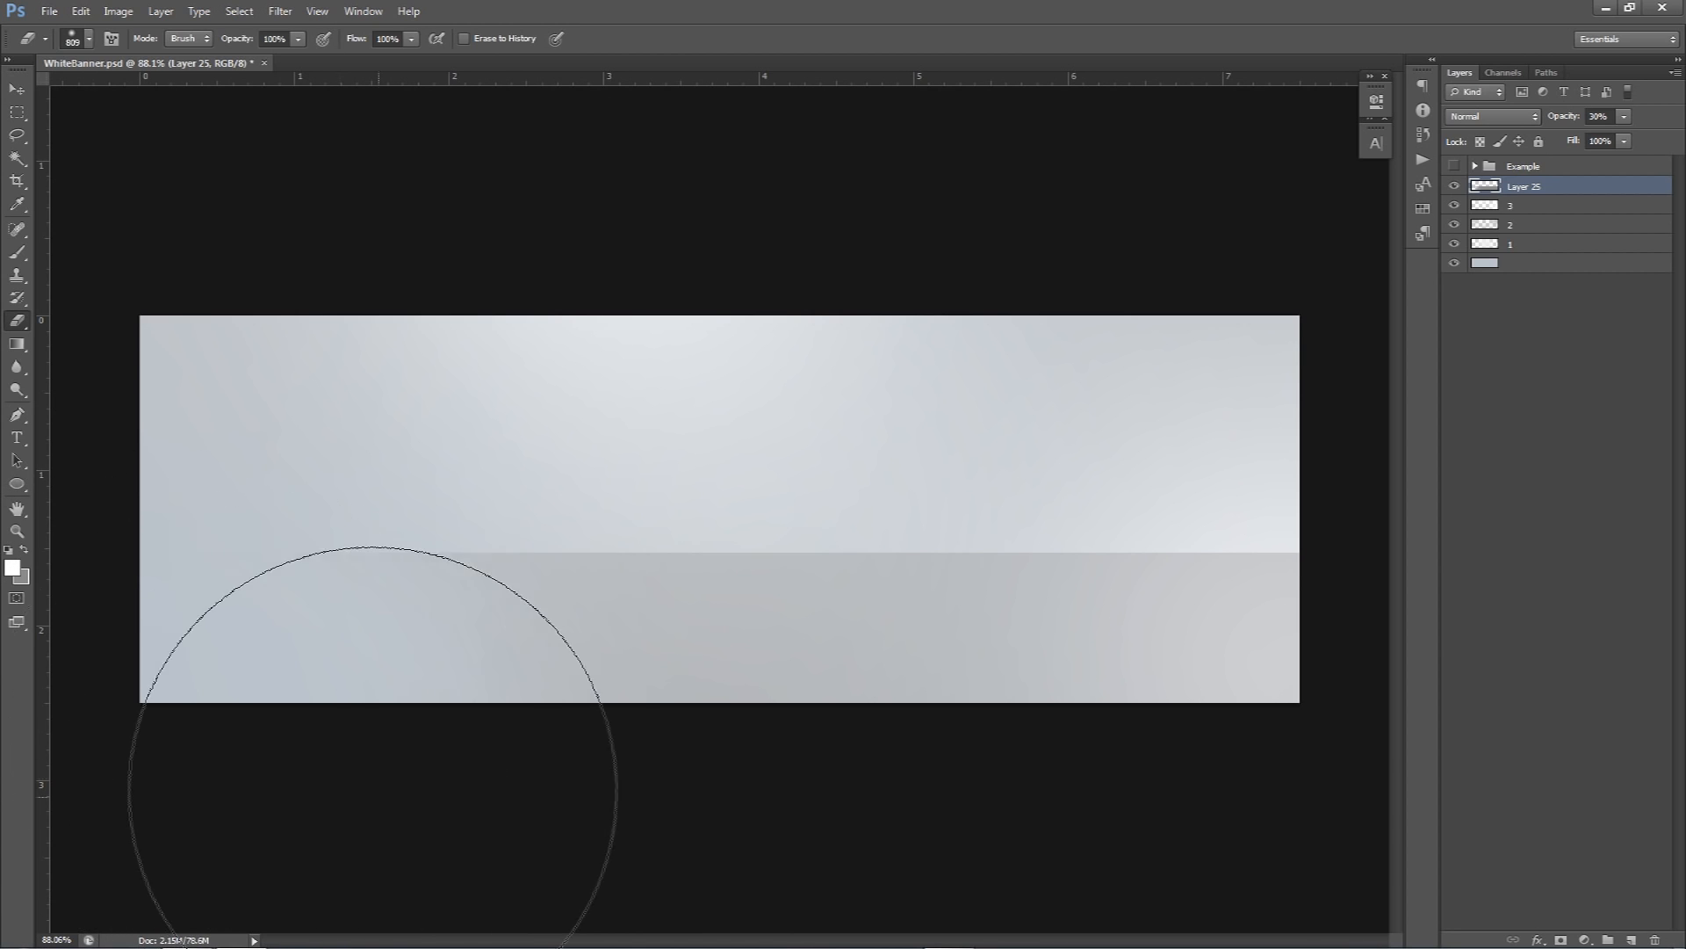
pyautogui.moveTo(1166, 791); pyautogui.dragTo(1355, 772)
pyautogui.moveTo(1192, 817)
pyautogui.mouseDown()
pyautogui.moveTo(1326, 702)
pyautogui.moveTo(1189, 790)
pyautogui.moveTo(1279, 671)
pyautogui.moveTo(1280, 696)
pyautogui.moveTo(1024, 793)
pyautogui.moveTo(1268, 677)
pyautogui.moveTo(982, 859)
pyautogui.moveTo(914, 857)
pyautogui.mouseUp()
pyautogui.moveTo(359, 749); pyautogui.dragTo(439, 783)
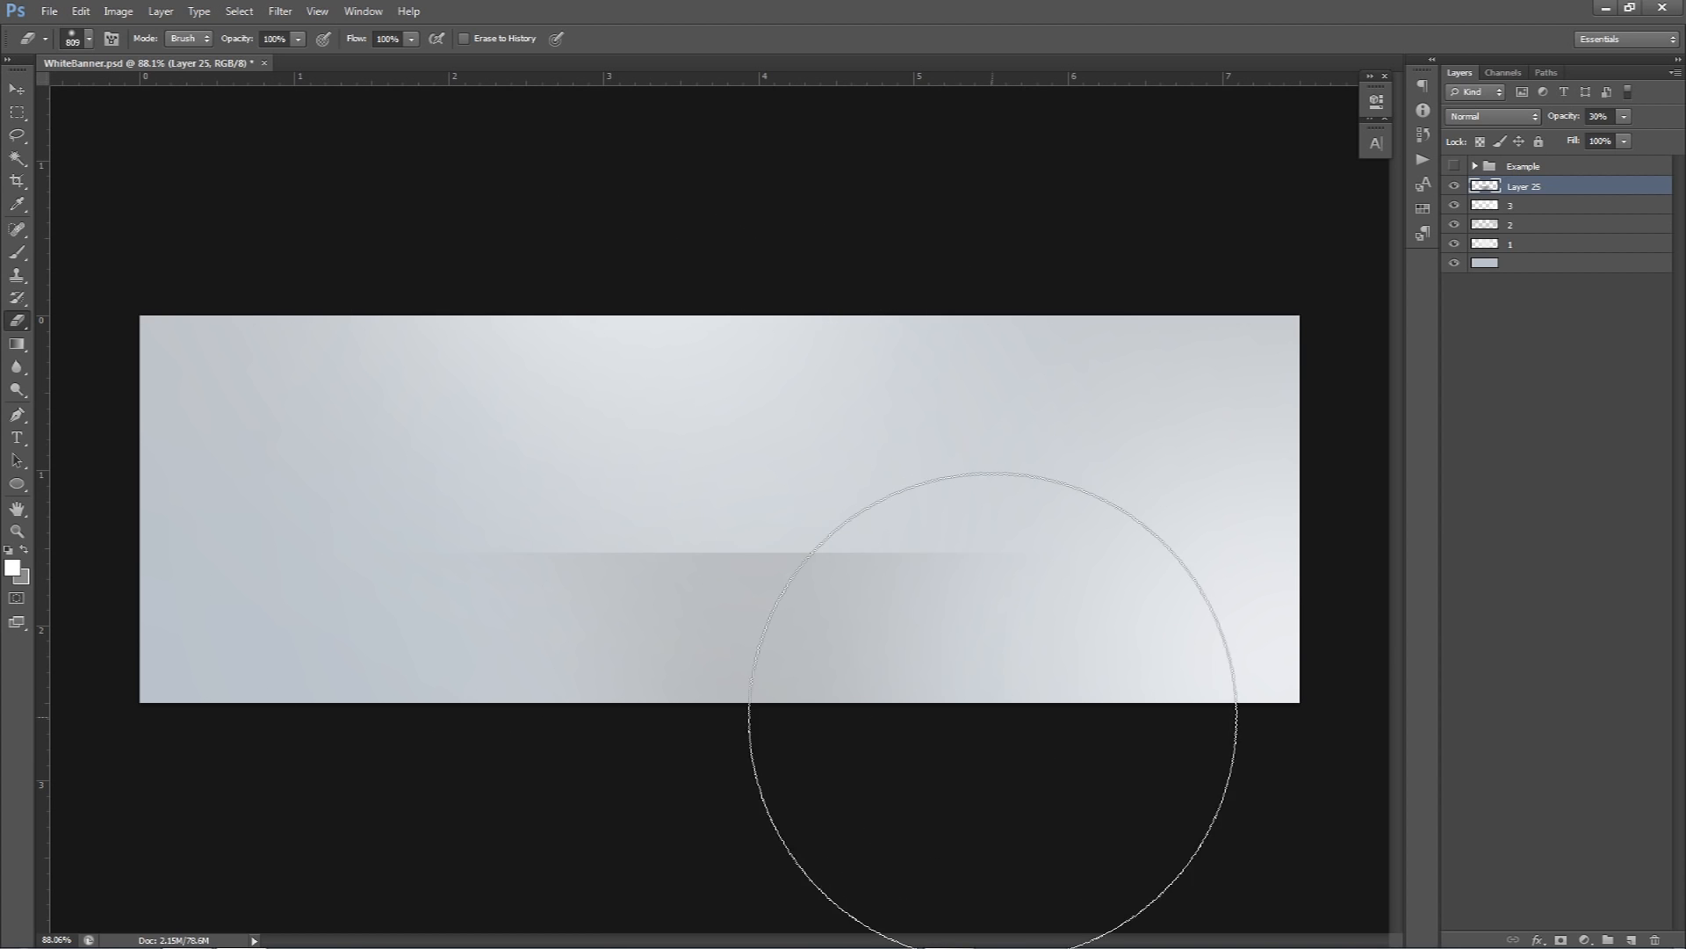
# - Compare the faded strip with the finished design in the Example group and hide the group again
pyautogui.click(1454, 166)
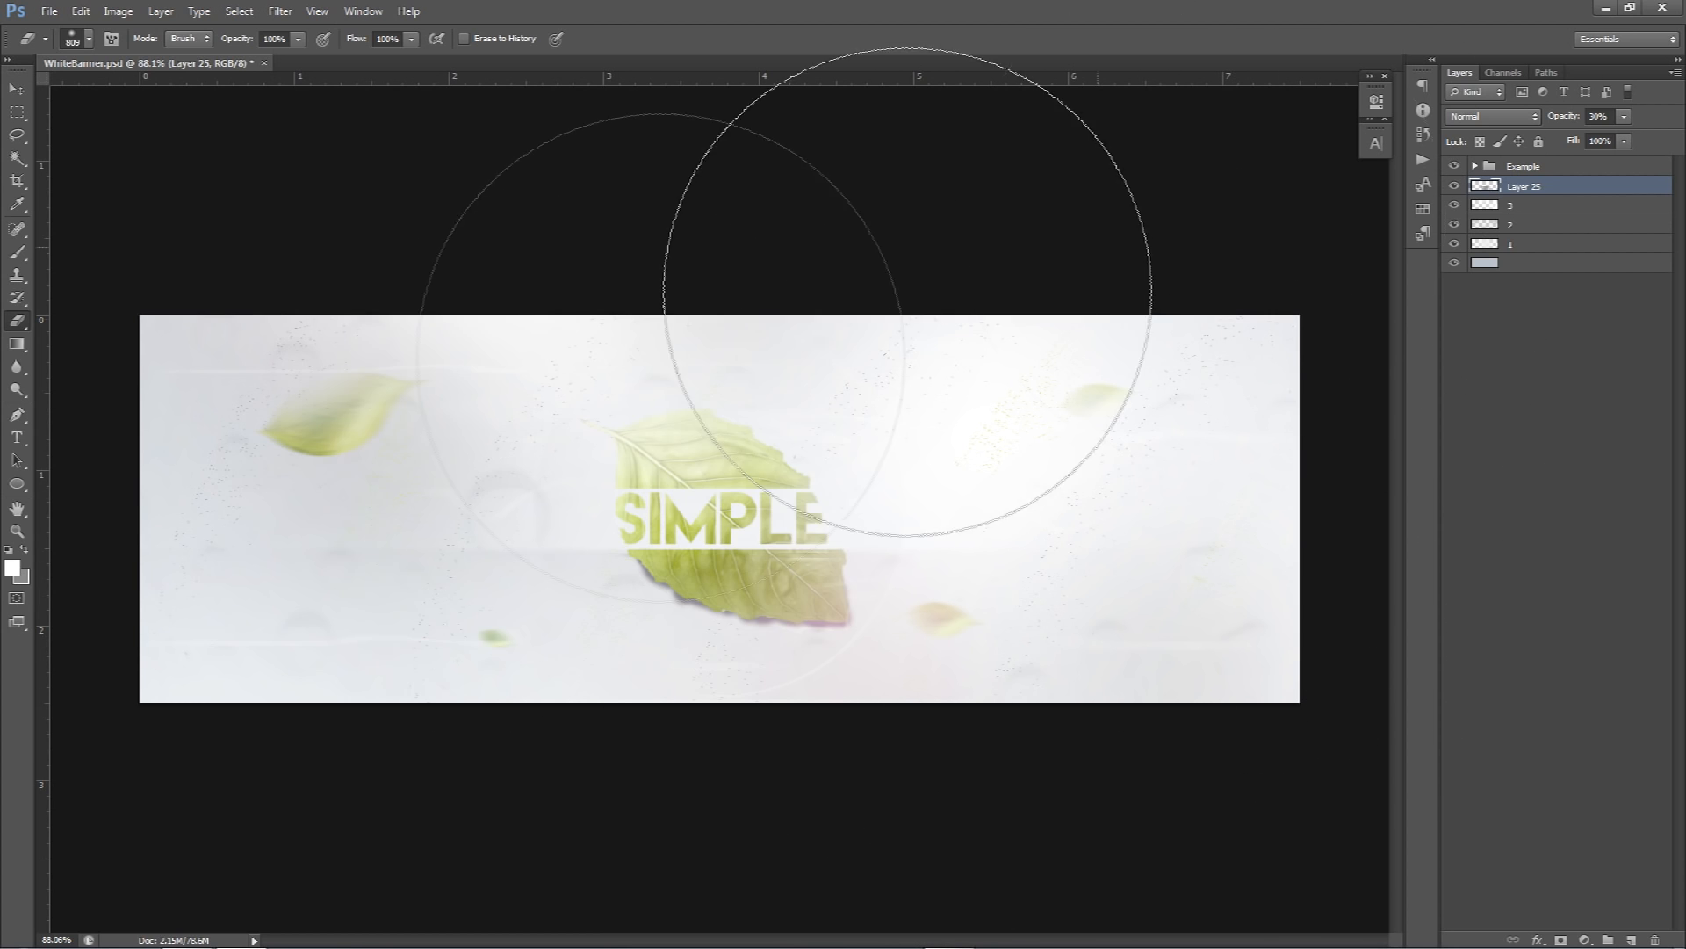
pyautogui.press('v')
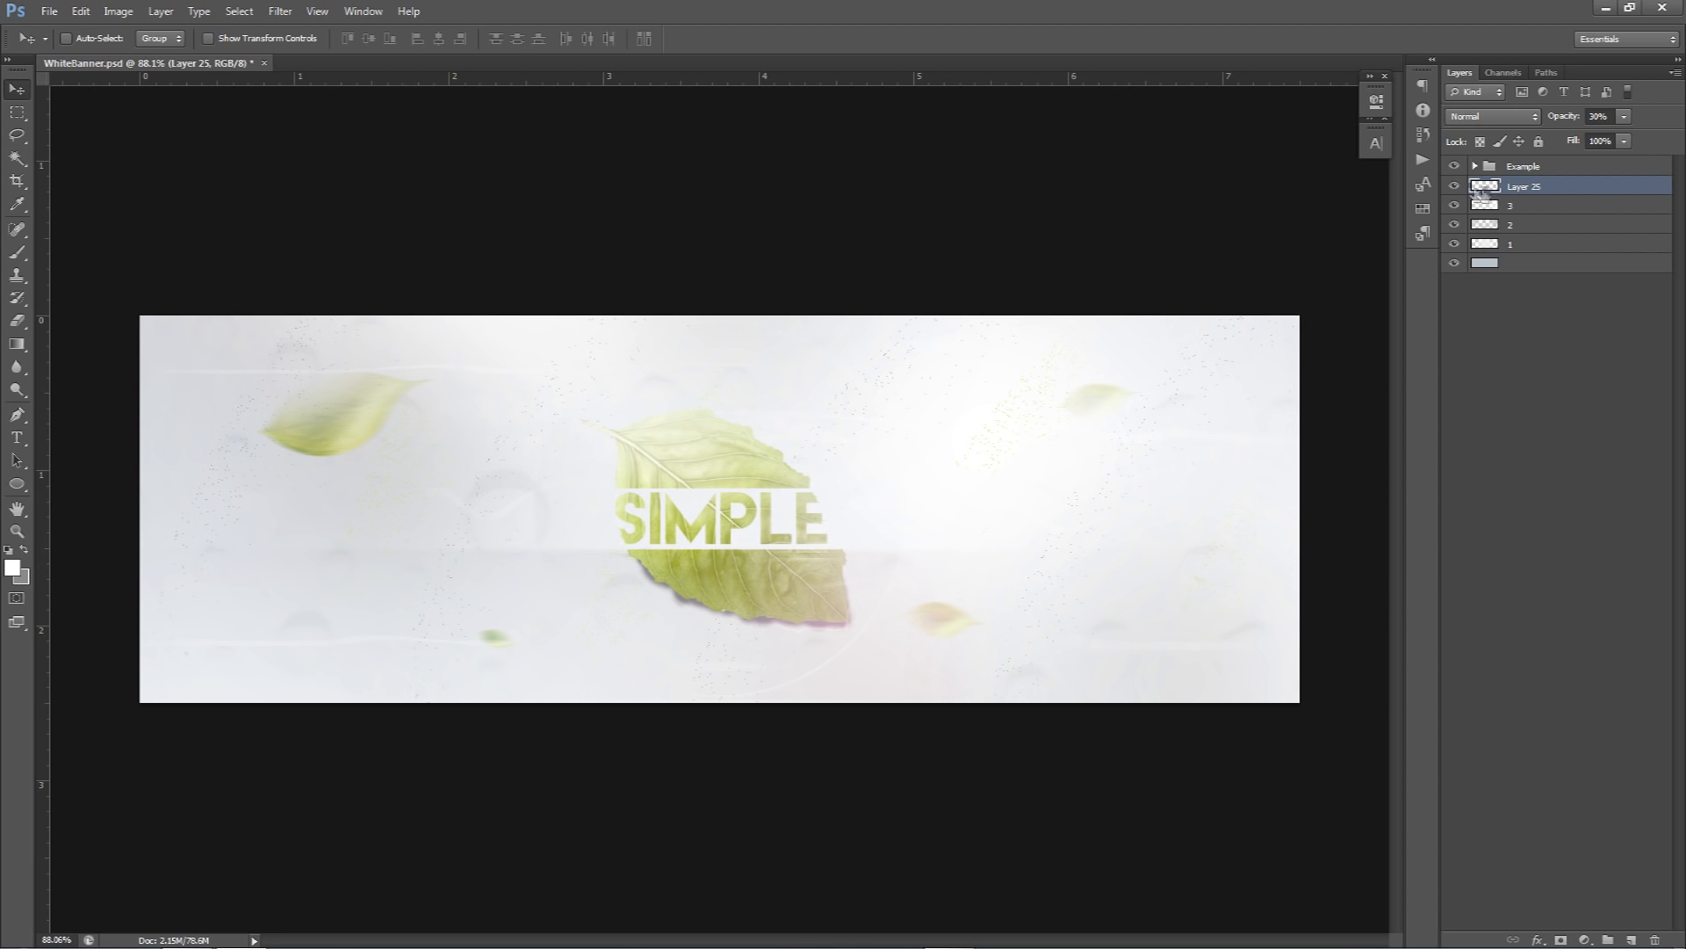
pyautogui.click(1454, 166)
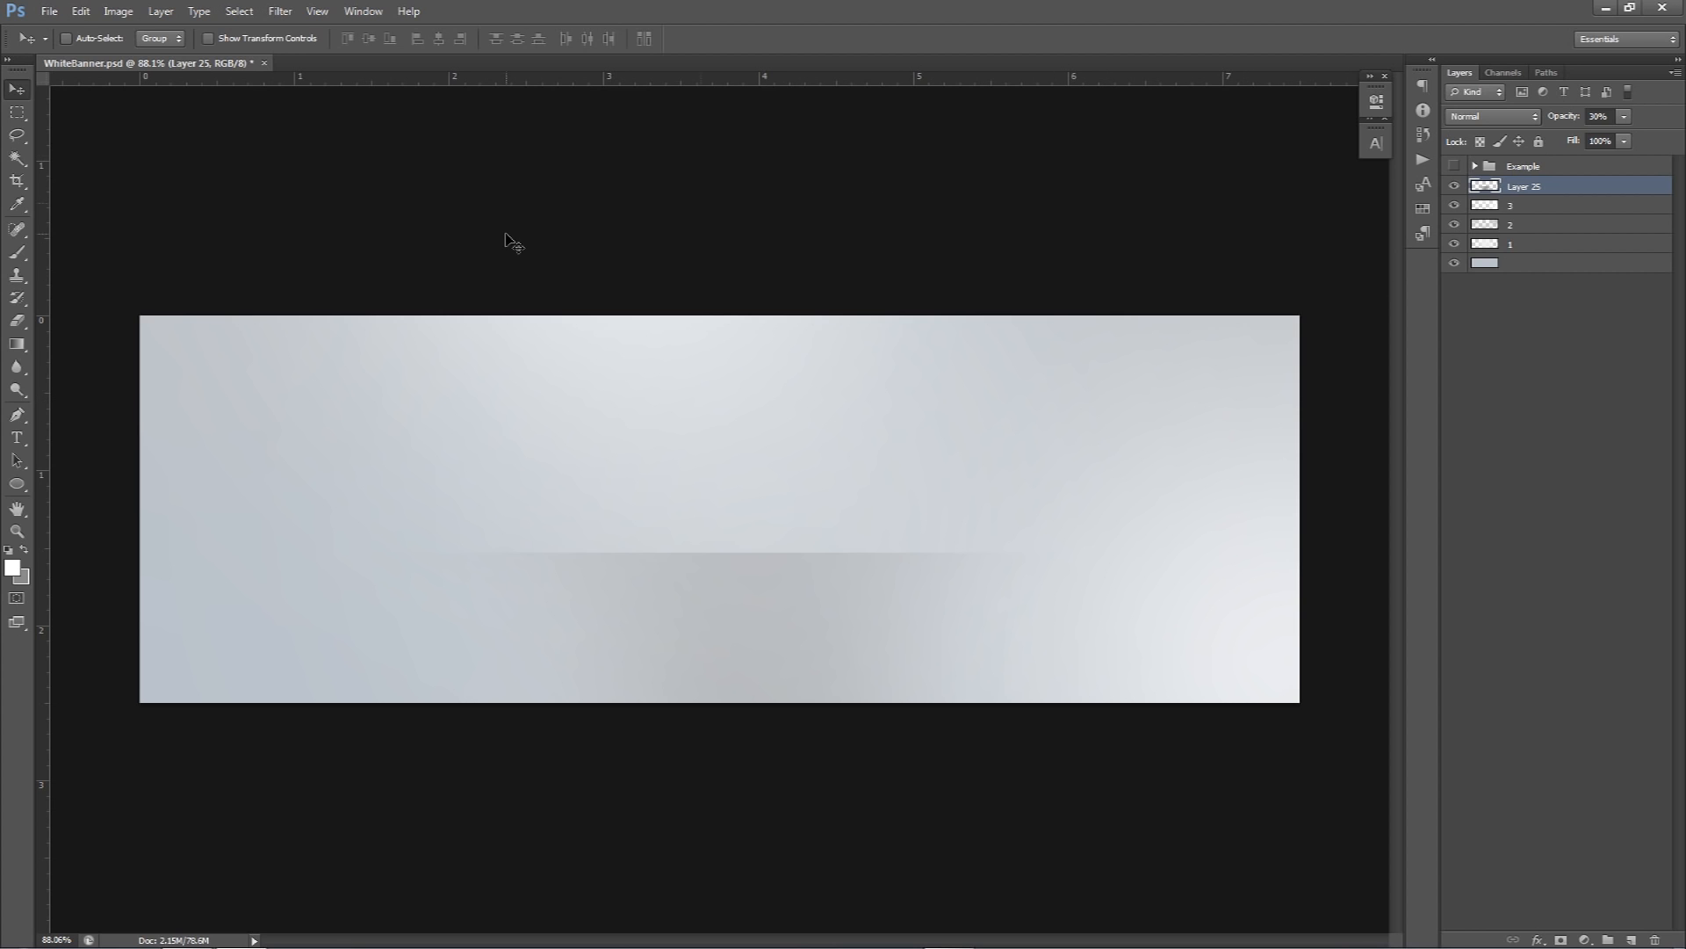
# - Apply a Gaussian Blur with a 3-pixel radius to the faded gray strip
pyautogui.click(280, 11)
pyautogui.moveTo(310, 188)
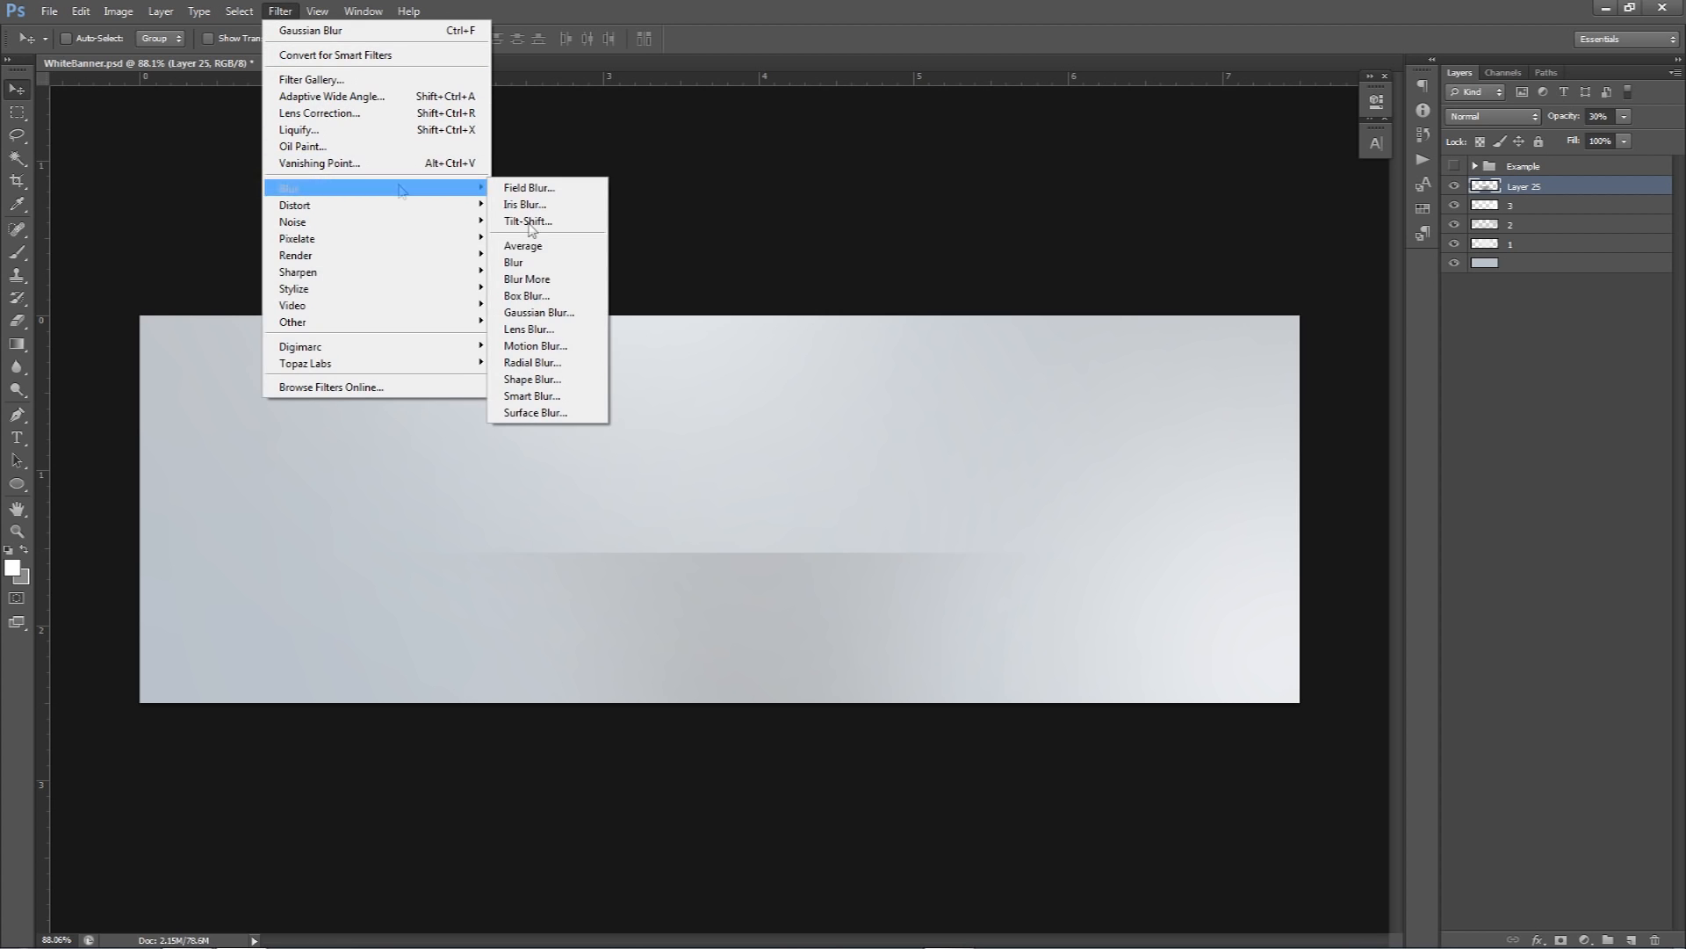
pyautogui.click(527, 312)
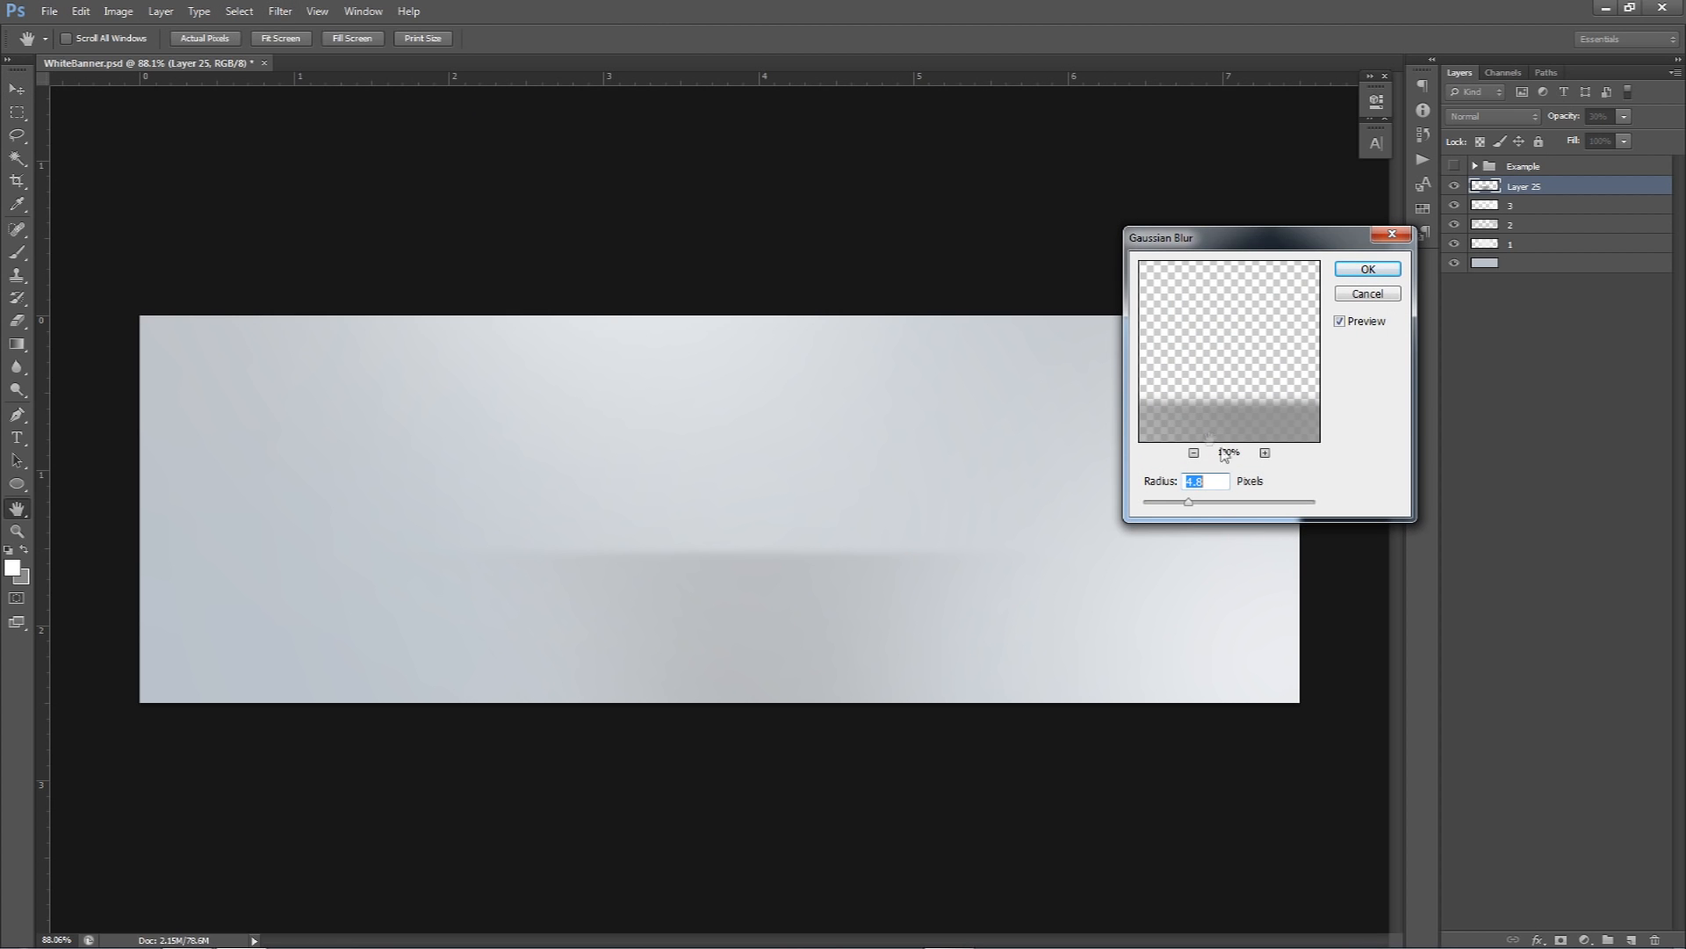
pyautogui.write('3')
pyautogui.click(1373, 268)
pyautogui.press('v')
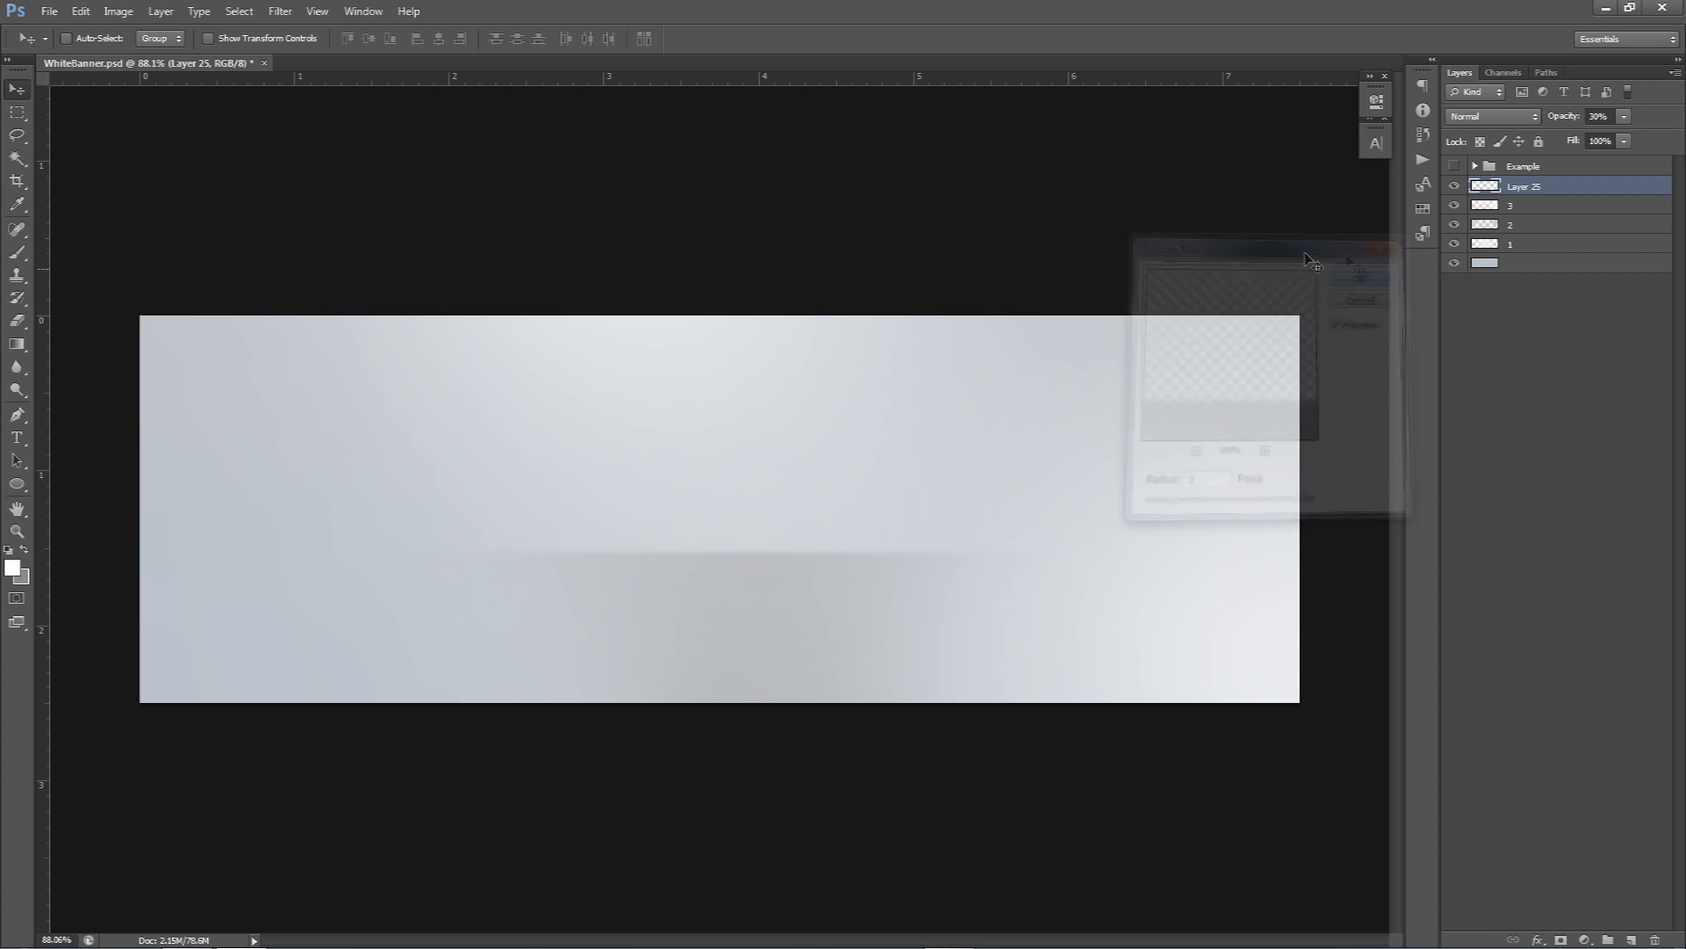
# - Set the blurred strip layer's opacity to 15%
pyautogui.click(1602, 117)
pyautogui.moveTo(1614, 114); pyautogui.dragTo(1498, 120)
pyautogui.write('15')
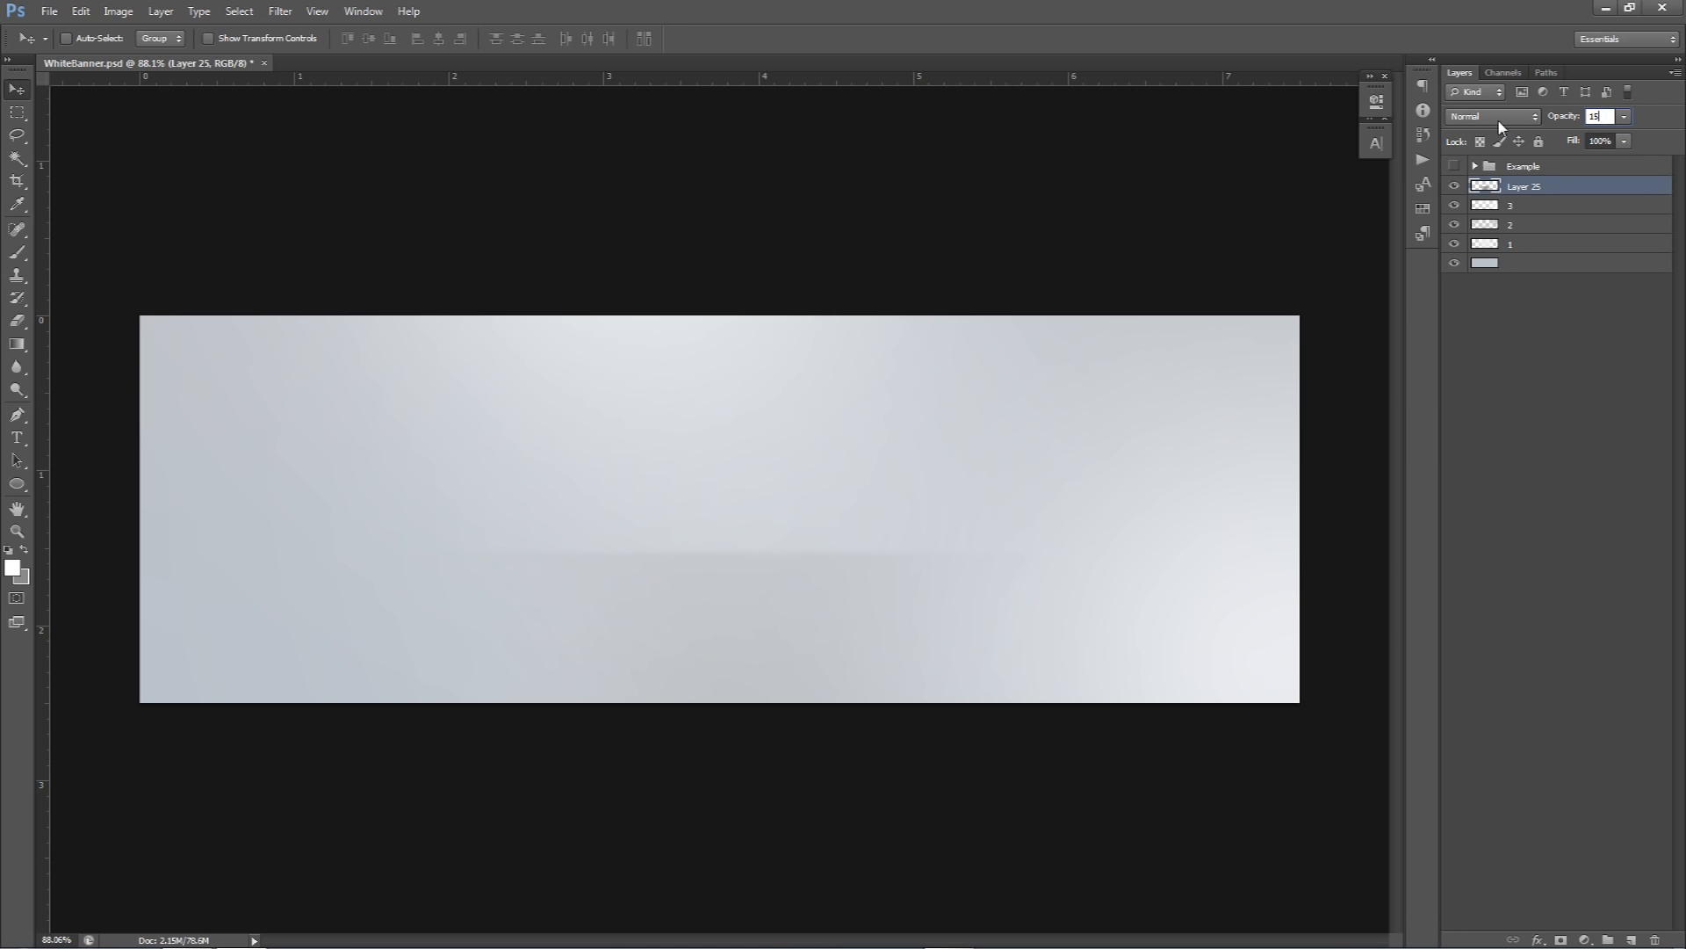
# - Apply the 15% opacity to the blurred strip's layer and rename the layer as Horizon Line
pyautogui.press('Return')
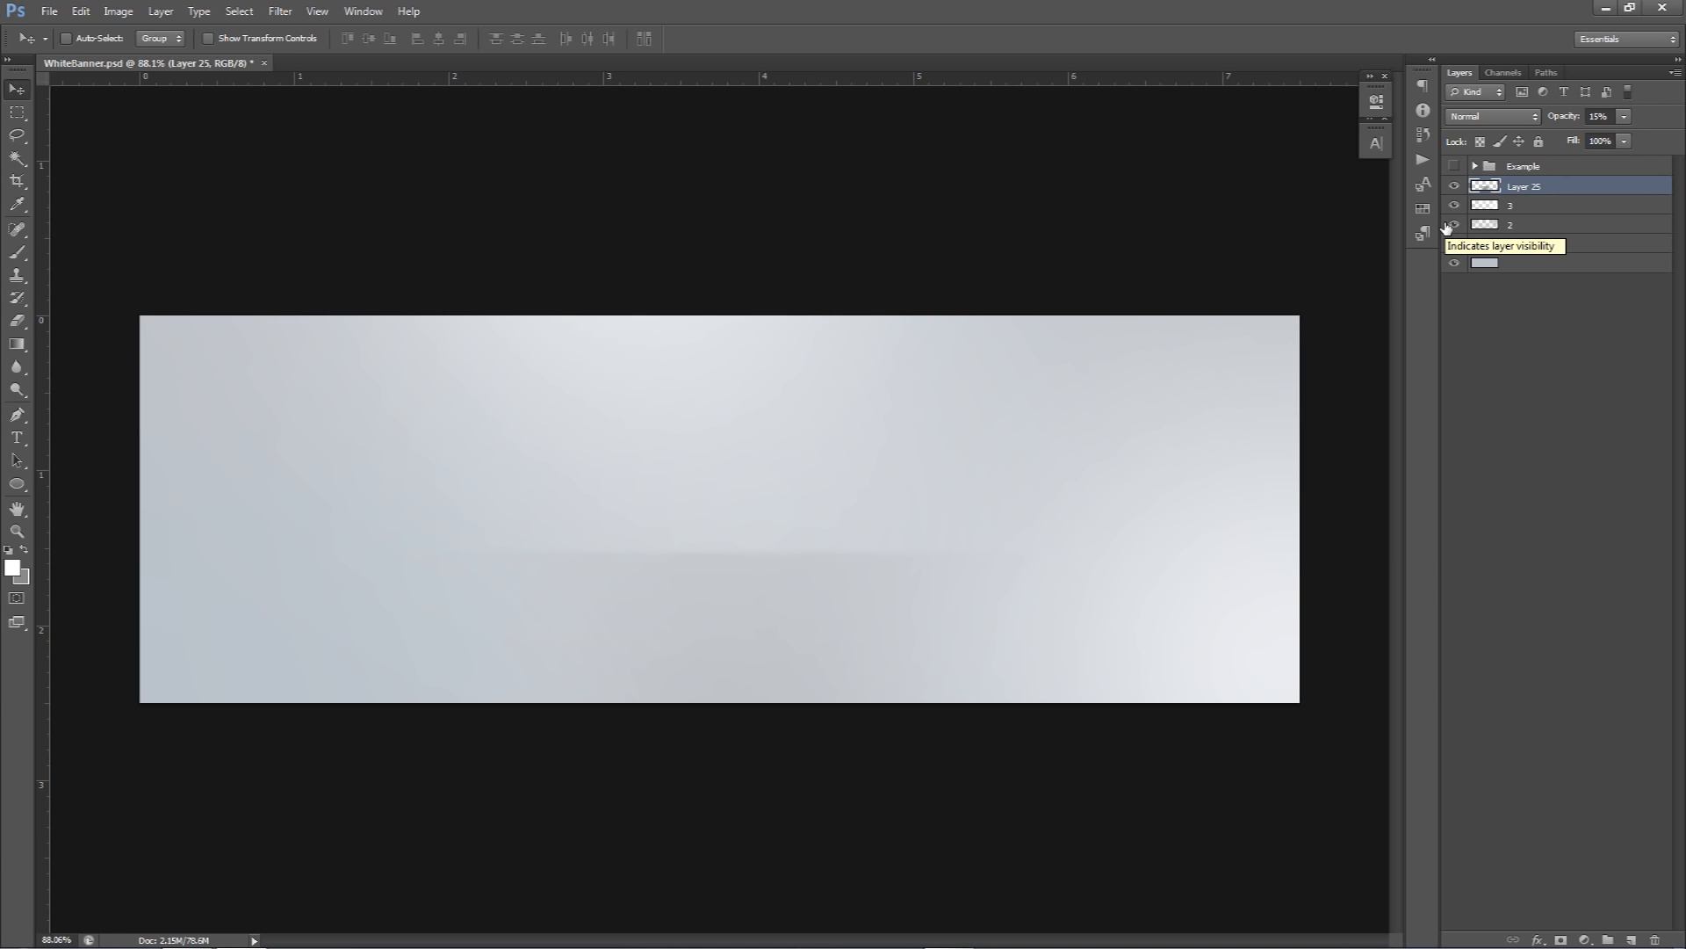
pyautogui.doubleClick(1524, 186)
pyautogui.write('Li')
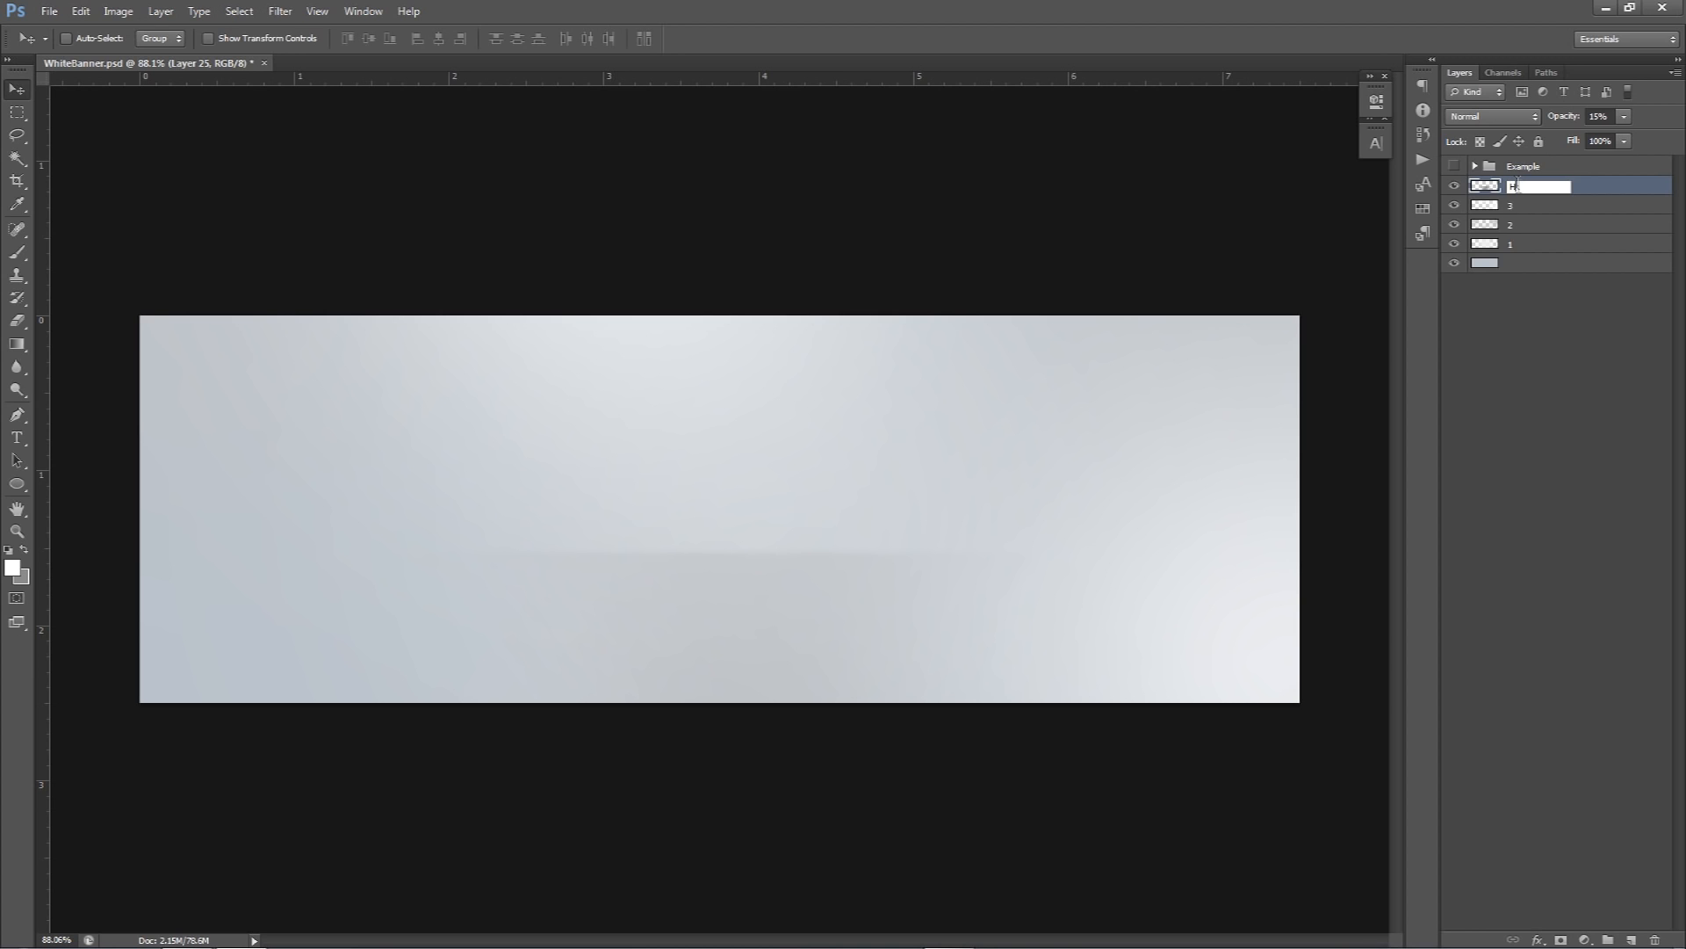
pyautogui.write('ne')
pyautogui.press('Return')
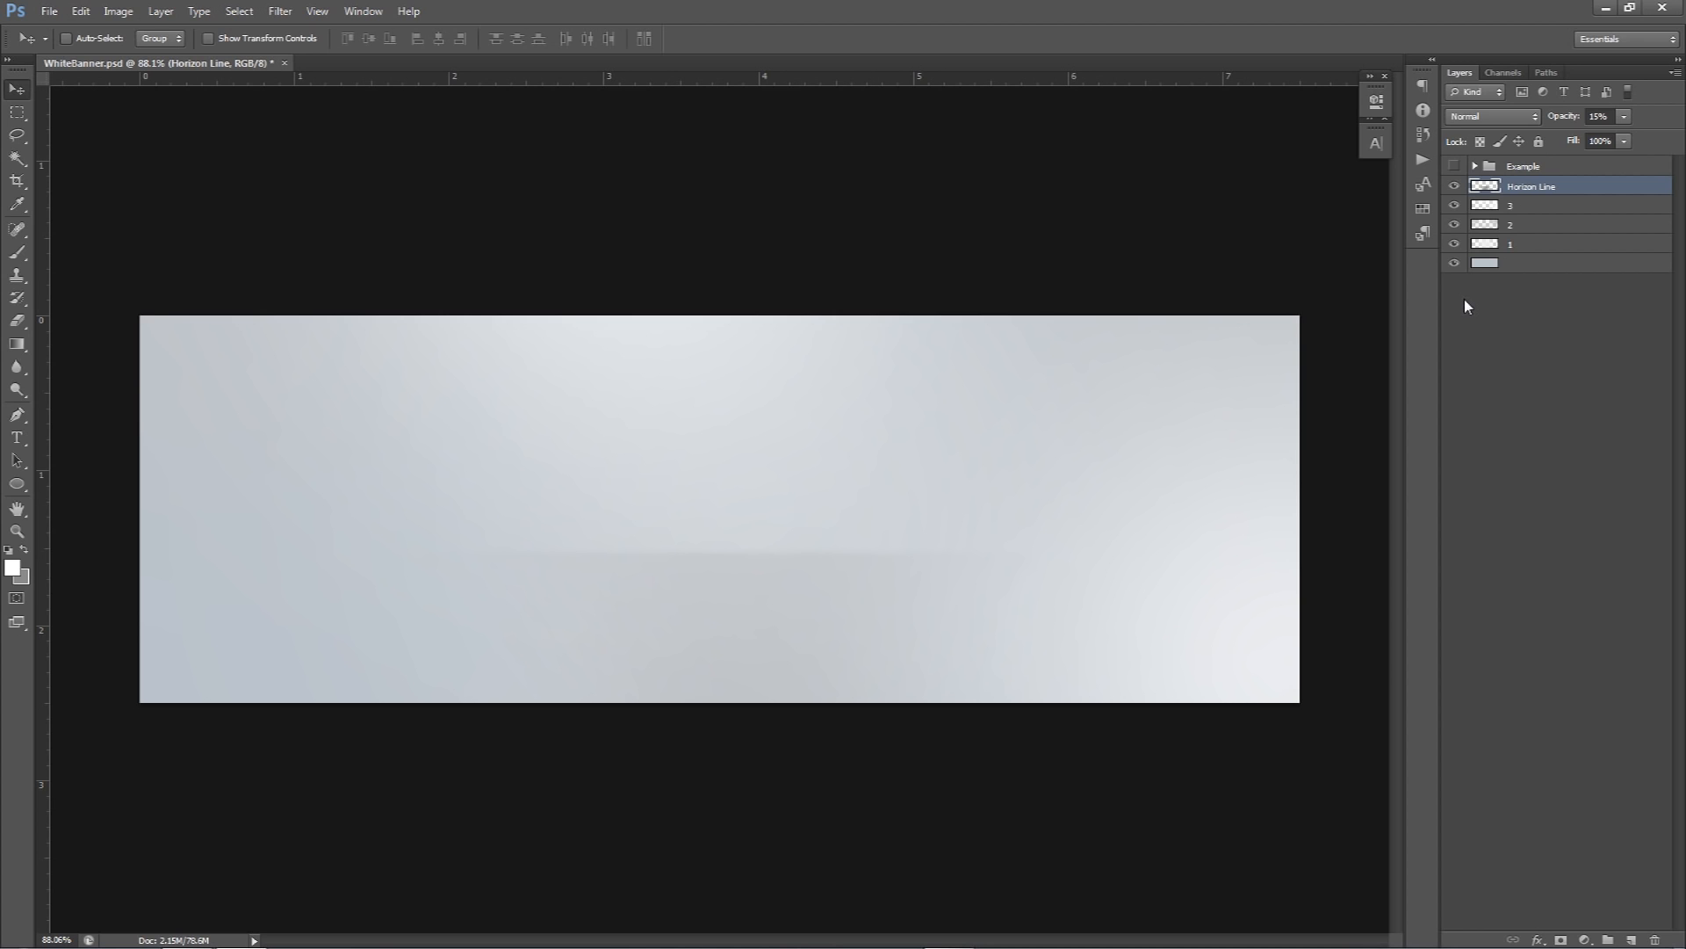
# - Add a Brightness/Contrast adjustment layer above the Horizon Line layer with brightness 10 and preview its effect
pyautogui.click(1586, 940)
pyautogui.click(1545, 620)
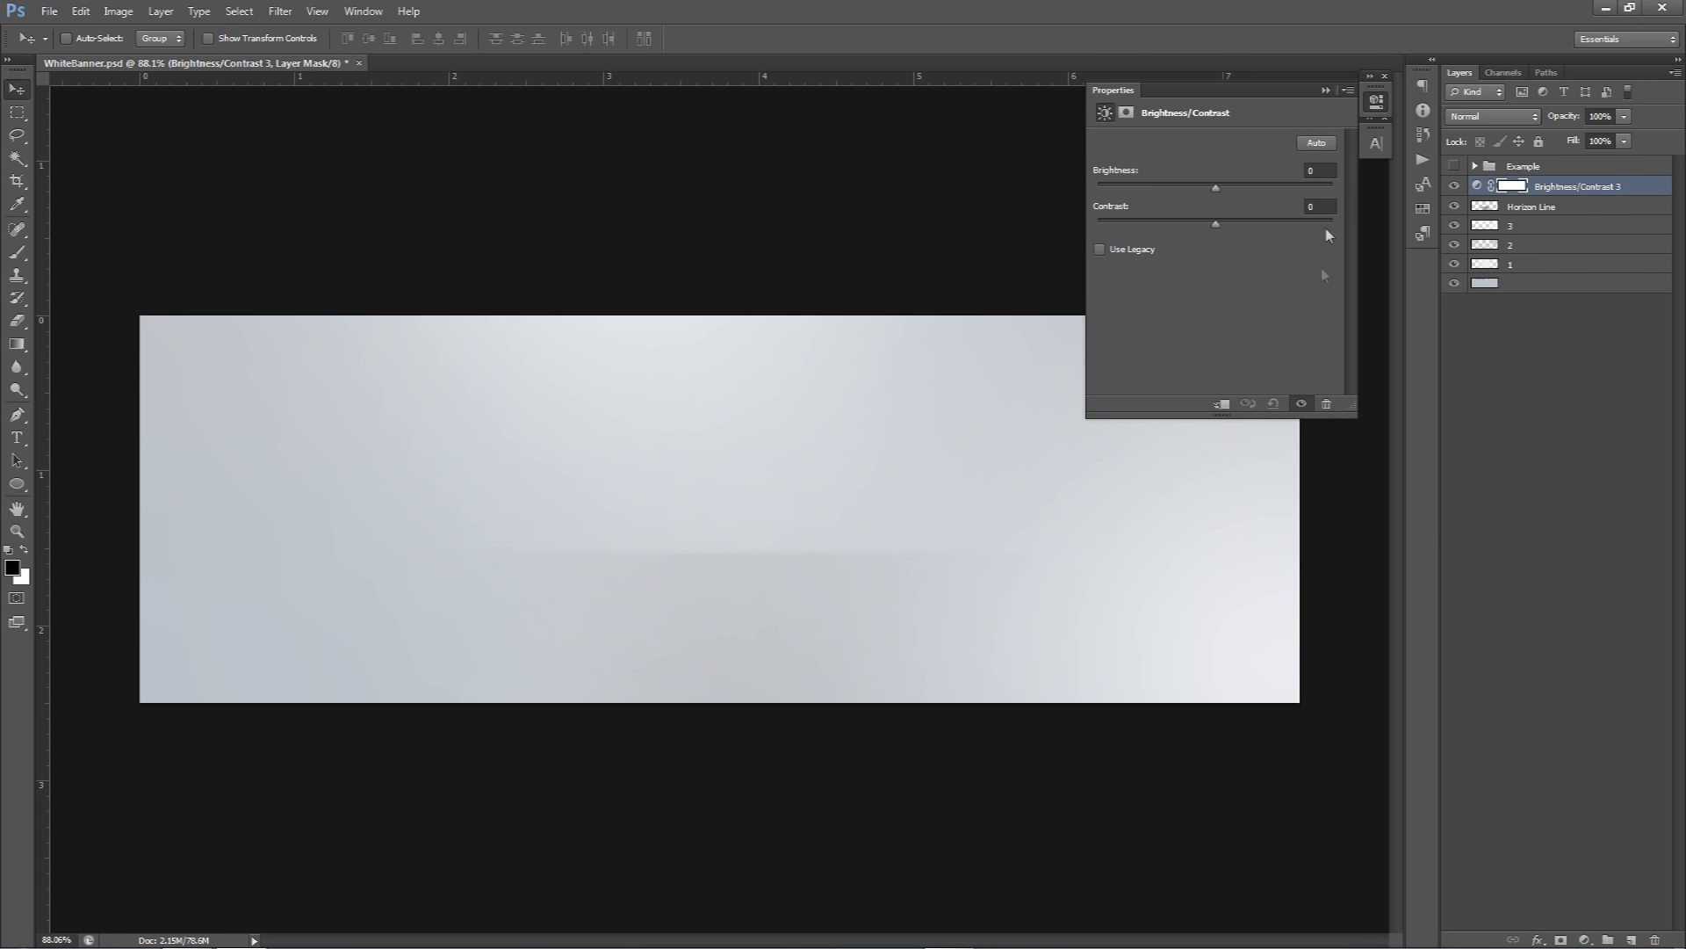
pyautogui.click(1323, 170)
pyautogui.write('10')
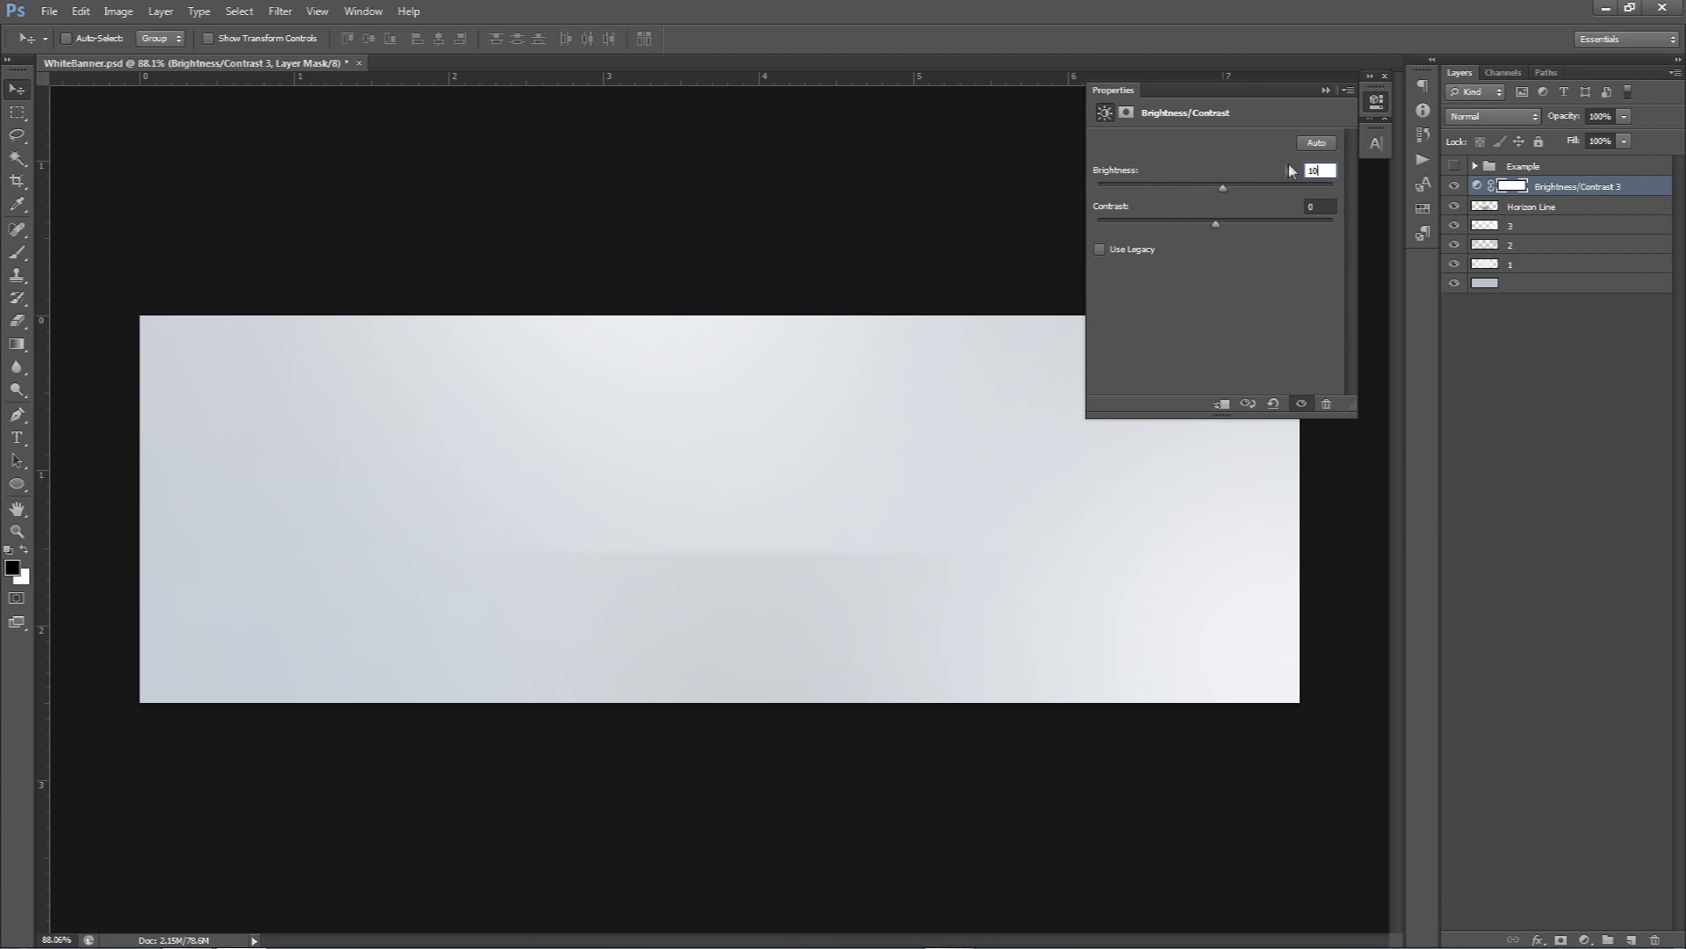
pyautogui.click(1455, 187)
pyautogui.click(1454, 187)
pyautogui.click(1334, 169)
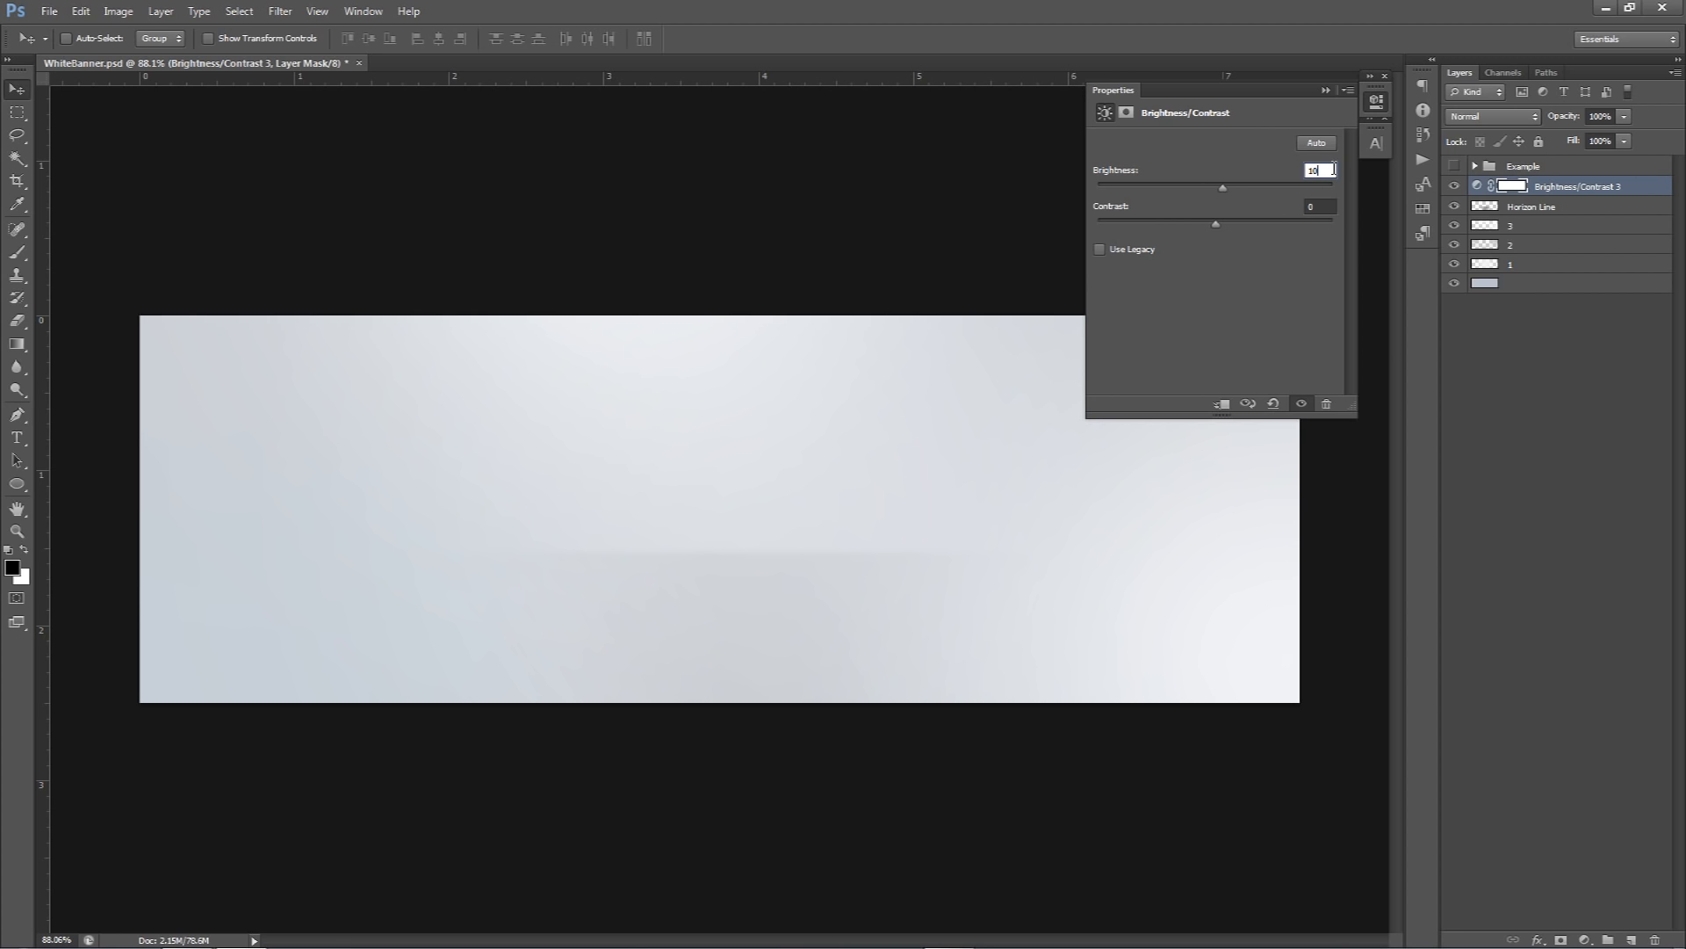
pyautogui.click(1381, 107)
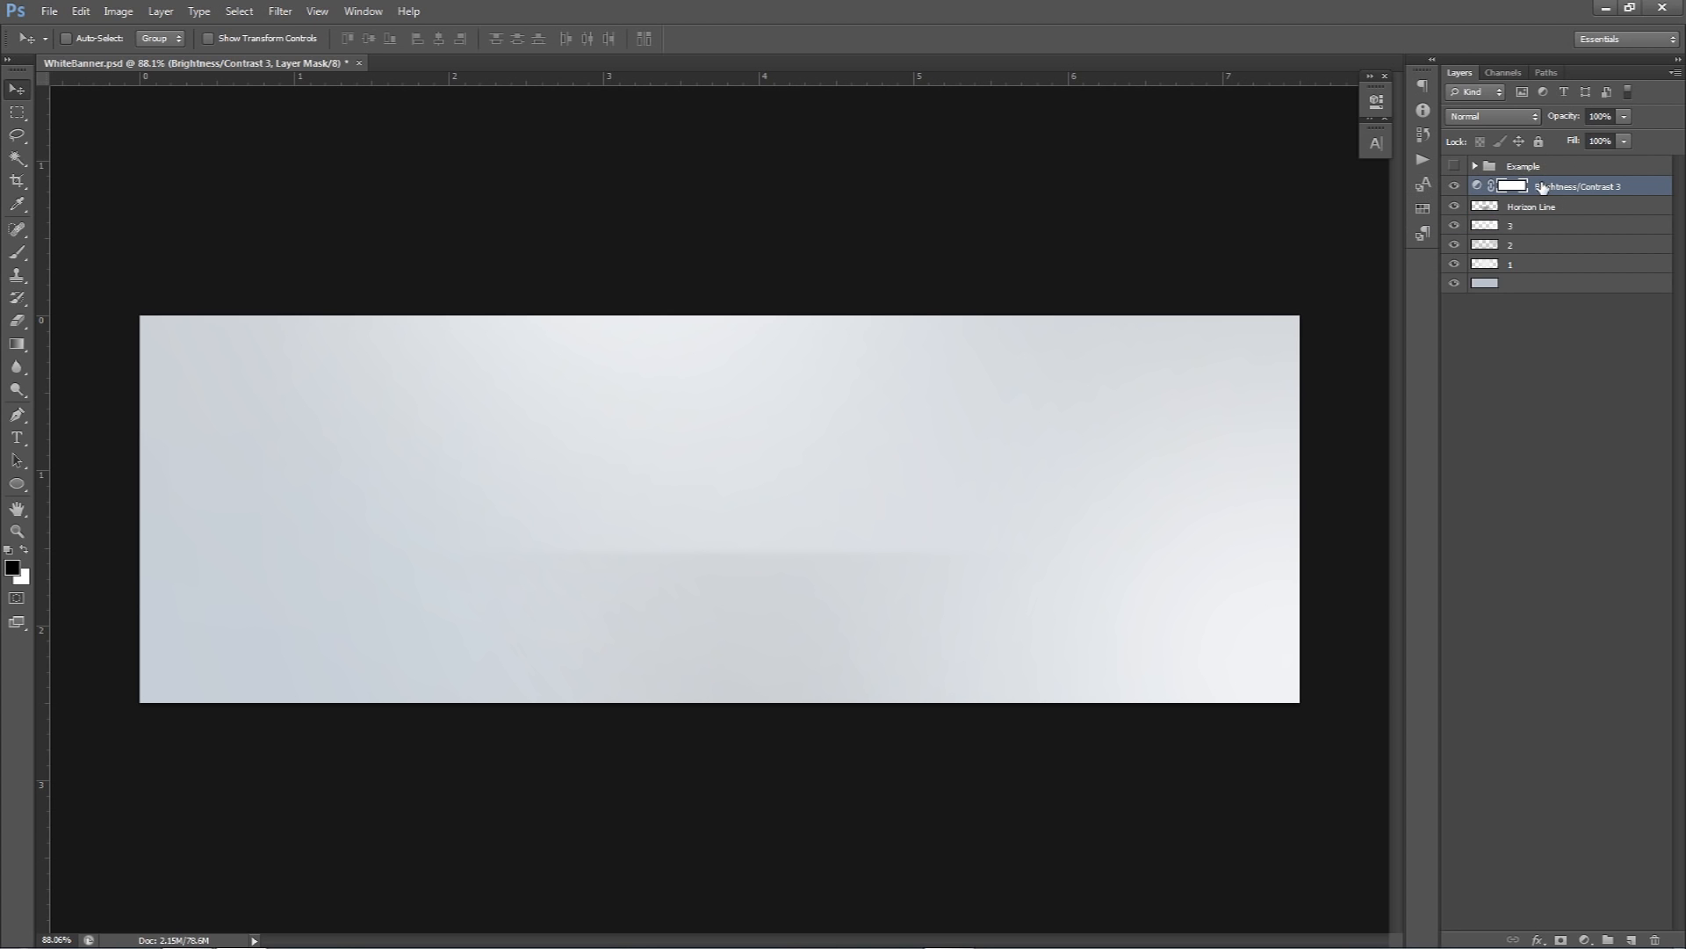
# - Compare the background with and without the Brightness/Contrast adjustment and set its brightness to 12
pyautogui.click(1455, 187)
pyautogui.click(1456, 186)
pyautogui.click(1455, 186)
pyautogui.click(1455, 186)
pyautogui.doubleClick(1481, 187)
pyautogui.write('1')
pyautogui.press('Return')
pyautogui.write('12')
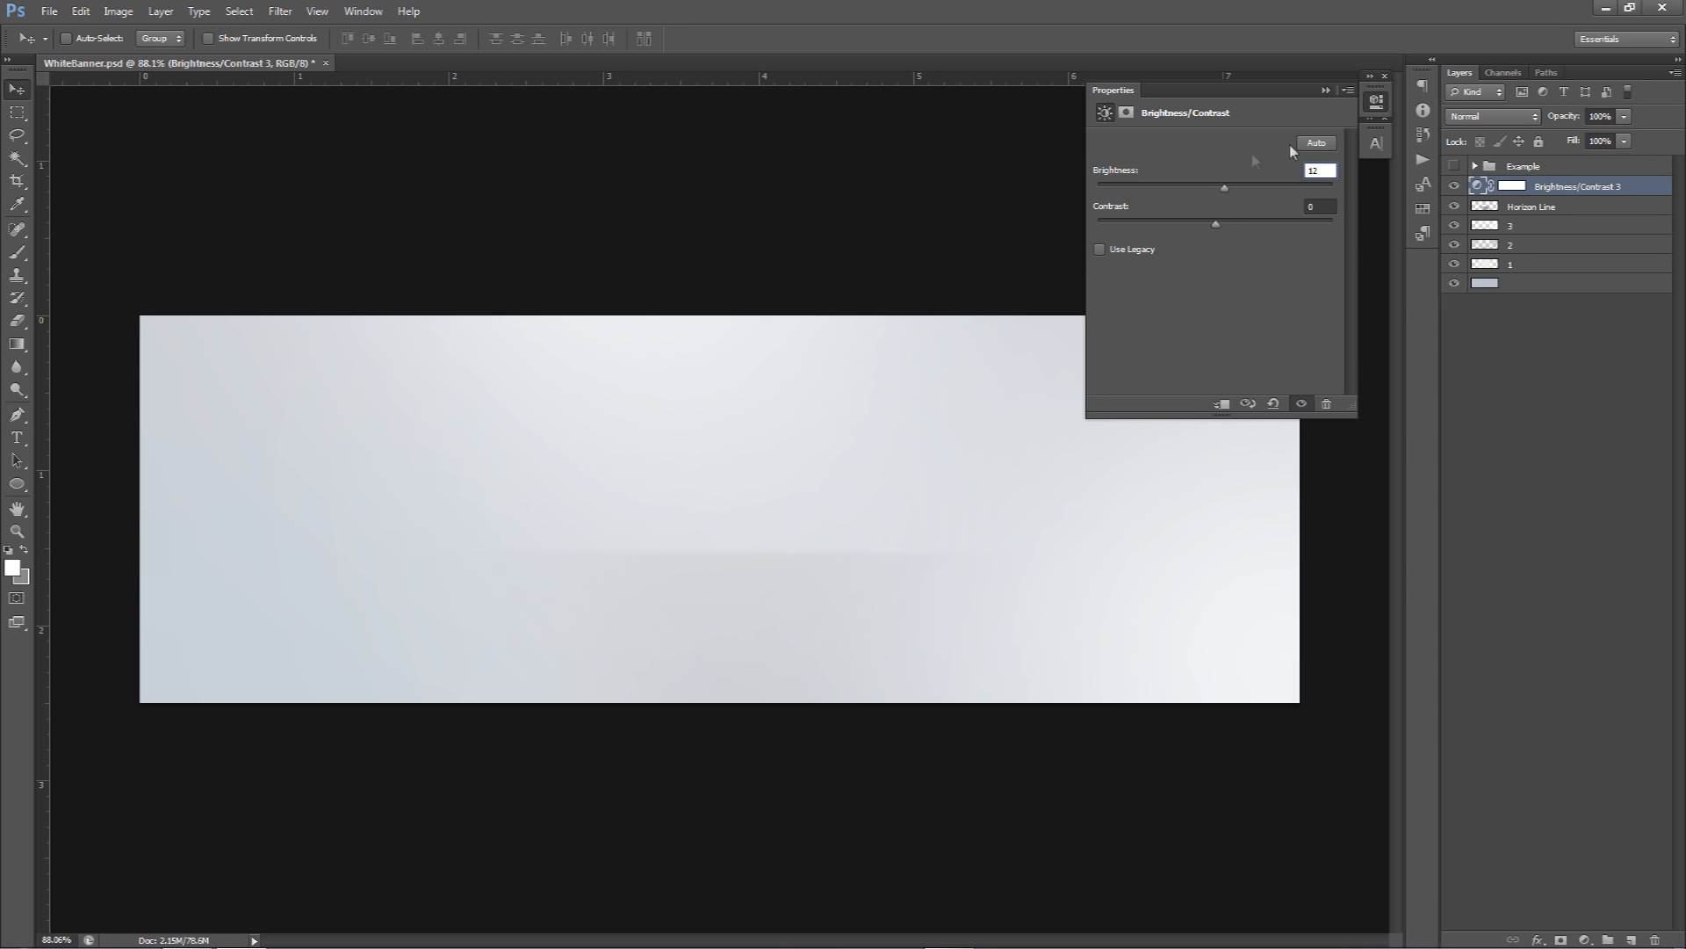
pyautogui.click(1373, 102)
pyautogui.click(1454, 186)
pyautogui.click(1455, 186)
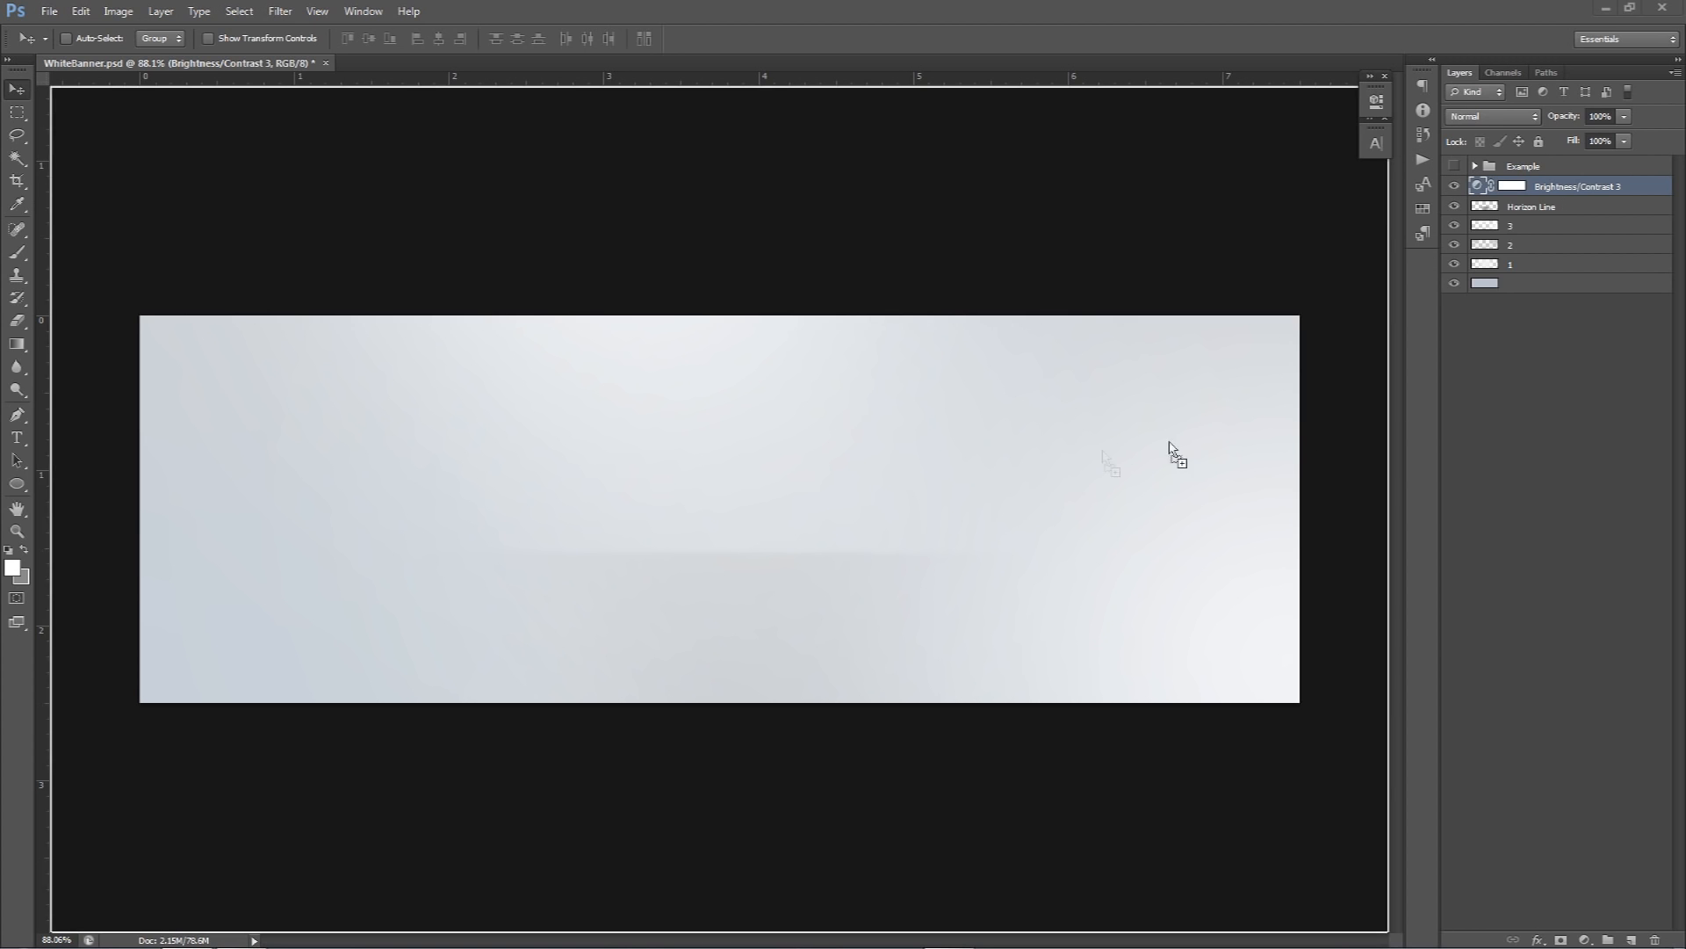
# - Paste the green leaf image as a new layer above the brightness adjustment and hide it
pyautogui.hotkey('ctrl', 'v')
pyautogui.moveTo(936, 464); pyautogui.dragTo(208, 456)
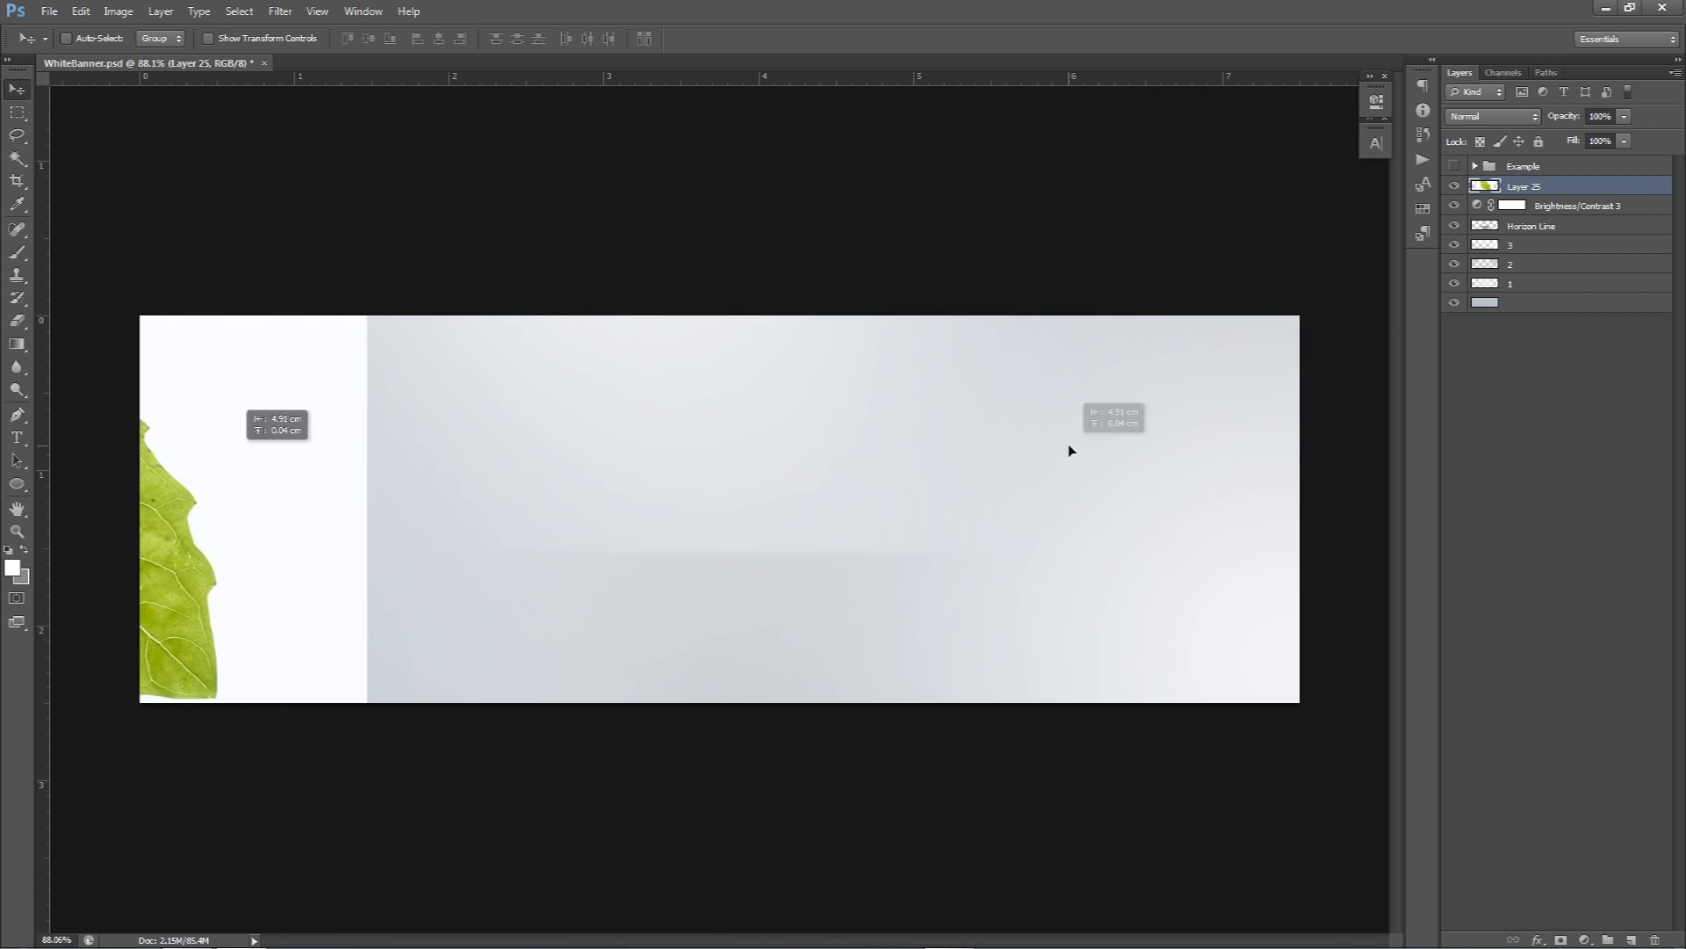
pyautogui.hotkey('ctrl', 'z')
pyautogui.click(1454, 185)
# - Add the white text SIMPLE on its own layer and move it to the middle of the banner
pyautogui.press('t')
pyautogui.click(715, 517)
pyautogui.write('SIMPLE')
pyautogui.hotkey('ctrl', 'a')
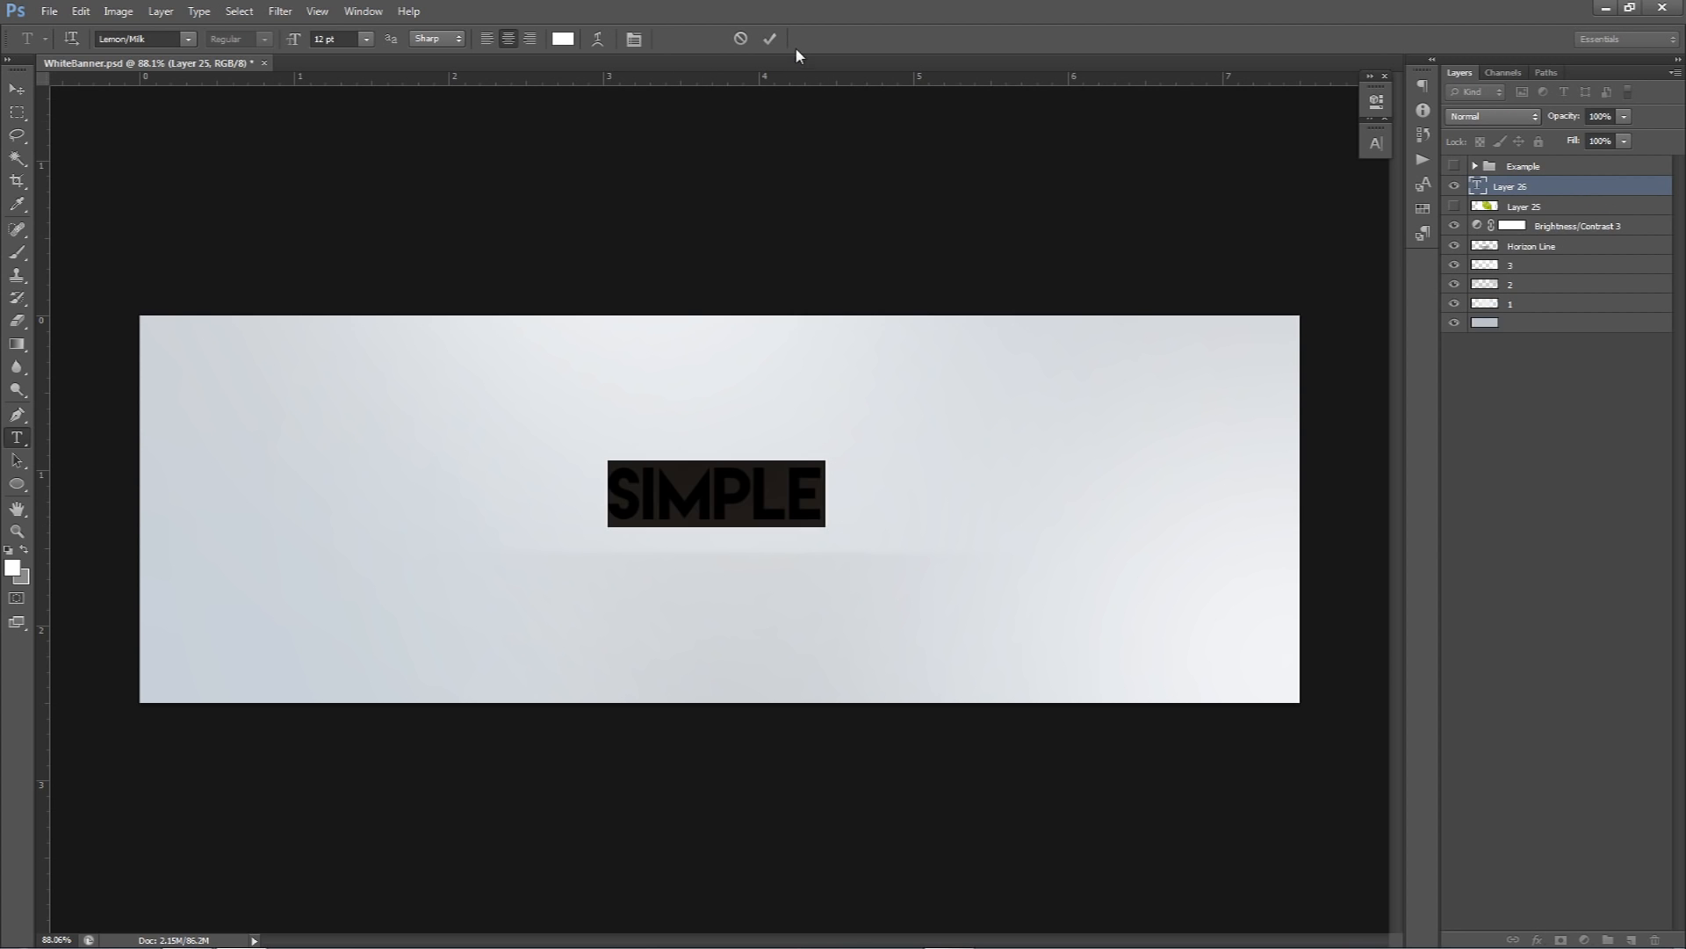
pyautogui.click(770, 39)
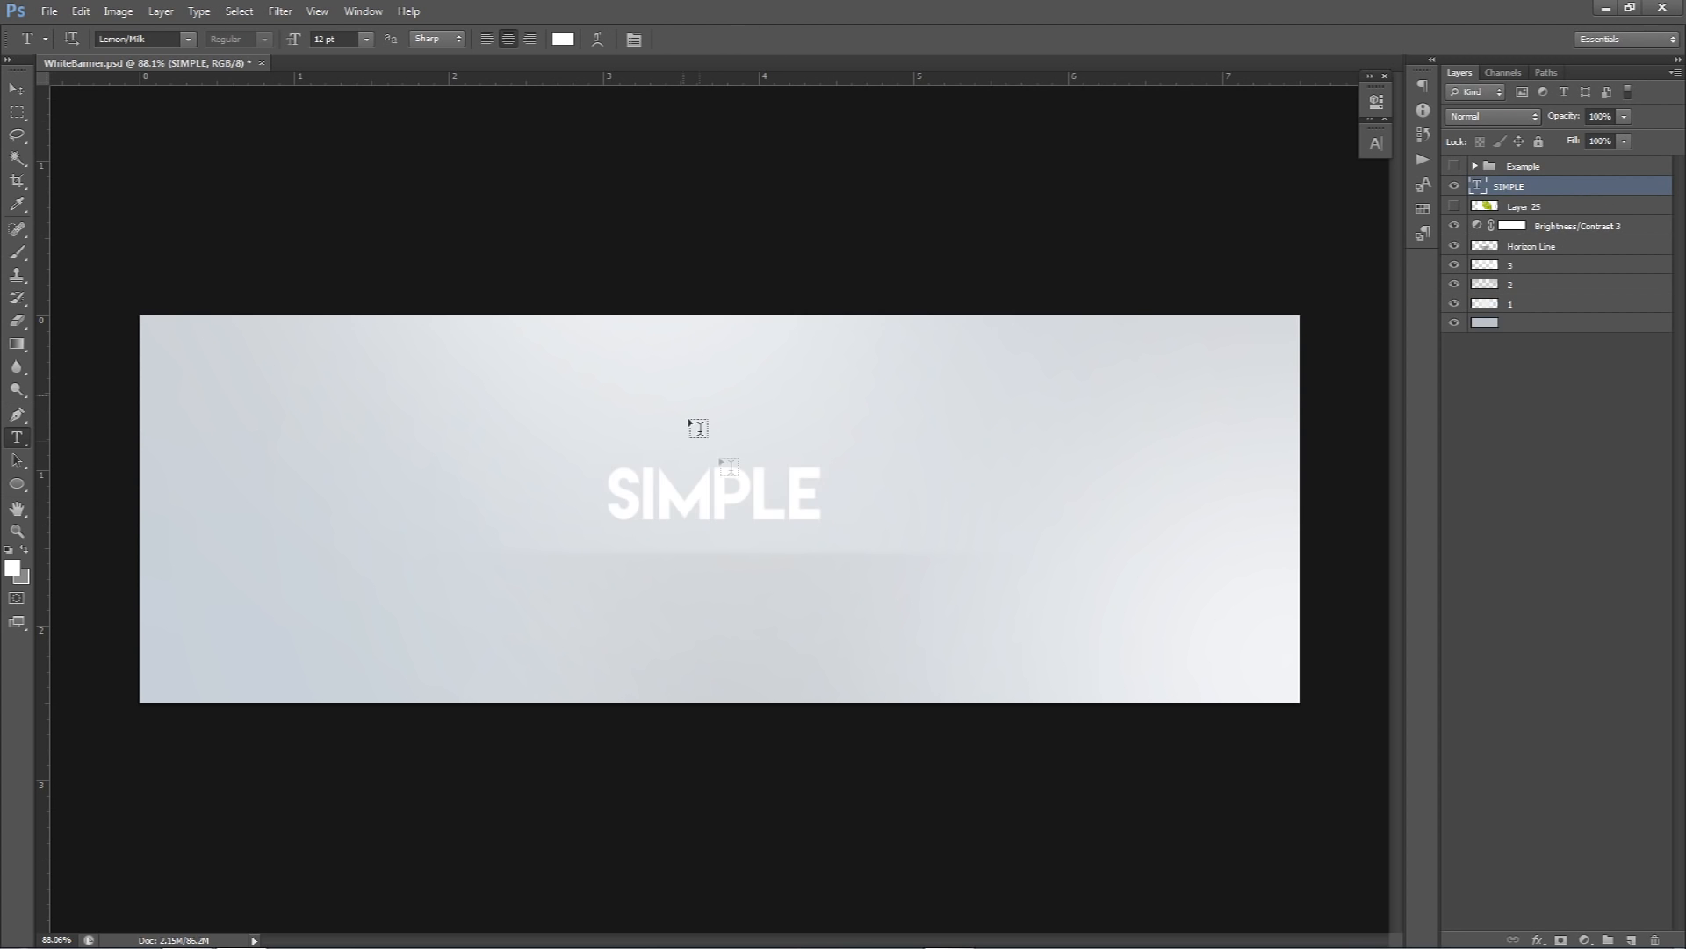
pyautogui.click(17, 89)
pyautogui.moveTo(804, 439); pyautogui.dragTo(817, 470)
pyautogui.hotkey('ctrl', ';')
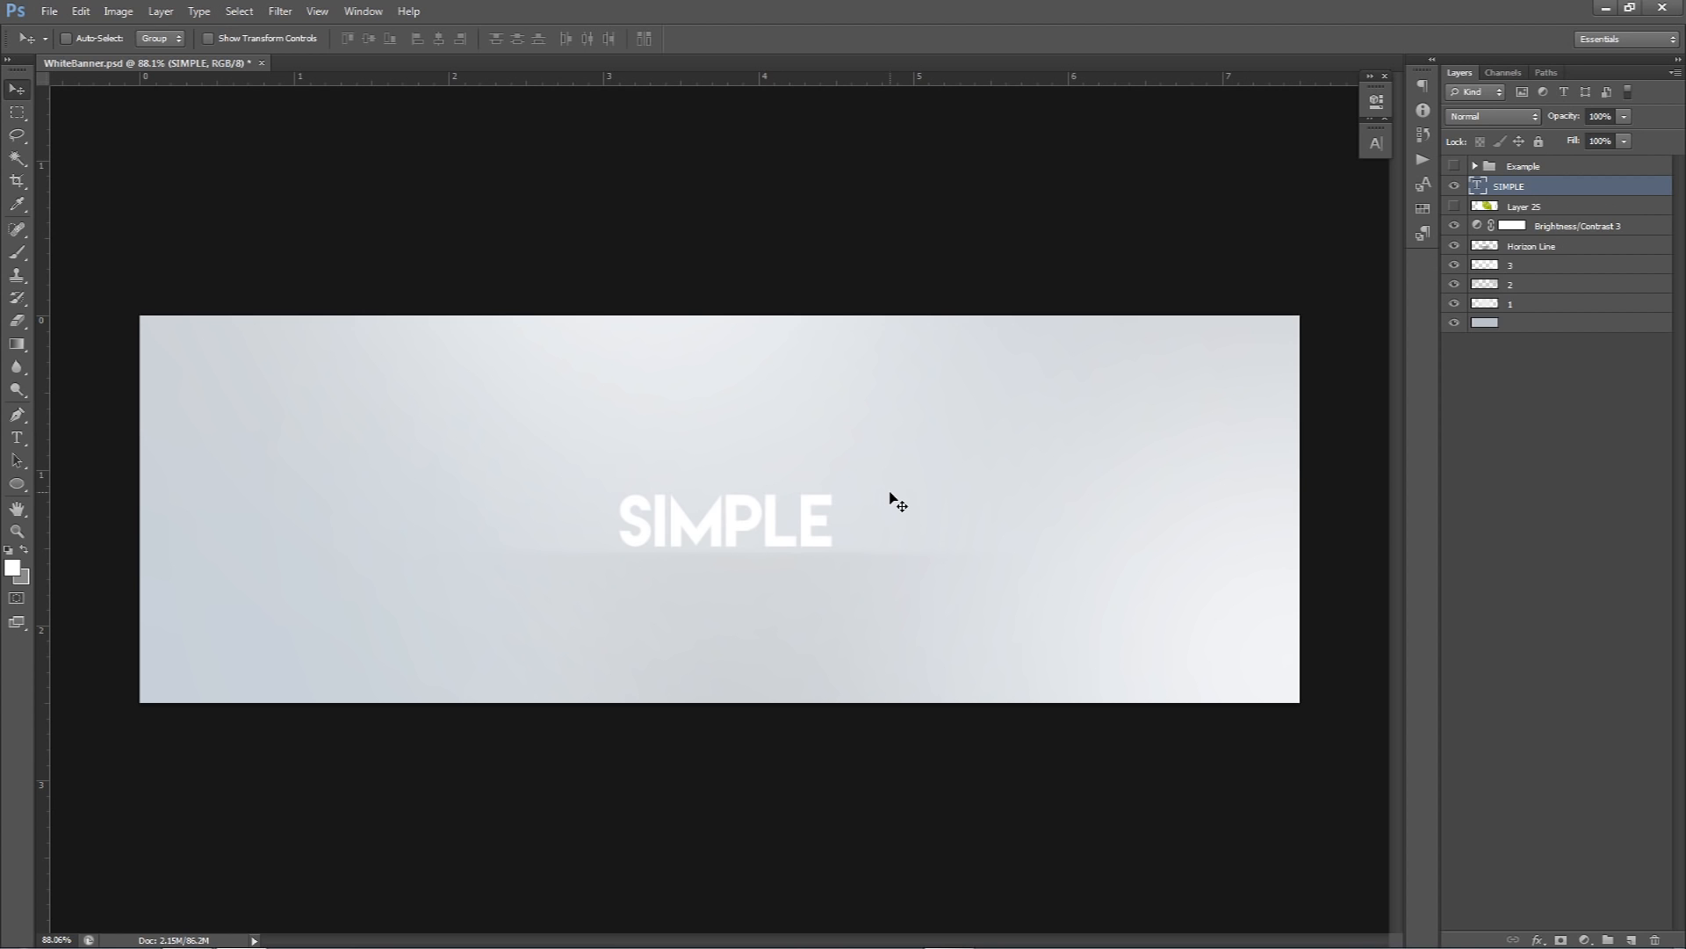
# - Show the leaf image layer, move it behind the SIMPLE text and start a free transform on it
pyautogui.click(1455, 207)
pyautogui.click(1546, 209)
pyautogui.moveTo(1053, 397); pyautogui.dragTo(979, 414)
pyautogui.hotkey('ctrl', 't')
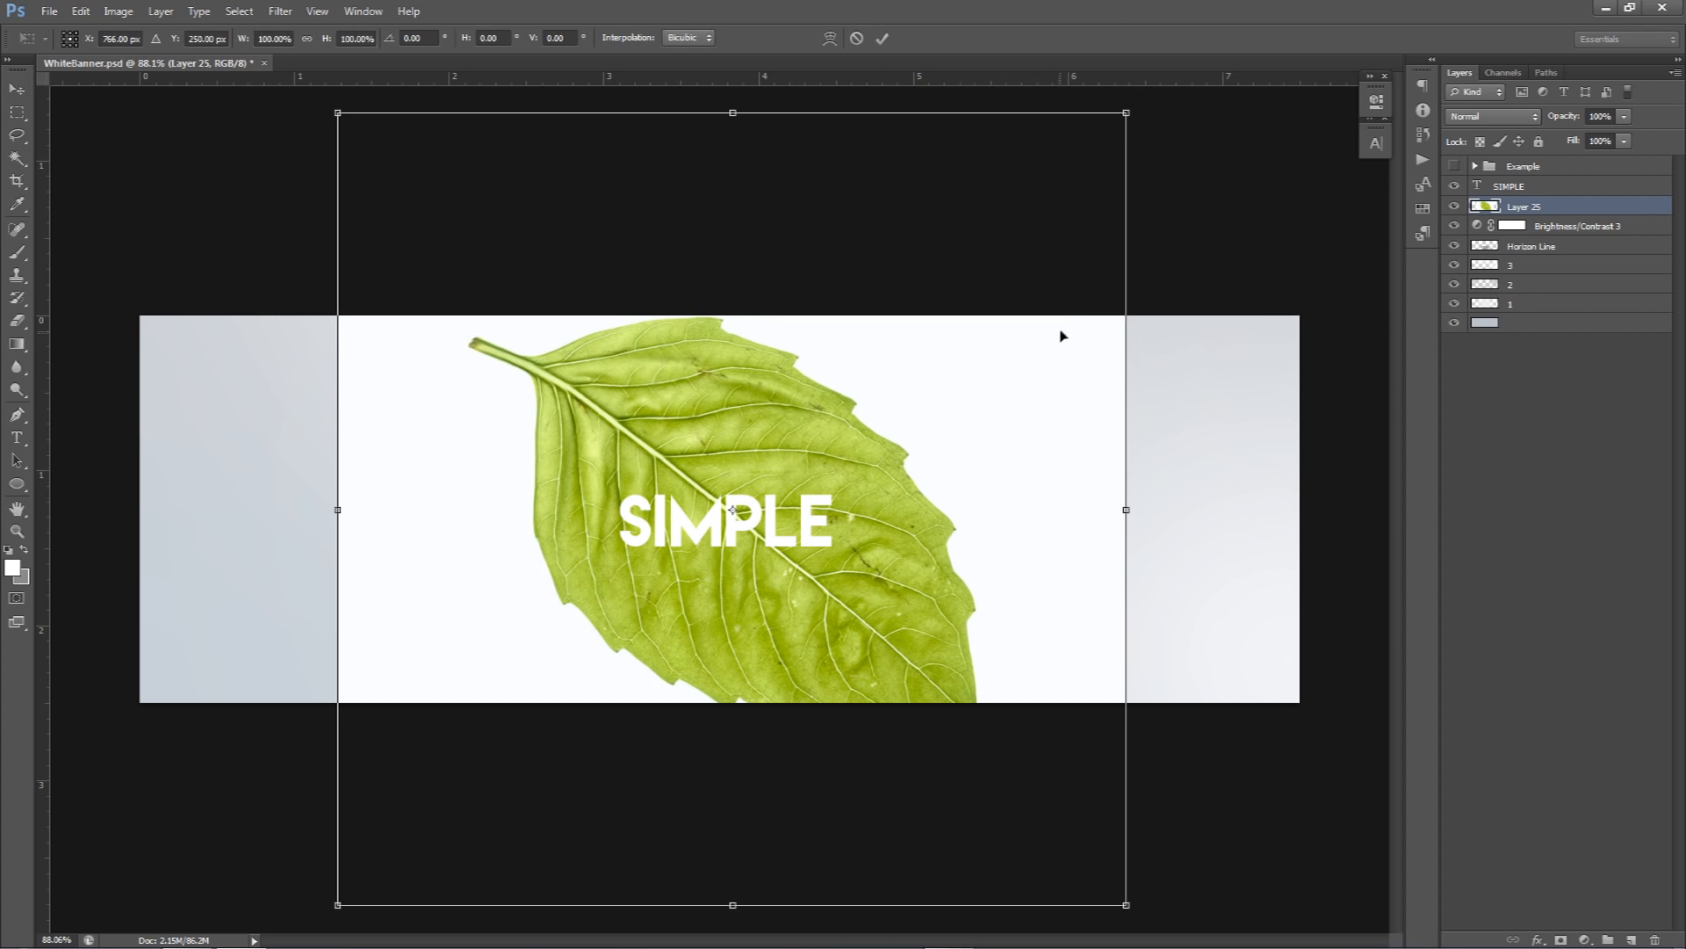
# - Switch to the browser, look through the Google image results for leaf and return to Photoshop
pyautogui.hotkey('alt', 'Tab')
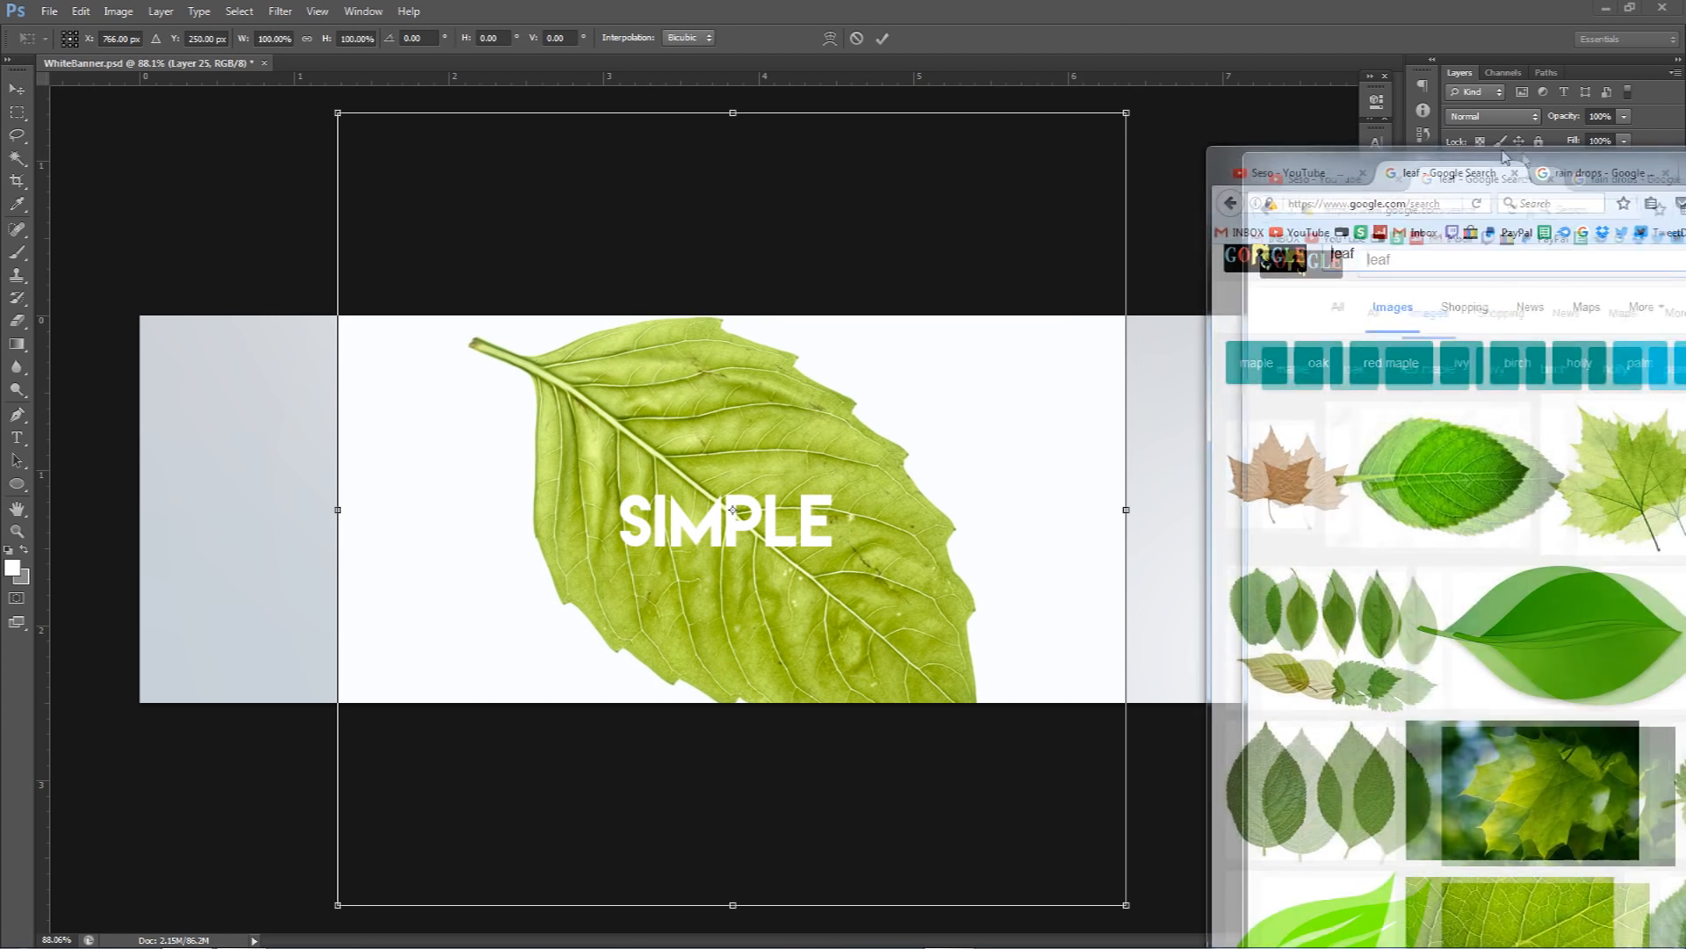
pyautogui.scroll(-10, 1493, 527)
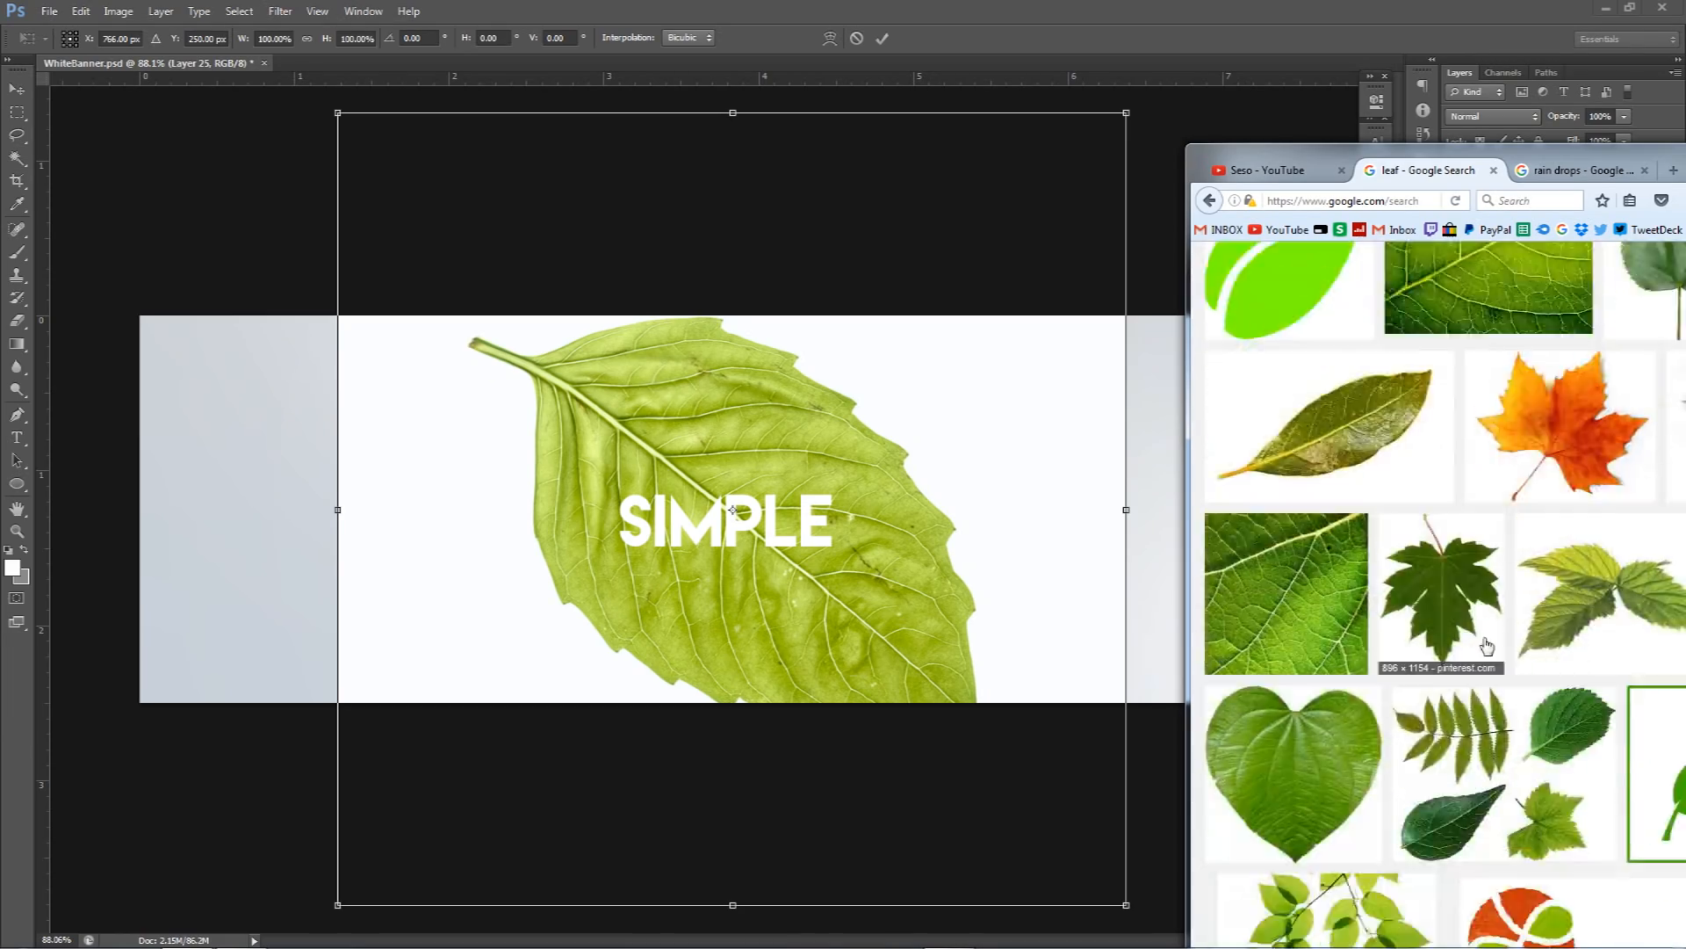
pyautogui.scroll(-9, 1531, 608)
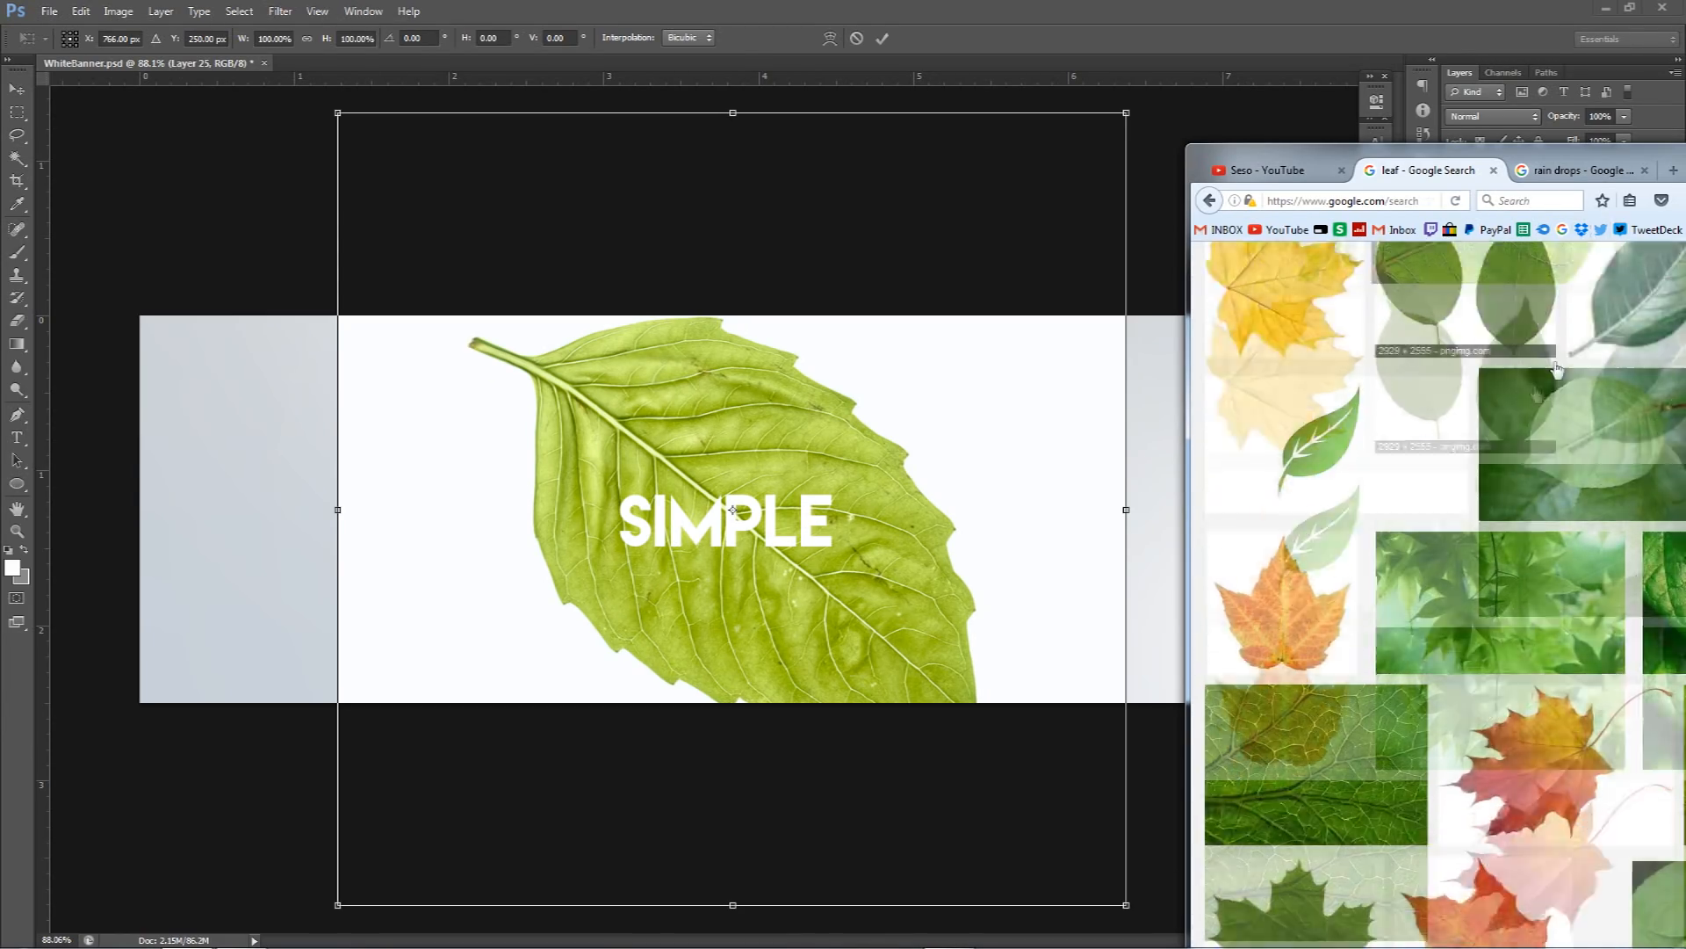
pyautogui.doubleClick(1599, 158)
pyautogui.click(610, 492)
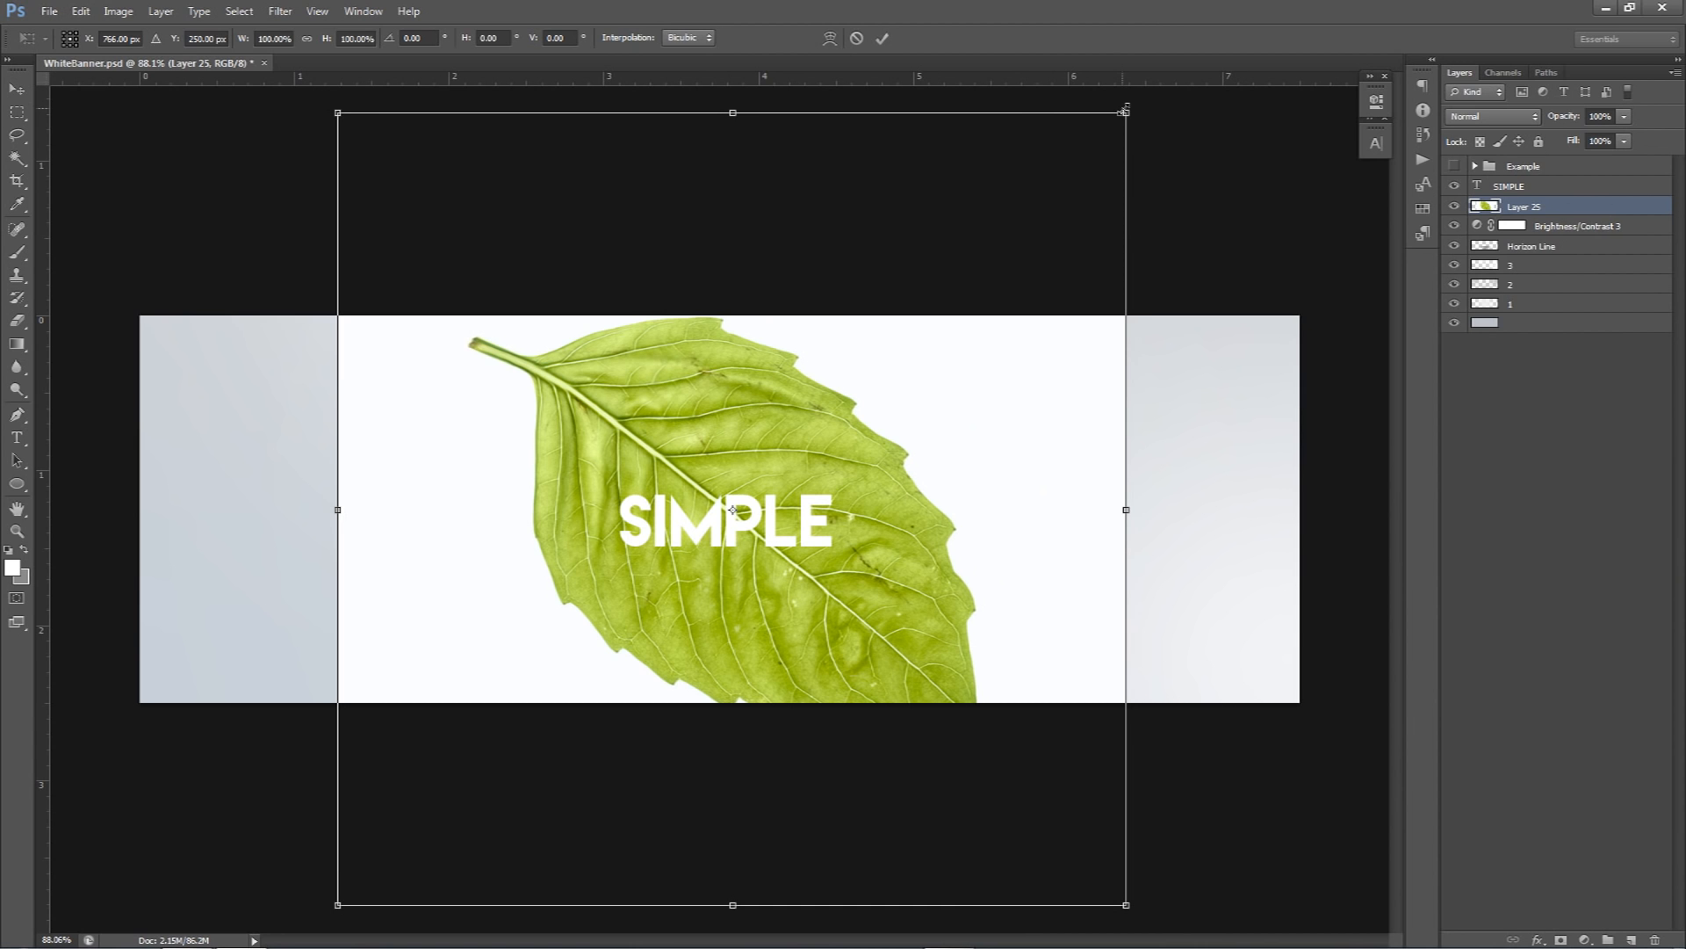
# - Scale the leaf image down to about 48% and center it behind the SIMPLE text
pyautogui.moveTo(1105, 128); pyautogui.dragTo(909, 266)
pyautogui.moveTo(888, 380)
pyautogui.mouseDown()
pyautogui.moveTo(873, 365)
pyautogui.moveTo(861, 394)
pyautogui.mouseUp()
pyautogui.moveTo(865, 393); pyautogui.dragTo(865, 400)
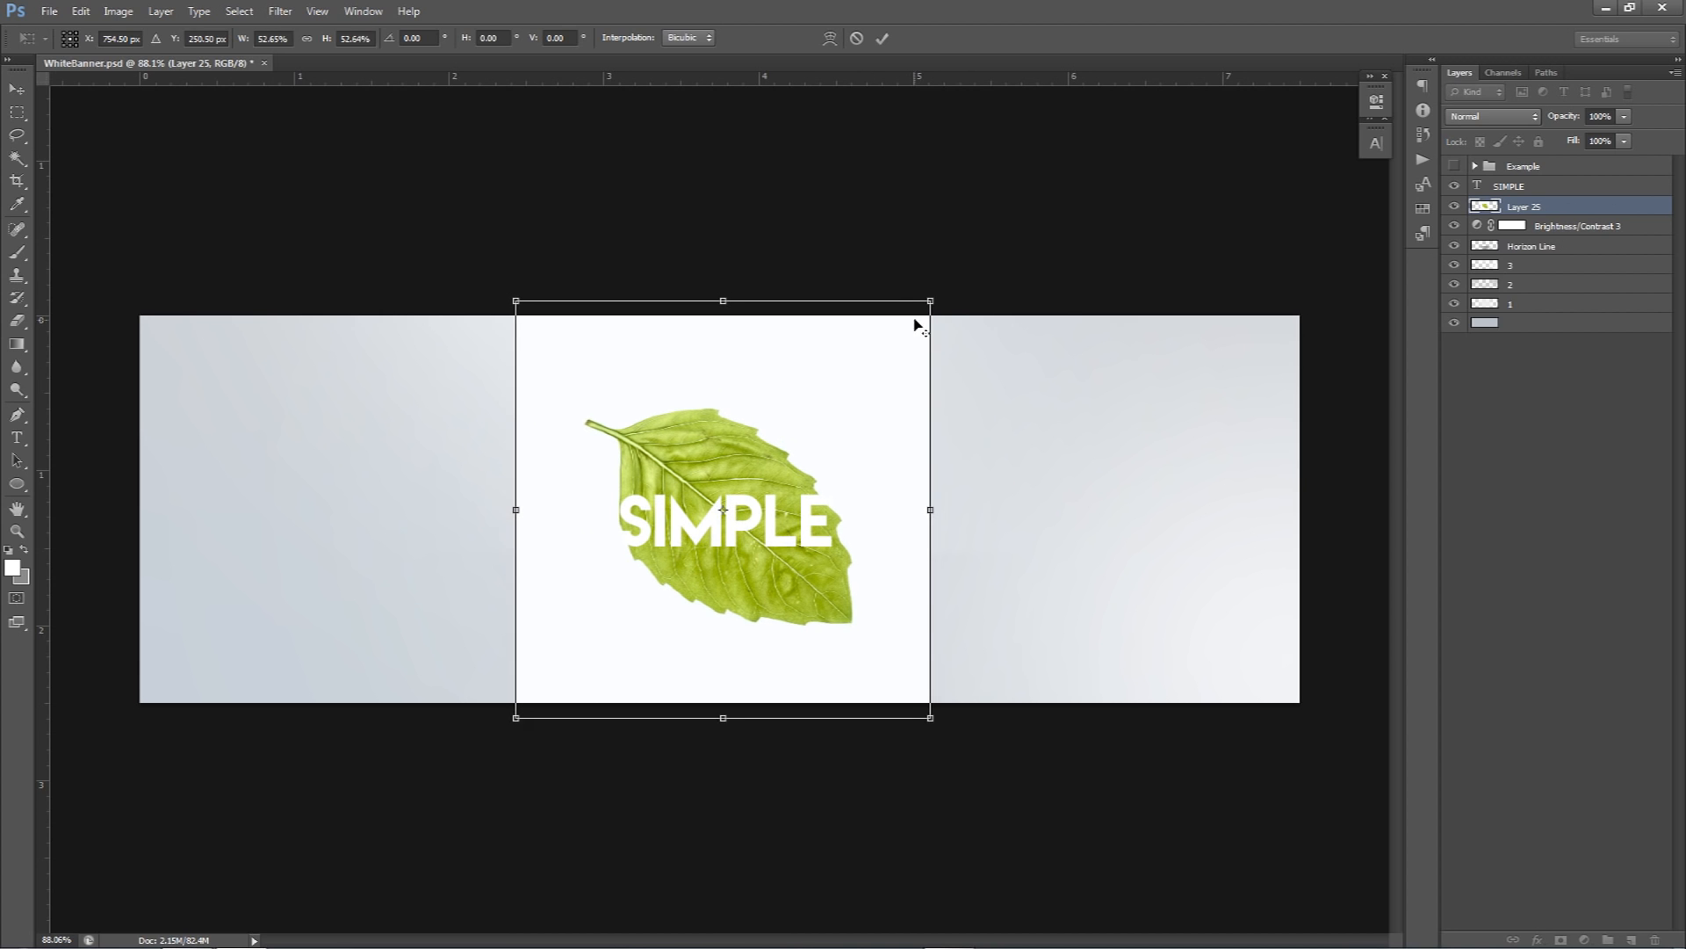
pyautogui.moveTo(932, 300); pyautogui.dragTo(919, 311)
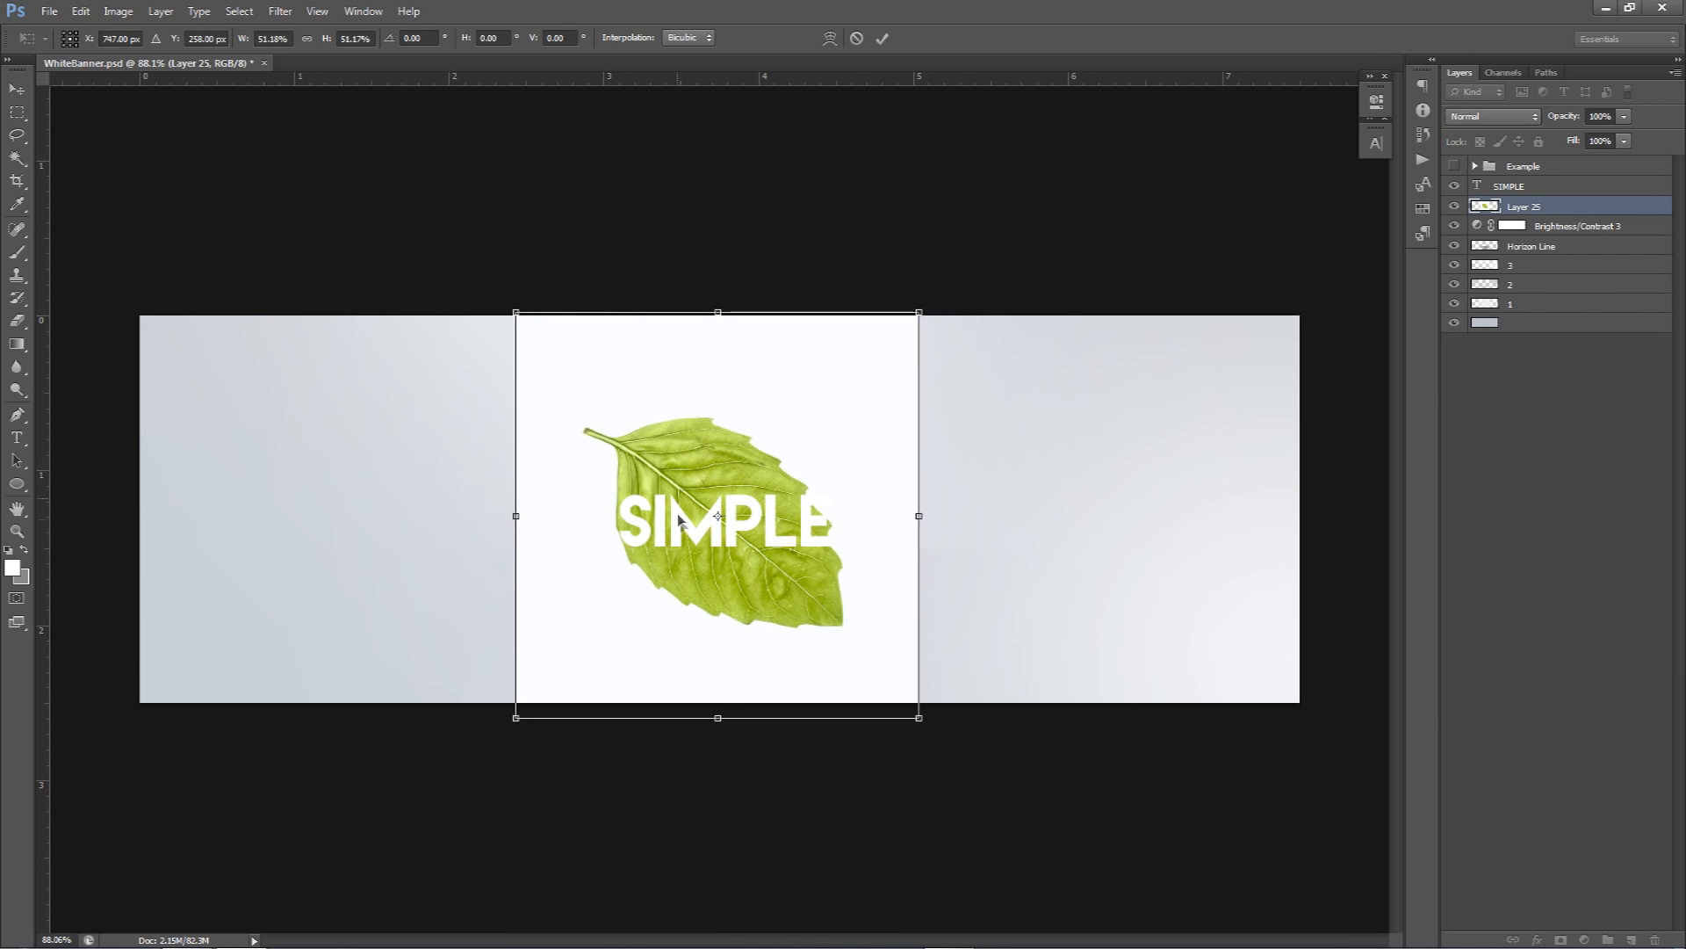
pyautogui.moveTo(794, 452); pyautogui.dragTo(794, 445)
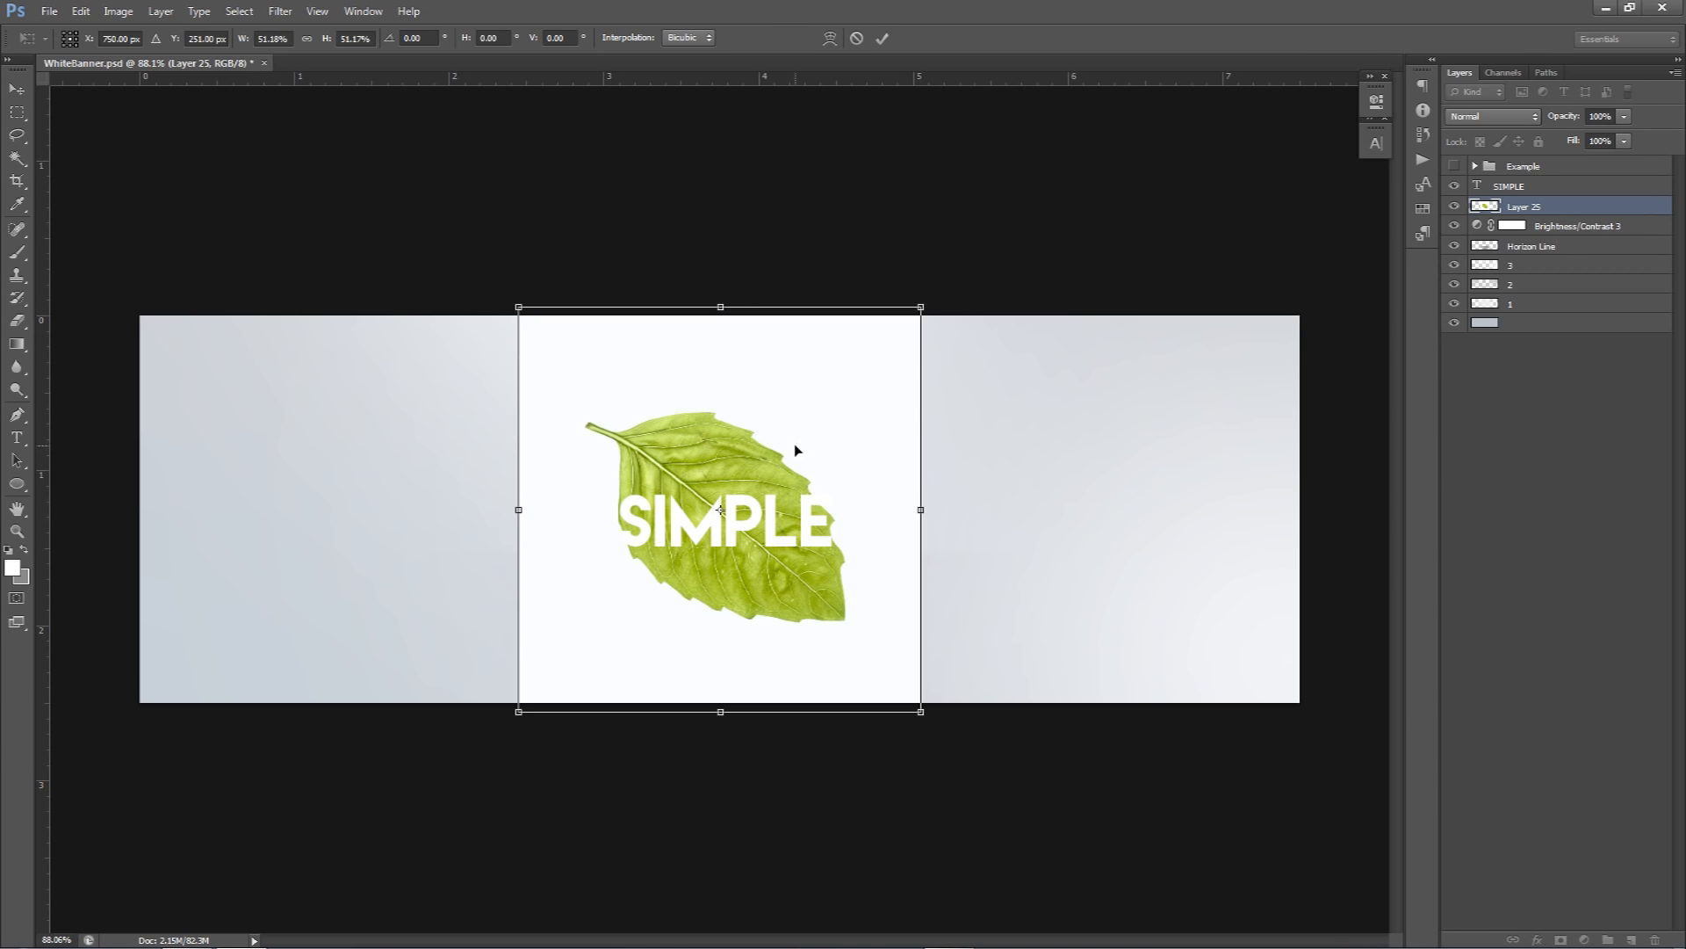
pyautogui.moveTo(918, 311); pyautogui.dragTo(908, 320)
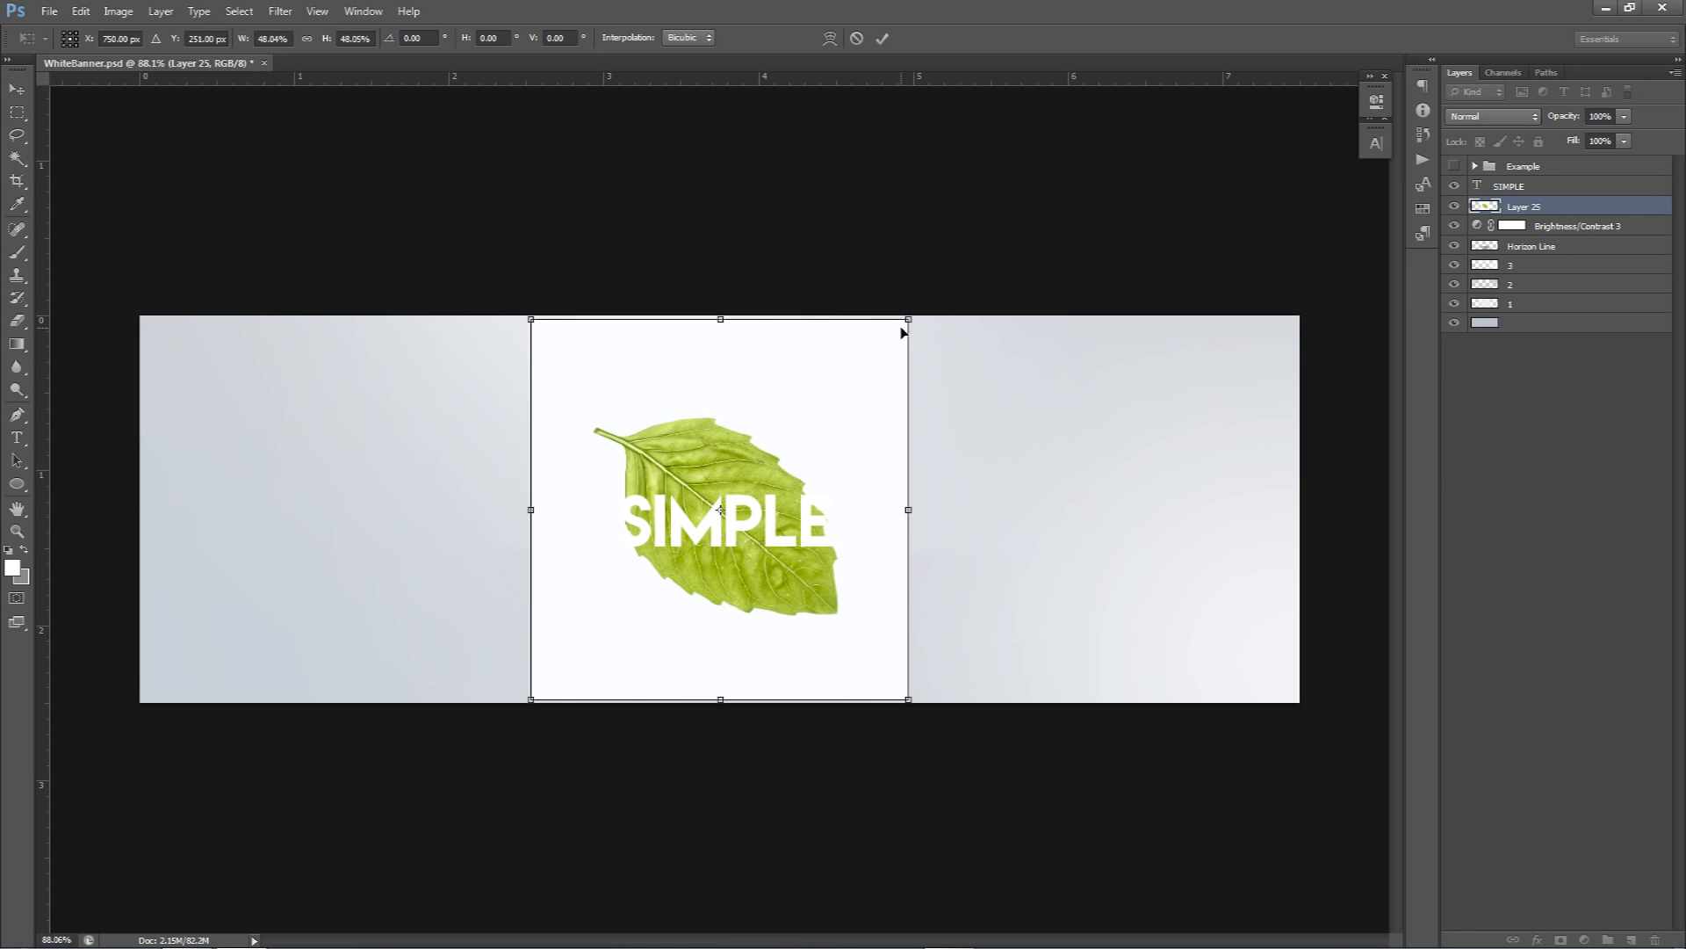
pyautogui.press('Return')
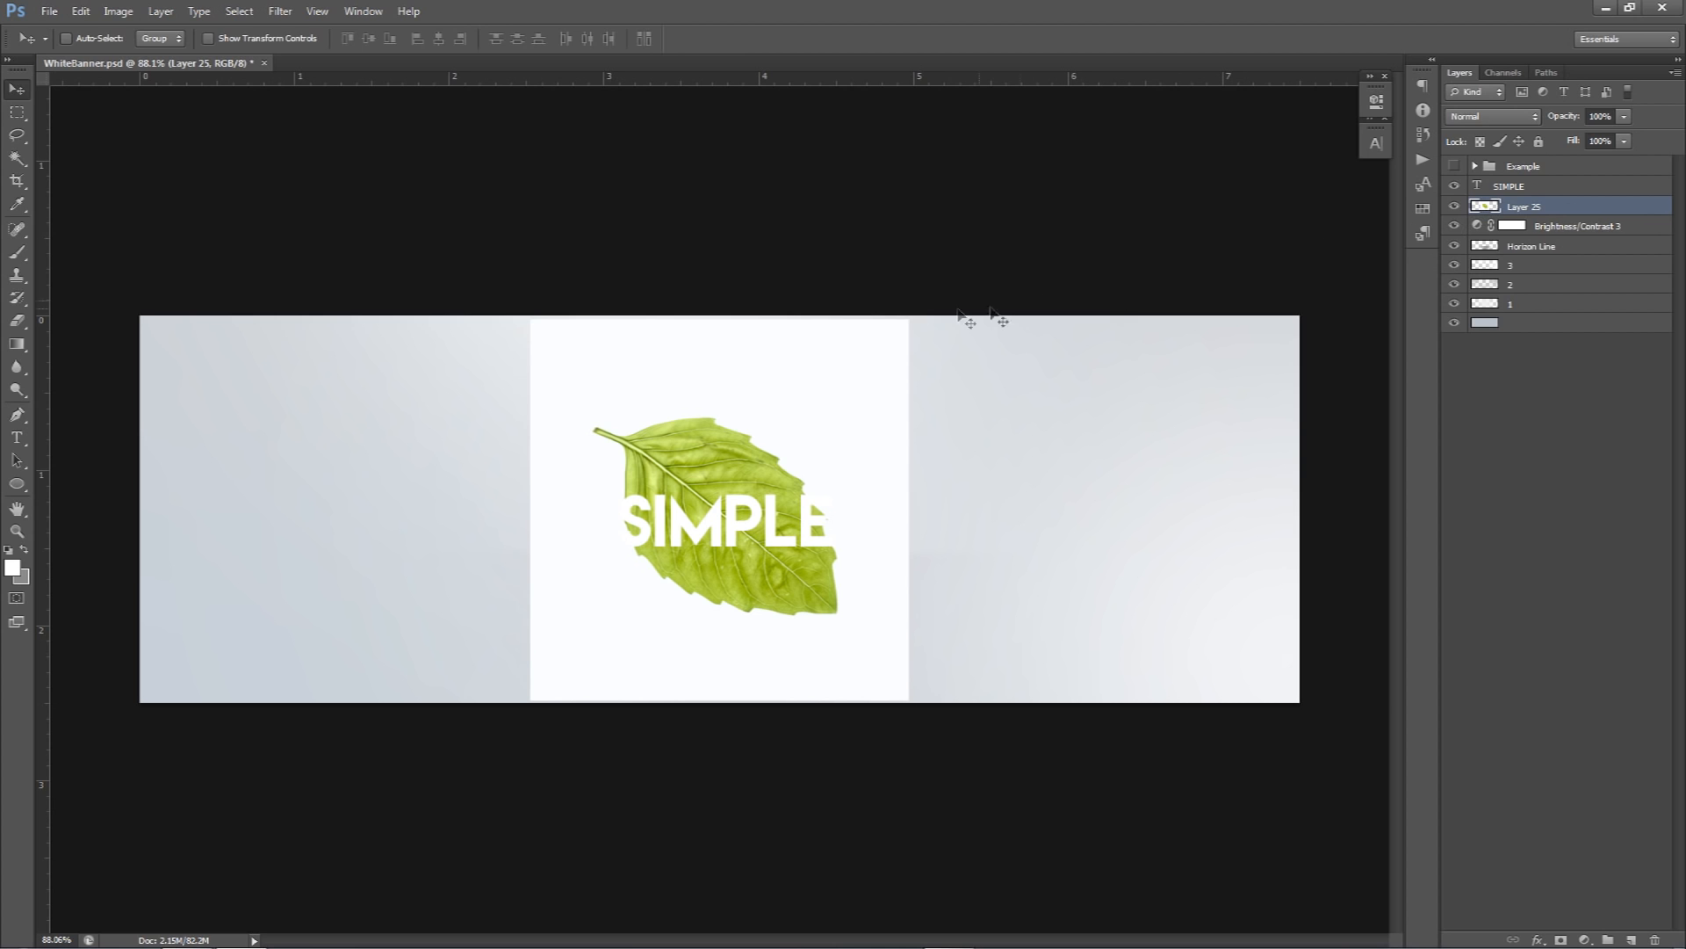
# - Select the white background around the leaf with the Magic Wand and delete it
pyautogui.press('w')
pyautogui.click(742, 387)
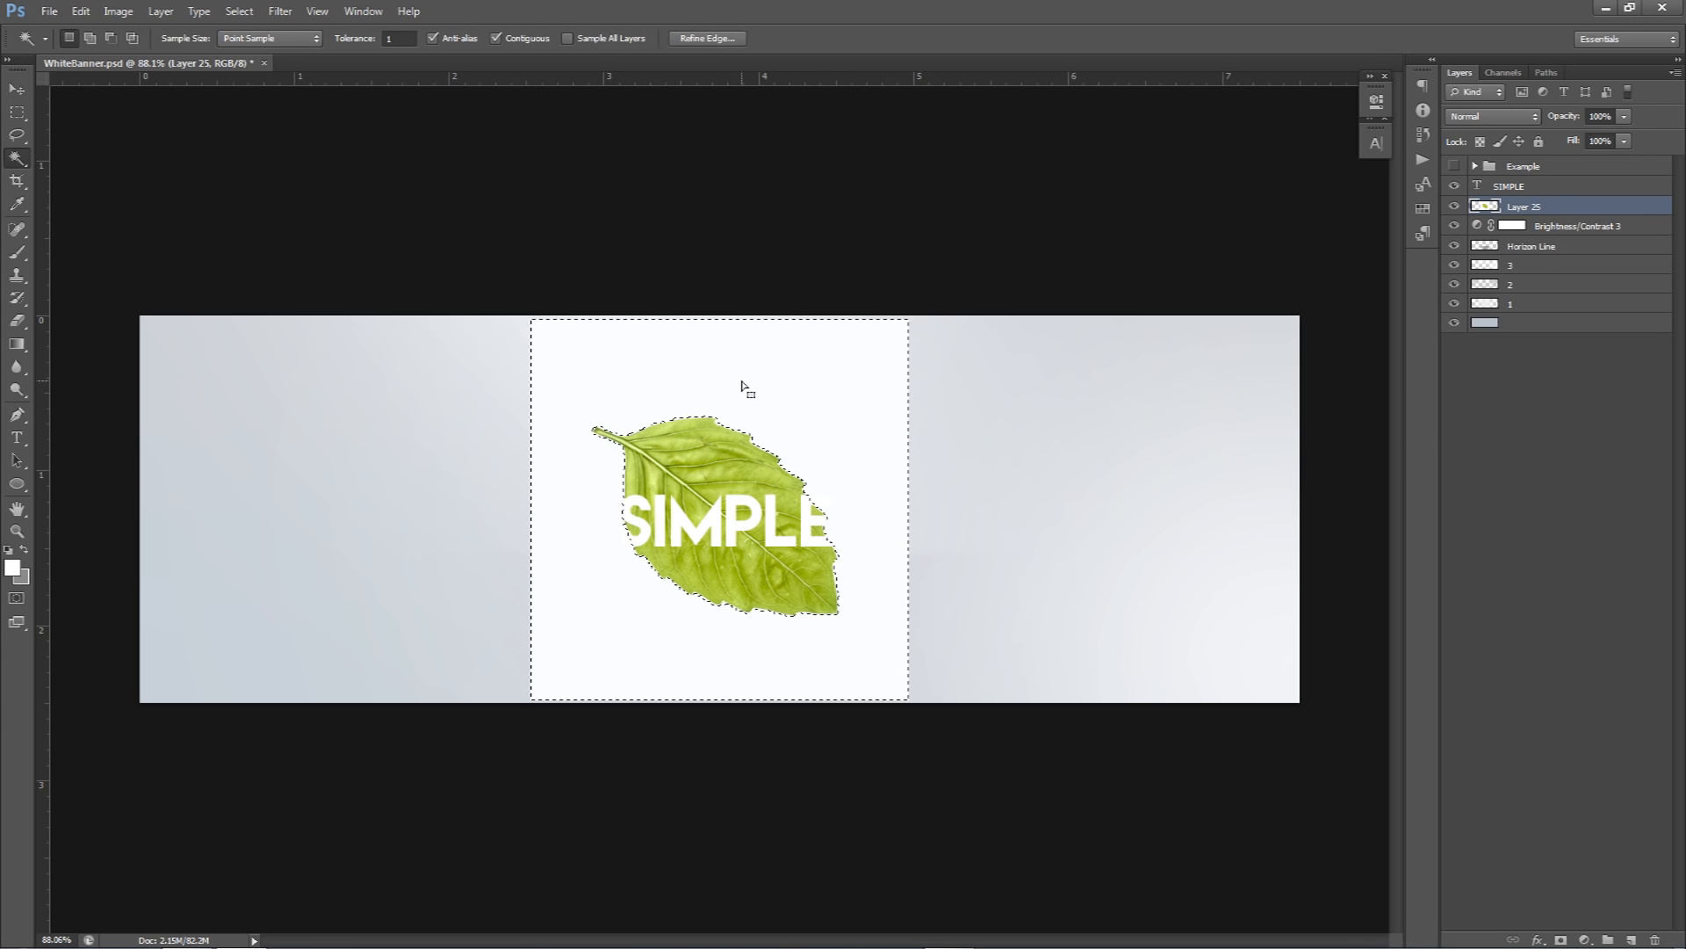
pyautogui.press('Delete')
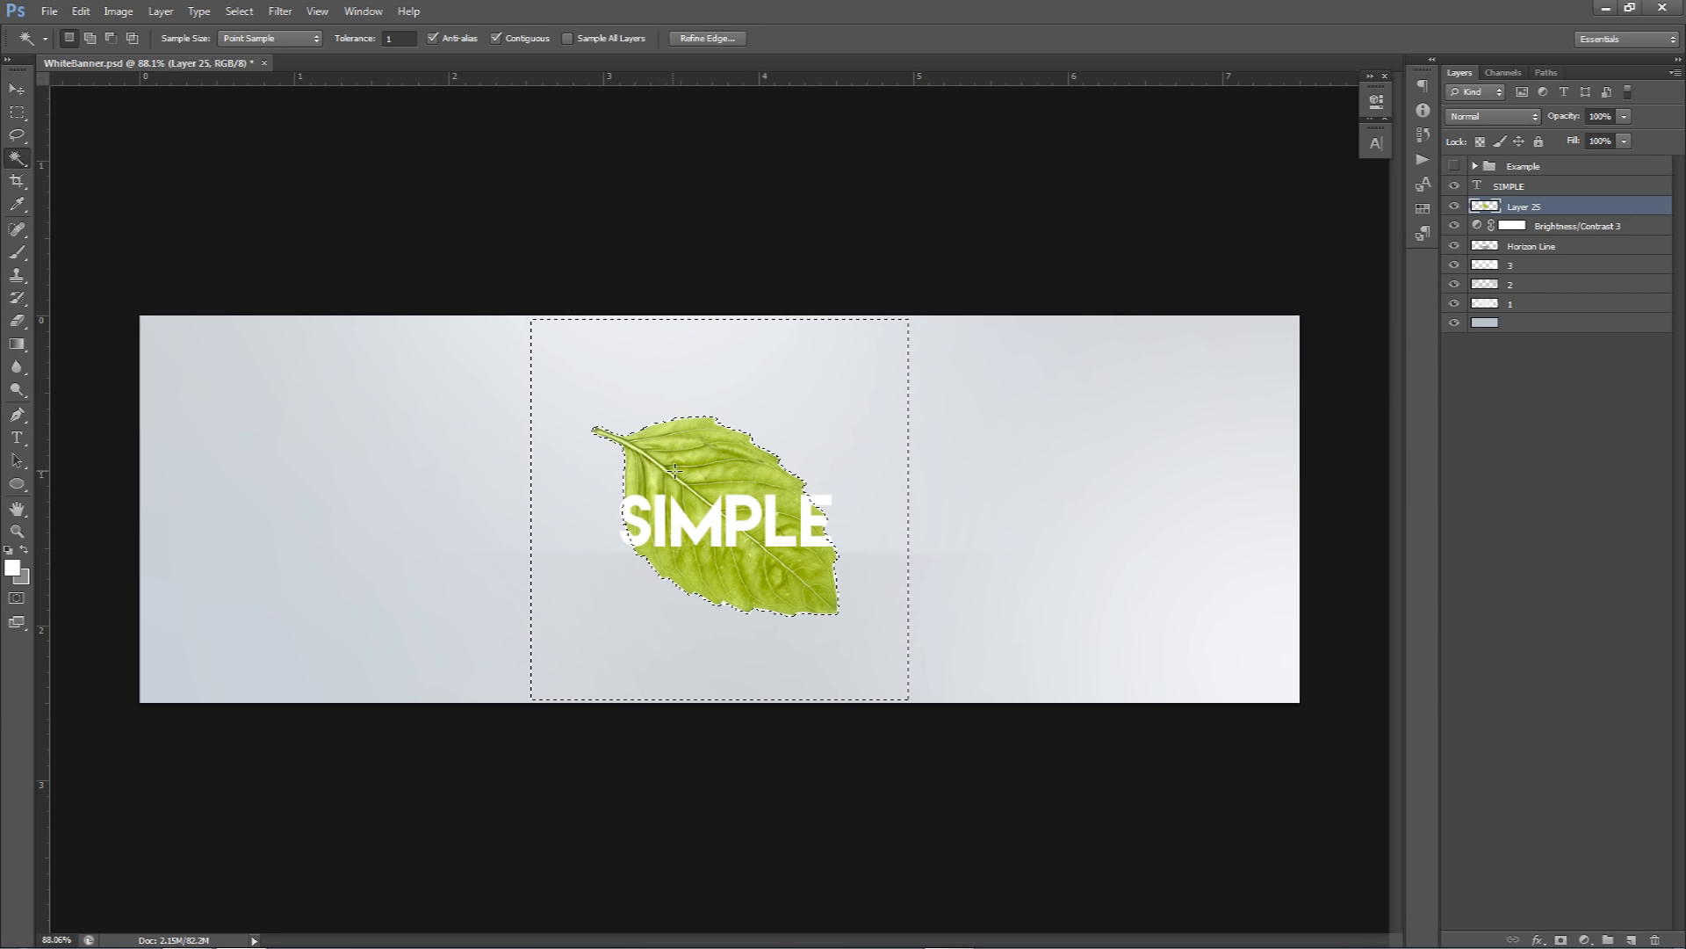
# - Expand the selection slightly into the leaf, delete the white fringe along its edge and deselect
pyautogui.scroll(5, 625, 475)
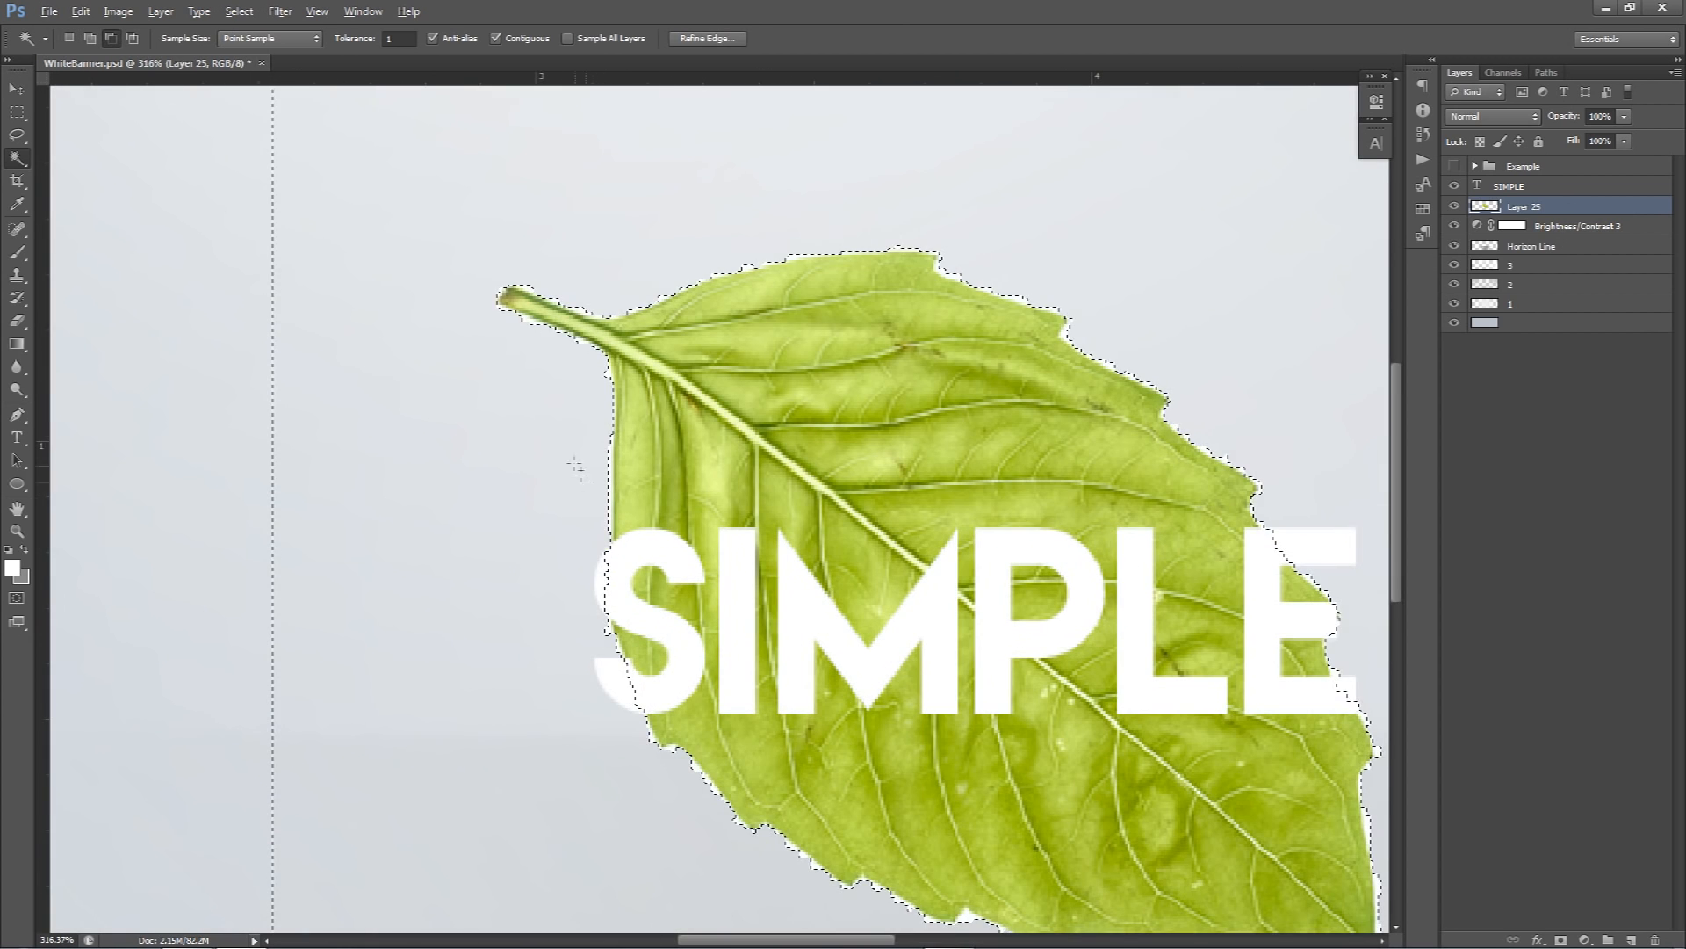
pyautogui.click(238, 11)
pyautogui.moveTo(263, 205)
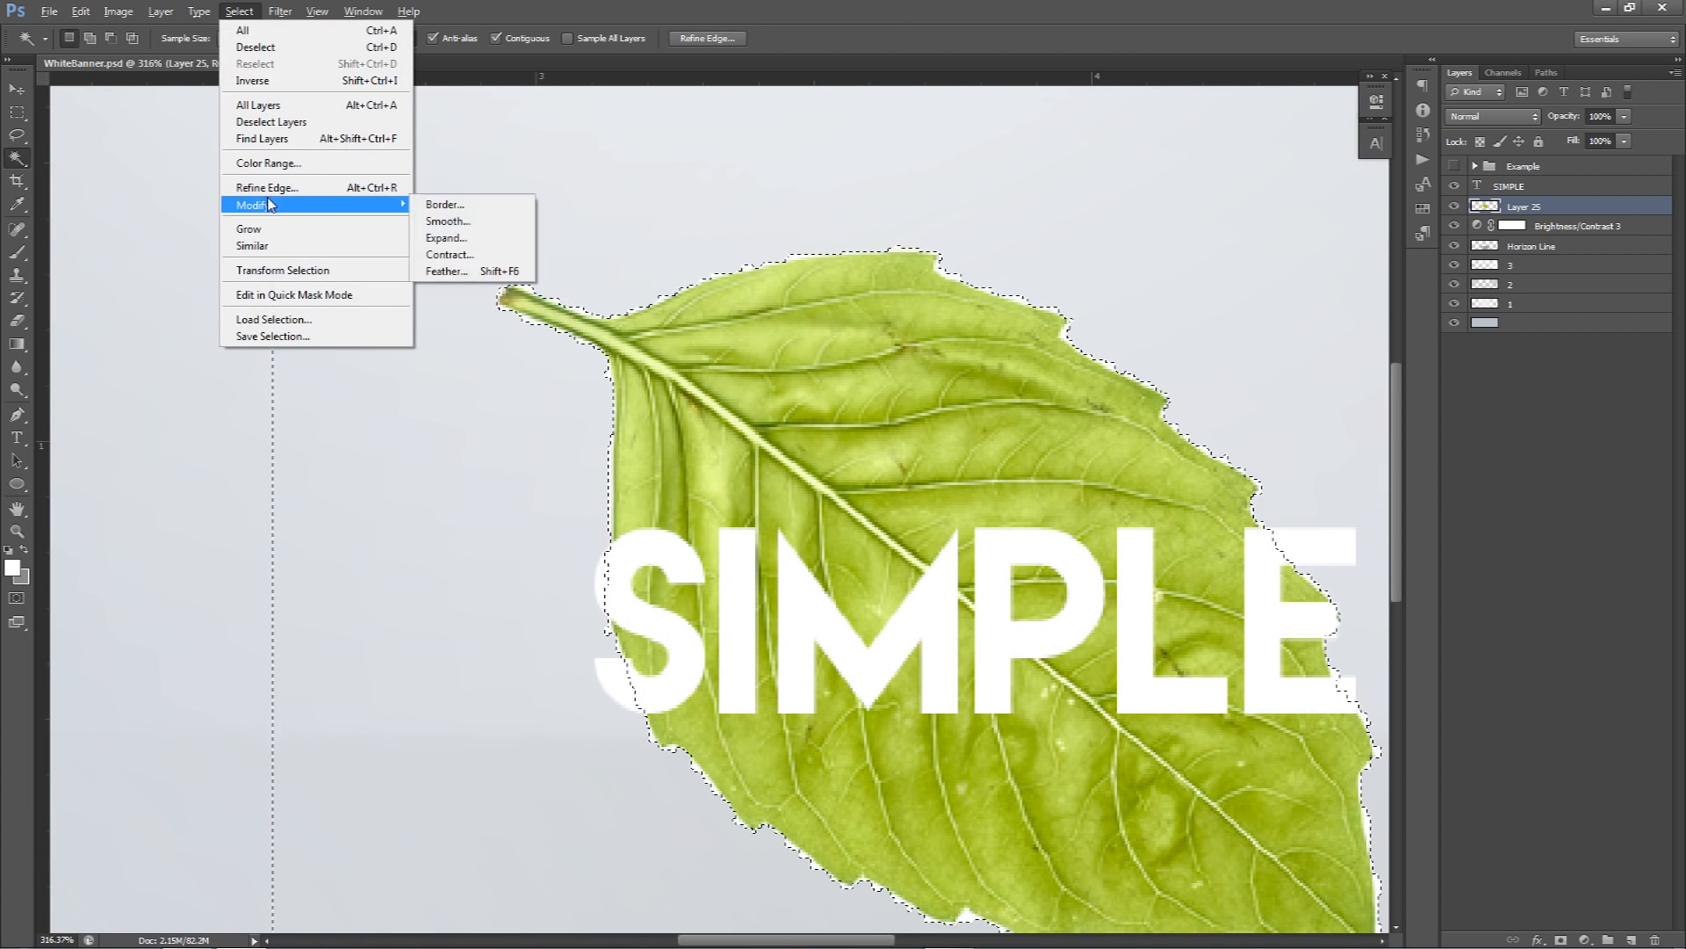
pyautogui.click(448, 240)
pyautogui.write('1')
pyautogui.press('Return')
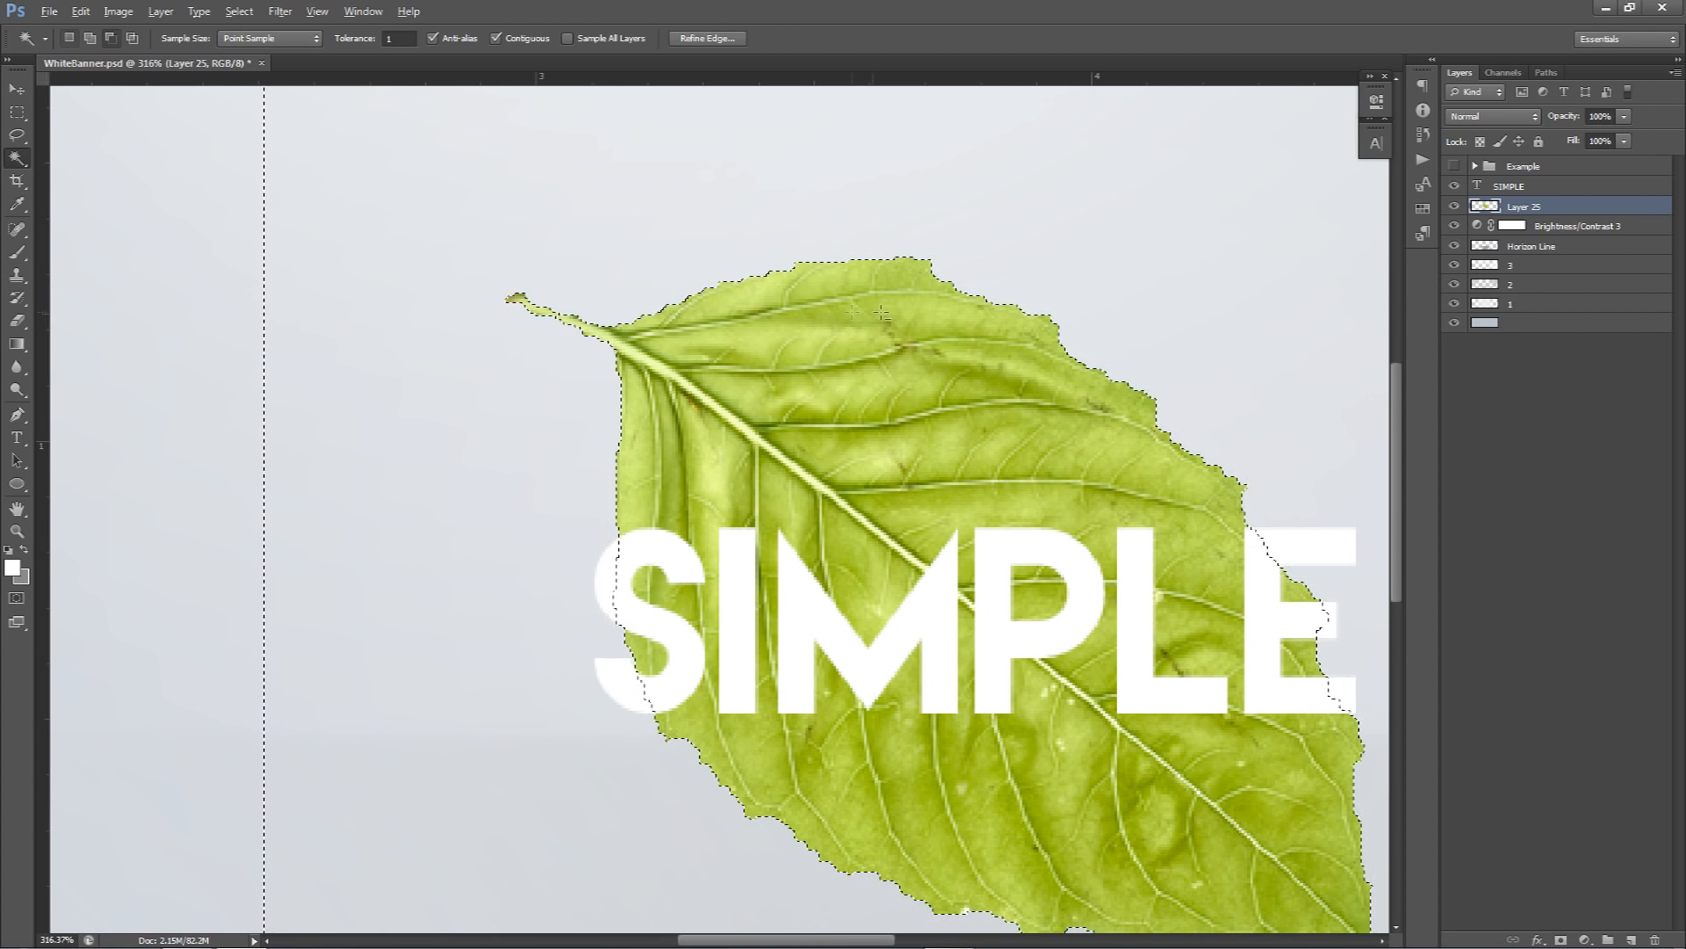
pyautogui.scroll(-4, 852, 312)
pyautogui.scroll(-2, 938, 351)
pyautogui.hotkey('ctrl', 'd')
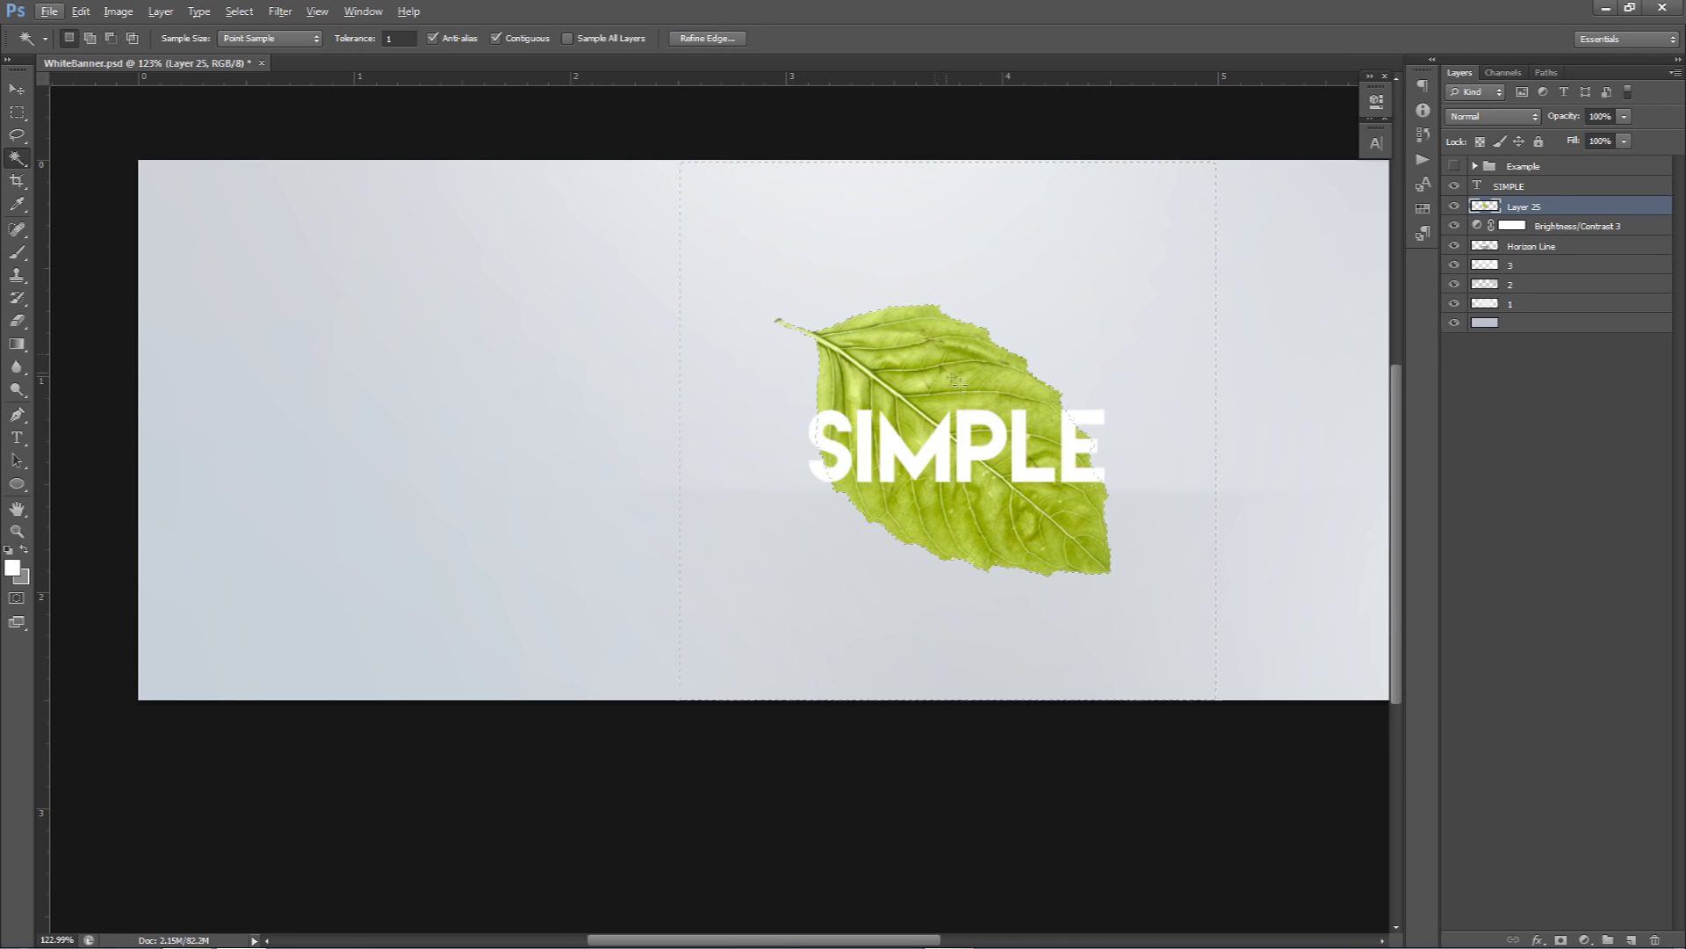
# - Scale the SIMPLE text down slightly to fit across the leaf and nudge it to the left
pyautogui.press('v')
pyautogui.hotkey('ctrl', '0')
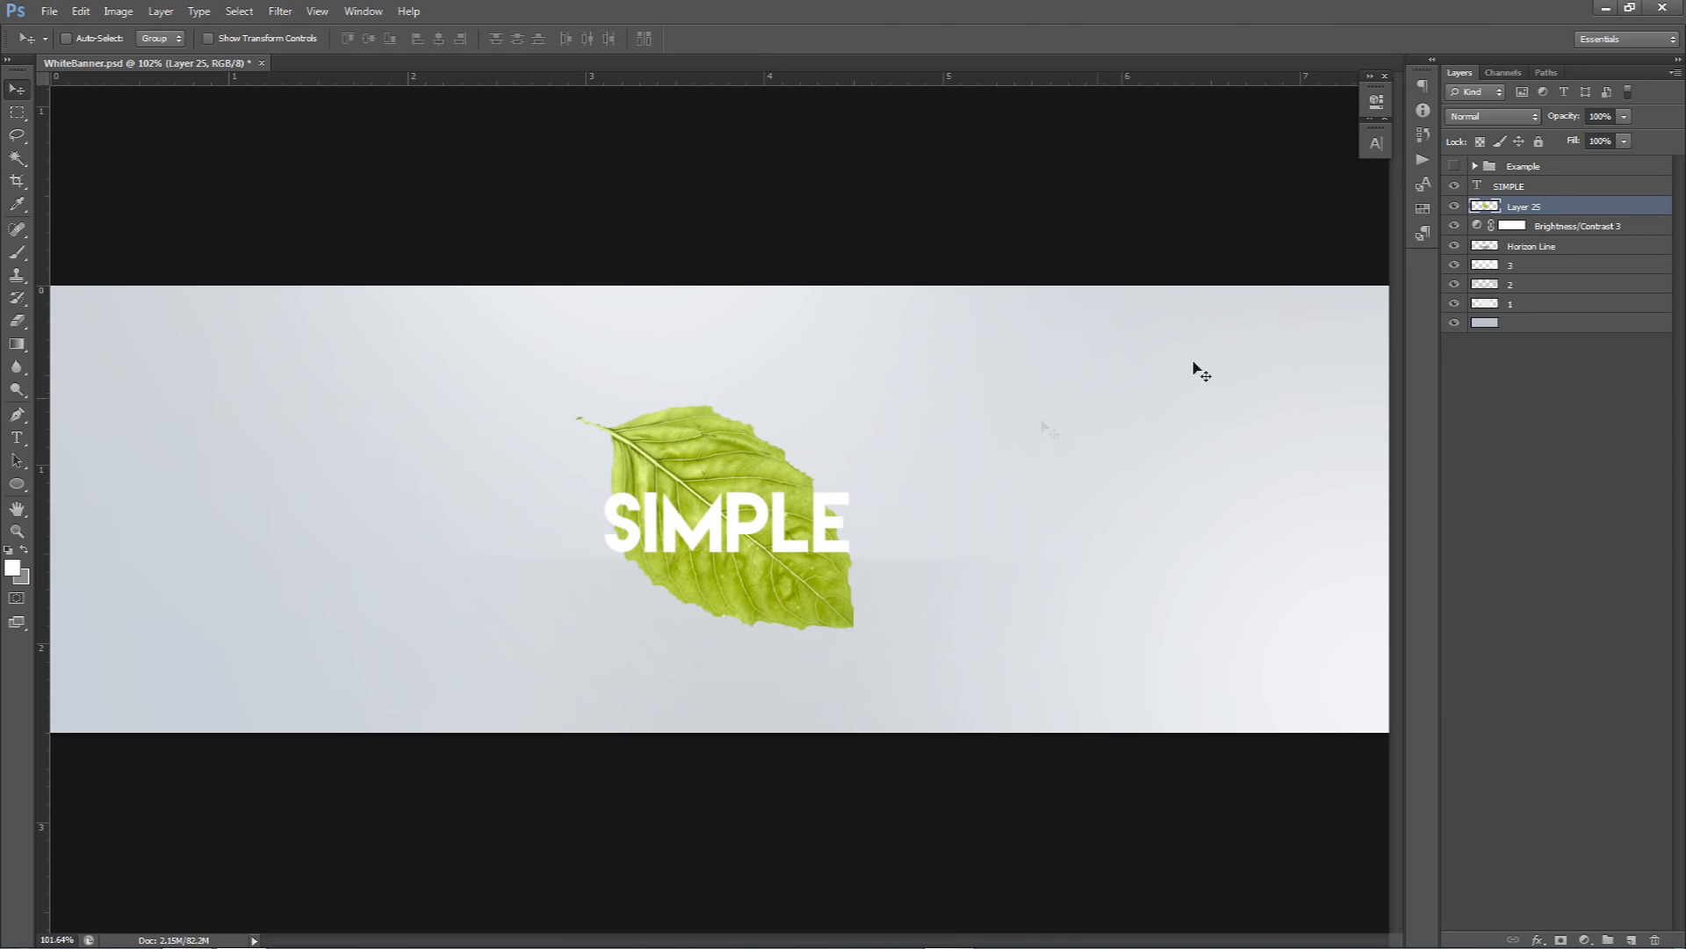
pyautogui.click(1493, 188)
pyautogui.hotkey('ctrl', 't')
pyautogui.moveTo(859, 482); pyautogui.dragTo(888, 506)
pyautogui.press('Return')
pyautogui.press('Left')
pyautogui.press('Left')
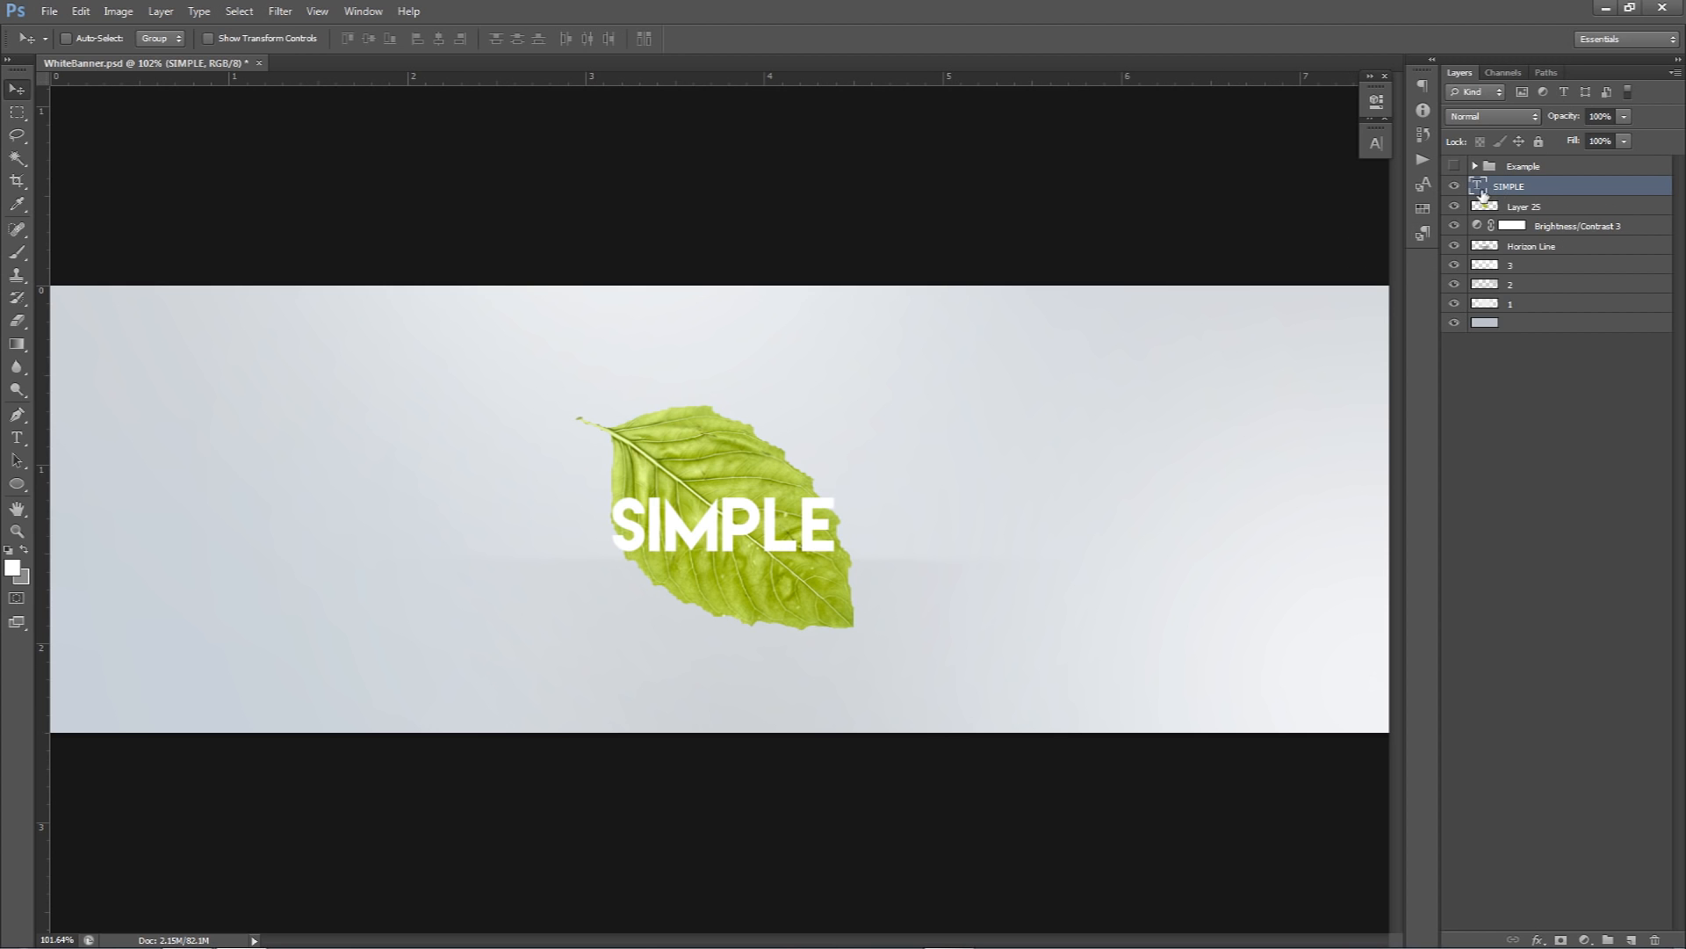
# - On a new layer above the SIMPLE text, select a rectangle closely framing the word, fill it with gray and deselect
pyautogui.click(1453, 167)
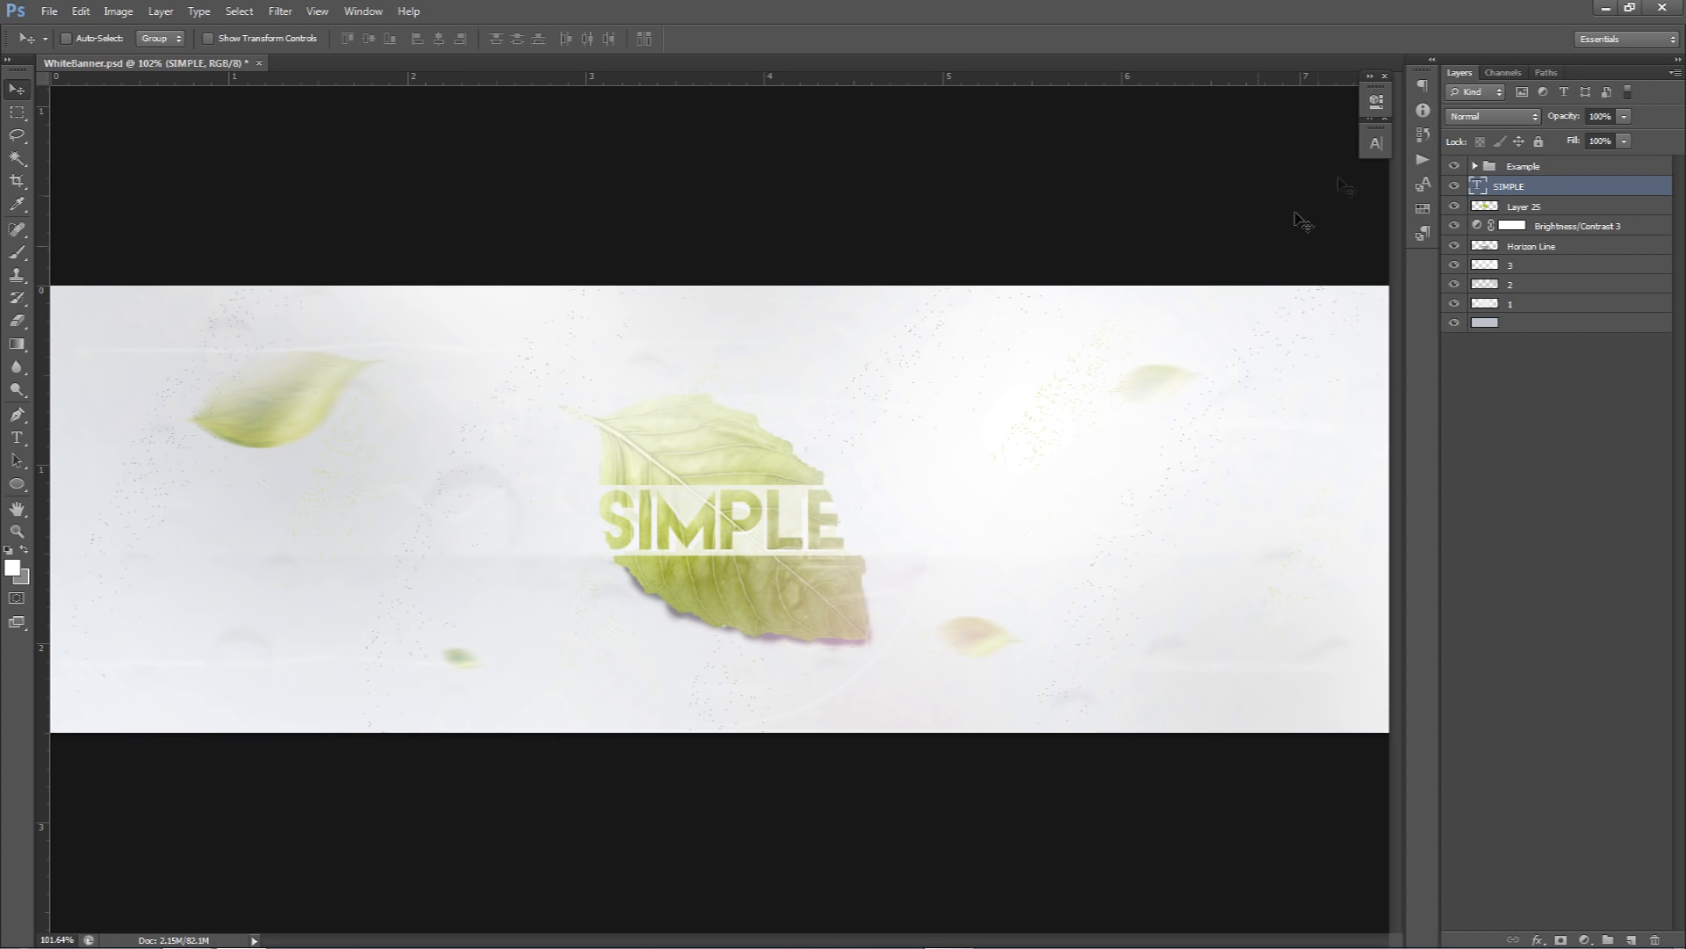
pyautogui.click(1453, 166)
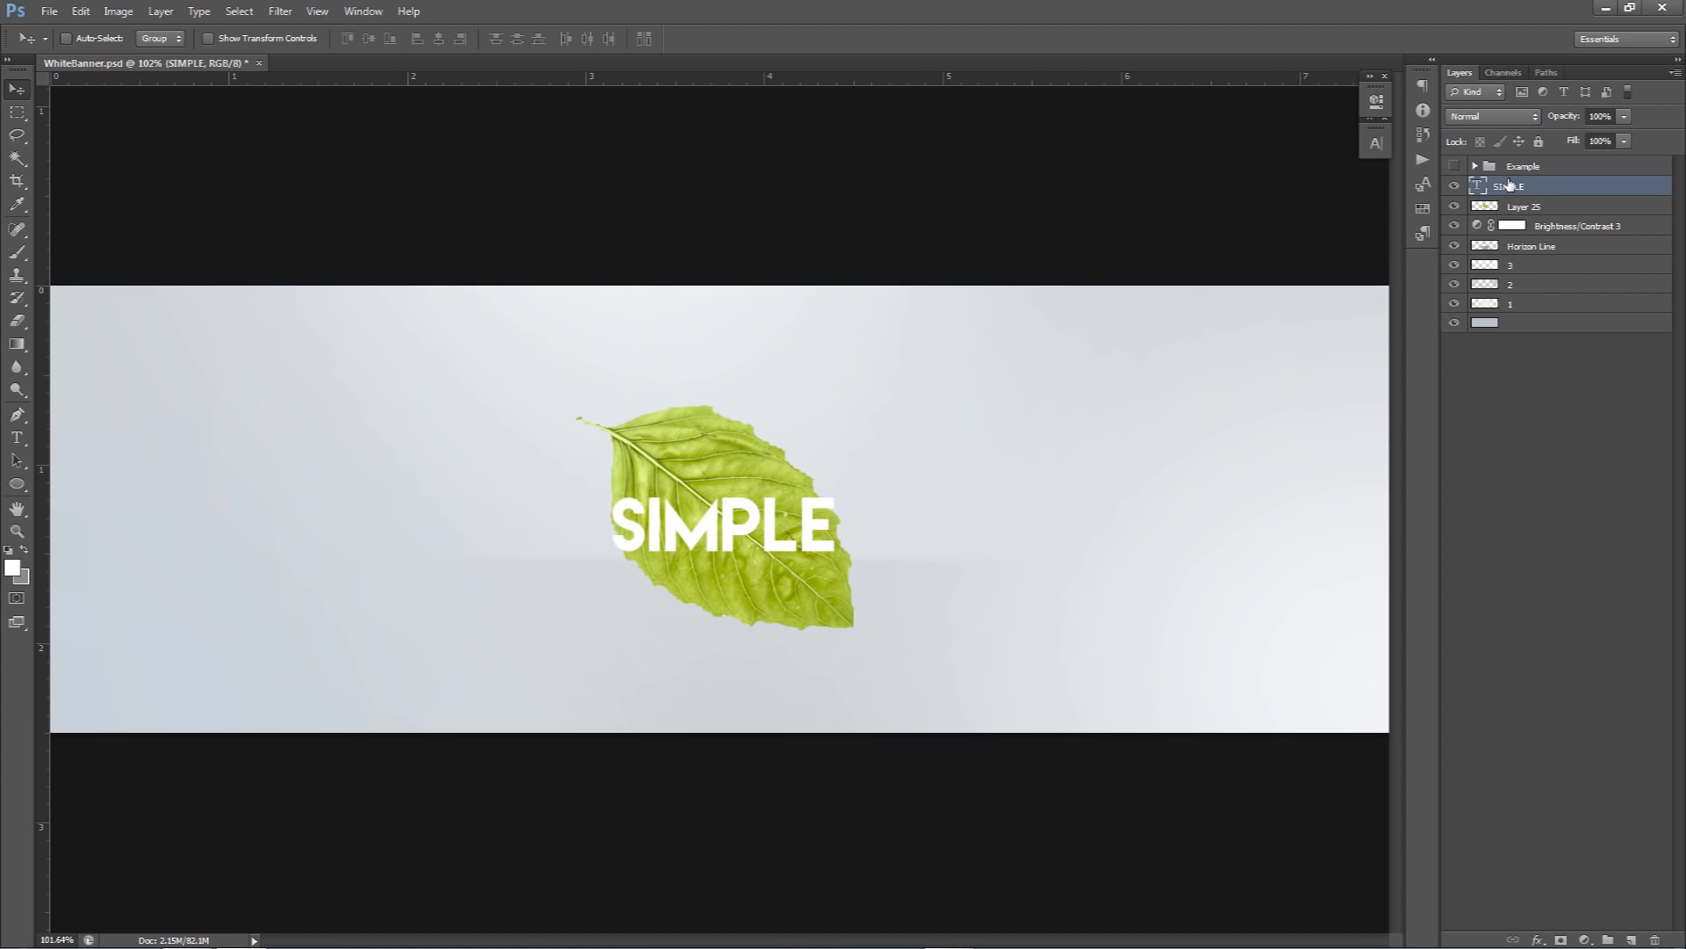
pyautogui.press('m')
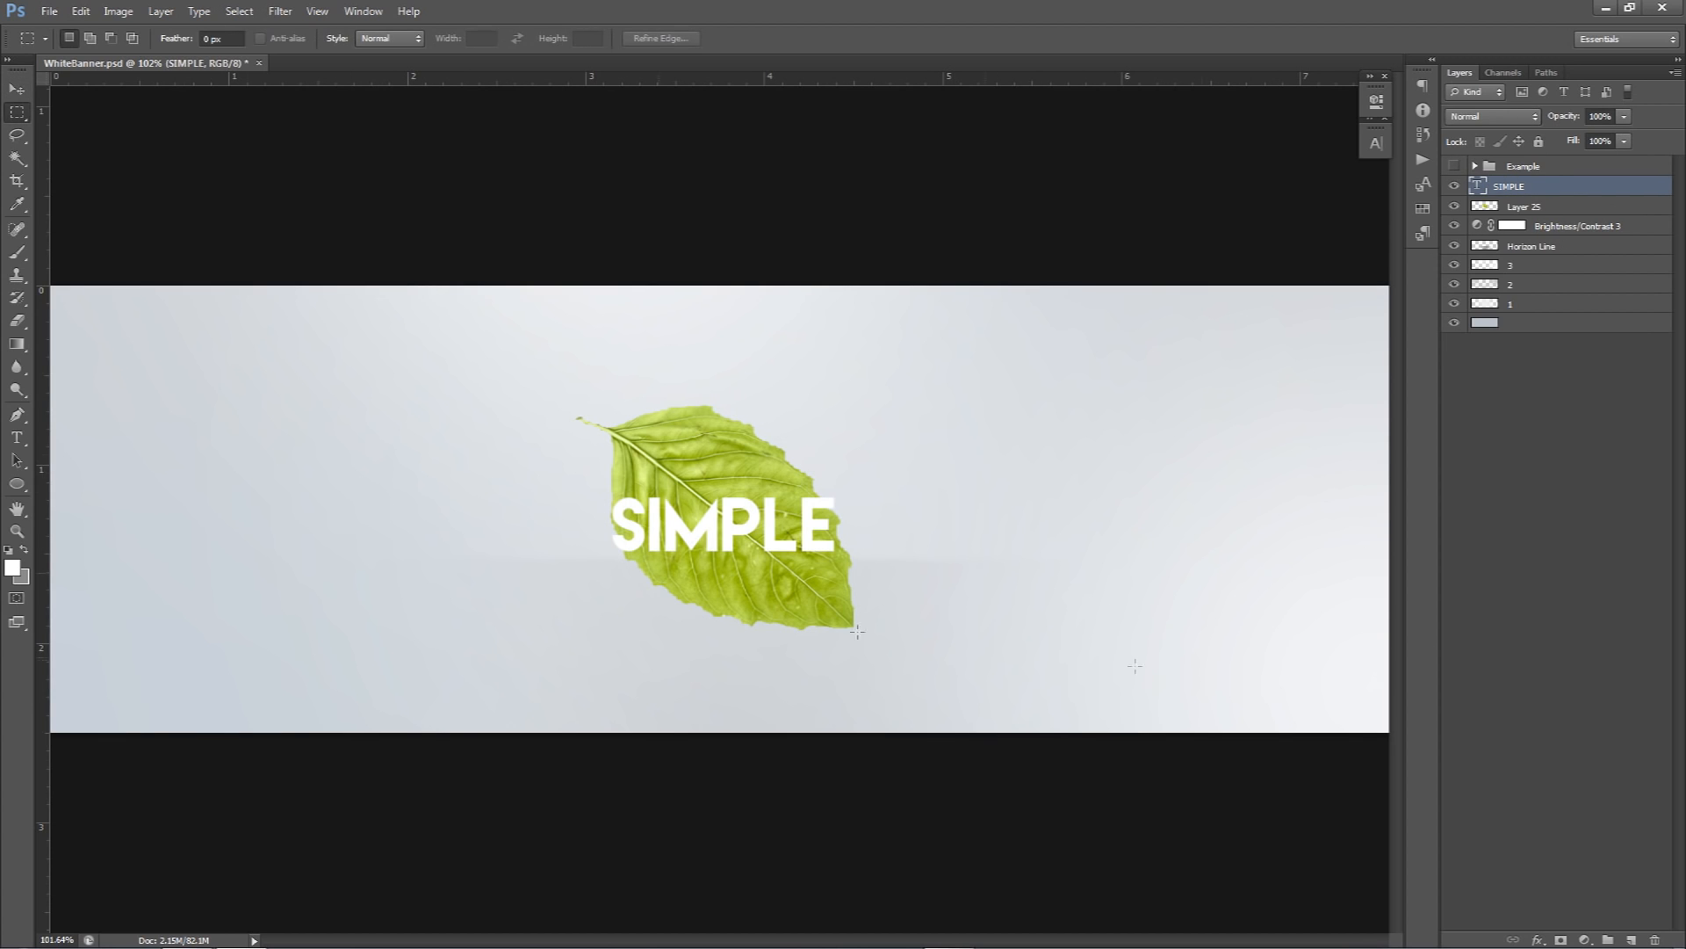
pyautogui.click(1634, 935)
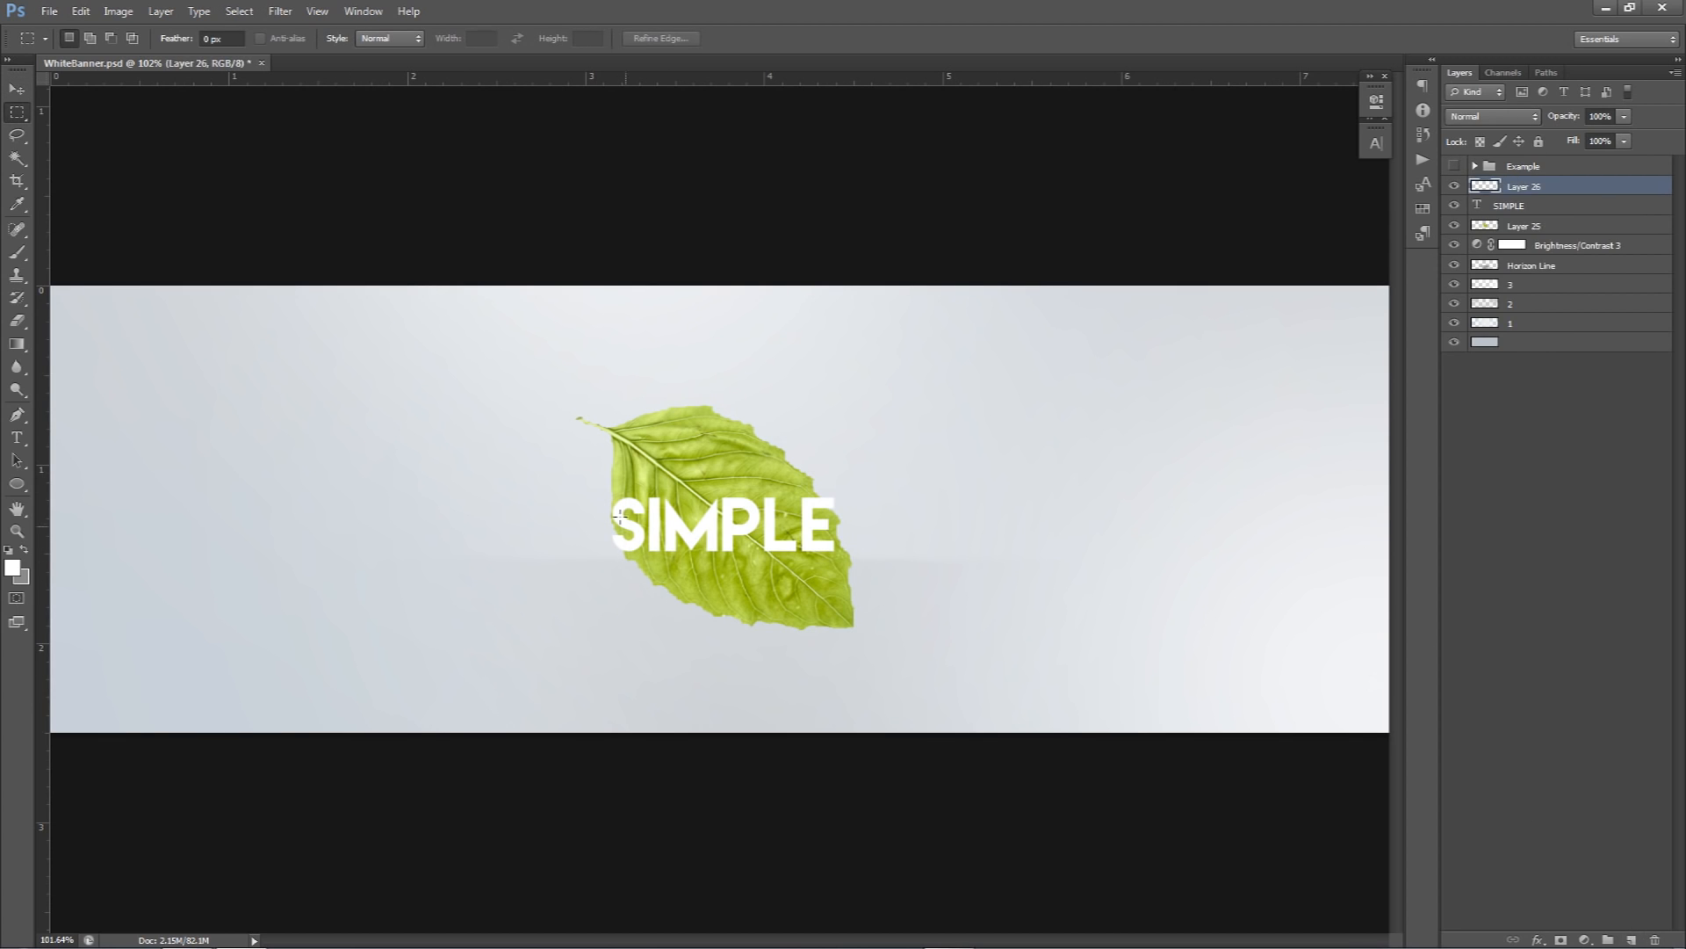
pyautogui.moveTo(596, 498); pyautogui.dragTo(852, 557)
pyautogui.press('Up')
pyautogui.press('Up')
pyautogui.press('Up')
pyautogui.press('Up')
pyautogui.press('Down')
pyautogui.press('Right')
pyautogui.hotkey('ctrl', 'BackSpace')
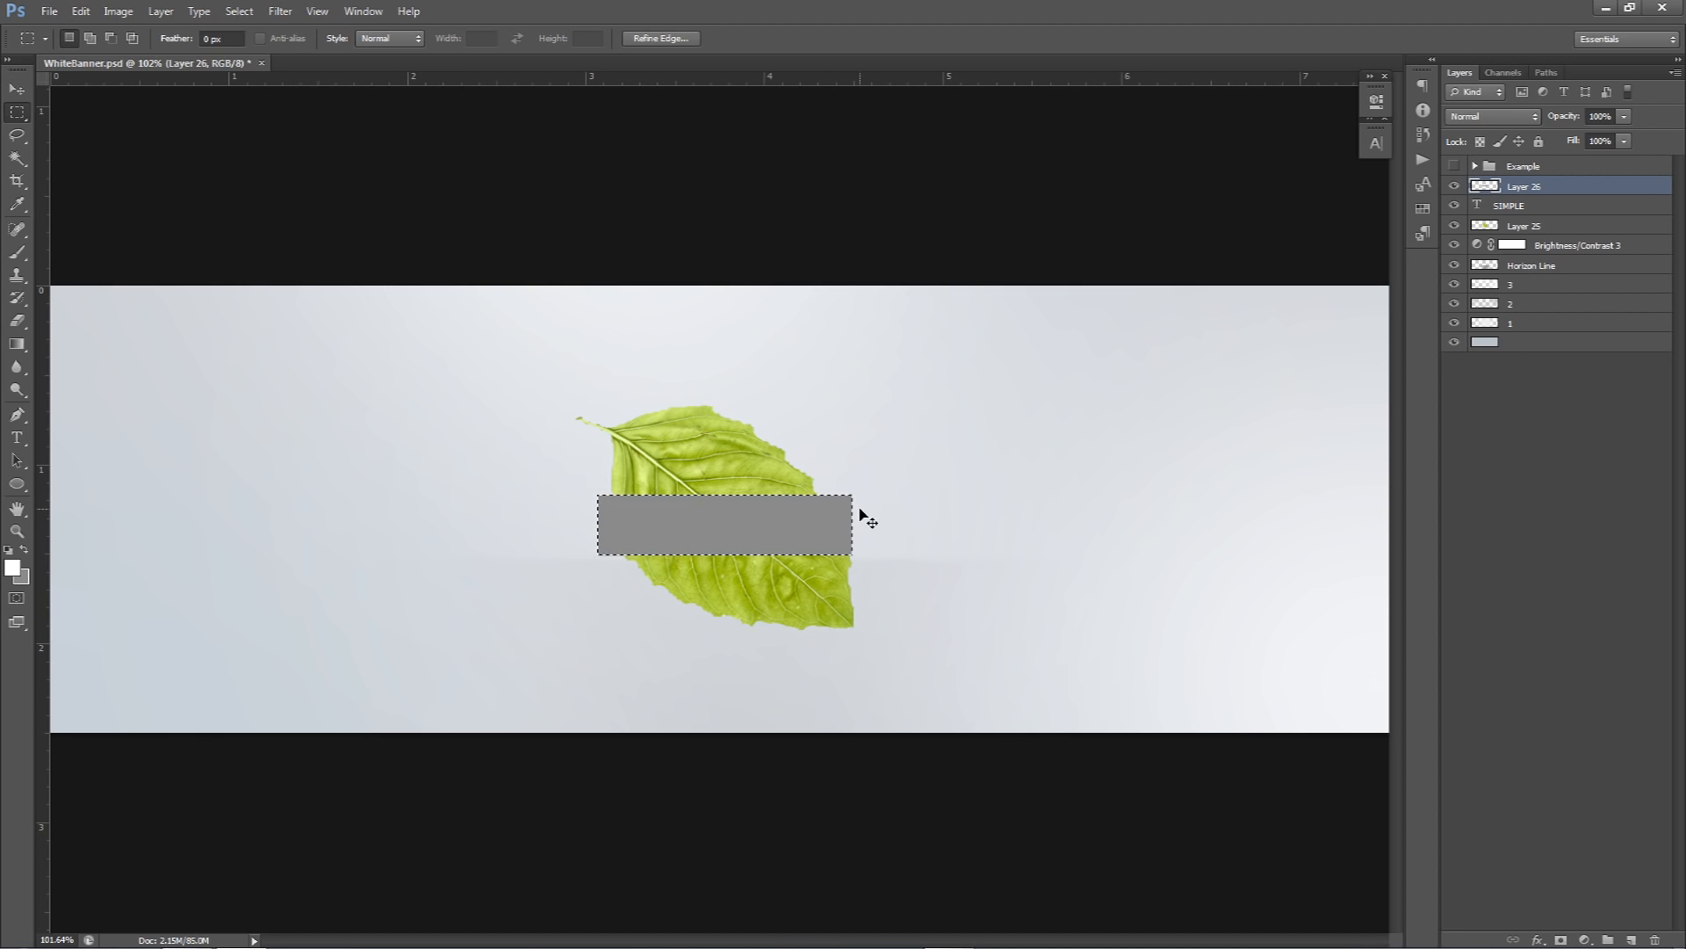
pyautogui.hotkey('ctrl', 'd')
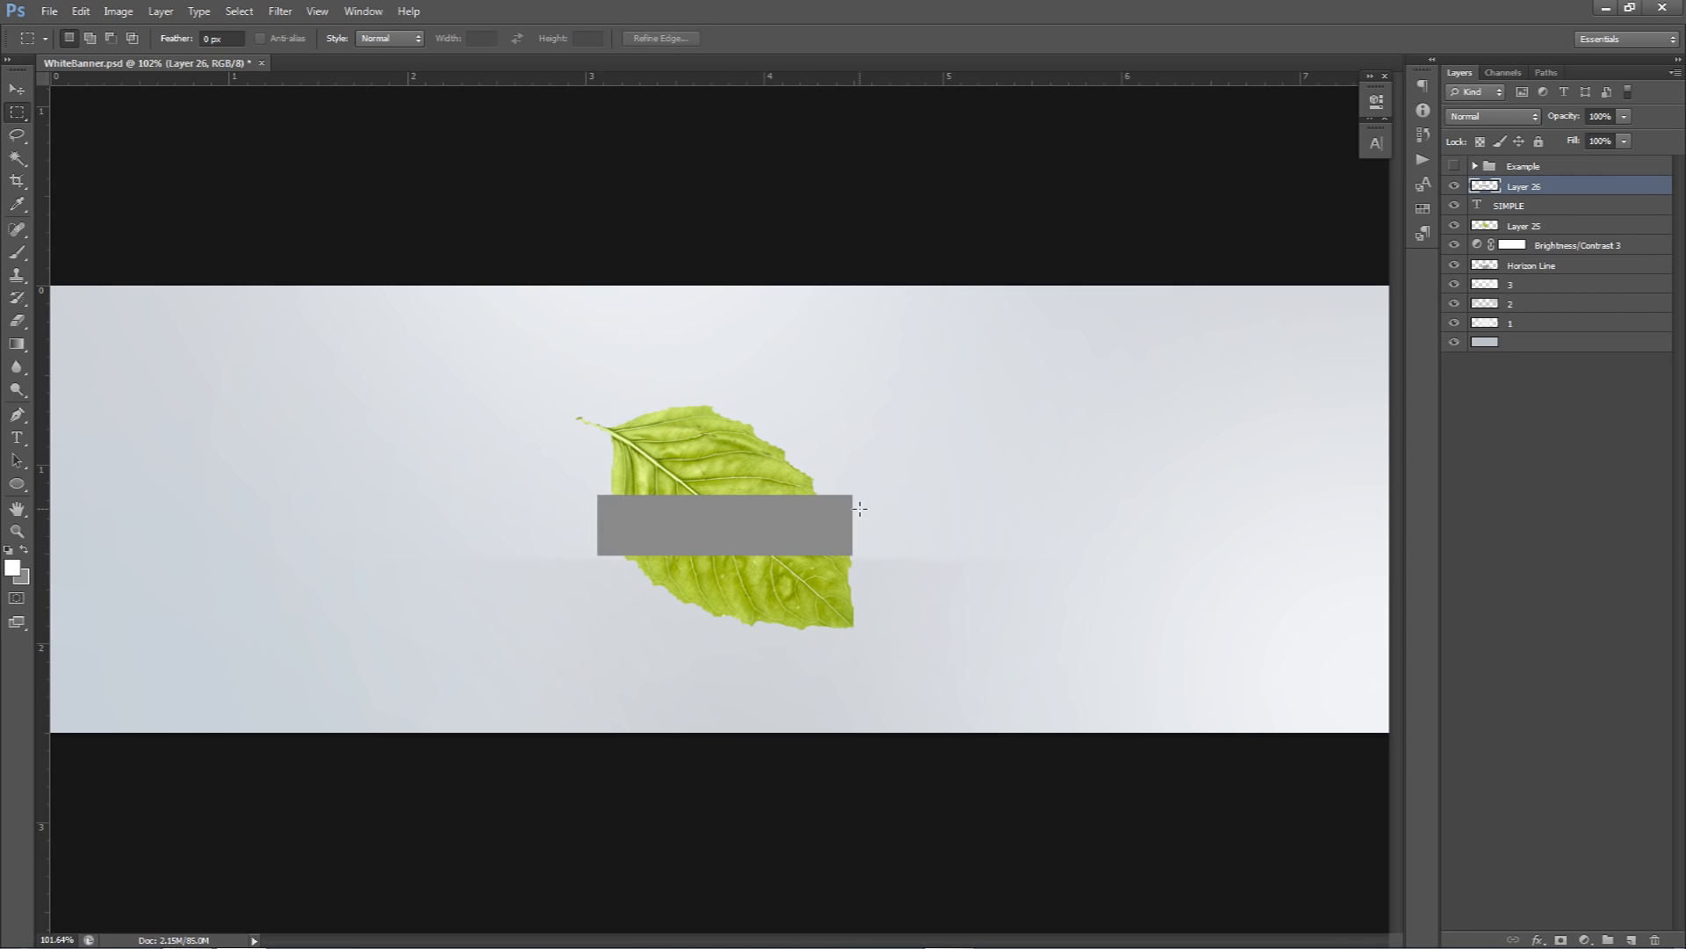
# - Cut the SIMPLE letter shapes out of the gray bar, hide the text layer and deselect
pyautogui.keyDown('ctrl'); pyautogui.click(1478, 208); pyautogui.keyUp('ctrl')
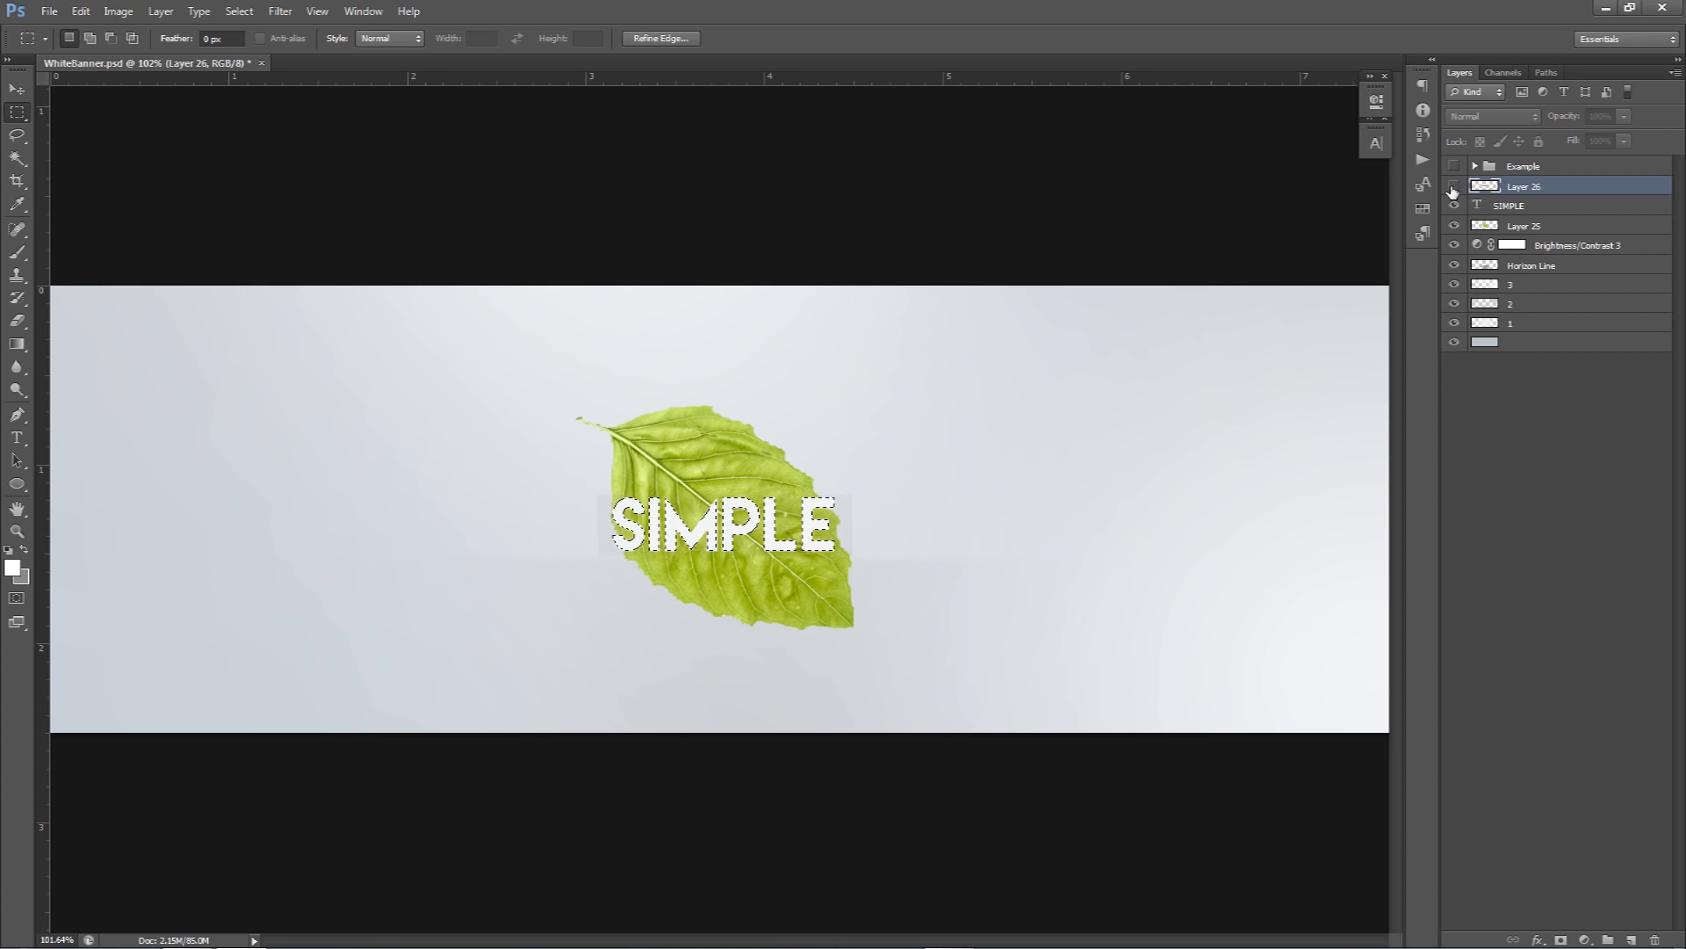
pyautogui.press('Delete')
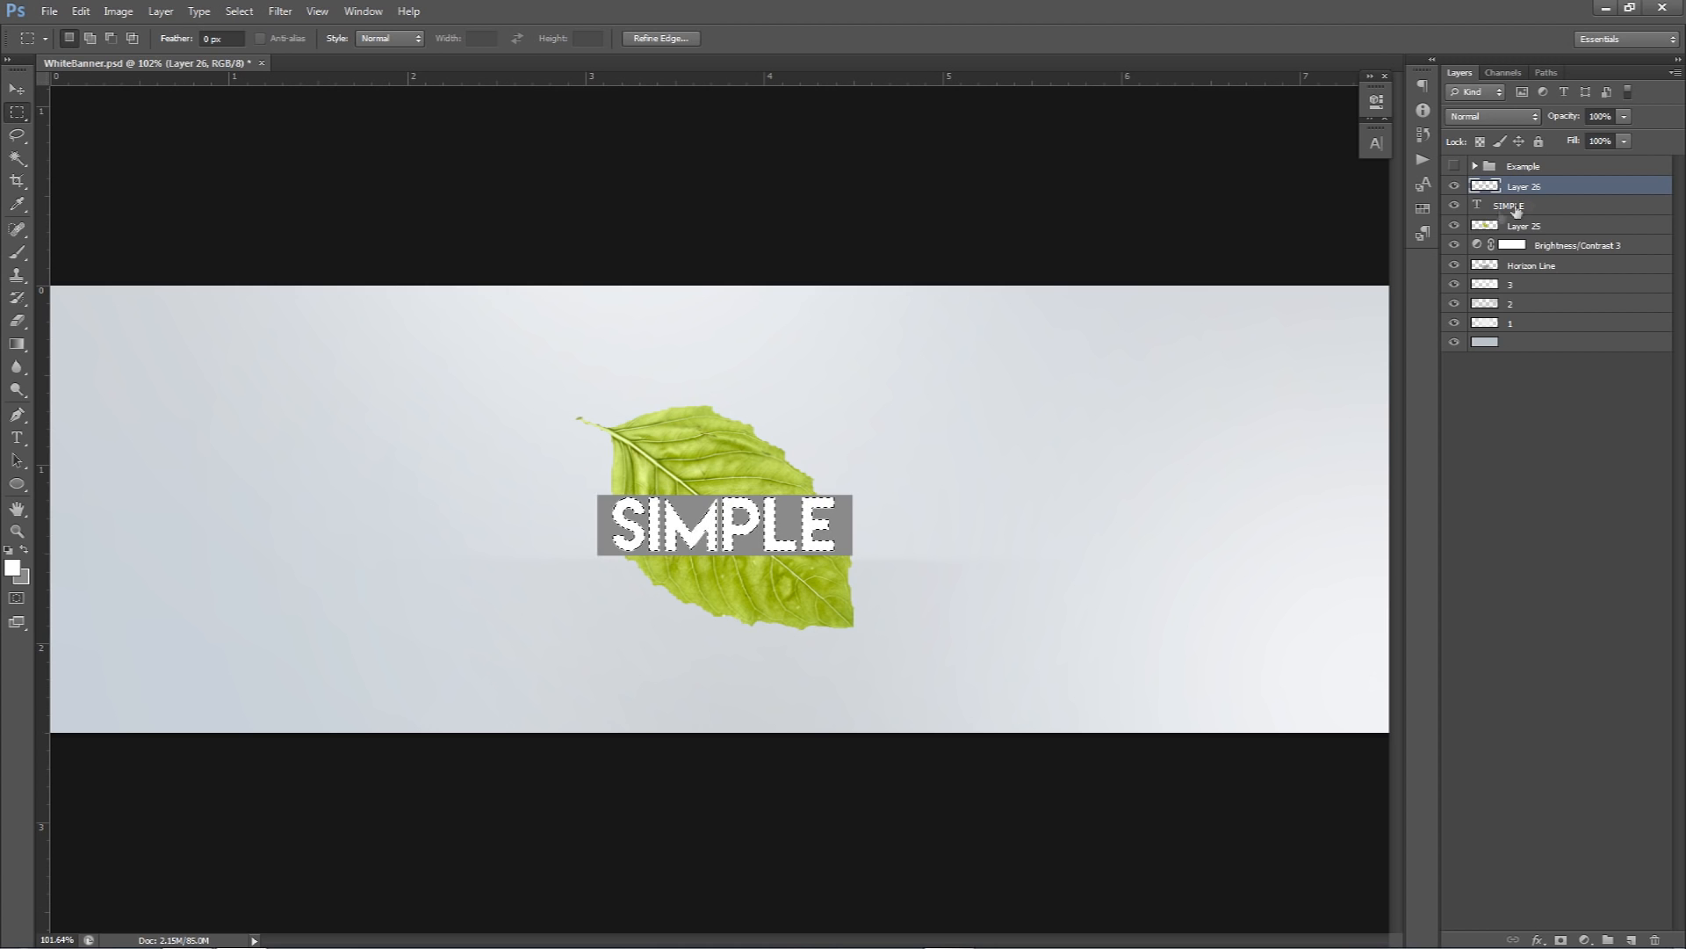
pyautogui.click(1470, 206)
pyautogui.click(1455, 205)
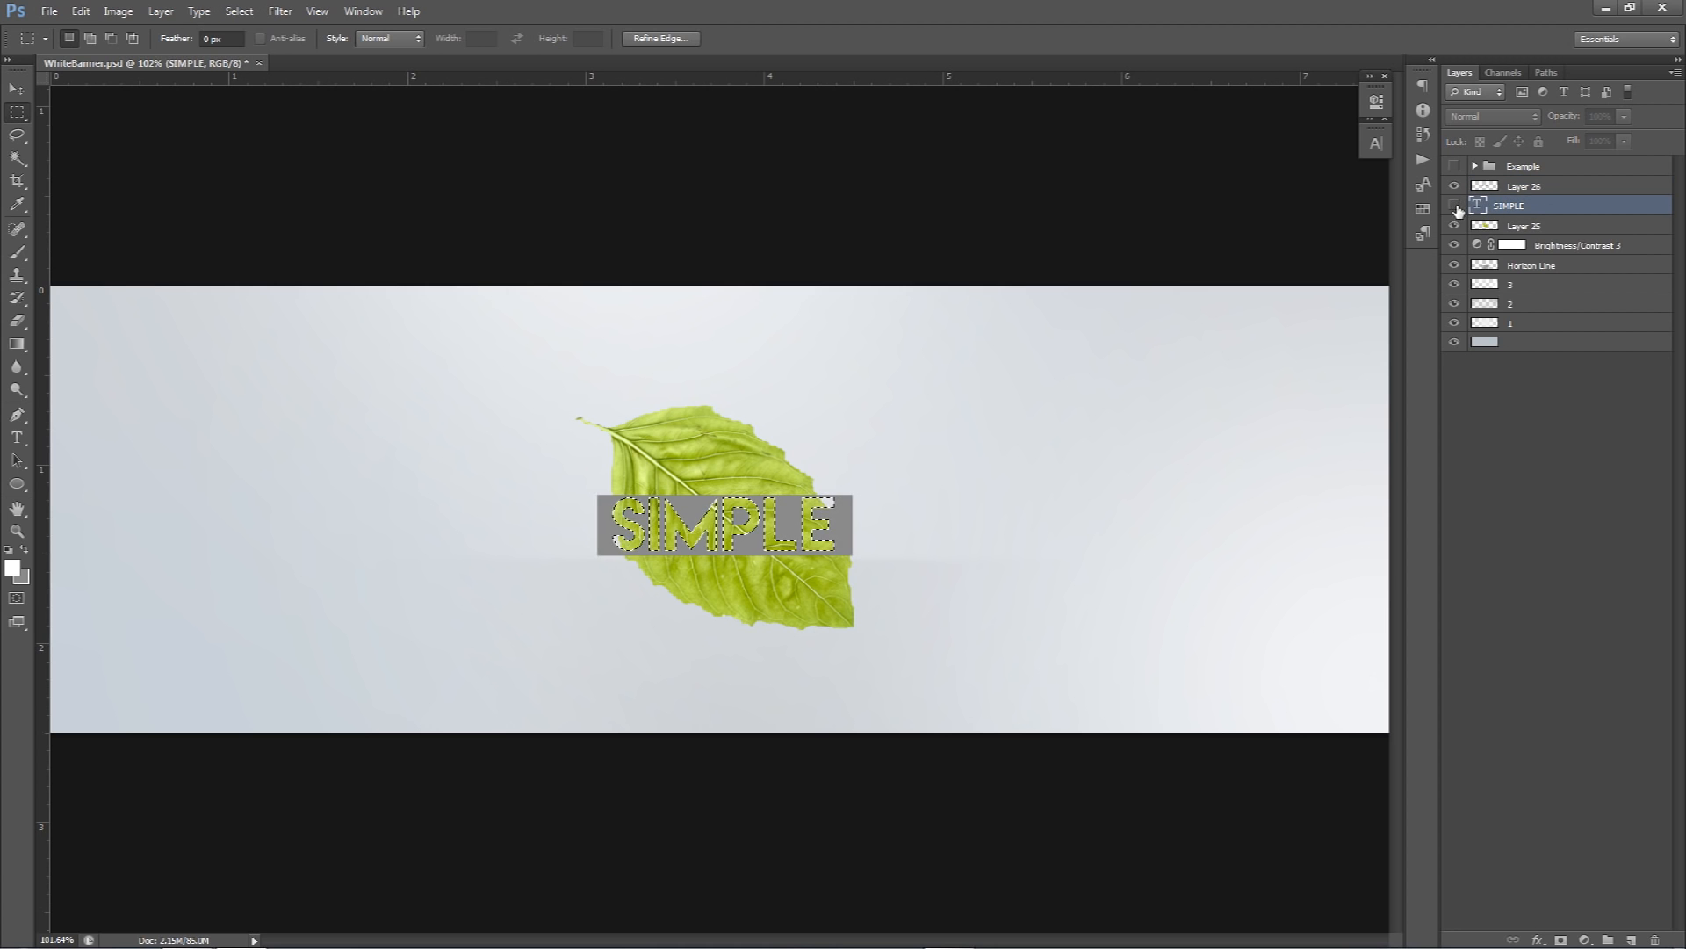
pyautogui.hotkey('ctrl', 'd')
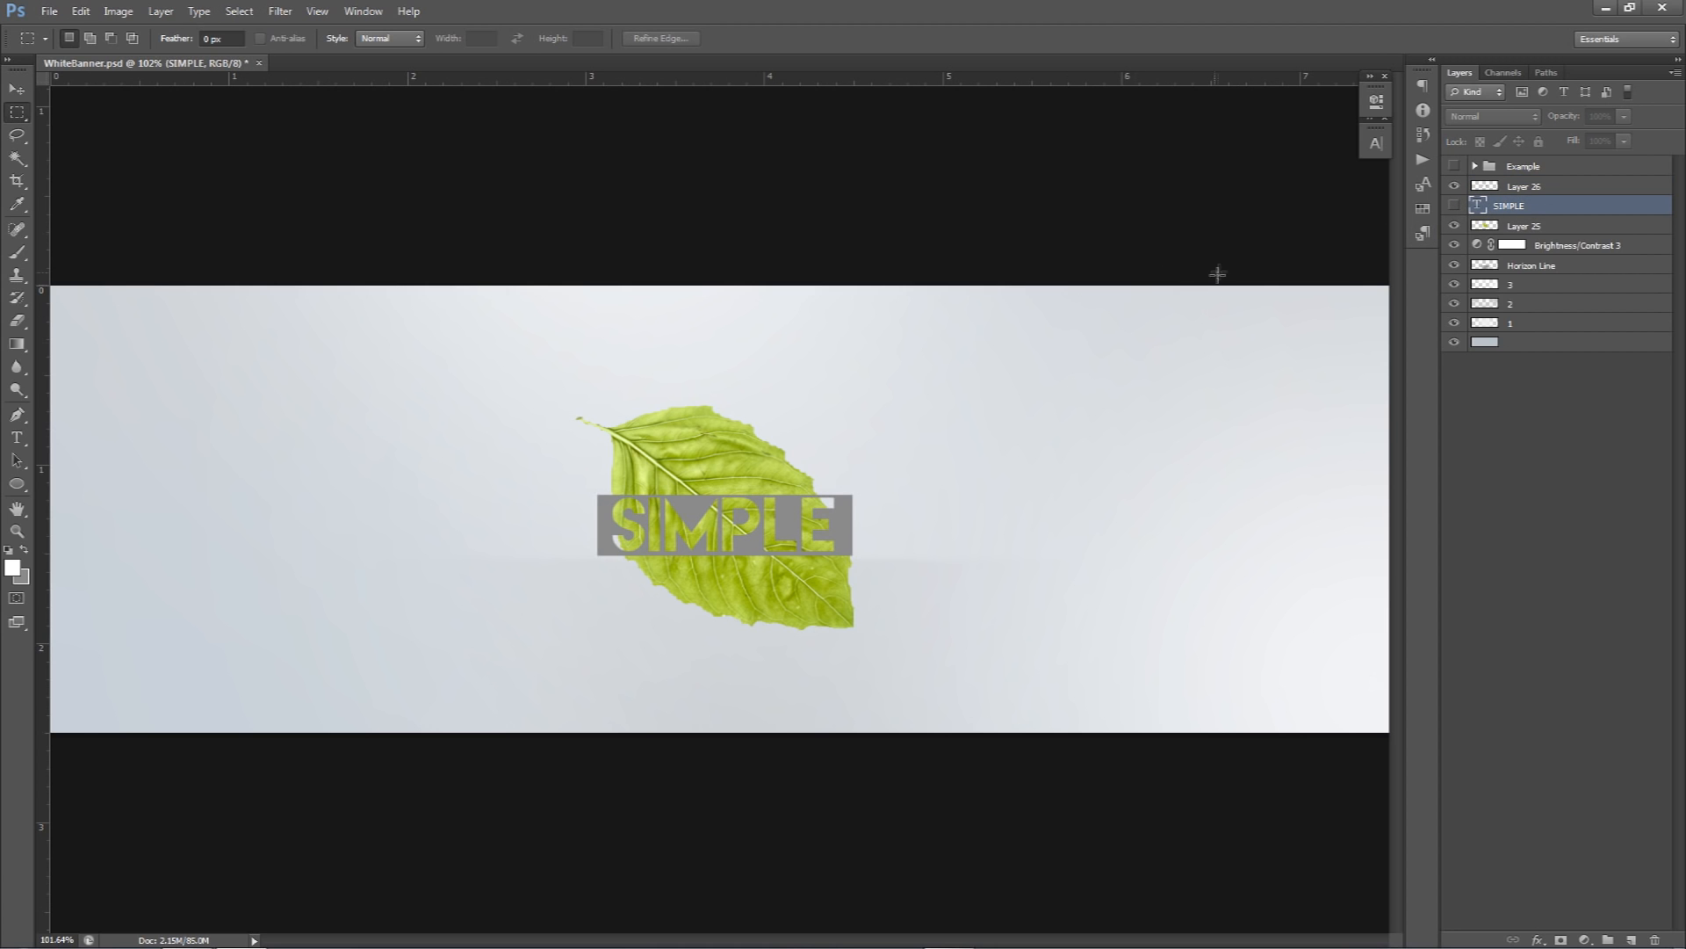
# - Delete the gray bar's shape from the leaf layer so the letters remain in leaf texture, and hide the bar layer
pyautogui.keyDown('ctrl'); pyautogui.click(1484, 188); pyautogui.keyUp('ctrl')
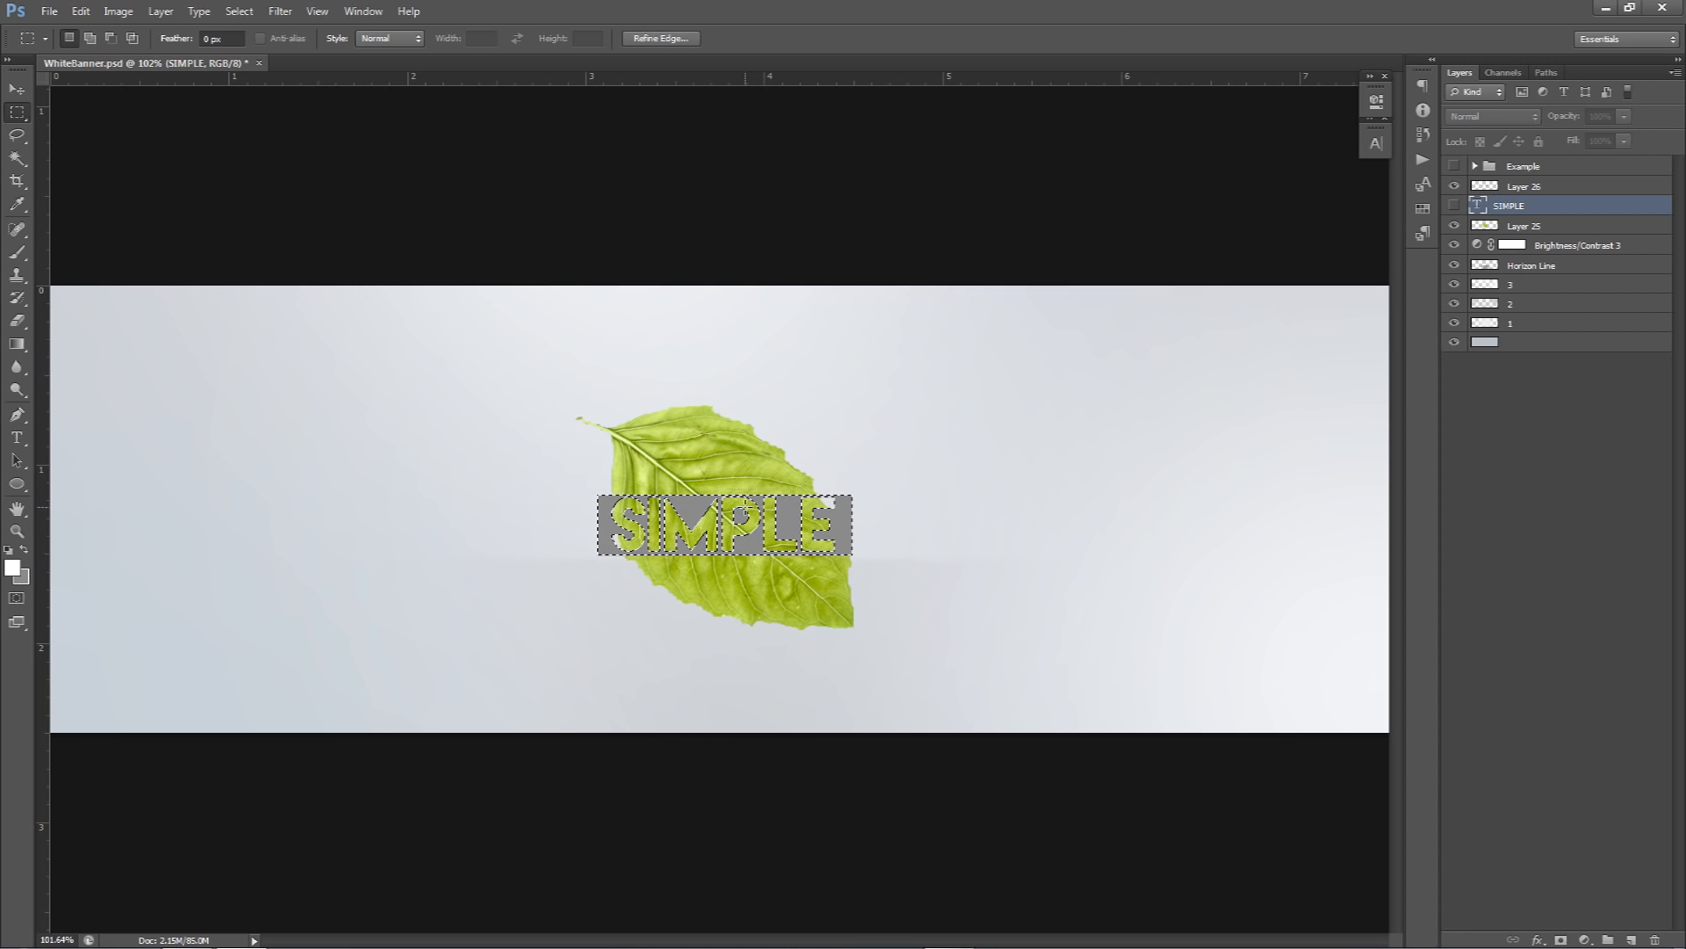
pyautogui.click(1471, 226)
pyautogui.click(1458, 226)
pyautogui.click(1458, 226)
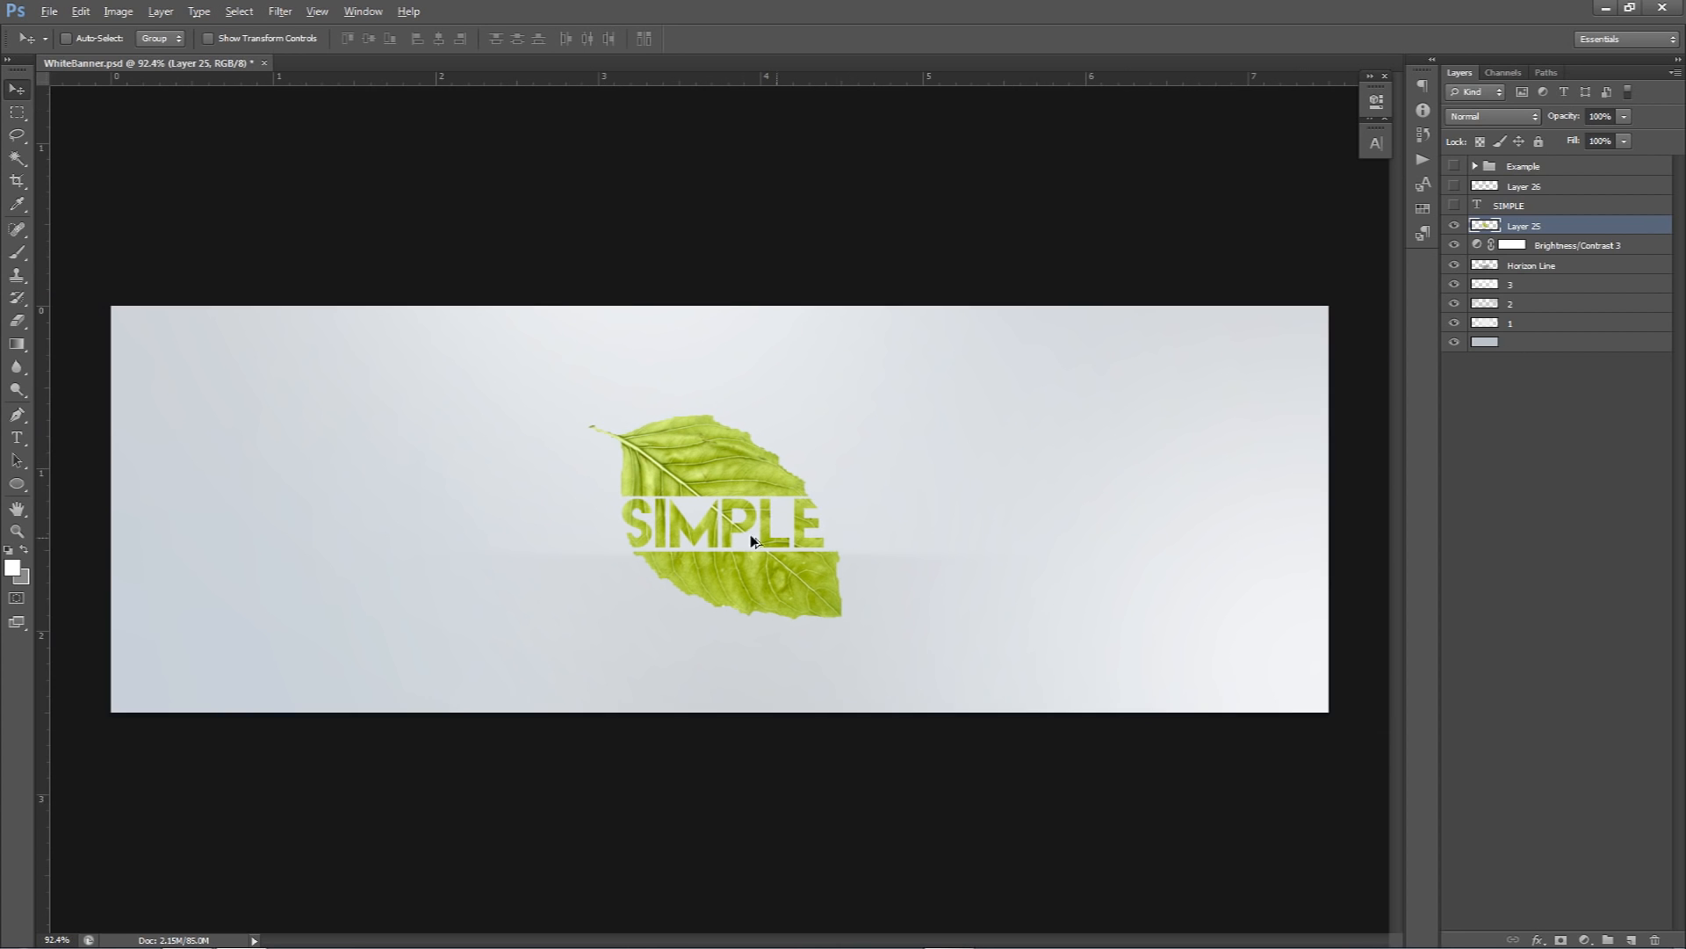
pyautogui.scroll(3, 854, 538)
pyautogui.scroll(3, 869, 538)
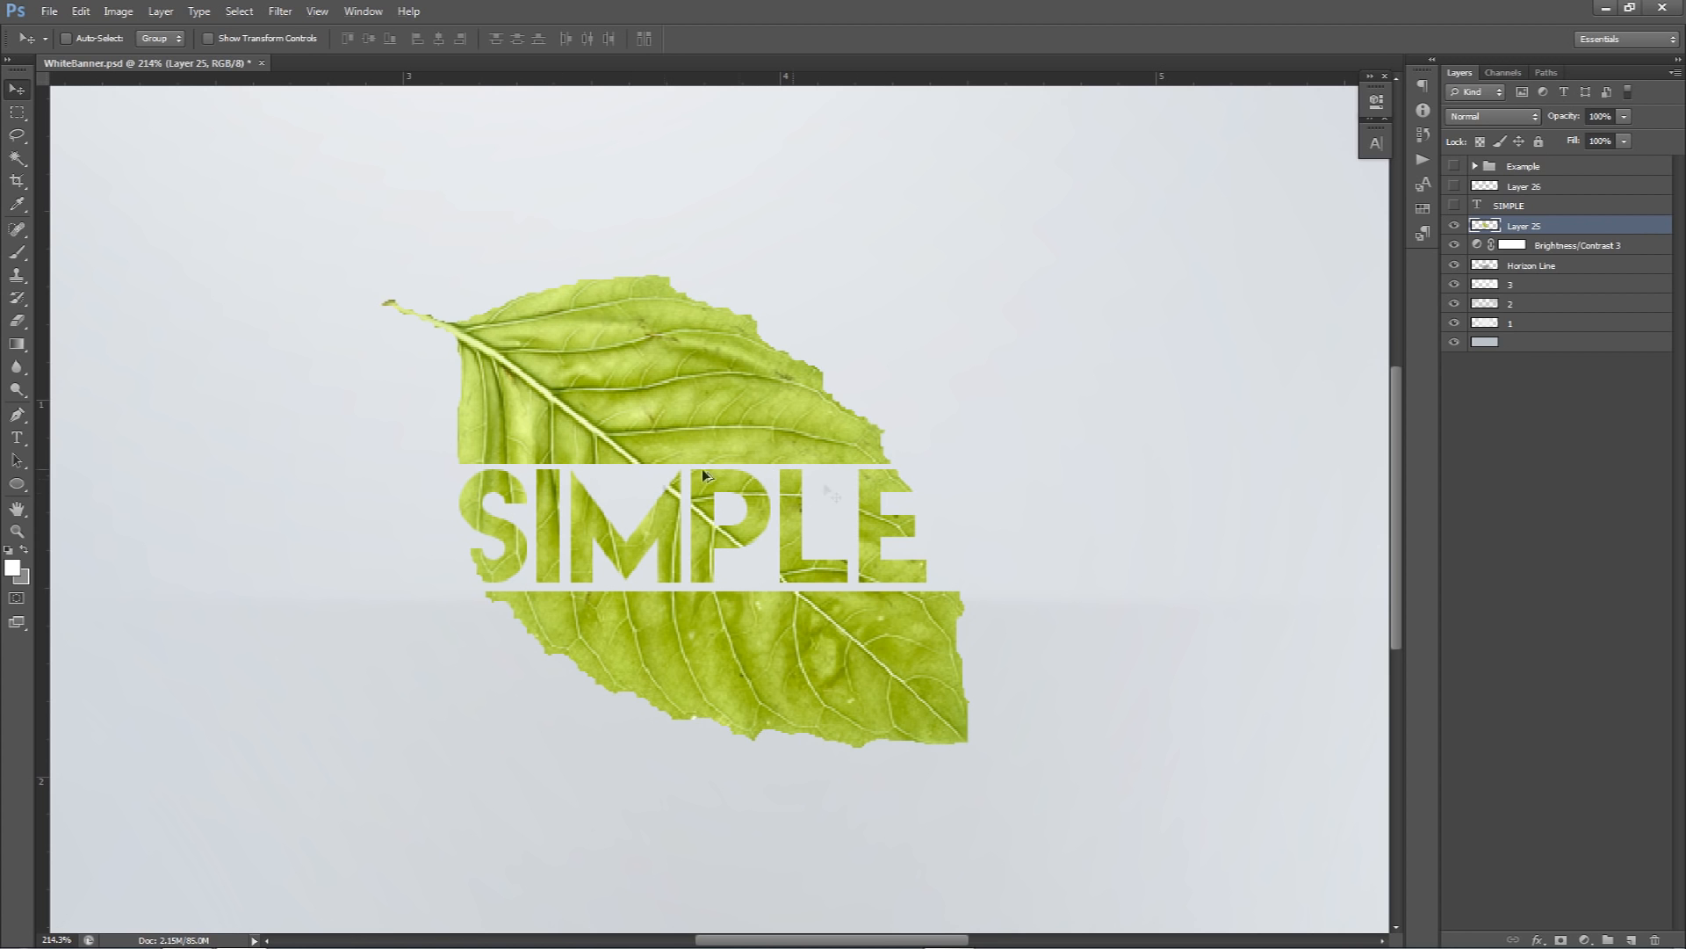
pyautogui.scroll(-5, 721, 478)
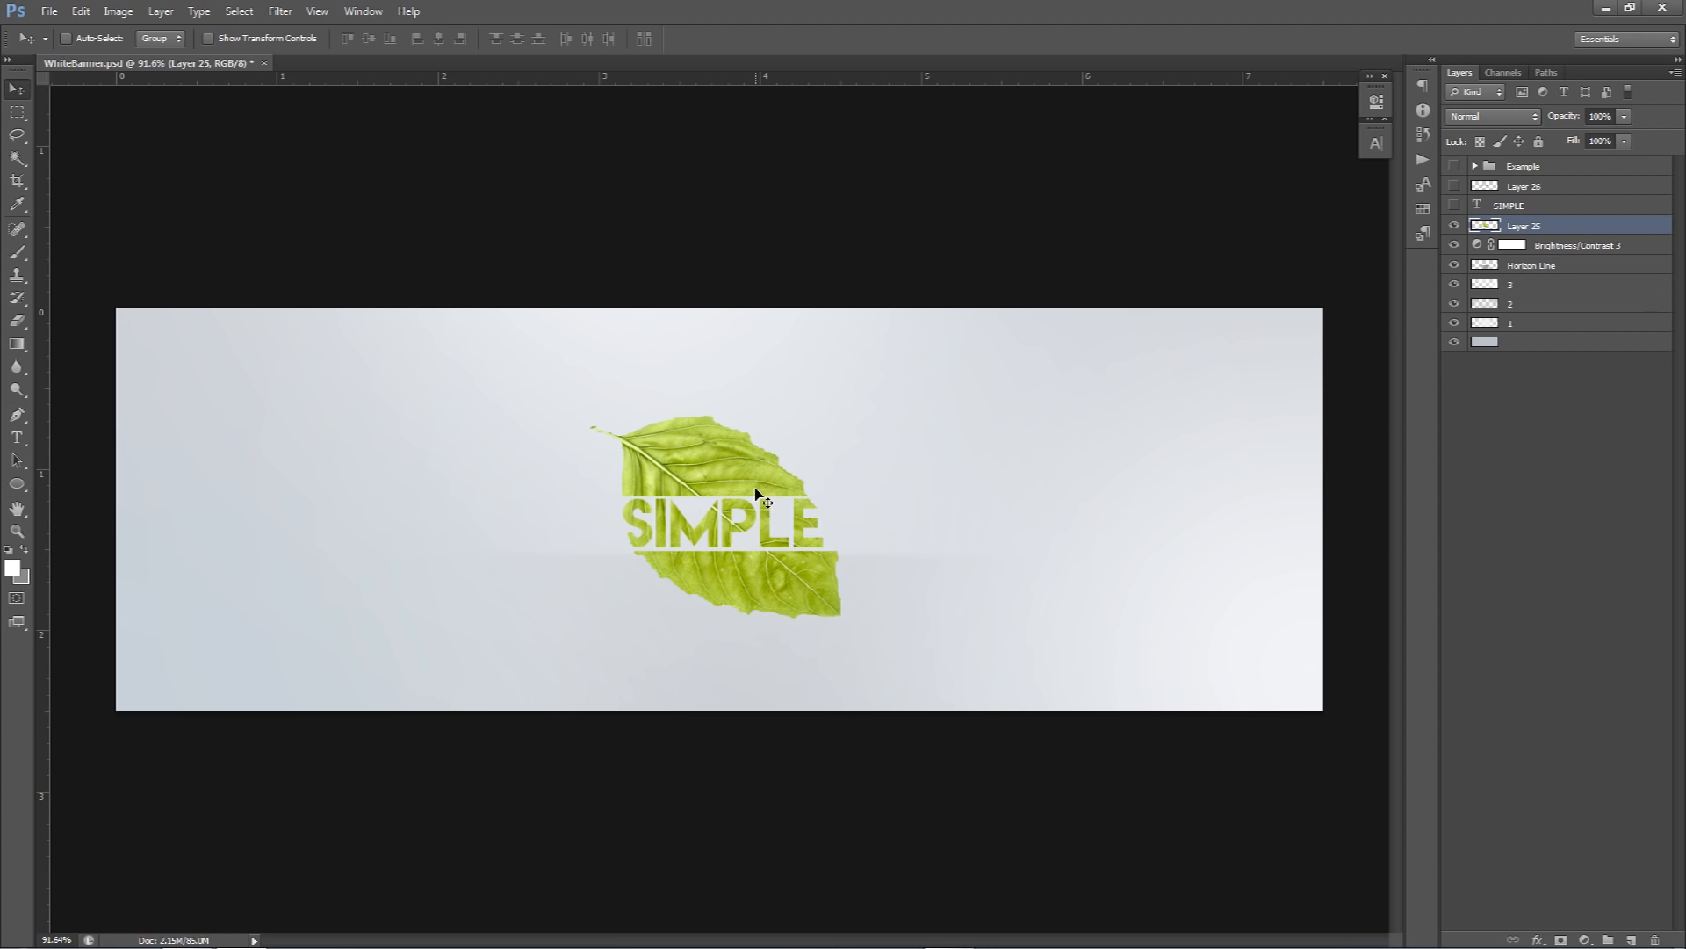
# - Delete the hidden gray bar layer and the hidden SIMPLE text layer
pyautogui.click(1504, 191)
pyautogui.press('Delete')
pyautogui.press('Delete')
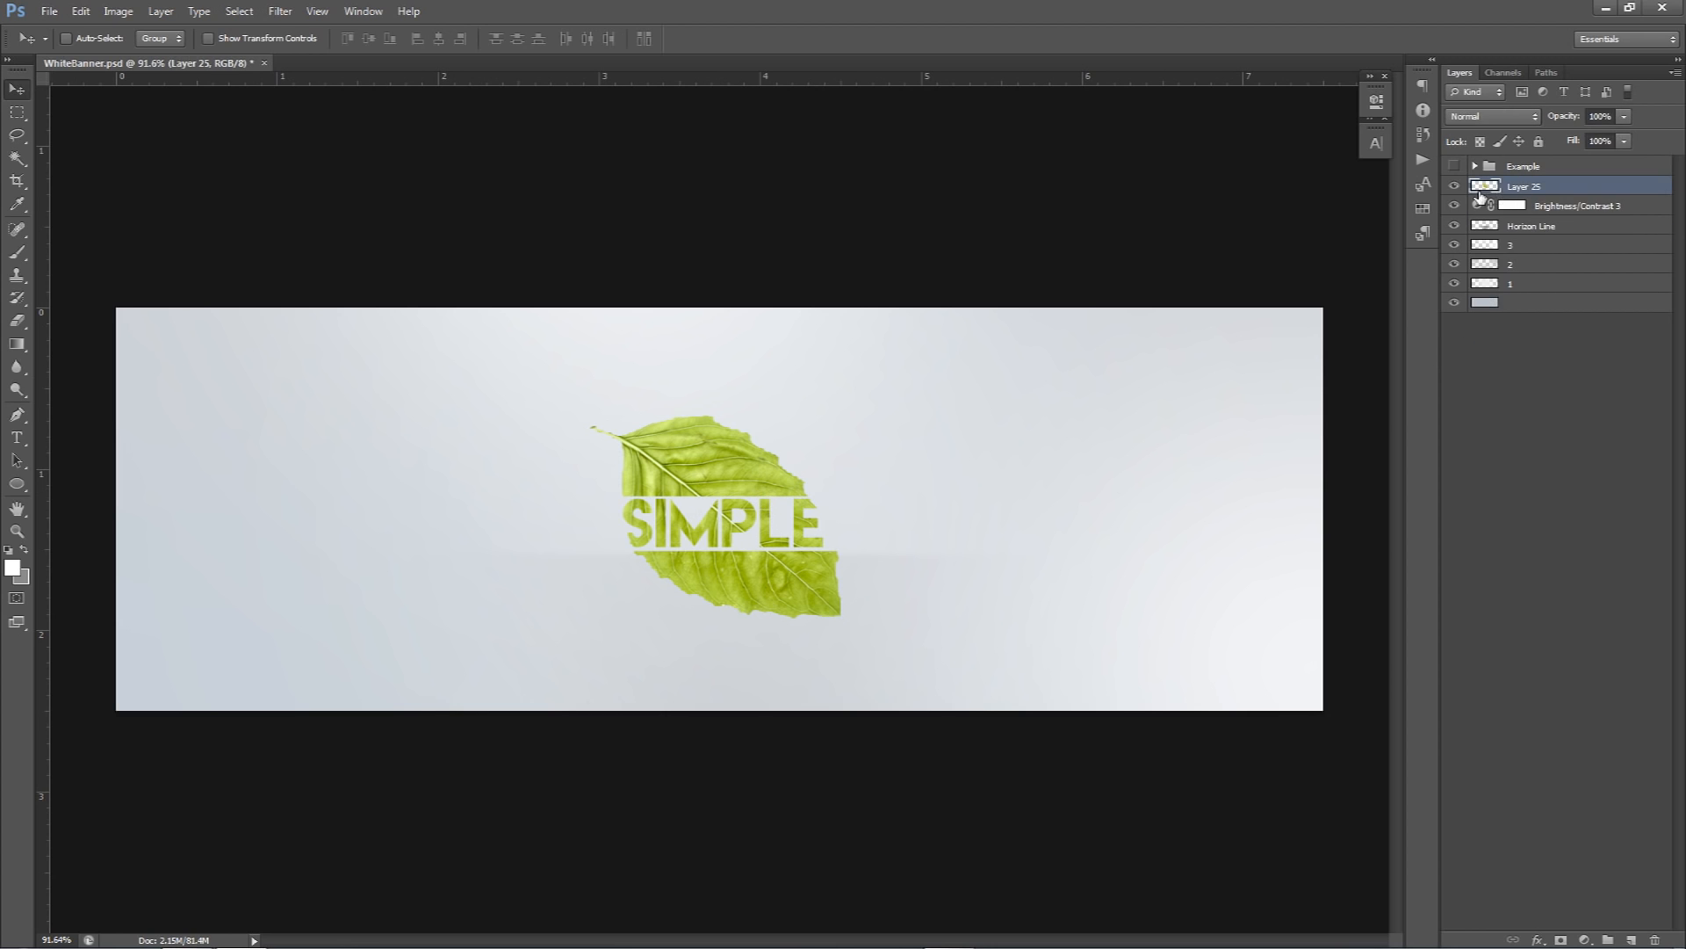
pyautogui.click(1455, 187)
# - On a new layer, paint four soft white glows along the banner's upper and lower edges with a 686 px brush
pyautogui.click(1632, 939)
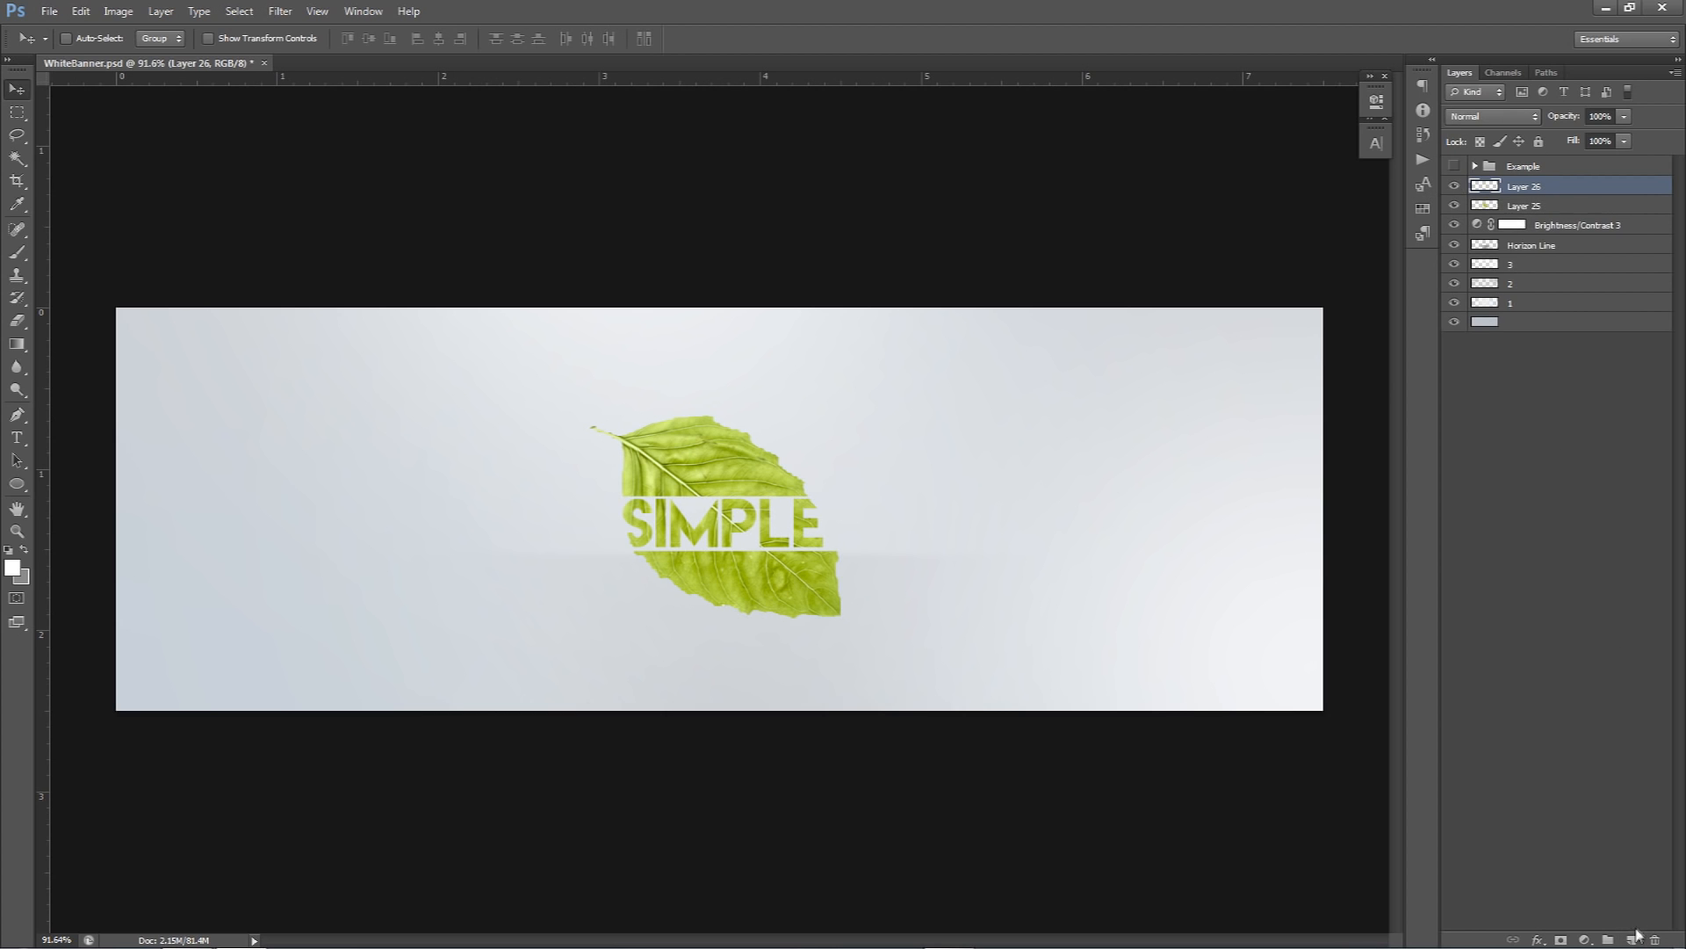
pyautogui.press('b')
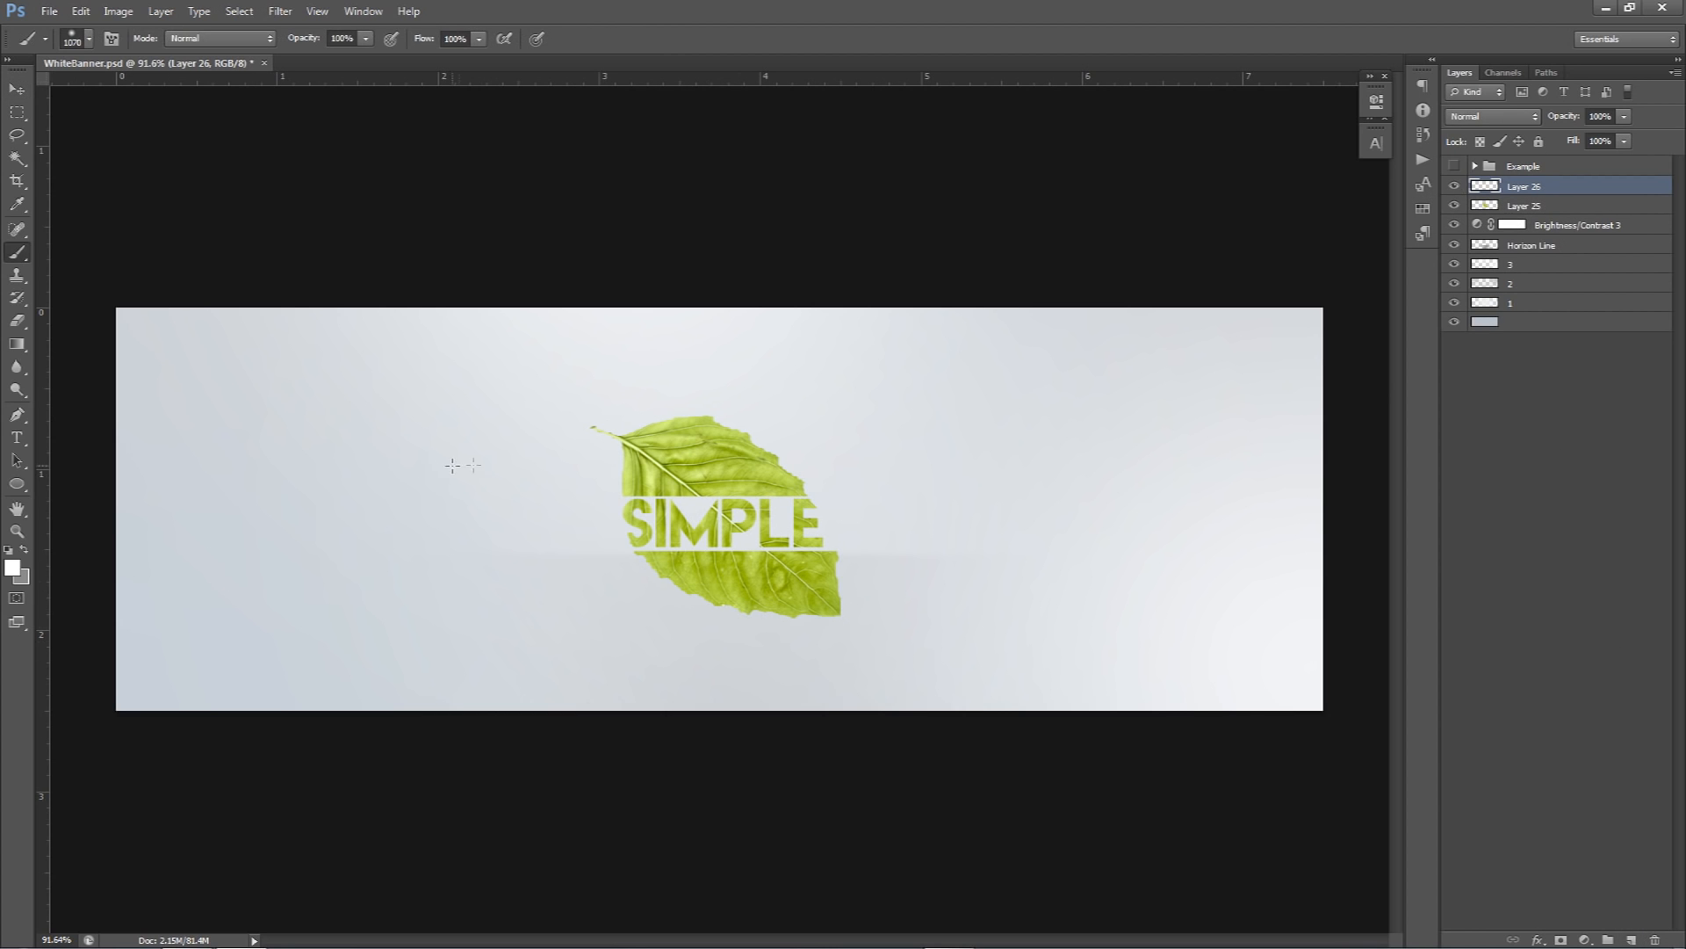
pyautogui.moveTo(693, 483); pyautogui.dragTo(516, 500)
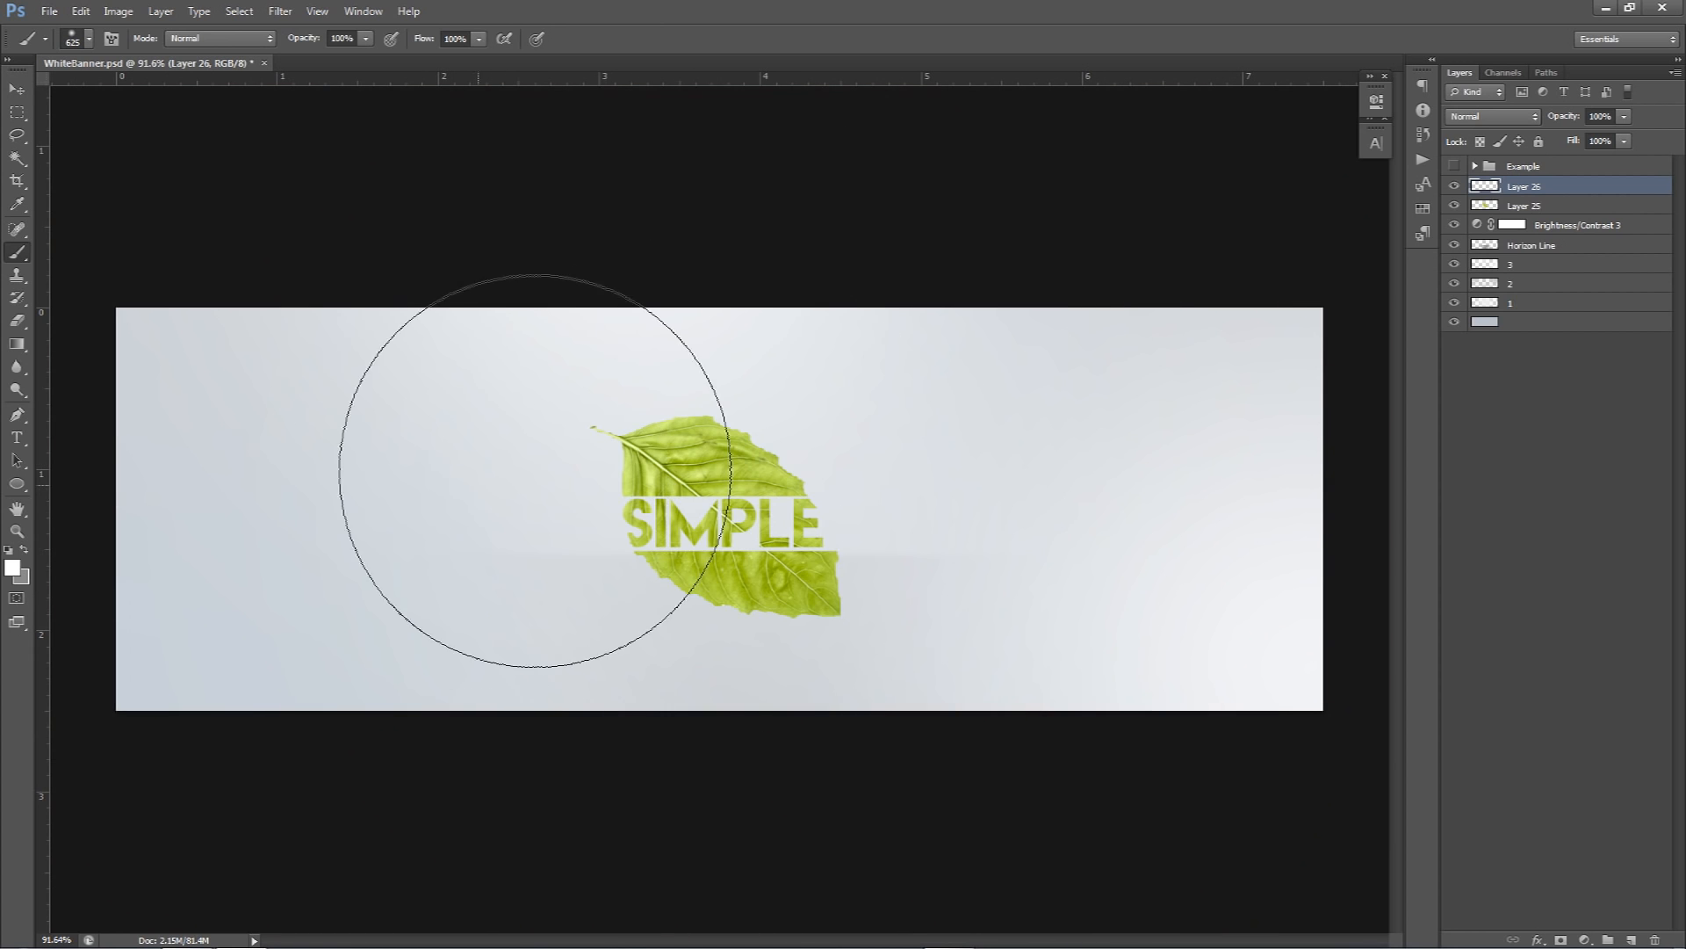
pyautogui.rightClick(768, 552)
pyautogui.press('Escape')
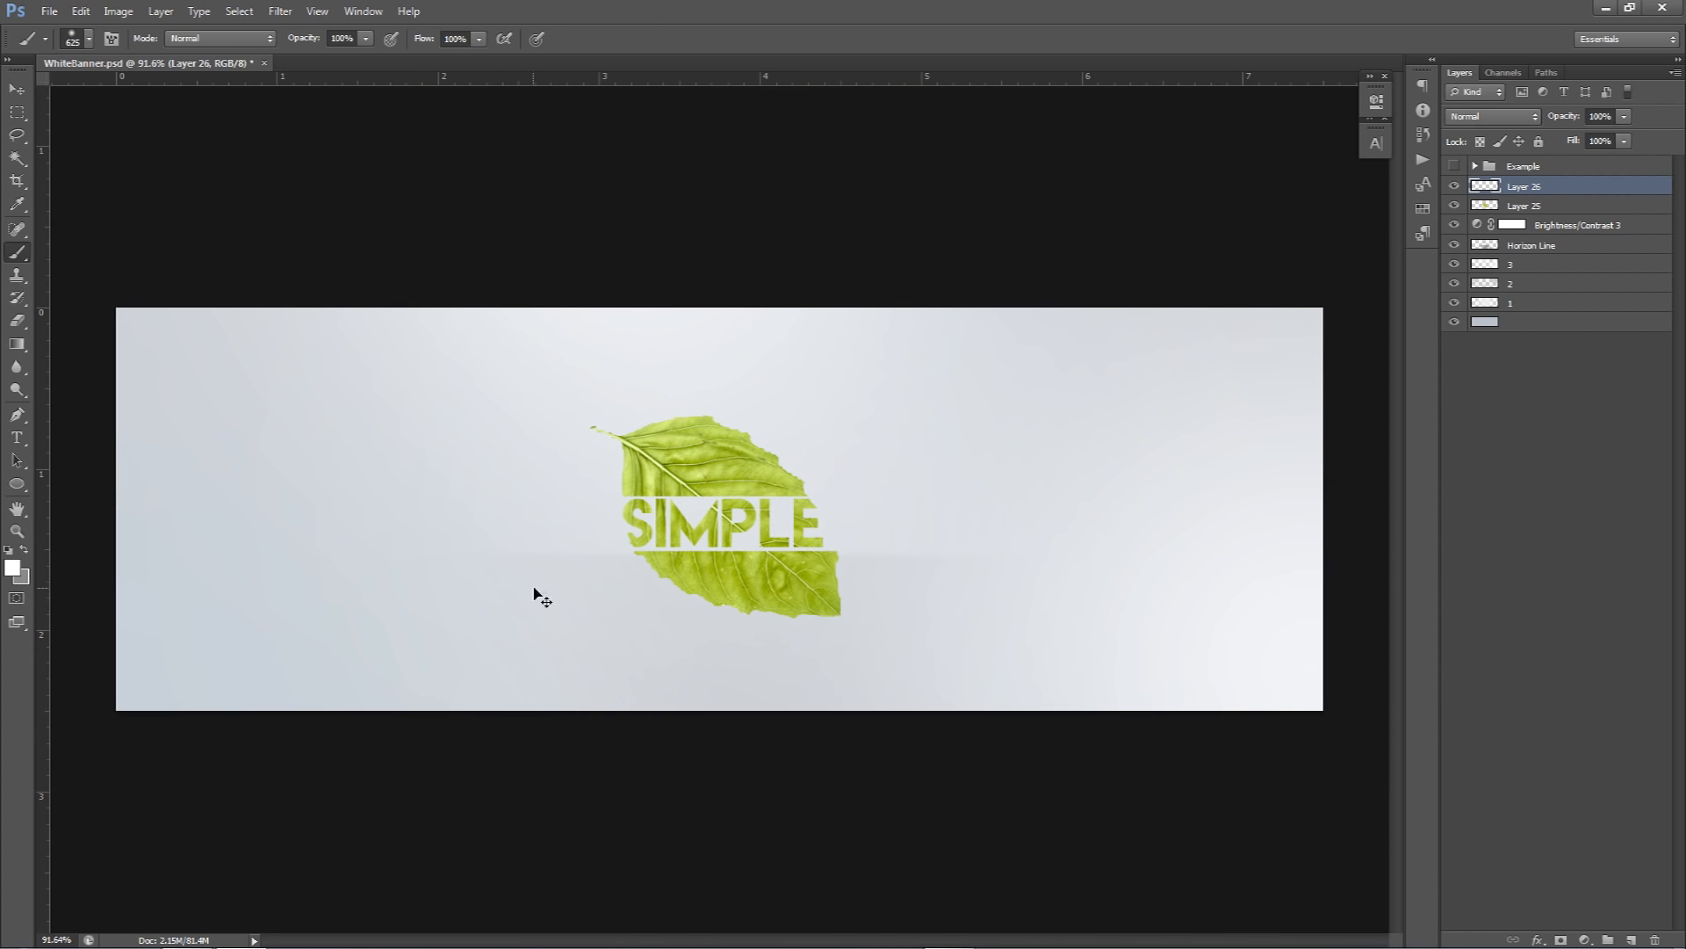
pyautogui.click(13, 568)
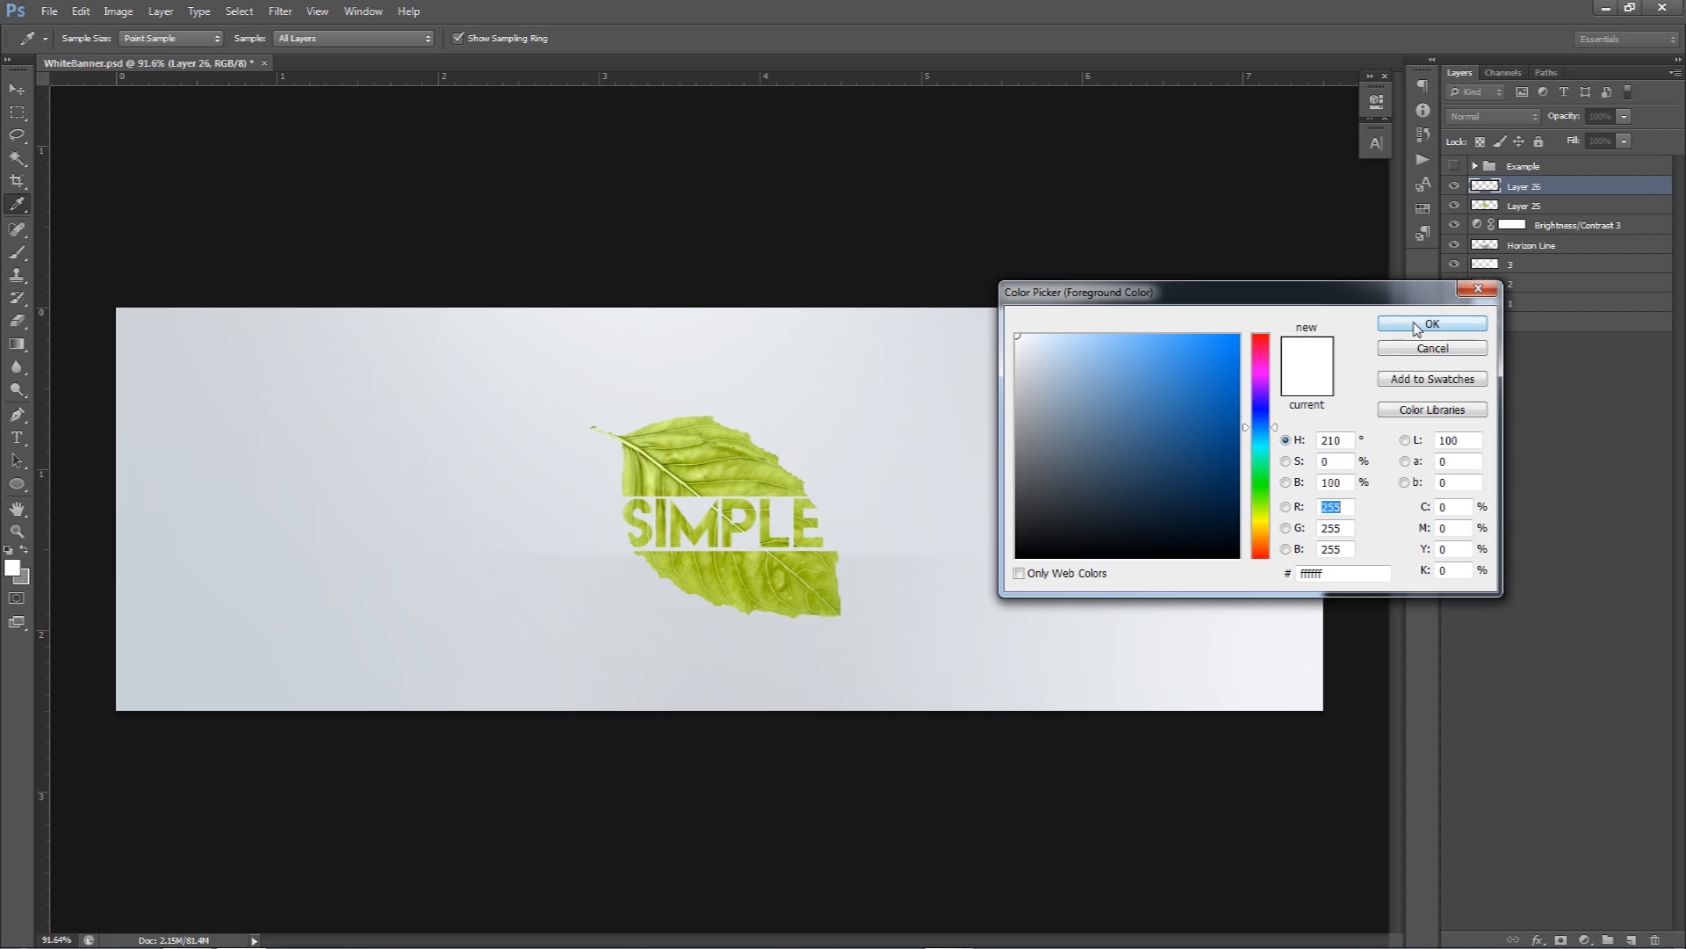
pyautogui.click(1432, 324)
pyautogui.moveTo(492, 457); pyautogui.dragTo(522, 464)
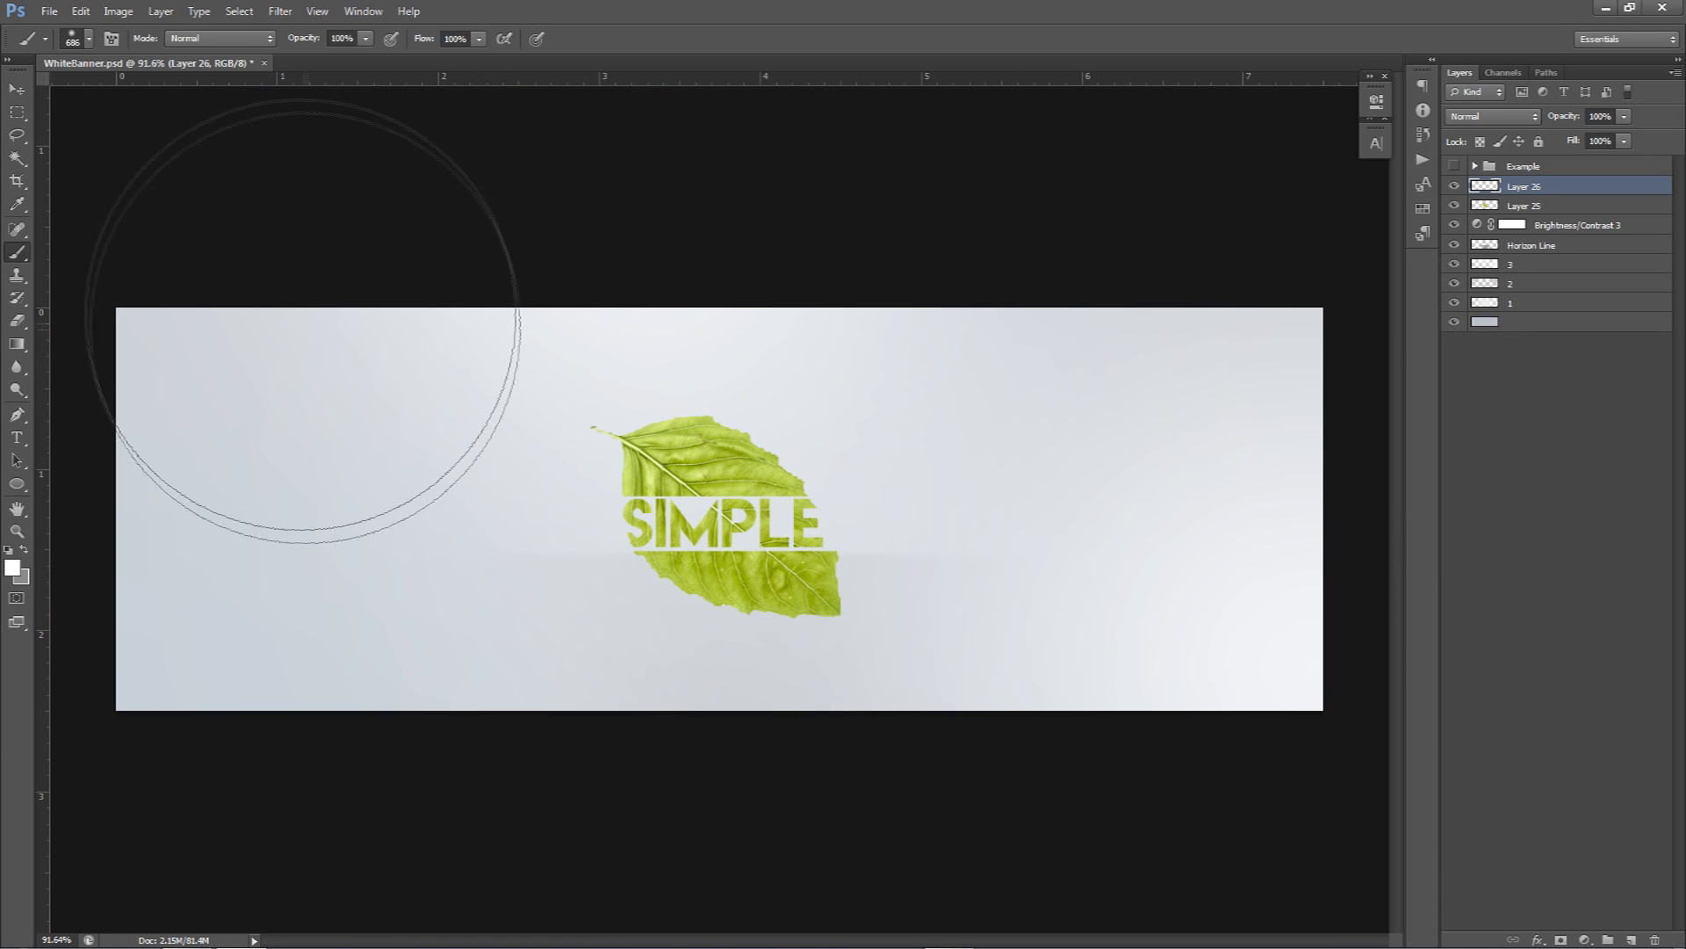
pyautogui.click(281, 283)
pyautogui.click(905, 308)
pyautogui.click(561, 797)
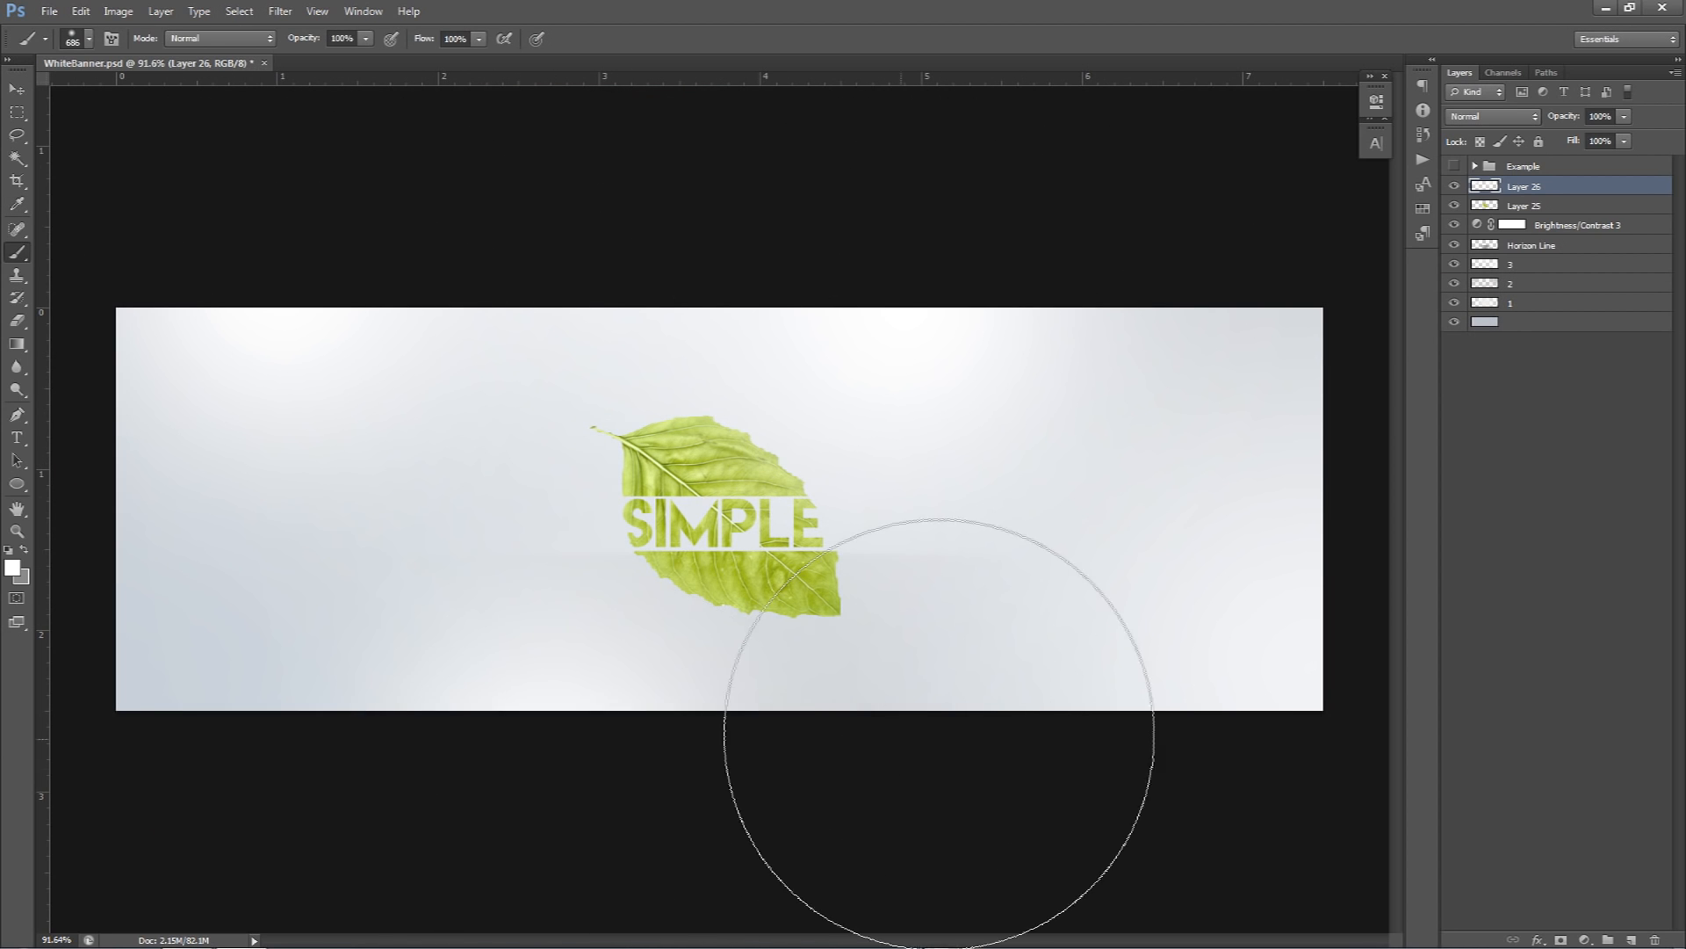
pyautogui.click(1348, 729)
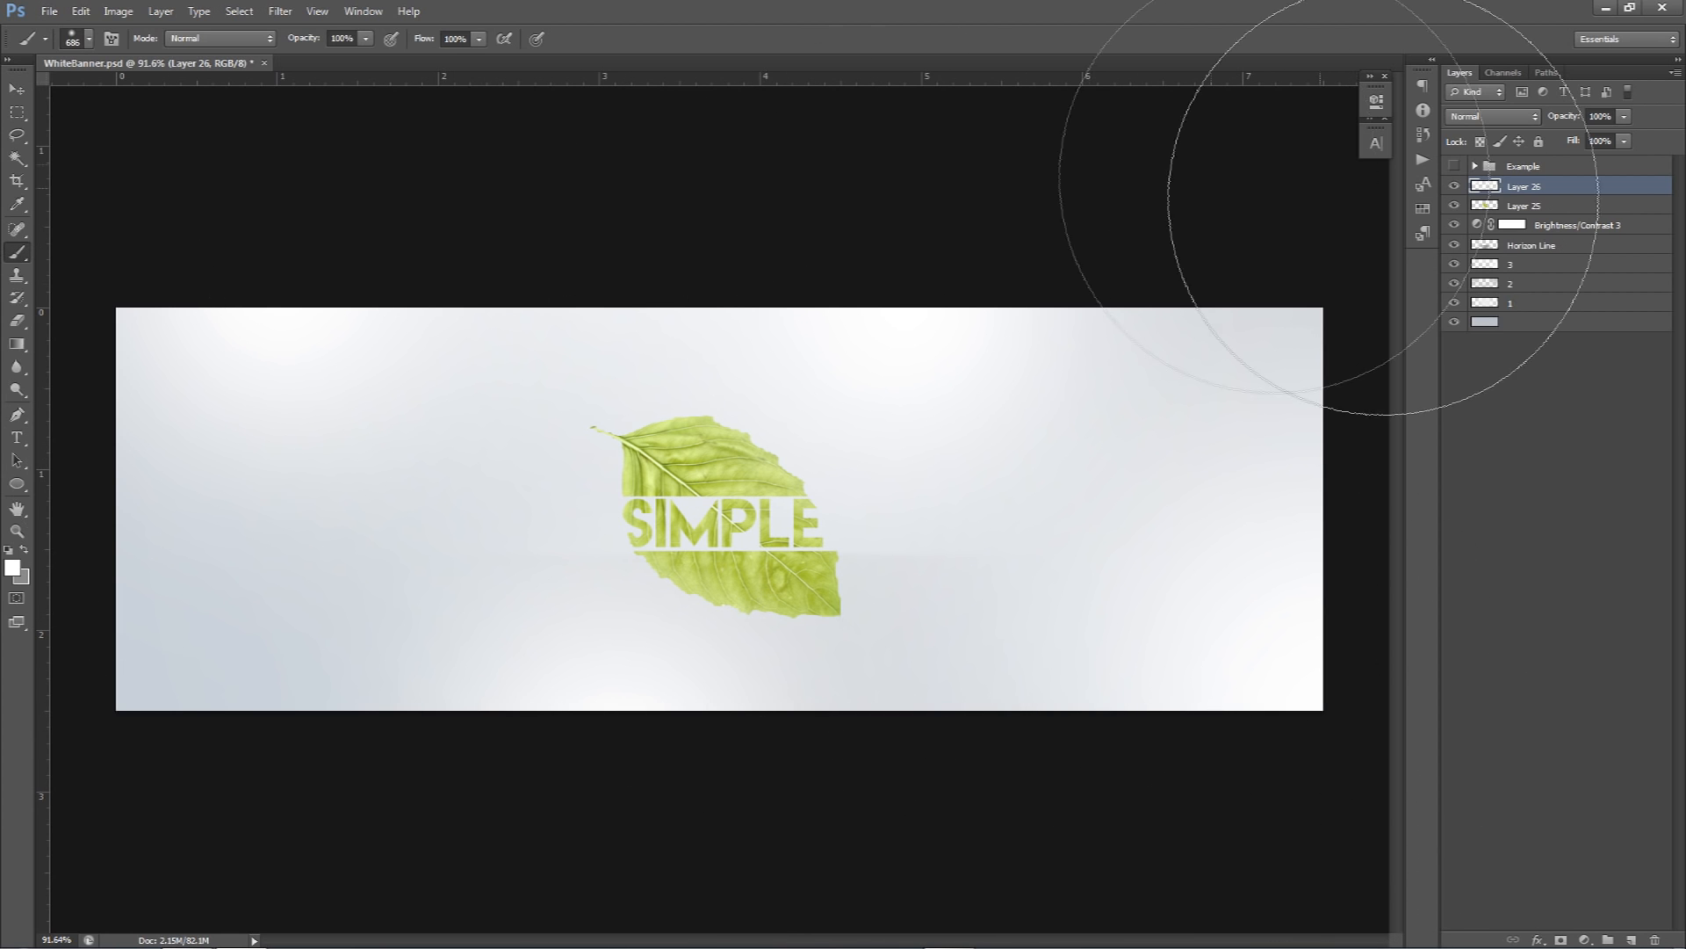
# - Set the white glow layer's opacity to 80%
pyautogui.click(1624, 141)
pyautogui.click(1605, 117)
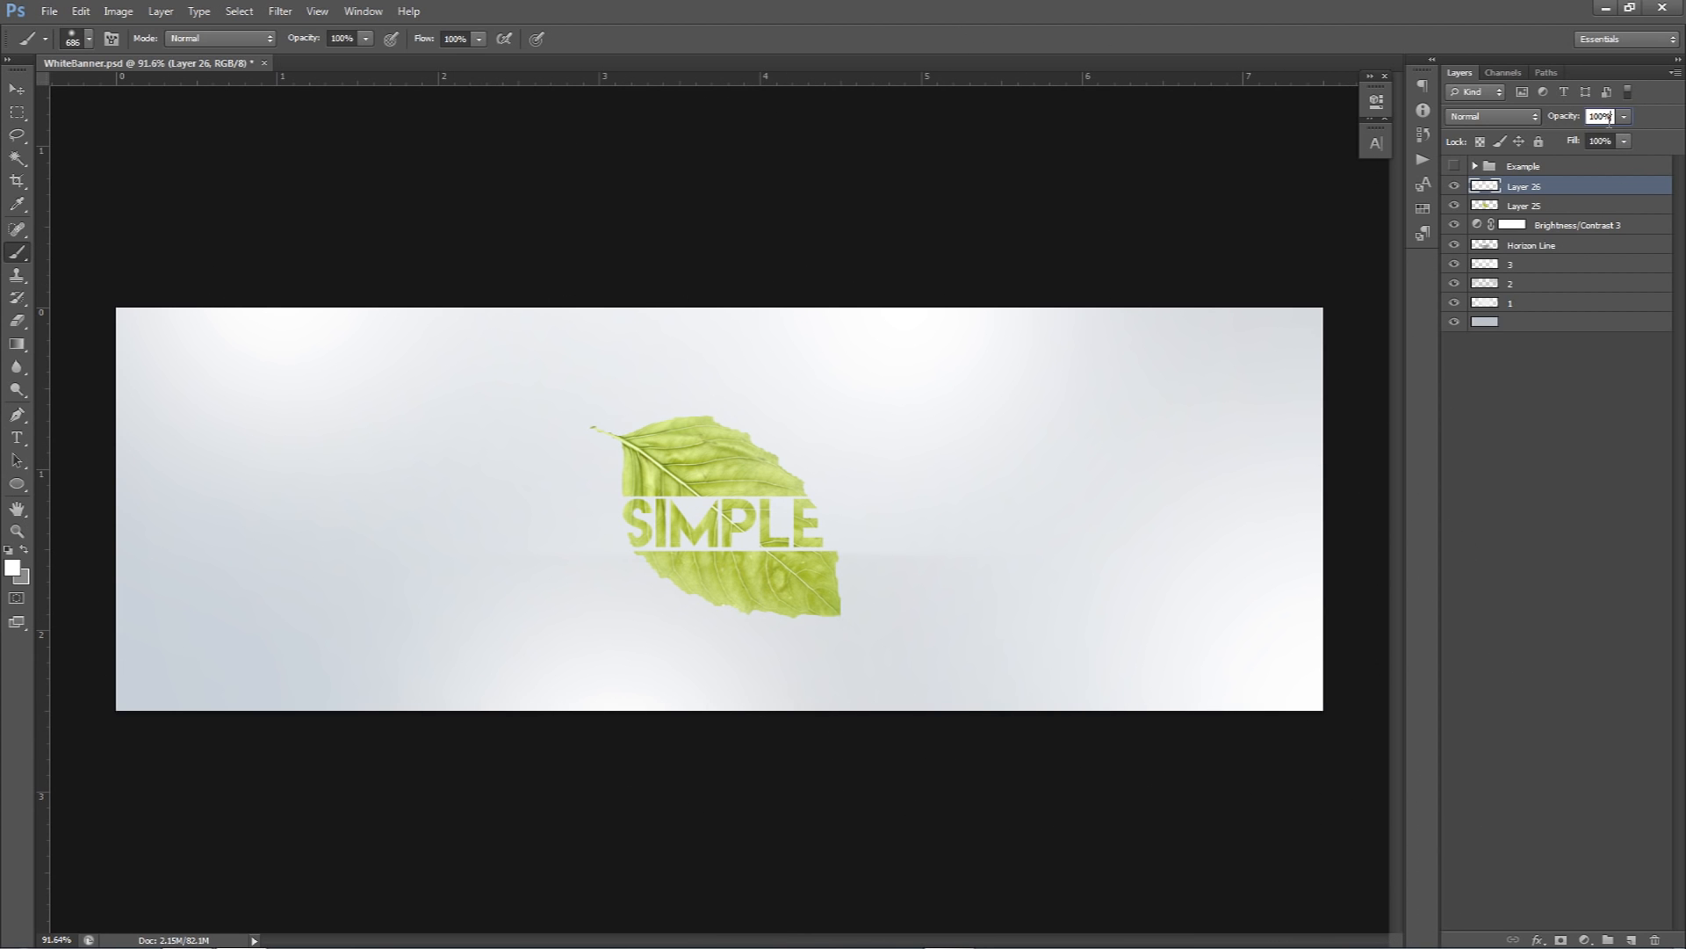
pyautogui.write('80')
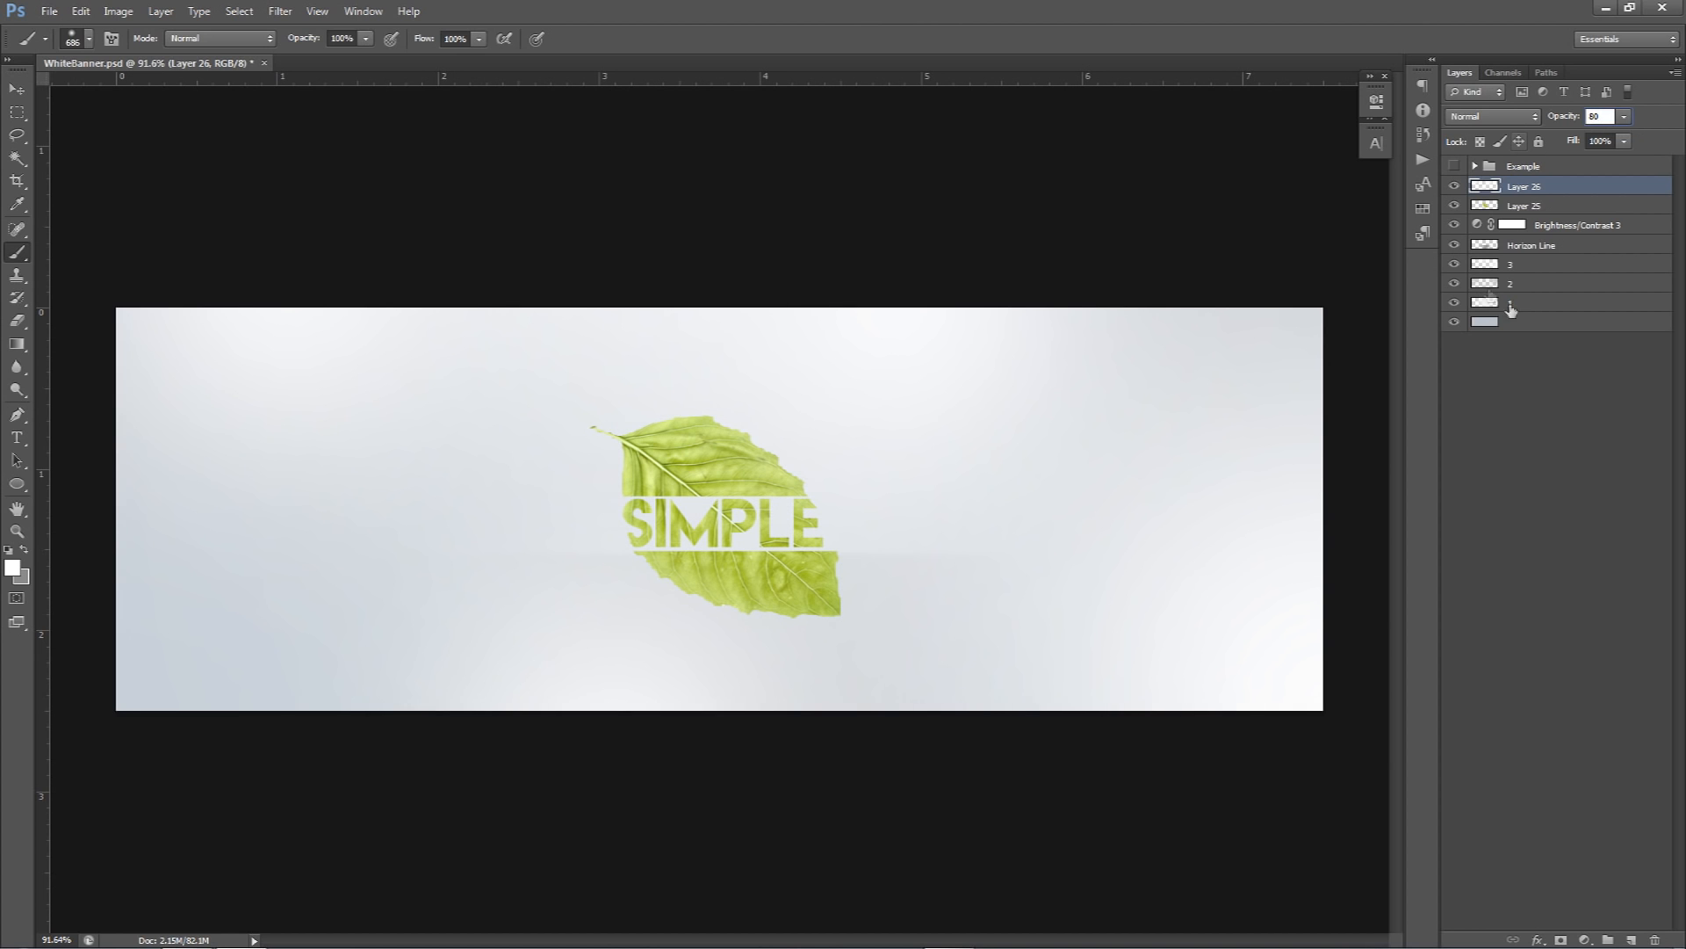
# - Compare the banner with and without the white glow layer
pyautogui.click(1455, 186)
pyautogui.click(1455, 186)
pyautogui.click(1455, 187)
pyautogui.click(1456, 186)
pyautogui.click(1456, 186)
pyautogui.click(1456, 187)
pyautogui.click(1455, 187)
pyautogui.click(1455, 186)
pyautogui.click(1455, 186)
pyautogui.click(1456, 186)
pyautogui.press('v')
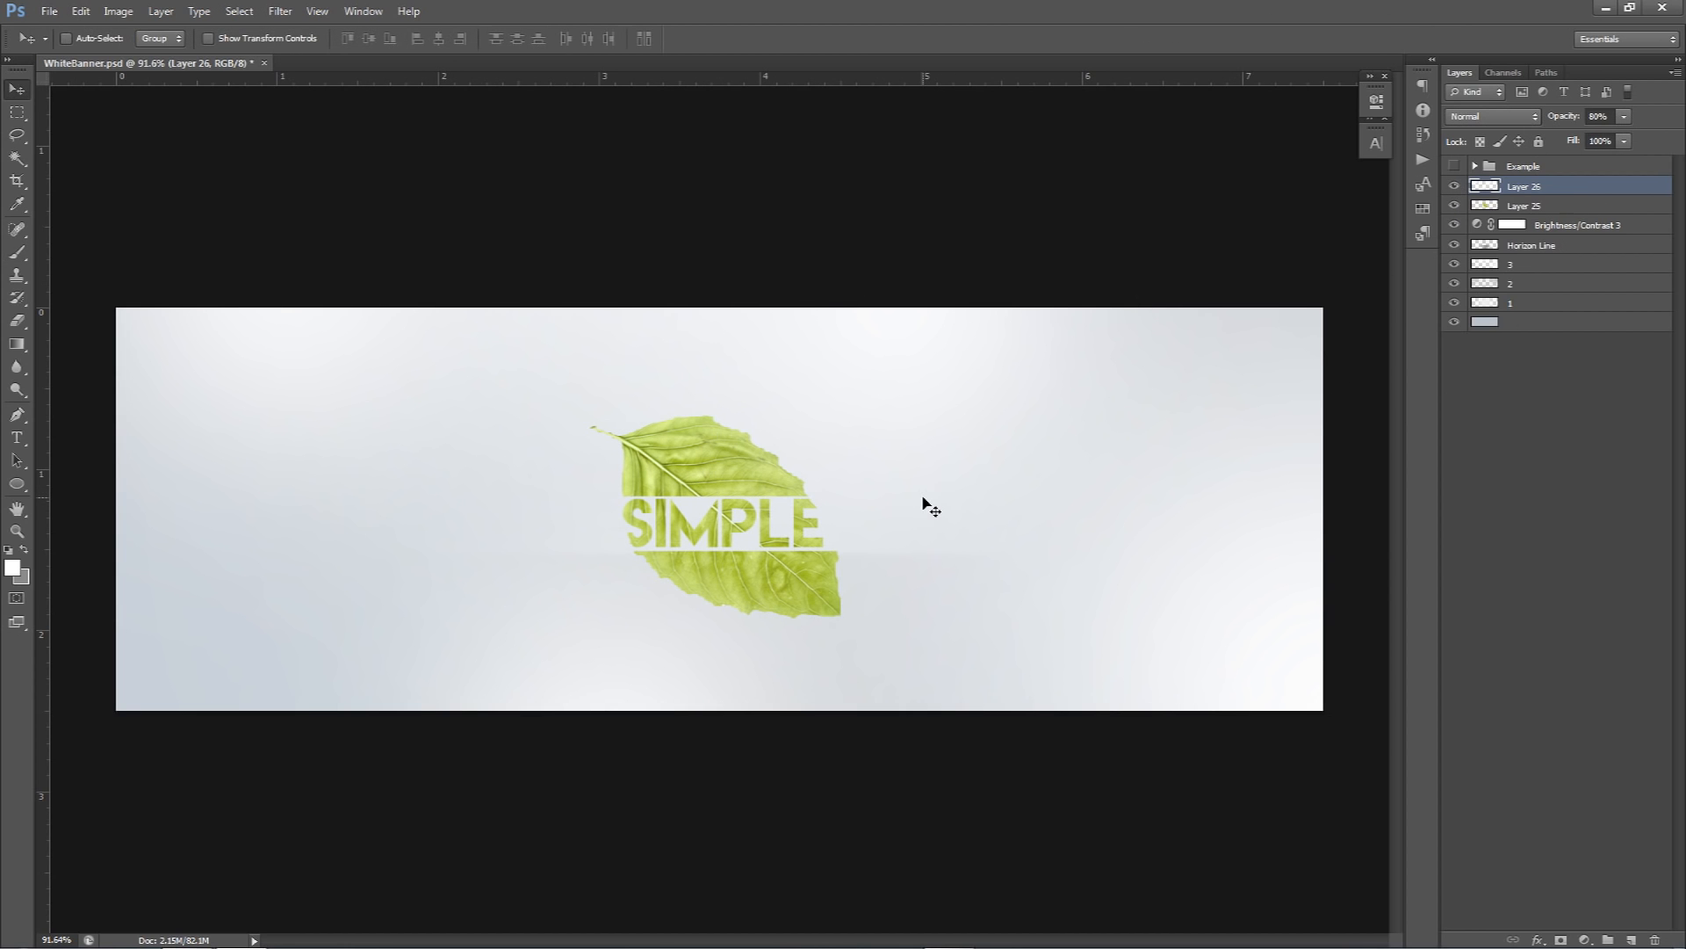
# - On a new layer, paint two large soft pink (c23b8d) spots, one above left and one below right of the leaf
pyautogui.click(1631, 939)
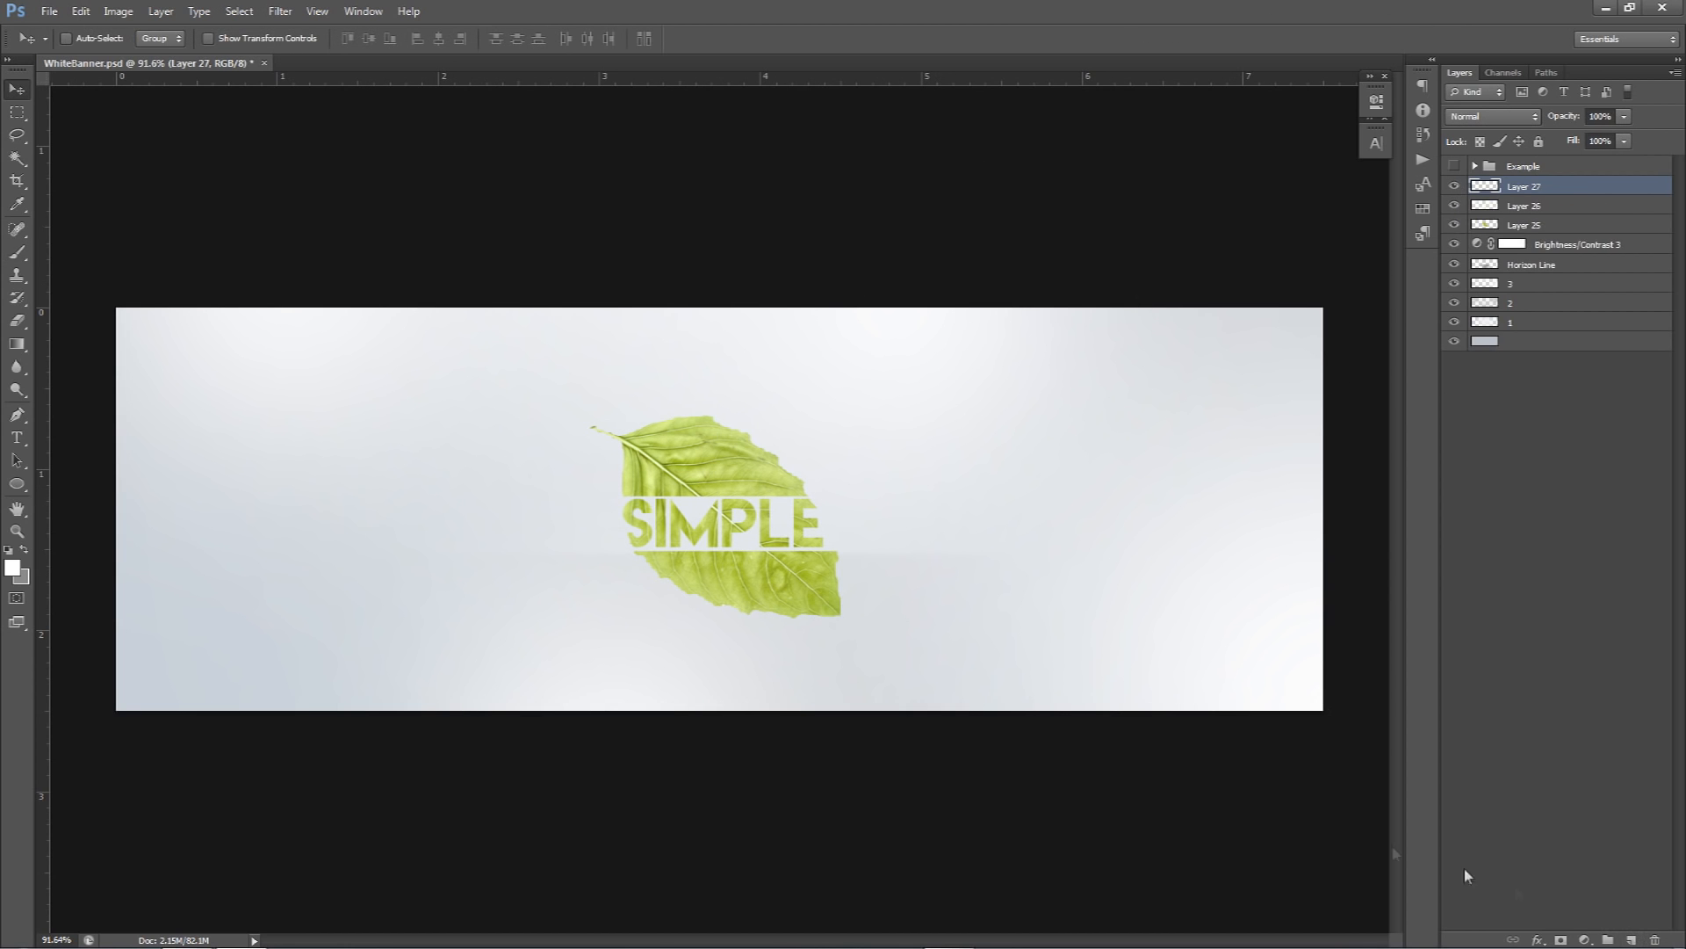
pyautogui.press('b')
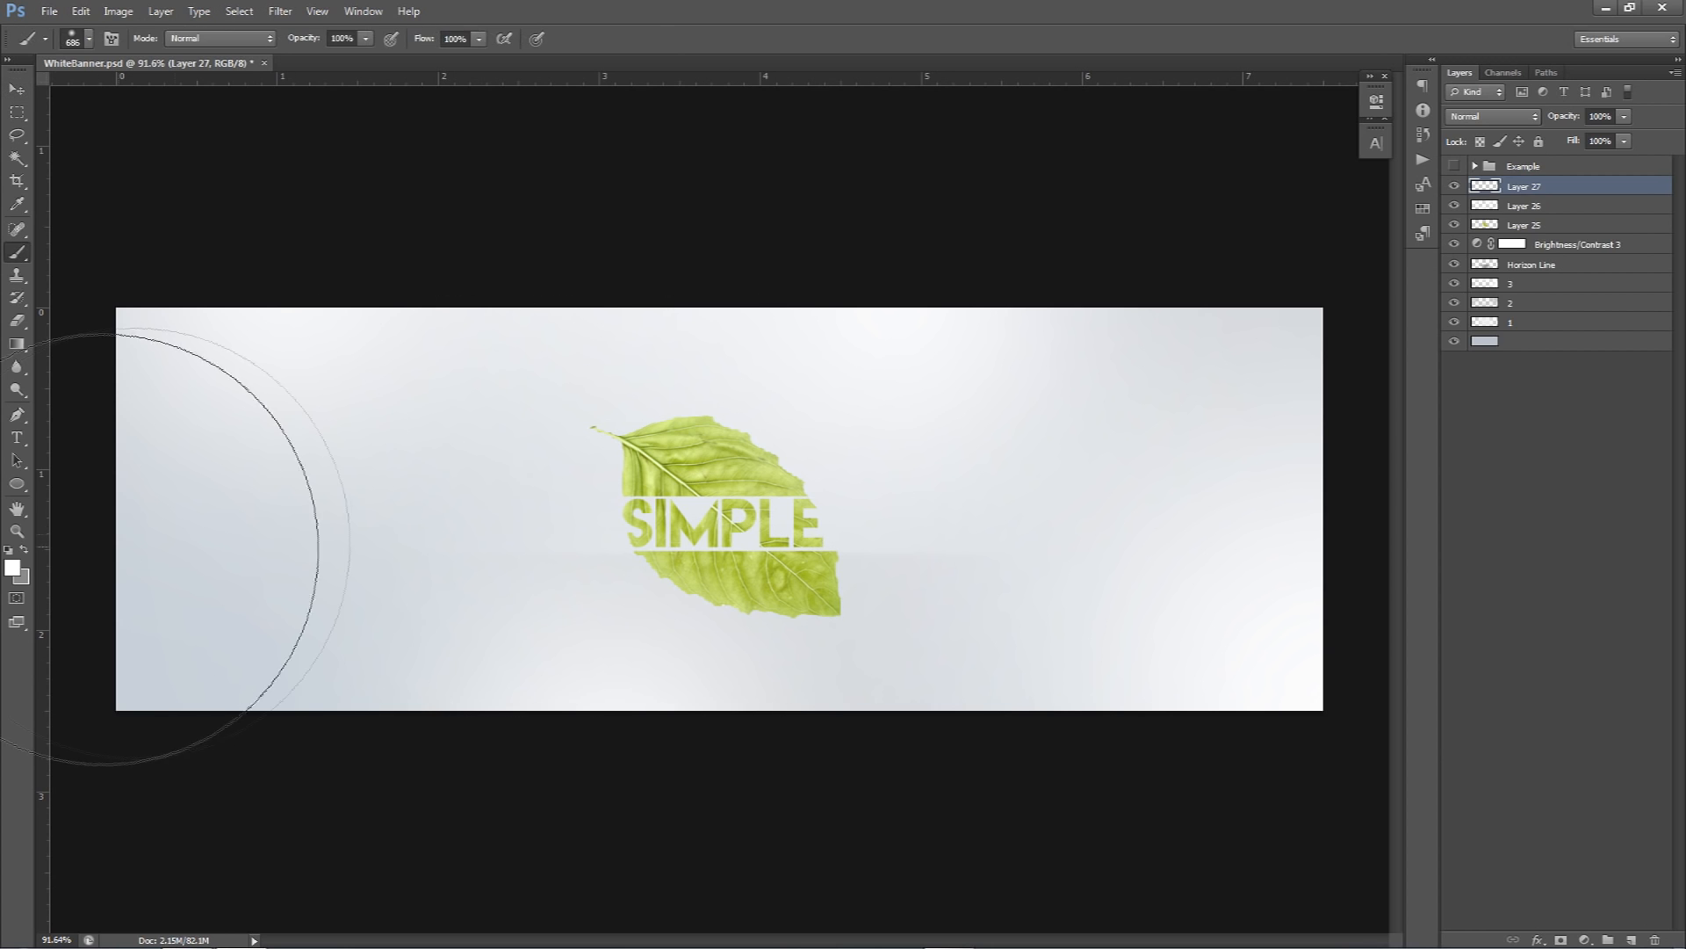
pyautogui.click(12, 568)
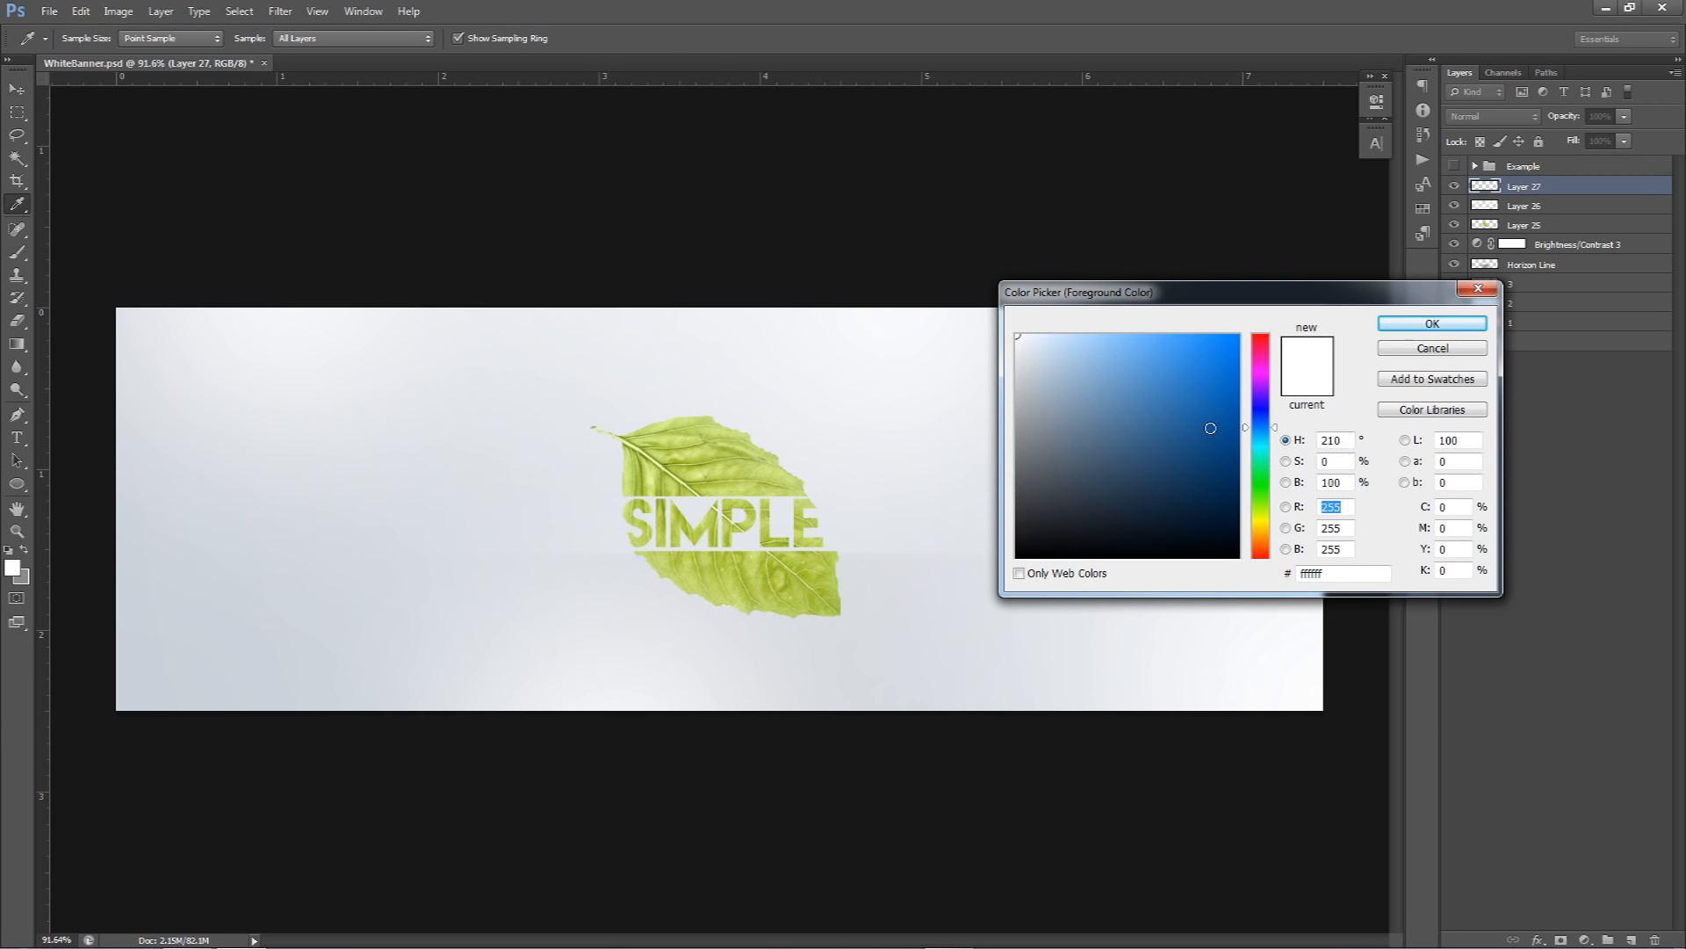
pyautogui.moveTo(1250, 515)
pyautogui.mouseDown()
pyautogui.moveTo(1260, 360)
pyautogui.moveTo(1171, 395)
pyautogui.moveTo(1257, 362)
pyautogui.mouseUp()
pyautogui.press('Return')
pyautogui.press('b')
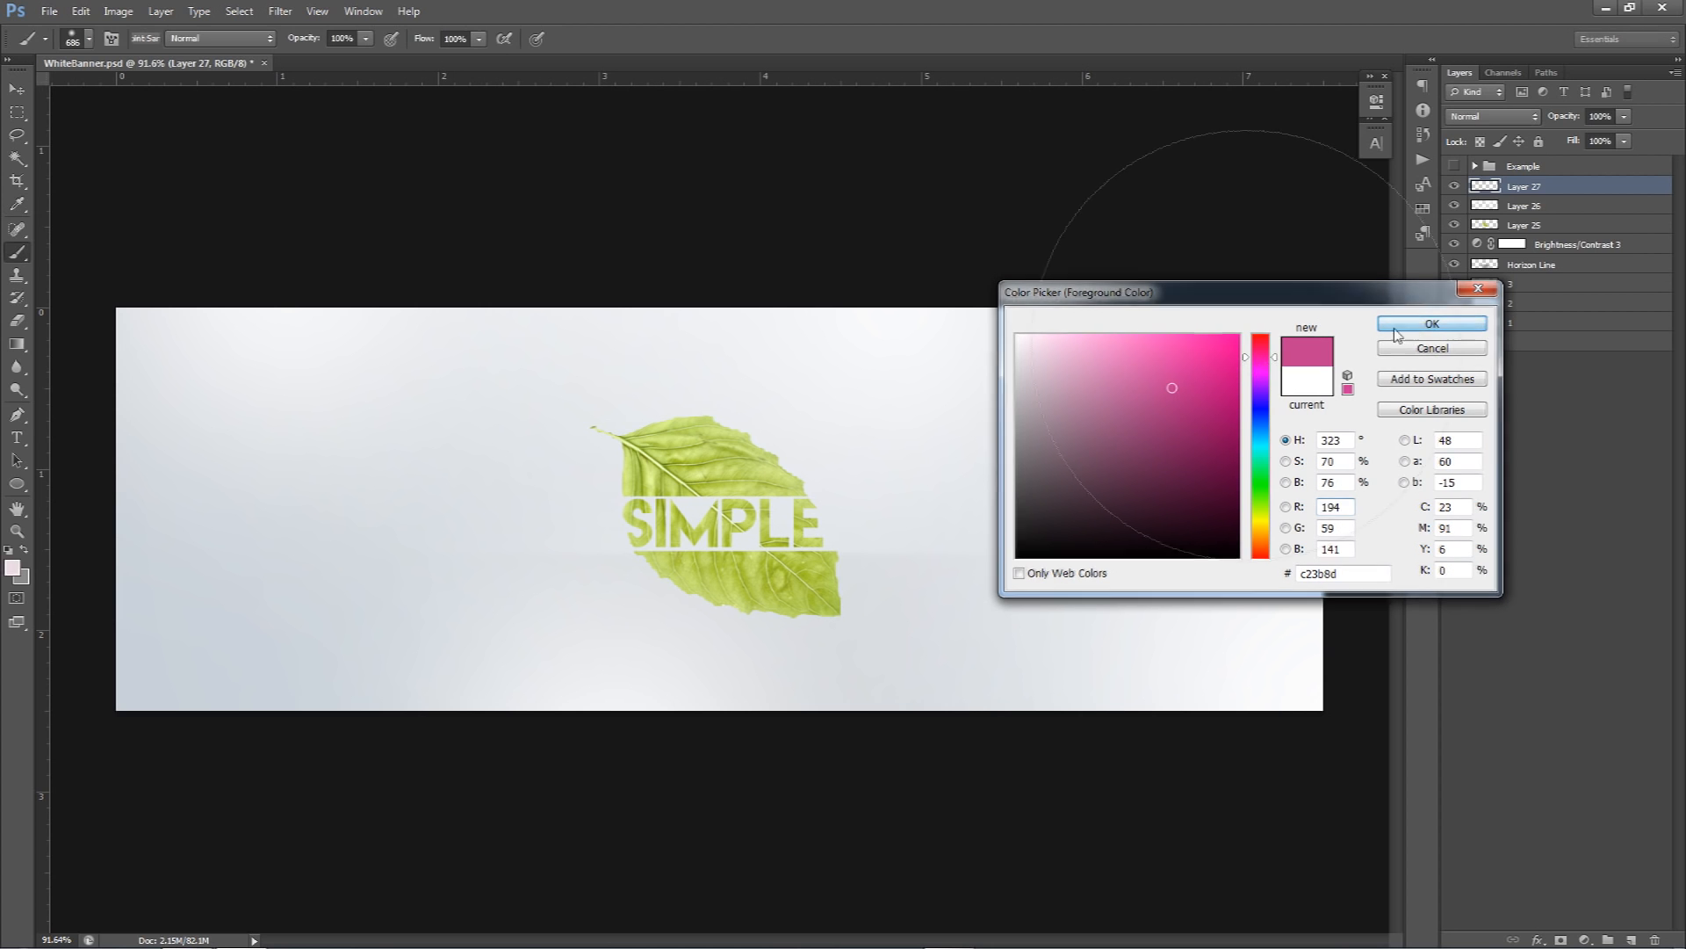
pyautogui.moveTo(720, 486); pyautogui.dragTo(680, 458)
pyautogui.moveTo(538, 403); pyautogui.dragTo(465, 391)
pyautogui.click(487, 385)
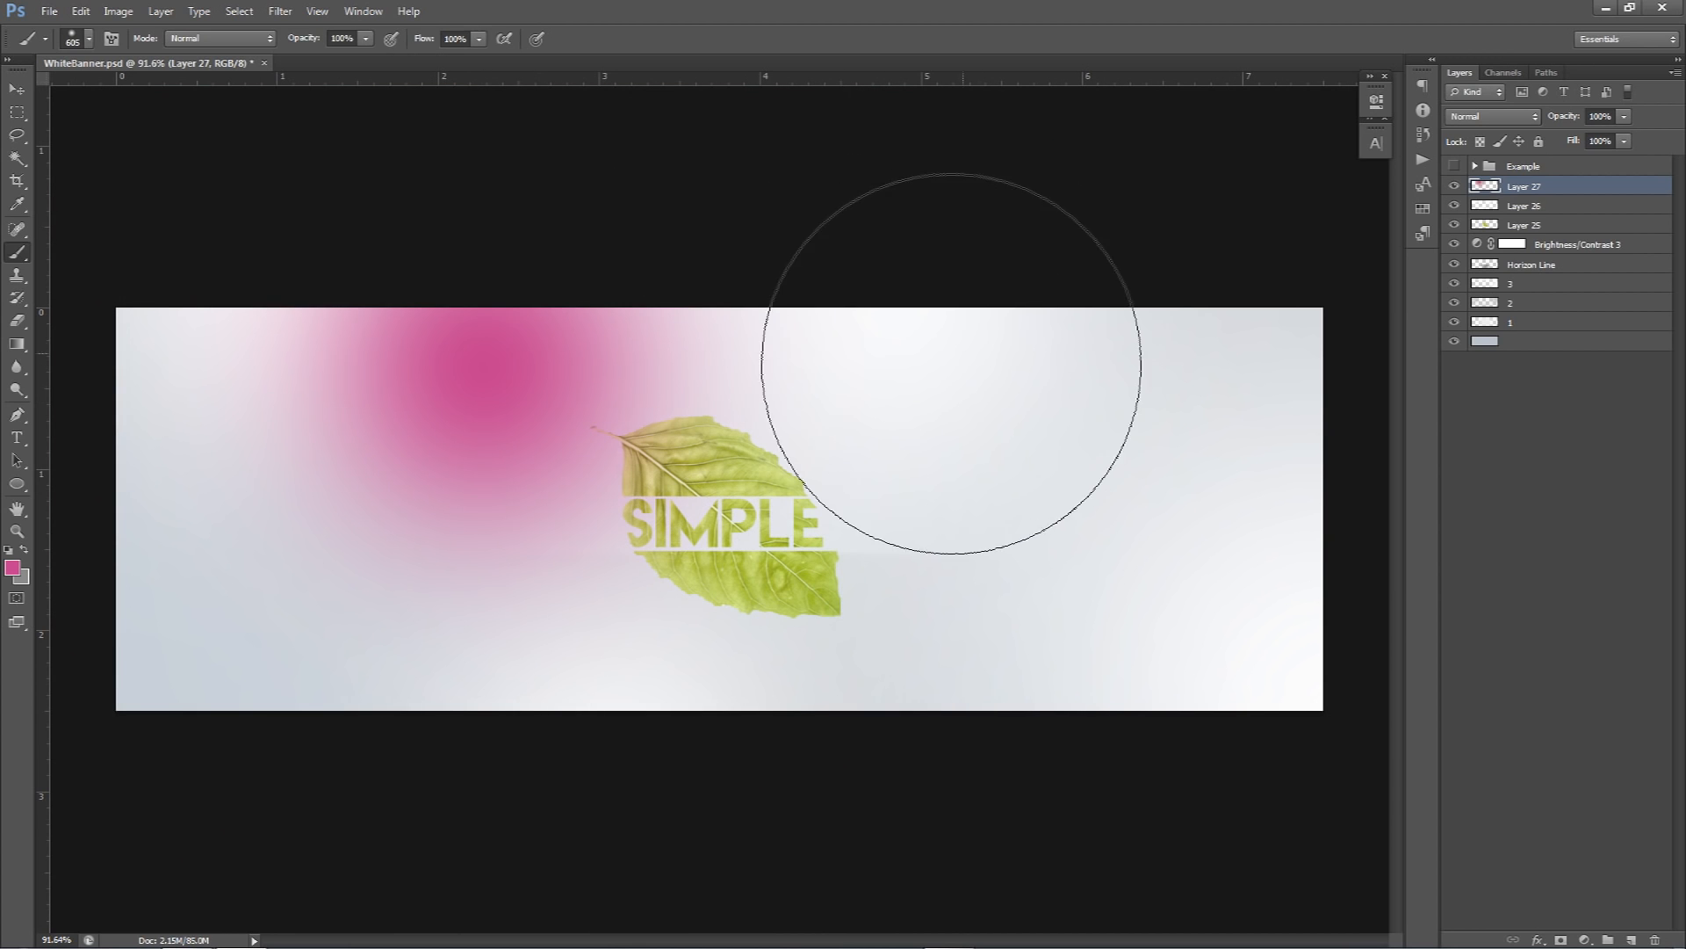
pyautogui.click(1012, 573)
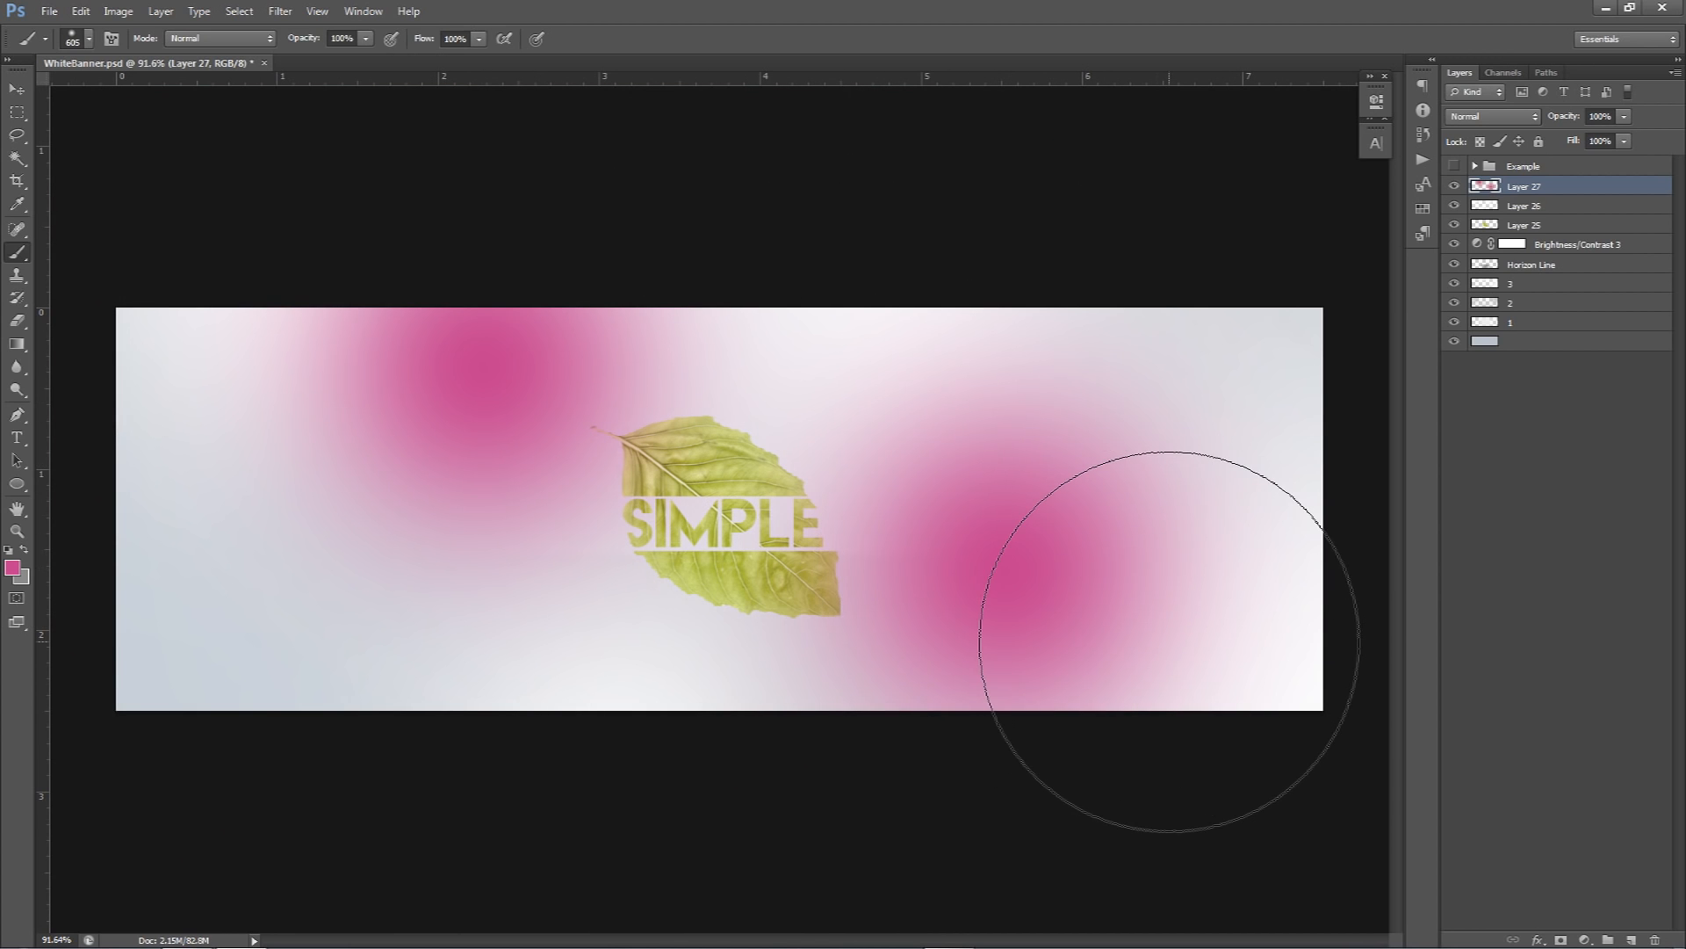
# - Set the pink layer's blend mode to Lighten and move it so a spot tints the leaf's lower-right part
pyautogui.click(1494, 118)
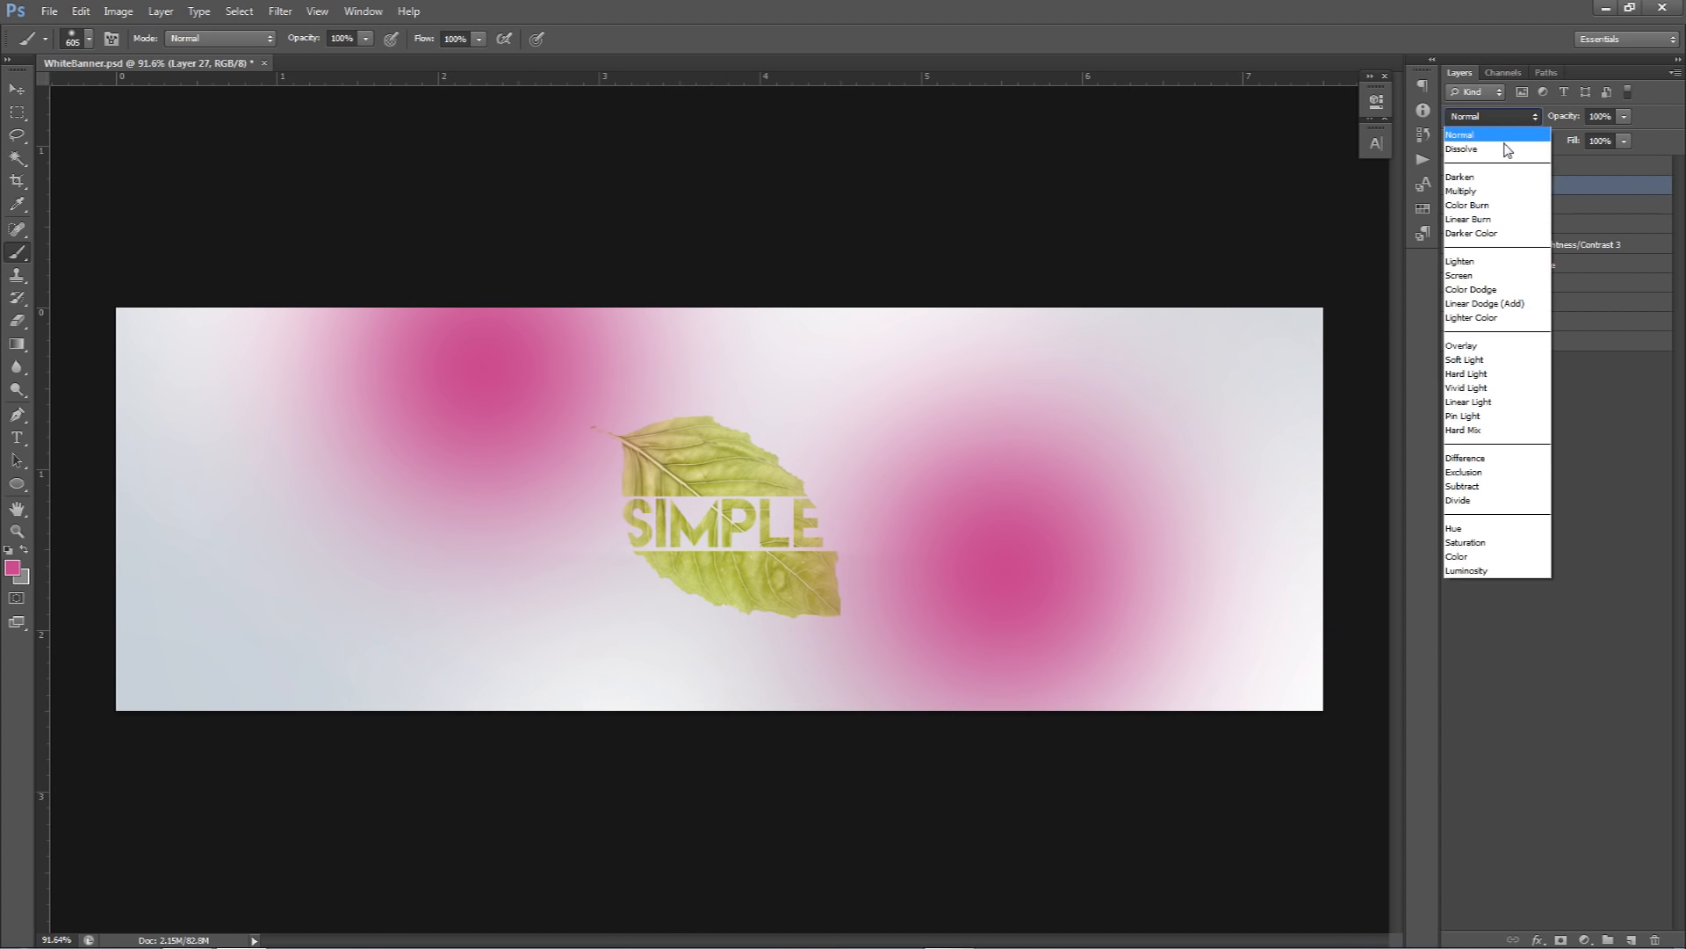
pyautogui.click(1485, 261)
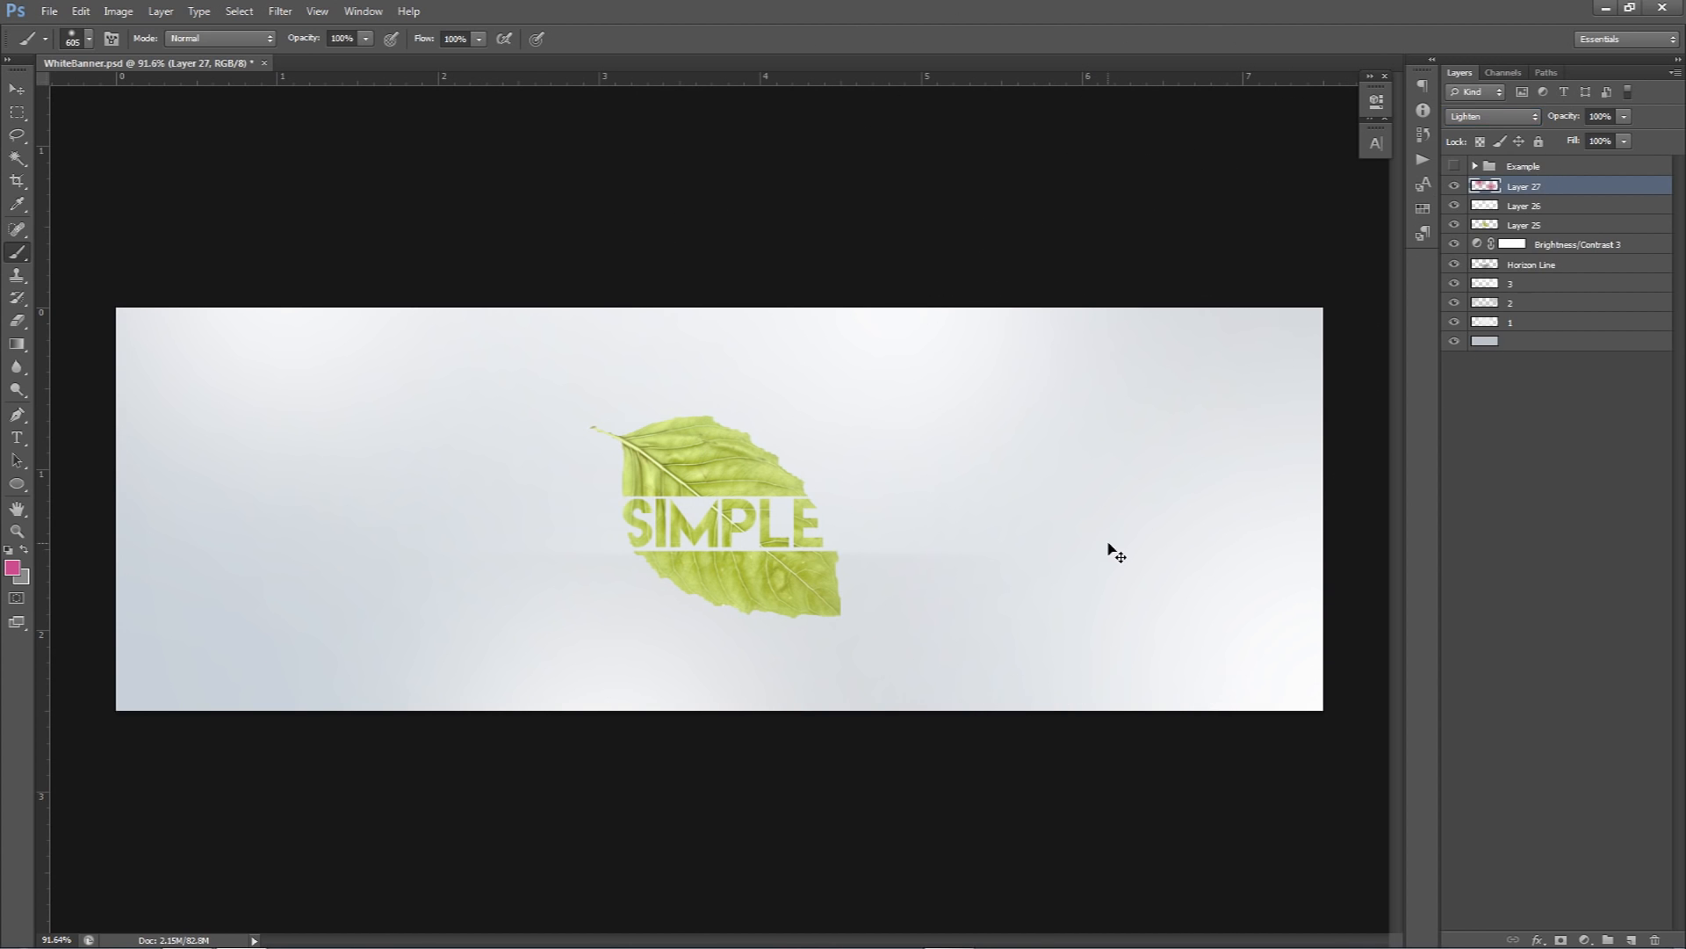
pyautogui.press('v')
pyautogui.moveTo(1120, 548)
pyautogui.mouseDown()
pyautogui.moveTo(883, 566)
pyautogui.moveTo(998, 565)
pyautogui.moveTo(576, 531)
pyautogui.moveTo(1080, 515)
pyautogui.moveTo(964, 527)
pyautogui.moveTo(1028, 525)
pyautogui.mouseUp()
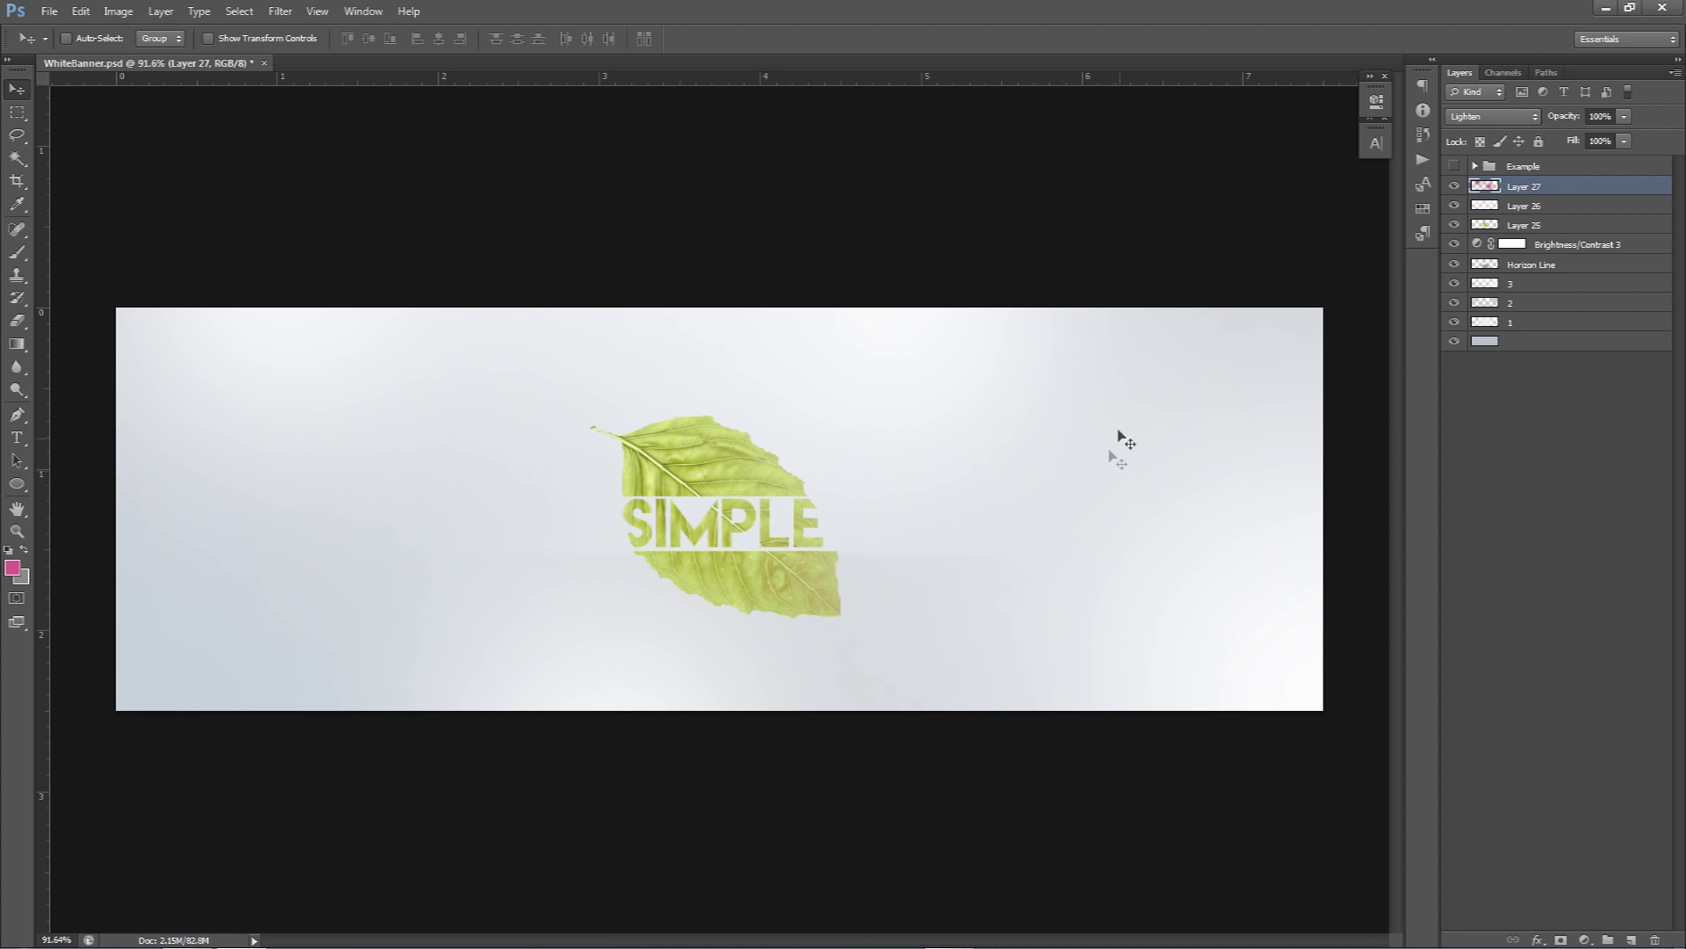
# - Compare the banner with and without the pink light layer
pyautogui.click(1454, 185)
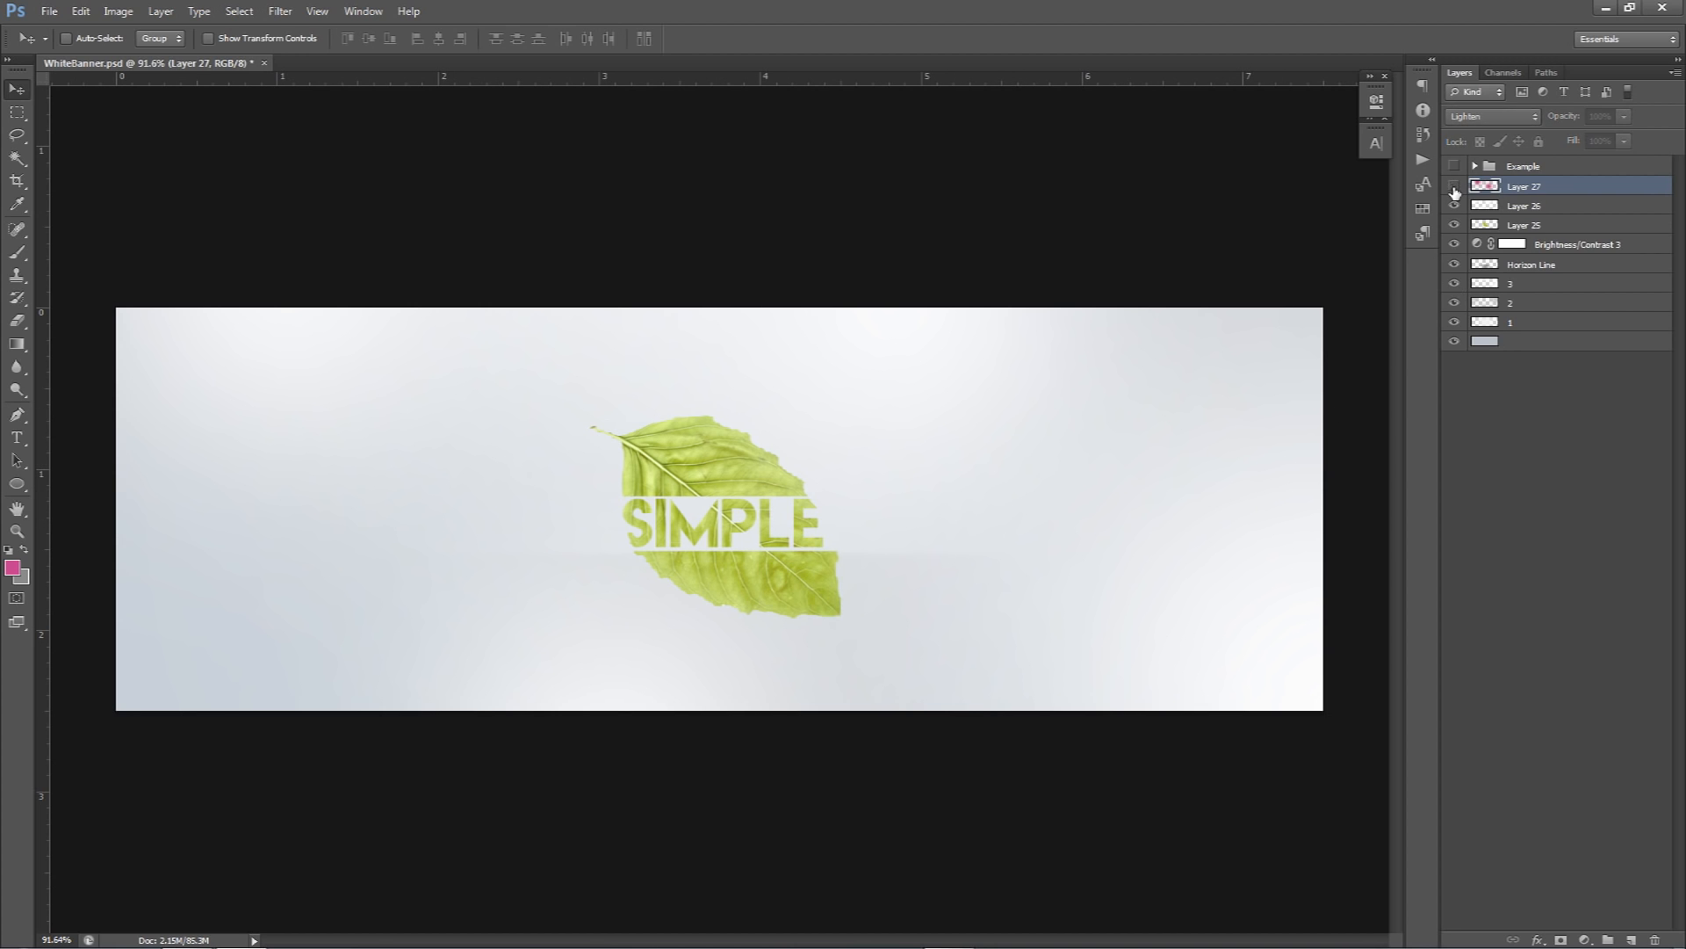
pyautogui.click(1448, 187)
# - On a new layer set to Lighten, paint smaller soft pink spots around the leaf, undoing the last unwanted stroke
pyautogui.click(1632, 938)
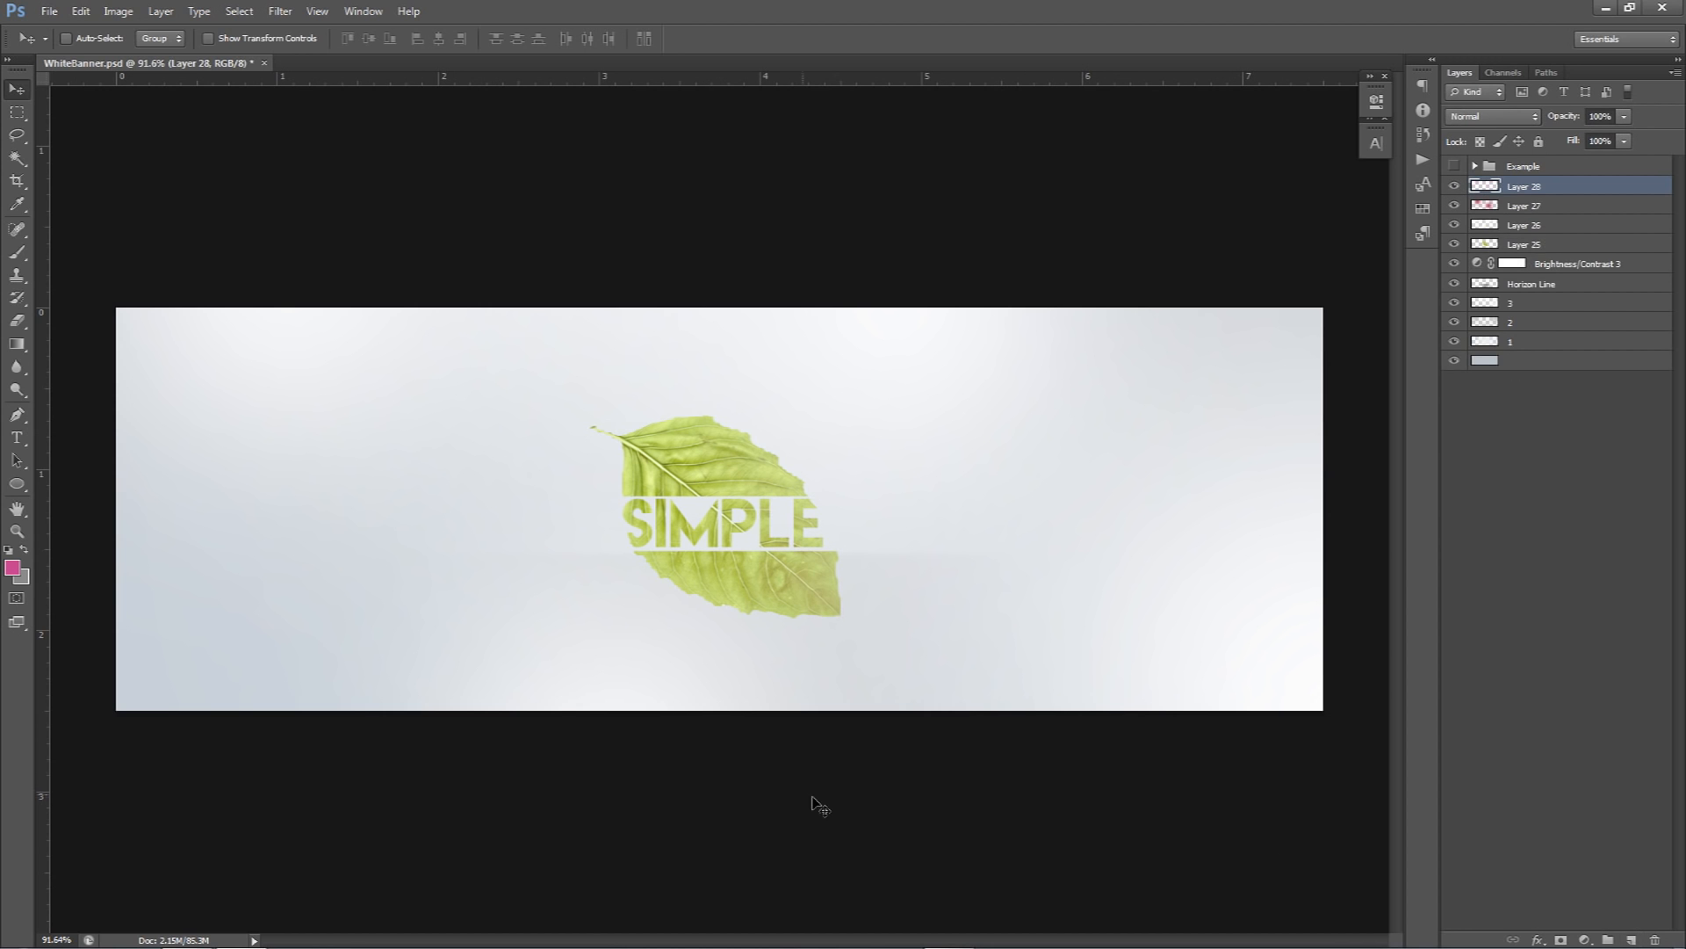
pyautogui.press('b')
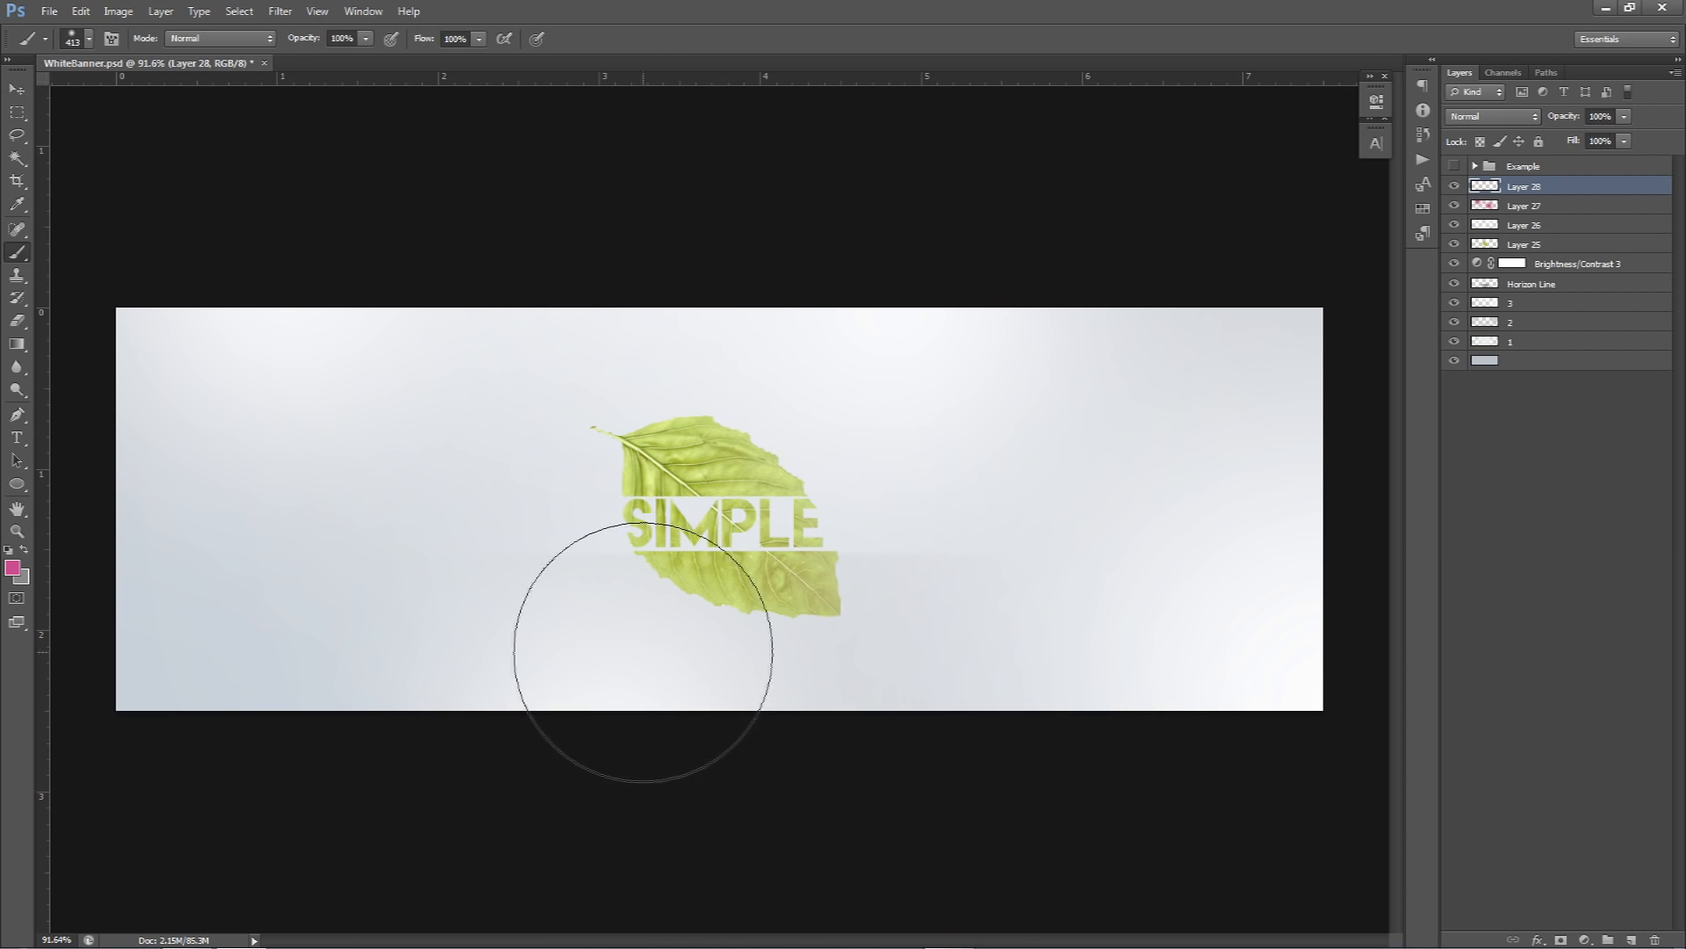
pyautogui.click(598, 671)
pyautogui.click(1497, 117)
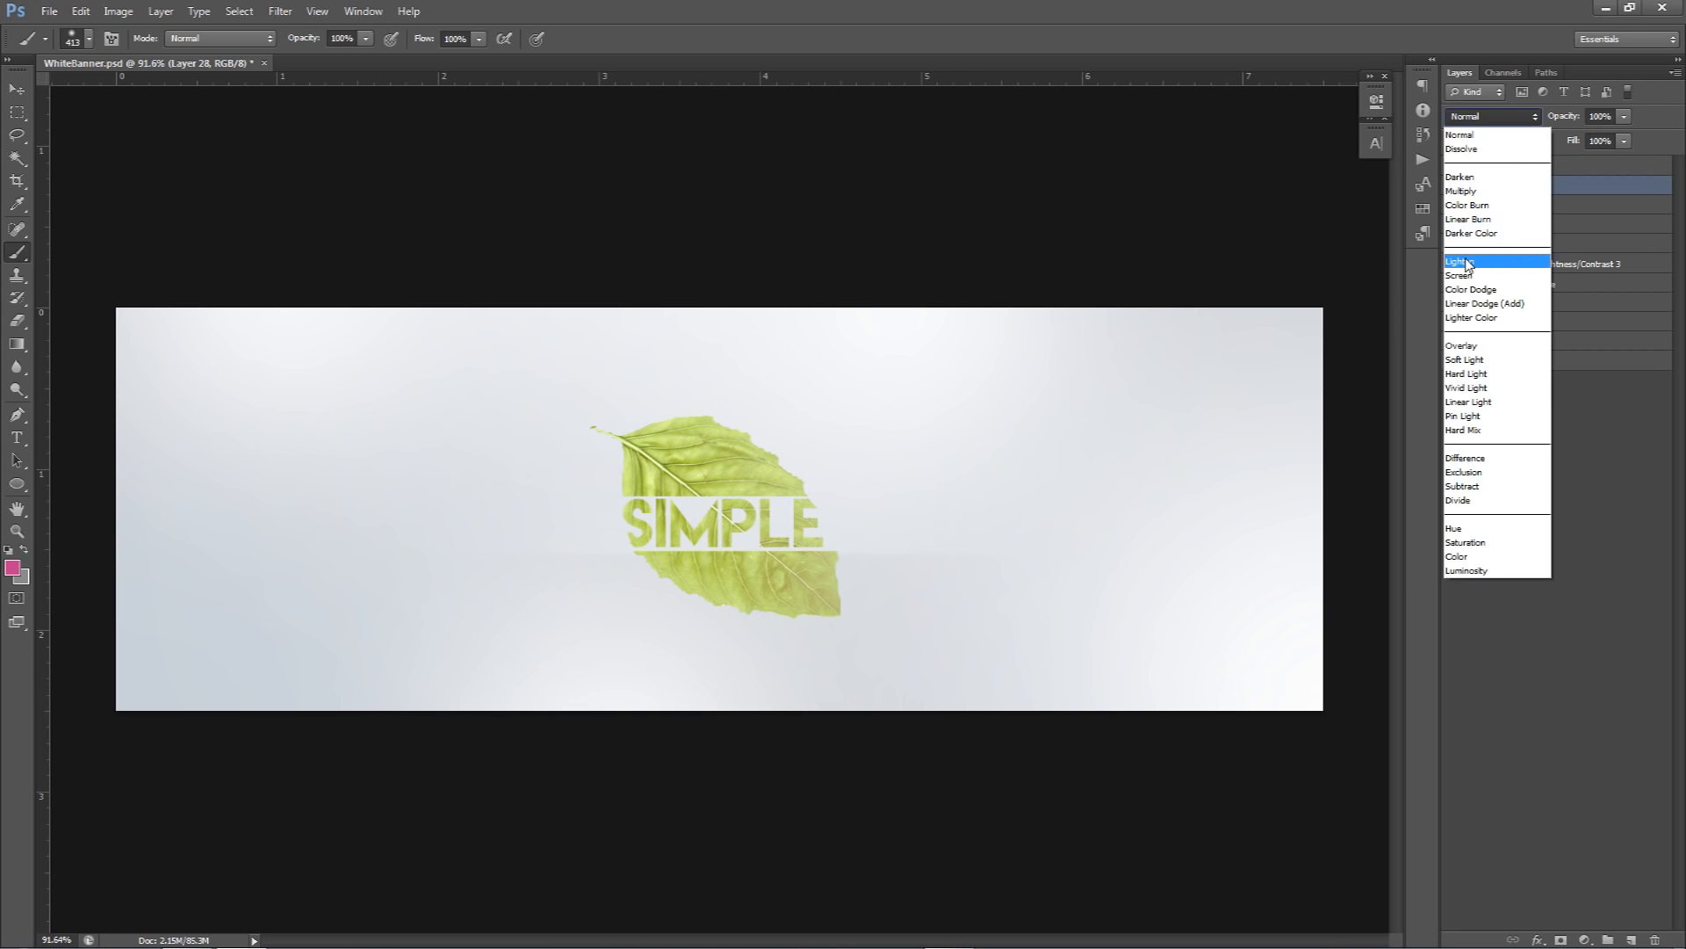
pyautogui.click(1488, 255)
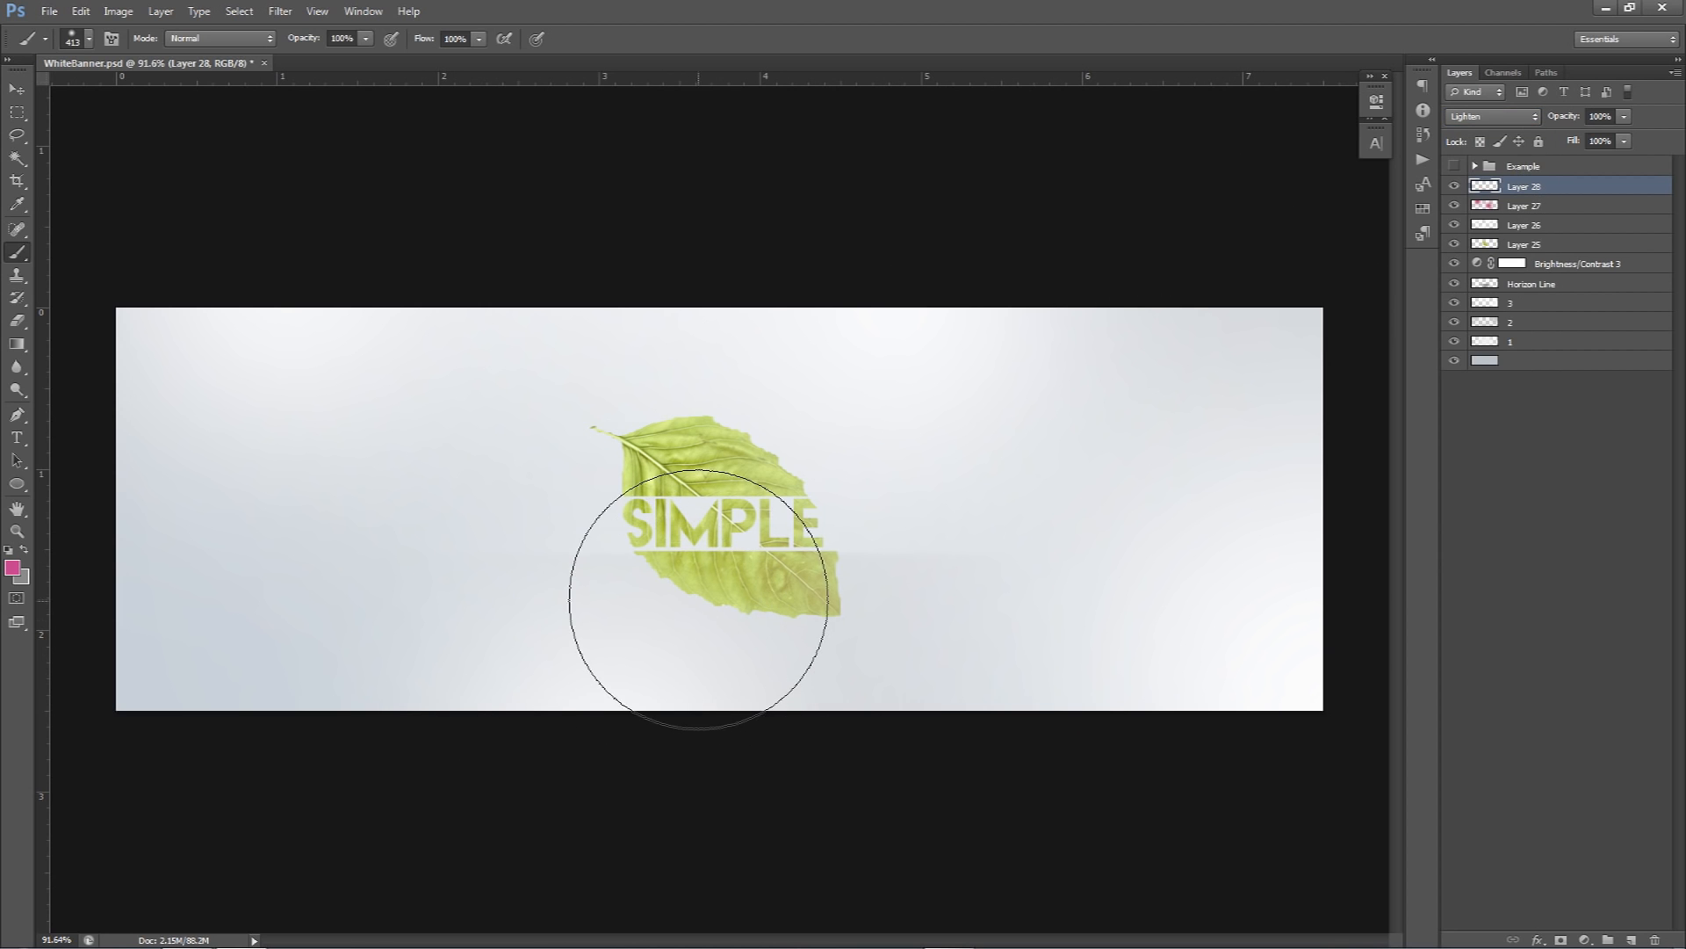
pyautogui.moveTo(821, 427); pyautogui.dragTo(773, 424)
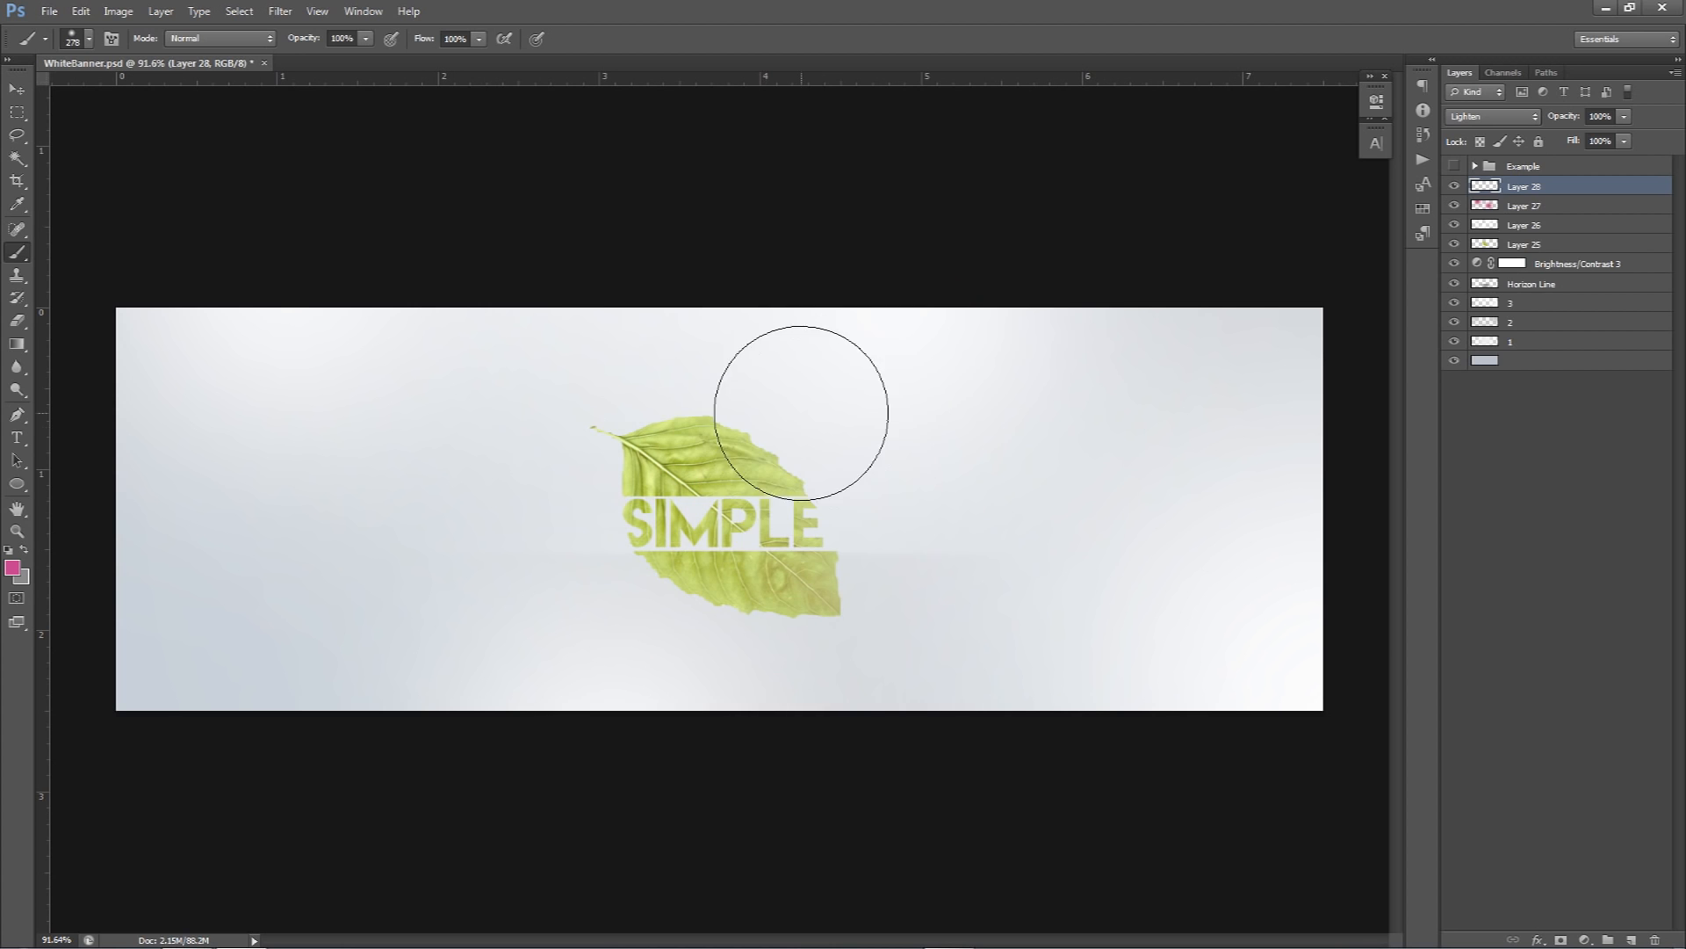
pyautogui.moveTo(651, 544); pyautogui.dragTo(648, 585)
pyautogui.hotkey('ctrl', 'z')
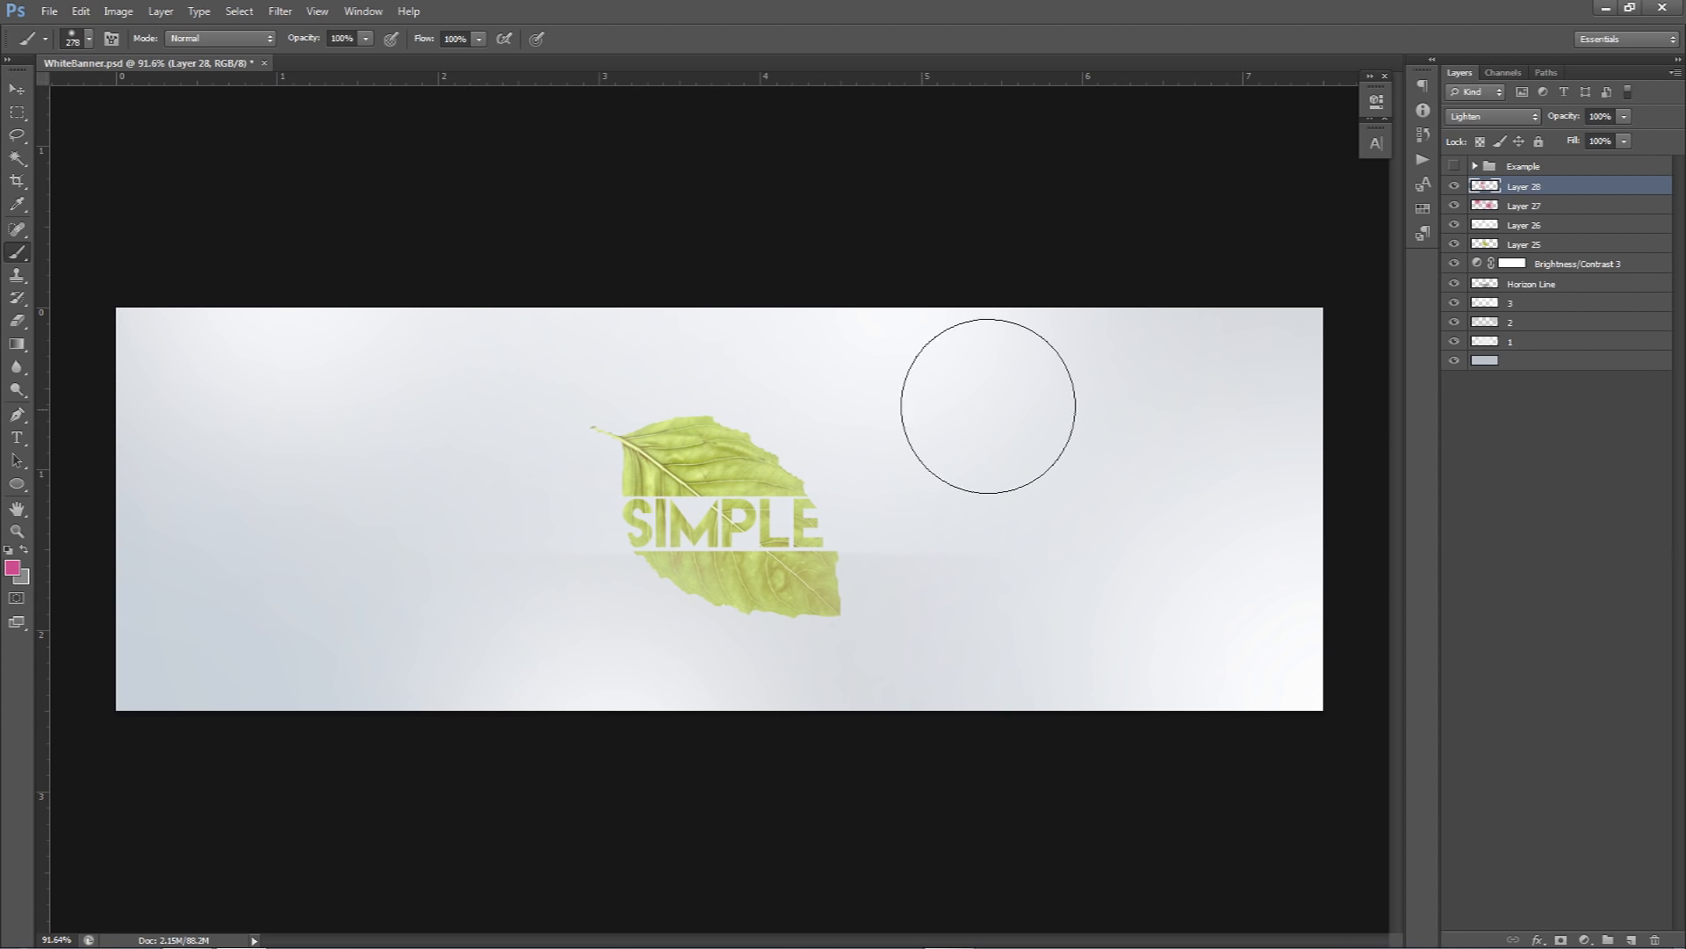
# - Add another layer in Lighten mode and change the foreground colour to a medium blue
pyautogui.click(1638, 938)
pyautogui.click(12, 567)
pyautogui.moveTo(1243, 405); pyautogui.dragTo(1252, 446)
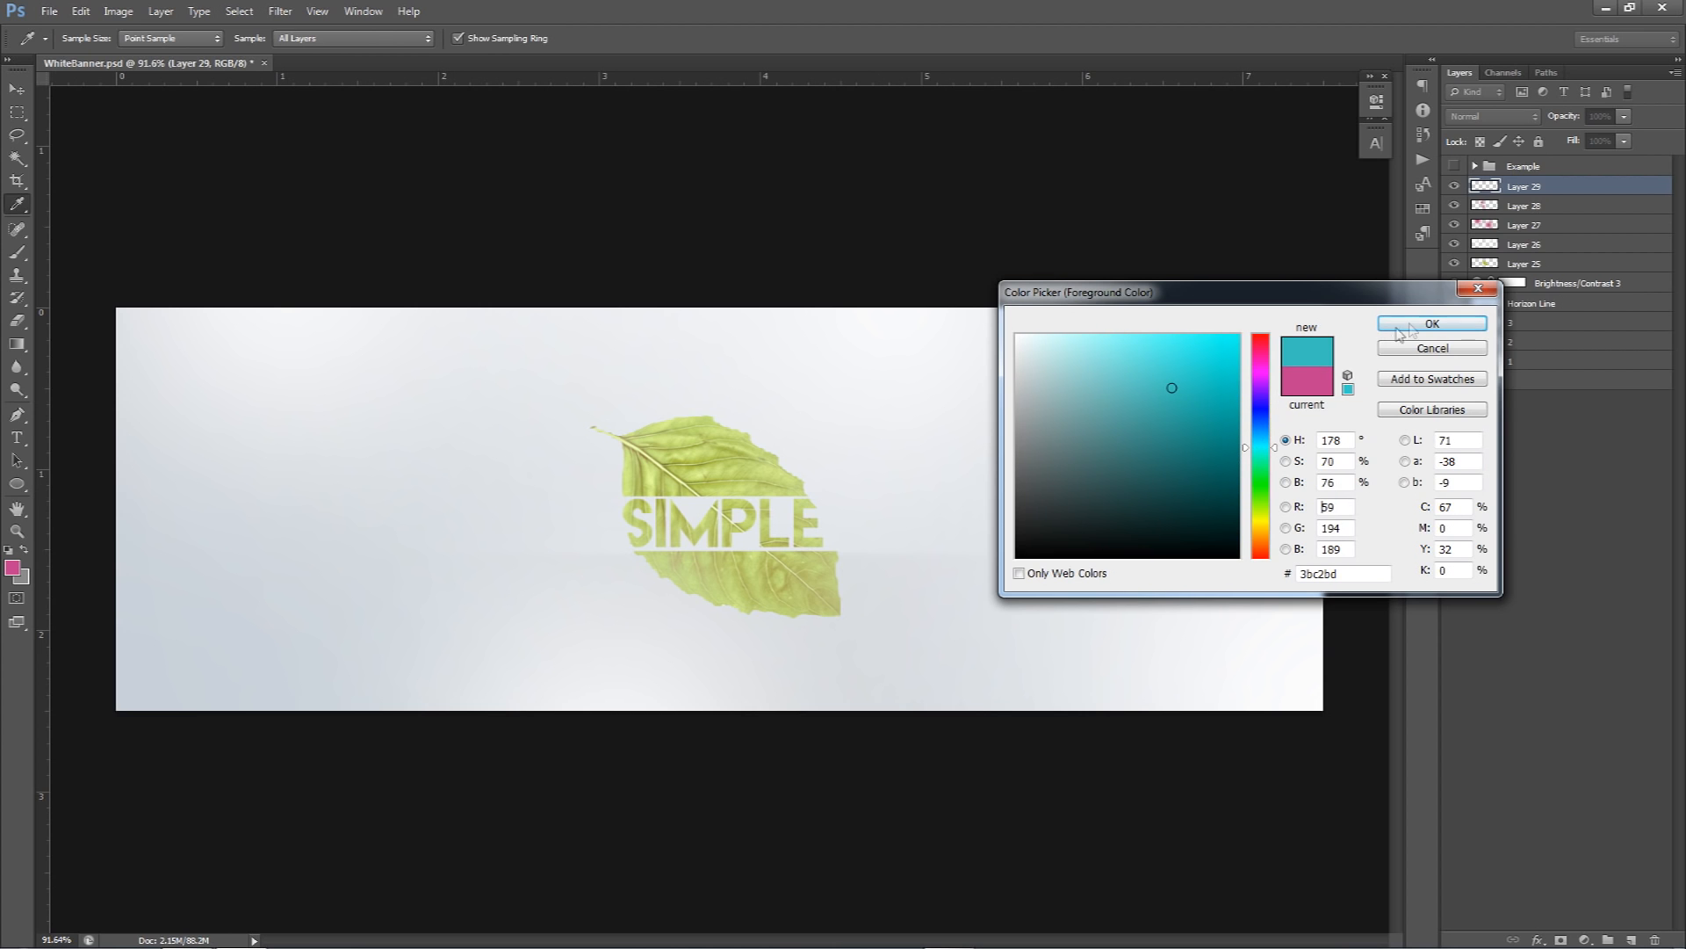
pyautogui.click(1431, 324)
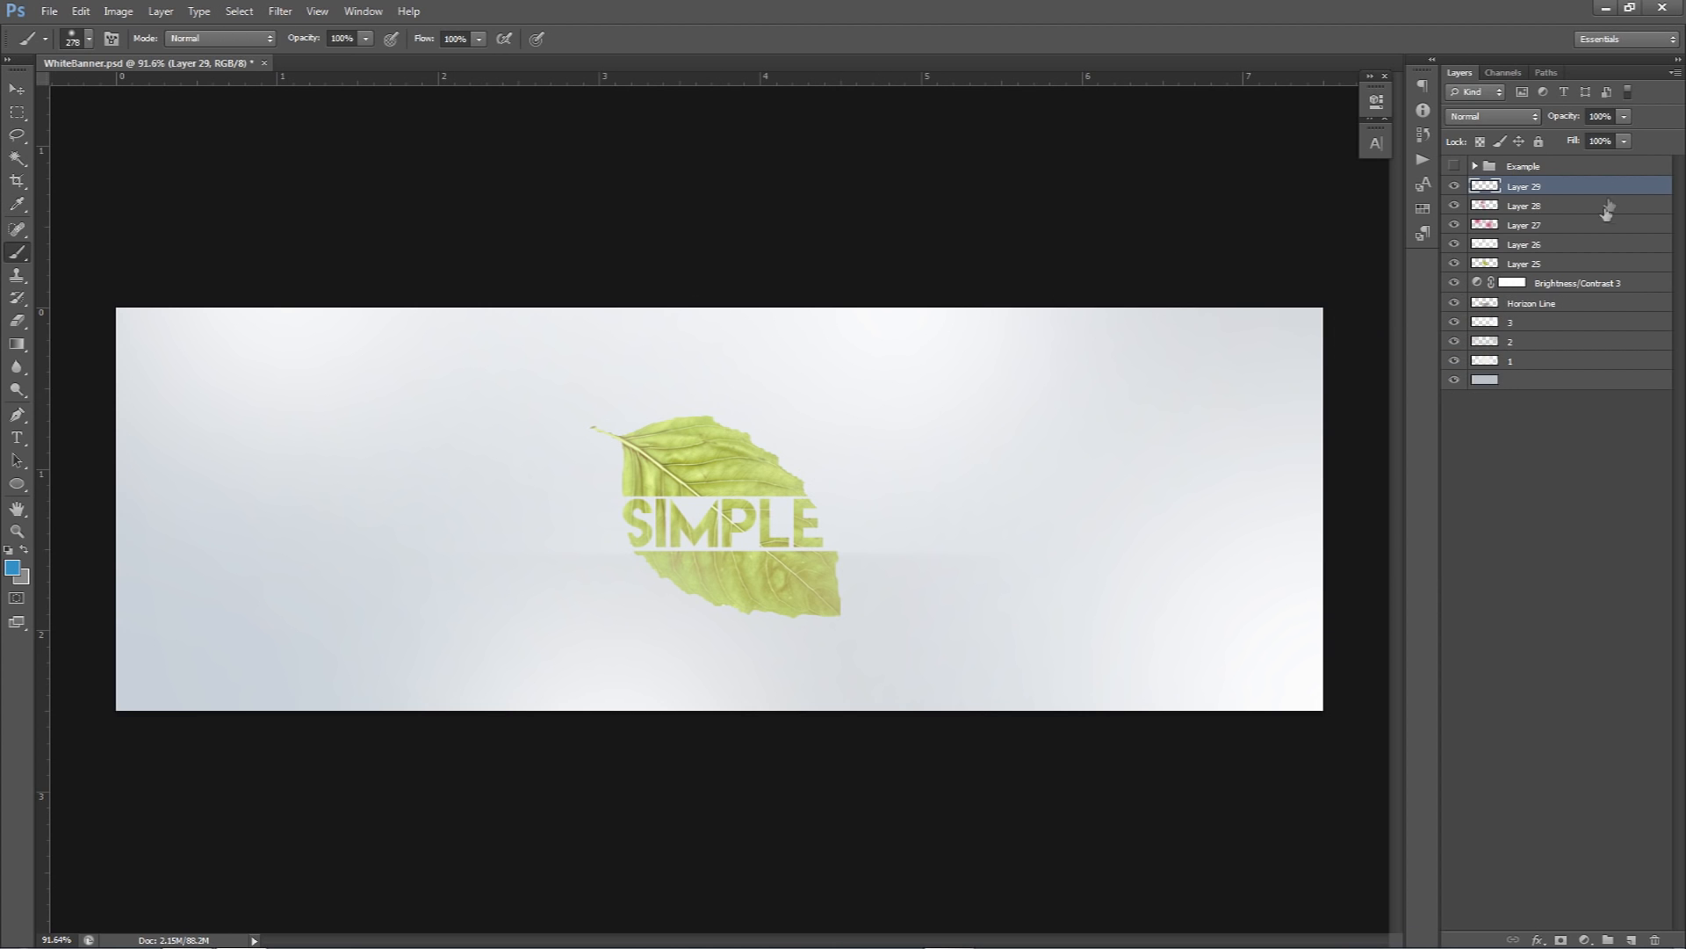
pyautogui.click(1513, 117)
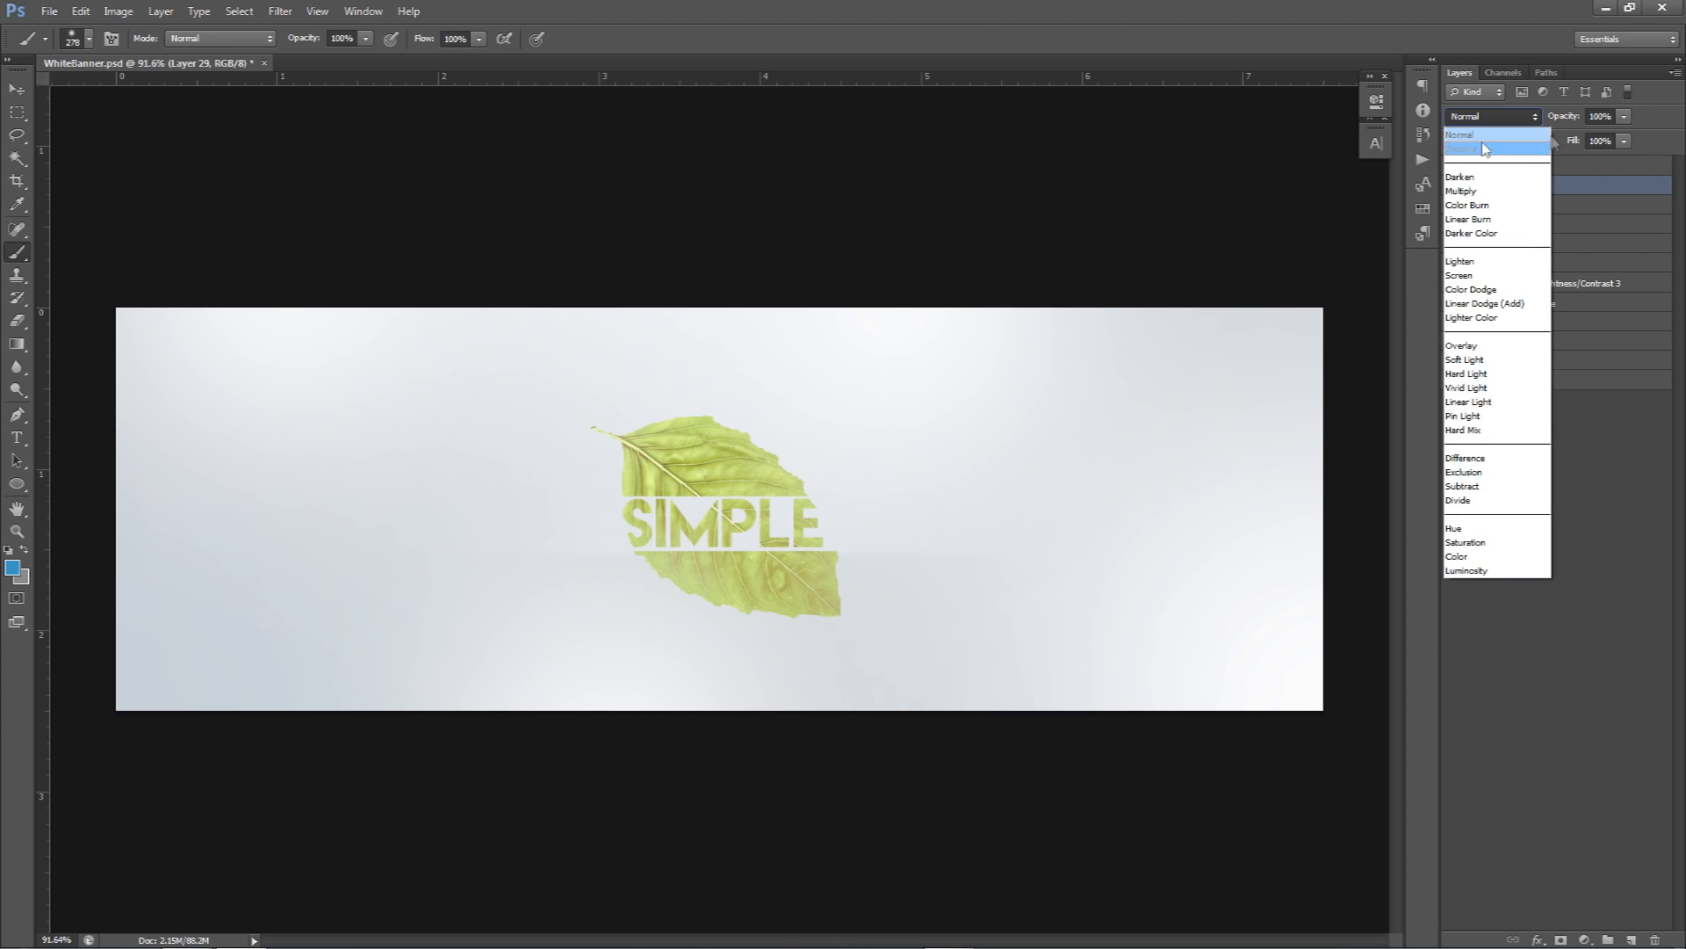
pyautogui.click(1465, 264)
# - Paint large soft blue spots around the leaf and across the banner's lower-left area, enlarging the brush to 542 px
pyautogui.moveTo(736, 434)
pyautogui.mouseDown()
pyautogui.moveTo(767, 433)
pyautogui.moveTo(742, 433)
pyautogui.mouseUp()
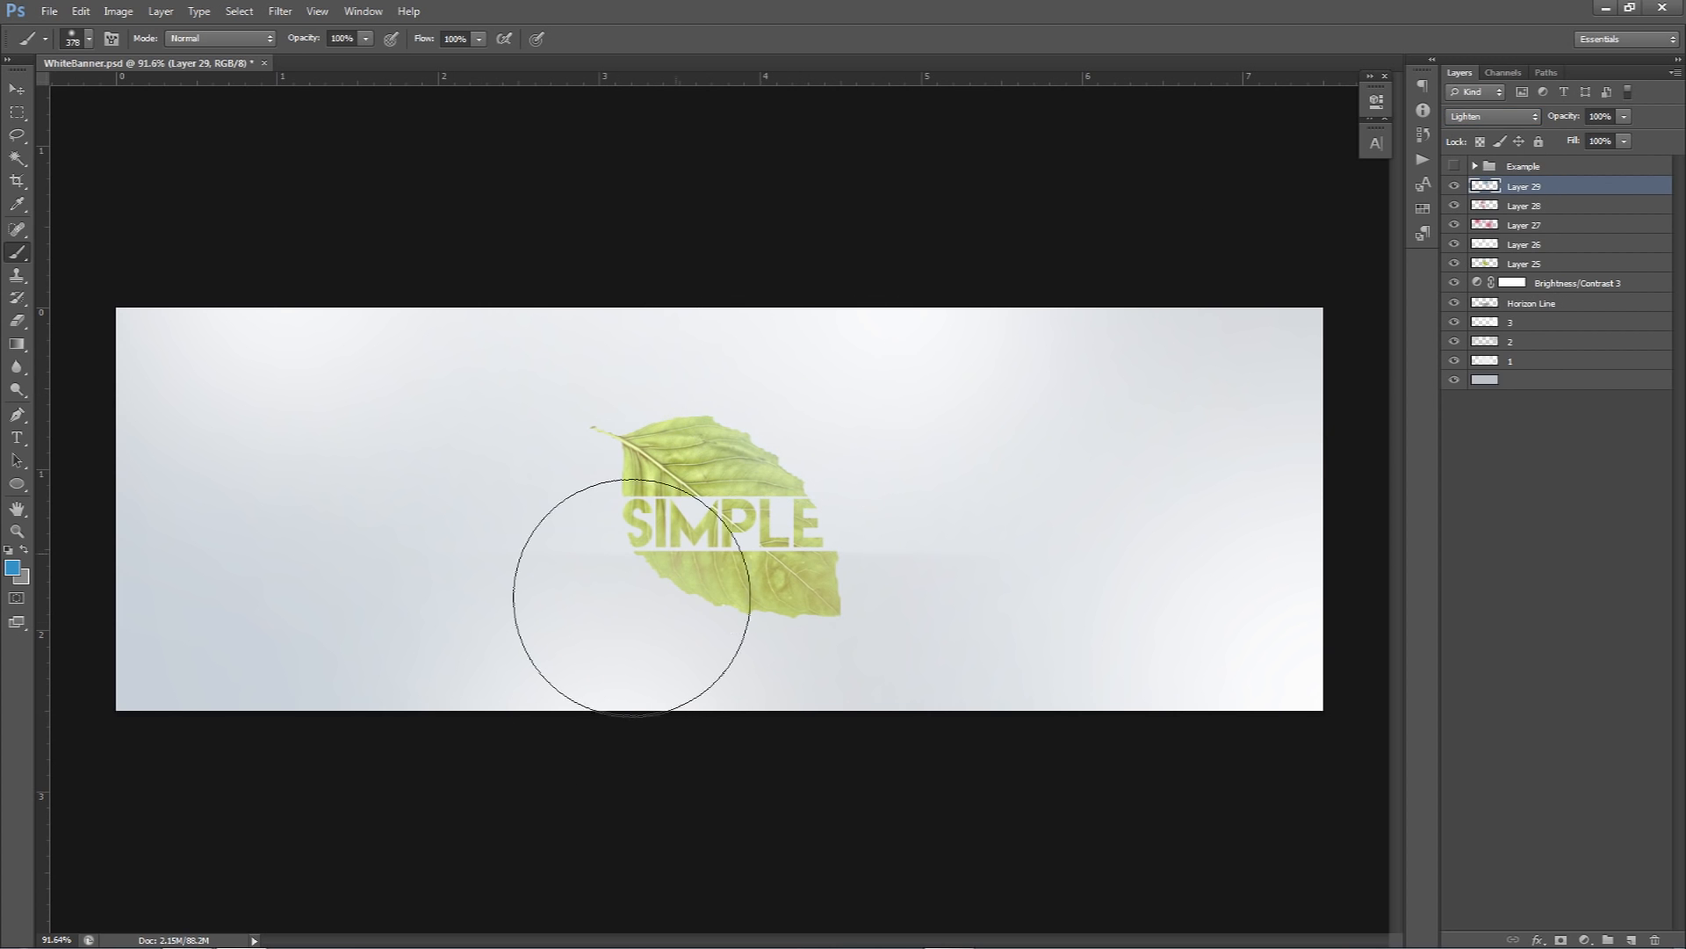
pyautogui.hotkey('ctrl', 'z')
pyautogui.click(723, 677)
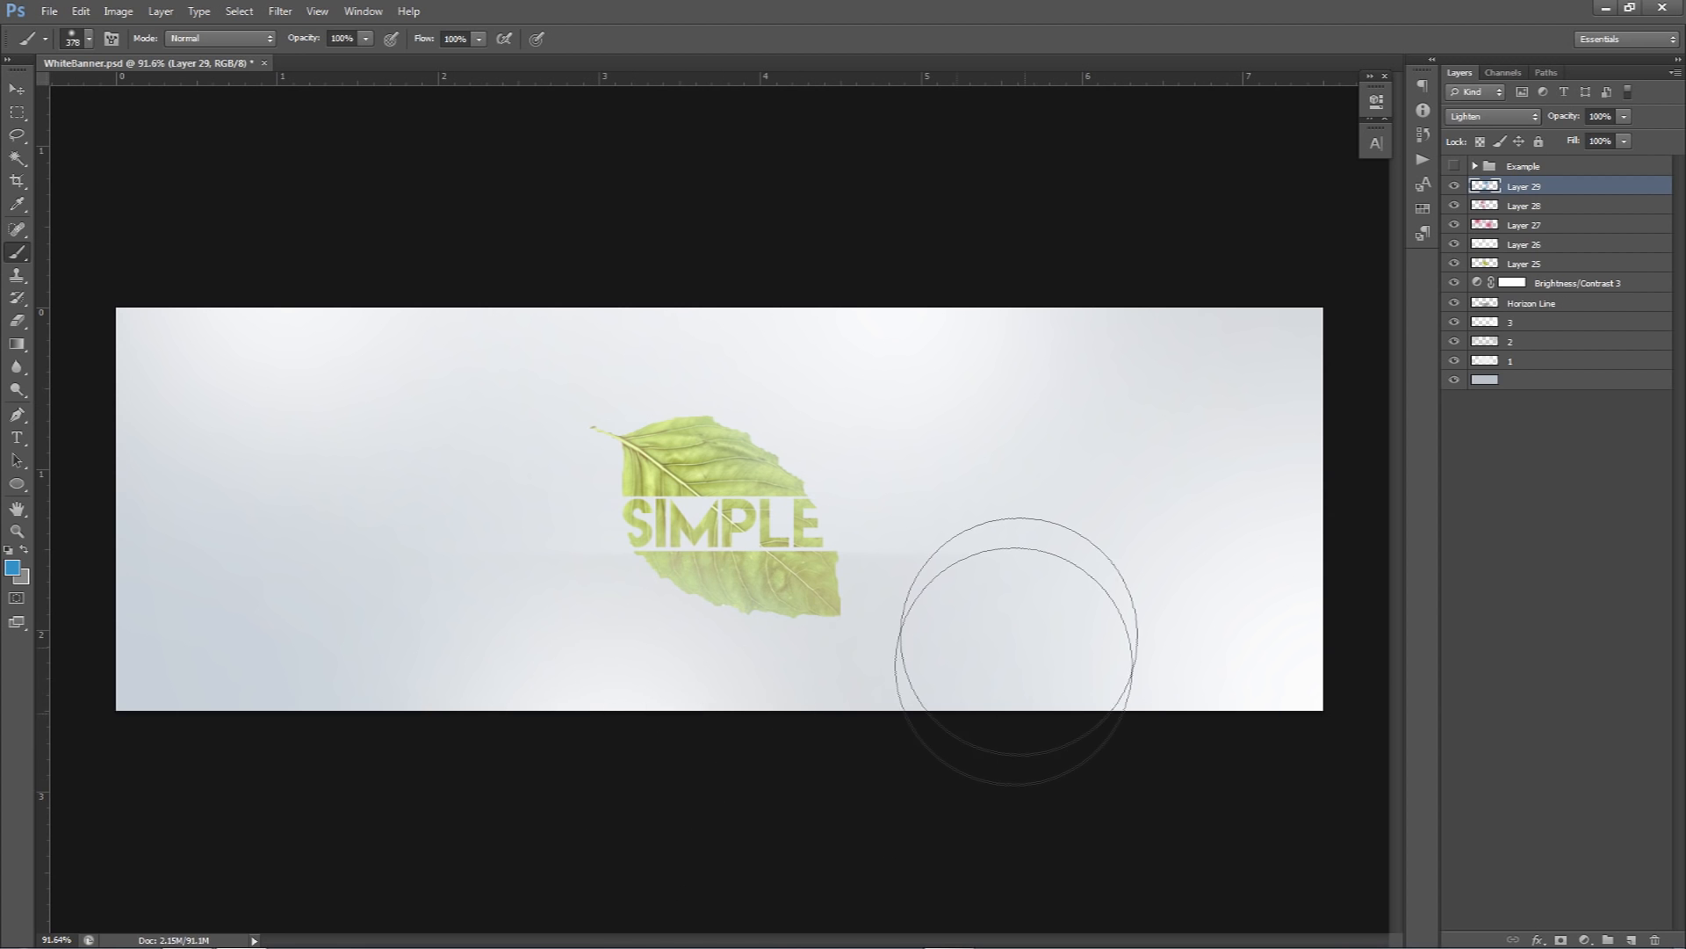
pyautogui.moveTo(376, 619); pyautogui.dragTo(518, 630)
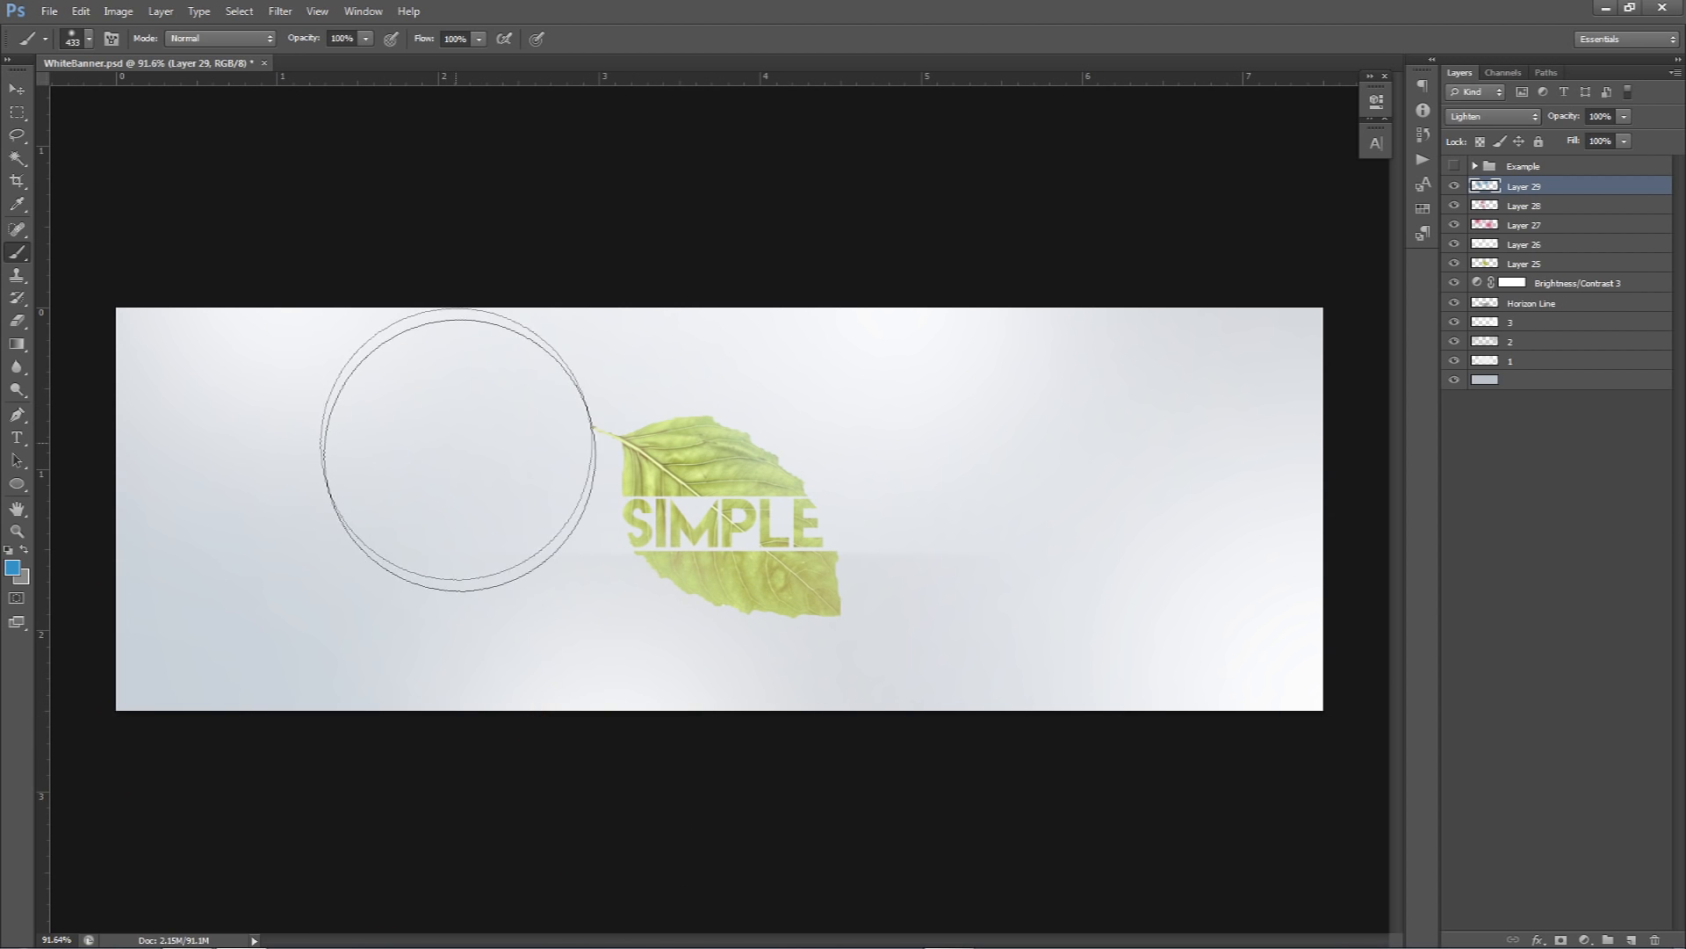
pyautogui.moveTo(385, 635); pyautogui.dragTo(422, 555)
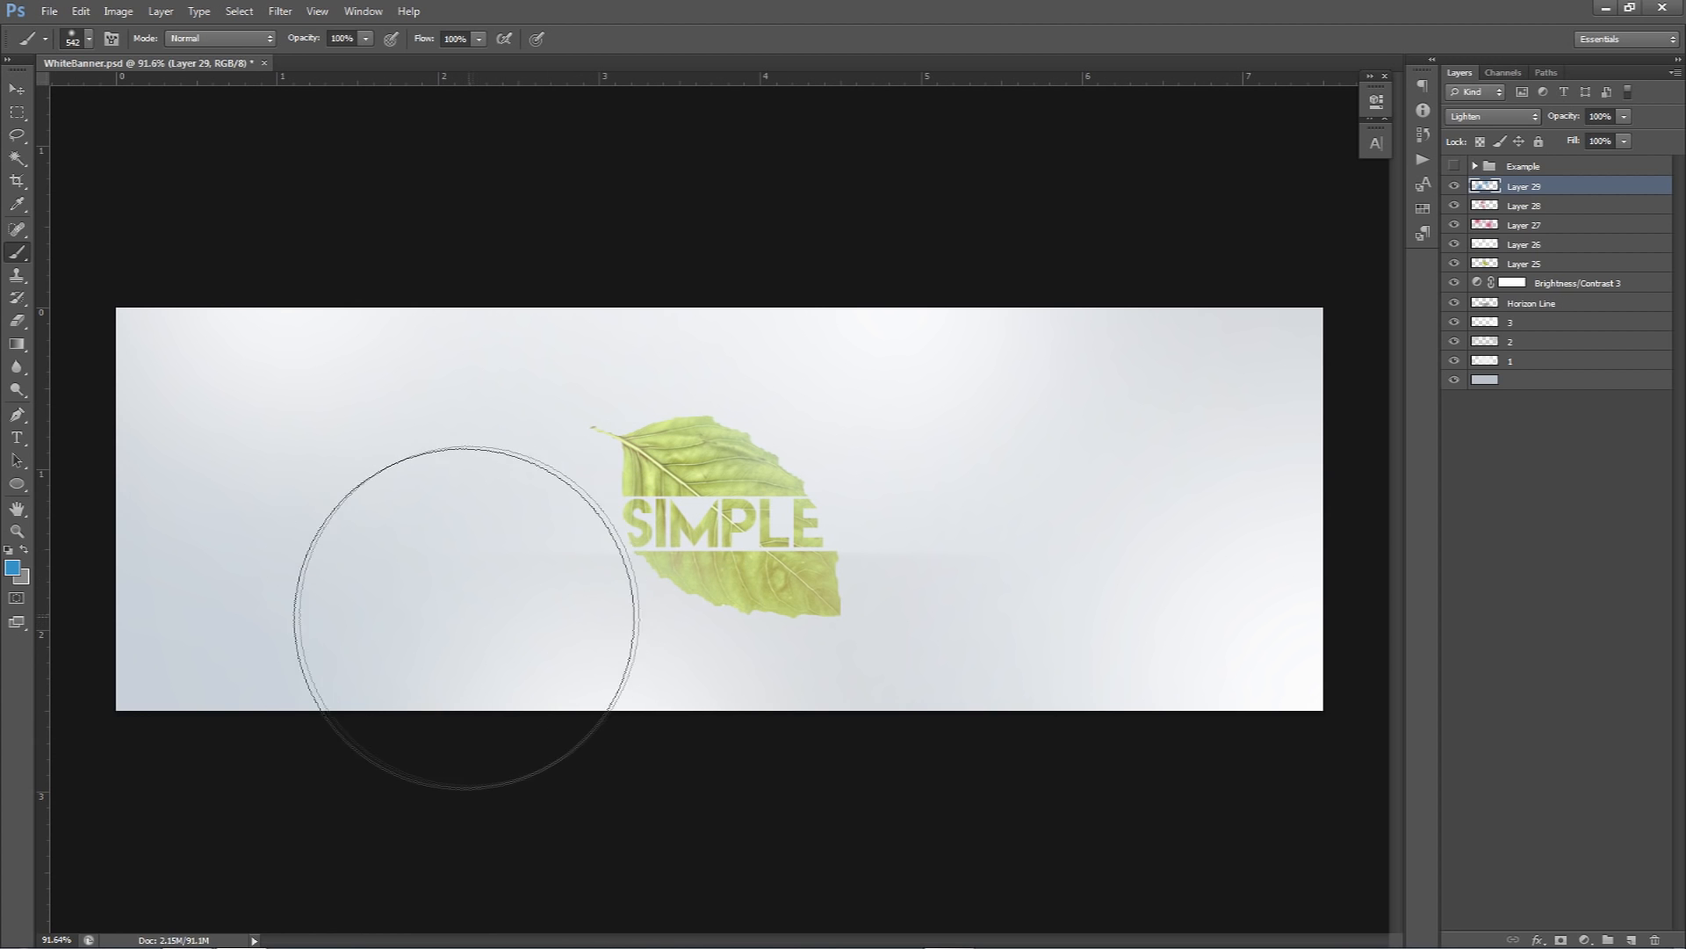
pyautogui.scroll(-1, 1054, 566)
pyautogui.scroll(1, 1054, 566)
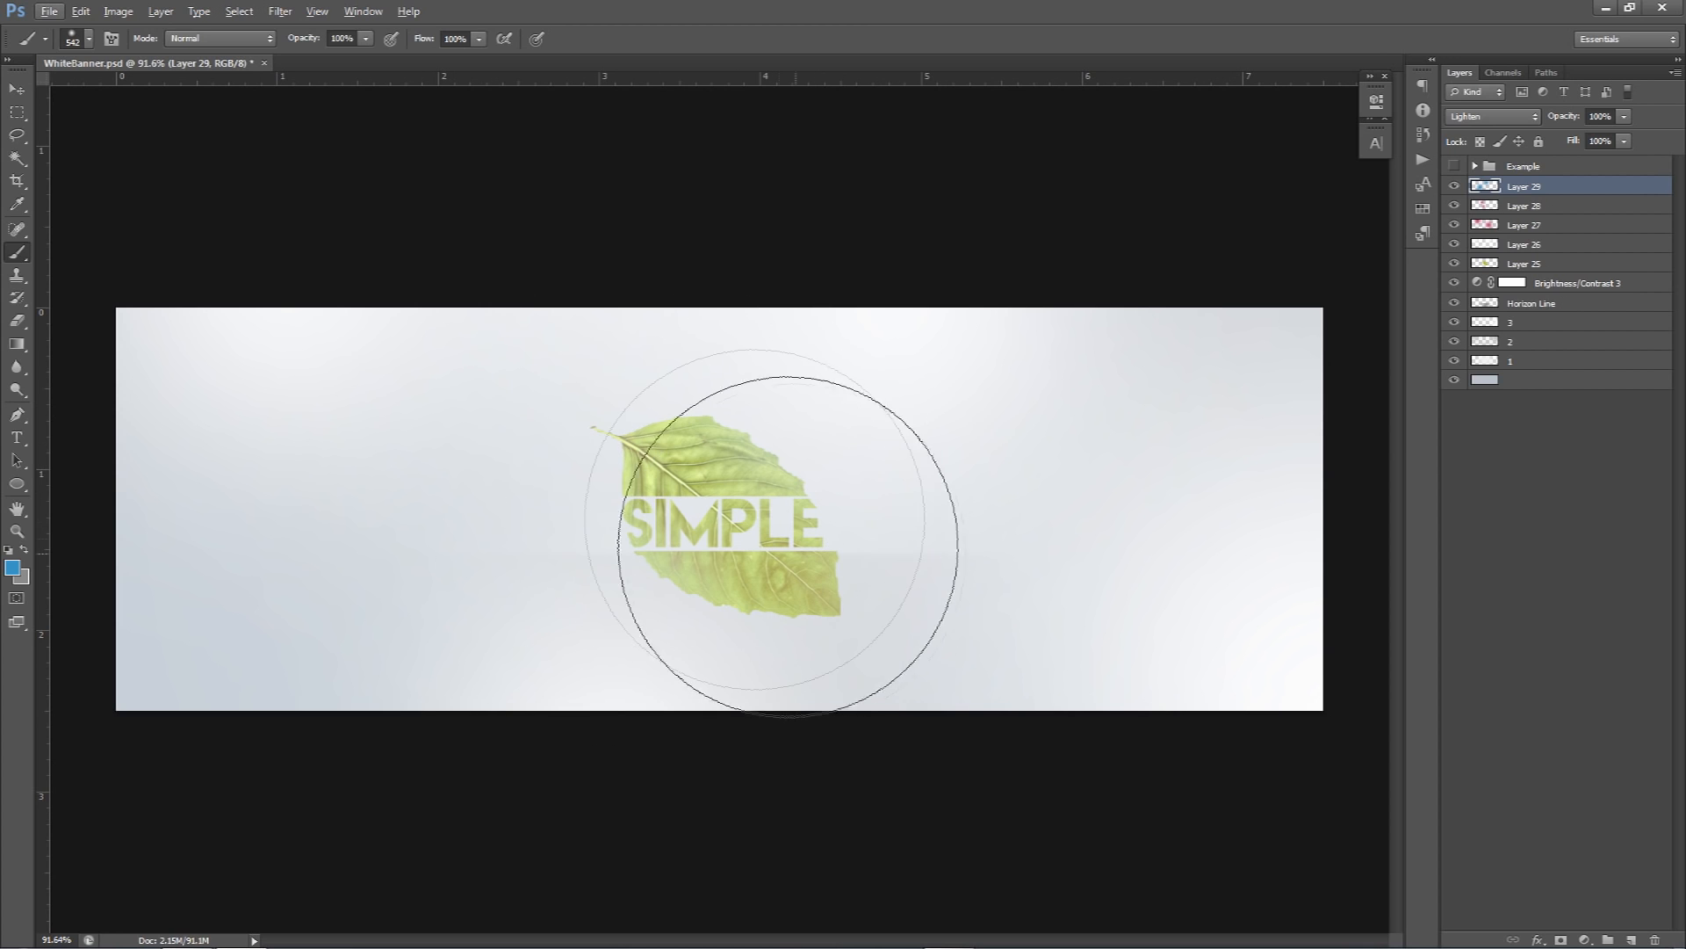
# - Switch to the browser, take the dewy green leaf on white from the leaf image results, and paste it into the Photoshop banner
pyautogui.press('v')
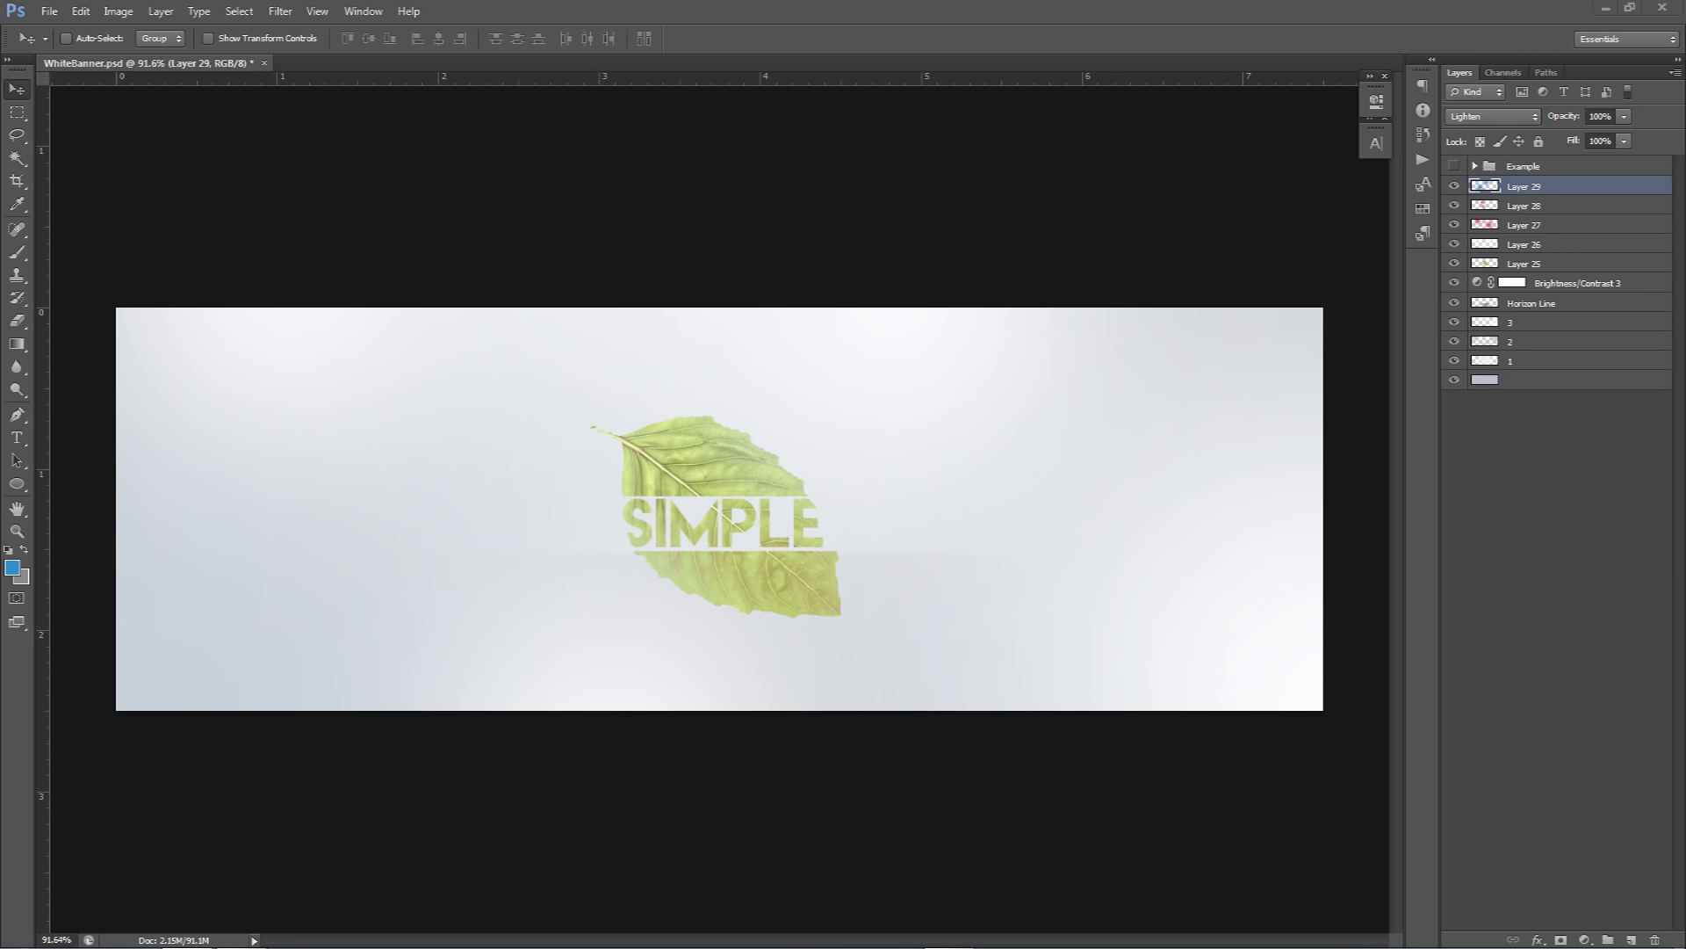
pyautogui.moveTo(1667, 94); pyautogui.dragTo(1036, 2)
pyautogui.scroll(5, 671, 475)
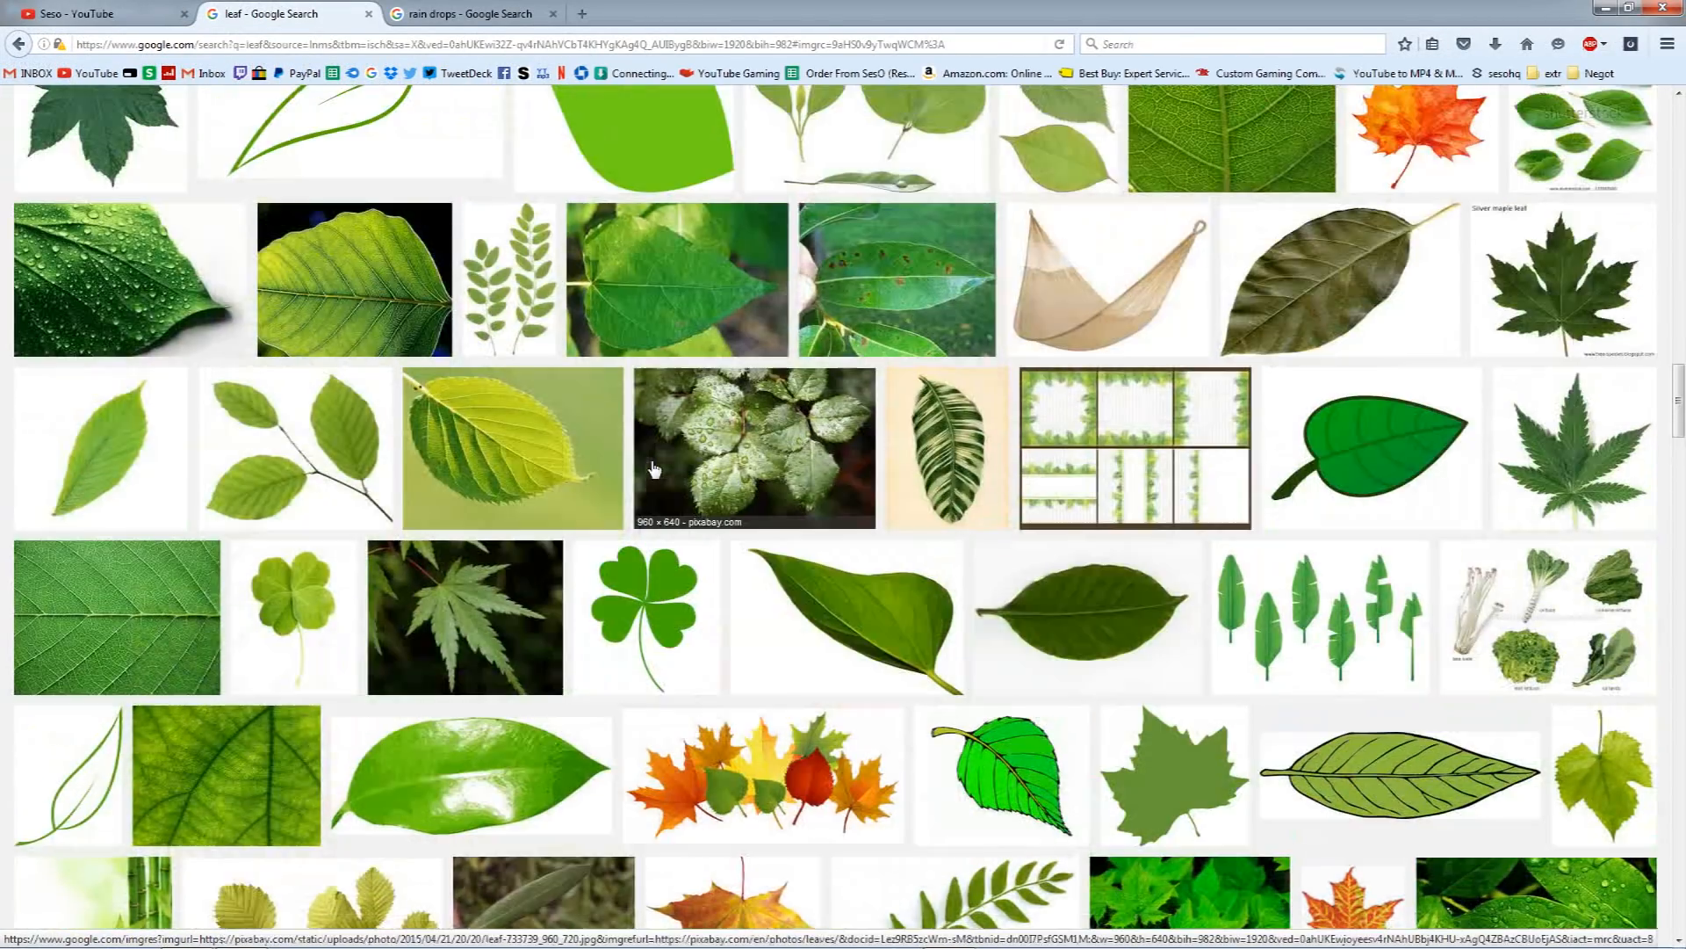
pyautogui.scroll(4, 579, 482)
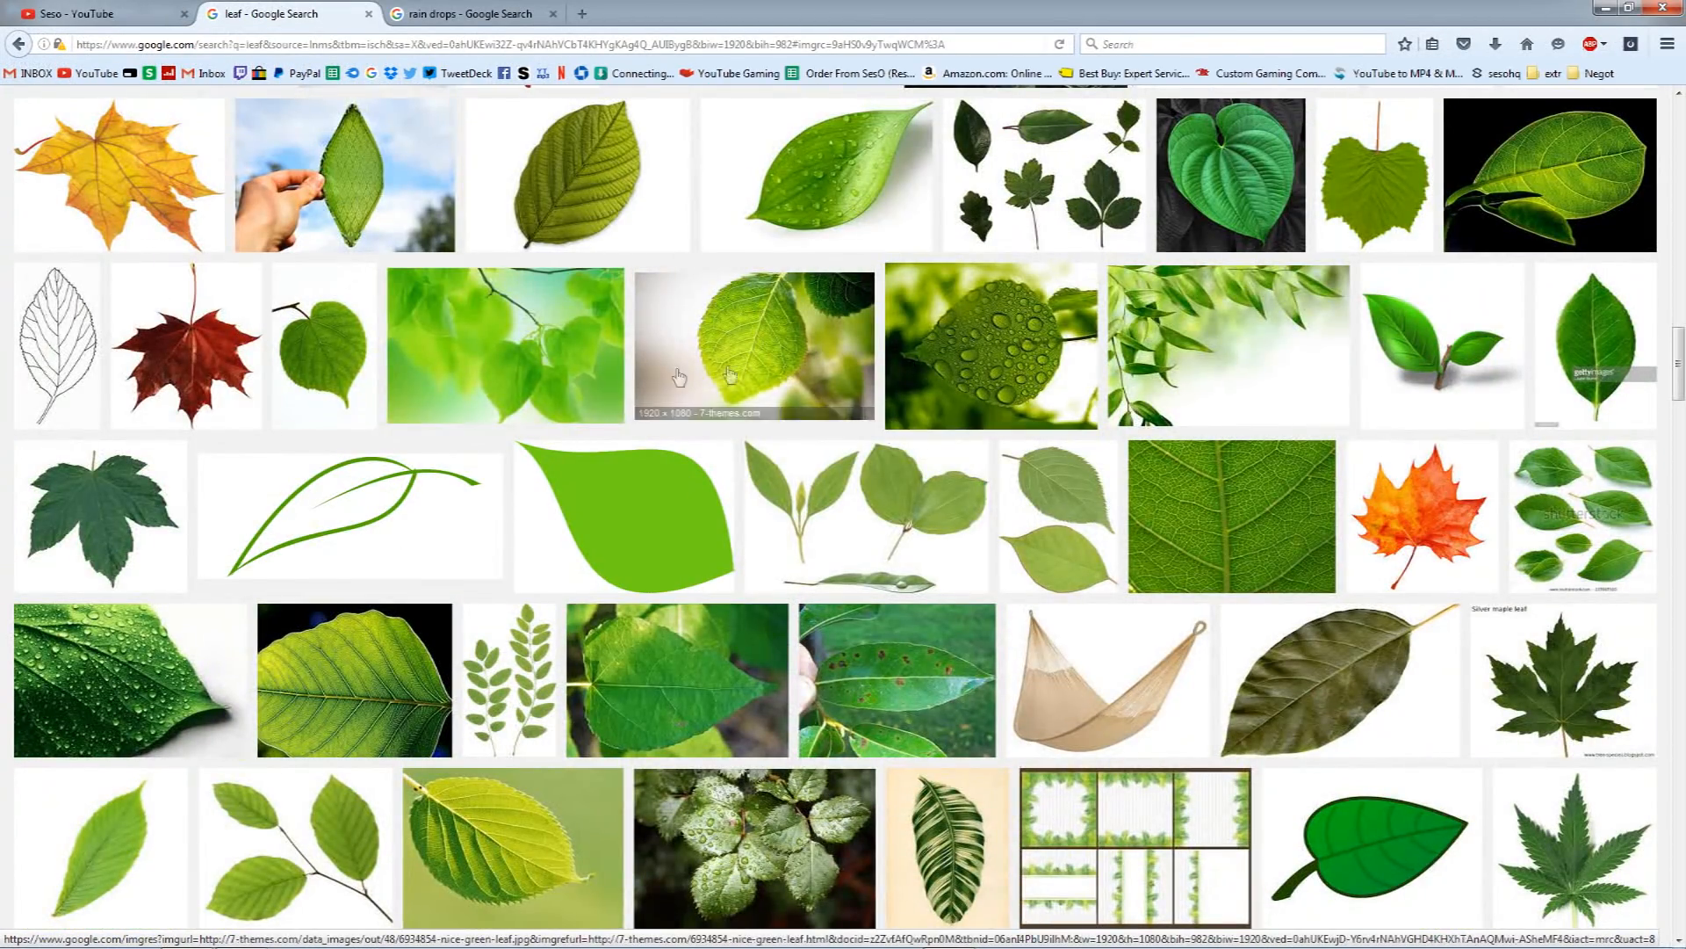
pyautogui.click(825, 176)
pyautogui.click(1604, 7)
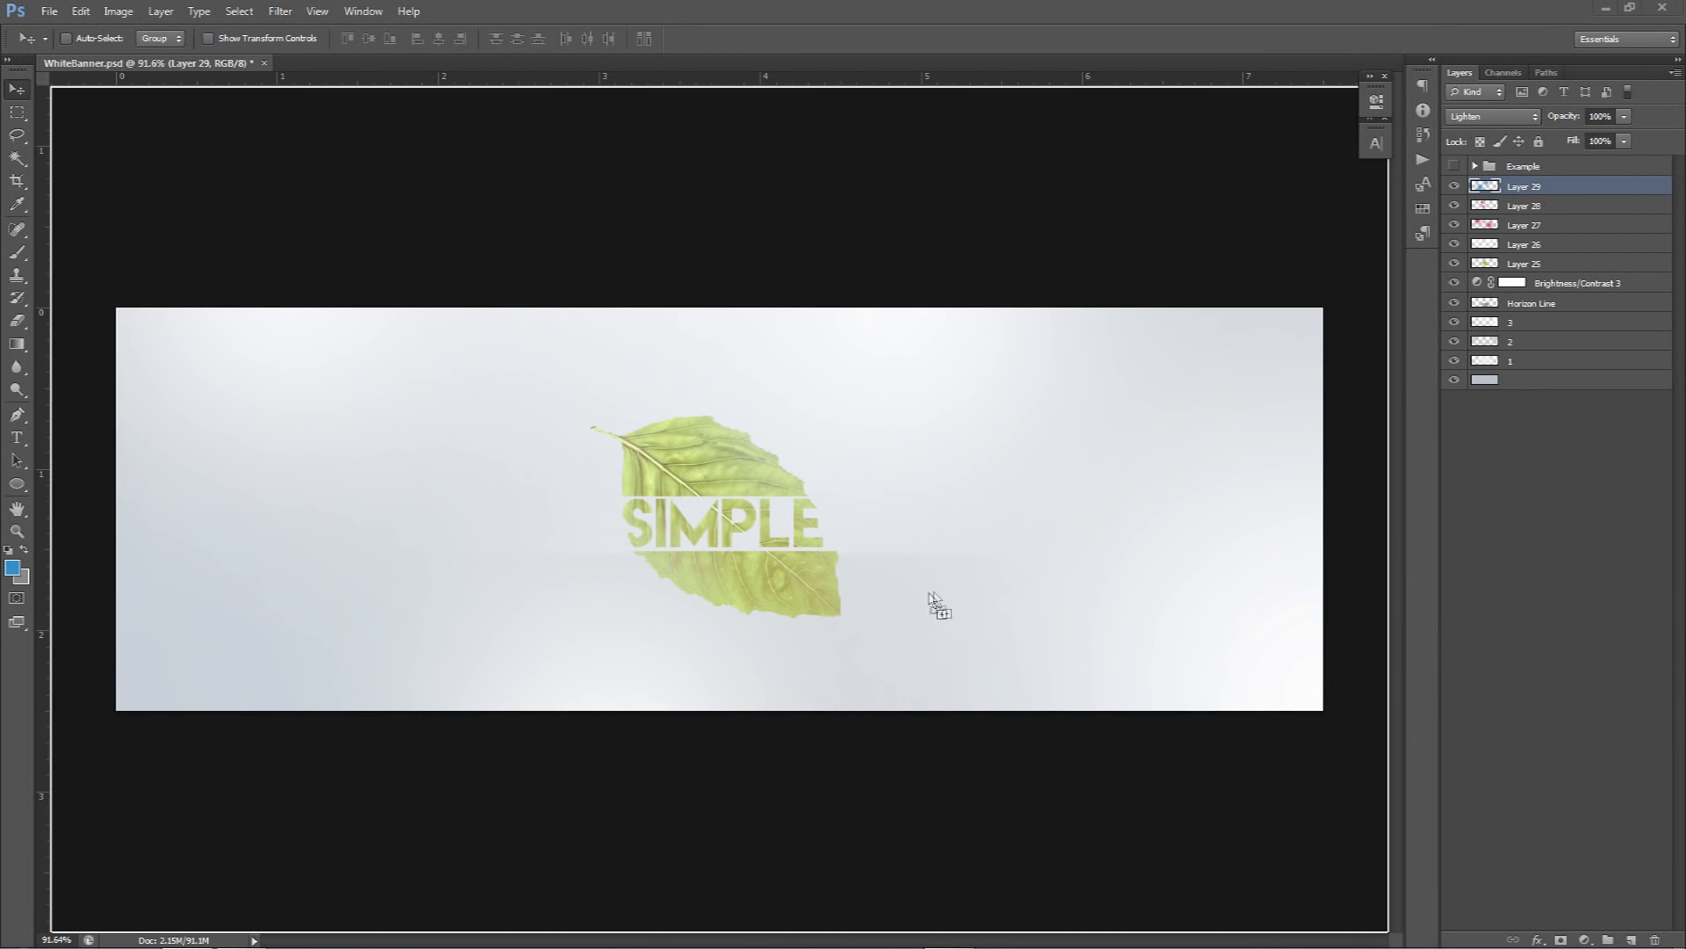
pyautogui.hotkey('ctrl', 'v')
pyautogui.press('b')
pyautogui.moveTo(1026, 606); pyautogui.dragTo(979, 584)
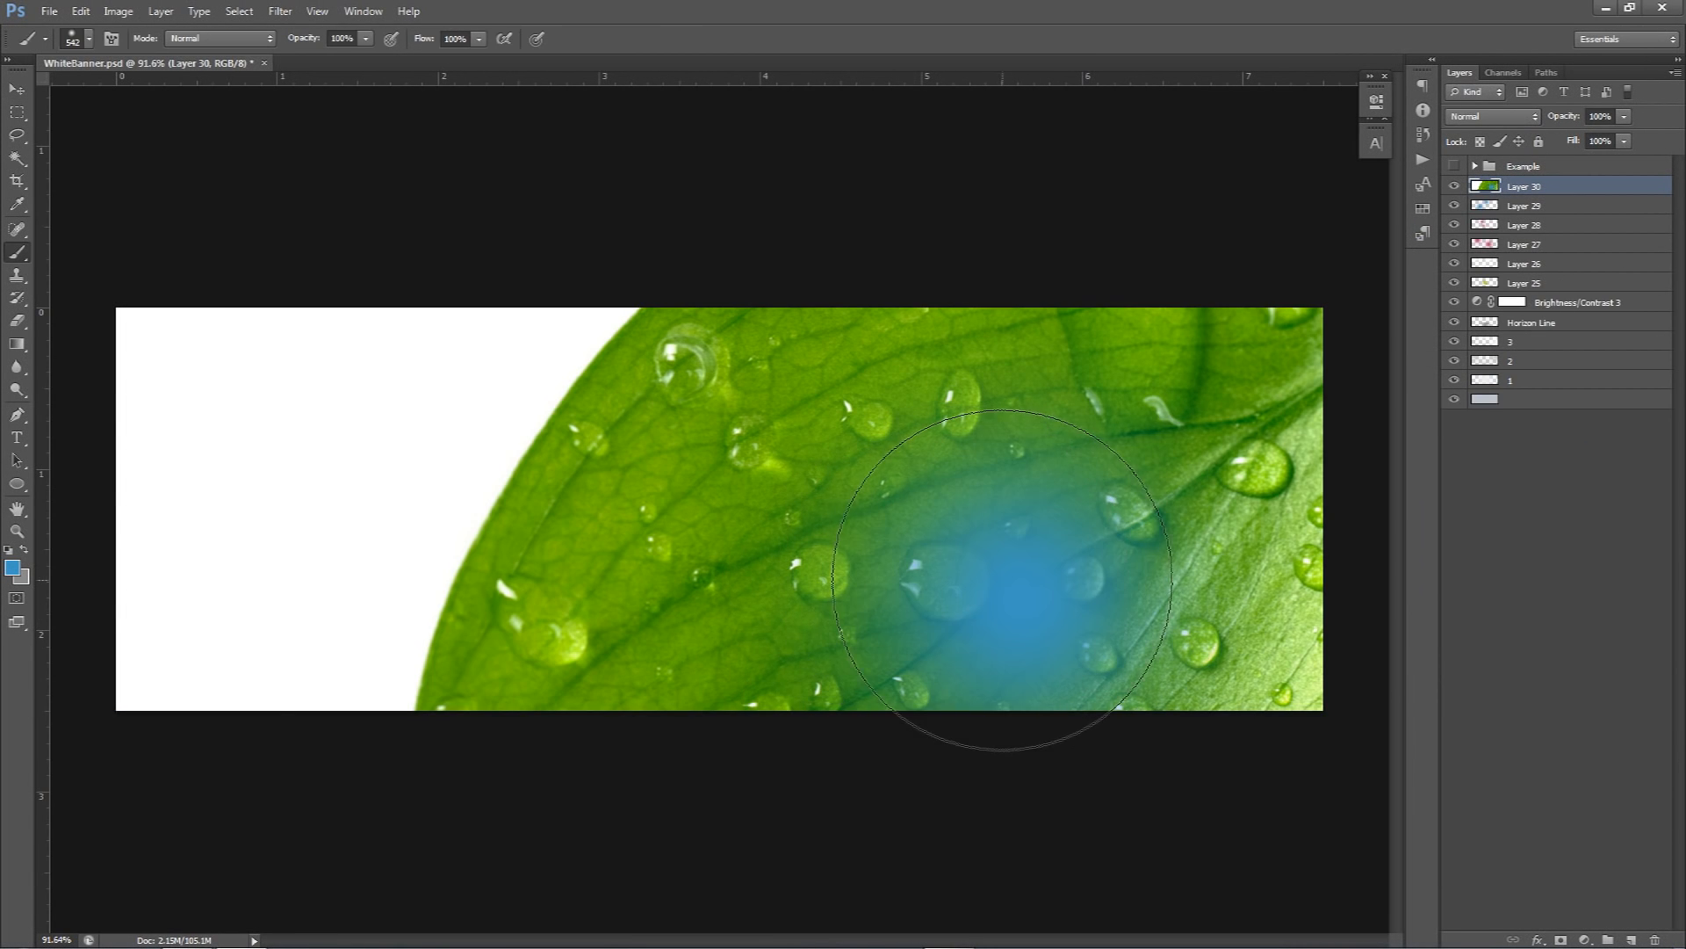
pyautogui.hotkey('ctrl', 'z')
# - Scale the pasted leaf picture to about 14.6% and place it at the lower left of the SIMPLE leaf
pyautogui.press('v')
pyautogui.moveTo(1085, 532); pyautogui.dragTo(757, 520)
pyautogui.hotkey('ctrl', 't')
pyautogui.moveTo(1019, 448); pyautogui.dragTo(843, 718)
pyautogui.moveTo(992, 422); pyautogui.dragTo(697, 490)
pyautogui.moveTo(1225, 189); pyautogui.dragTo(638, 574)
pyautogui.moveTo(563, 654); pyautogui.dragTo(949, 321)
pyautogui.moveTo(1035, 233); pyautogui.dragTo(691, 482)
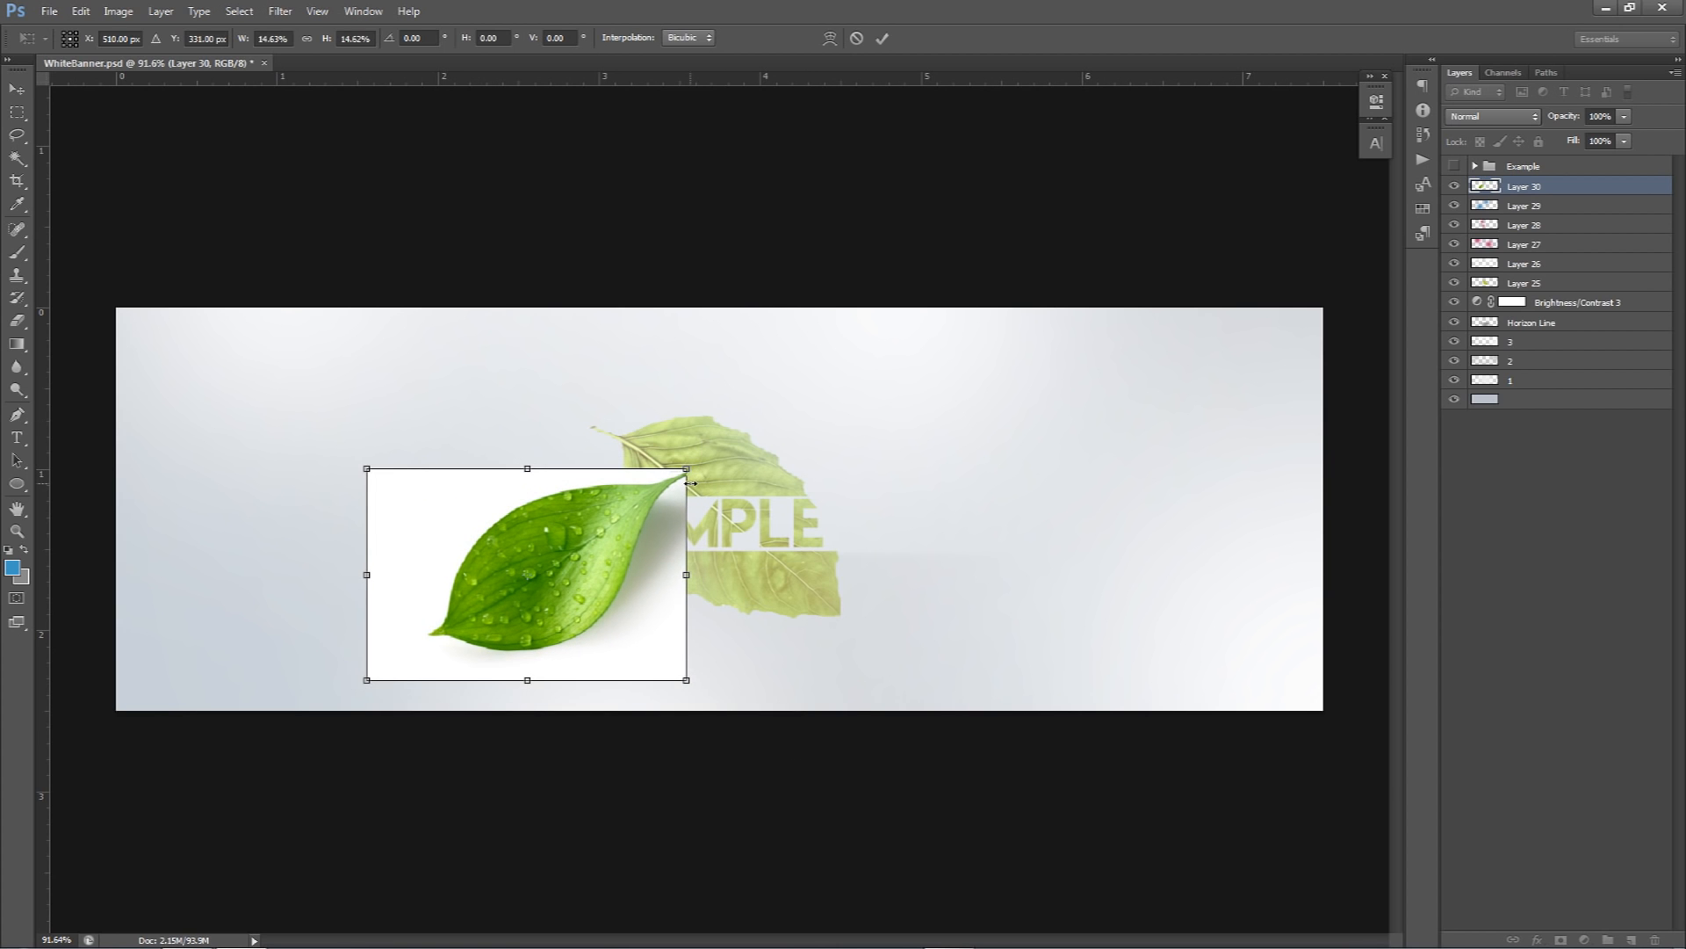
pyautogui.press('Return')
# - With the Pen tool, trace the dewy leaf's upper edge from its lower-left tip to the base of the stem
pyautogui.press('p')
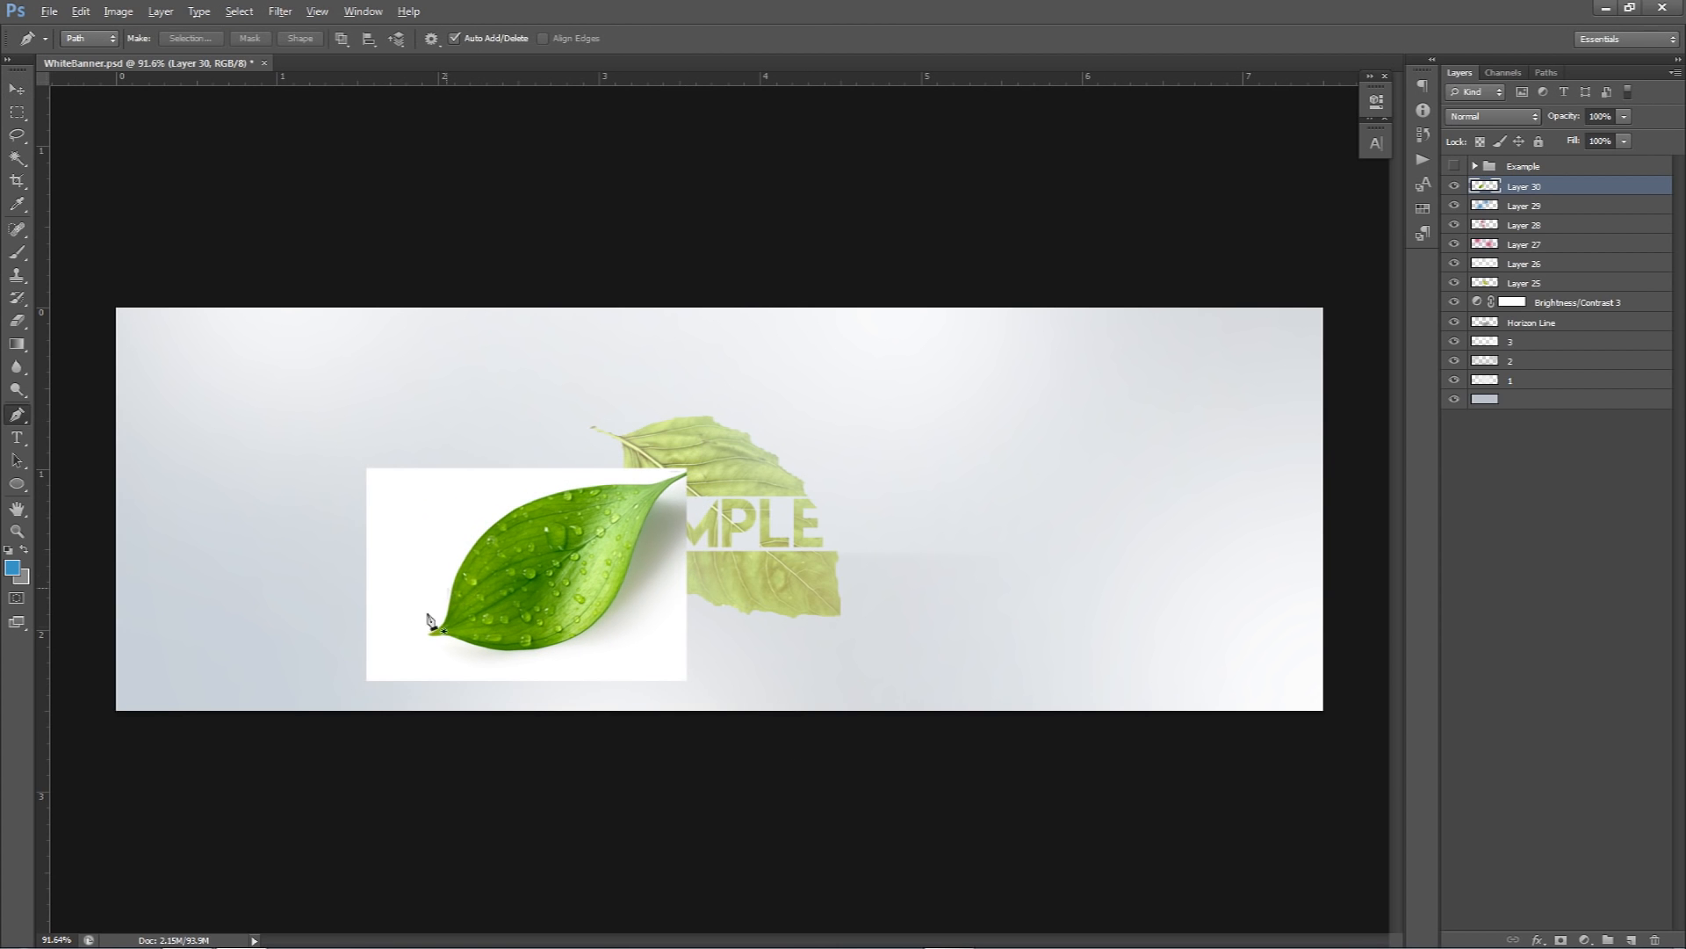
pyautogui.scroll(5, 412, 615)
pyautogui.click(461, 682)
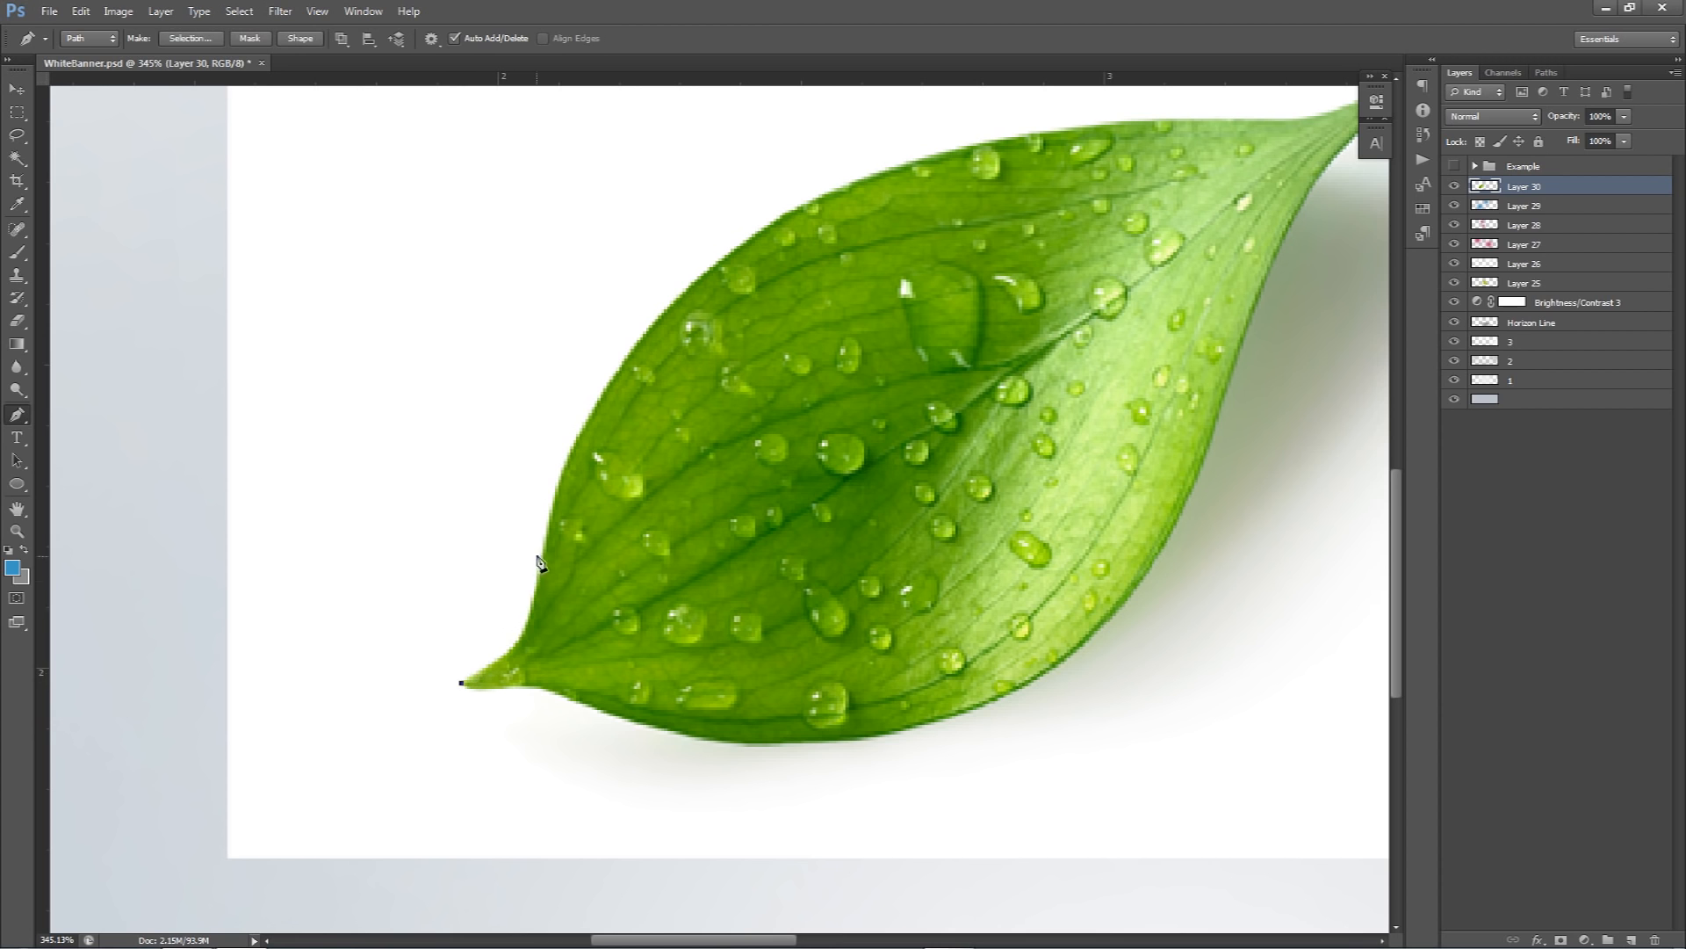
pyautogui.moveTo(545, 537); pyautogui.dragTo(546, 419)
pyautogui.moveTo(1141, 191); pyautogui.dragTo(909, 336)
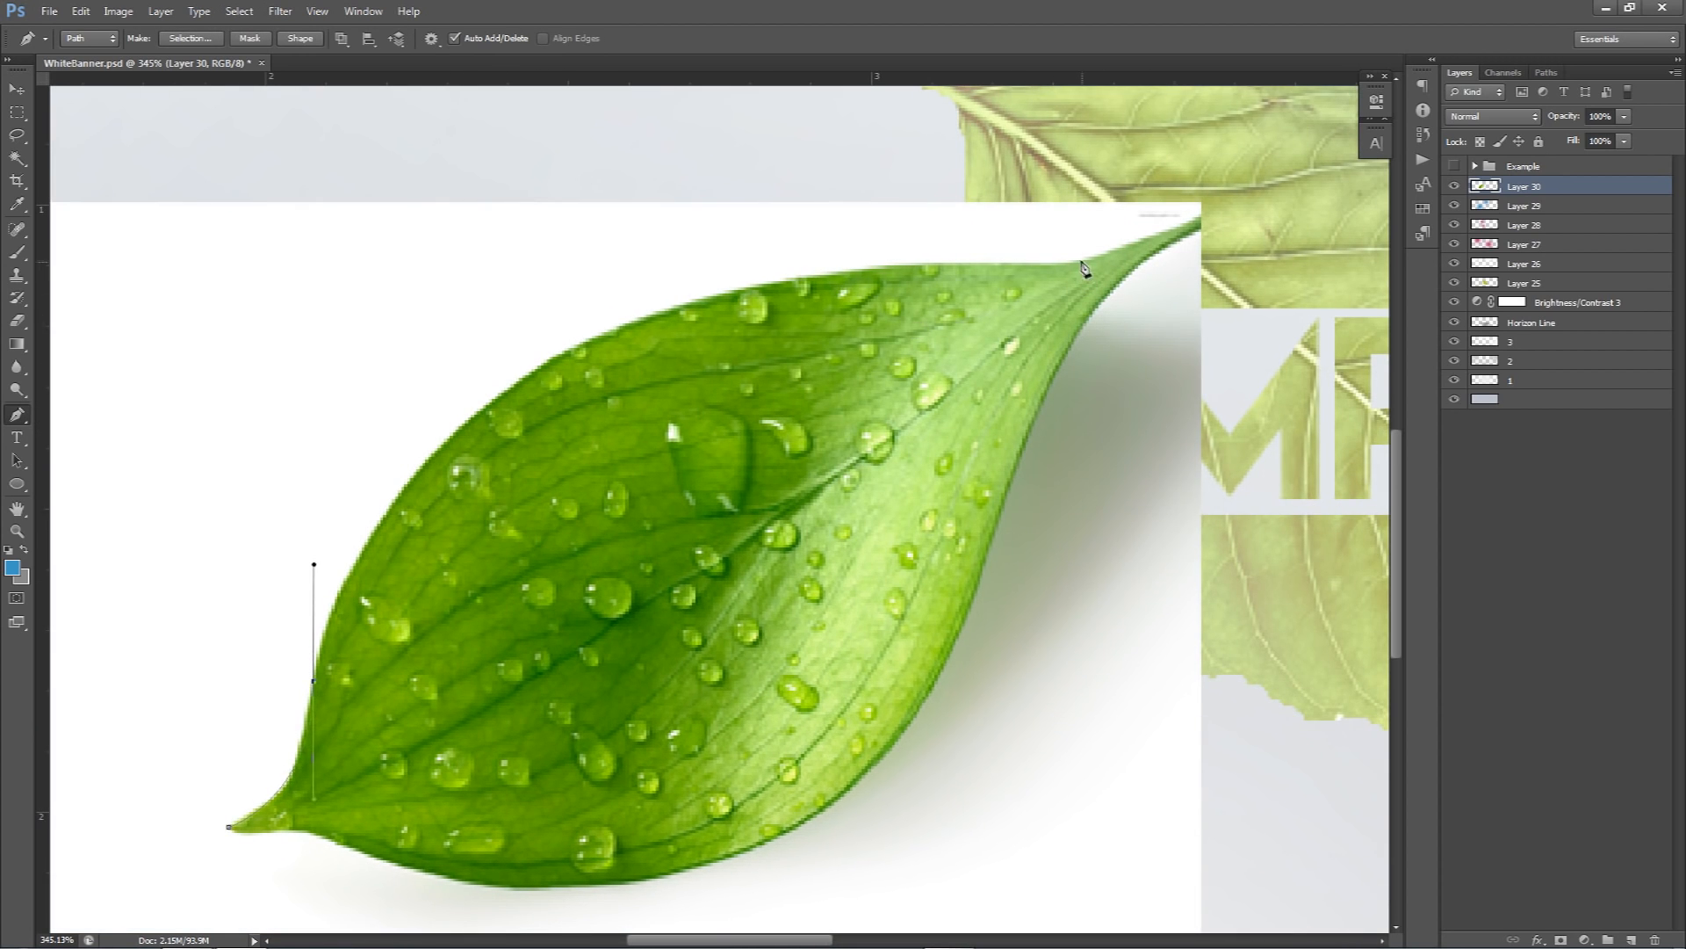
pyautogui.moveTo(1175, 255); pyautogui.dragTo(1177, 259)
pyautogui.moveTo(978, 262); pyautogui.dragTo(464, 251)
pyautogui.moveTo(312, 676); pyautogui.dragTo(320, 687)
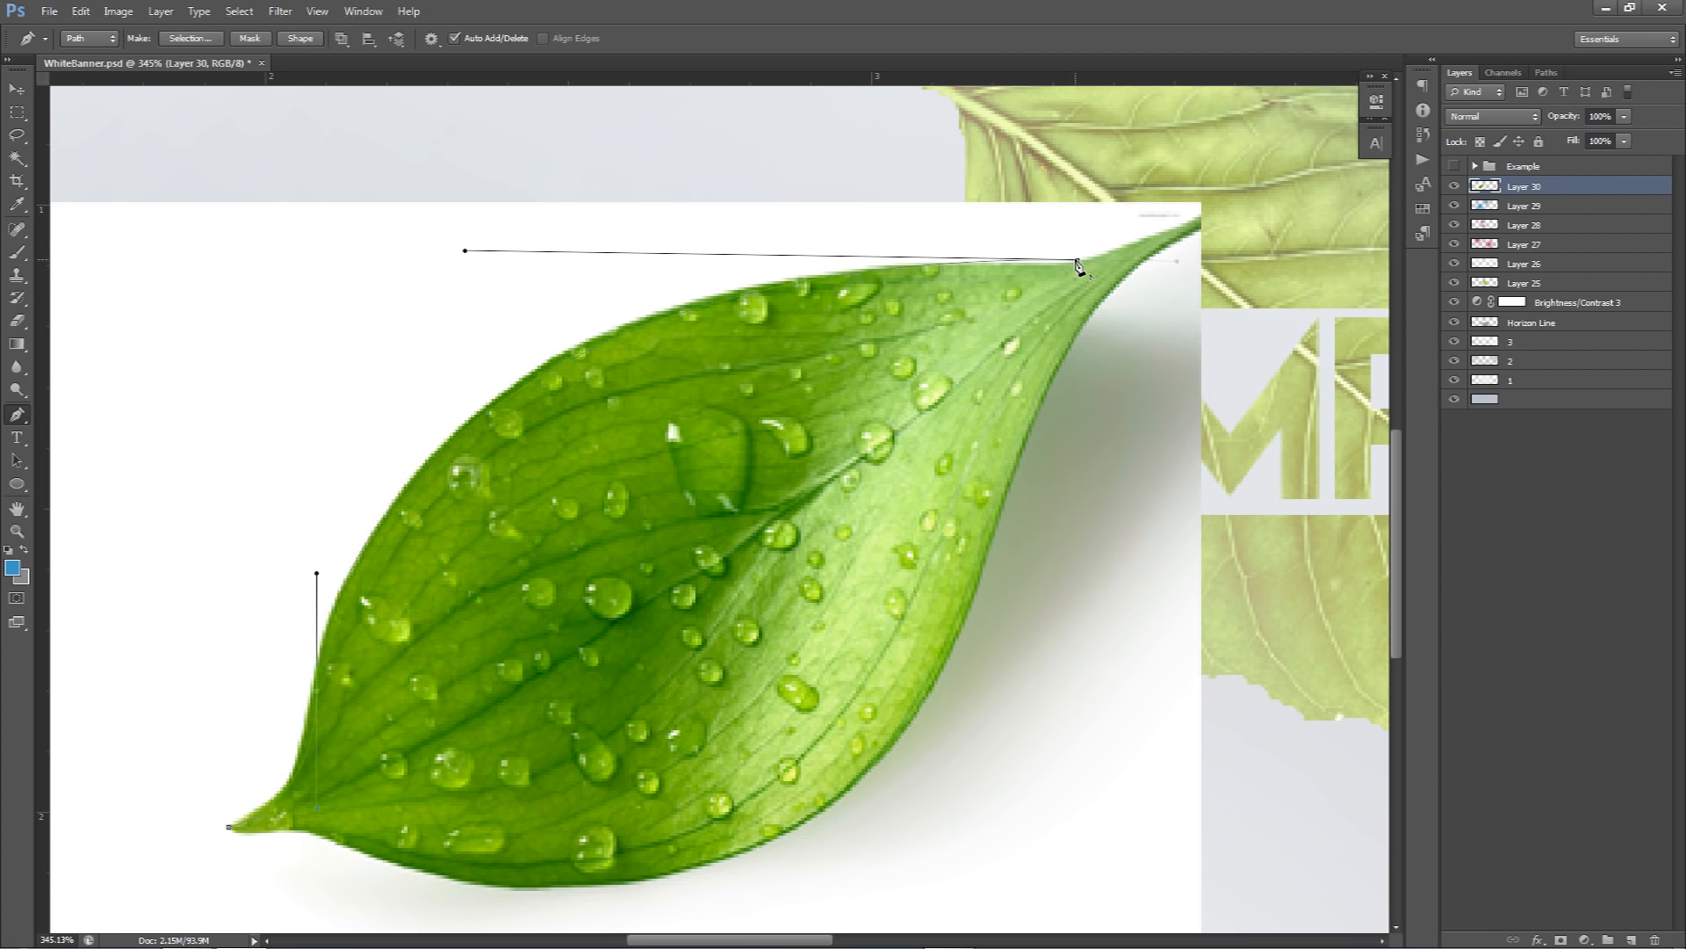
pyautogui.click(1196, 218)
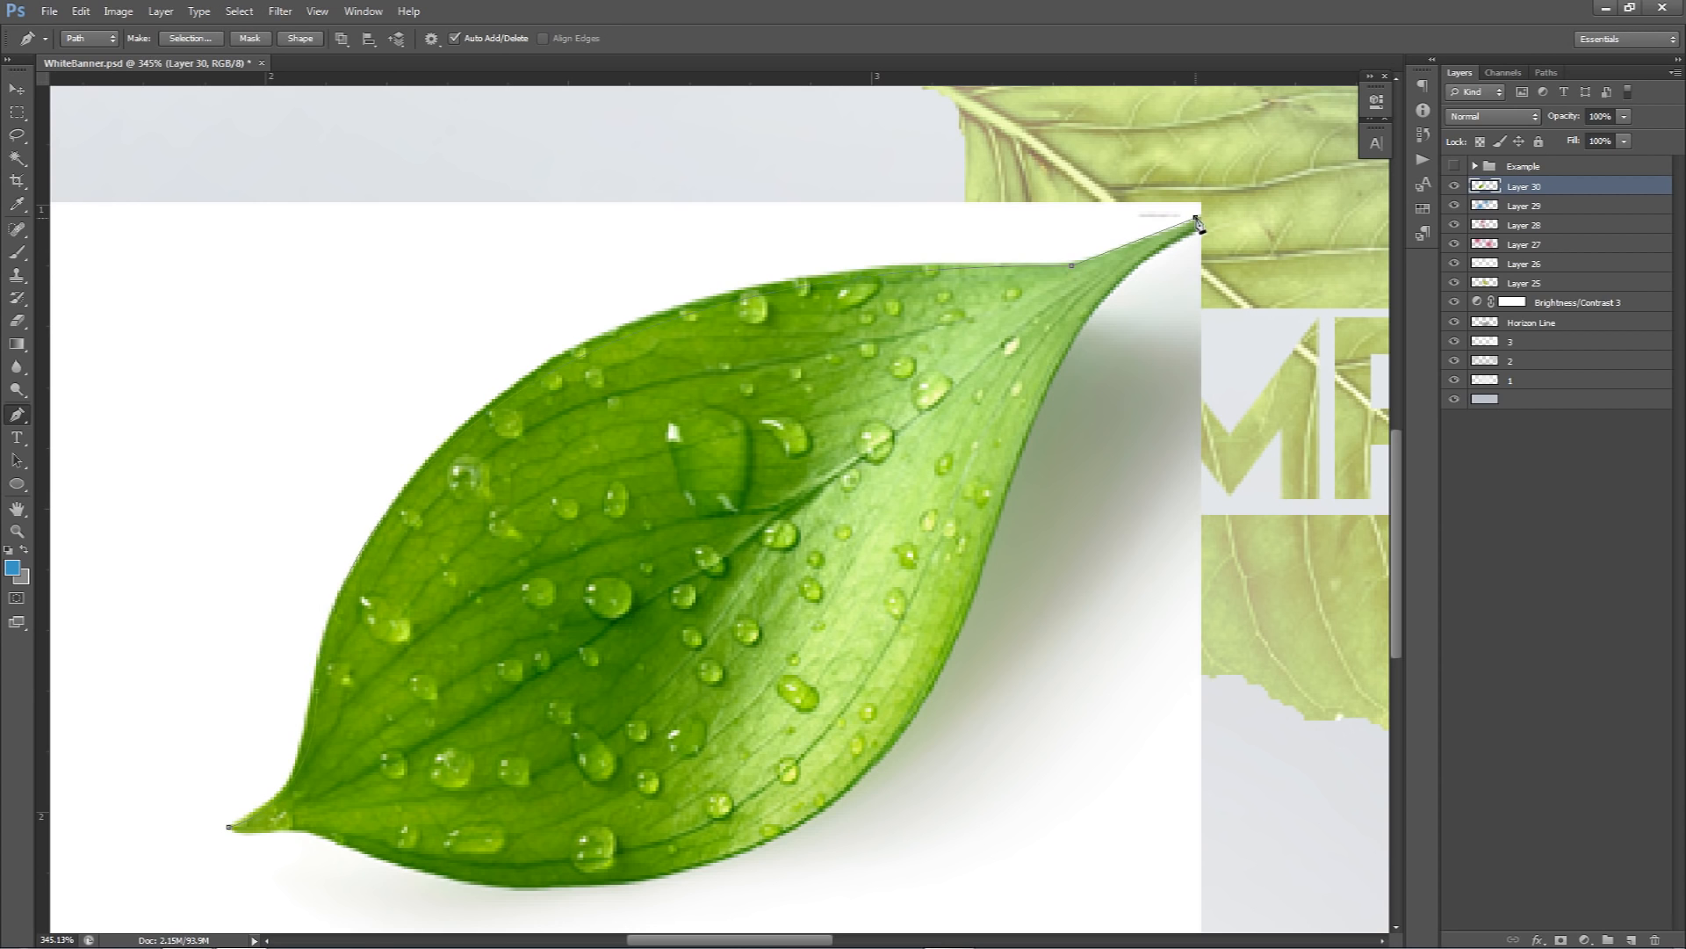
pyautogui.hotkey('ctrl', 'z')
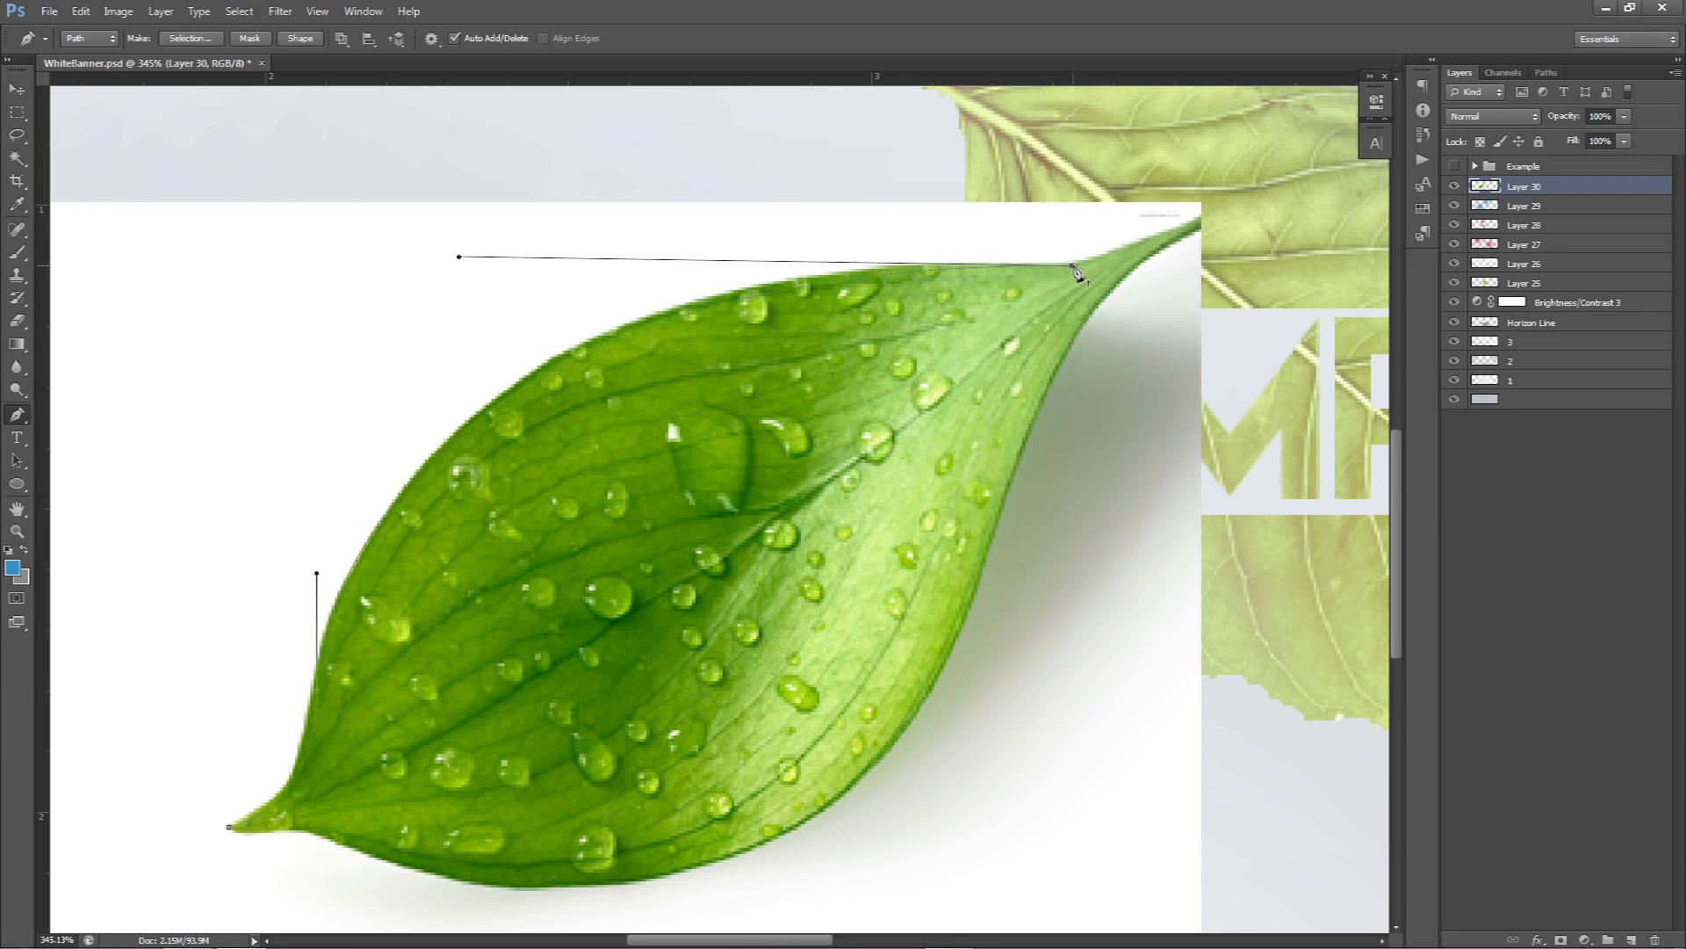
# - Continue the path around the stem and along the leaf's lower edge, closing it at the lower-left tip
pyautogui.moveTo(1191, 225); pyautogui.dragTo(1206, 218)
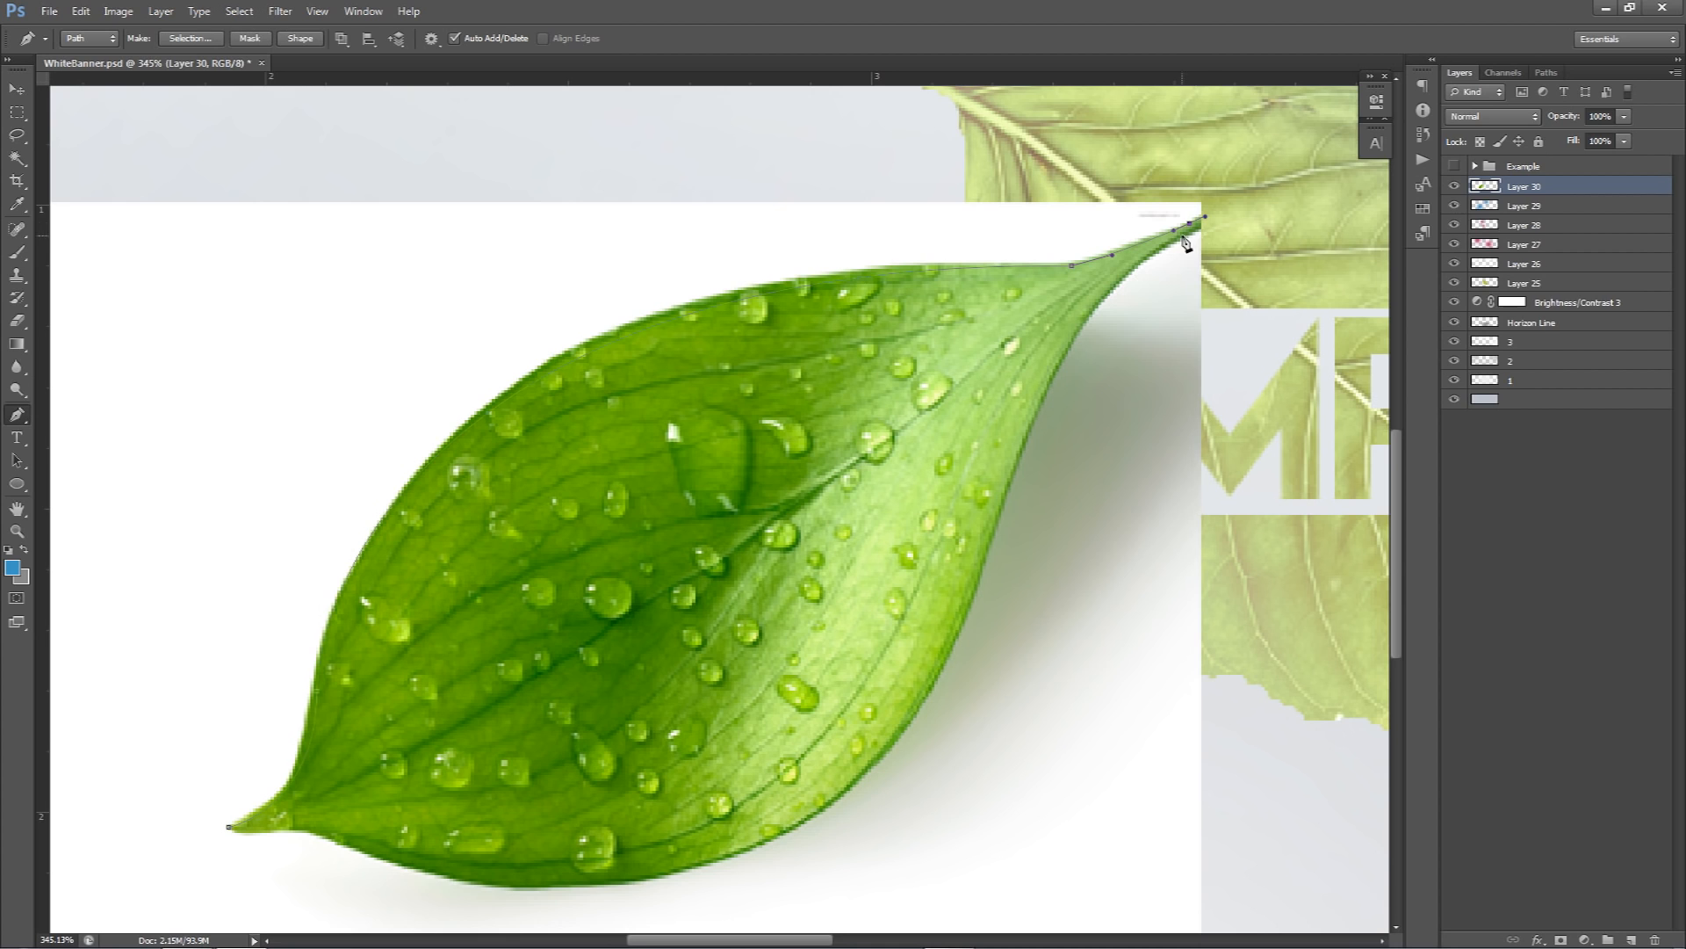
pyautogui.scroll(-3, 1092, 271)
pyautogui.moveTo(1039, 332); pyautogui.dragTo(985, 494)
pyautogui.moveTo(339, 728); pyautogui.dragTo(879, 898)
pyautogui.click(243, 708)
# - Turn the path into a selection with 0 px feather, put the leaf on its own layer and delete the source picture layer
pyautogui.rightClick(550, 550)
pyautogui.click(597, 640)
pyautogui.click(931, 280)
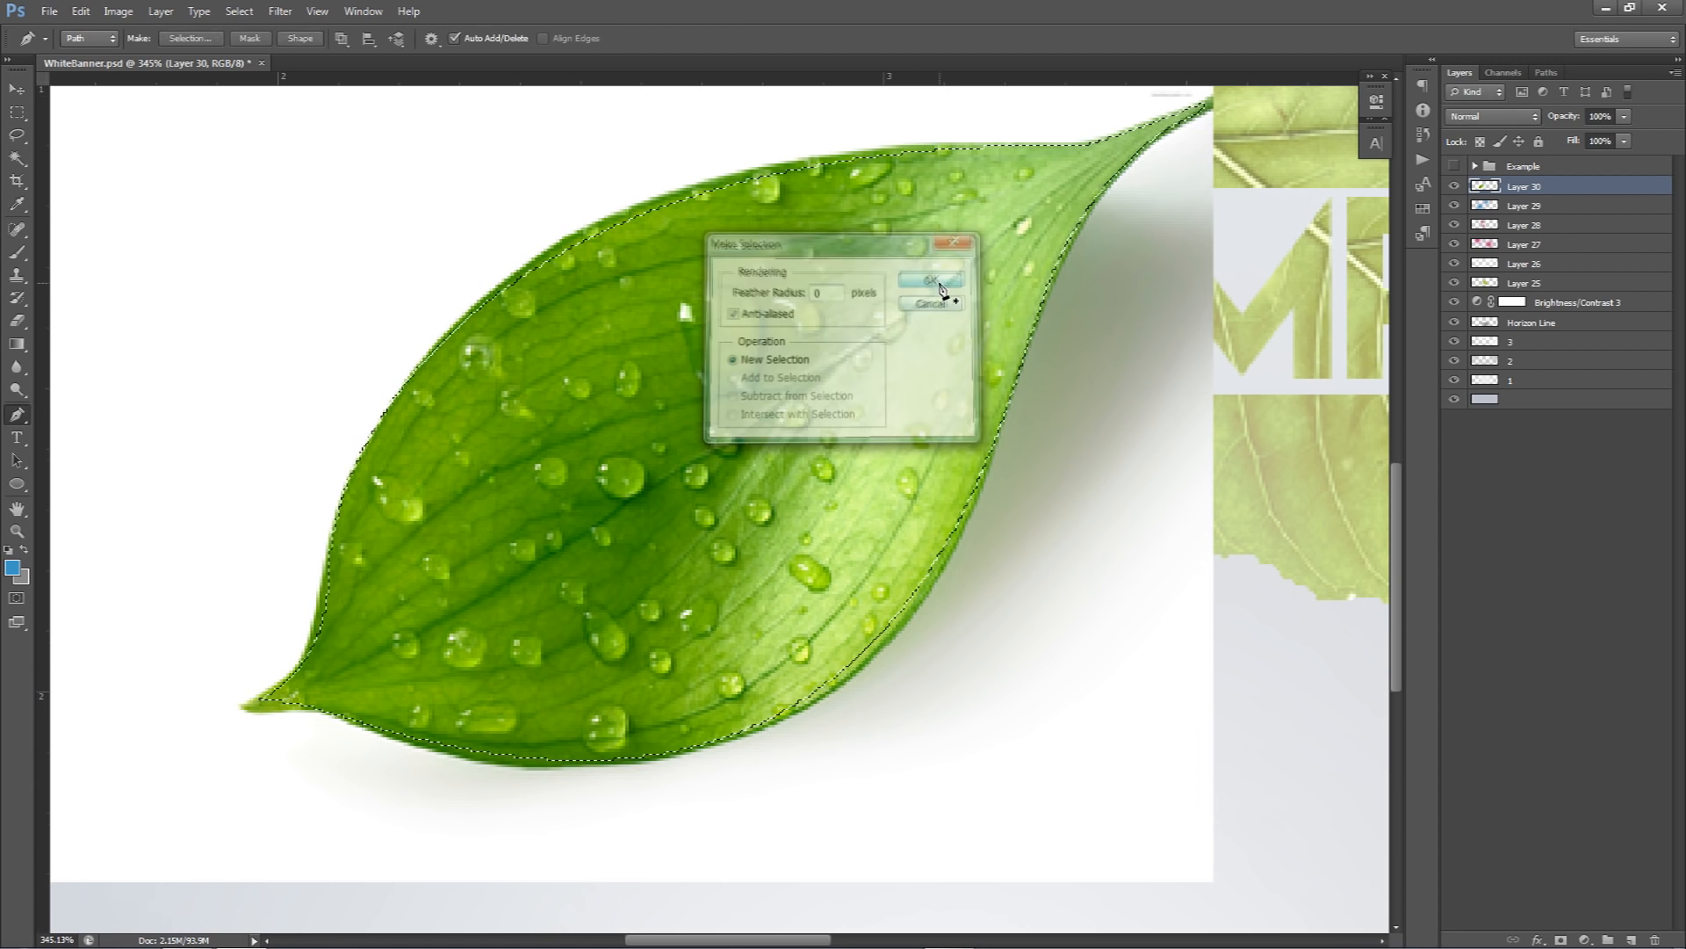
pyautogui.press('m')
pyautogui.rightClick(938, 280)
pyautogui.click(975, 445)
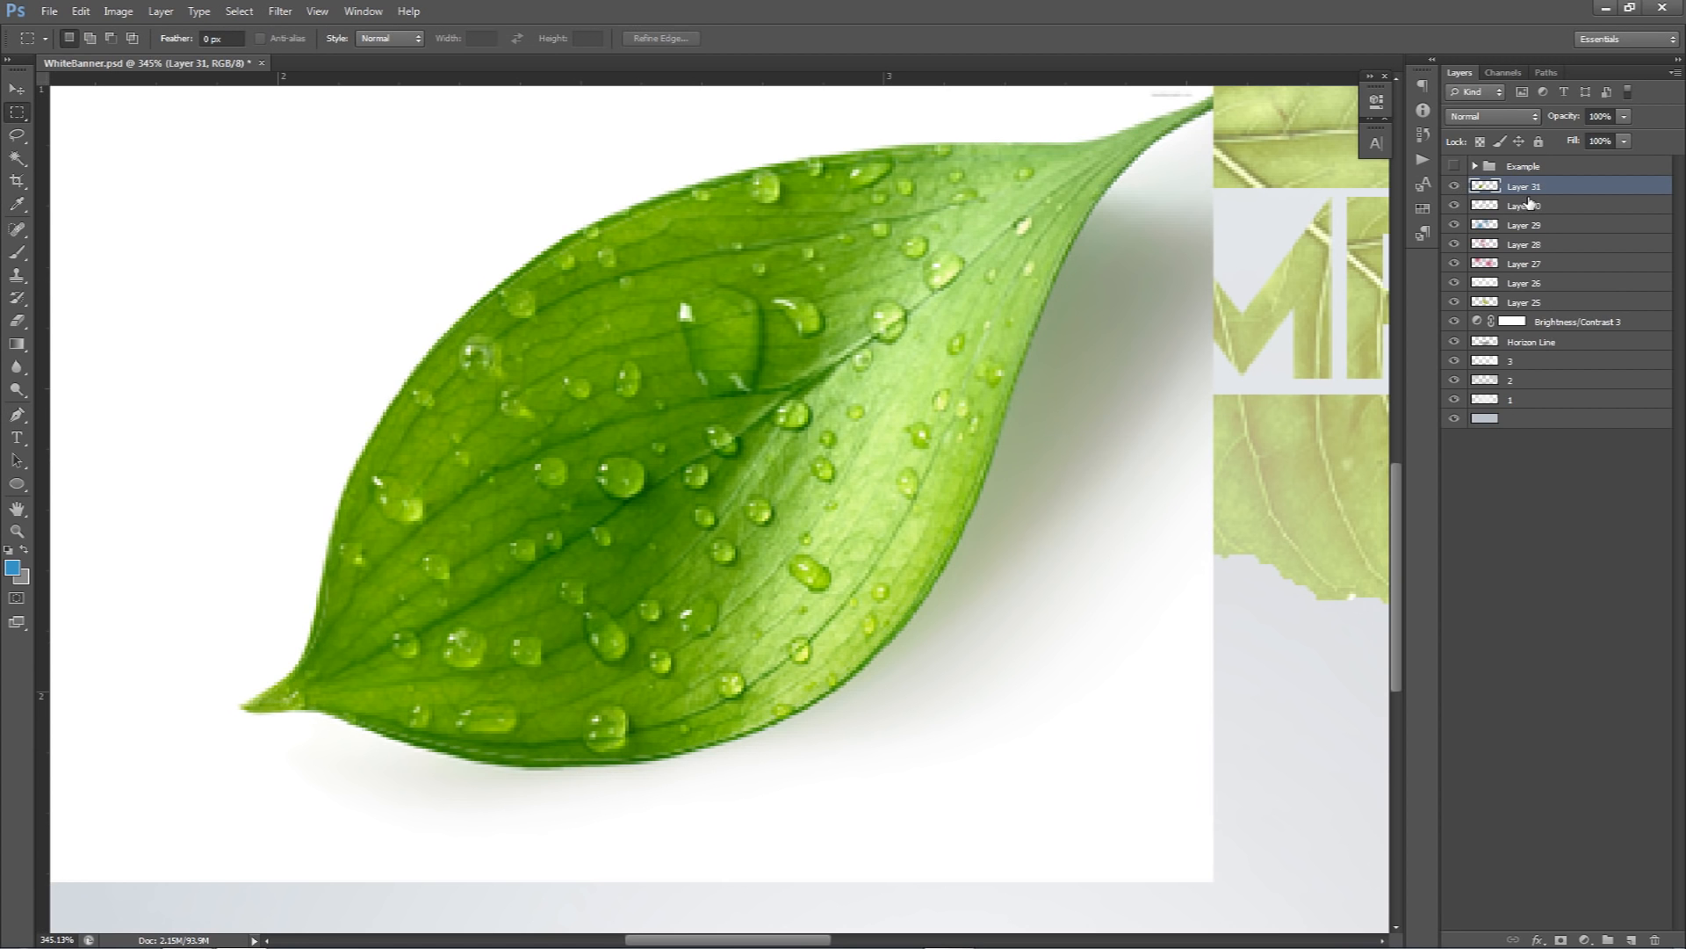
pyautogui.click(1529, 204)
pyautogui.press('Delete')
# - Select the cut-out leaf's layer and move the leaf up and left, clear of the SIMPLE leaf
pyautogui.press('v')
pyautogui.scroll(-3, 1010, 432)
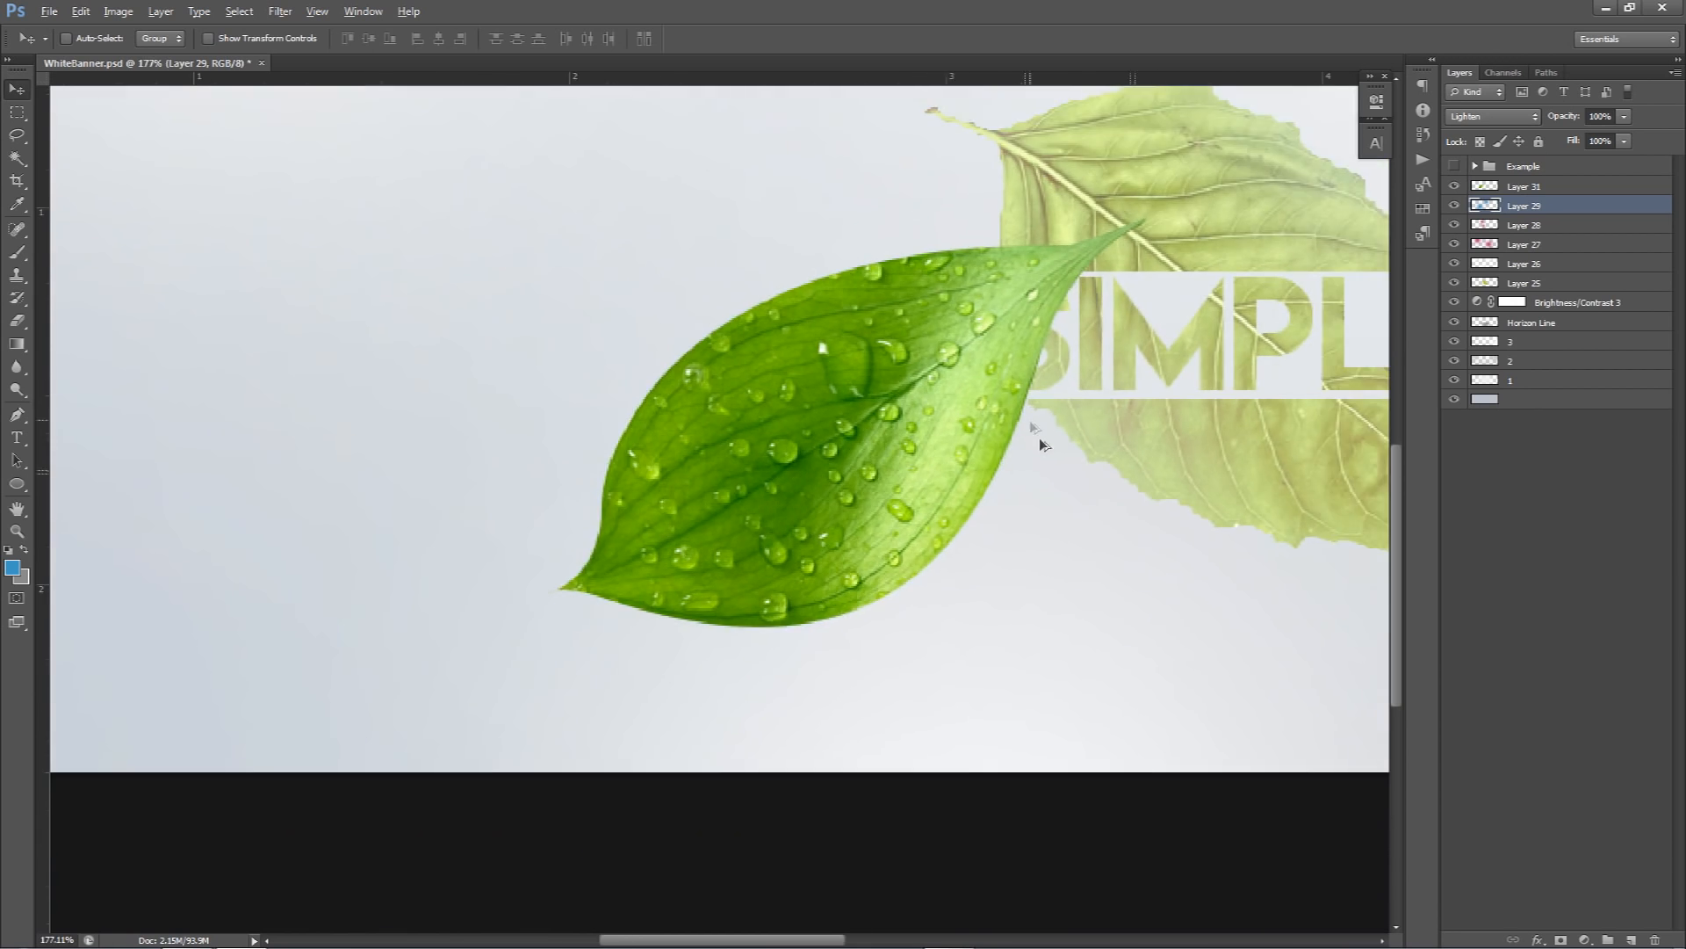
pyautogui.hotkey('ctrl', '0')
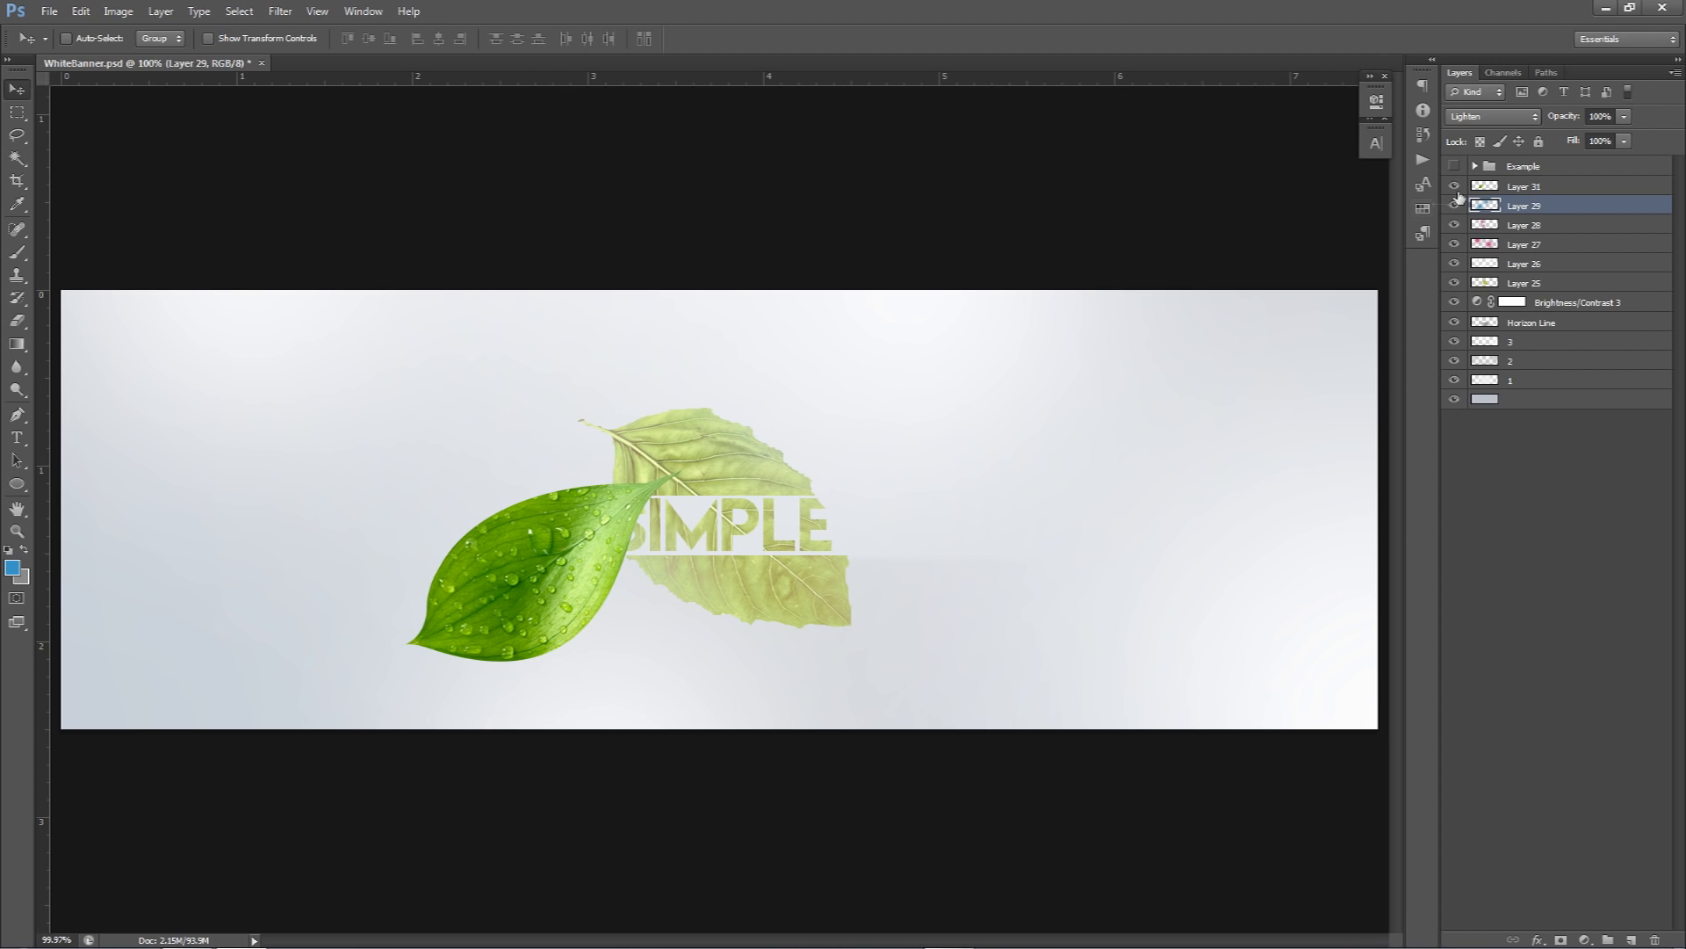
pyautogui.click(1523, 186)
pyautogui.moveTo(793, 540); pyautogui.dragTo(650, 456)
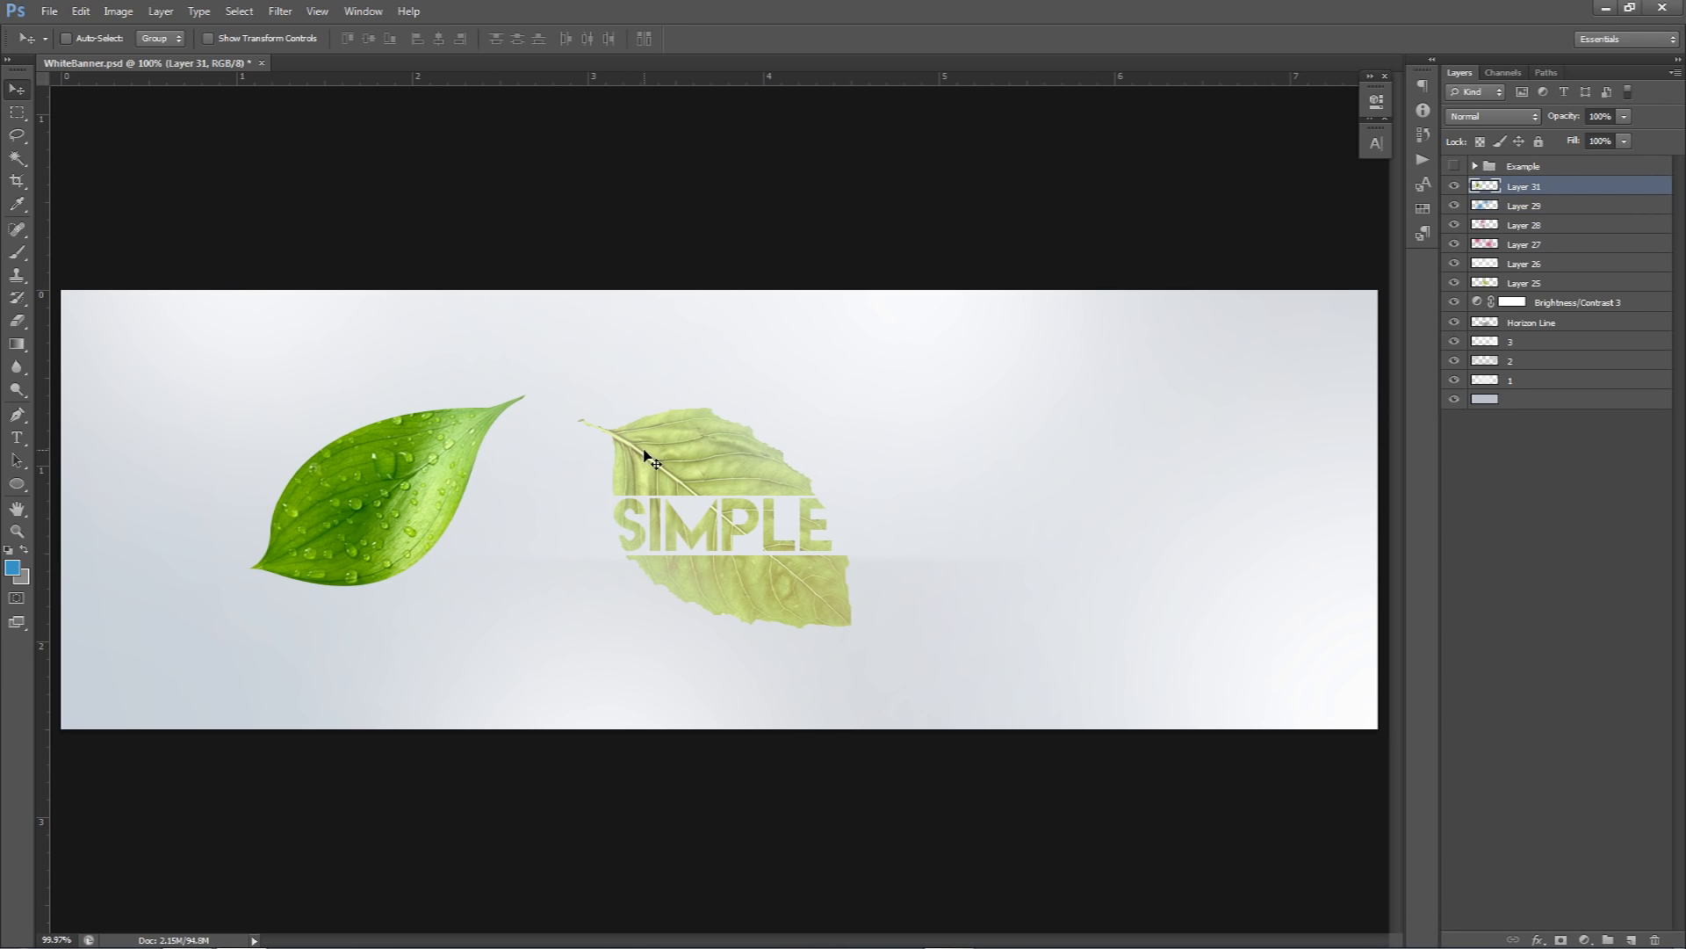
# - Adjust the dewy leaf's Hue/Saturation with Hue at -12 and Lightness at +15
pyautogui.hotkey('ctrl', 'u')
pyautogui.moveTo(1109, 226); pyautogui.dragTo(1097, 227)
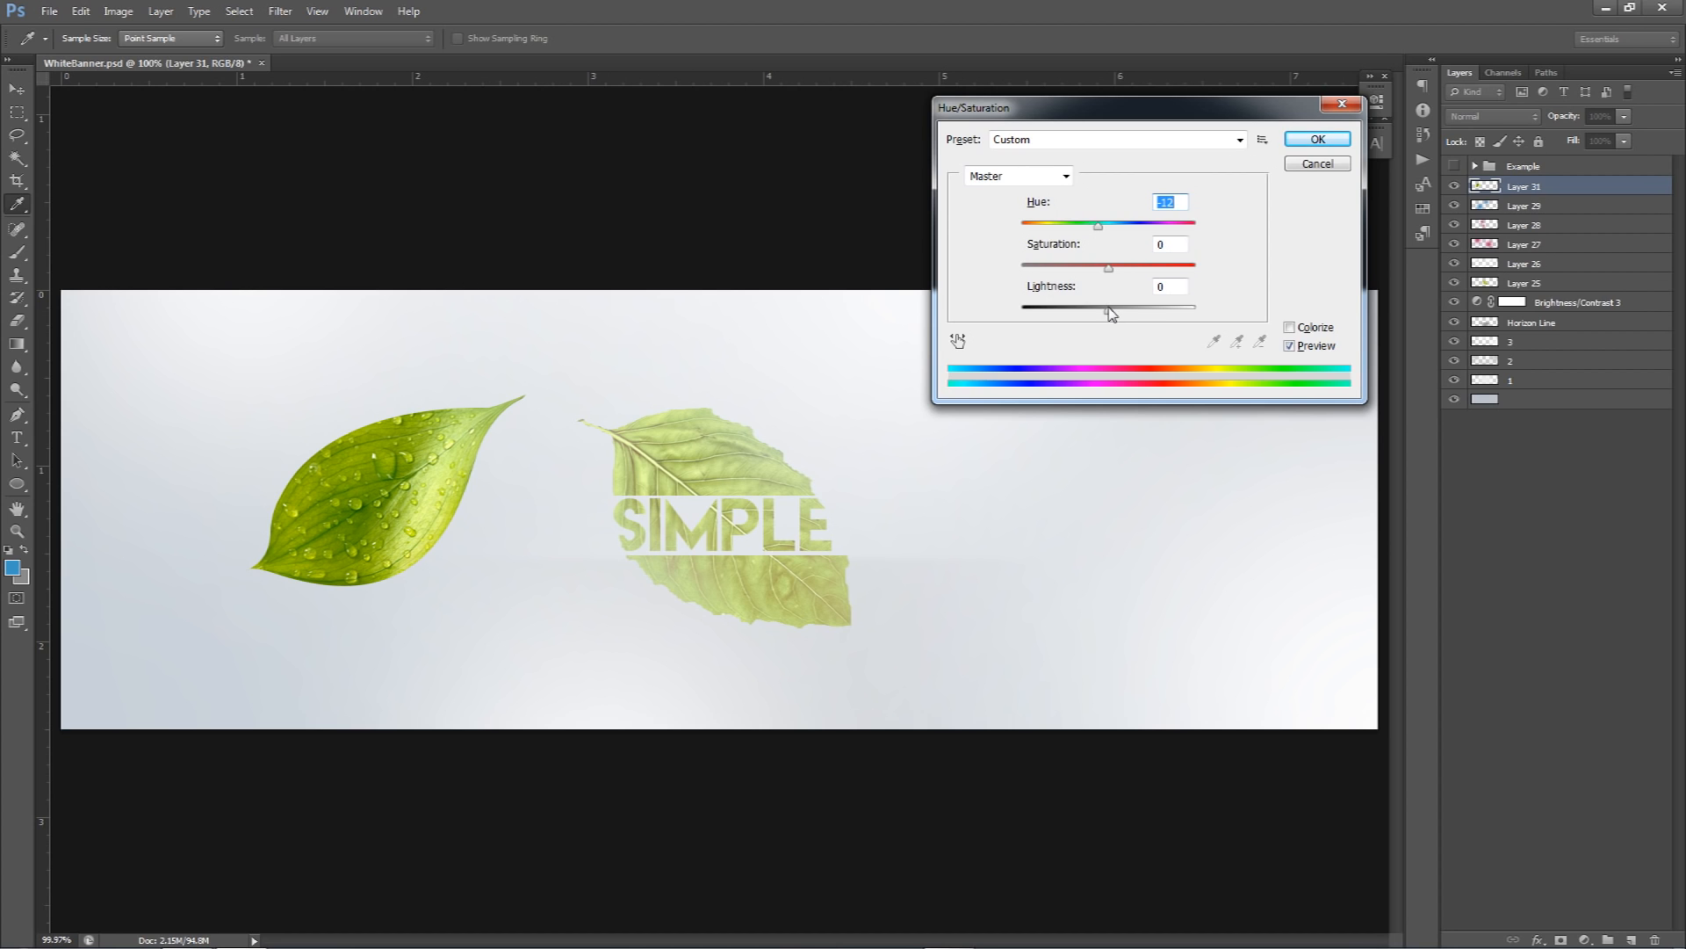
pyautogui.moveTo(1114, 313); pyautogui.dragTo(1132, 312)
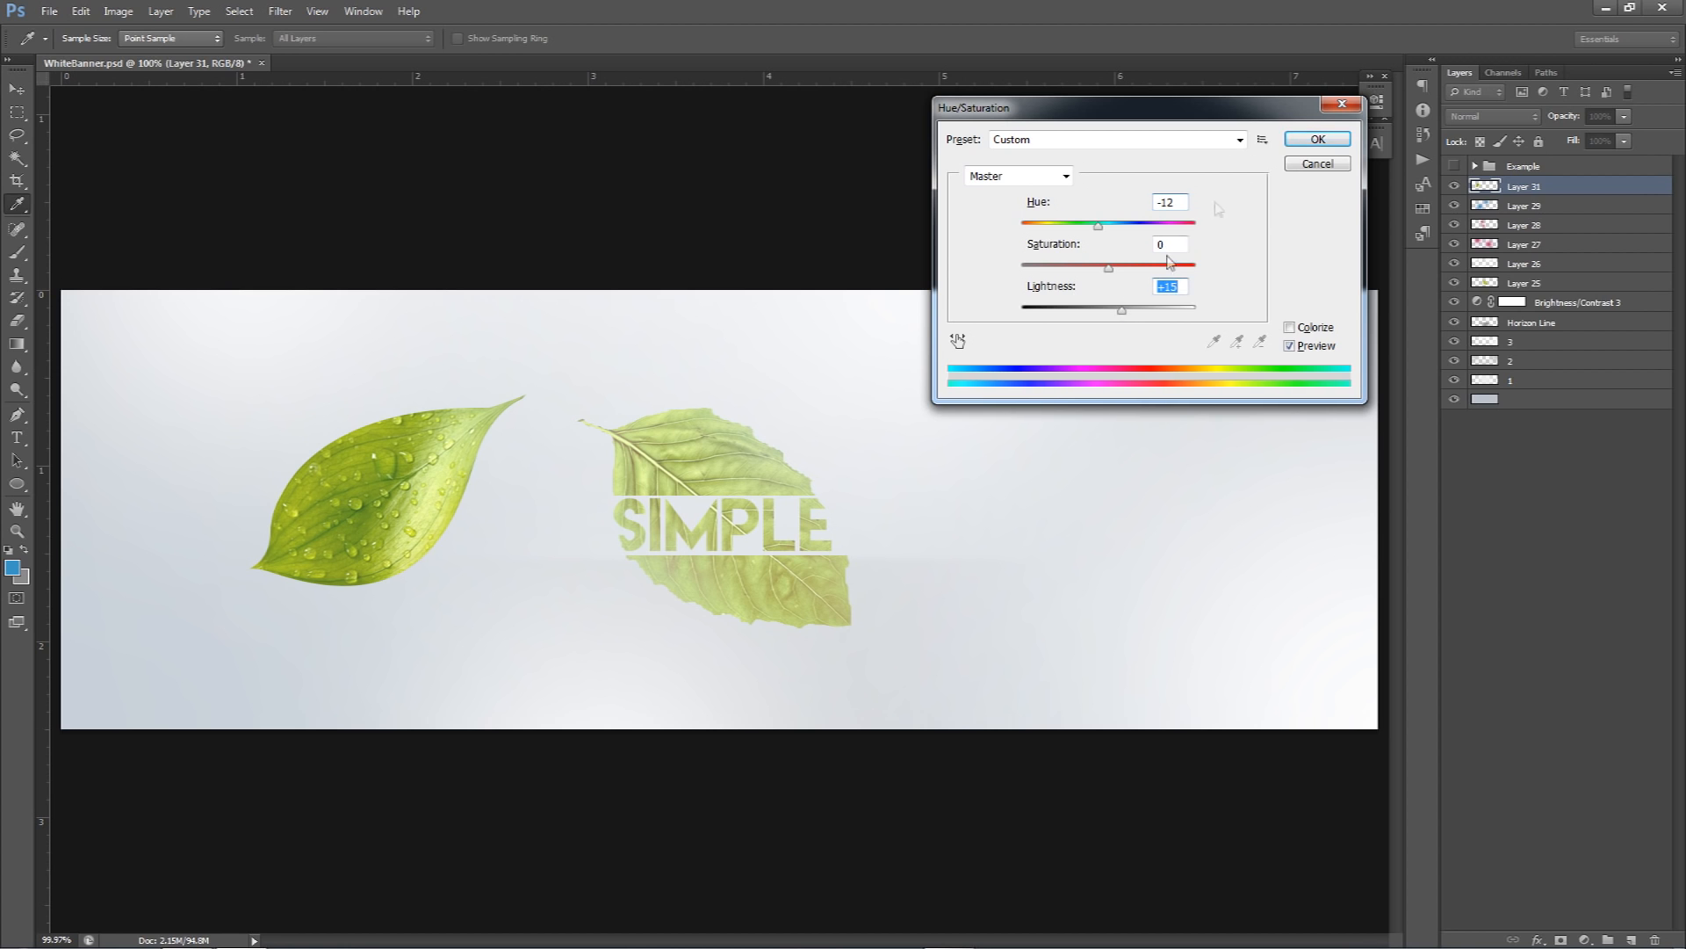
pyautogui.click(1317, 139)
pyautogui.press('v')
pyautogui.moveTo(489, 455); pyautogui.dragTo(826, 456)
pyautogui.hotkey('ctrl', 'z')
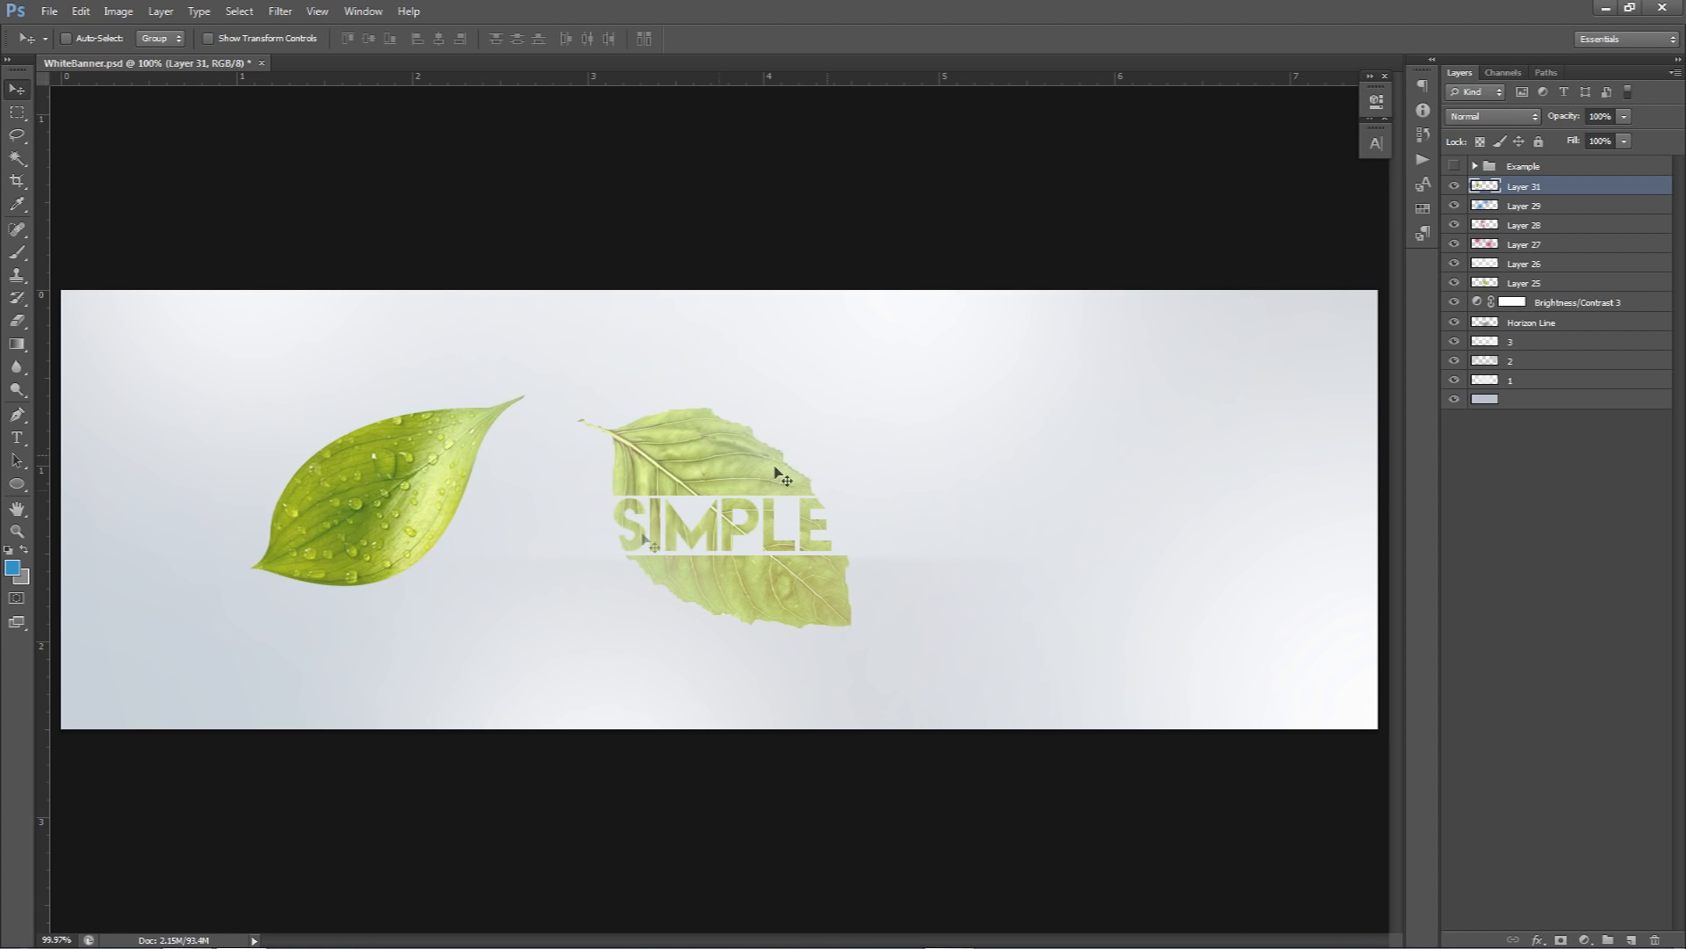
# - Shrink the dewy leaf slightly and move it to the upper-left area of the banner
pyautogui.hotkey('ctrl', 't')
pyautogui.moveTo(519, 400); pyautogui.dragTo(547, 442)
pyautogui.press('Return')
pyautogui.moveTo(638, 510); pyautogui.dragTo(522, 429)
# - Duplicate the dewy leaf to the banner's upper right, shrink the copy and rotate it so its stem points down and right
pyautogui.keyDown('alt'); pyautogui.moveTo(391, 431); pyautogui.dragTo(1166, 416); pyautogui.keyUp('alt')
pyautogui.hotkey('ctrl', 't')
pyautogui.moveTo(1156, 341); pyautogui.dragTo(1090, 358)
pyautogui.press('Return')
pyautogui.moveTo(1169, 401); pyautogui.dragTo(1164, 543)
pyautogui.hotkey('ctrl', 'z')
pyautogui.hotkey('ctrl', 't')
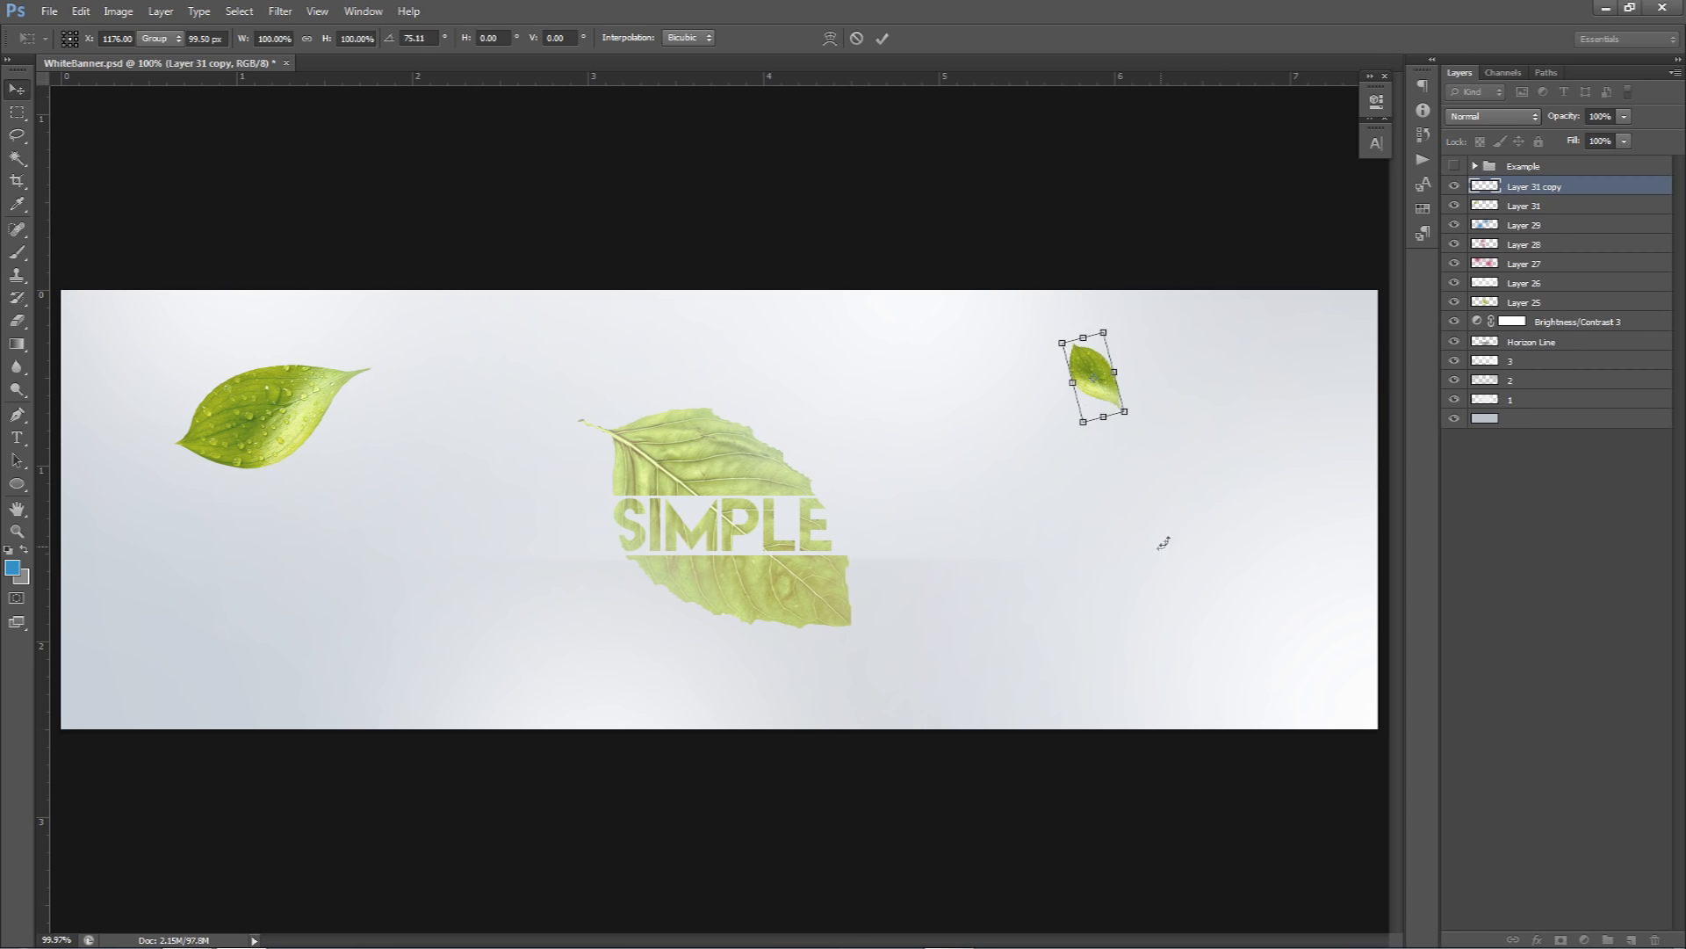
pyautogui.press('Return')
# - Duplicate the upper-right leaf to just beyond the SIMPLE leaf's lower right, shrinking and rotating the copy
pyautogui.keyDown('alt'); pyautogui.moveTo(1178, 436); pyautogui.dragTo(1001, 652); pyautogui.keyUp('alt')
pyautogui.hotkey('ctrl', 't')
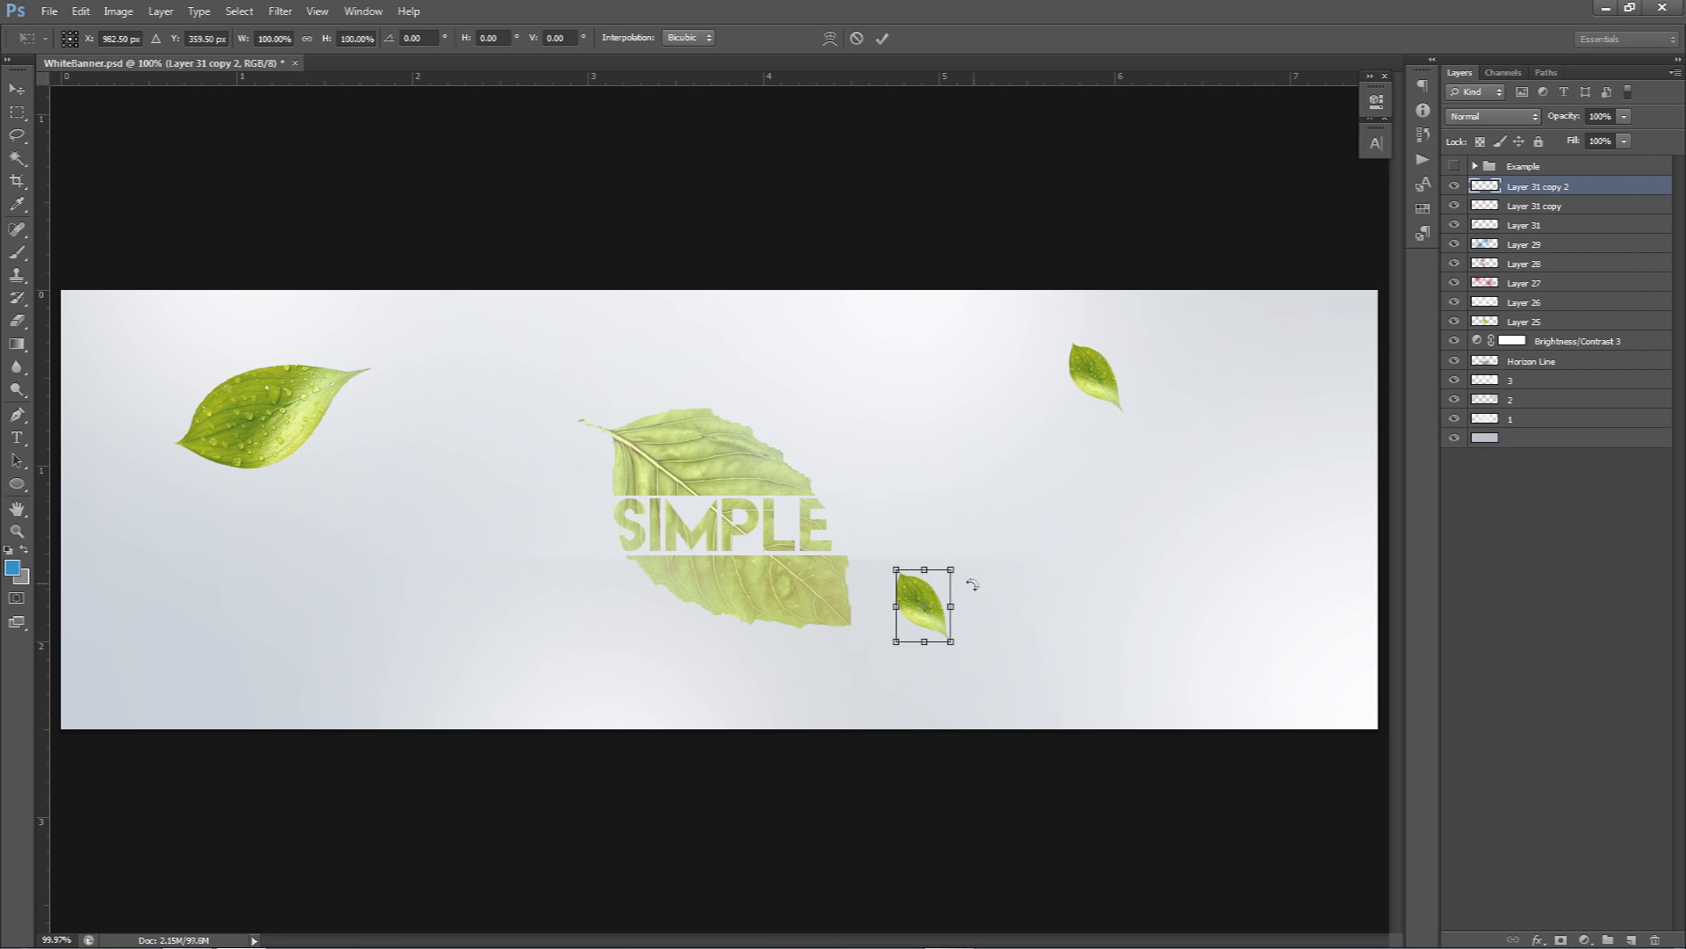
pyautogui.keyDown('alt'); pyautogui.keyDown('shift'); pyautogui.moveTo(950, 570); pyautogui.dragTo(886, 542); pyautogui.keyUp('shift'); pyautogui.keyUp('alt')
pyautogui.press('Return')
# - Place another copy of the small leaf in the banner's lower-right area, scaled to about 46% and rotated about 82°
pyautogui.keyDown('alt'); pyautogui.moveTo(957, 627); pyautogui.dragTo(1261, 707); pyautogui.keyUp('alt')
pyautogui.hotkey('ctrl', 't')
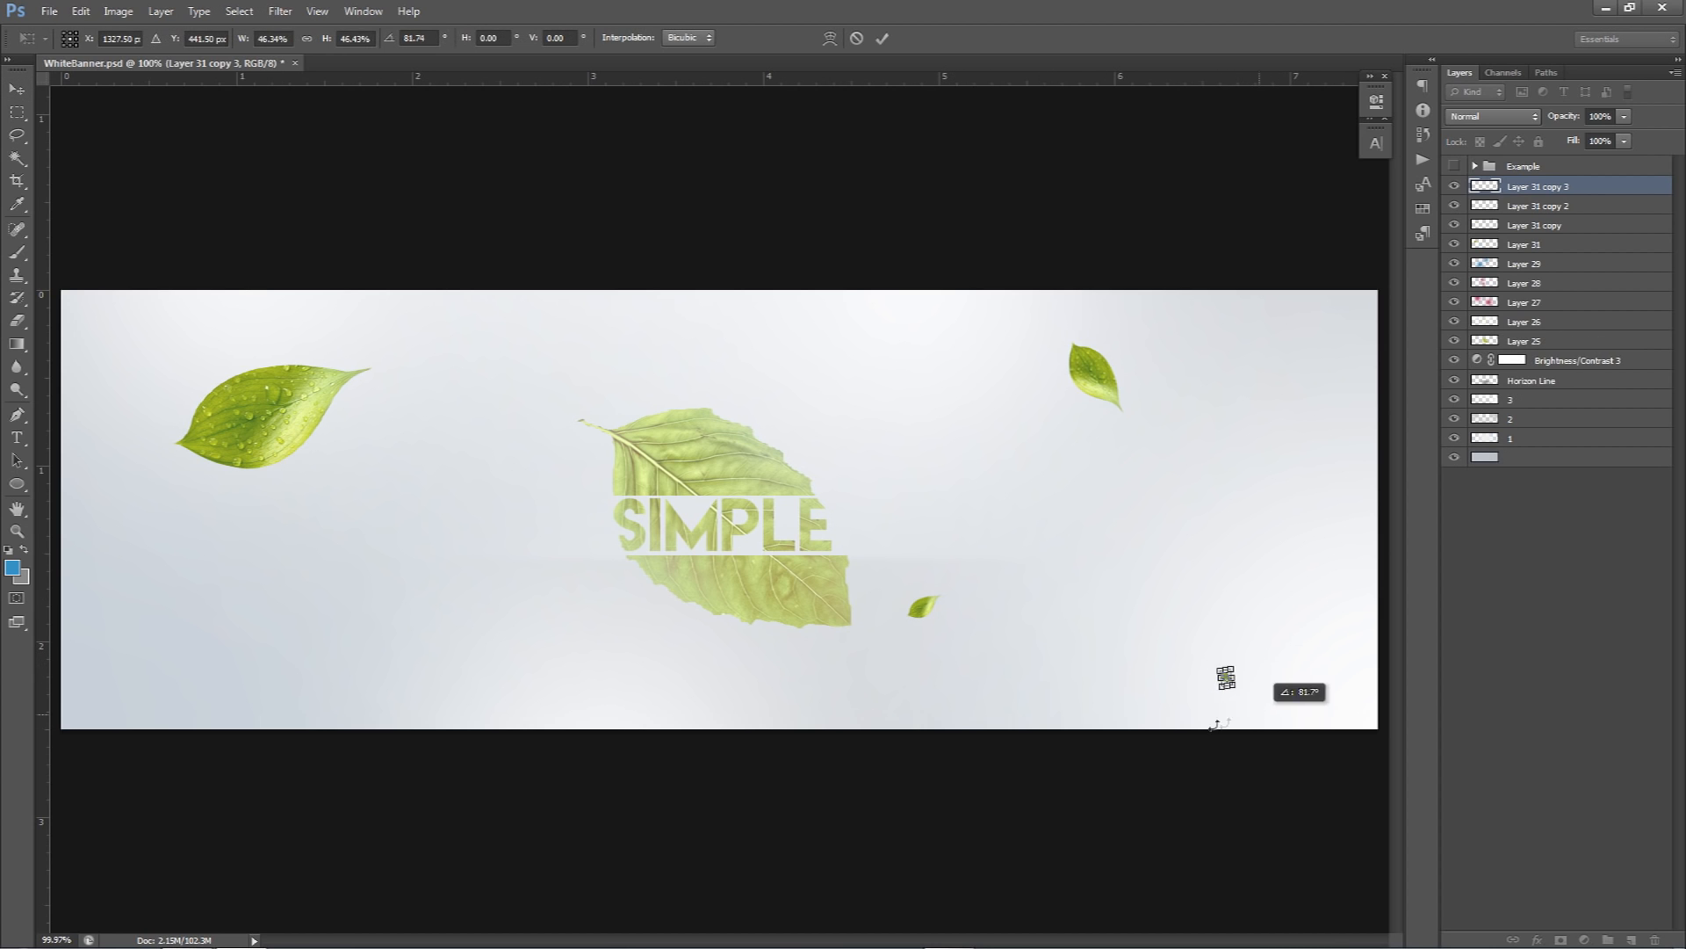
pyautogui.press('Return')
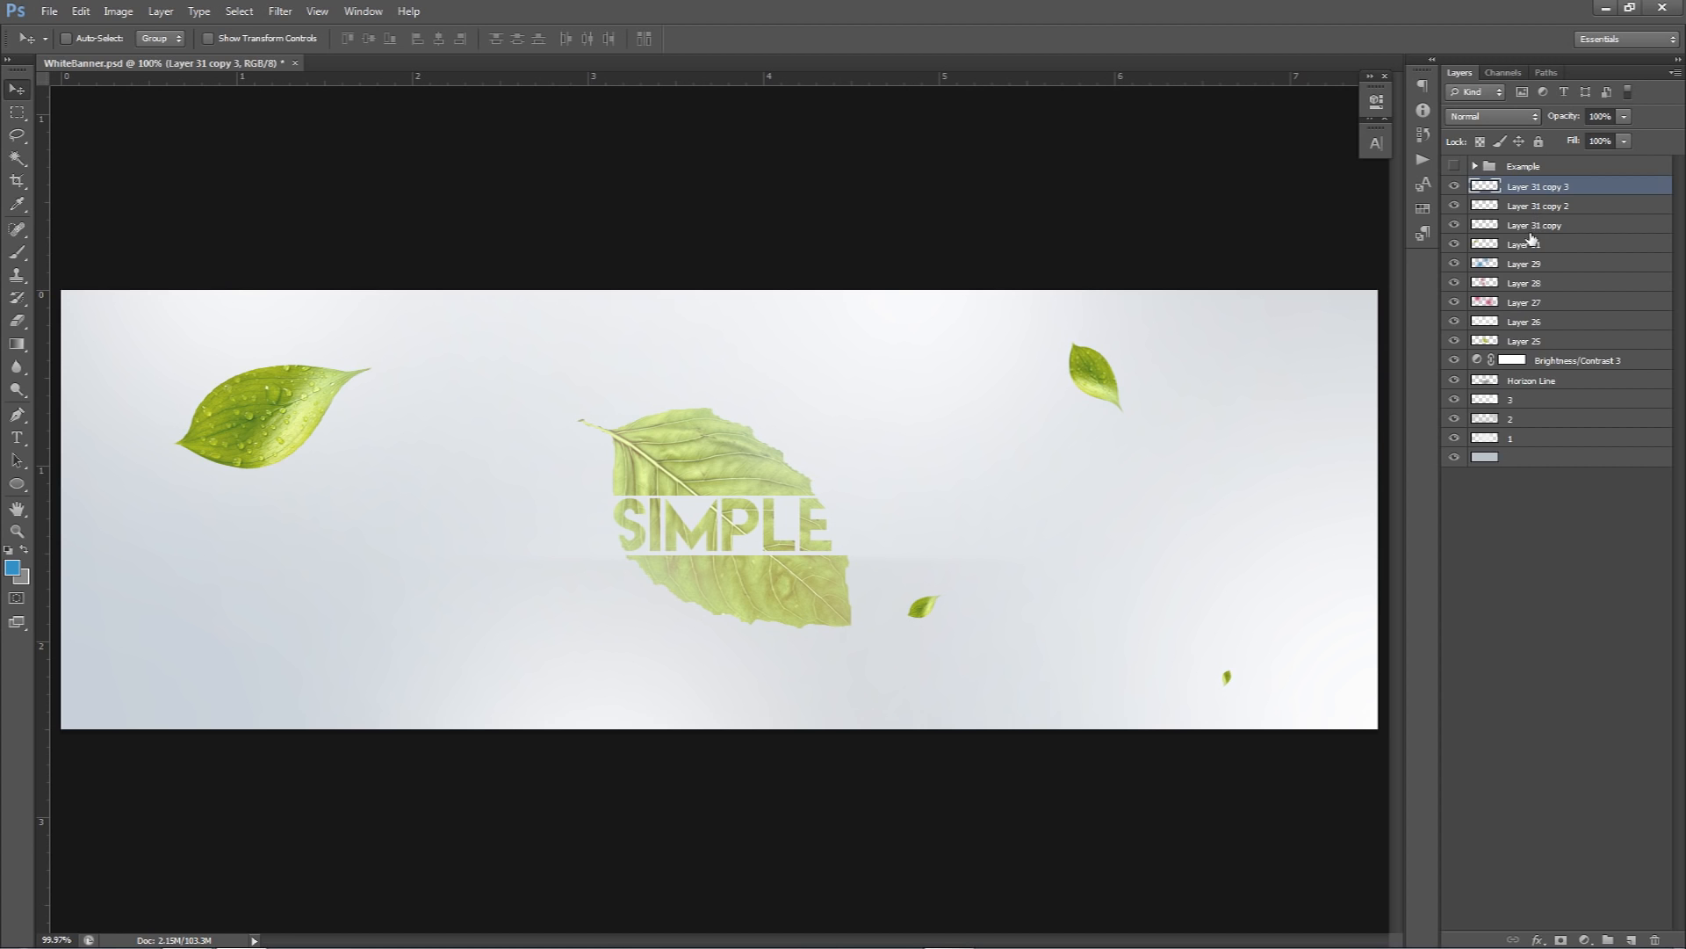
# - Duplicate the large upper-left leaf to below and left of the SIMPLE leaf, scaled to about 54% and rotated about 162°
pyautogui.click(1530, 243)
pyautogui.keyDown('alt'); pyautogui.moveTo(490, 424); pyautogui.dragTo(703, 636); pyautogui.keyUp('alt')
pyautogui.hotkey('ctrl', 't')
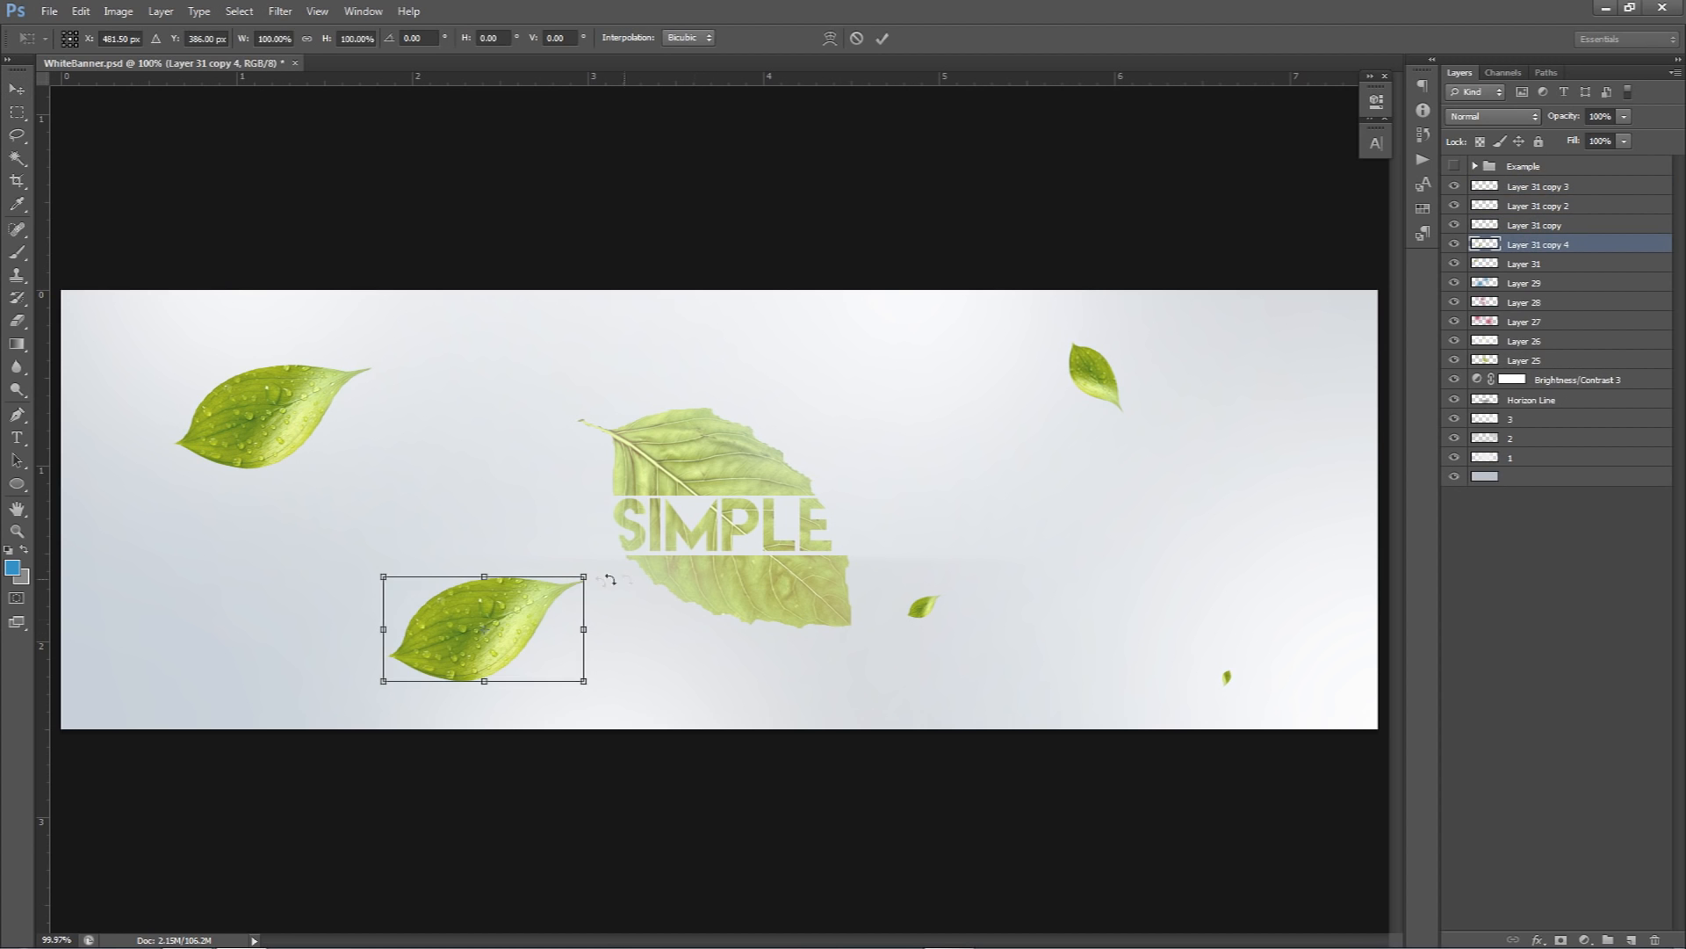
pyautogui.moveTo(583, 574); pyautogui.dragTo(420, 625)
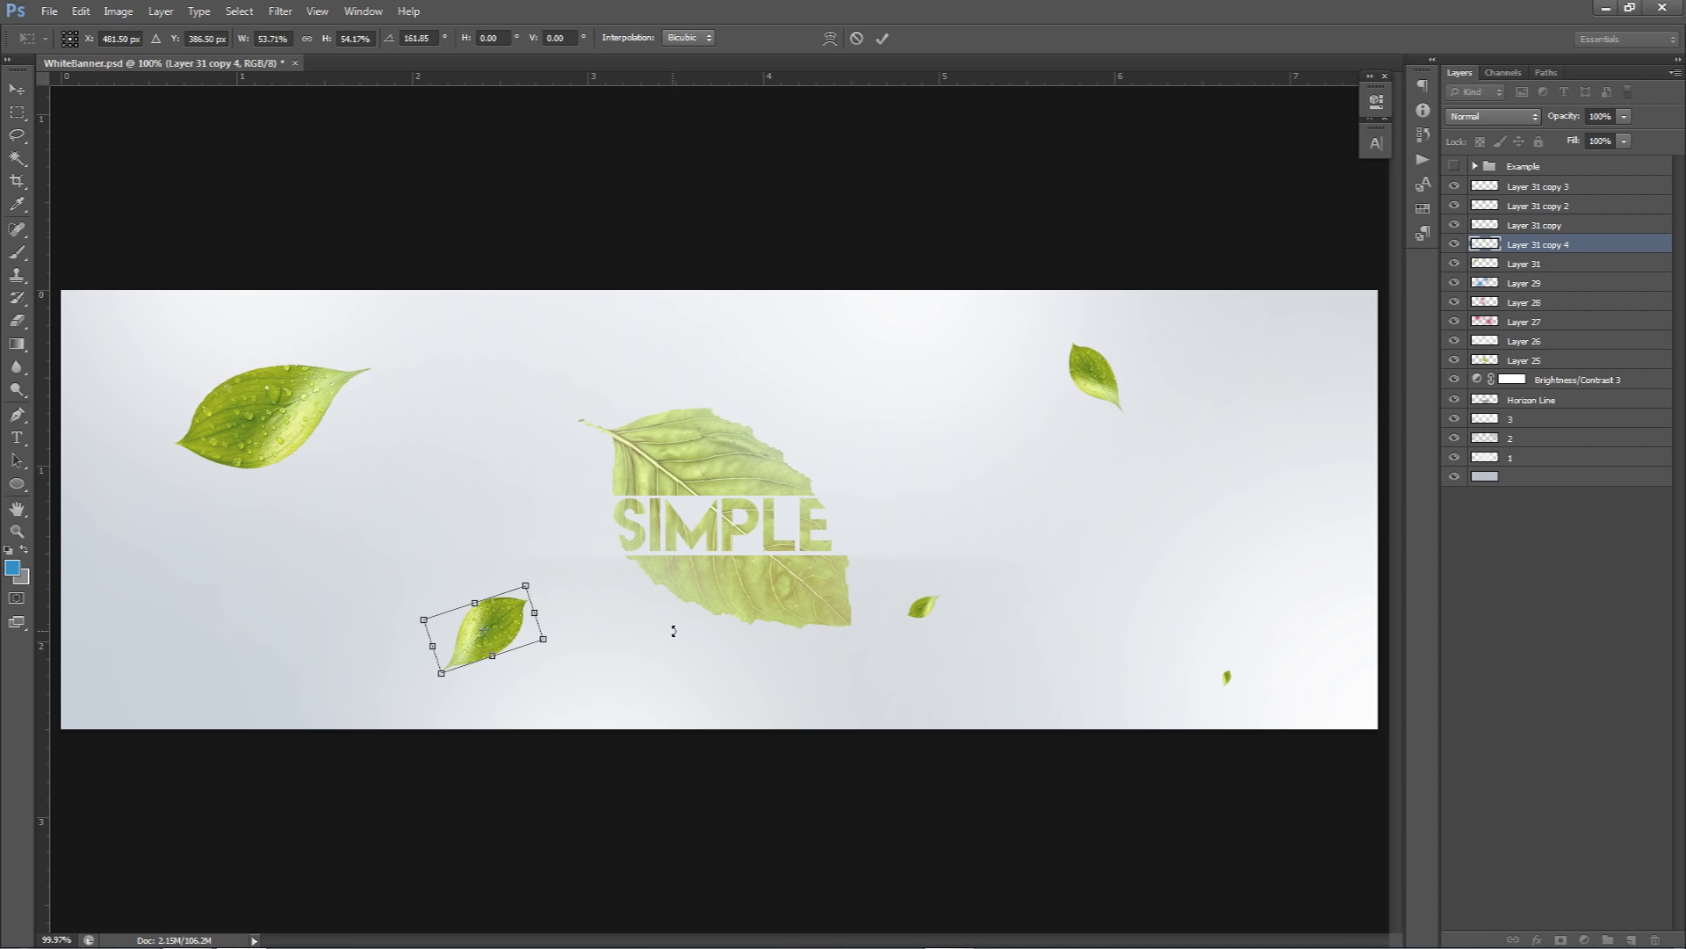
pyautogui.press('Return')
# - Group the five dewy leaf layers, merge a duplicate of the group into one layer and hide the original group
pyautogui.scroll(-1, 694, 672)
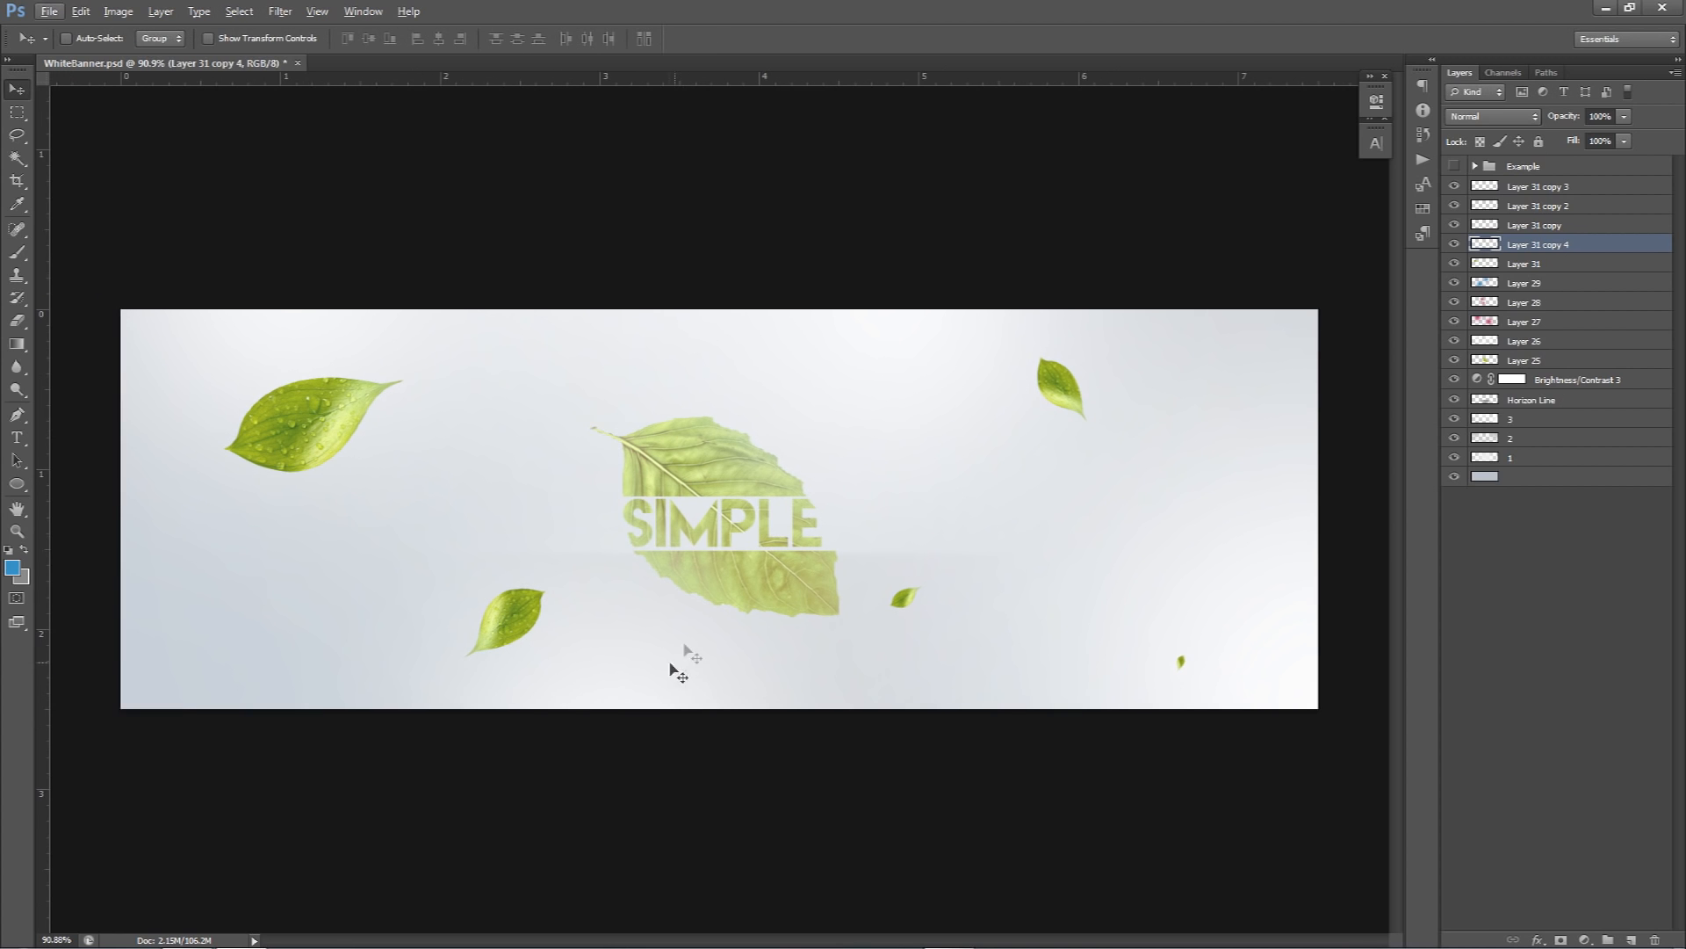
pyautogui.keyDown('shift'); pyautogui.click(1529, 188); pyautogui.keyUp('shift')
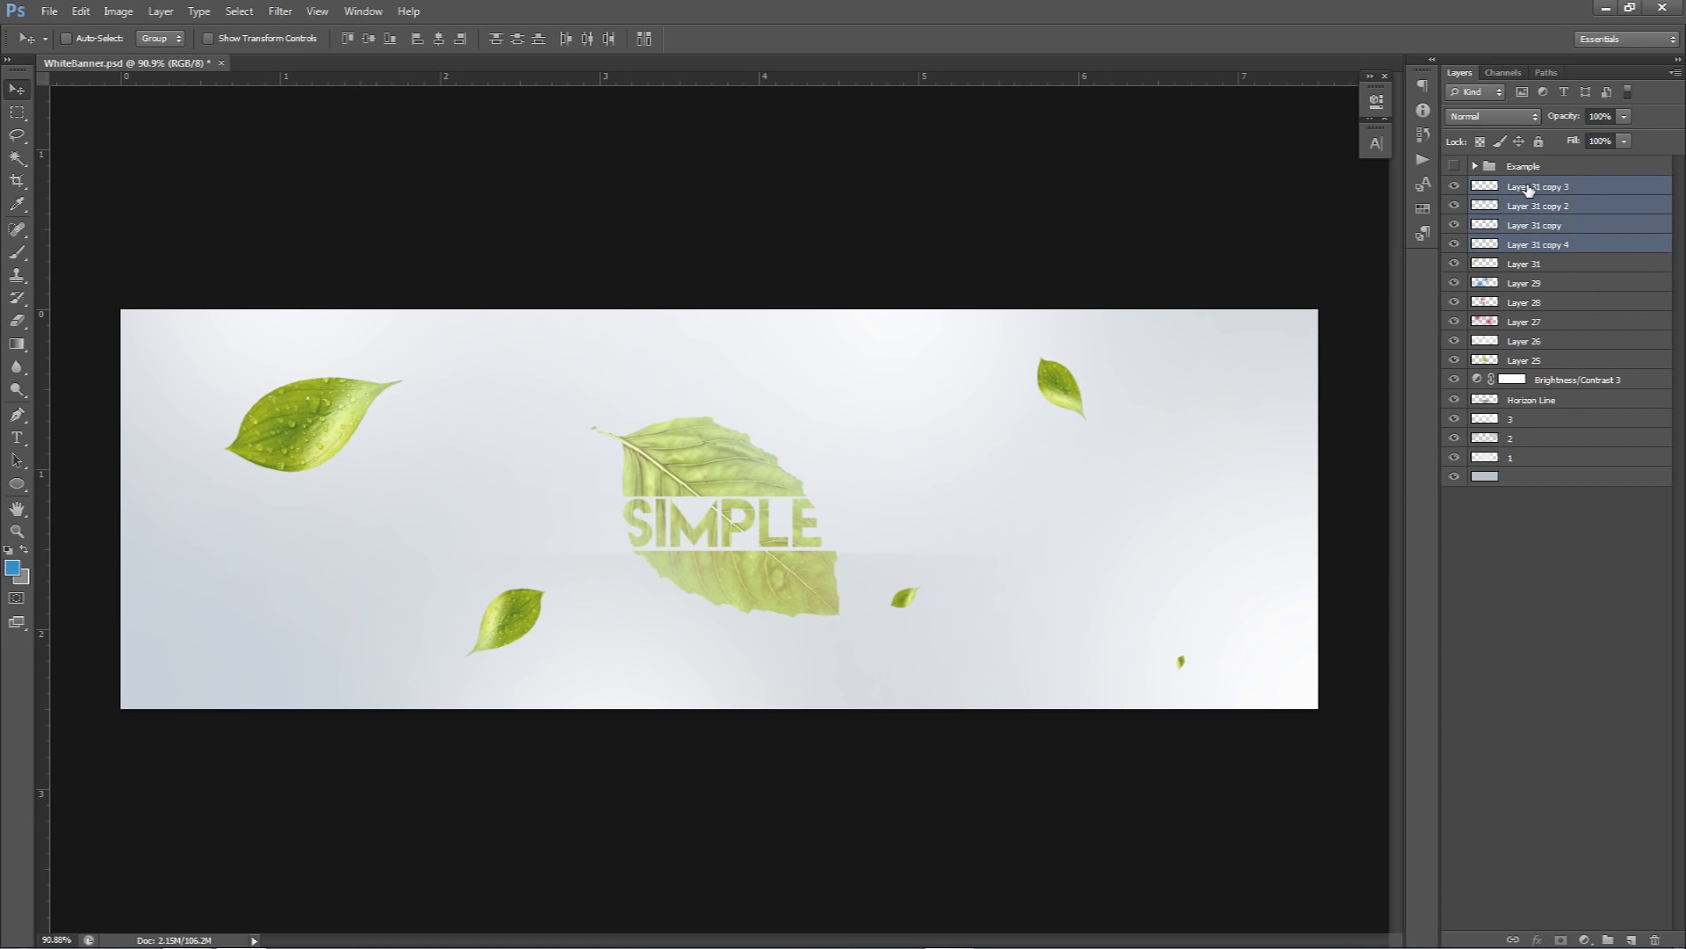
pyautogui.keyDown('shift'); pyautogui.click(1537, 265); pyautogui.keyUp('shift')
pyautogui.moveTo(1454, 207); pyautogui.dragTo(1460, 270)
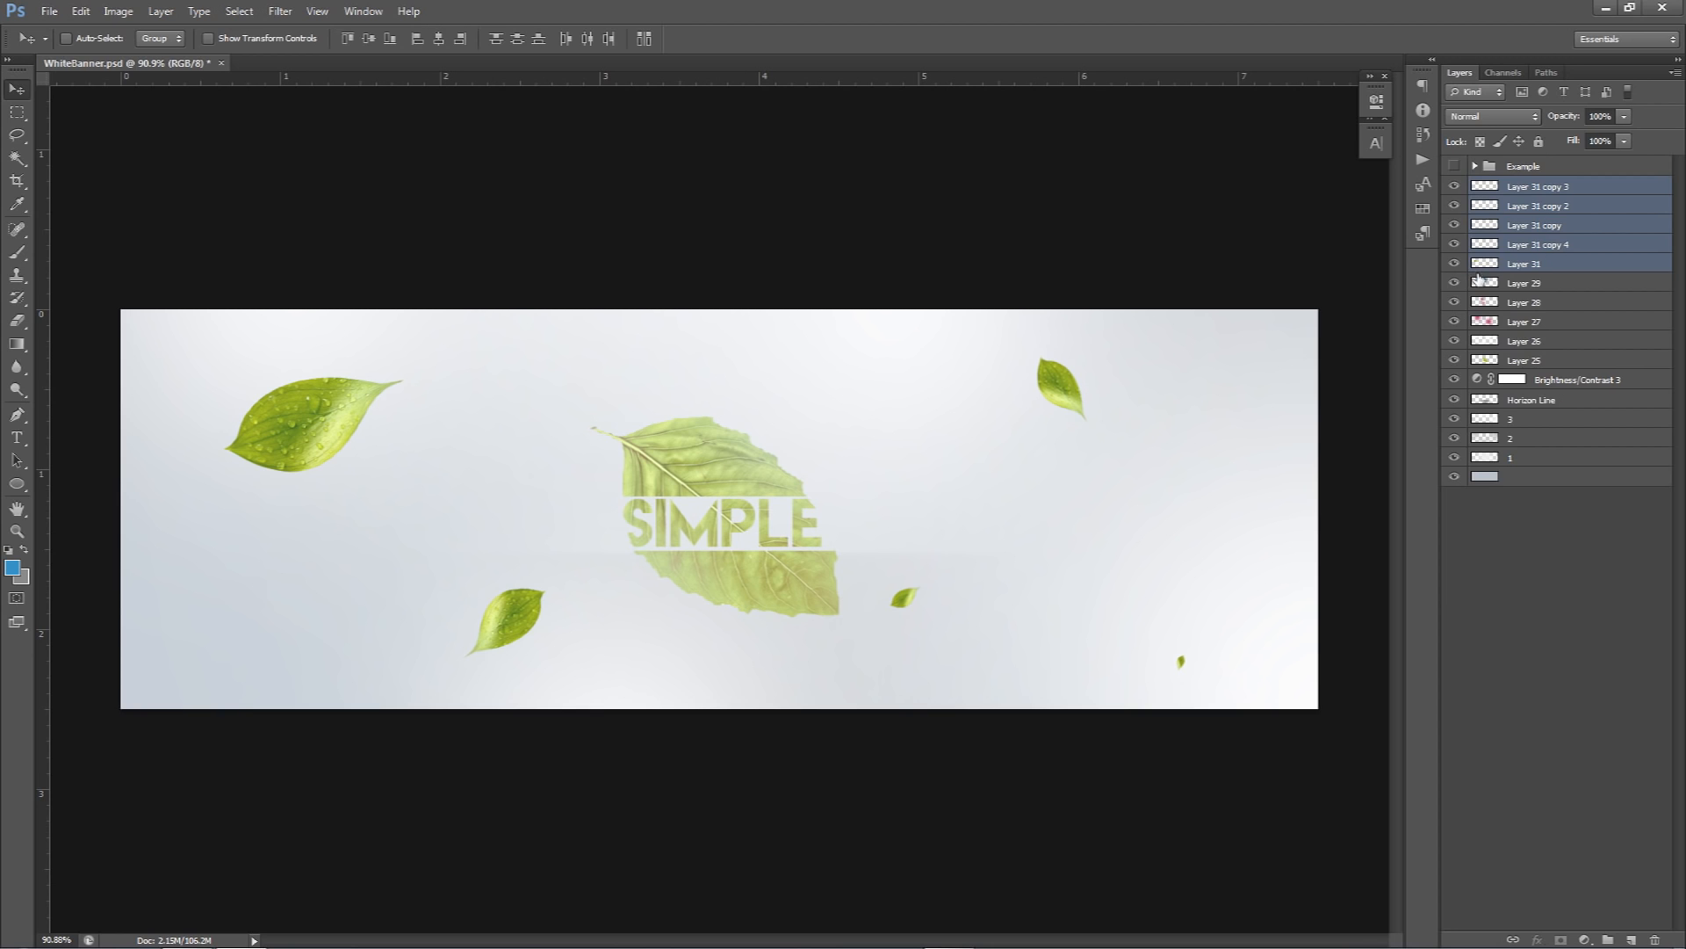
pyautogui.hotkey('ctrl', 'g')
pyautogui.hotkey('ctrl', 'j')
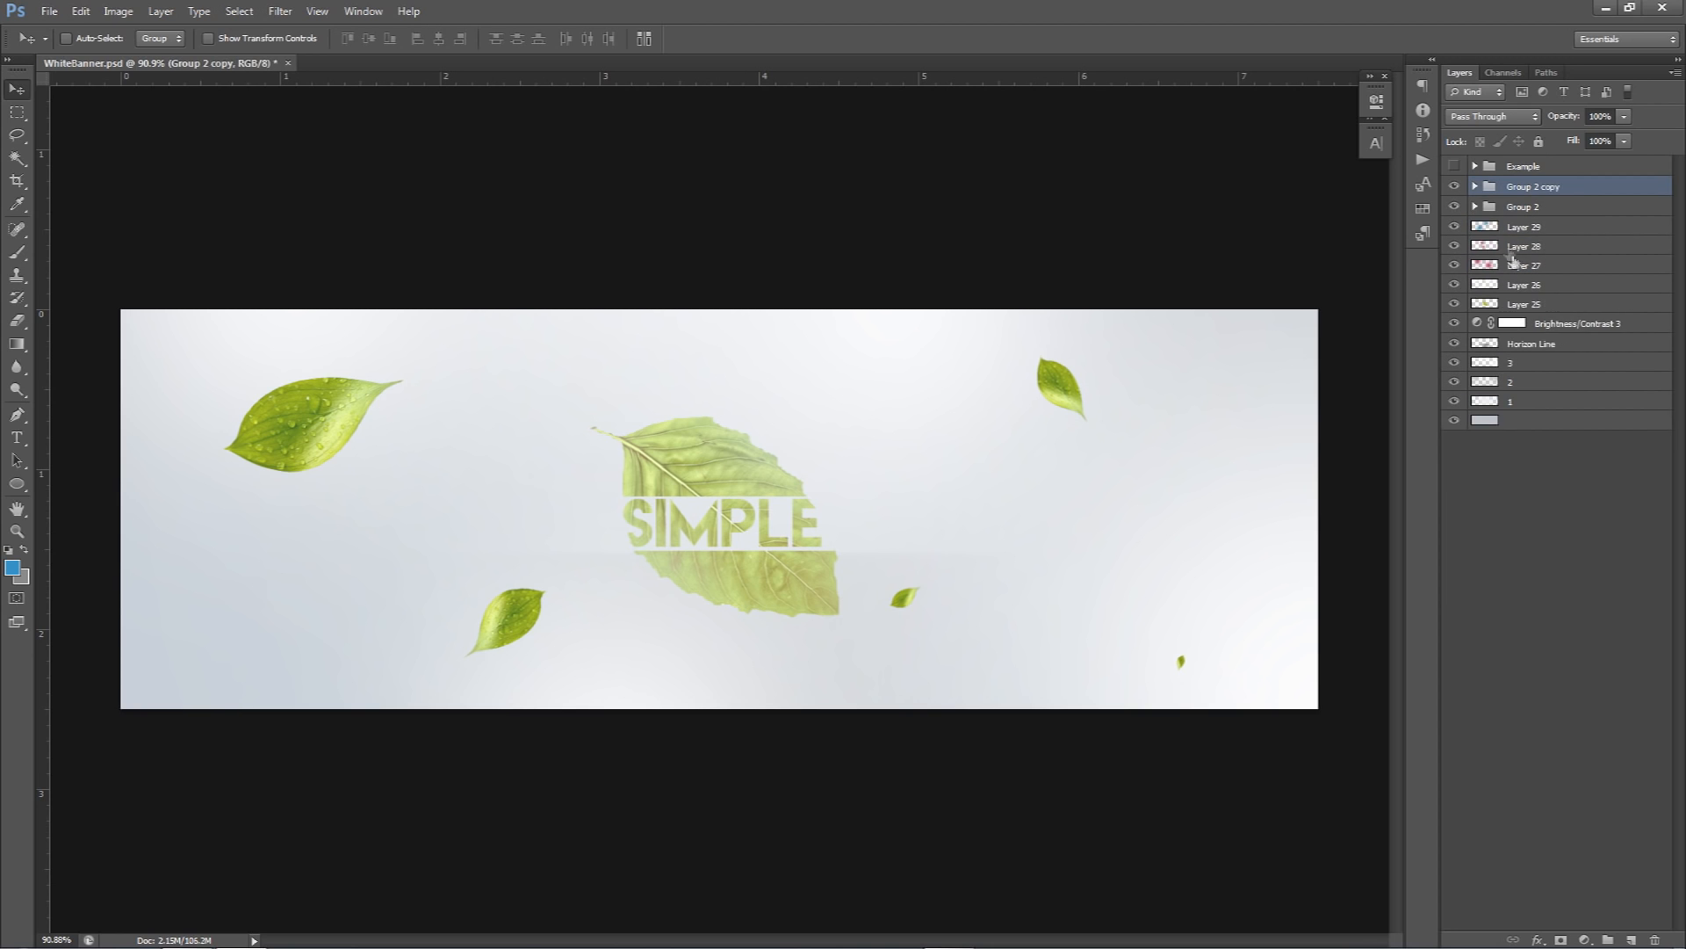
pyautogui.hotkey('ctrl', 'e')
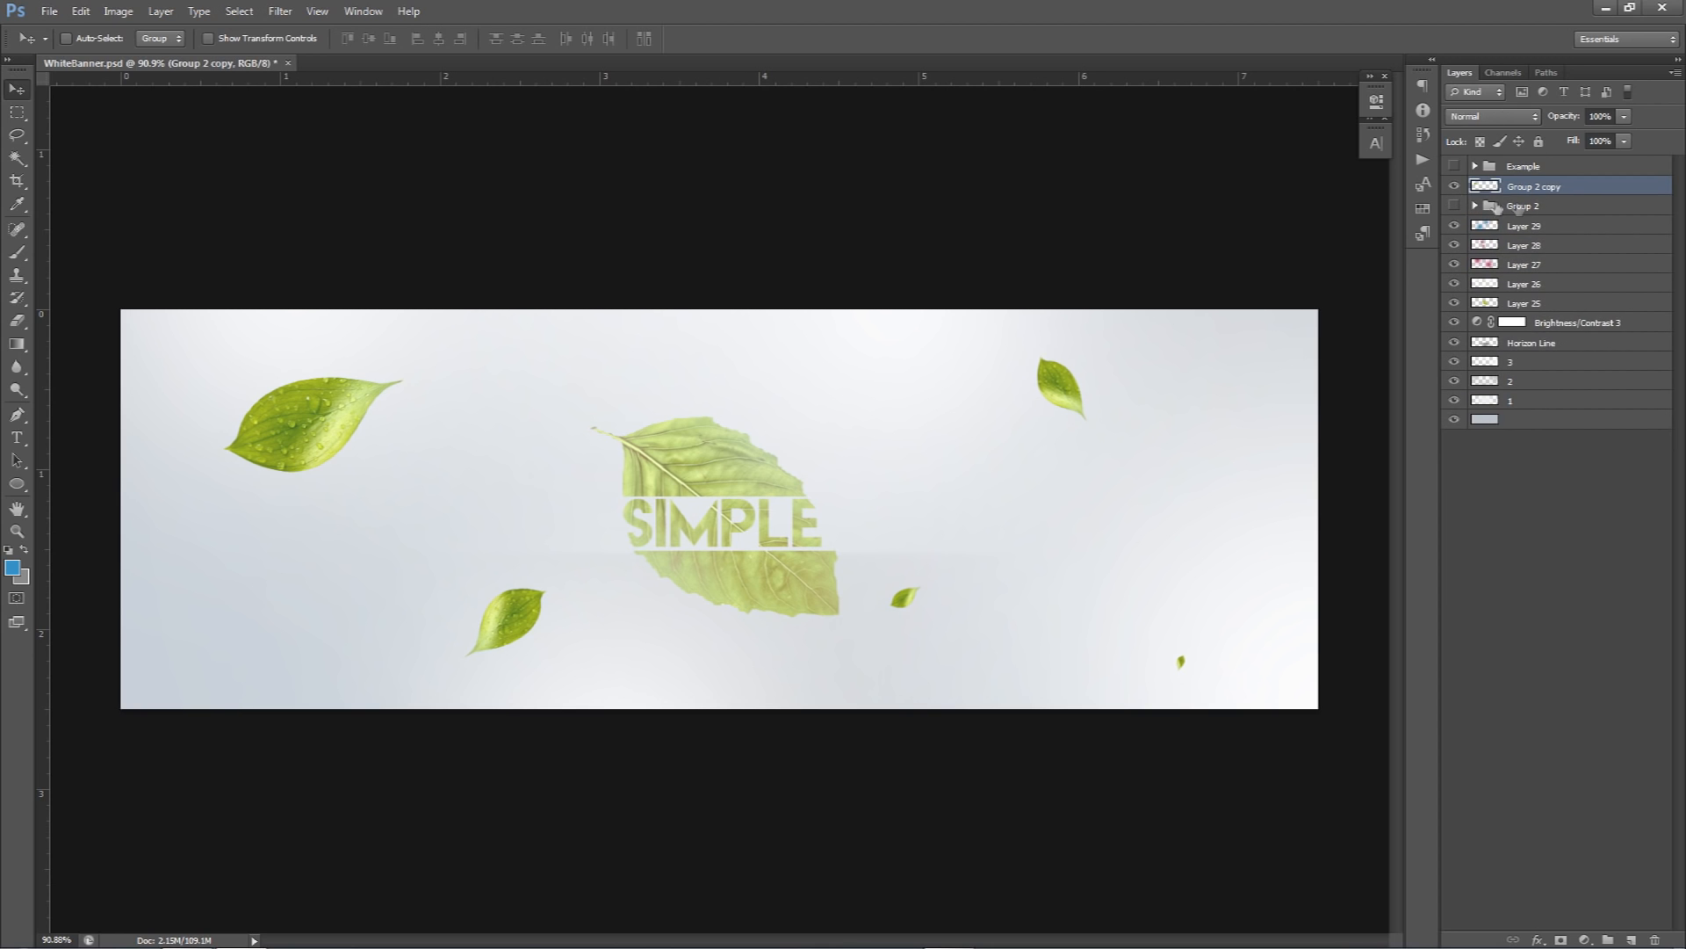
# - Rename the original leaf group as Backupleafs
pyautogui.doubleClick(1520, 207)
pyautogui.write('Backupleafs')
pyautogui.press('Return')
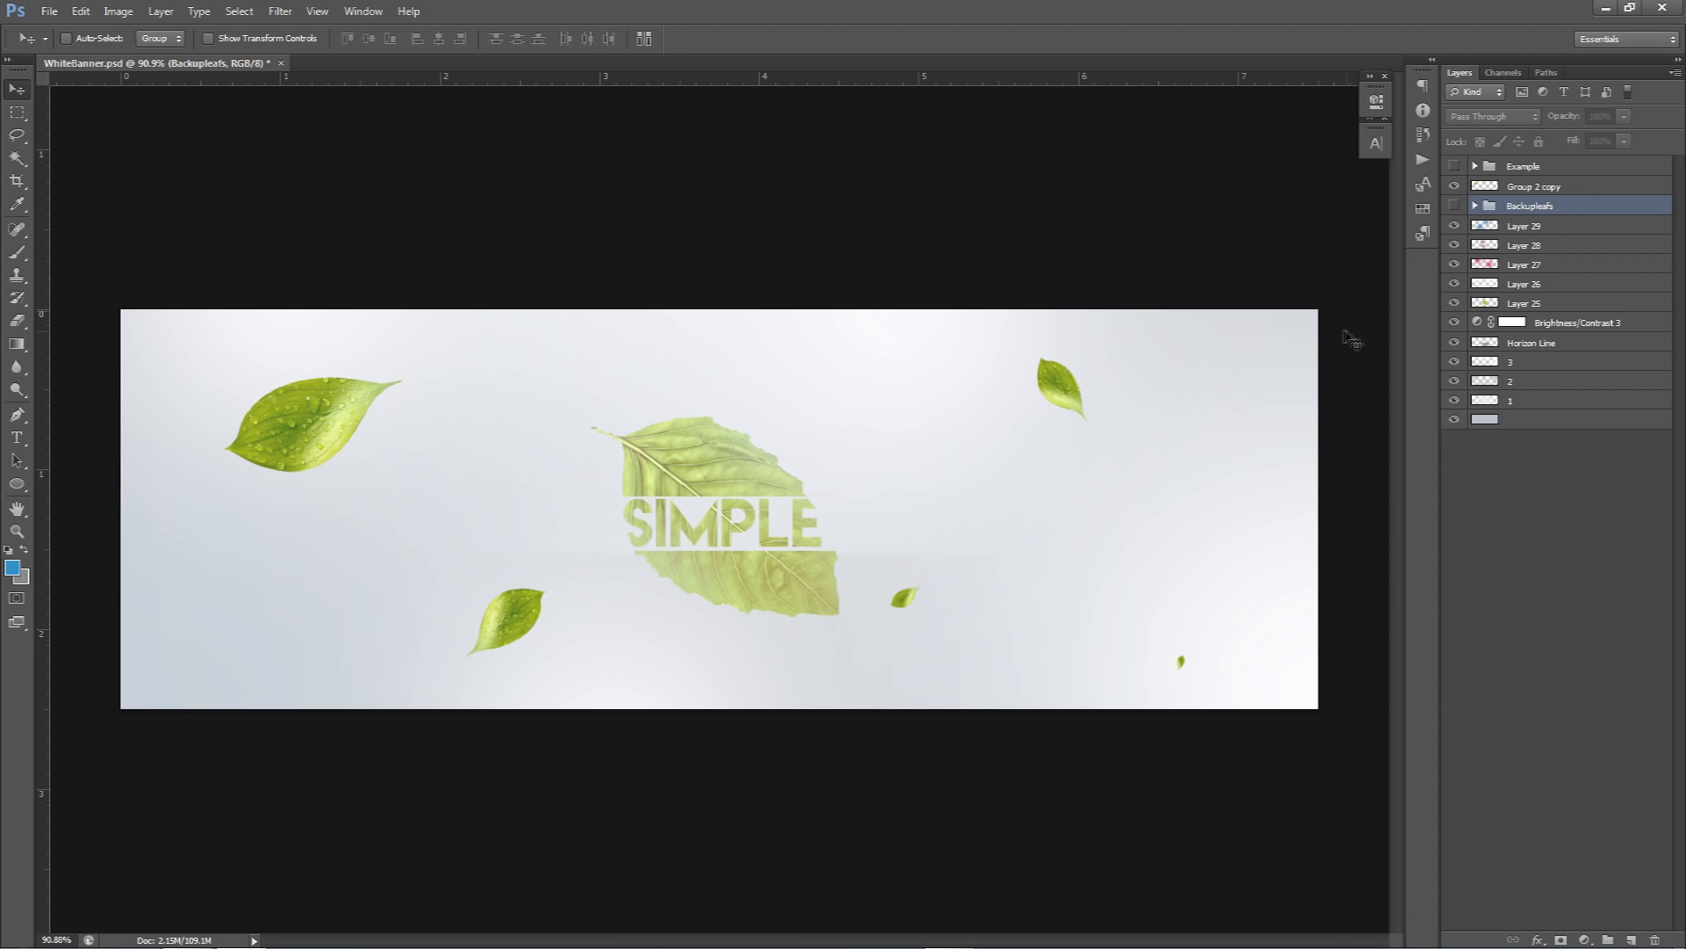
# - Apply a Motion Blur to the merged leaves layer with an angle of 0° and a distance of 10 pixels
pyautogui.click(1543, 187)
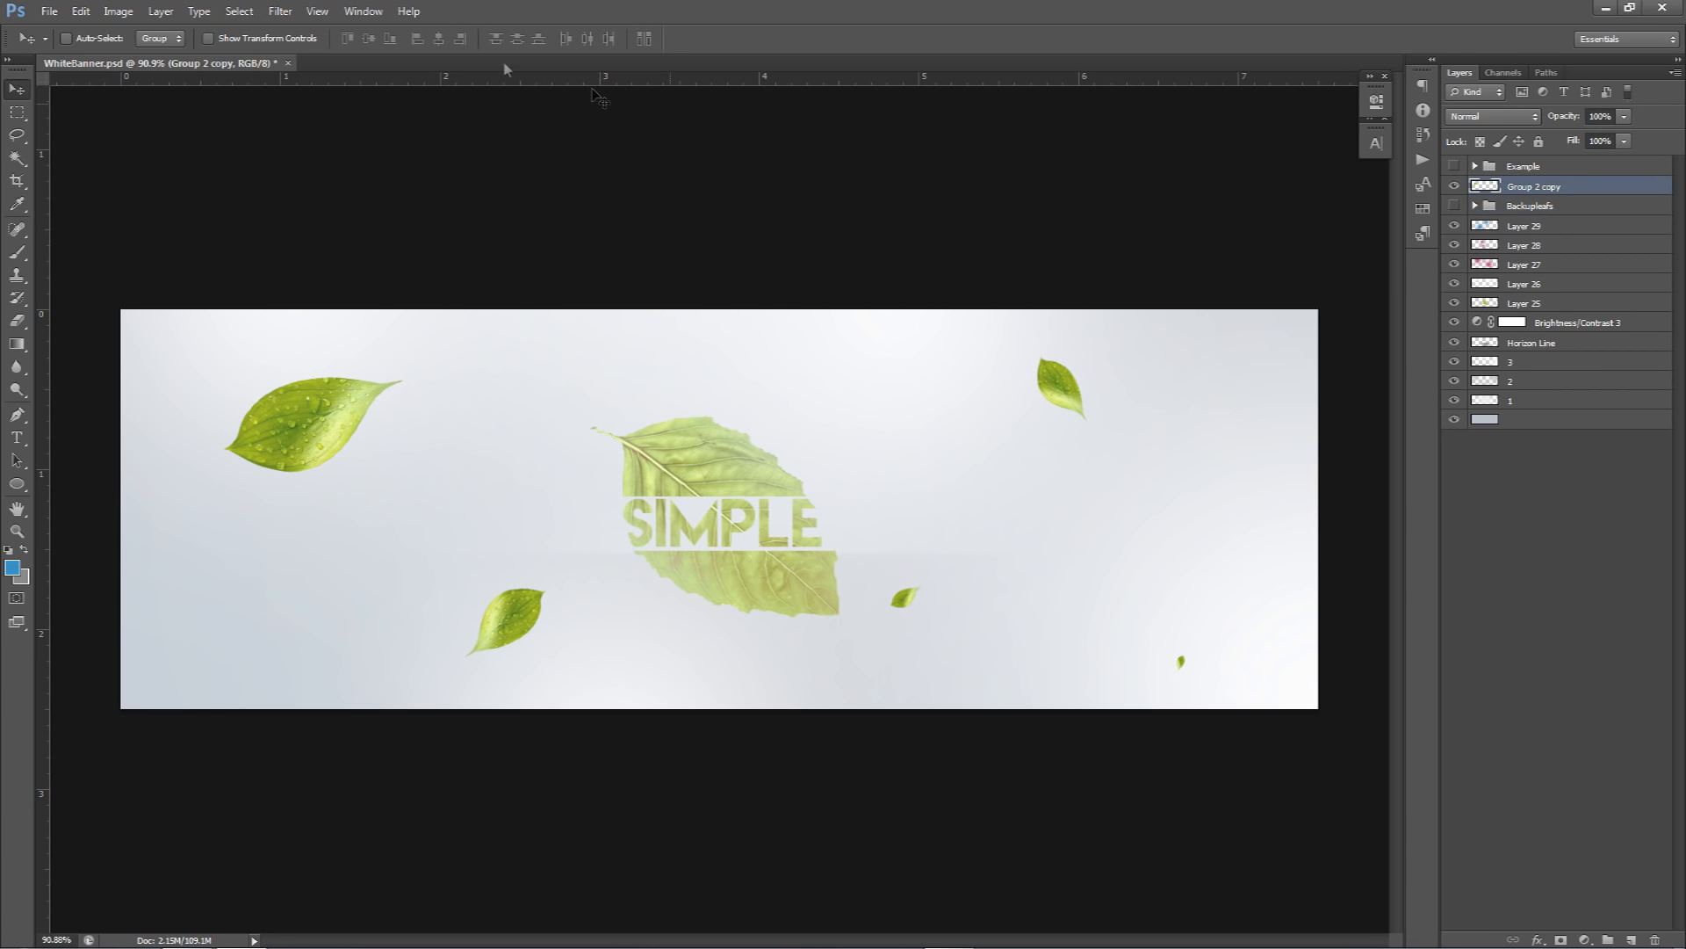
pyautogui.click(280, 10)
pyautogui.moveTo(413, 188)
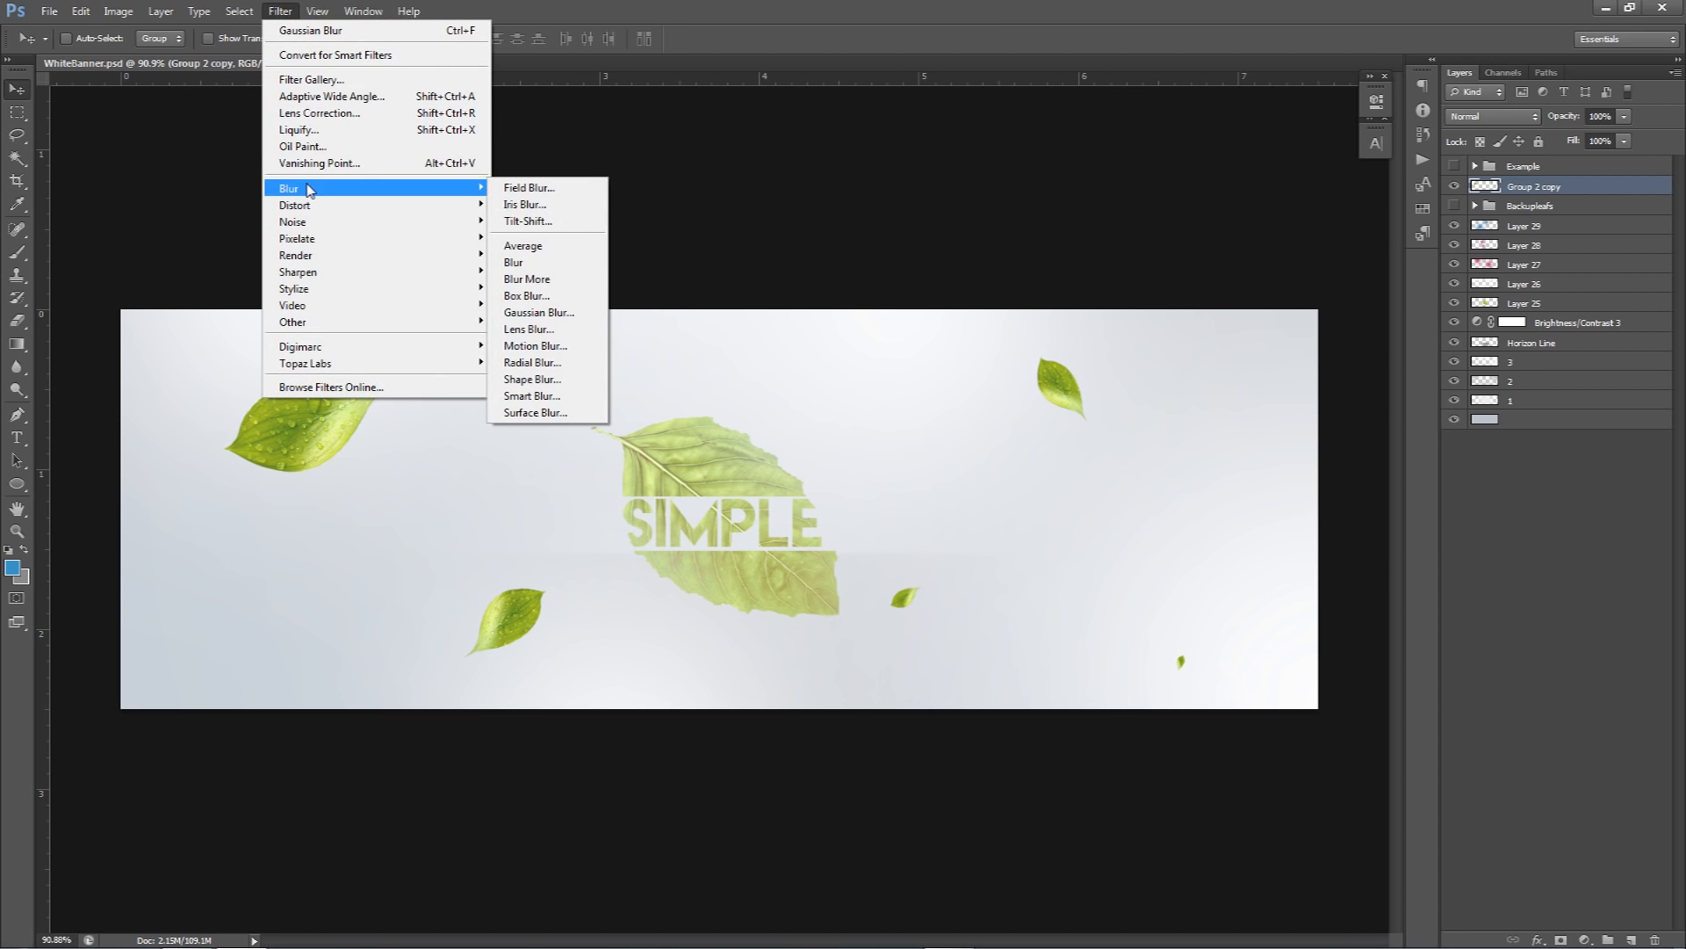
pyautogui.click(538, 346)
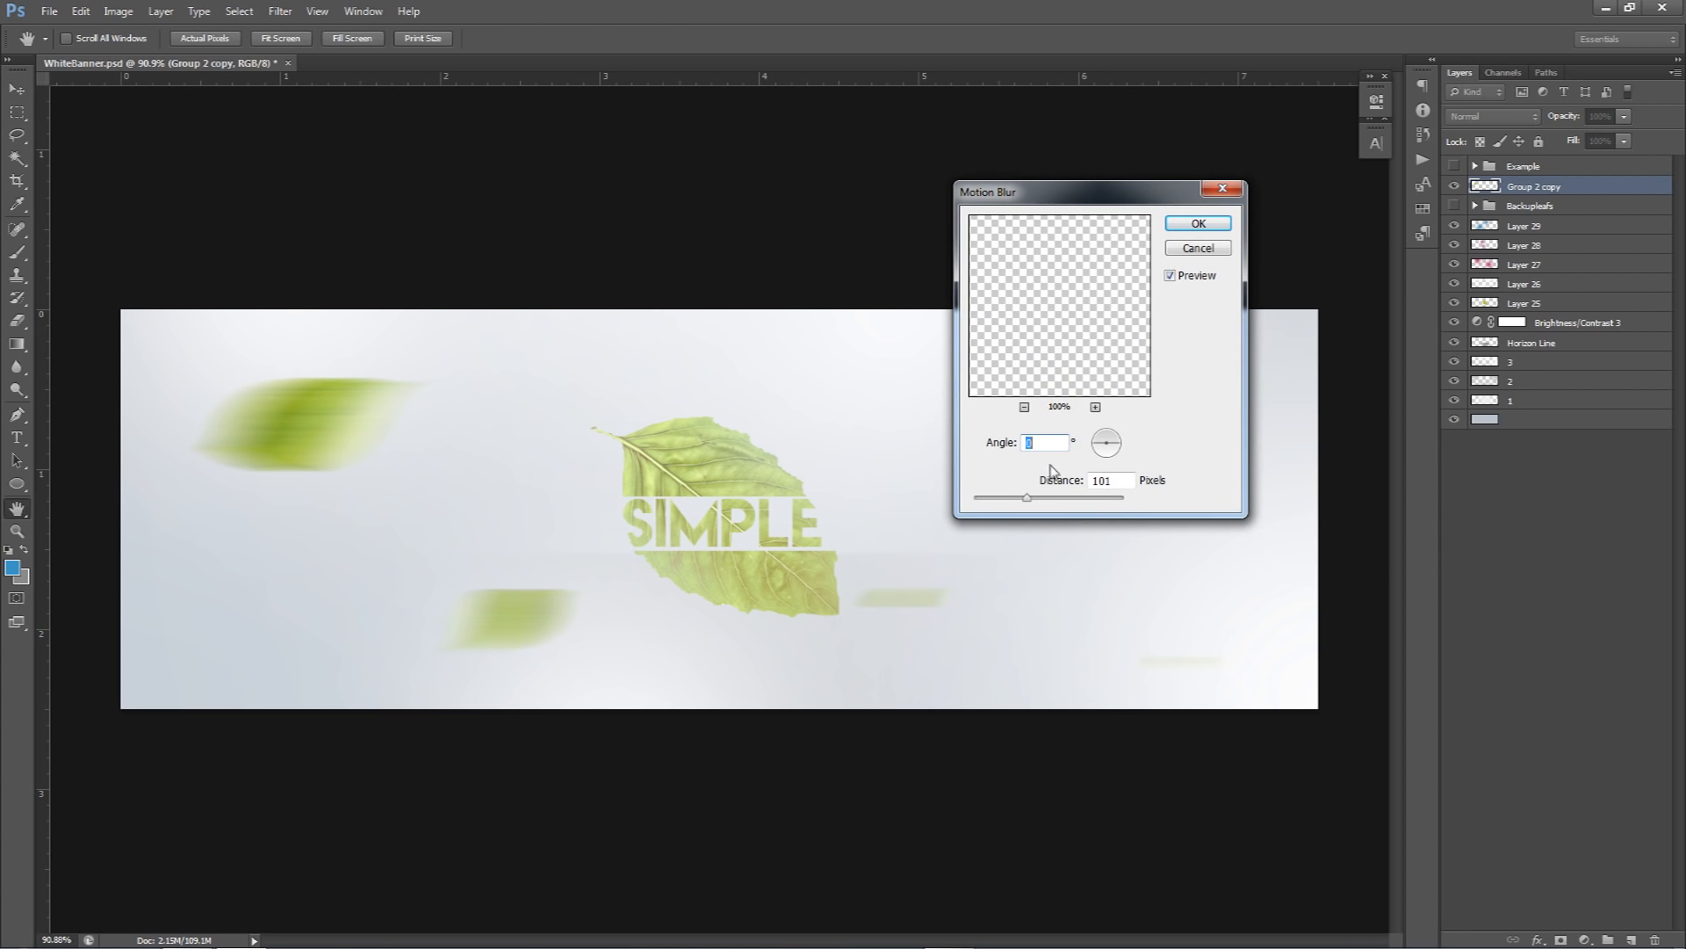
pyautogui.write('30')
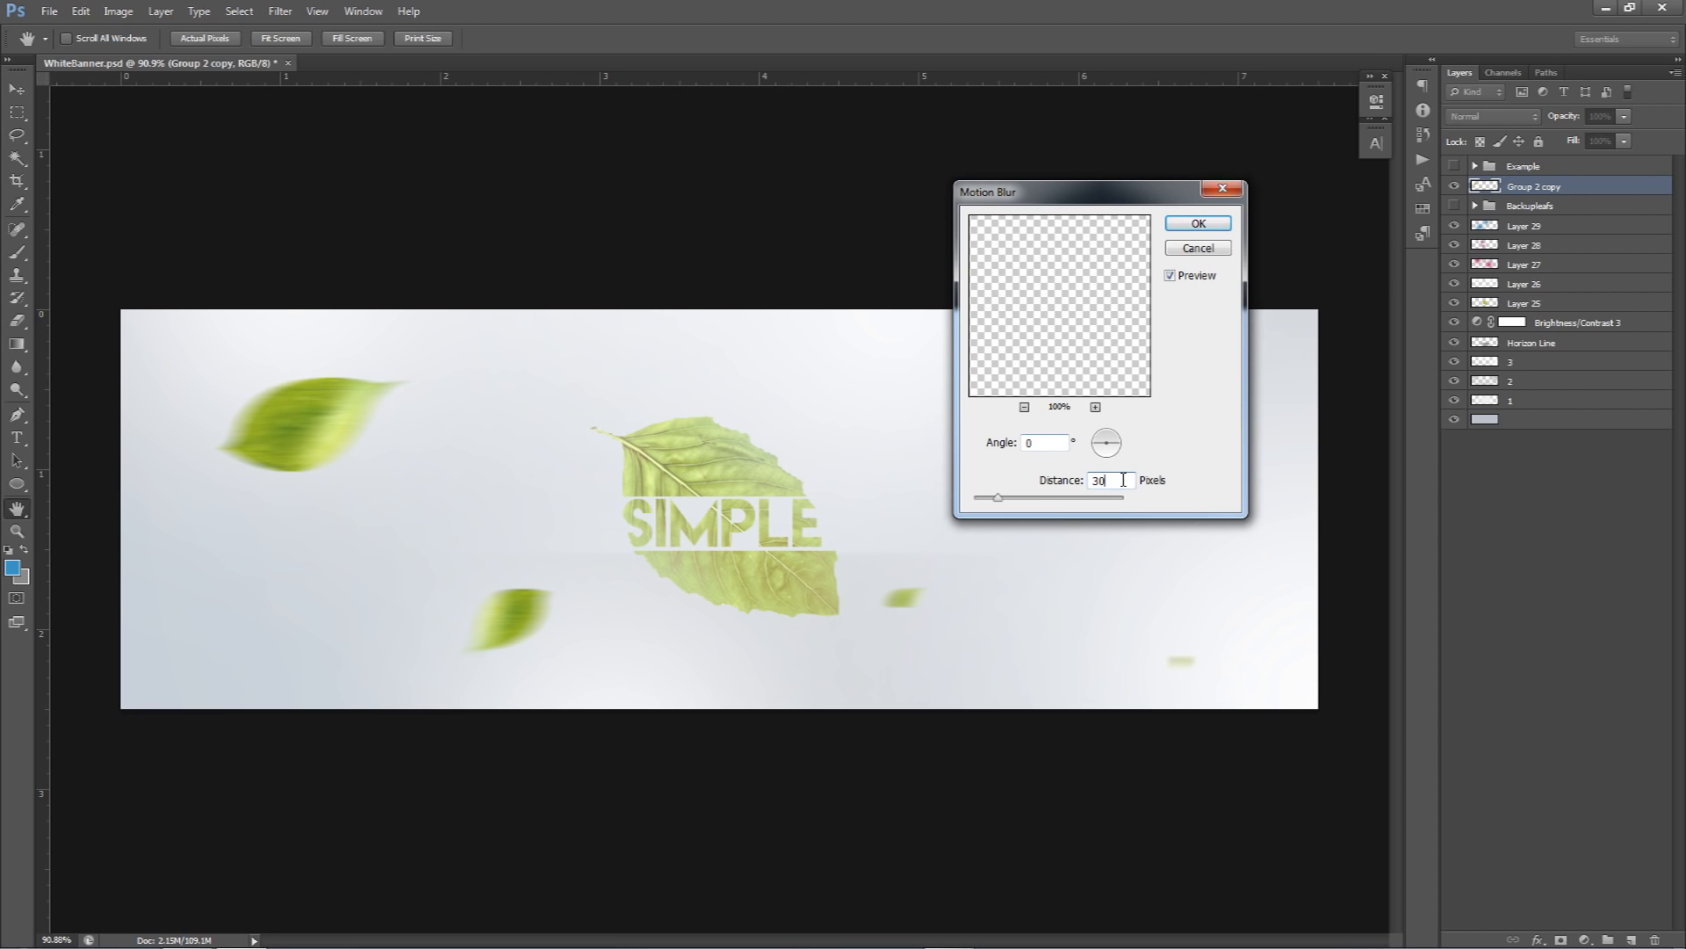
pyautogui.write('15')
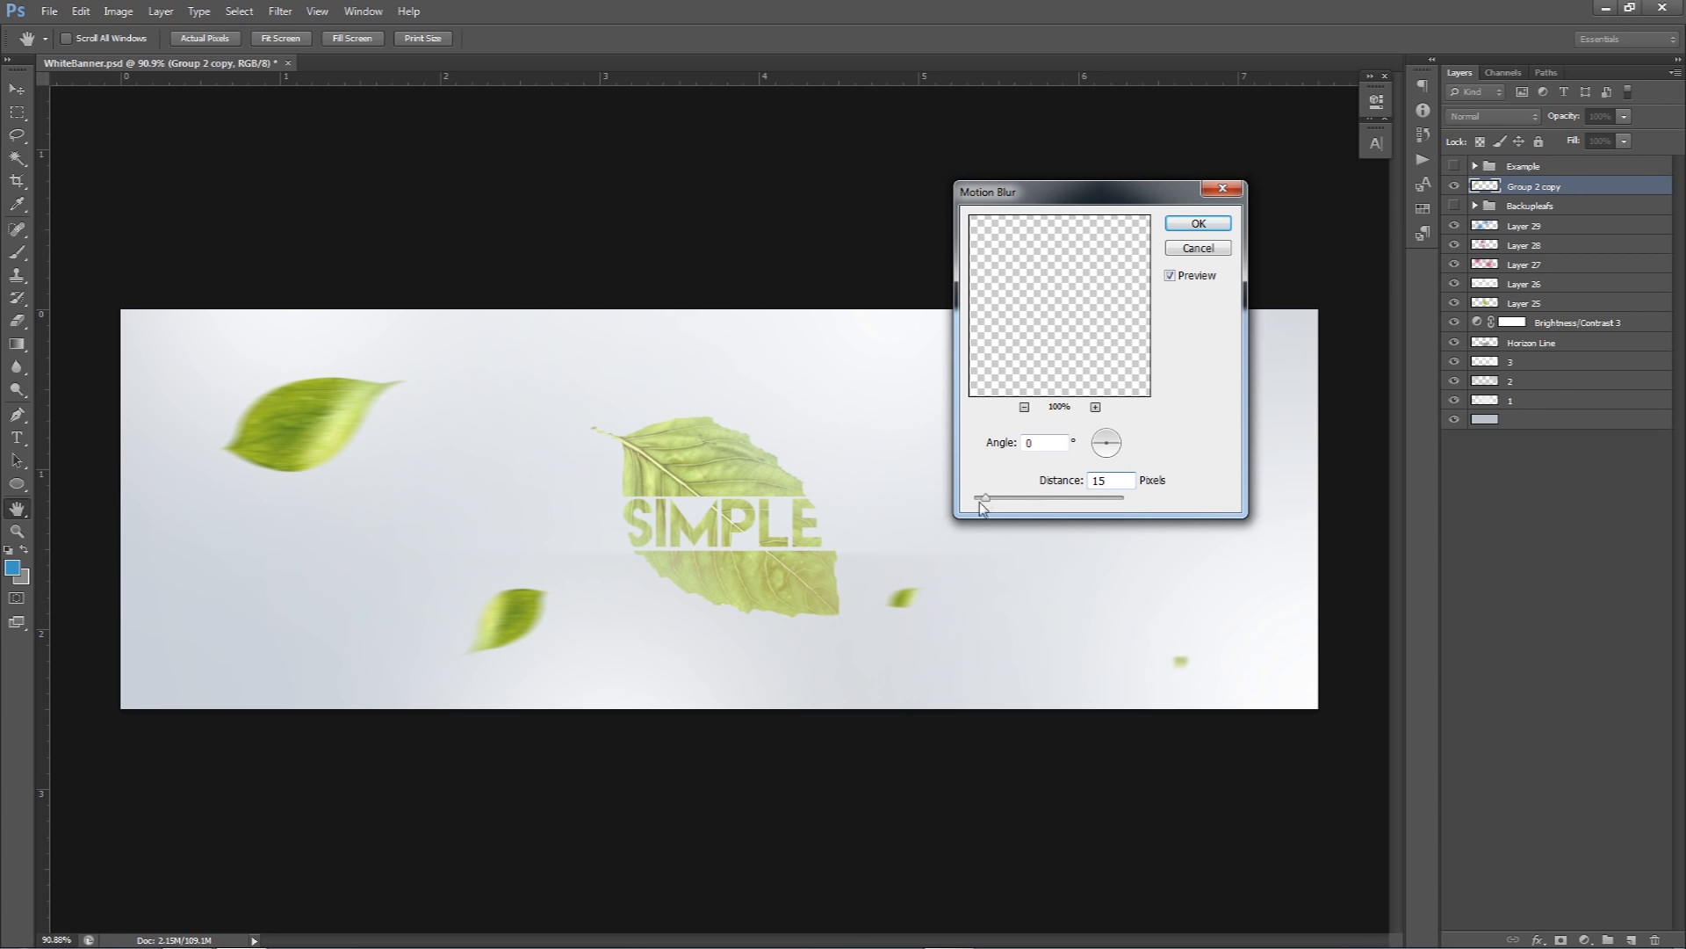
pyautogui.doubleClick(1111, 486)
pyautogui.write('10')
pyautogui.click(1173, 226)
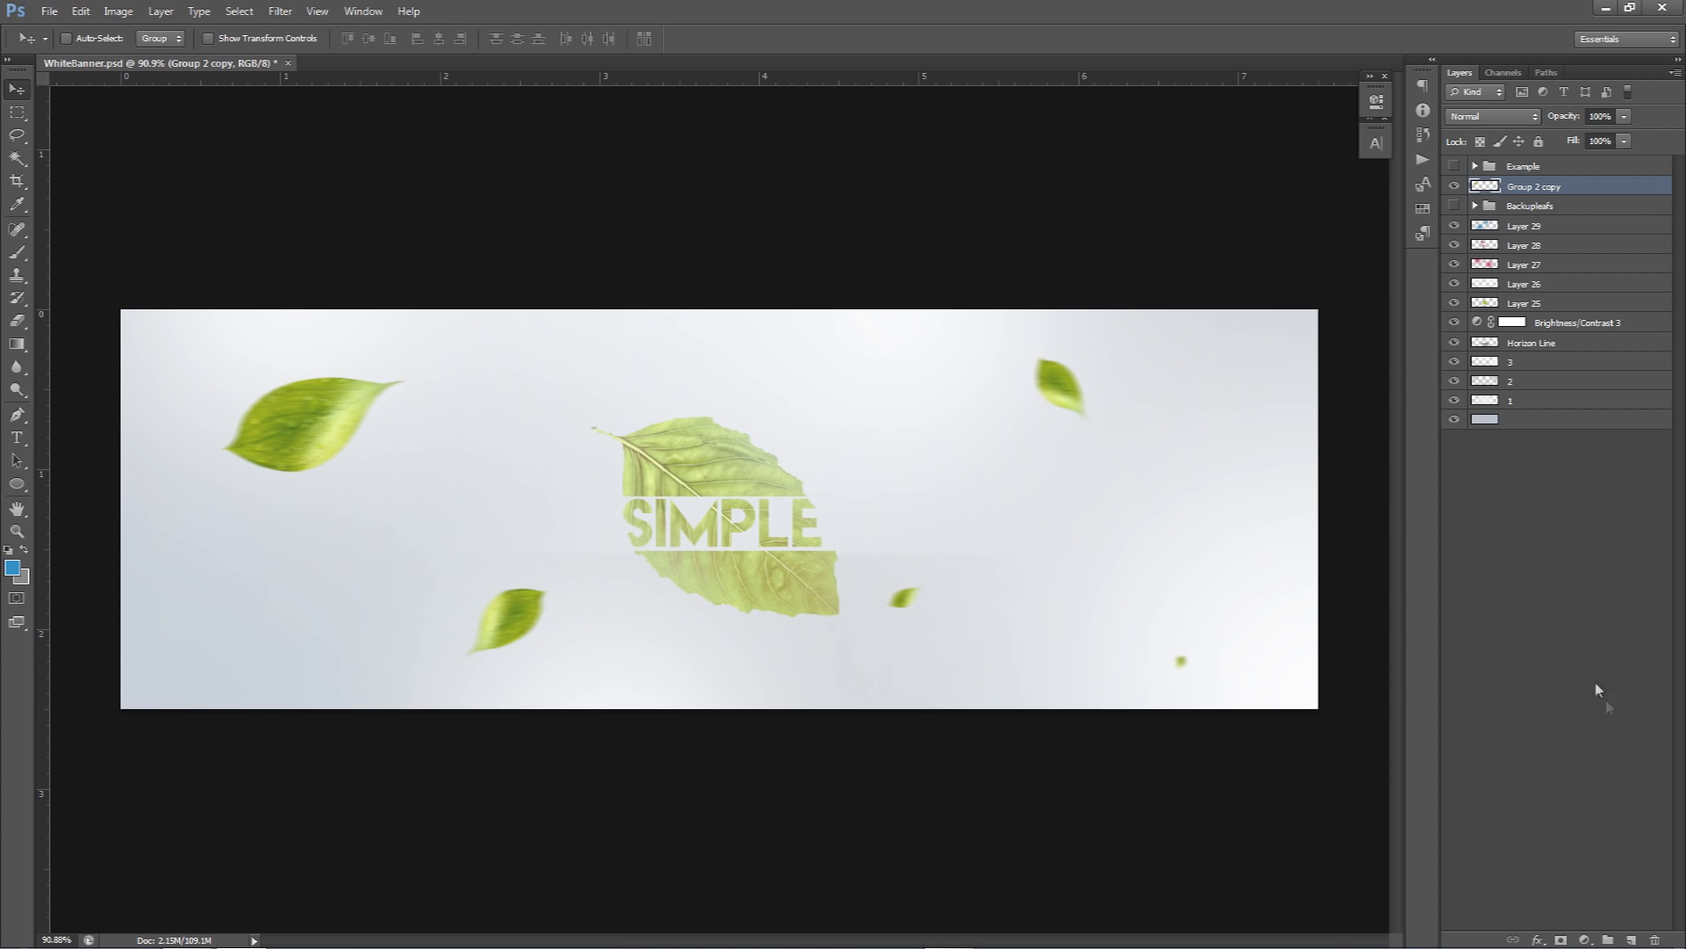
# - Move the blurred leaves layer directly below Layer 27 and erase Layer 29's blue light over the lower-left leaf
pyautogui.moveTo(1568, 188); pyautogui.dragTo(1519, 274)
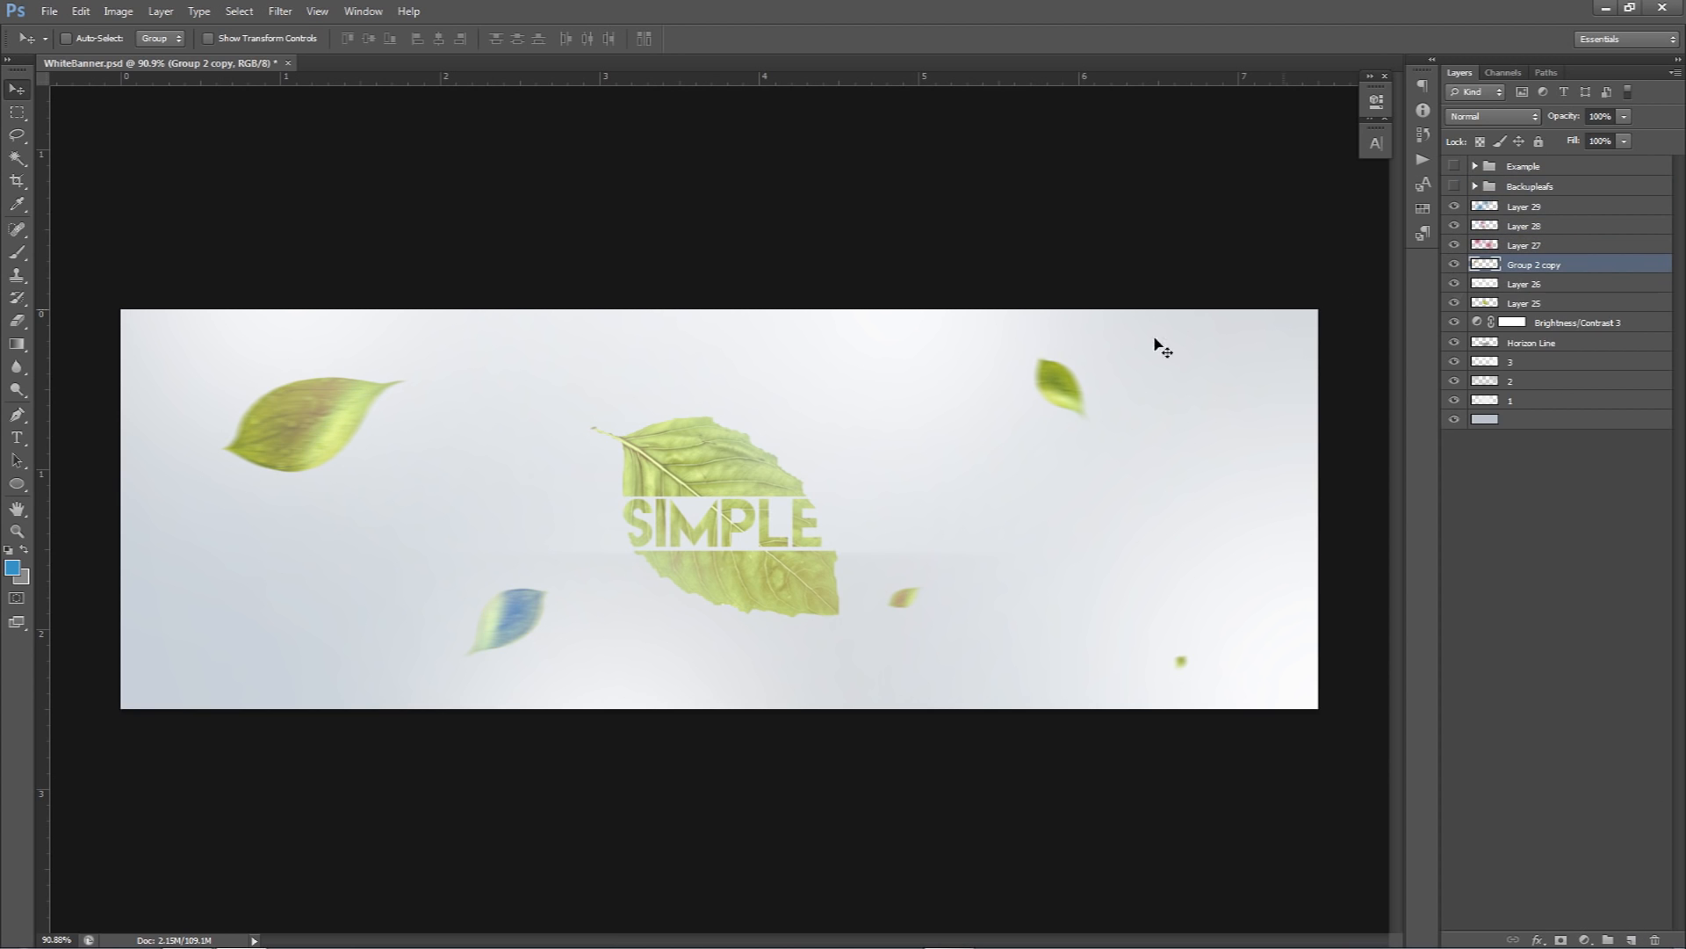
pyautogui.click(1454, 208)
pyautogui.click(1524, 206)
pyautogui.press('e')
pyautogui.moveTo(595, 613); pyautogui.dragTo(401, 642)
pyautogui.moveTo(422, 654)
pyautogui.mouseDown()
pyautogui.moveTo(466, 672)
pyautogui.moveTo(459, 658)
pyautogui.mouseUp()
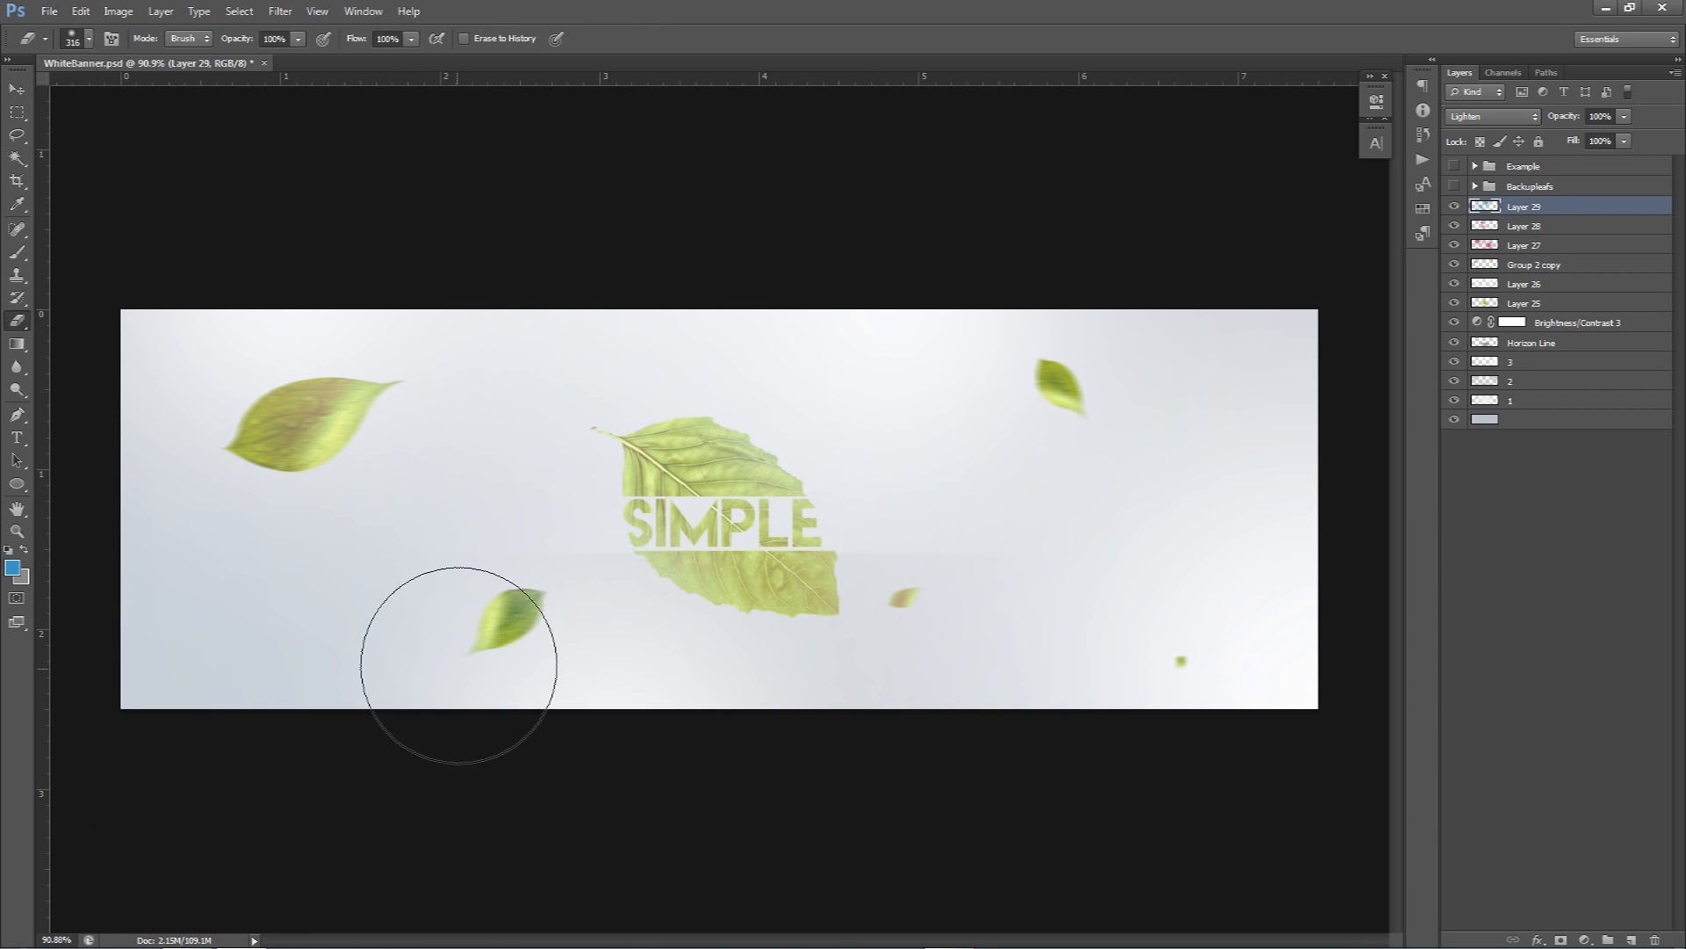
# - Find the layer casting red light and erase part of Layer 27's light over the upper-left leaf
pyautogui.click(1455, 225)
pyautogui.click(1455, 246)
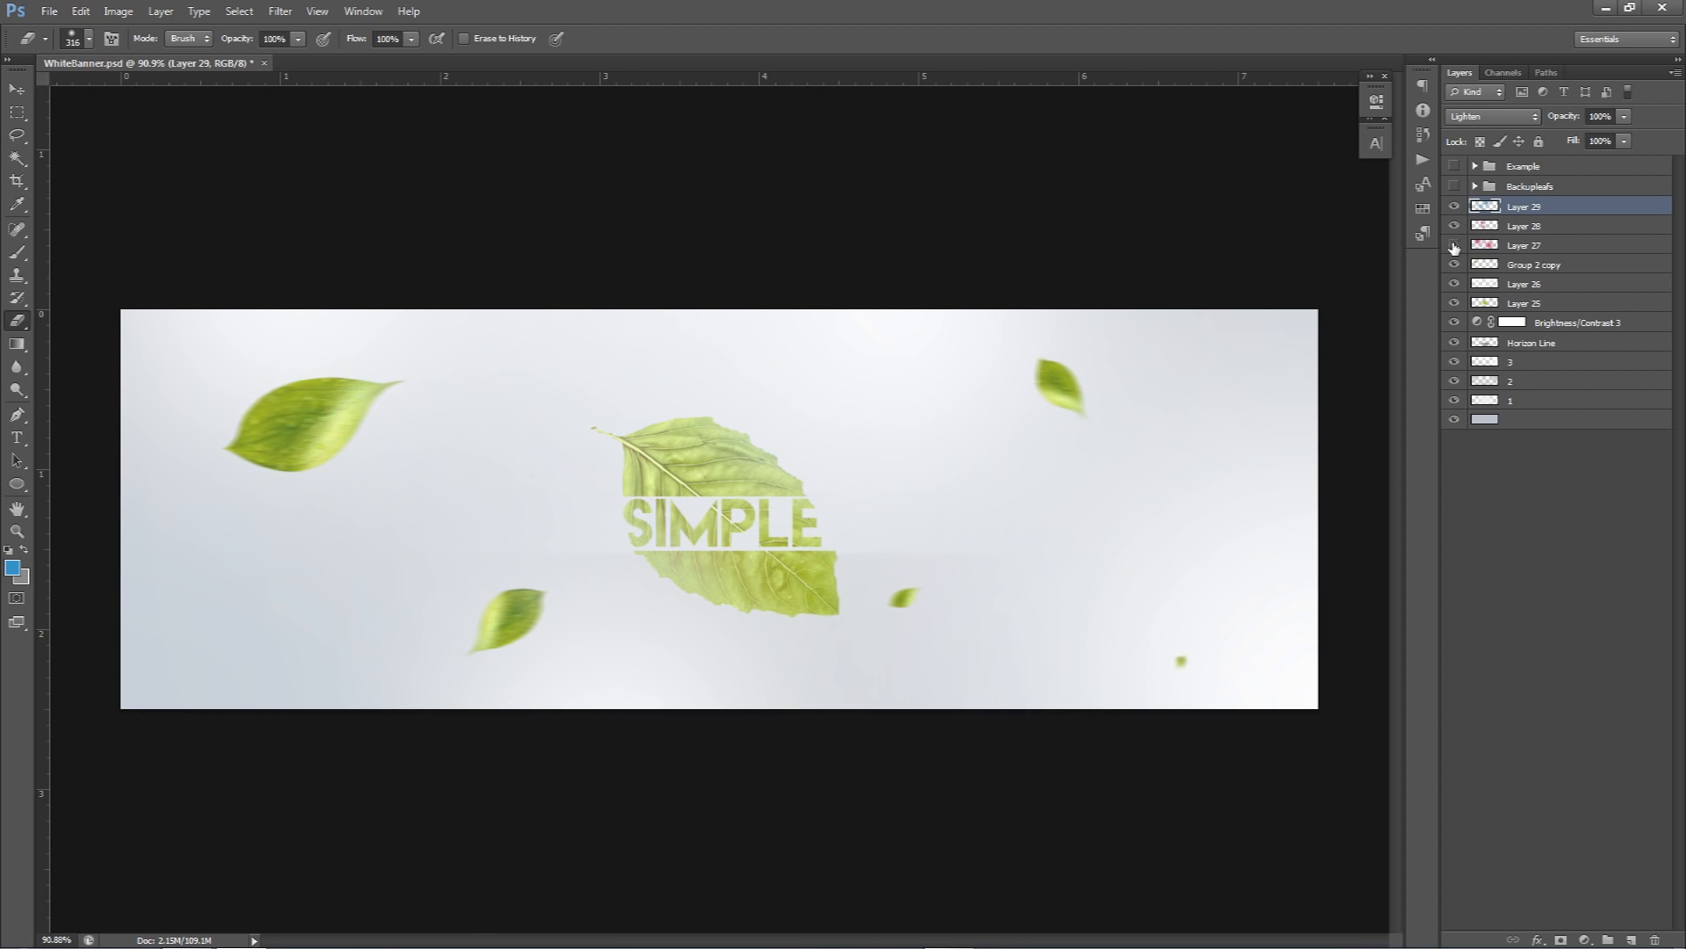
pyautogui.click(1455, 246)
pyautogui.click(1502, 246)
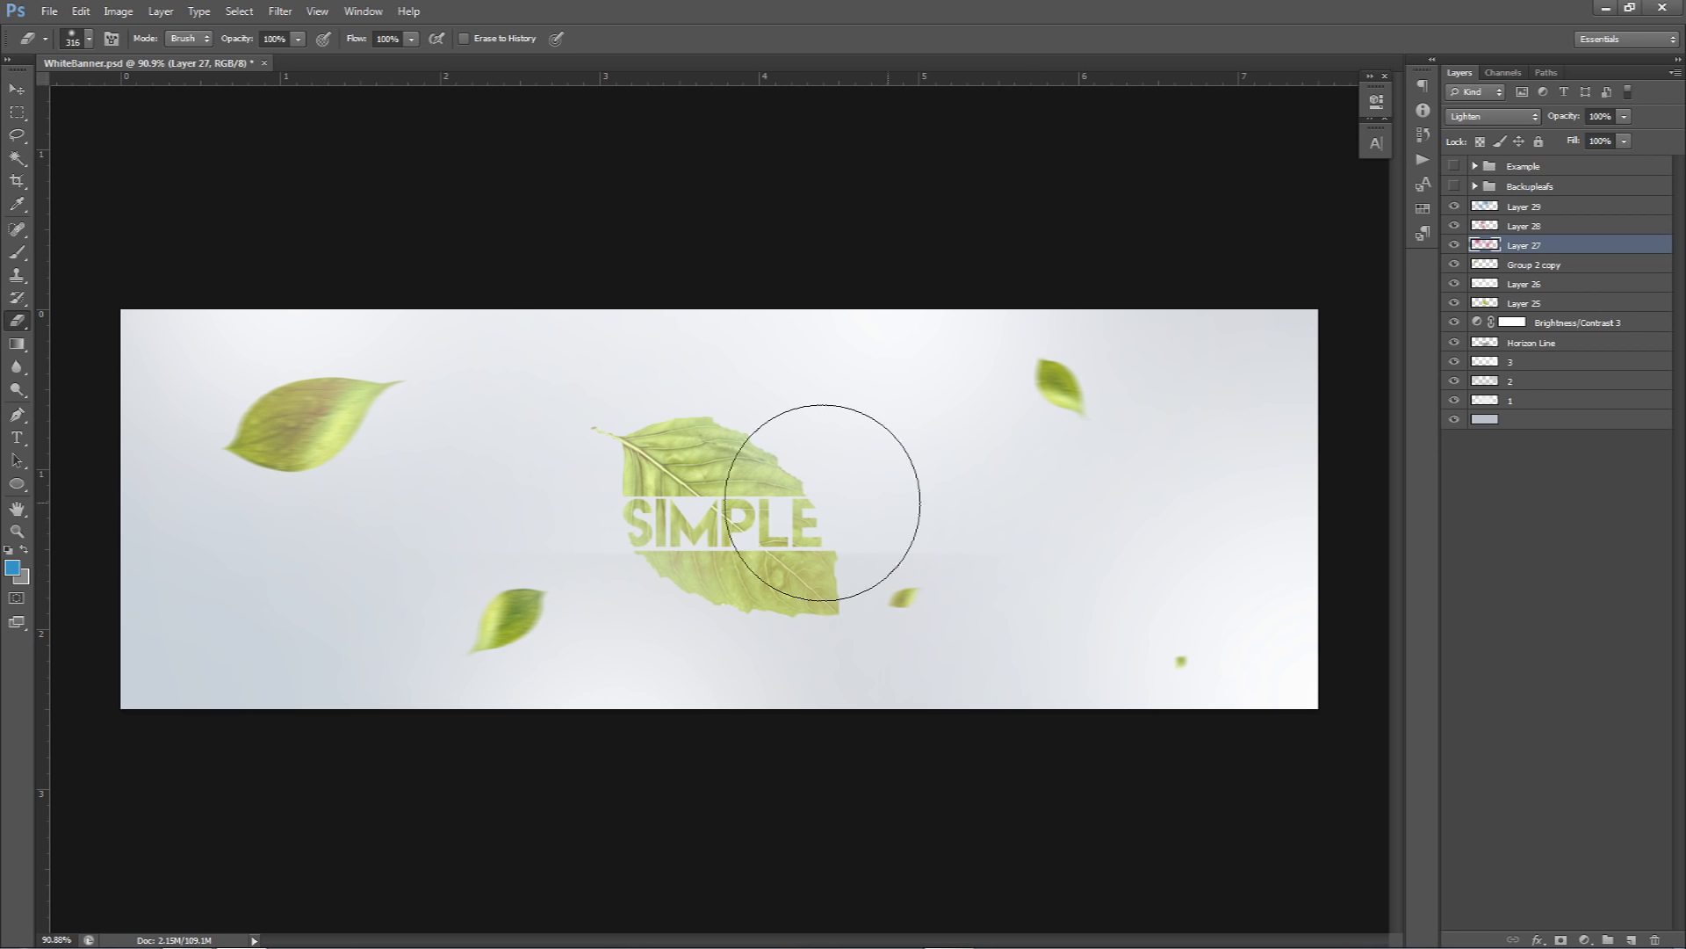
pyautogui.moveTo(400, 413); pyautogui.dragTo(380, 440)
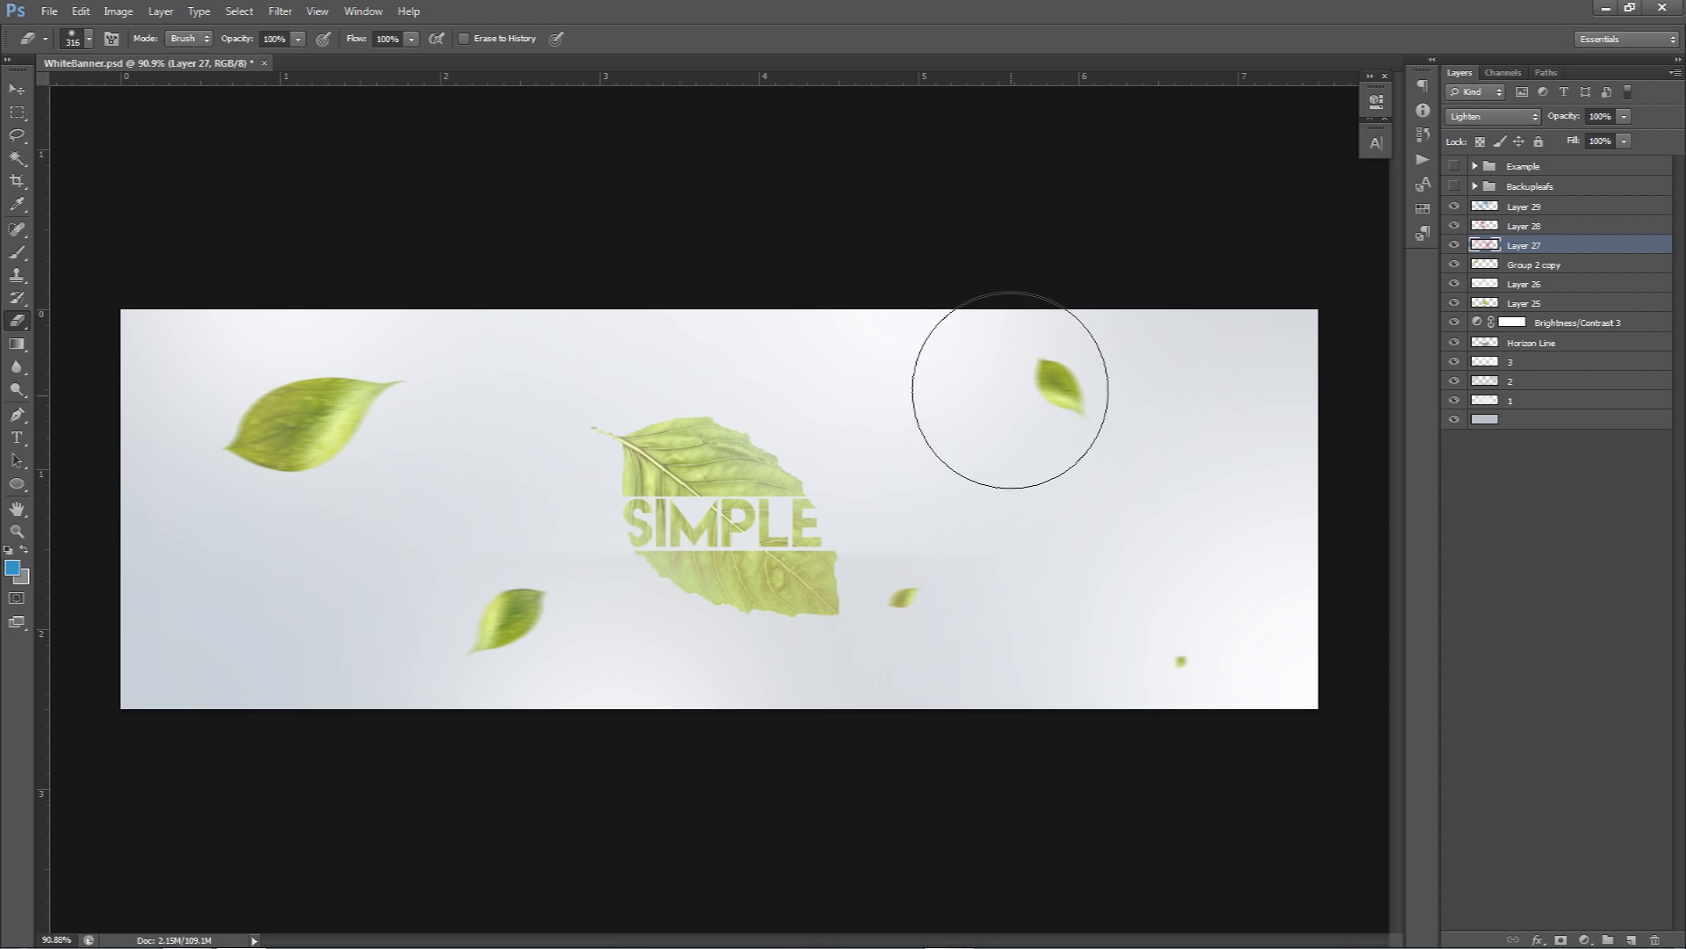
# - Compare the banner with Layer 29's blue light hidden and shown
pyautogui.scroll(-1, 1089, 667)
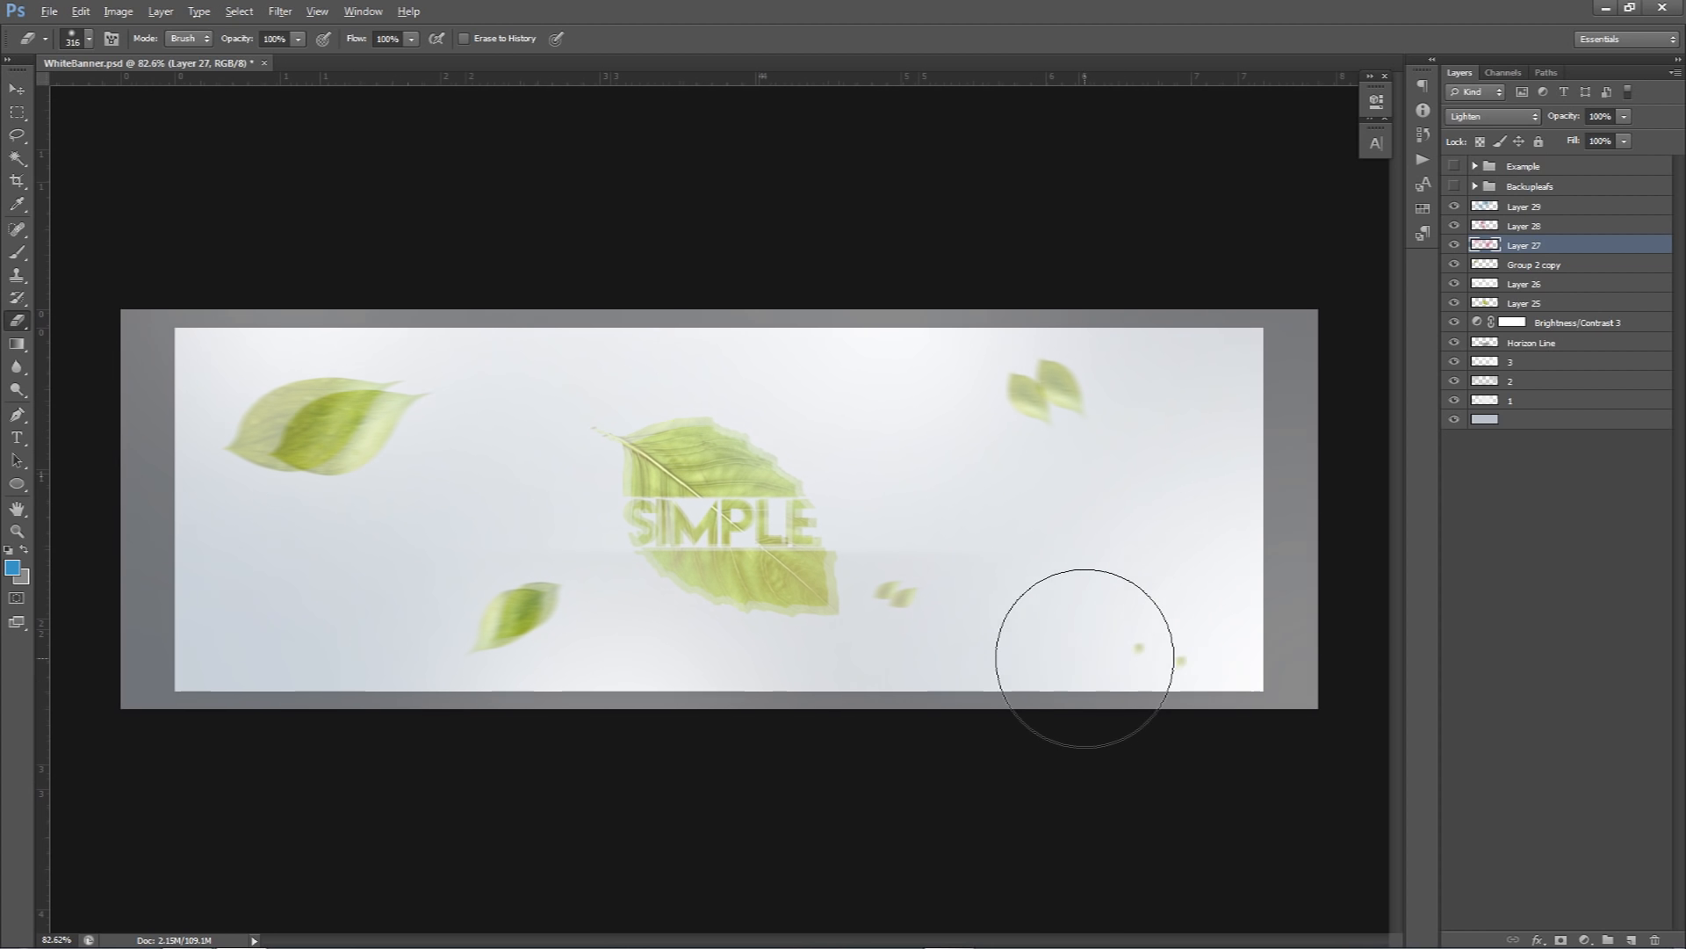
pyautogui.press('v')
pyautogui.click(974, 548)
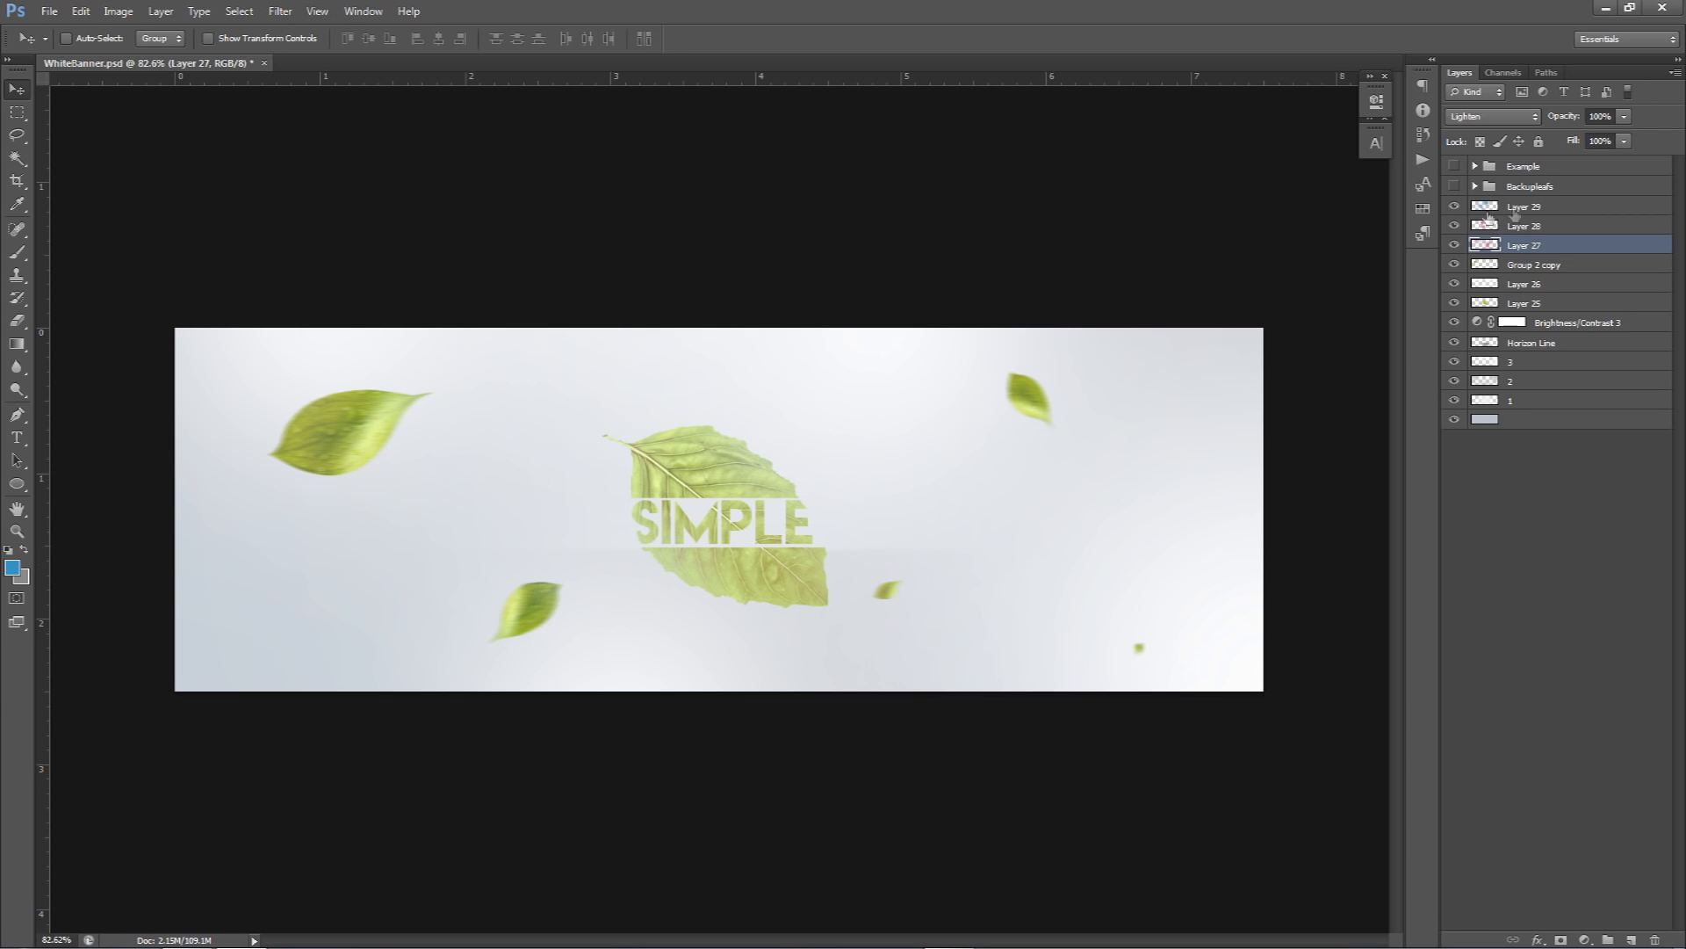
pyautogui.click(1496, 209)
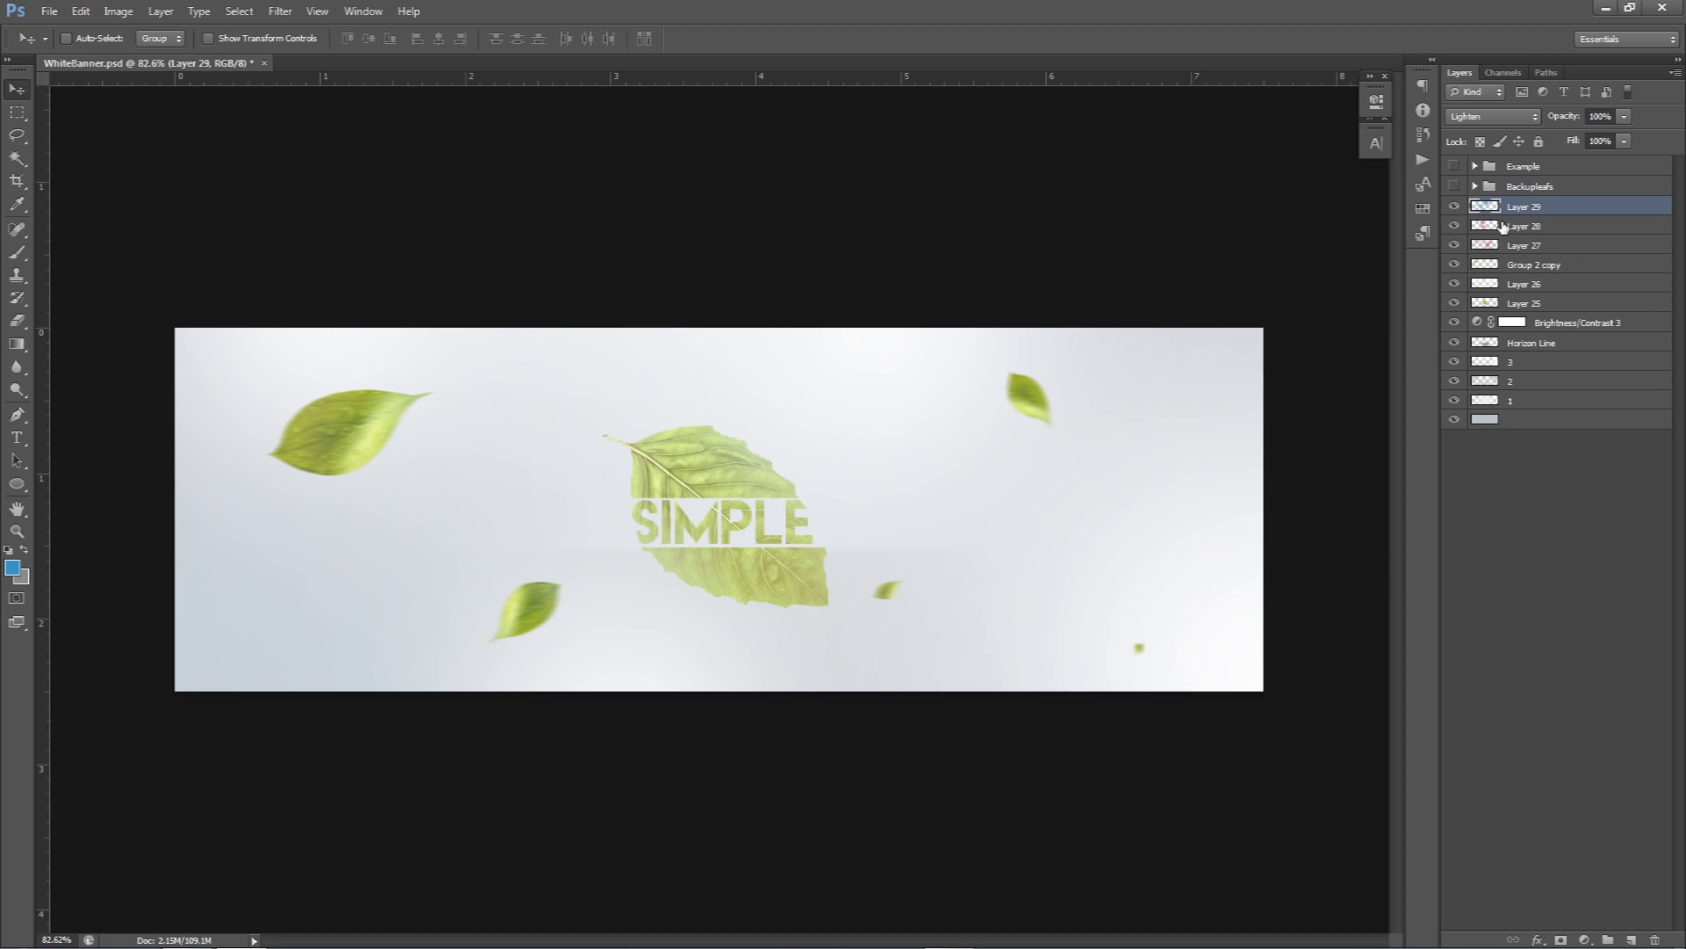
pyautogui.moveTo(1458, 211)
pyautogui.mouseDown()
pyautogui.moveTo(1456, 252)
pyautogui.moveTo(1457, 208)
pyautogui.mouseUp()
pyautogui.click(1455, 209)
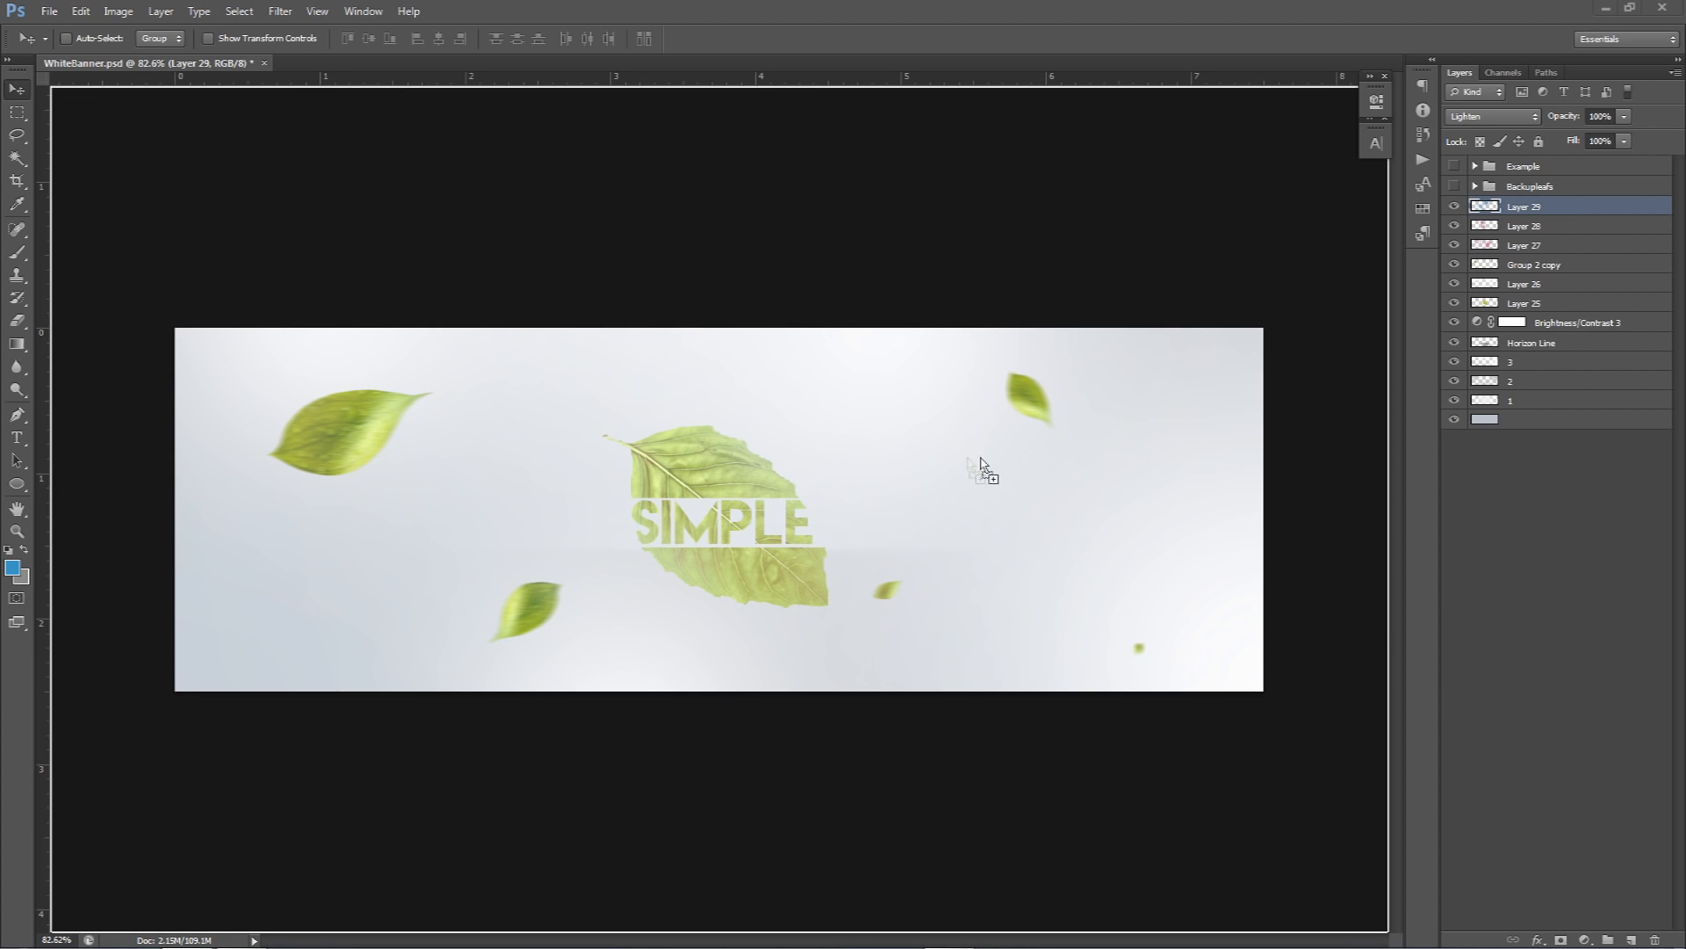
# - Bring in the water-droplet picture above Layer 29, scale it to about 86% and position it to cover the whole banner
pyautogui.press('e')
pyautogui.hotkey('ctrl', 'v')
pyautogui.press('v')
pyautogui.hotkey('ctrl', 't')
pyautogui.moveTo(985, 520); pyautogui.dragTo(848, 618)
pyautogui.moveTo(988, 460); pyautogui.dragTo(589, 531)
pyautogui.moveTo(1073, 235); pyautogui.dragTo(968, 315)
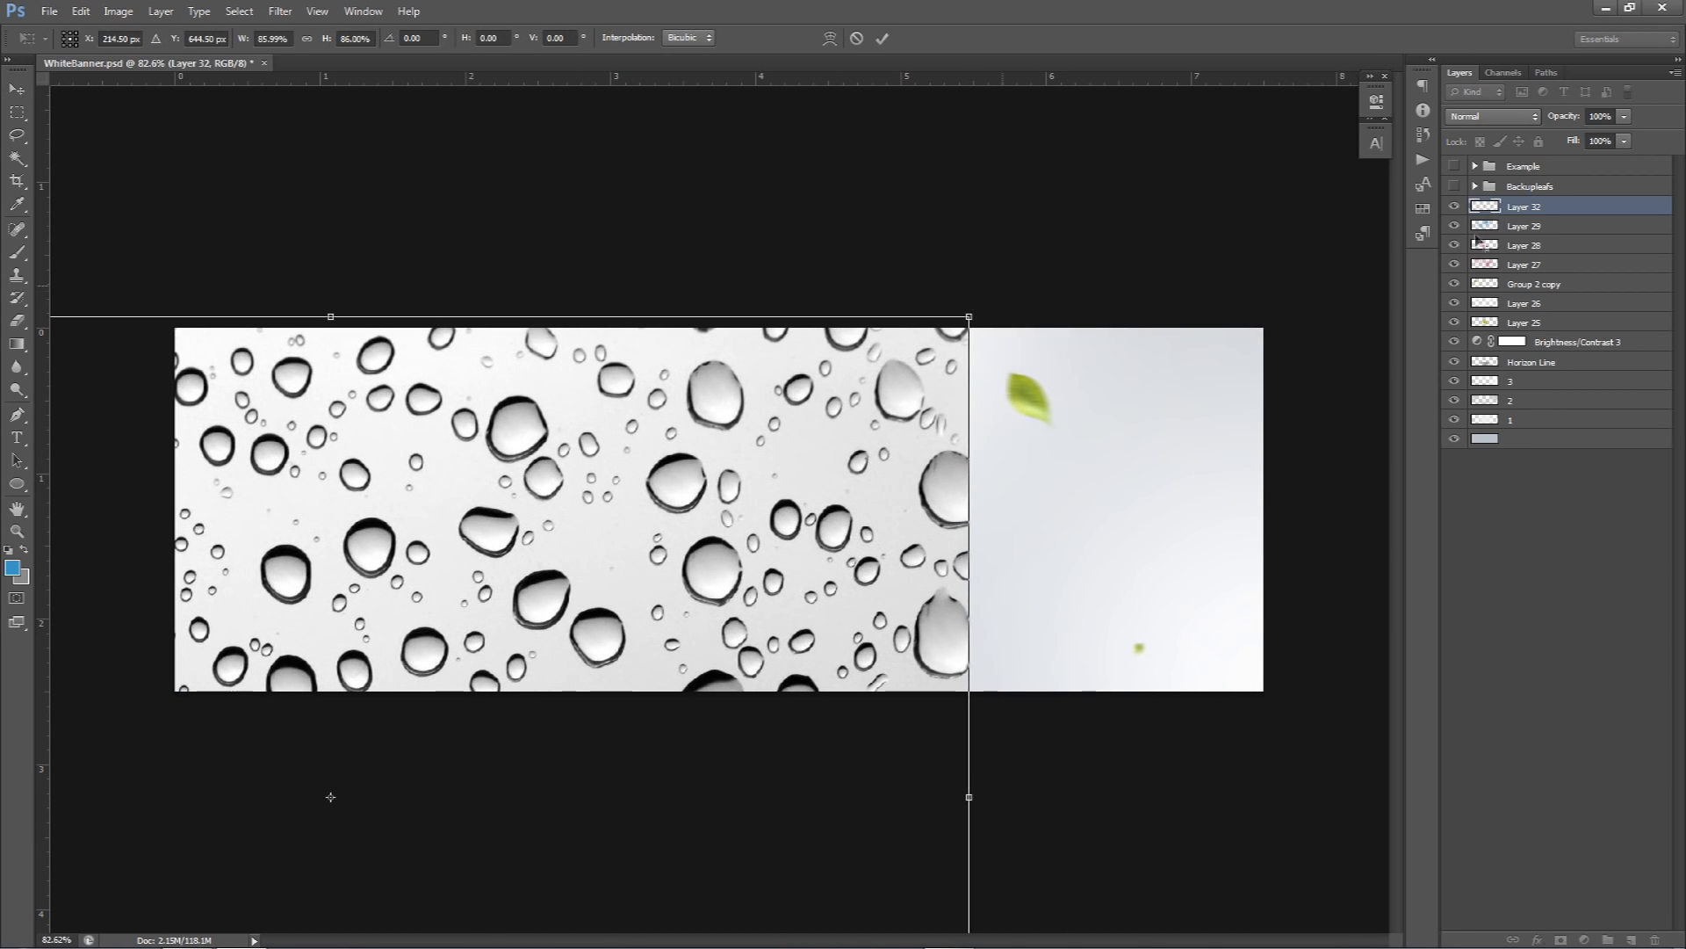
pyautogui.moveTo(1685, 221); pyautogui.dragTo(1685, 9)
pyautogui.click(679, 500)
pyautogui.moveTo(855, 437); pyautogui.dragTo(1029, 369)
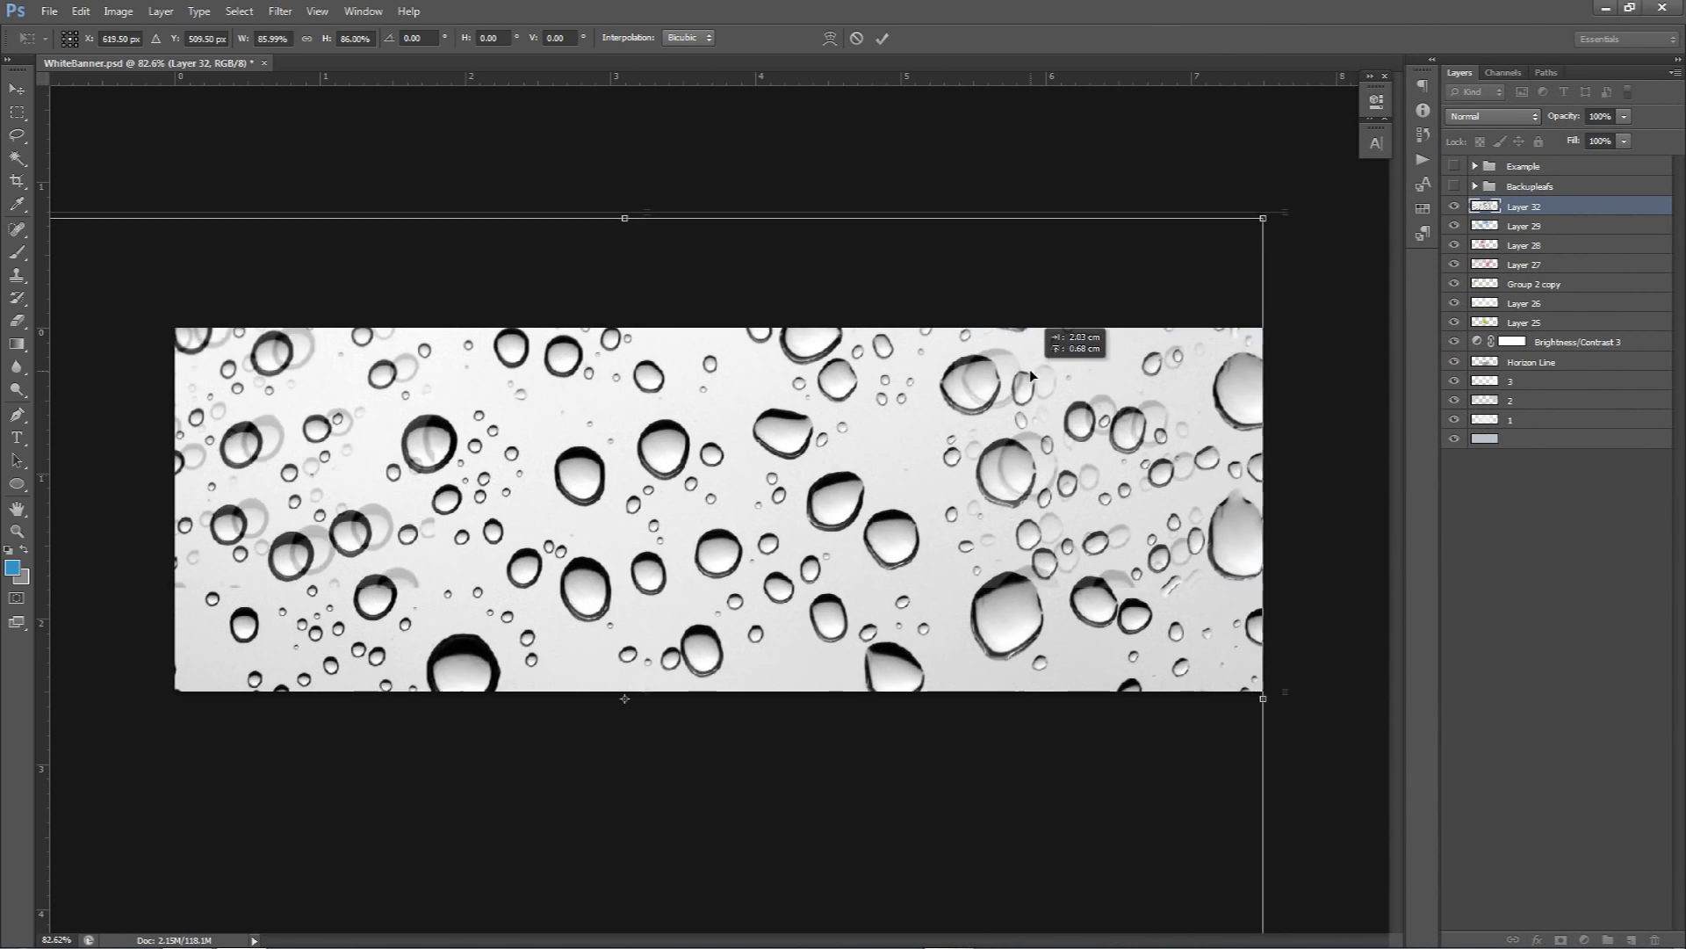
pyautogui.press('Return')
# - Set the water-droplet layer's blend mode to Overlay and its opacity to 10%
pyautogui.click(1492, 116)
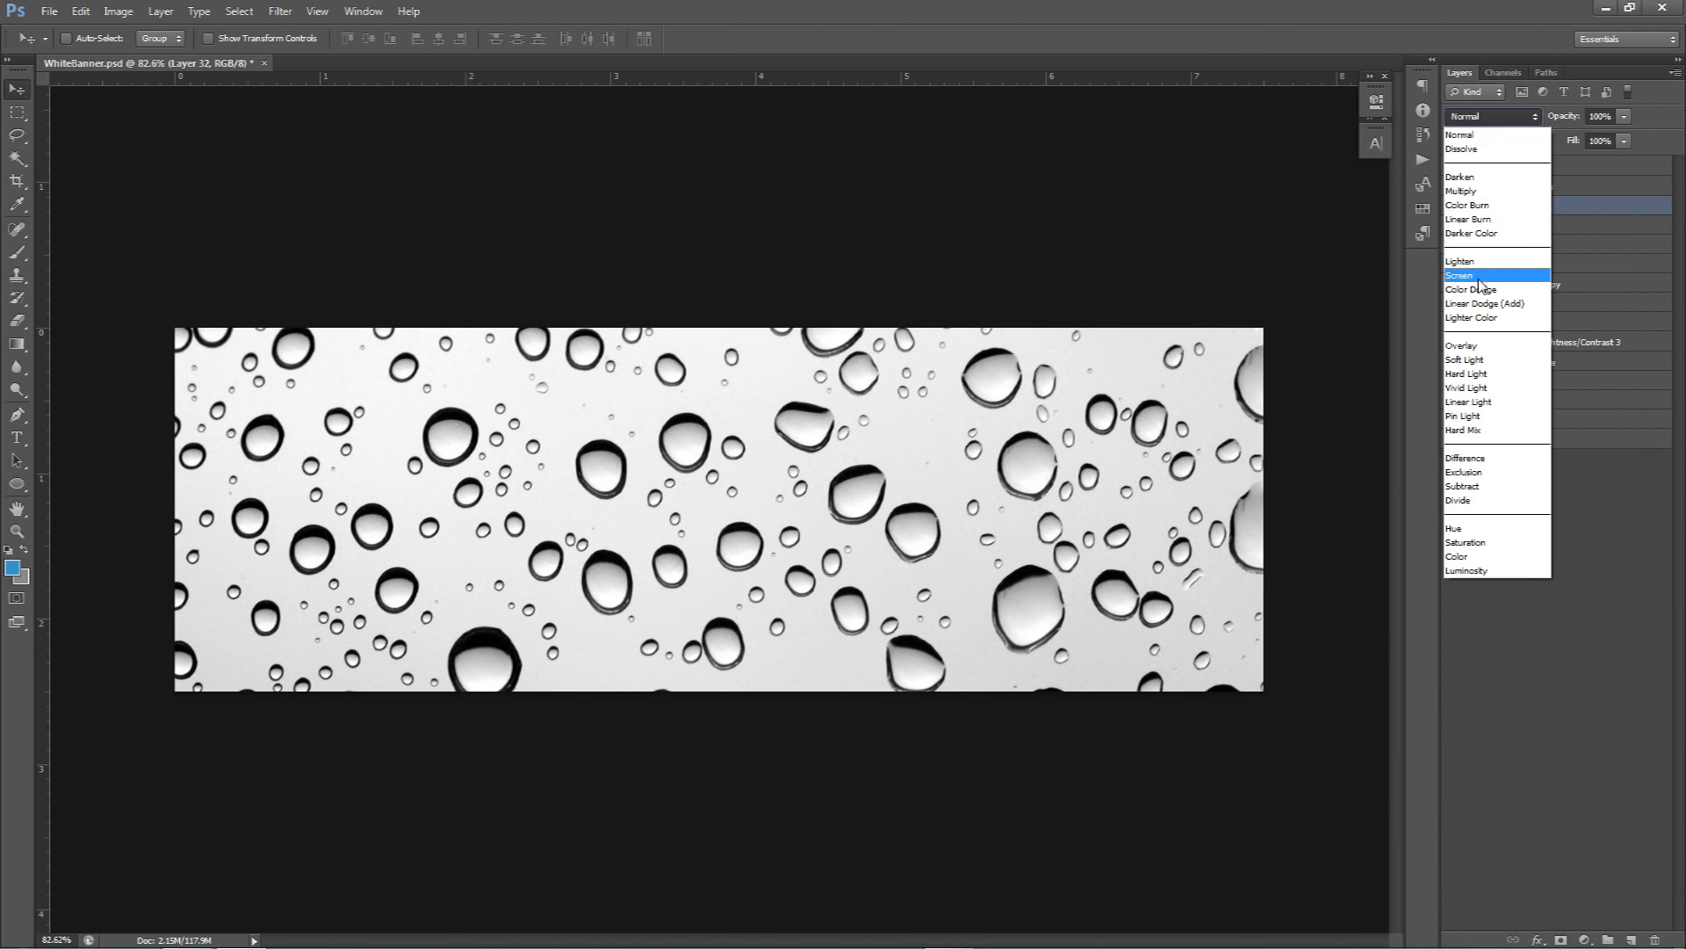
pyautogui.click(1471, 165)
pyautogui.scroll(-3, 1489, 118)
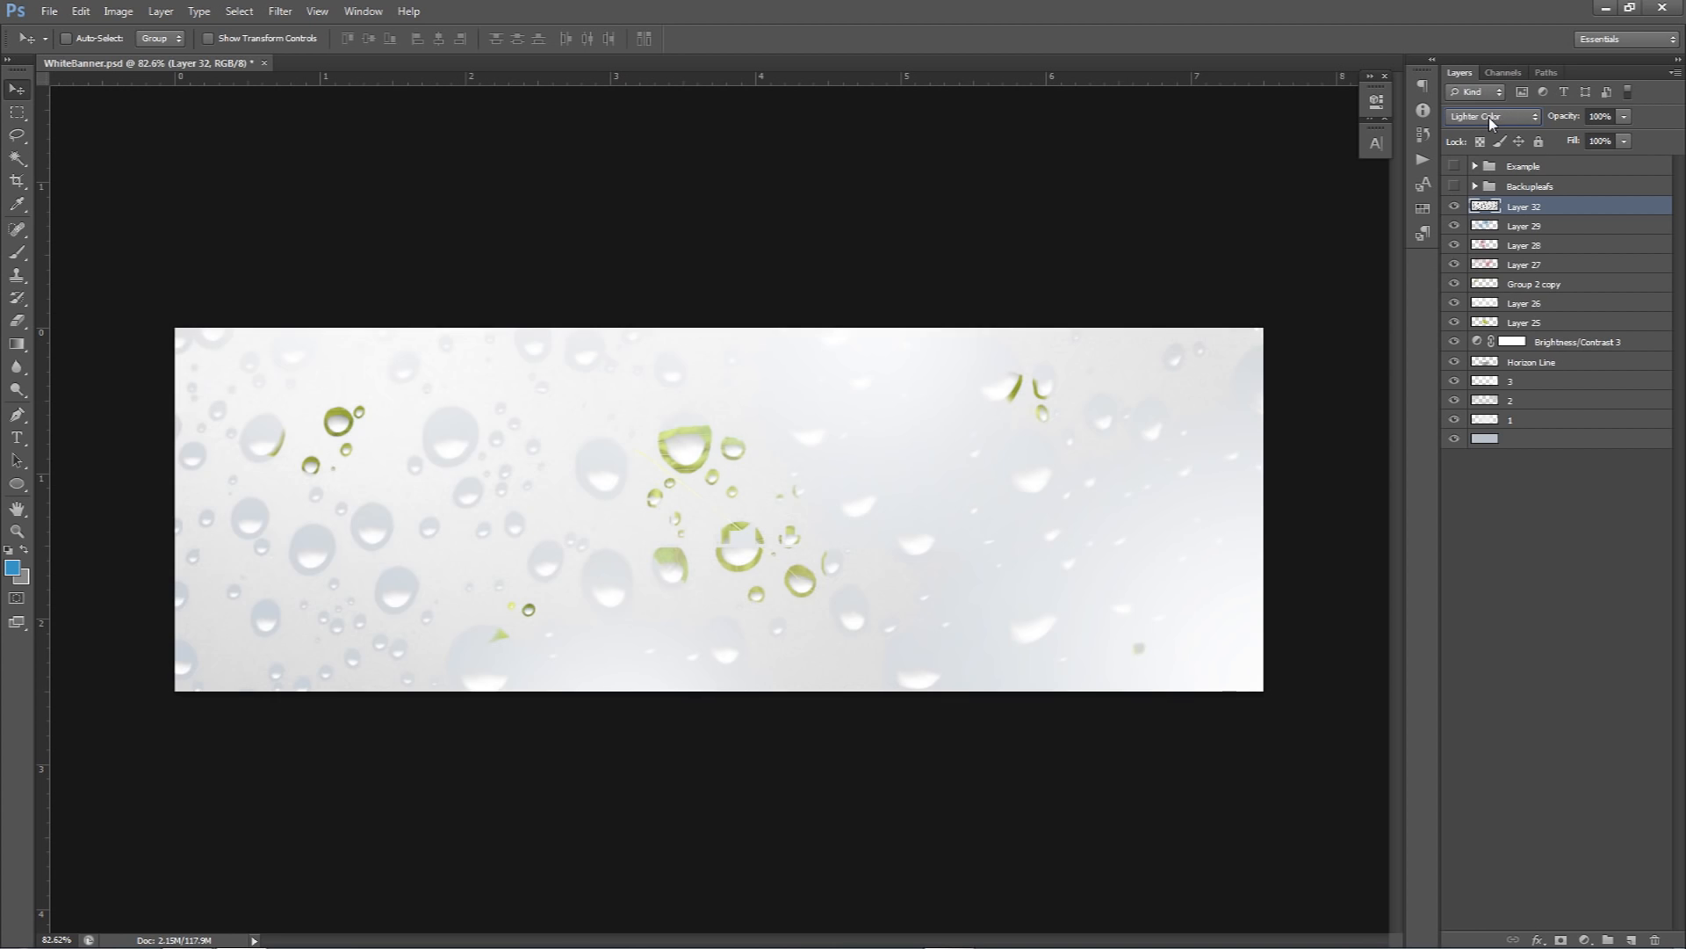
pyautogui.click(1624, 116)
pyautogui.moveTo(1624, 137); pyautogui.dragTo(1547, 146)
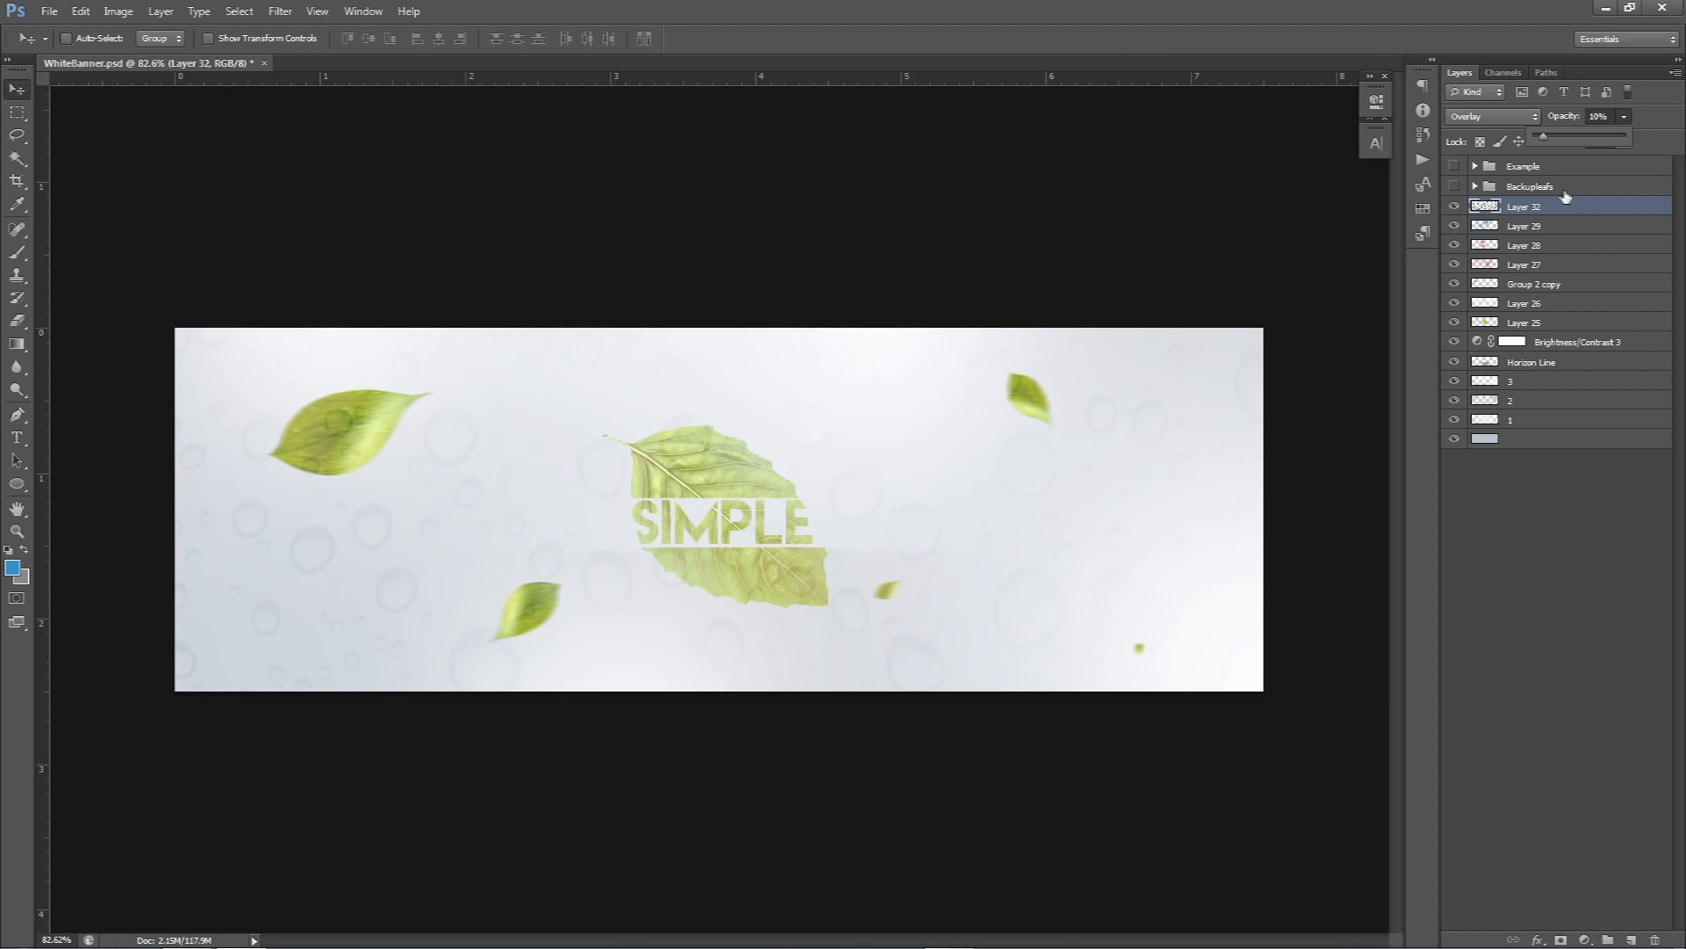
# - Change the water-droplet layer's blend mode to Screen
pyautogui.click(1493, 116)
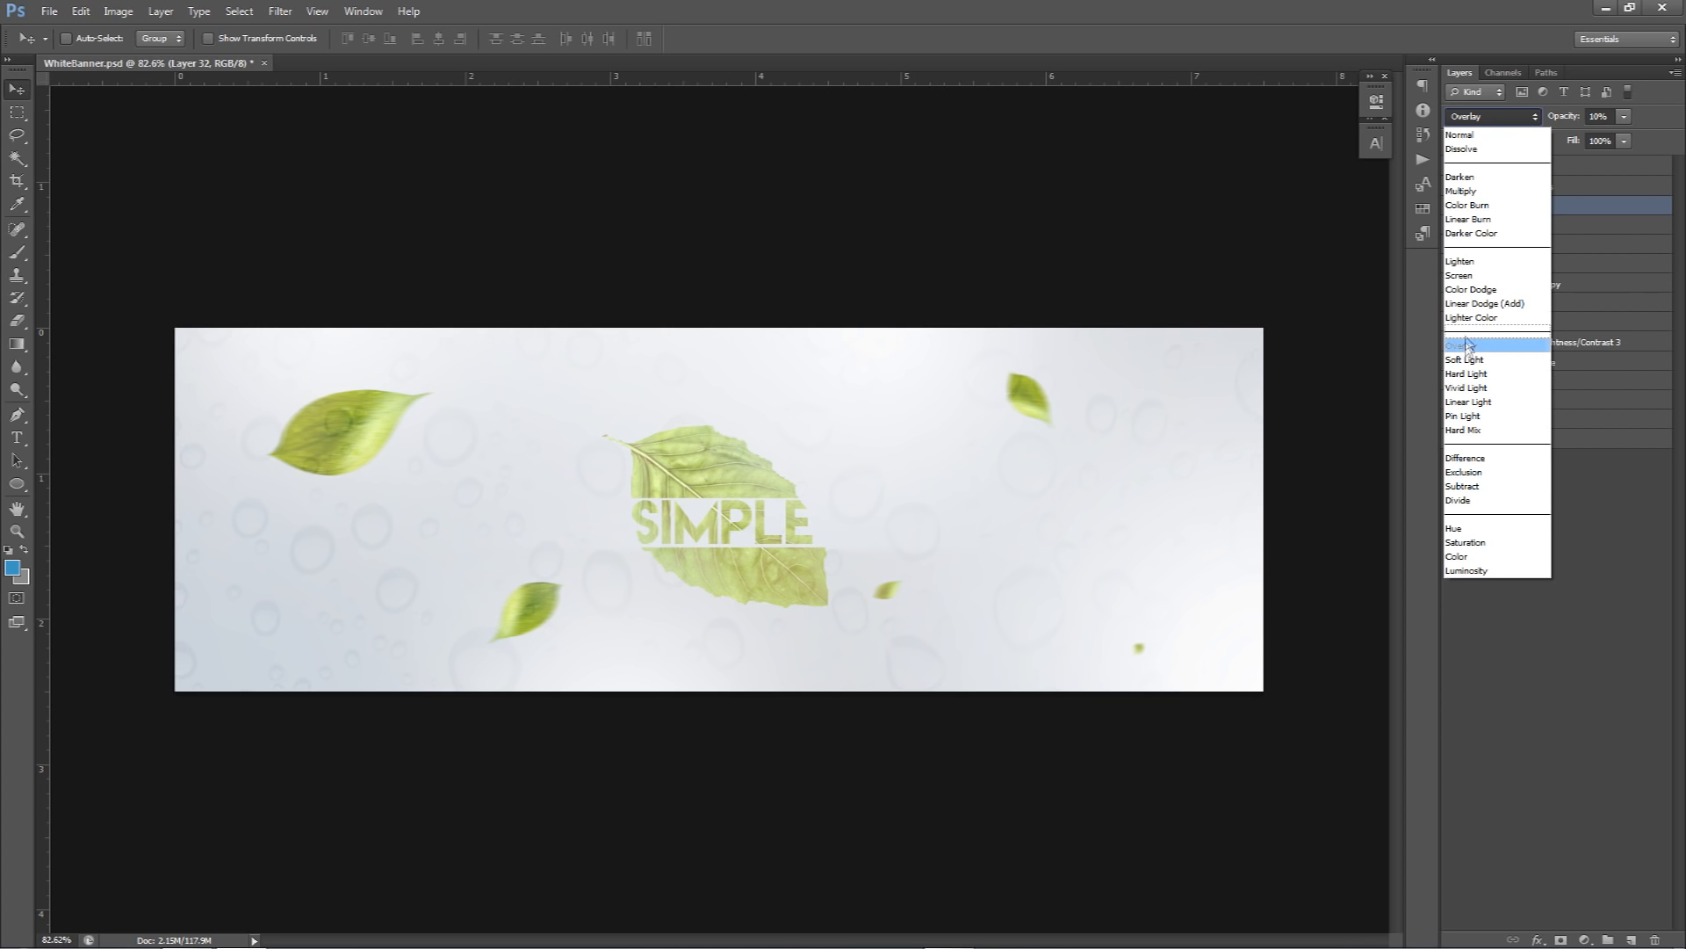
pyautogui.click(1491, 277)
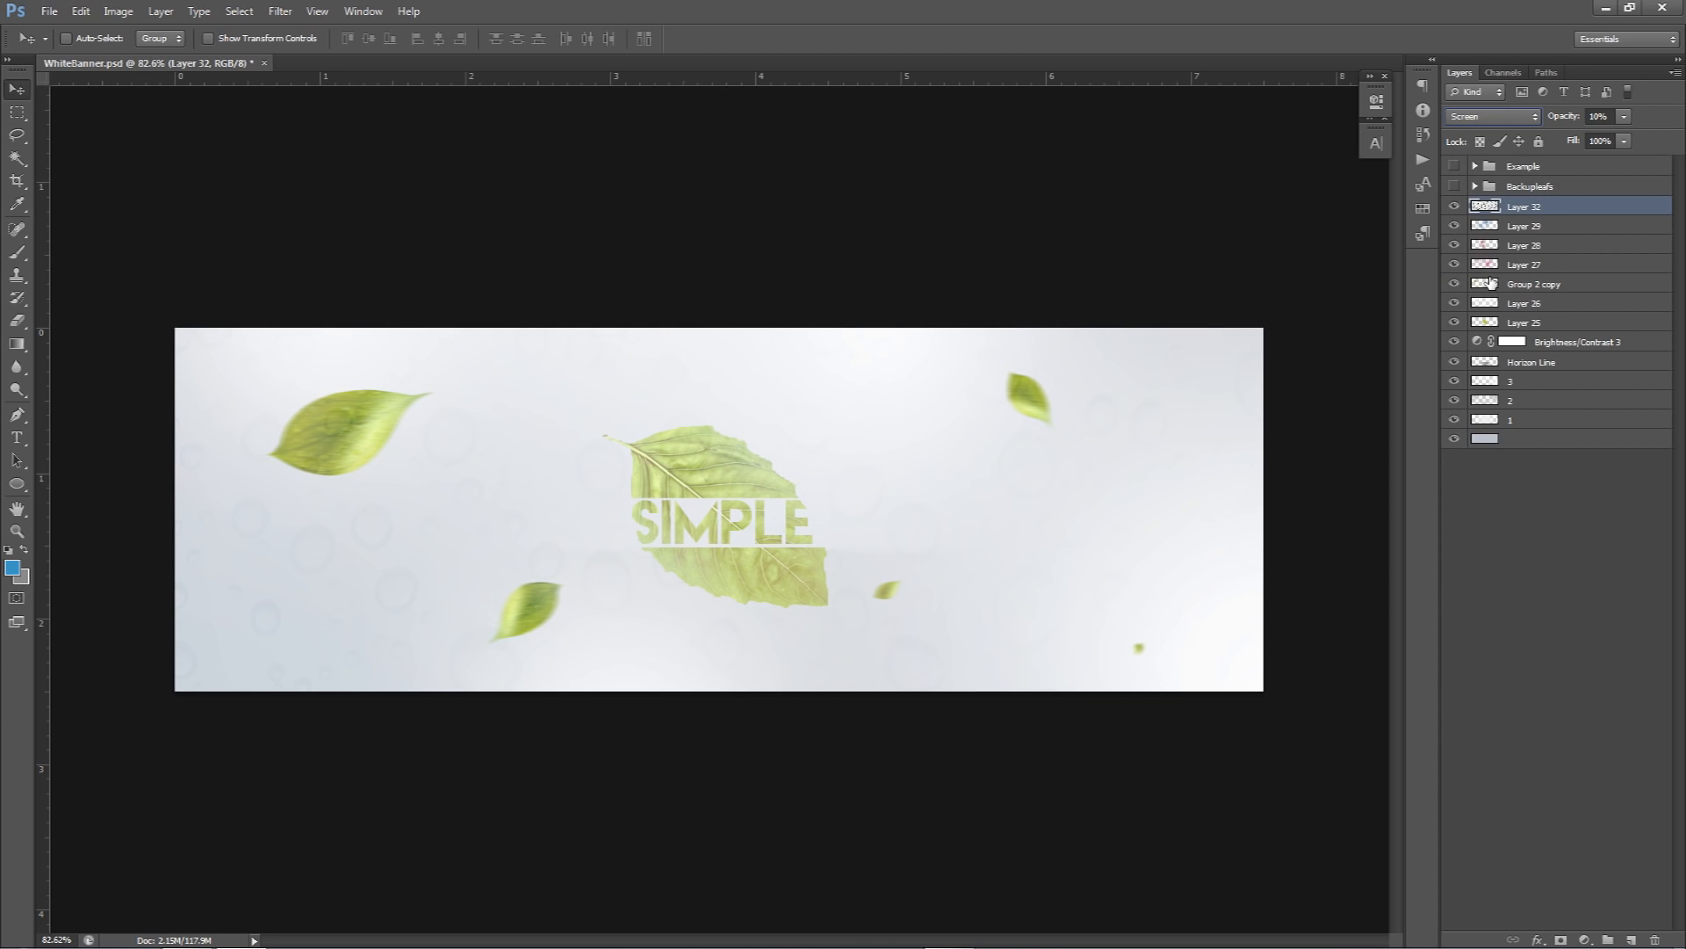
pyautogui.click(1606, 116)
pyautogui.click(911, 484)
# - Rename Layer 25 as Name leaf
pyautogui.doubleClick(1522, 323)
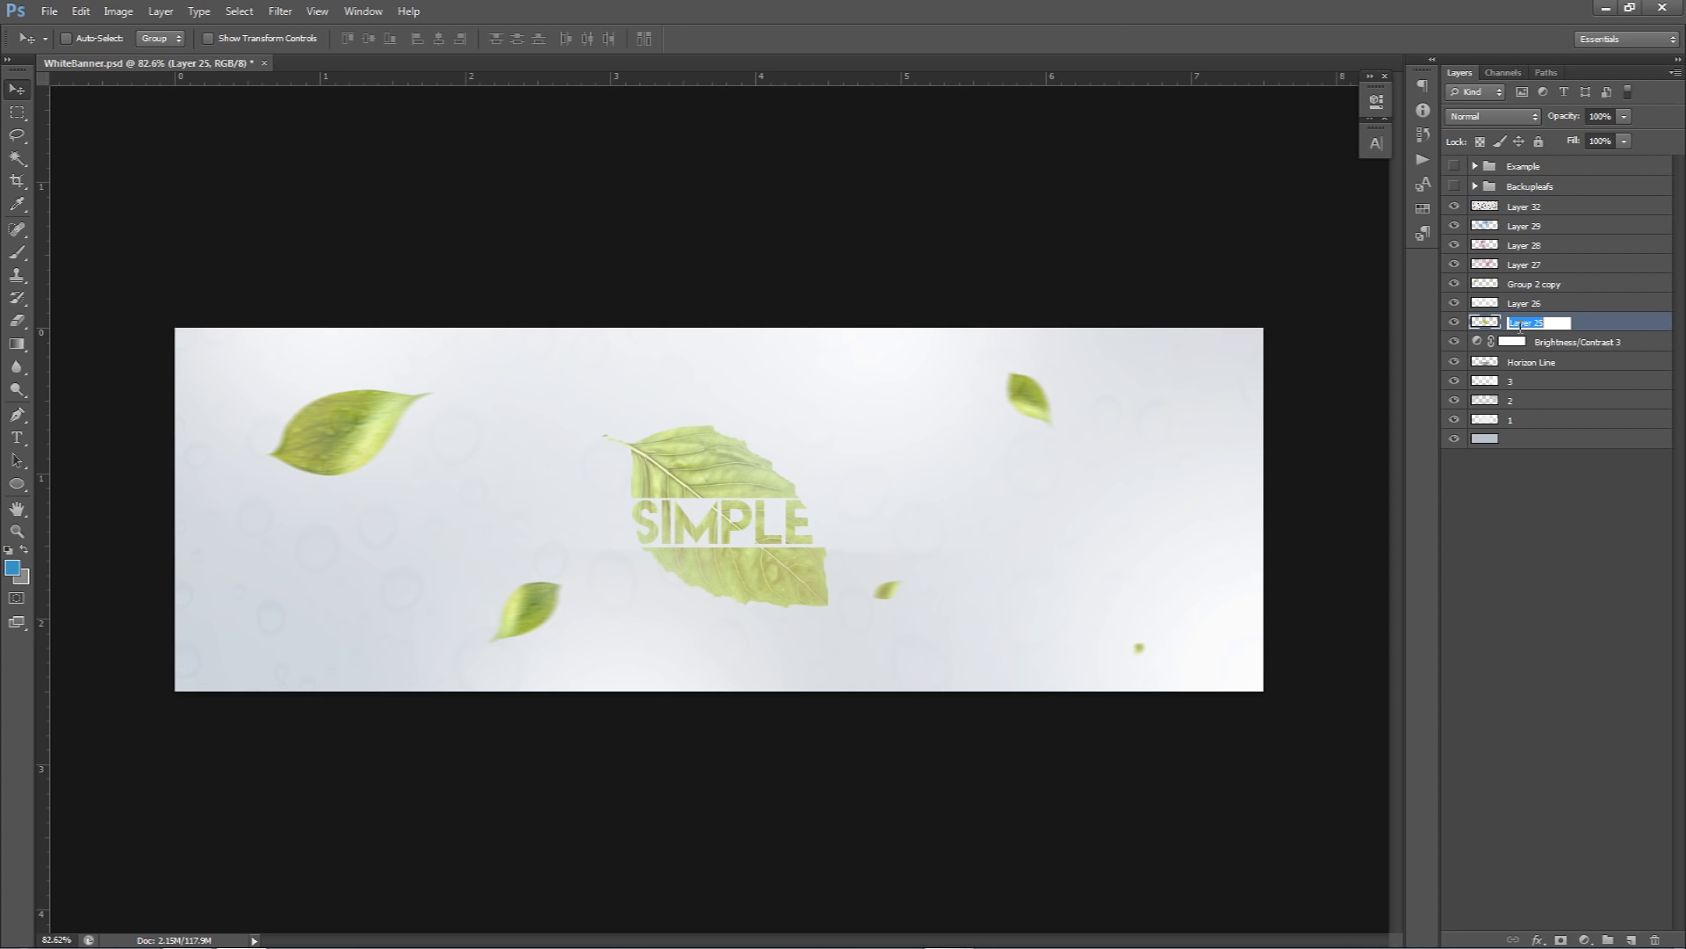
pyautogui.write('Ne')
pyautogui.write('me leaf')
pyautogui.press('Return')
# - Add an empty layer directly beneath the Name leaf layer and set the foreground colour to #161616 for brushing
pyautogui.click(1563, 343)
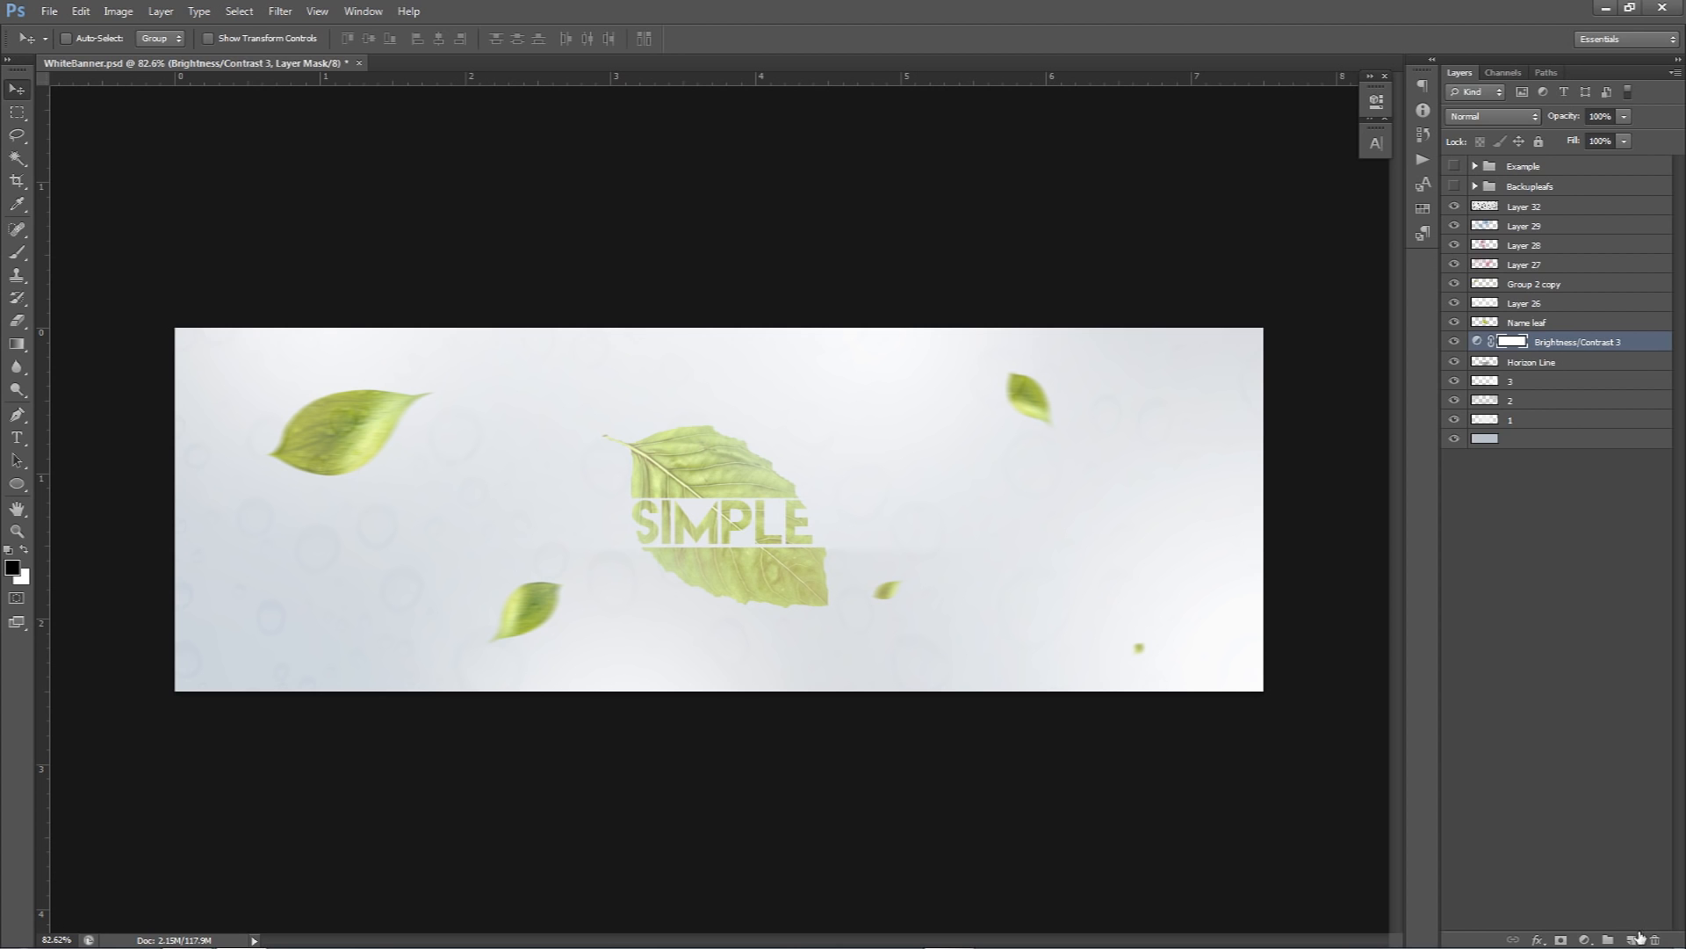
pyautogui.click(1633, 939)
pyautogui.press('b')
pyautogui.click(11, 569)
pyautogui.click(953, 534)
pyautogui.moveTo(1029, 543); pyautogui.dragTo(983, 540)
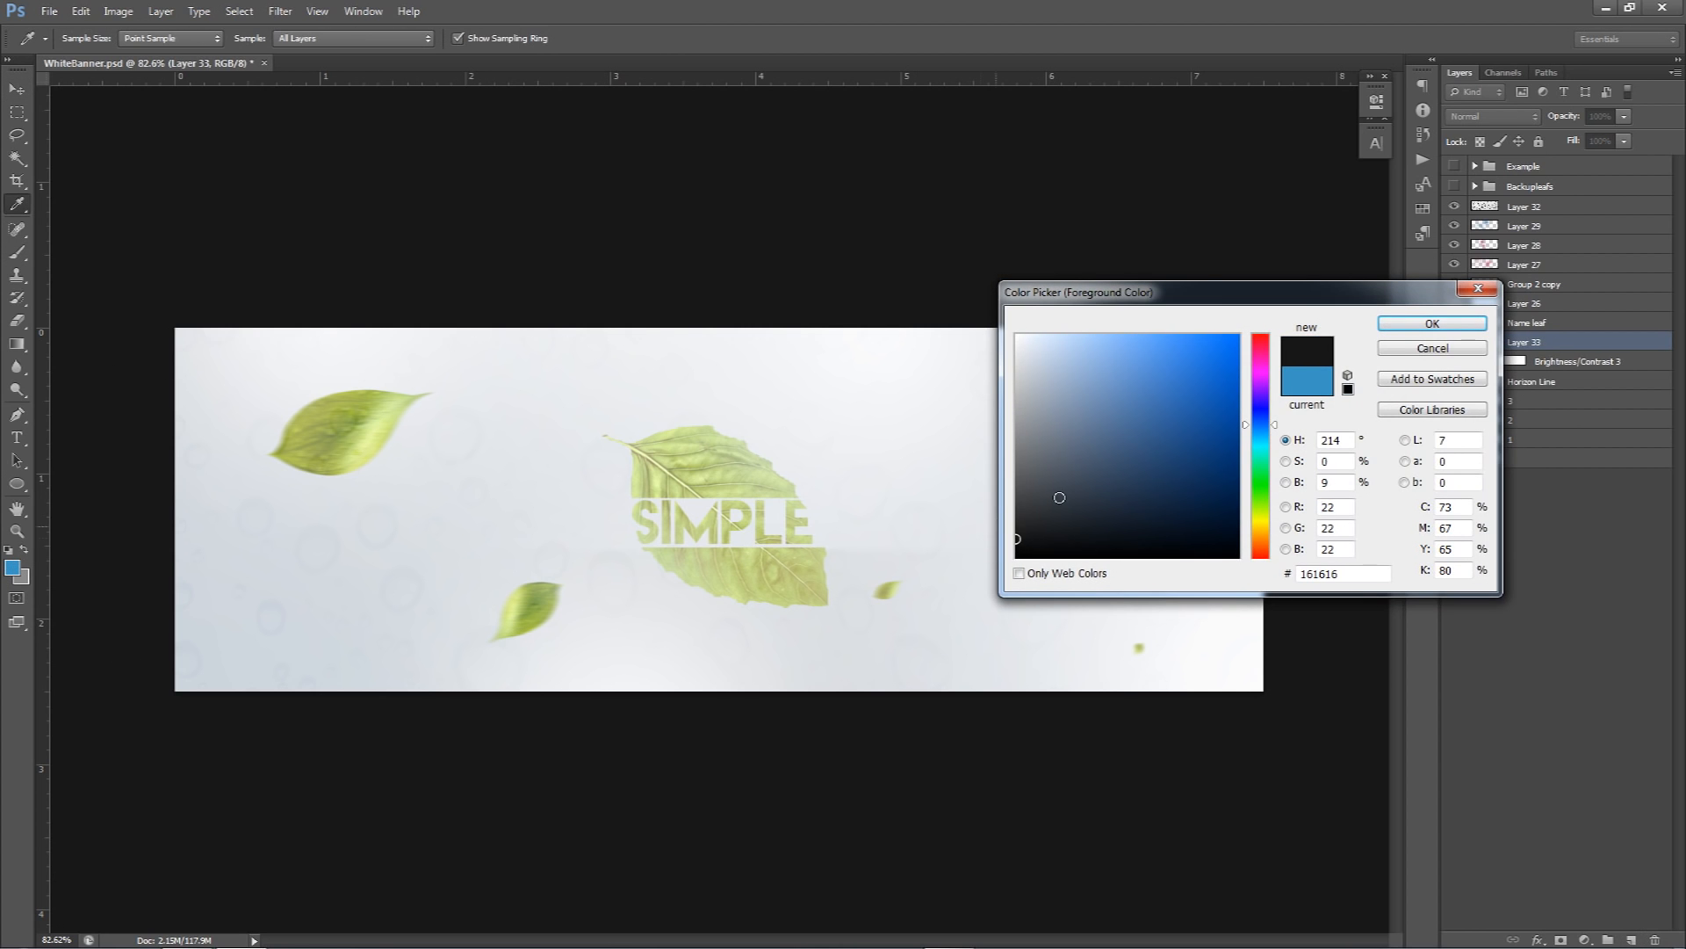
pyautogui.click(1432, 324)
# - Brush a soft dark shadow along the lower edge of the SIMPLE leaf on the new layer
pyautogui.scroll(3, 662, 594)
pyautogui.moveTo(808, 559)
pyautogui.mouseDown()
pyautogui.moveTo(625, 515)
pyautogui.moveTo(827, 630)
pyautogui.moveTo(1008, 657)
pyautogui.moveTo(1098, 650)
pyautogui.moveTo(1086, 632)
pyautogui.mouseUp()
pyautogui.hotkey('ctrl', 'z')
pyautogui.click(633, 521)
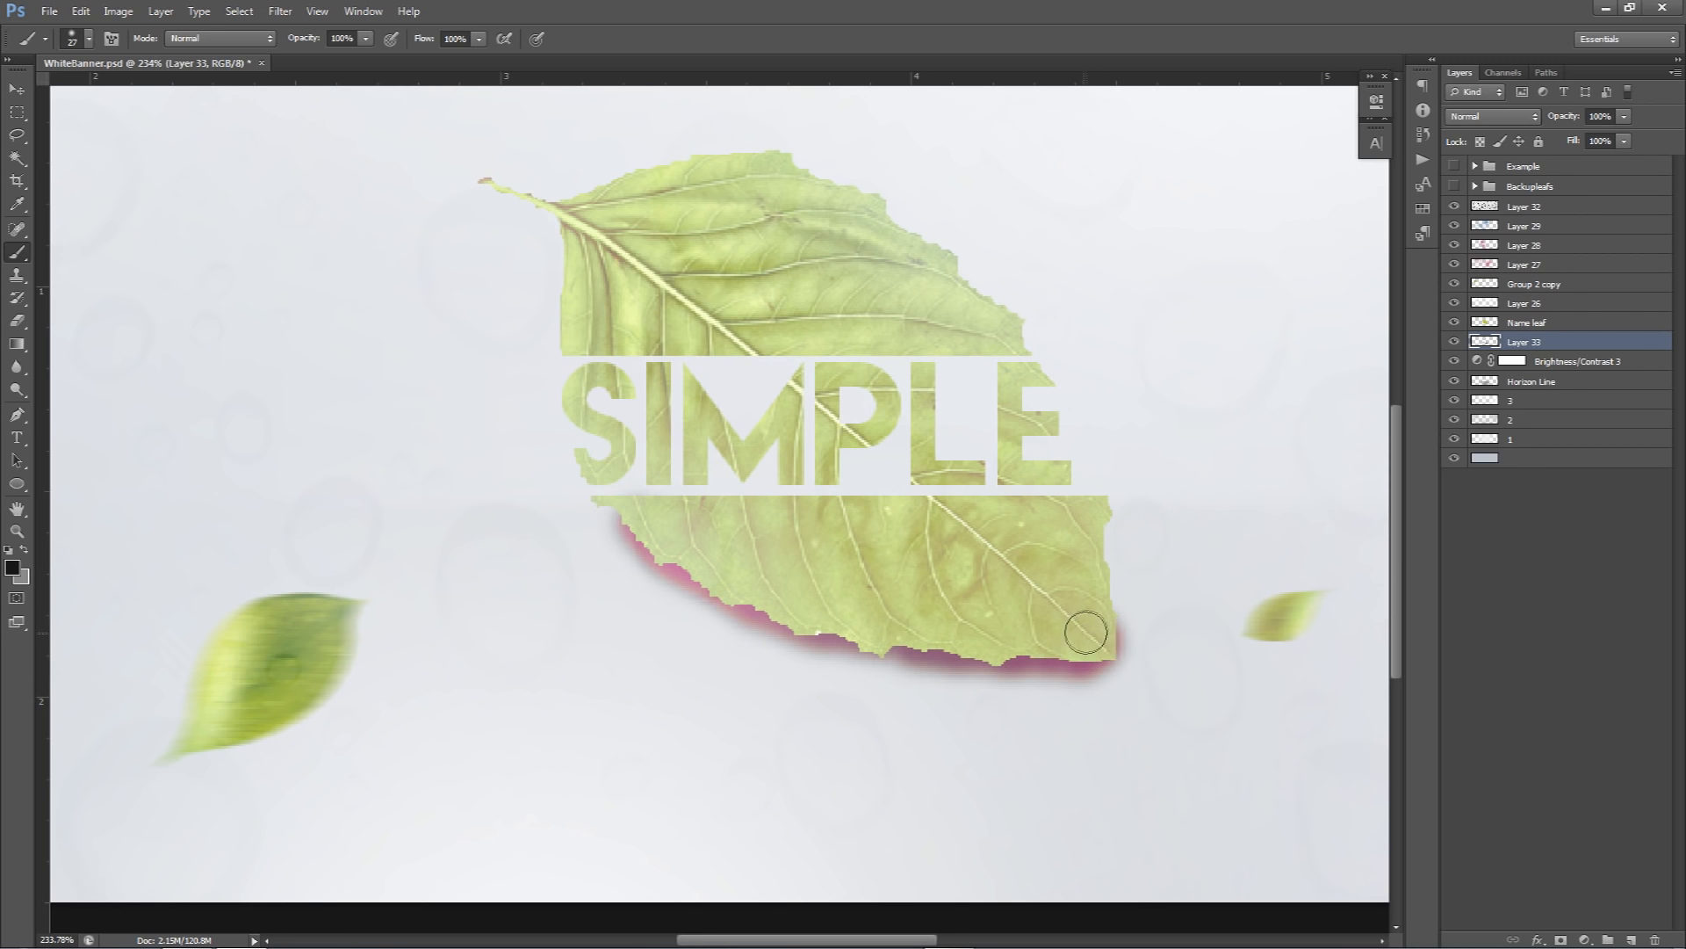
pyautogui.scroll(-2, 1084, 621)
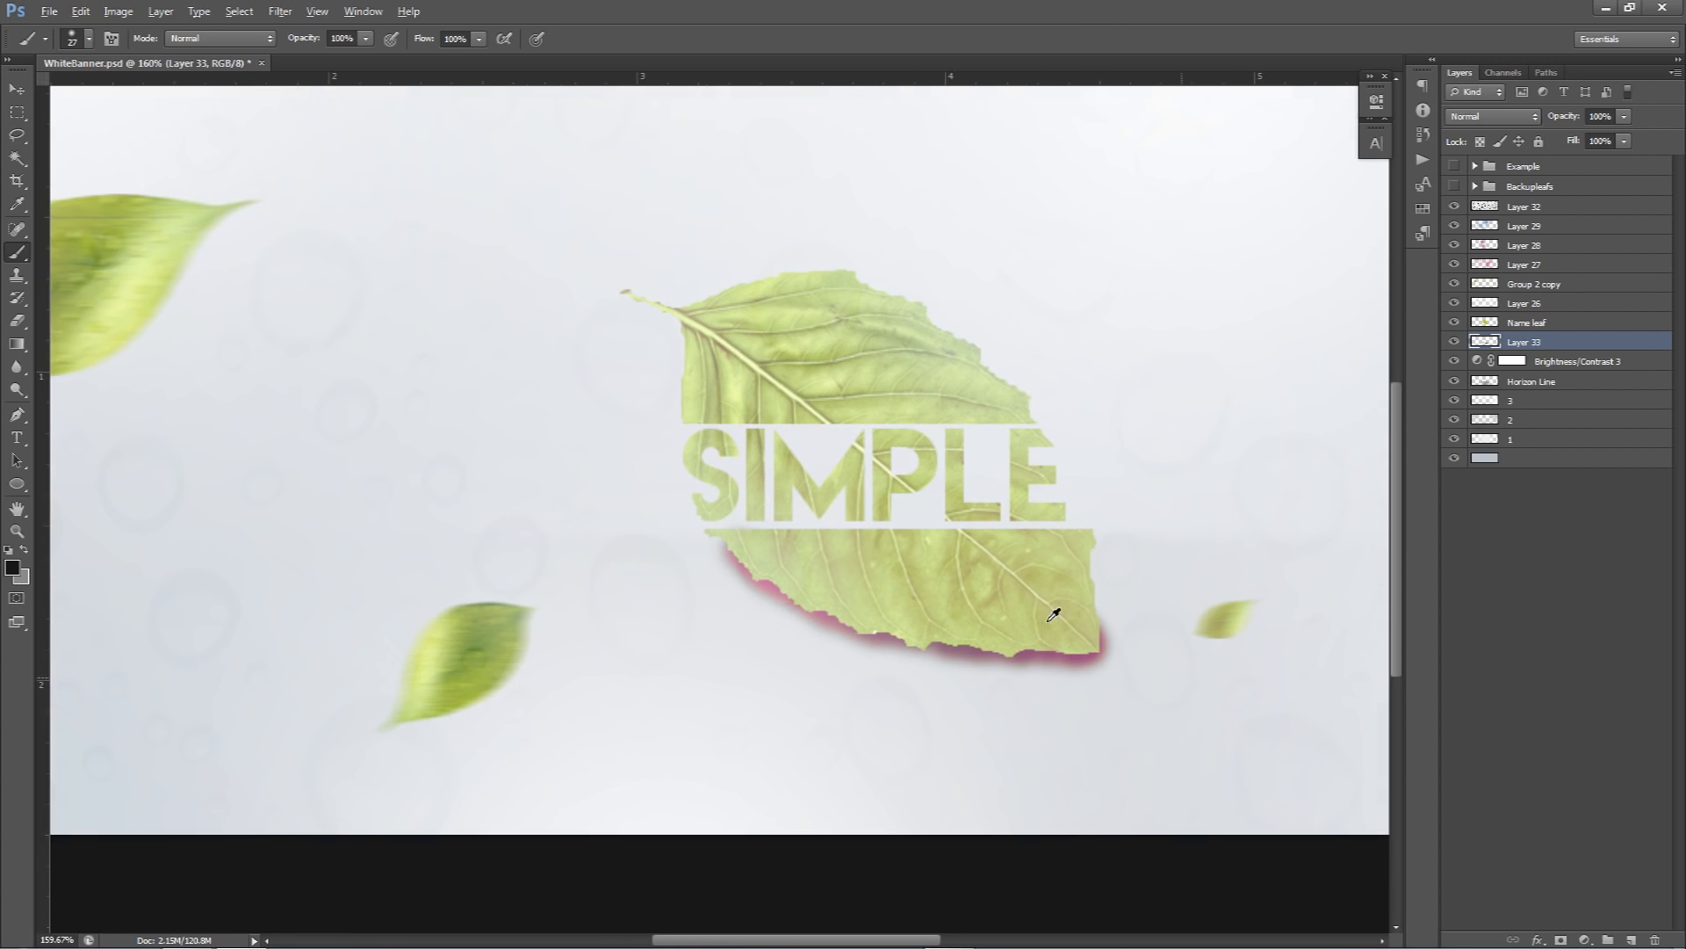
# - Check Layer 27's red light by toggling it and erase it over the lower part of the SIMPLE leaf and its shadow
pyautogui.click(1456, 263)
pyautogui.click(1456, 263)
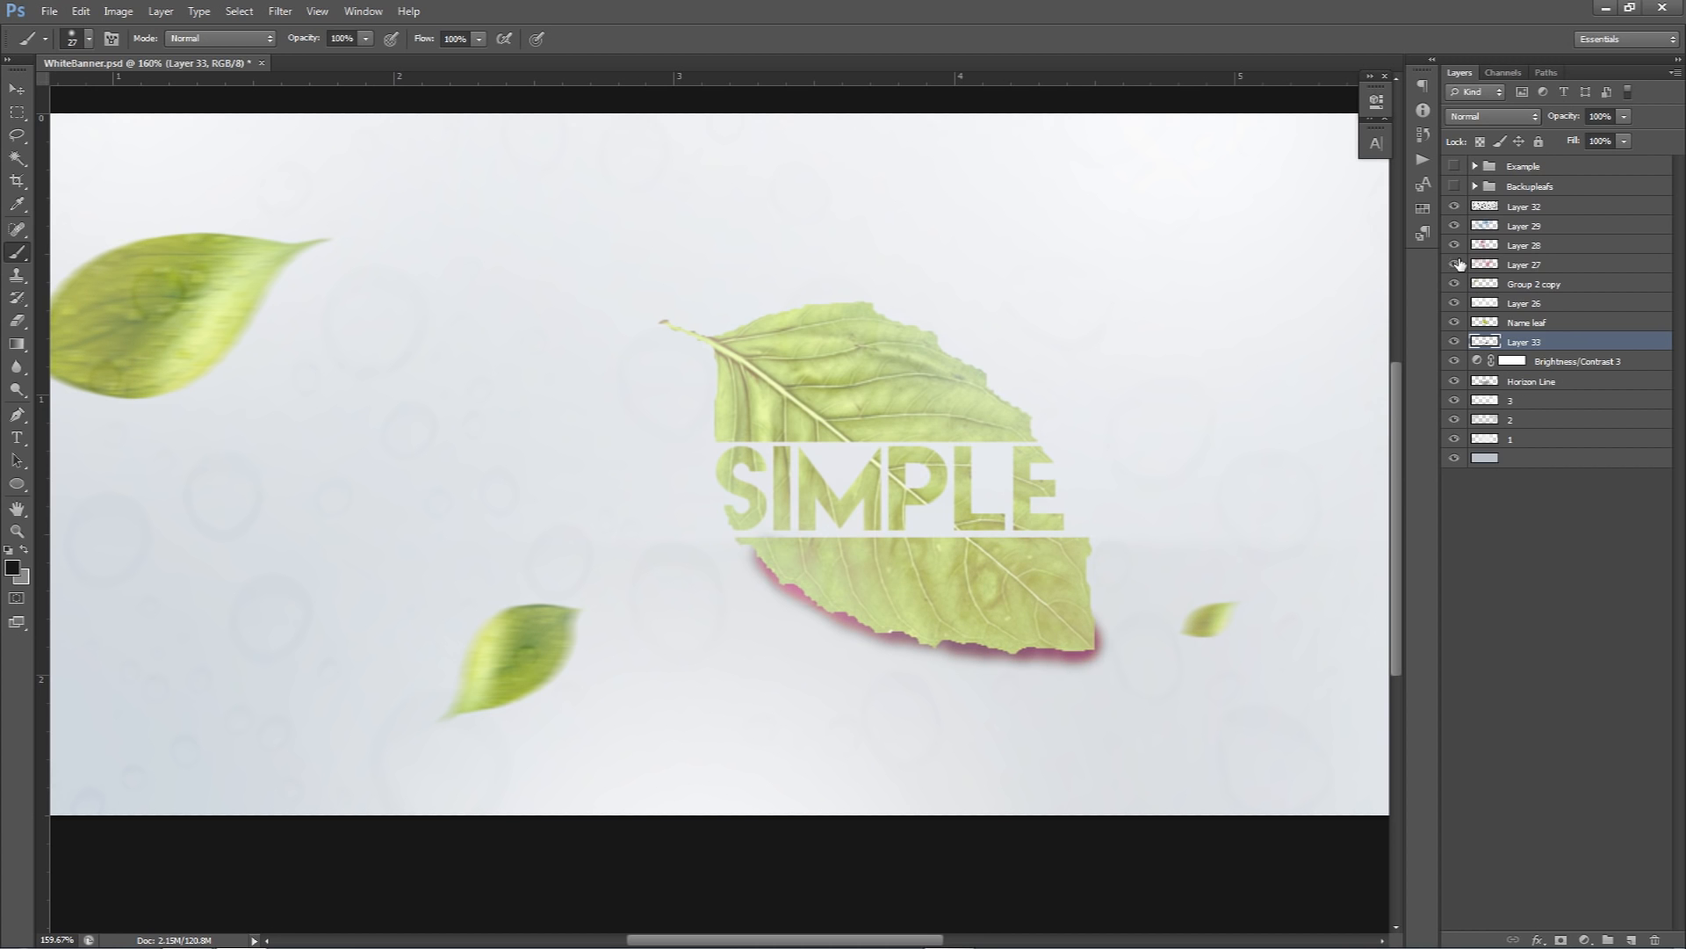
pyautogui.click(1522, 267)
pyautogui.press('e')
pyautogui.moveTo(1012, 606)
pyautogui.mouseDown()
pyautogui.moveTo(936, 603)
pyautogui.moveTo(947, 651)
pyautogui.mouseUp()
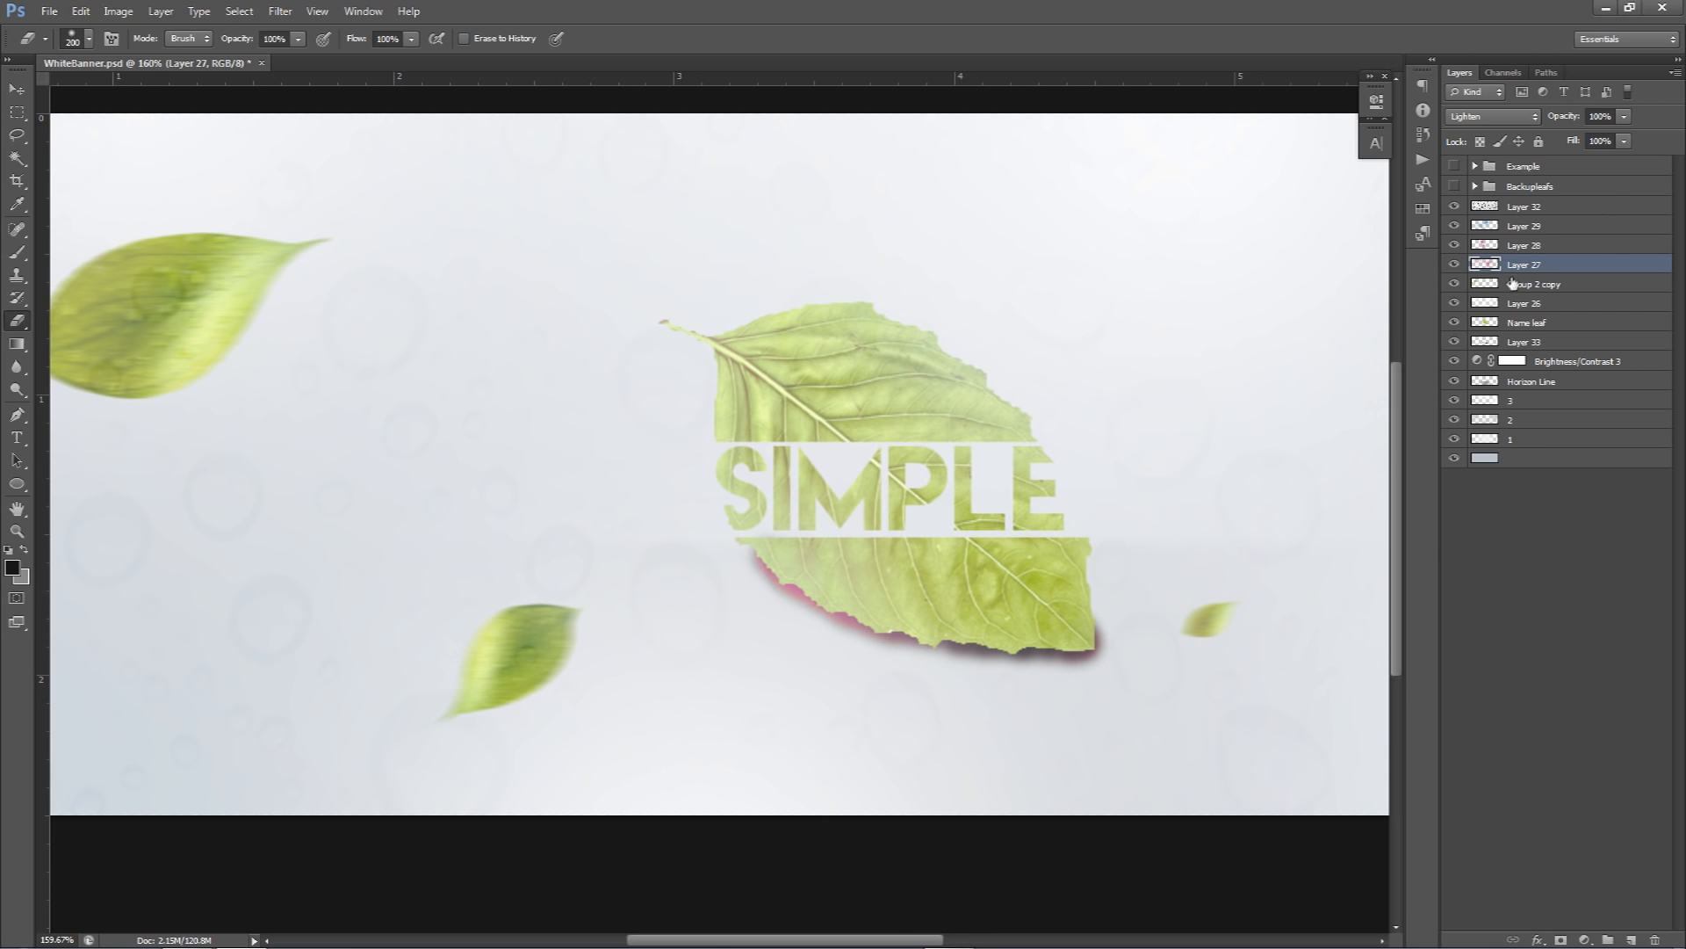
pyautogui.click(1524, 245)
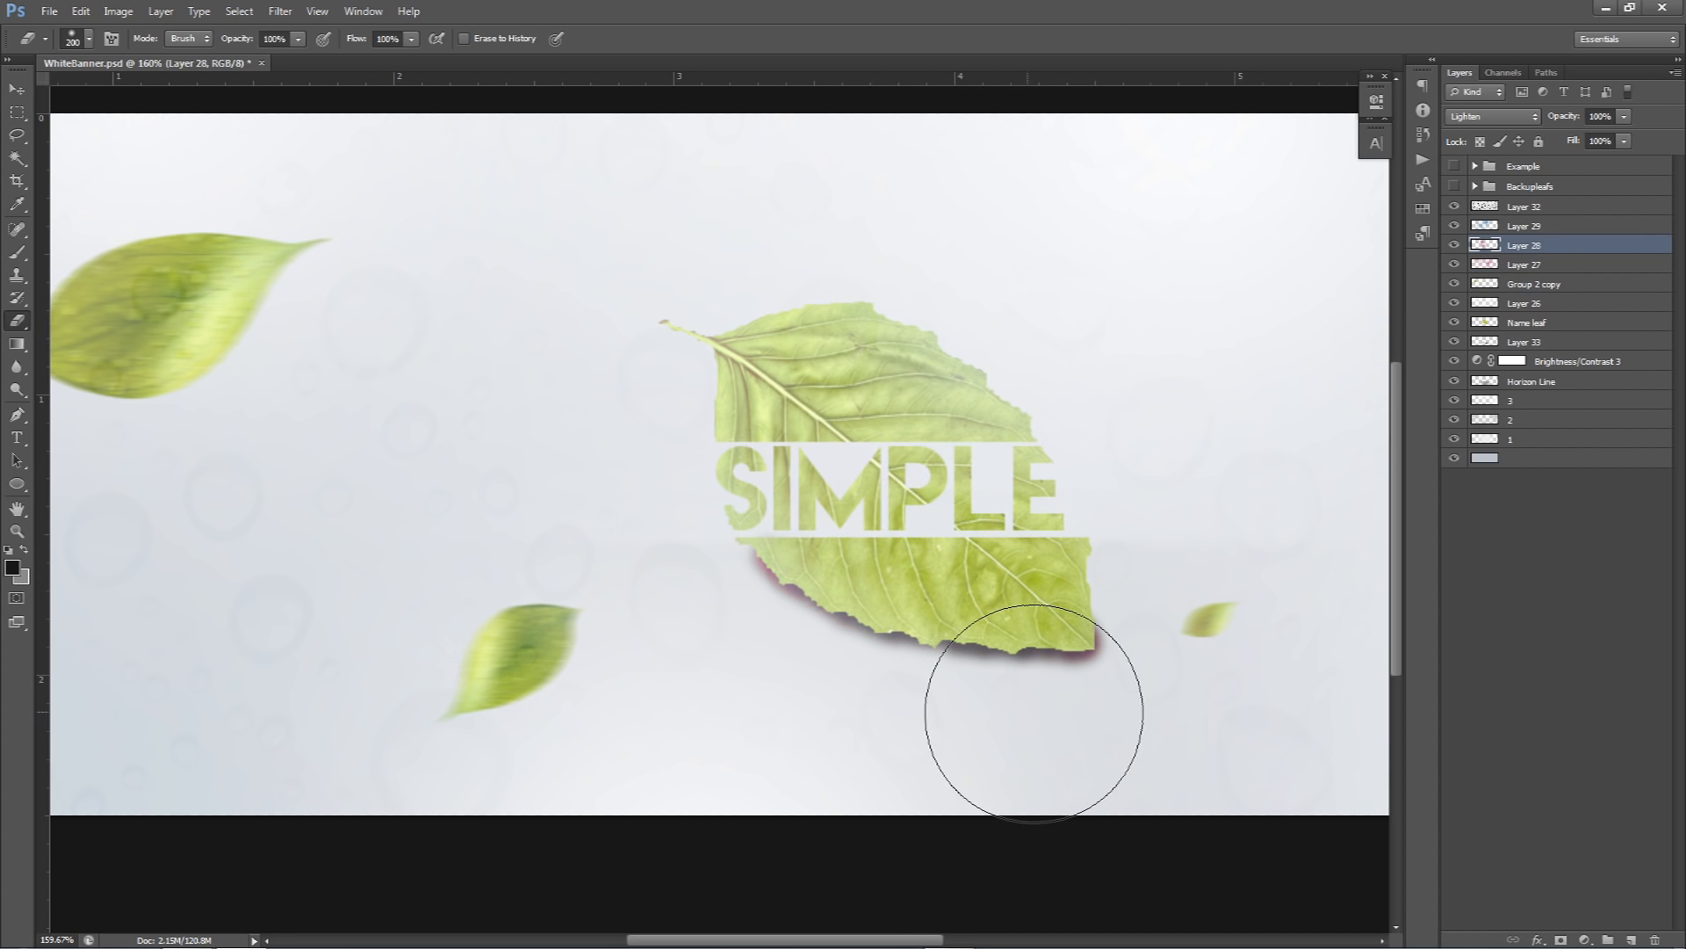
pyautogui.scroll(-3, 1033, 713)
pyautogui.scroll(-1, 1205, 722)
# - Set the opacity of the shadow on Layer 33 to 61%
pyautogui.click(1503, 384)
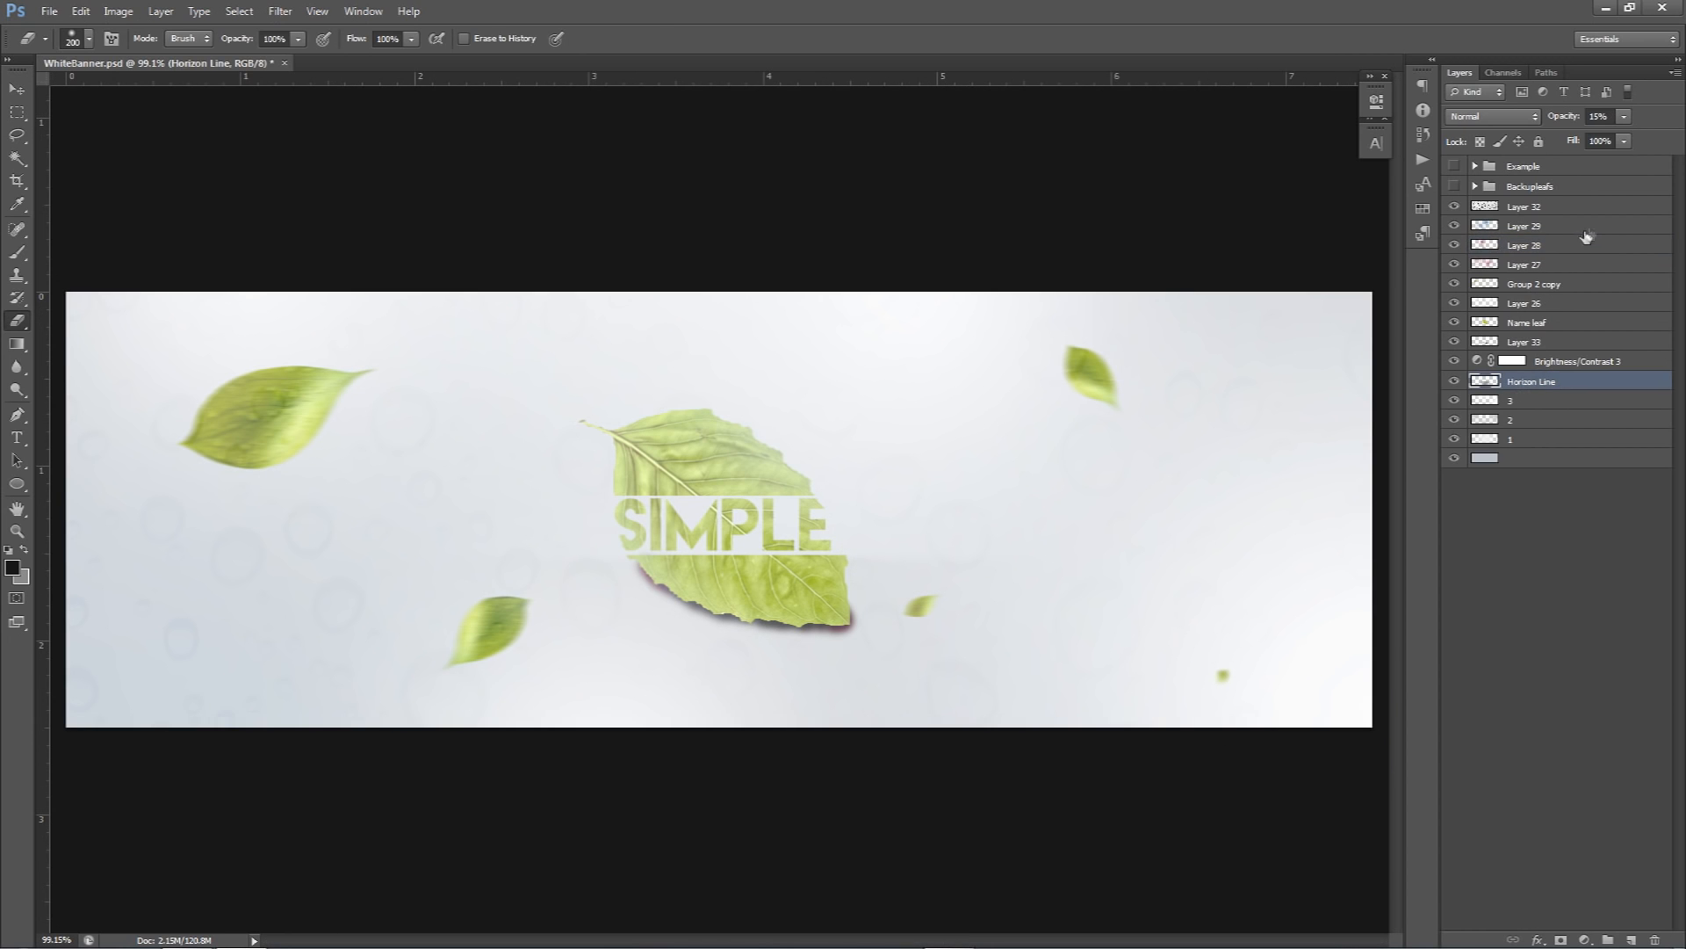
pyautogui.click(1536, 343)
pyautogui.click(1624, 116)
pyautogui.moveTo(1547, 137); pyautogui.dragTo(1588, 139)
pyautogui.press('v')
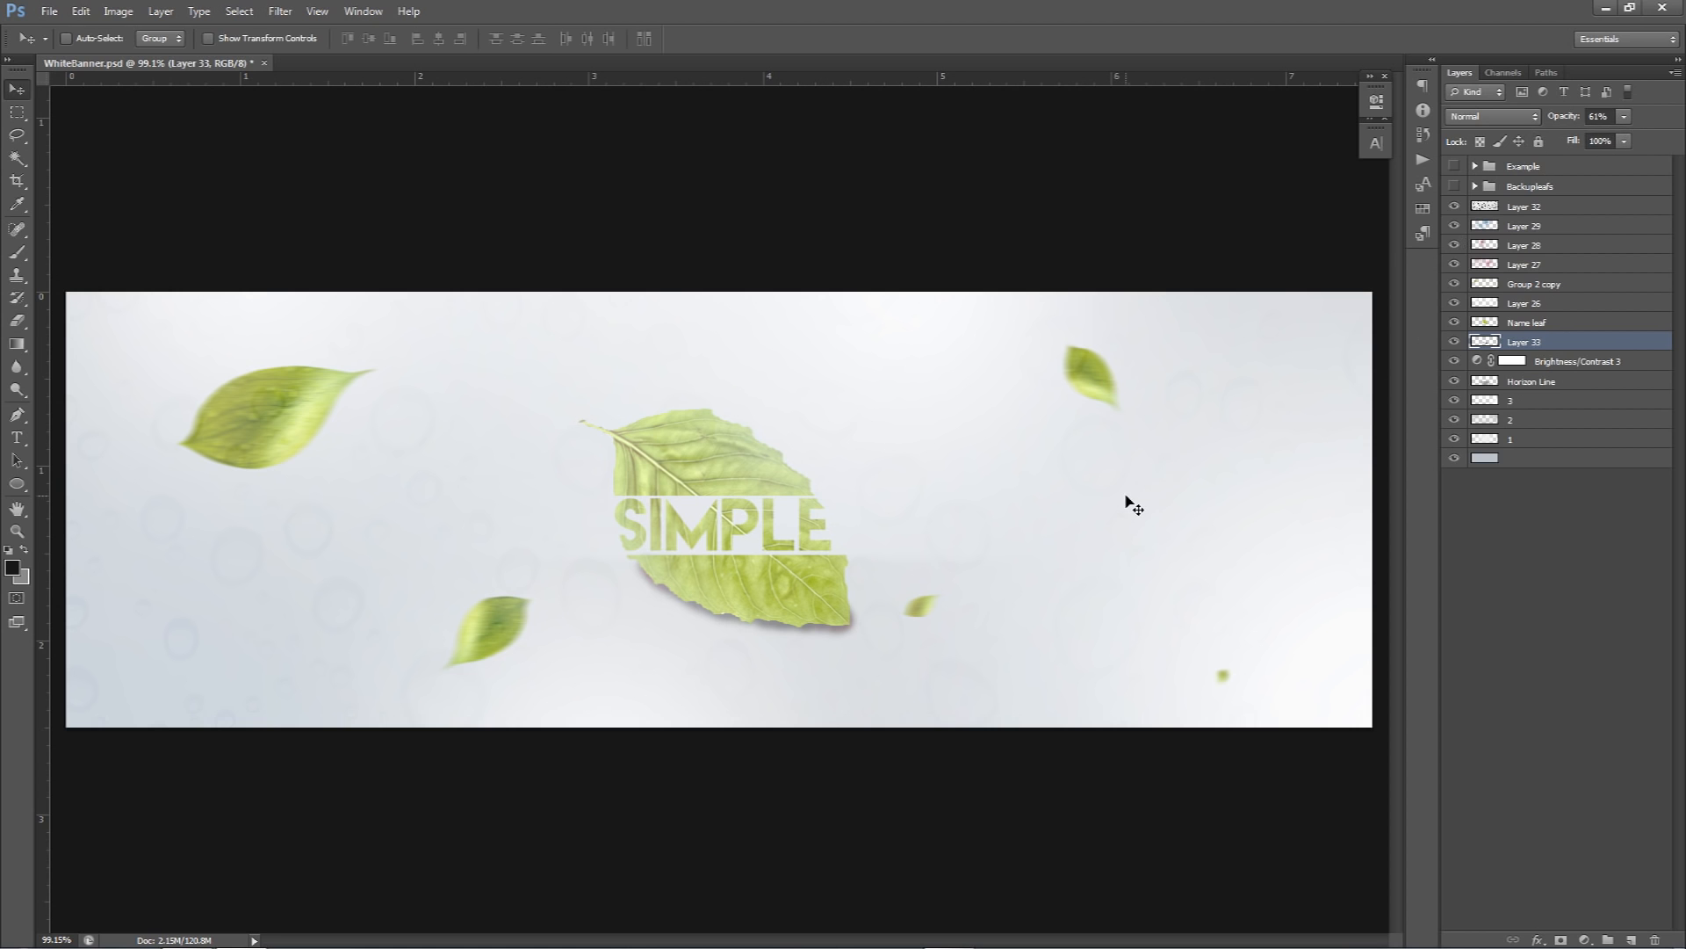
# - Add an Inner Bevel to the Name leaf layer with a depth of 580% and a size of 205 px
pyautogui.click(1529, 325)
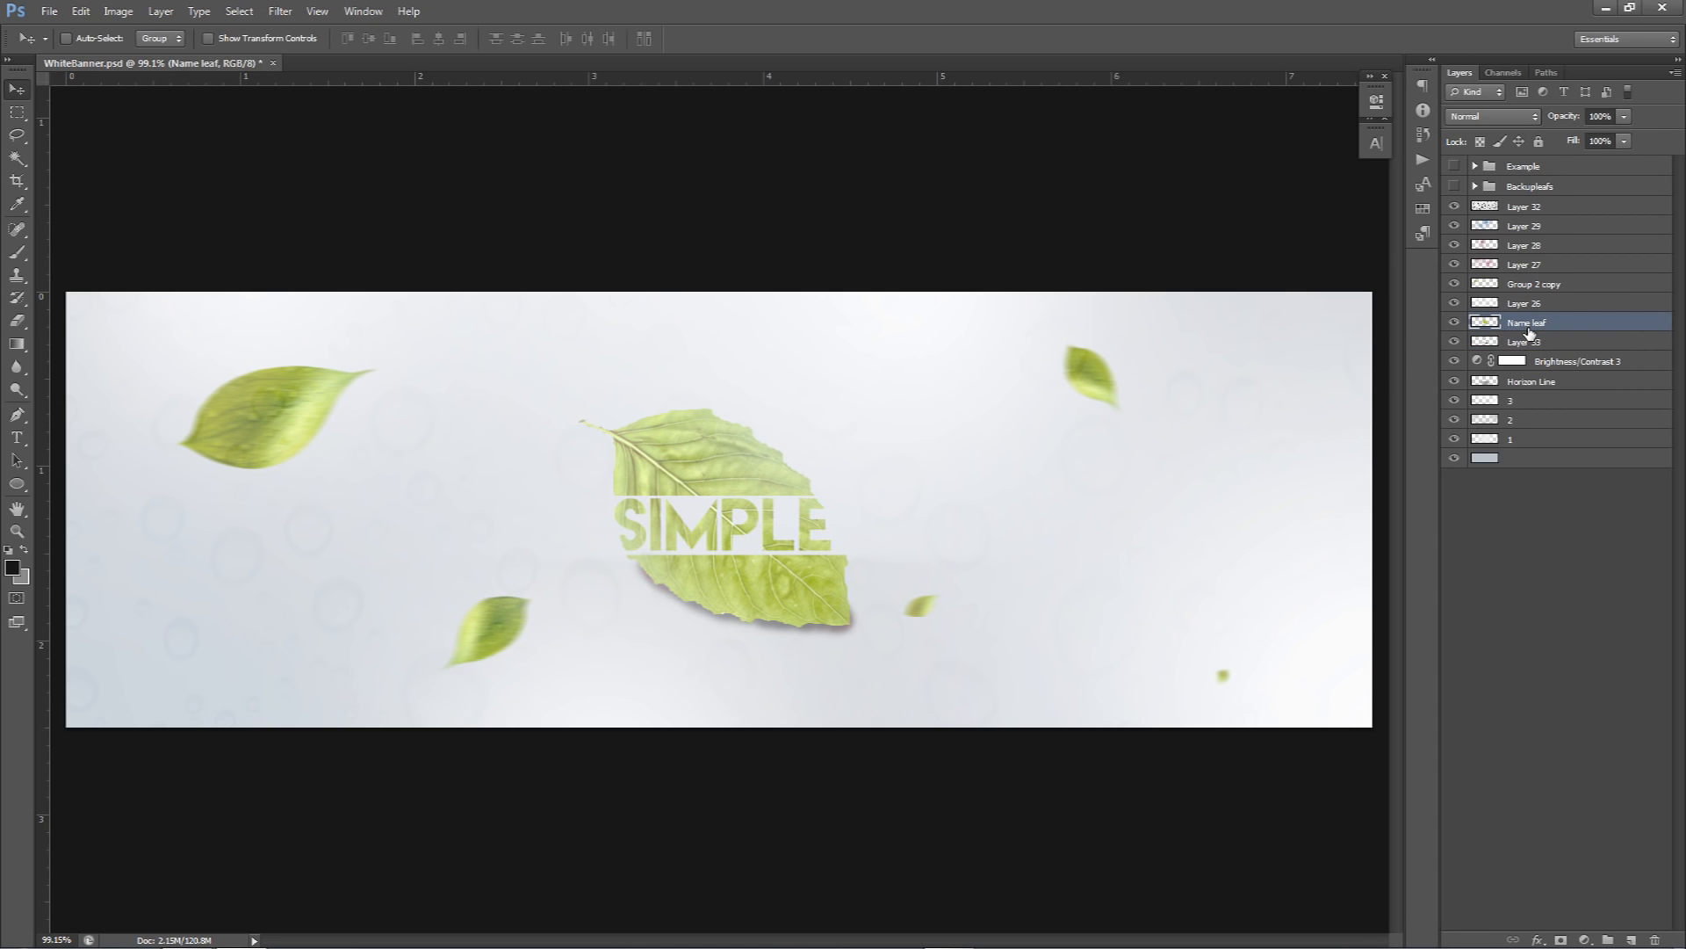
pyautogui.doubleClick(1565, 326)
pyautogui.moveTo(1292, 278); pyautogui.dragTo(1139, 204)
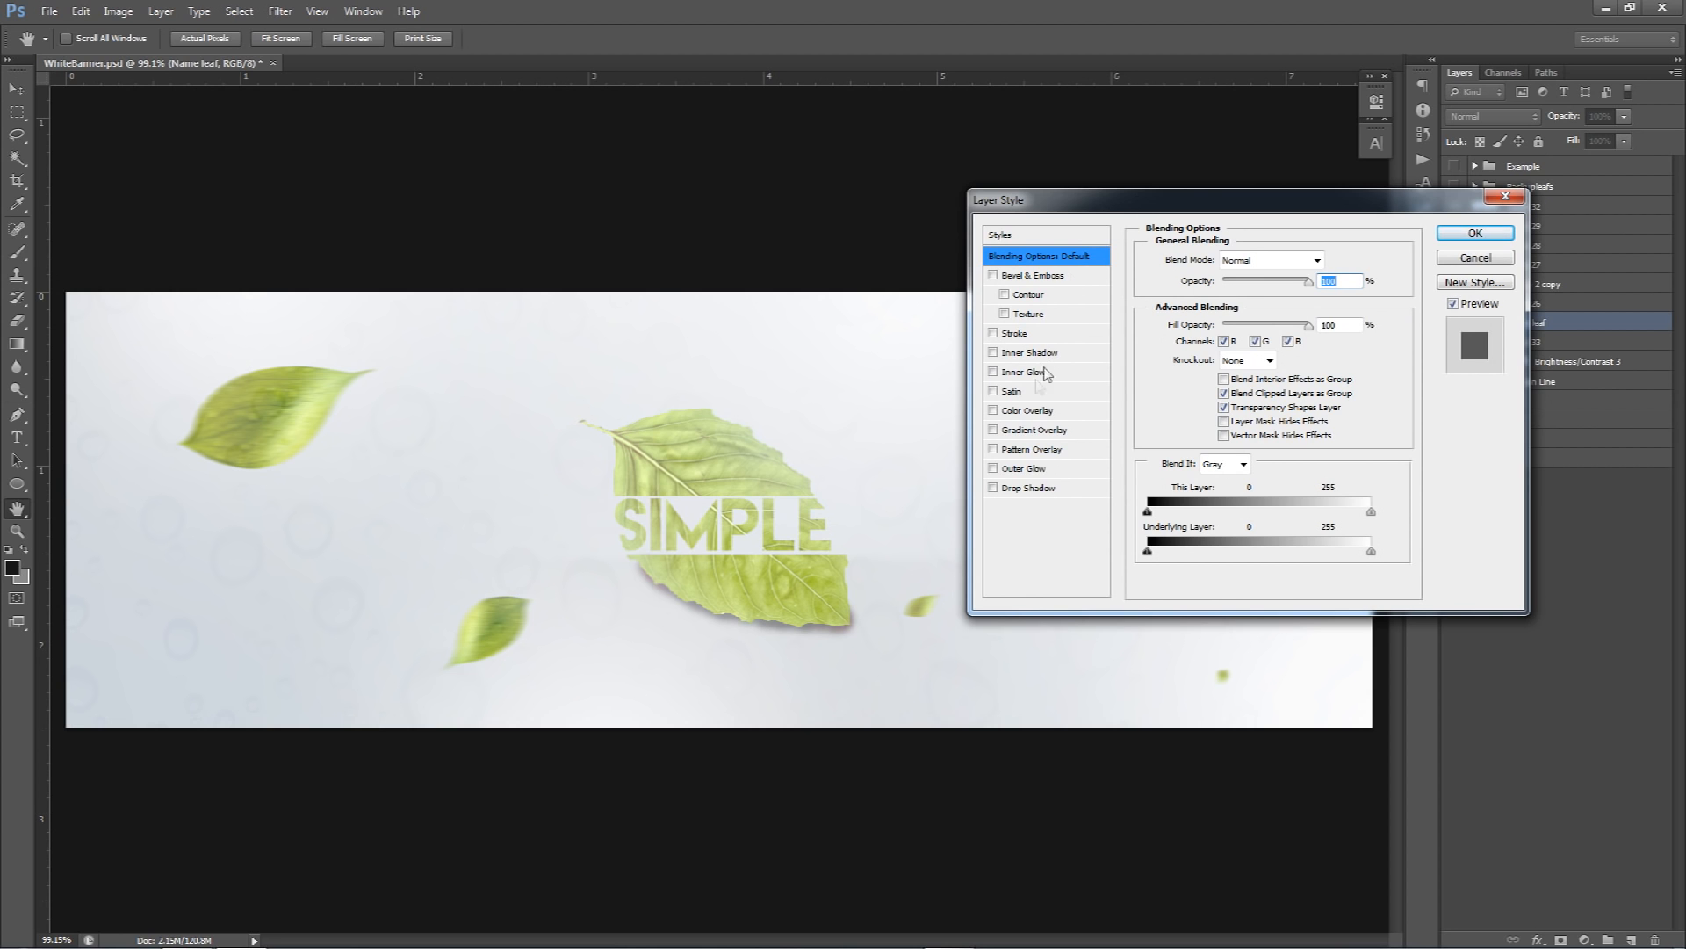
pyautogui.click(1028, 279)
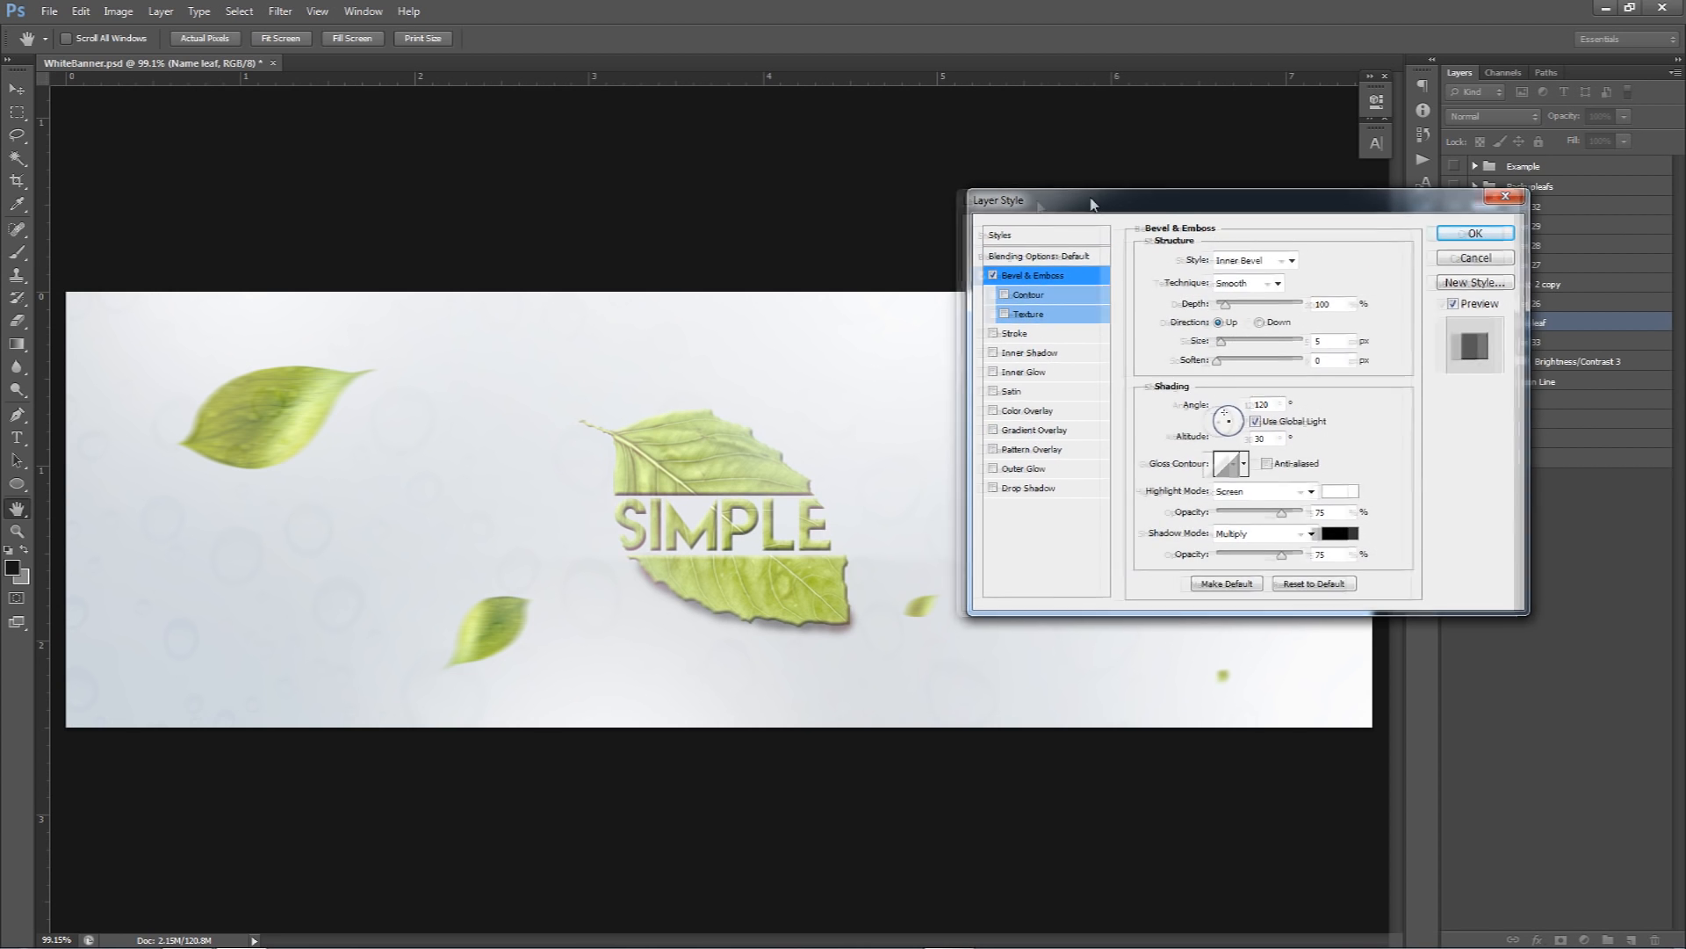
pyautogui.moveTo(1108, 200); pyautogui.dragTo(984, 205)
pyautogui.moveTo(1104, 318); pyautogui.dragTo(1024, 299)
pyautogui.write('580')
pyautogui.moveTo(1212, 346); pyautogui.dragTo(1114, 348)
pyautogui.write('205')
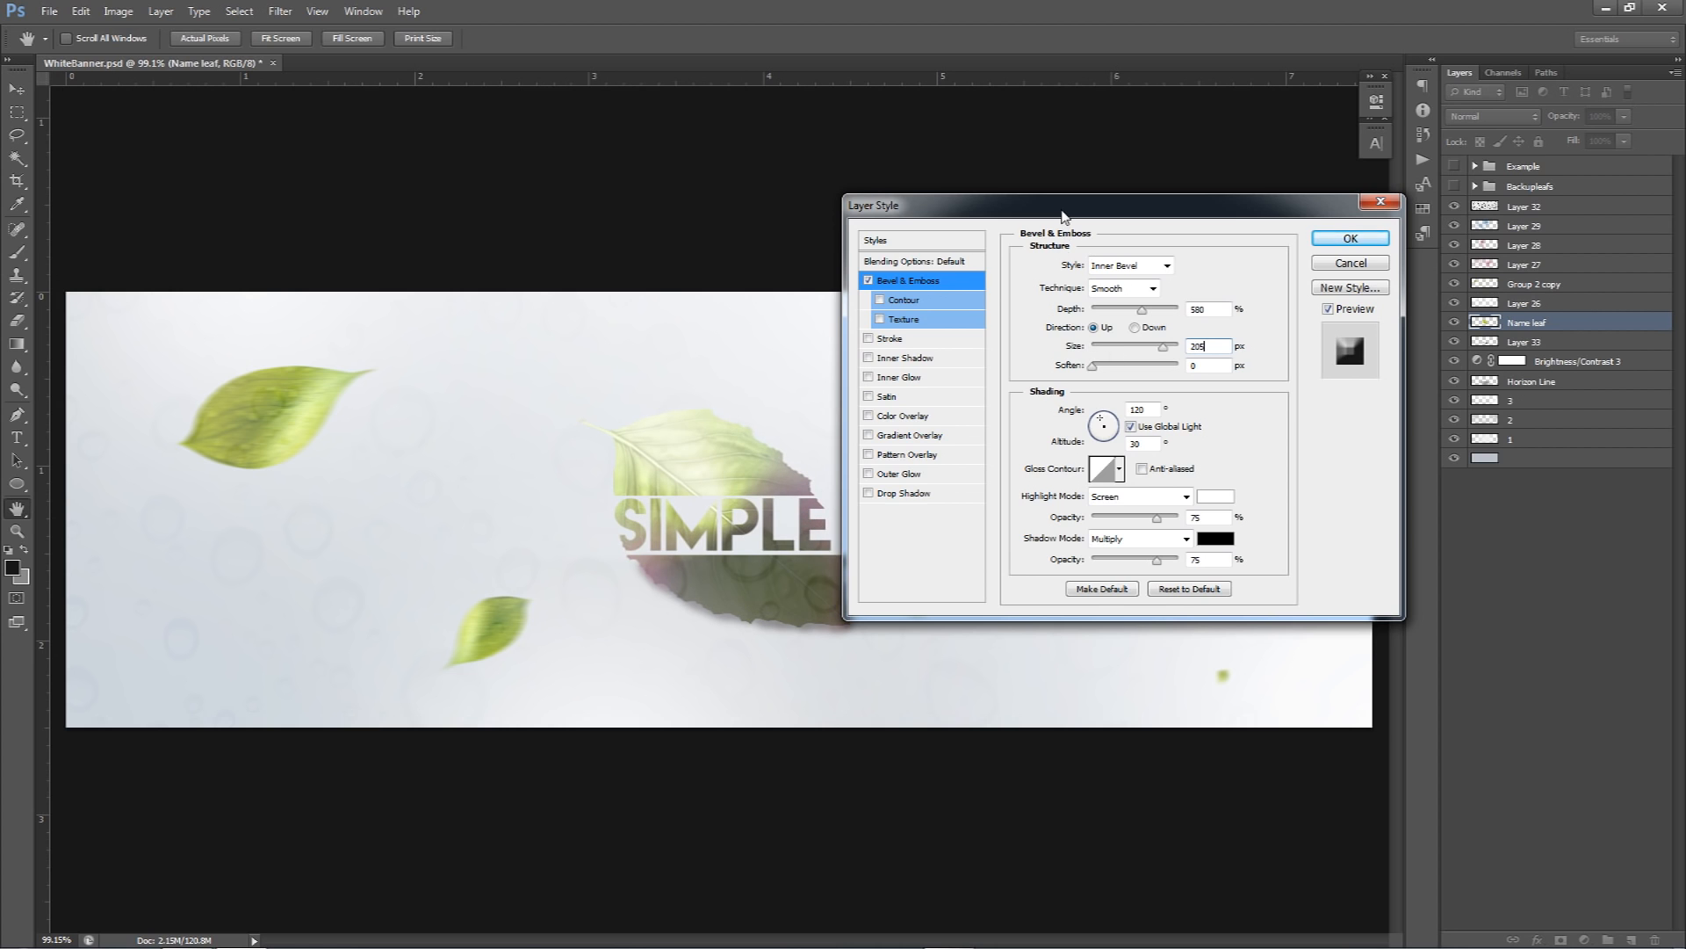
# - Lower the bevel's highlight opacity to 38% and reduce its shadow opacity, comparing the leaf with and without the bevel
pyautogui.moveTo(1065, 207); pyautogui.dragTo(1082, 175)
pyautogui.click(1137, 528)
pyautogui.moveTo(1137, 530)
pyautogui.mouseDown()
pyautogui.moveTo(1138, 489)
pyautogui.moveTo(1133, 528)
pyautogui.mouseUp()
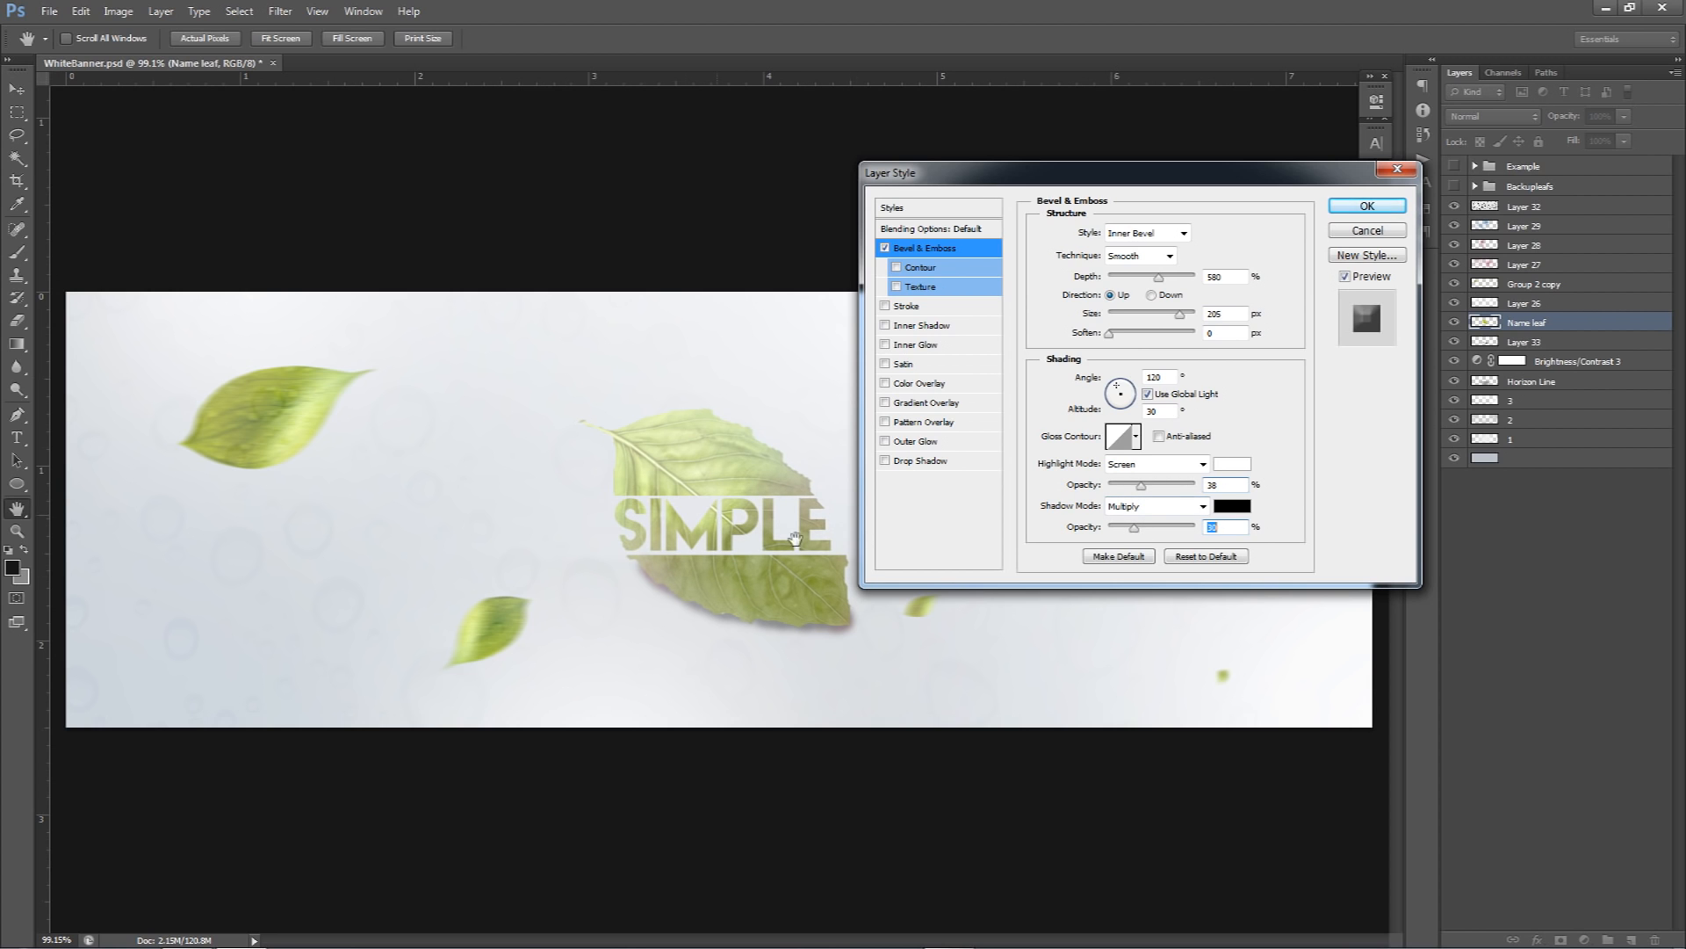
pyautogui.click(884, 249)
pyautogui.click(885, 250)
pyautogui.click(884, 250)
pyautogui.click(885, 250)
# - Add a radial Gradient Overlay to the Name leaf layer with Overlay blending, 10% opacity and 104% scale
pyautogui.click(927, 404)
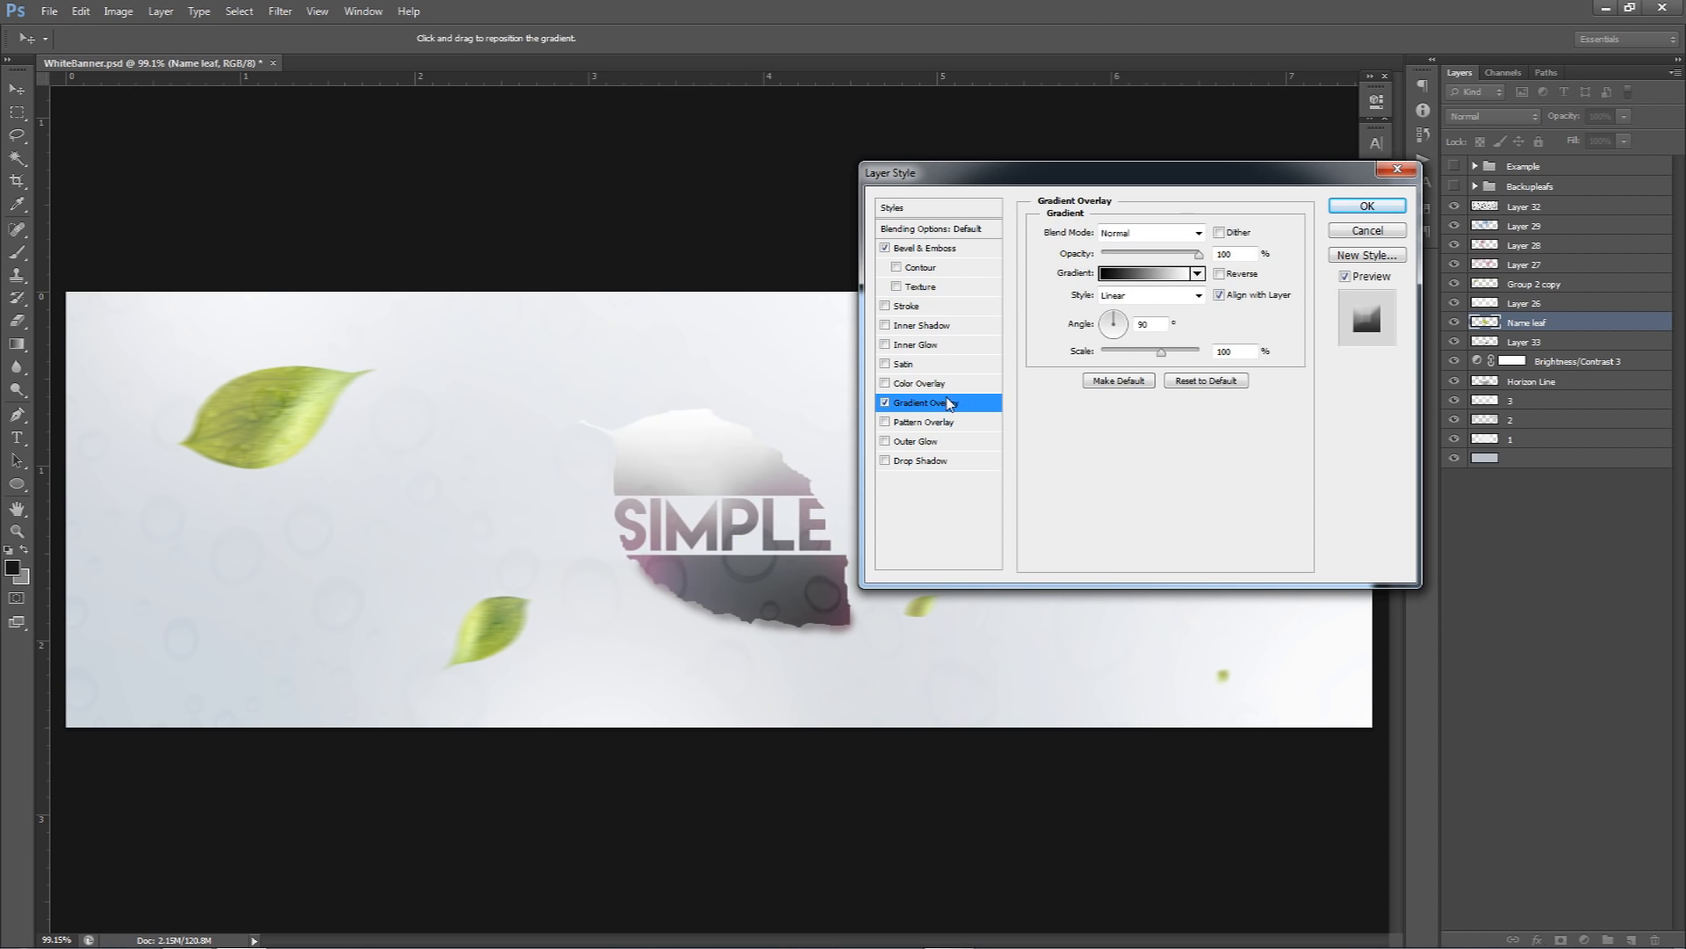
pyautogui.click(1146, 295)
pyautogui.click(1127, 323)
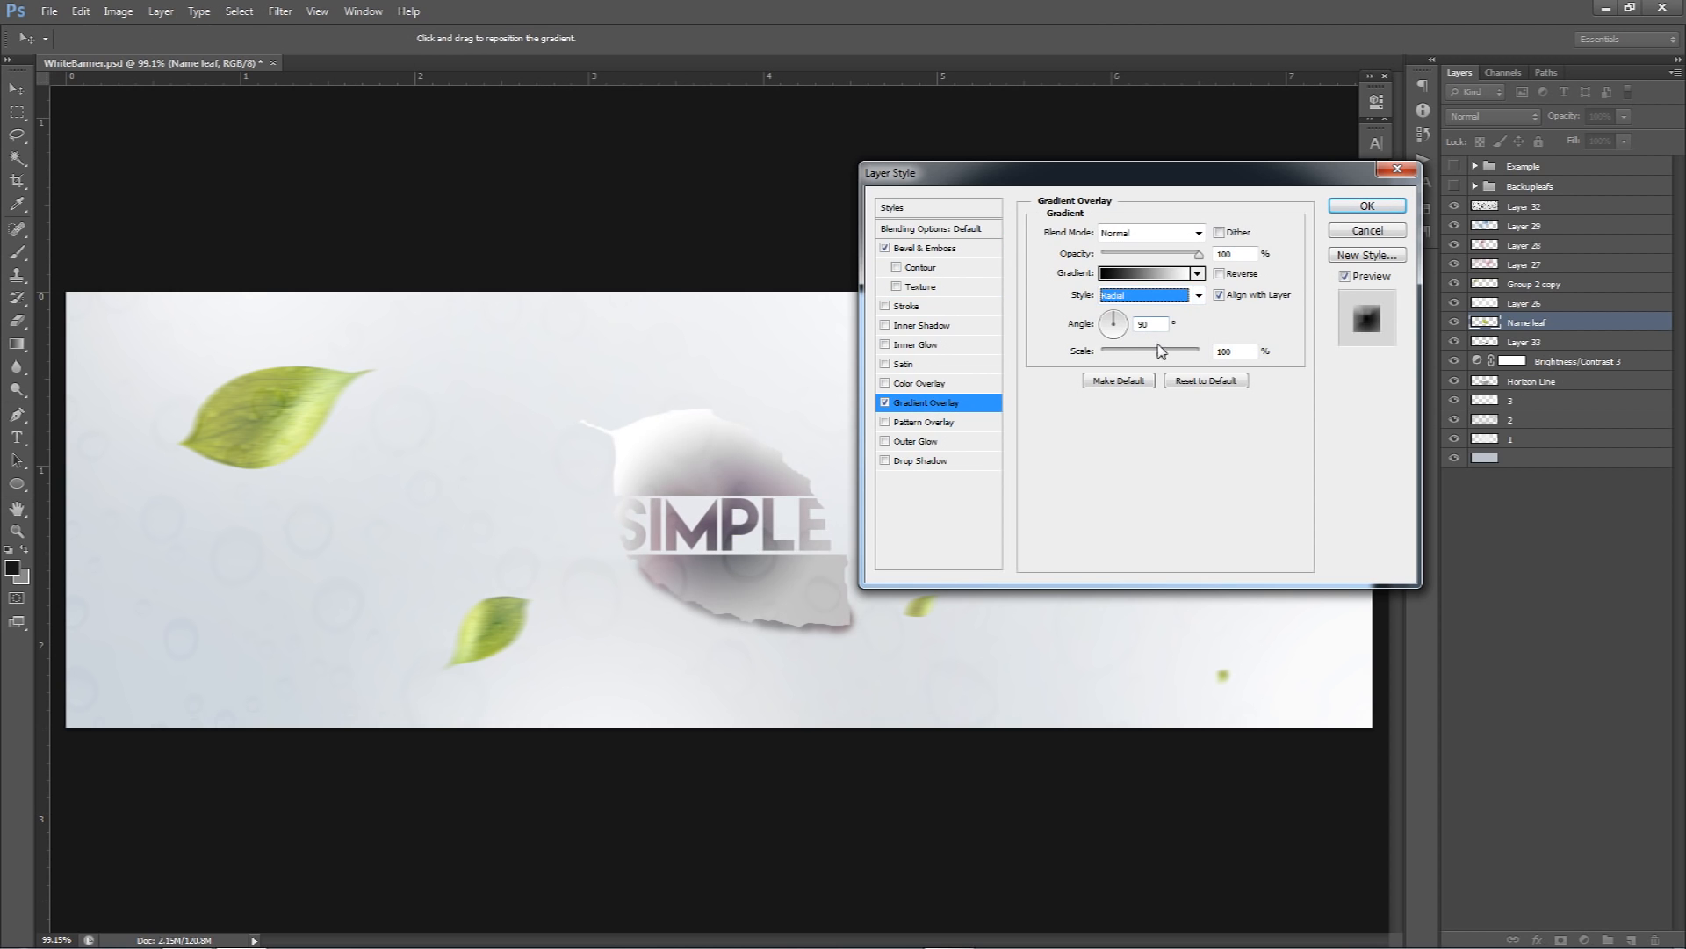
pyautogui.moveTo(1161, 352); pyautogui.dragTo(1165, 352)
pyautogui.click(1151, 233)
pyautogui.click(1122, 448)
pyautogui.moveTo(1146, 253); pyautogui.dragTo(1127, 263)
pyautogui.write('10')
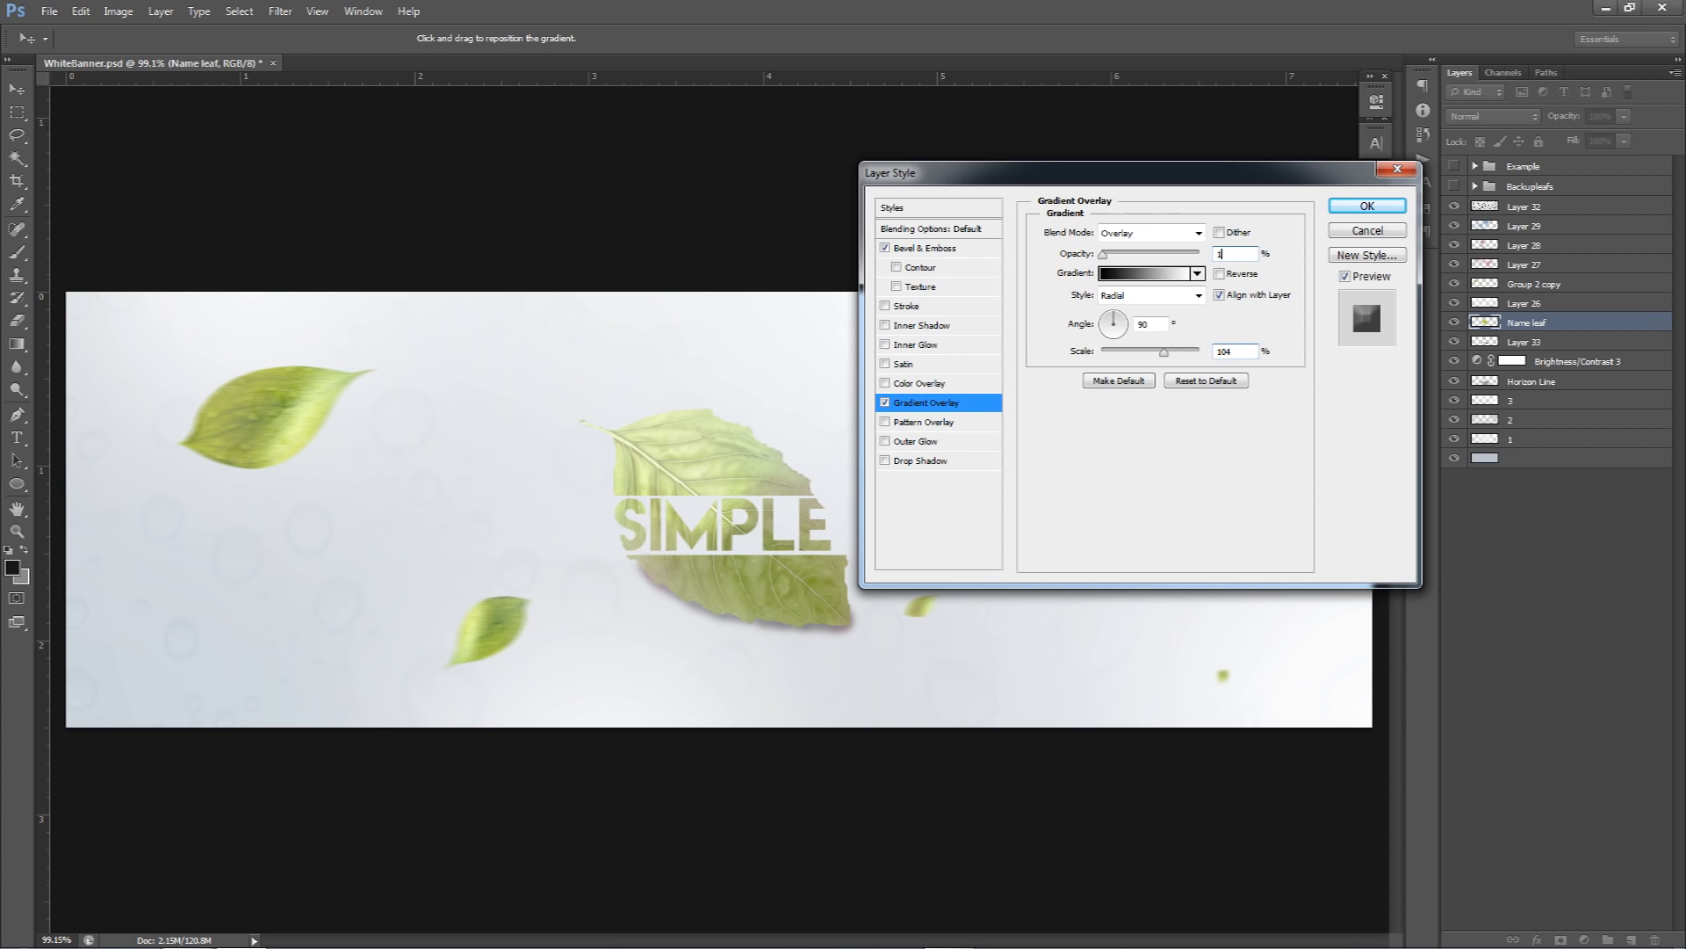
pyautogui.click(1380, 209)
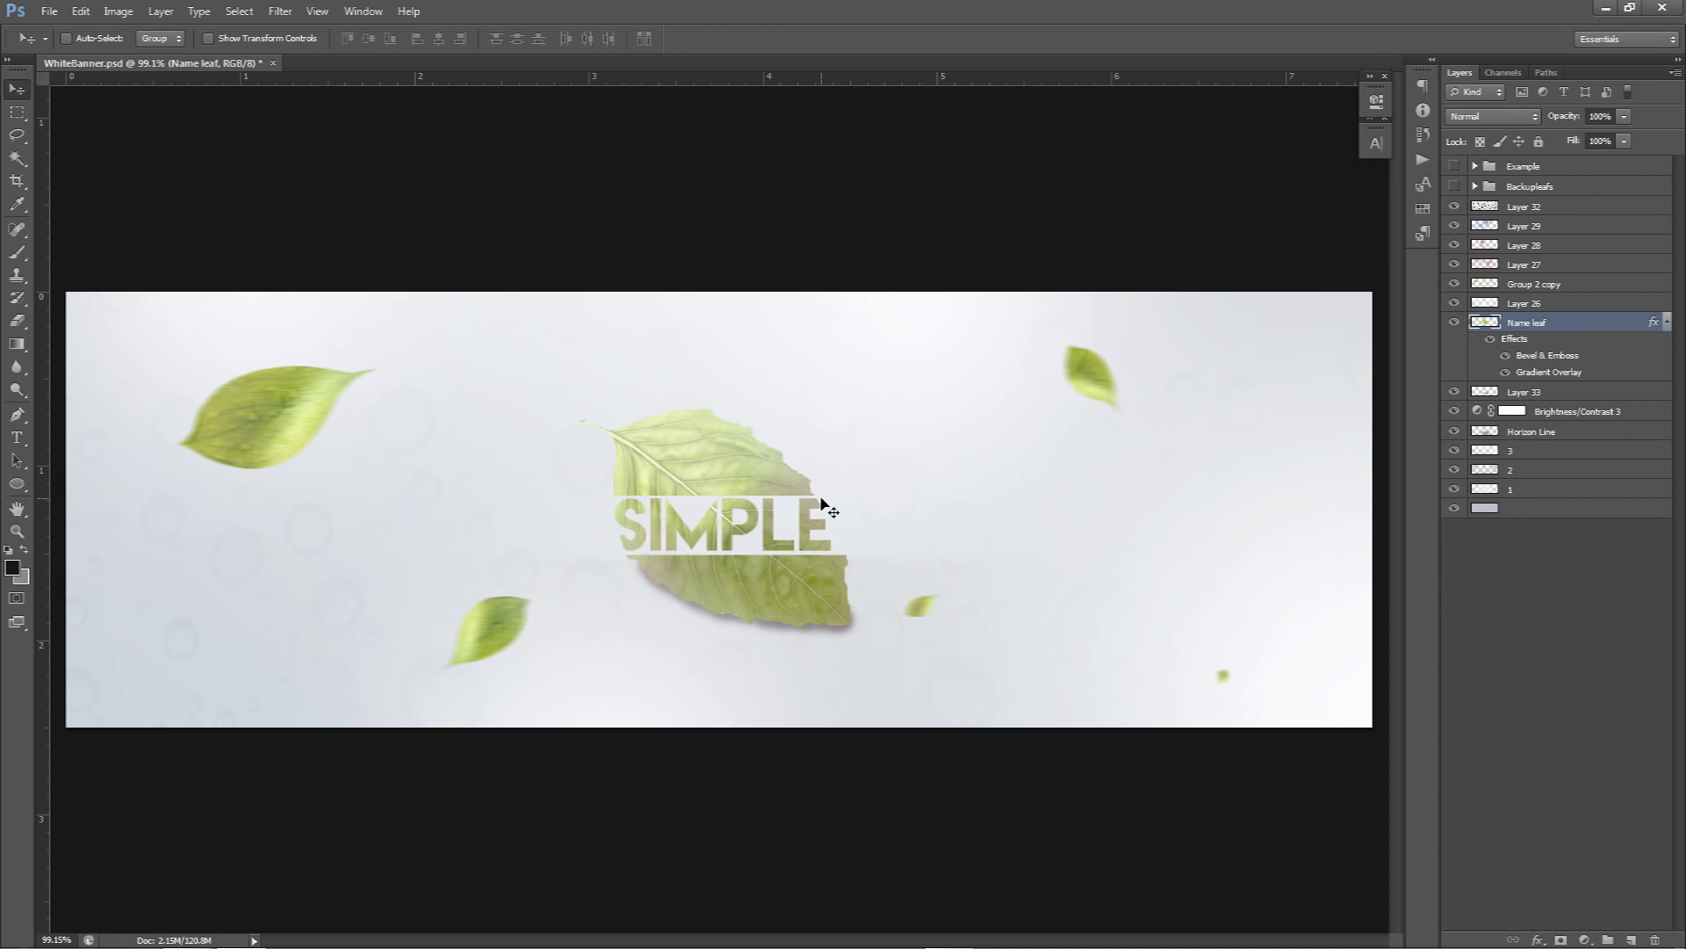
# - Duplicate the Name leaf layer, clear the copy's layer style and set its fill to 0%
pyautogui.hotkey('ctrl', 'j')
pyautogui.rightClick(1572, 328)
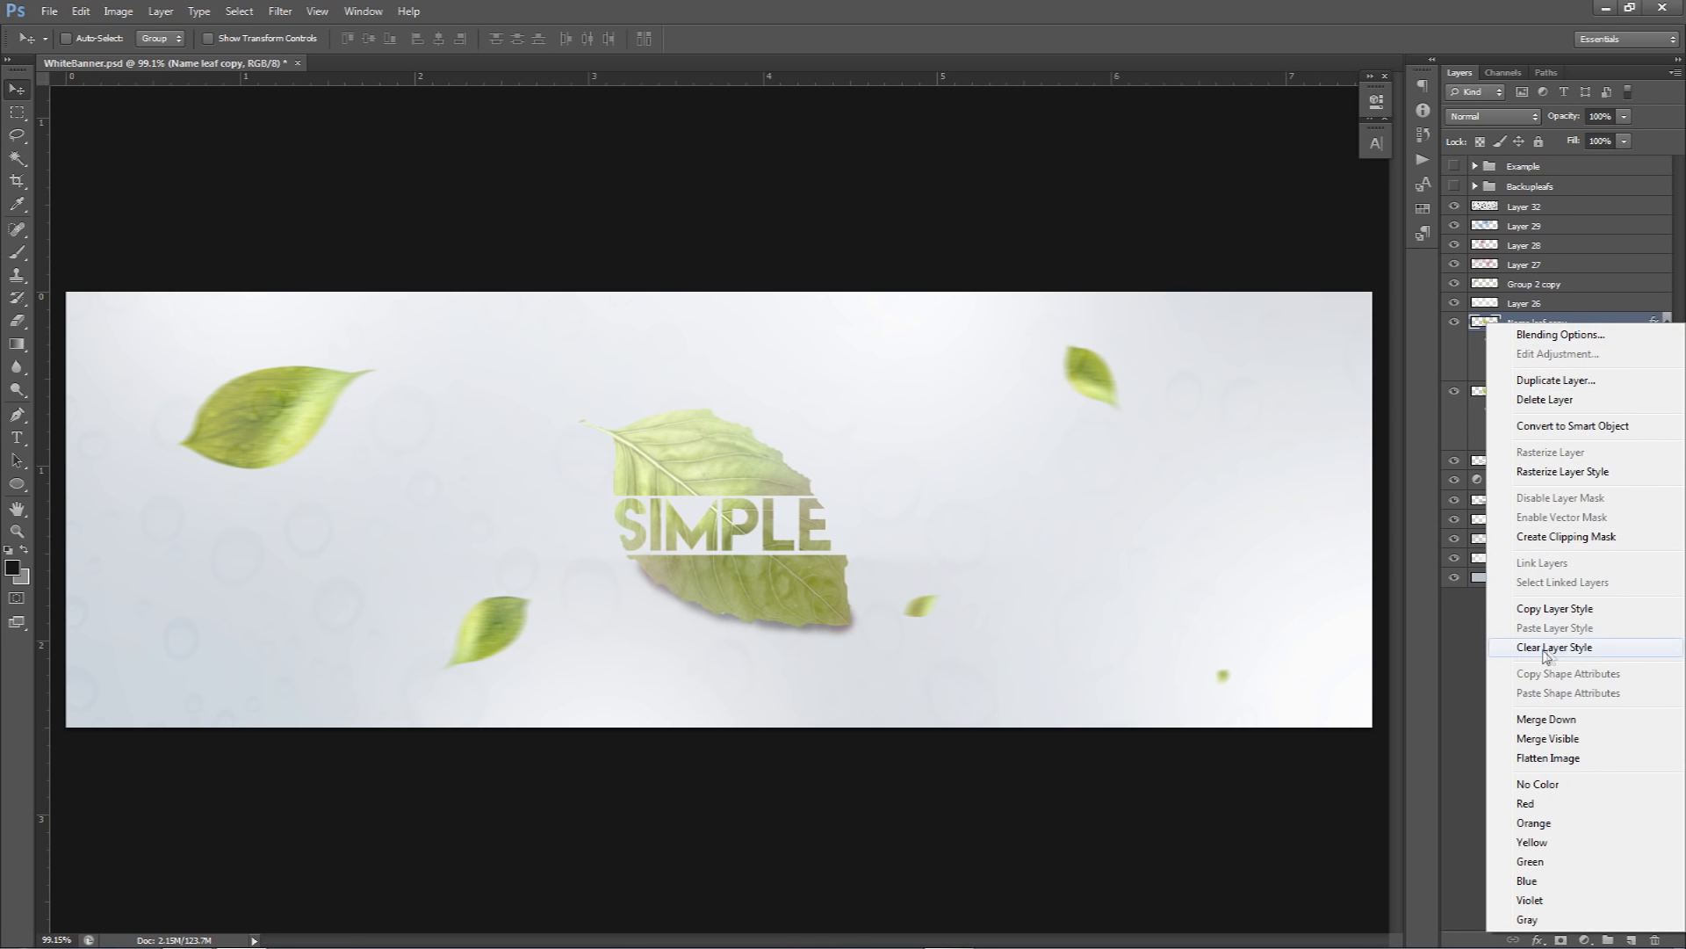
pyautogui.click(1570, 647)
pyautogui.click(1624, 141)
pyautogui.moveTo(1588, 159); pyautogui.dragTo(1261, 165)
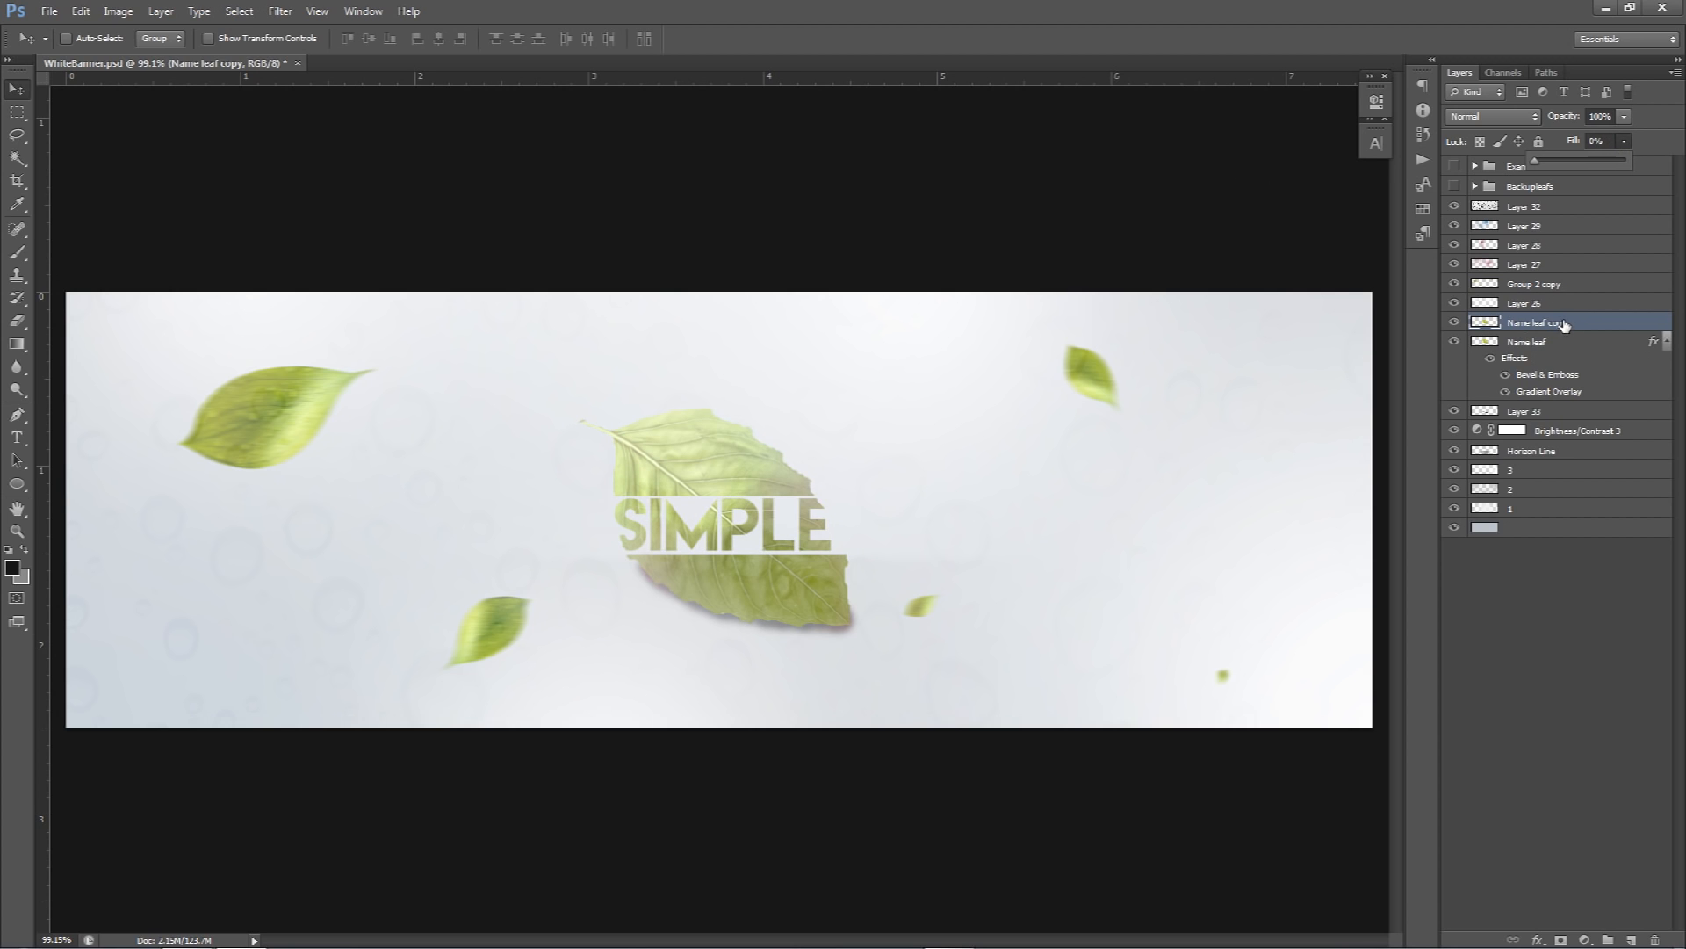
pyautogui.click(826, 487)
pyautogui.moveTo(826, 487); pyautogui.dragTo(881, 398)
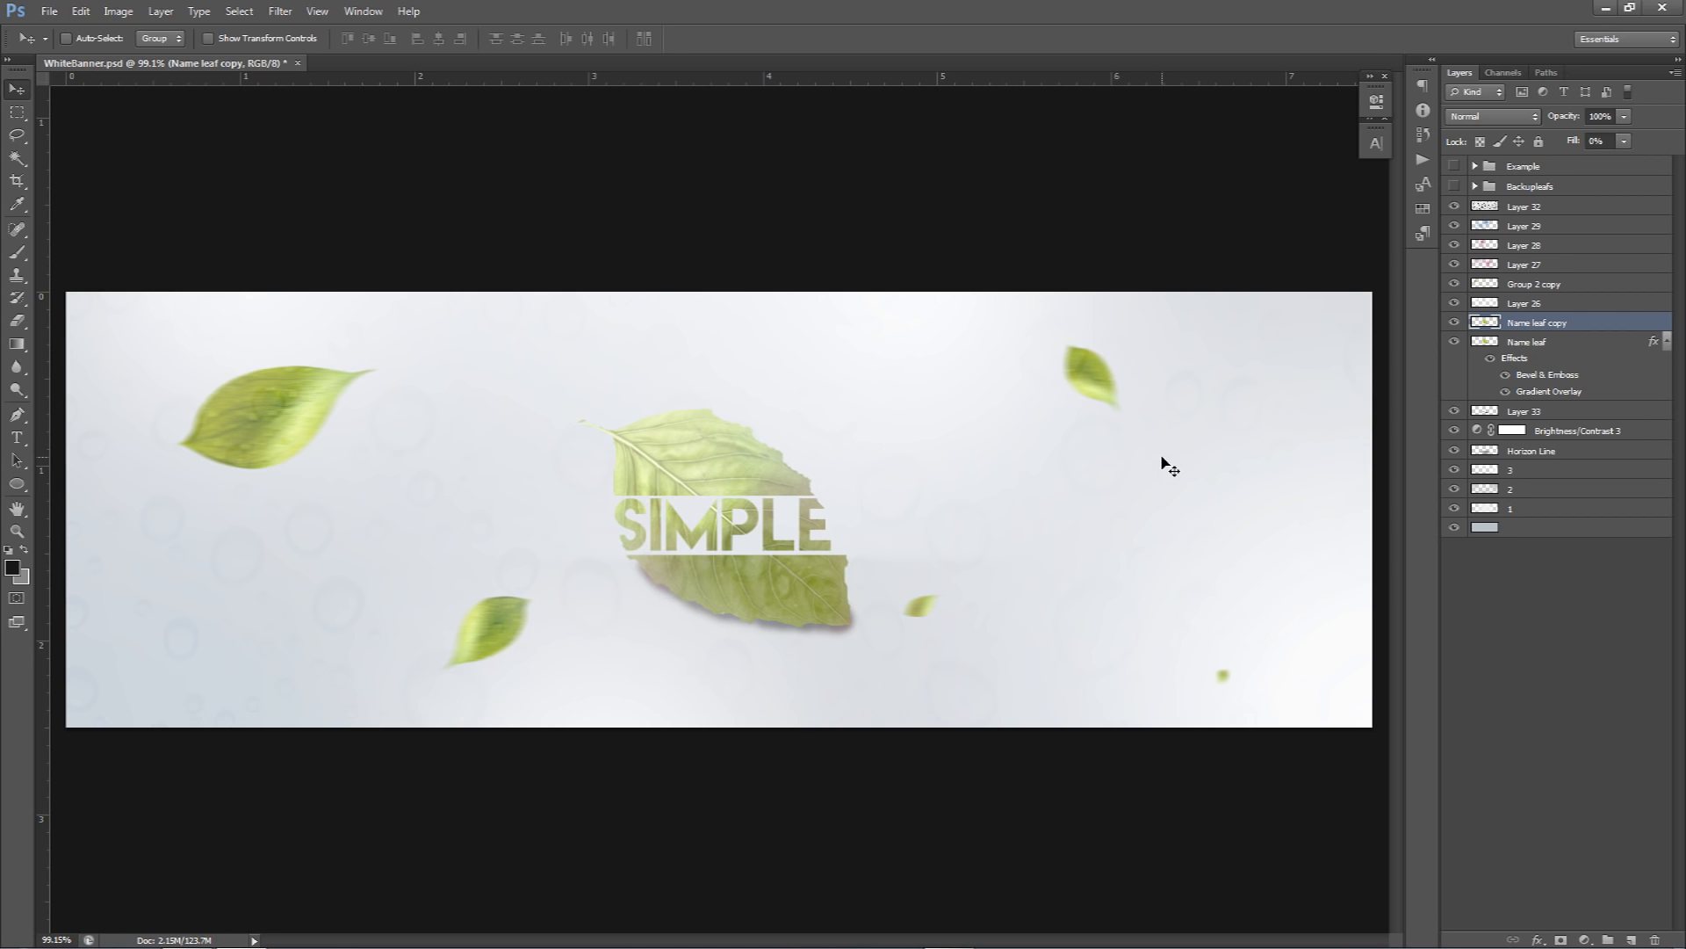
# - Give the Name leaf copy a near-white Outer Glow with a size of 7 px
pyautogui.doubleClick(1649, 324)
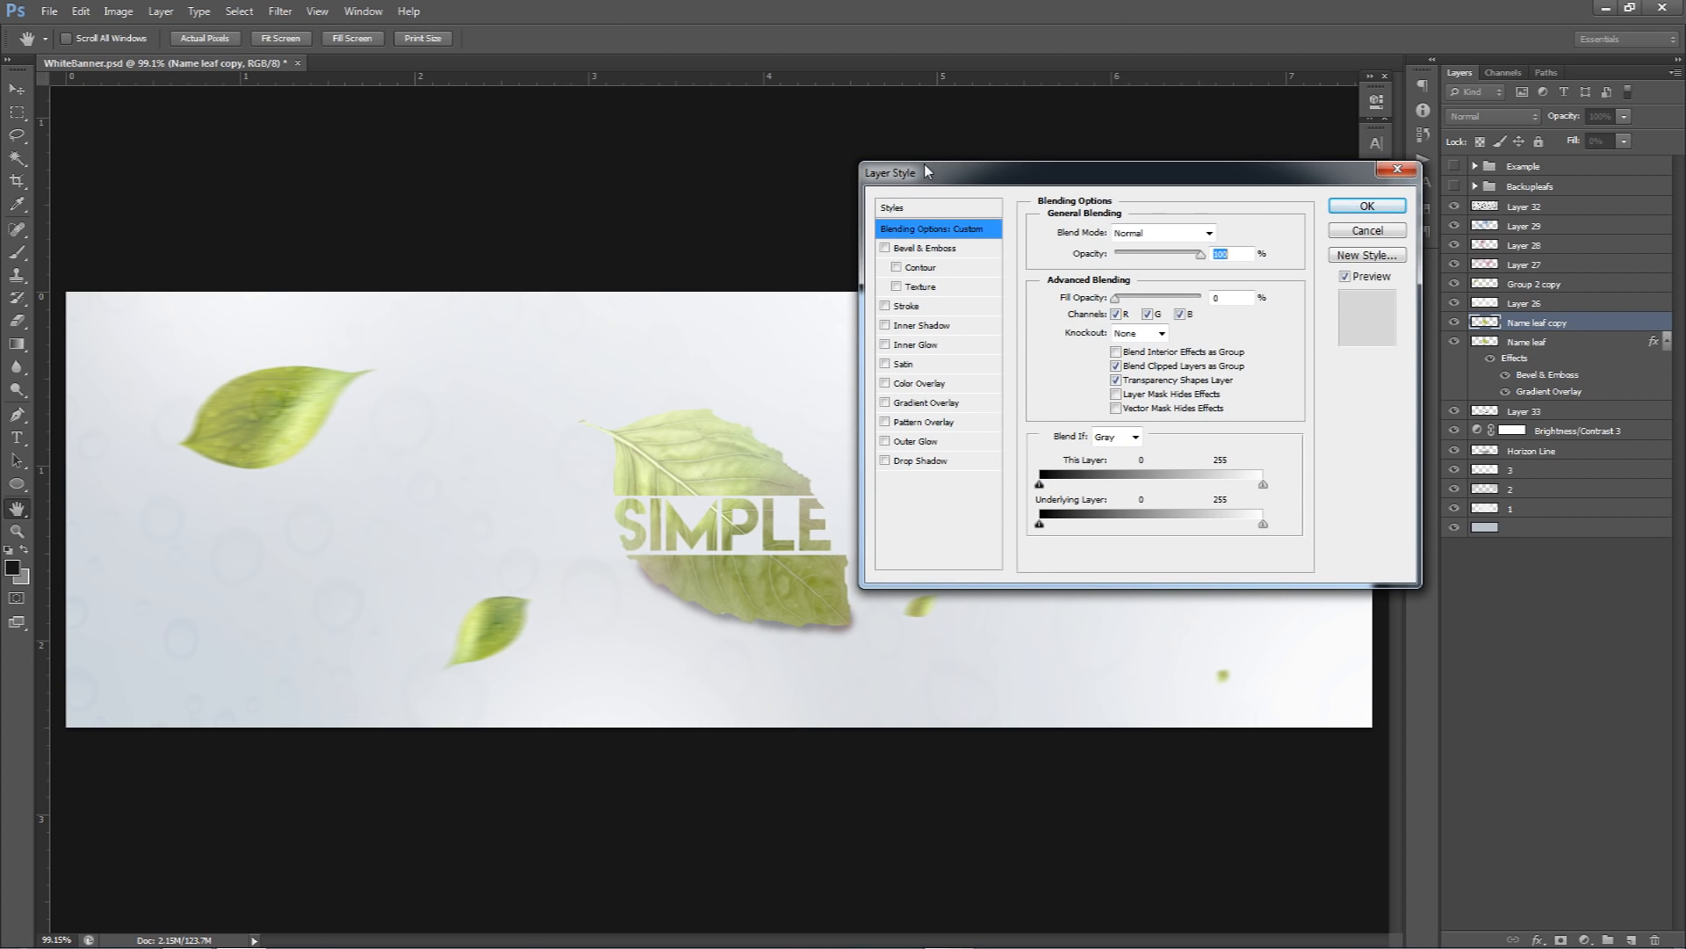
pyautogui.click(924, 448)
pyautogui.click(1083, 301)
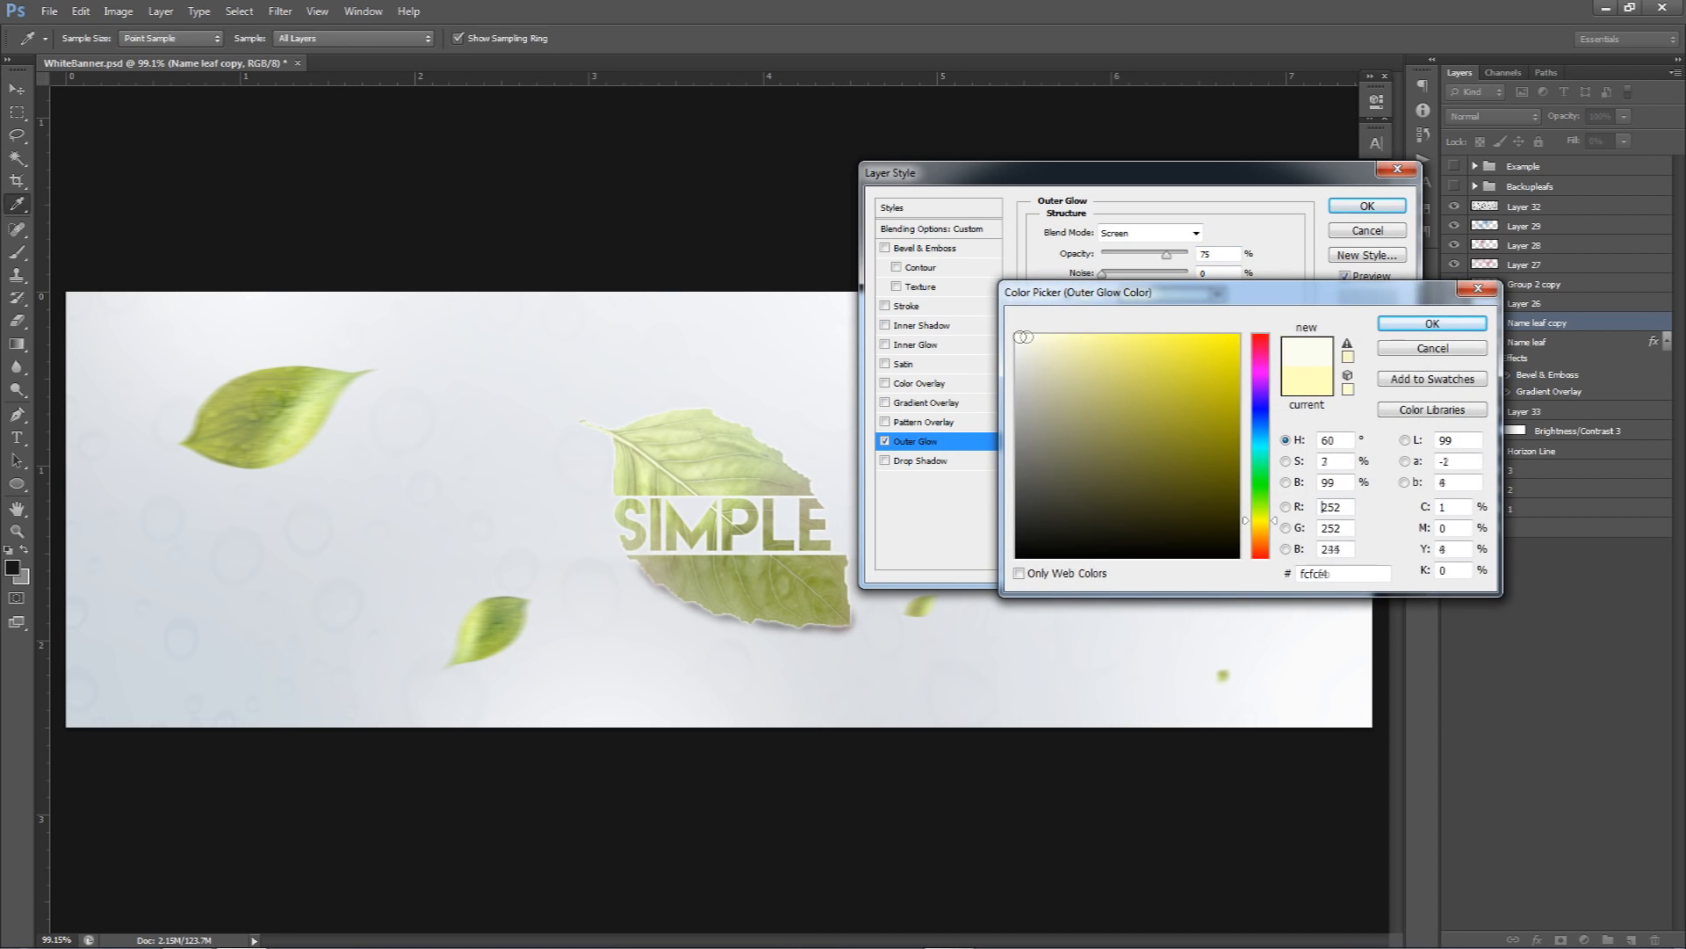
pyautogui.click(1432, 323)
pyautogui.click(1111, 387)
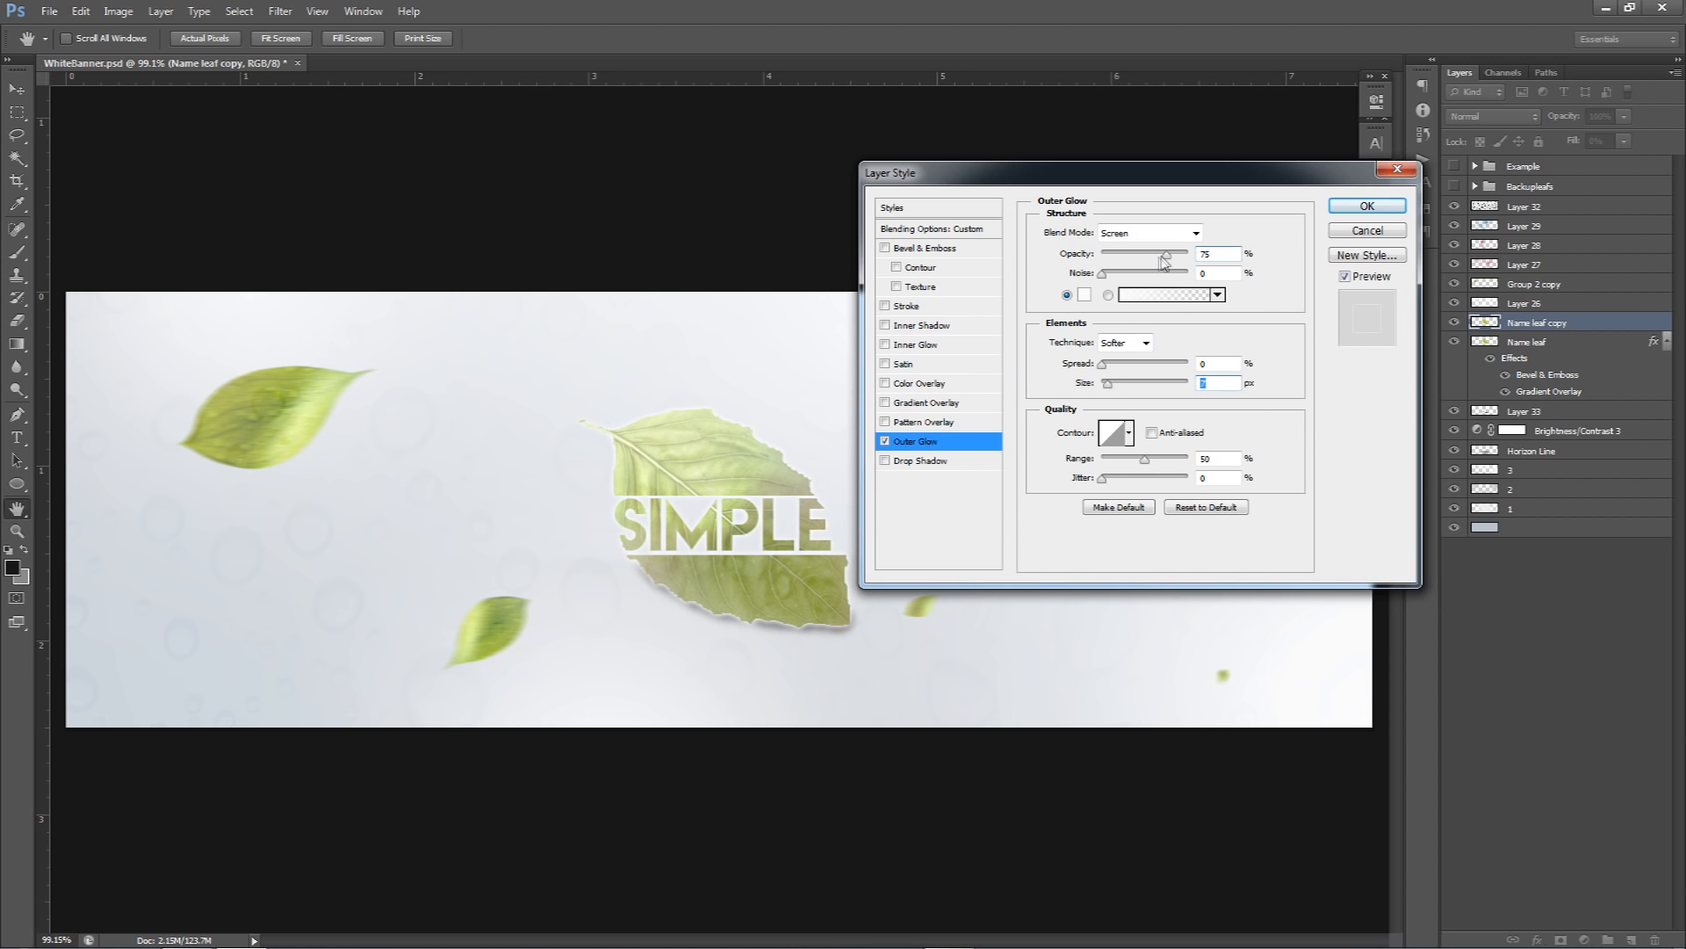
pyautogui.moveTo(1171, 258); pyautogui.dragTo(1173, 258)
pyautogui.click(1350, 211)
# - Rasterize the Name leaf copy's layer style and shift the glow outline slightly over the leaf
pyautogui.rightClick(1579, 320)
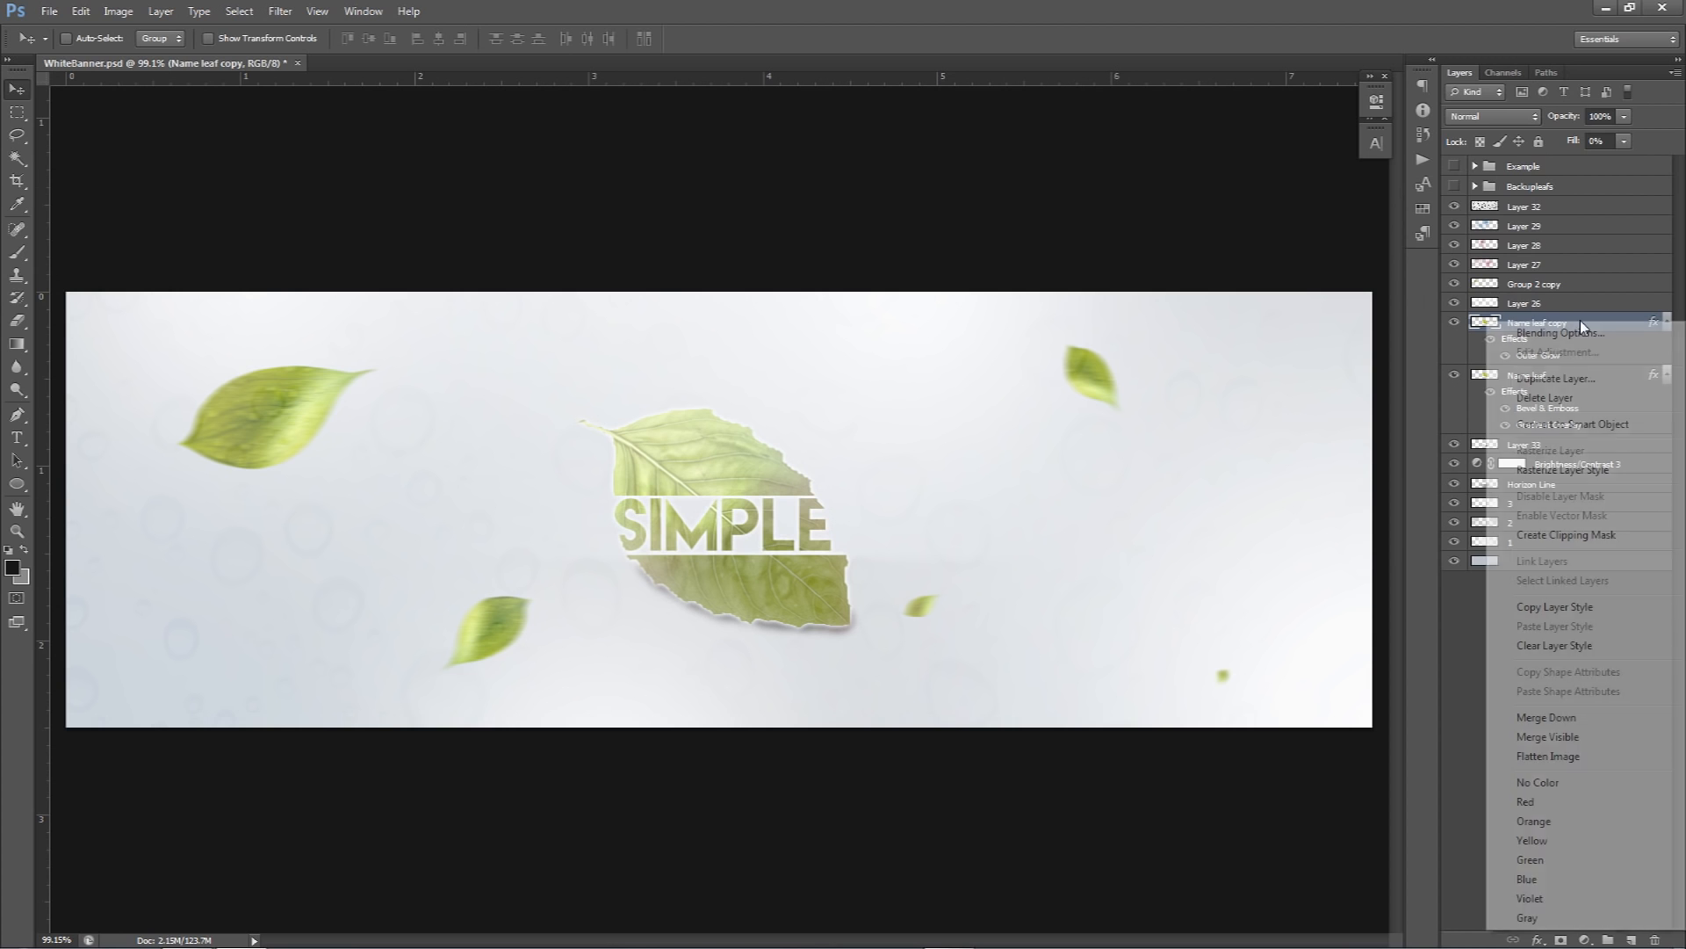
pyautogui.click(1574, 470)
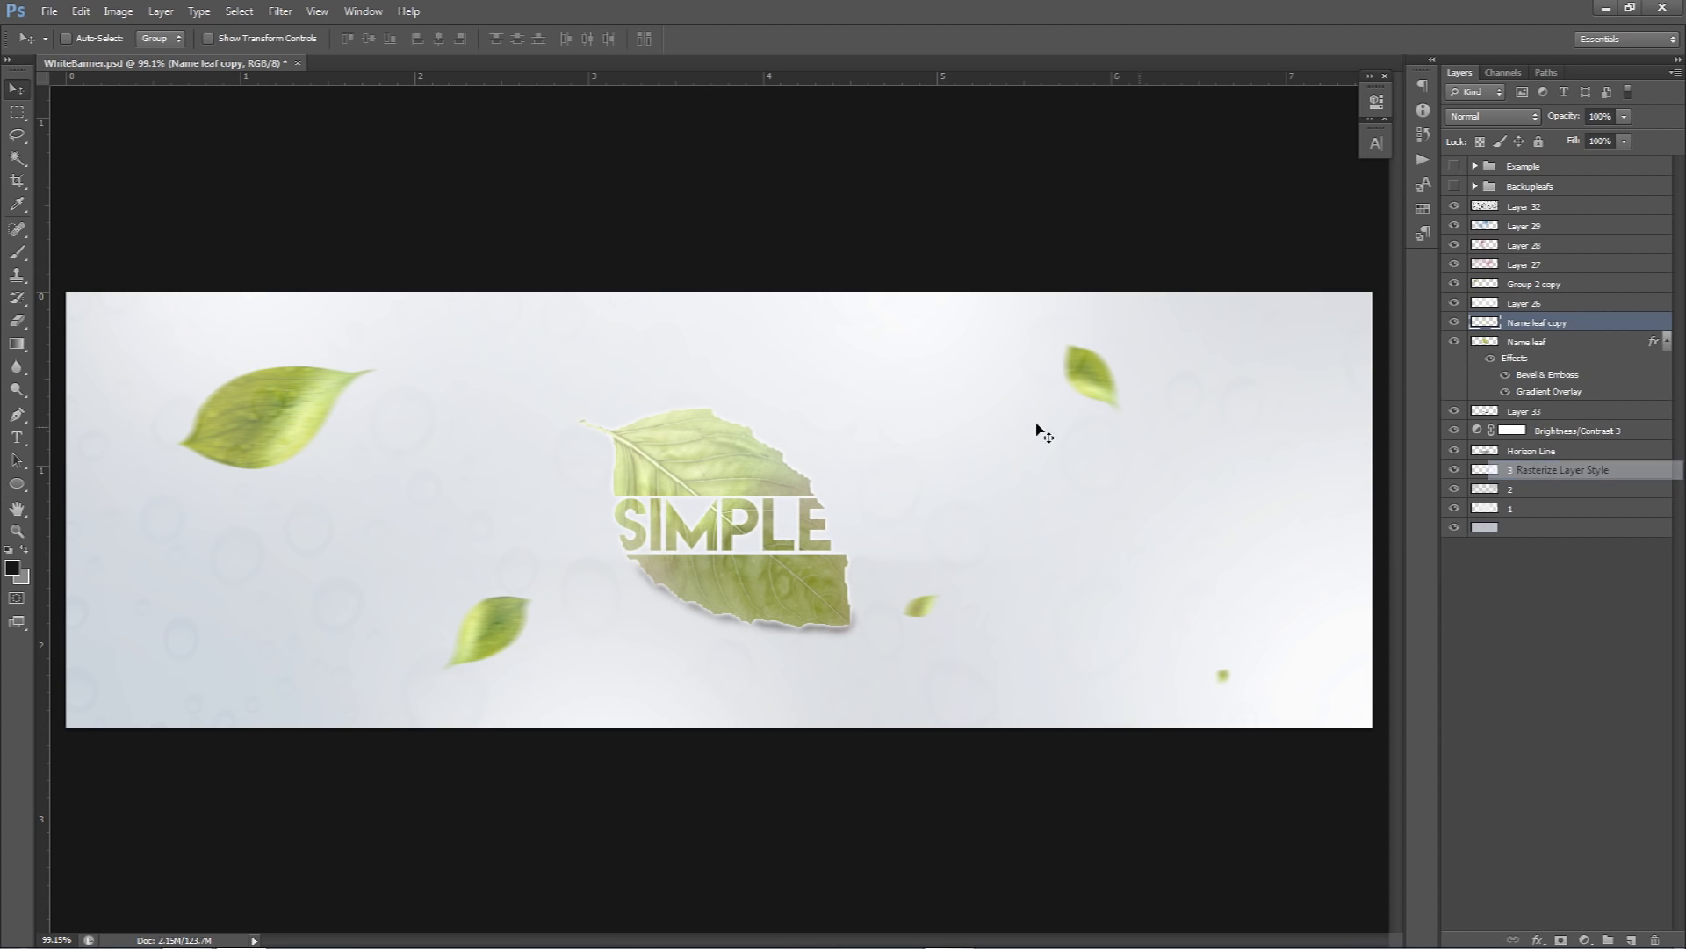
pyautogui.moveTo(746, 450); pyautogui.dragTo(999, 445)
pyautogui.hotkey('ctrl', 'z')
pyautogui.scroll(4, 773, 550)
pyautogui.moveTo(779, 534); pyautogui.dragTo(793, 534)
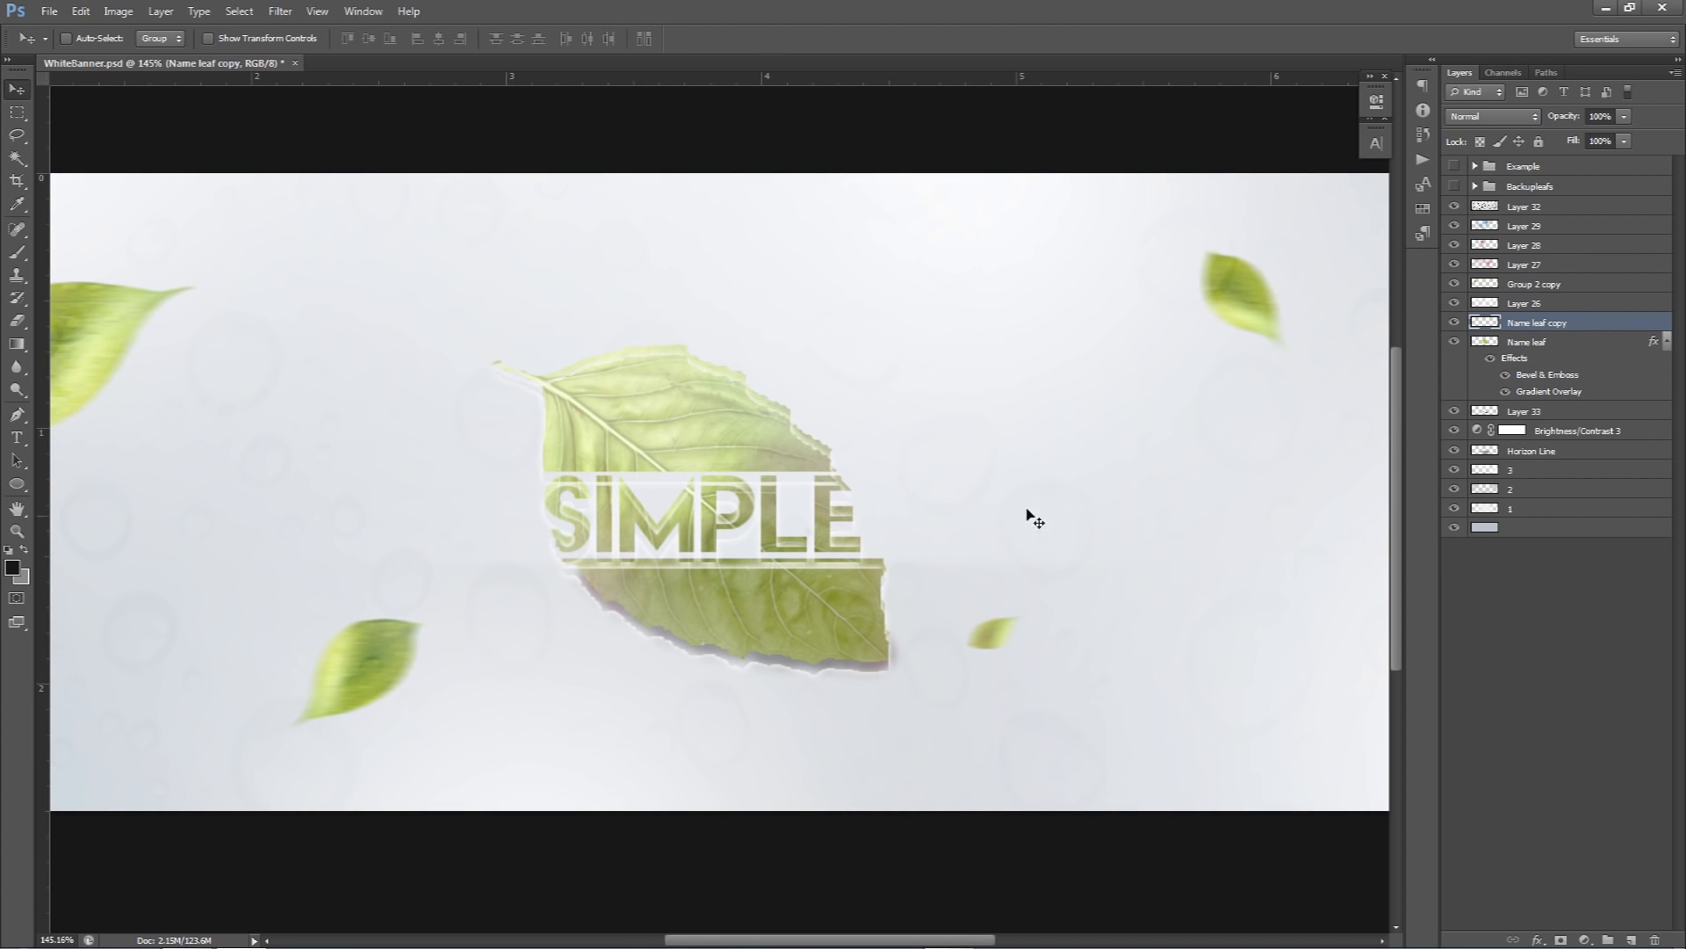
# - Erase the shifted glow outline around the SIMPLE lettering and along the leaf's lower edge
pyautogui.press('e')
pyautogui.moveTo(661, 531)
pyautogui.mouseDown()
pyautogui.moveTo(624, 531)
pyautogui.moveTo(773, 521)
pyautogui.moveTo(812, 484)
pyautogui.moveTo(680, 507)
pyautogui.moveTo(636, 578)
pyautogui.moveTo(674, 614)
pyautogui.moveTo(761, 631)
pyautogui.moveTo(768, 678)
pyautogui.mouseUp()
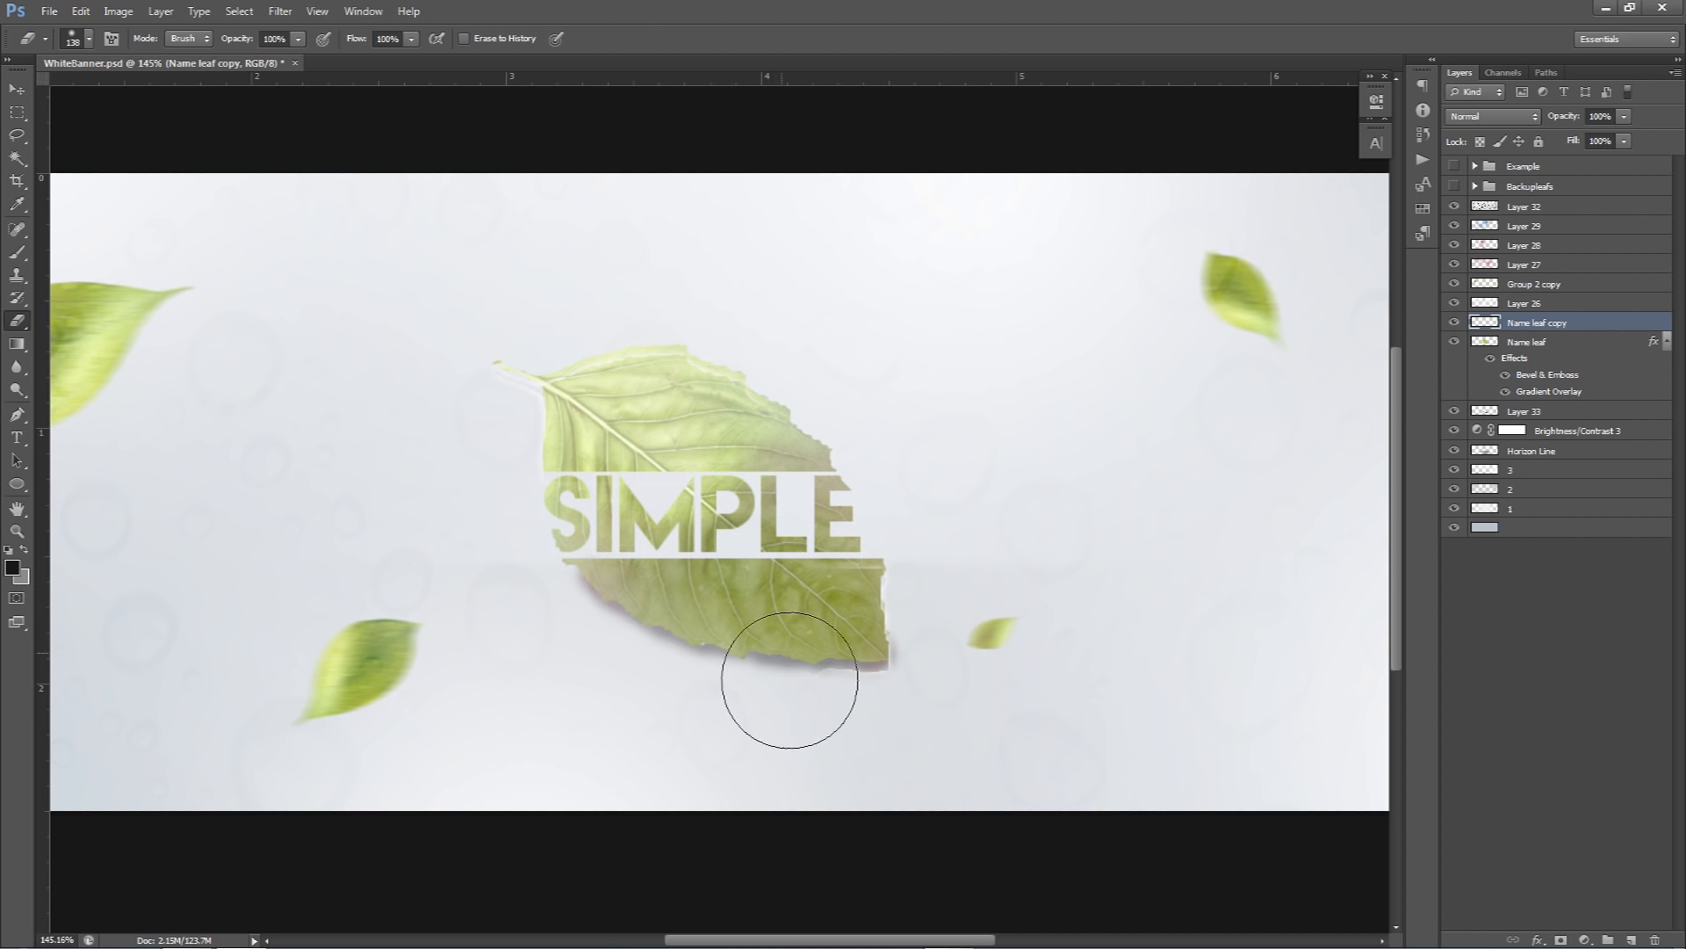
pyautogui.scroll(-5, 994, 648)
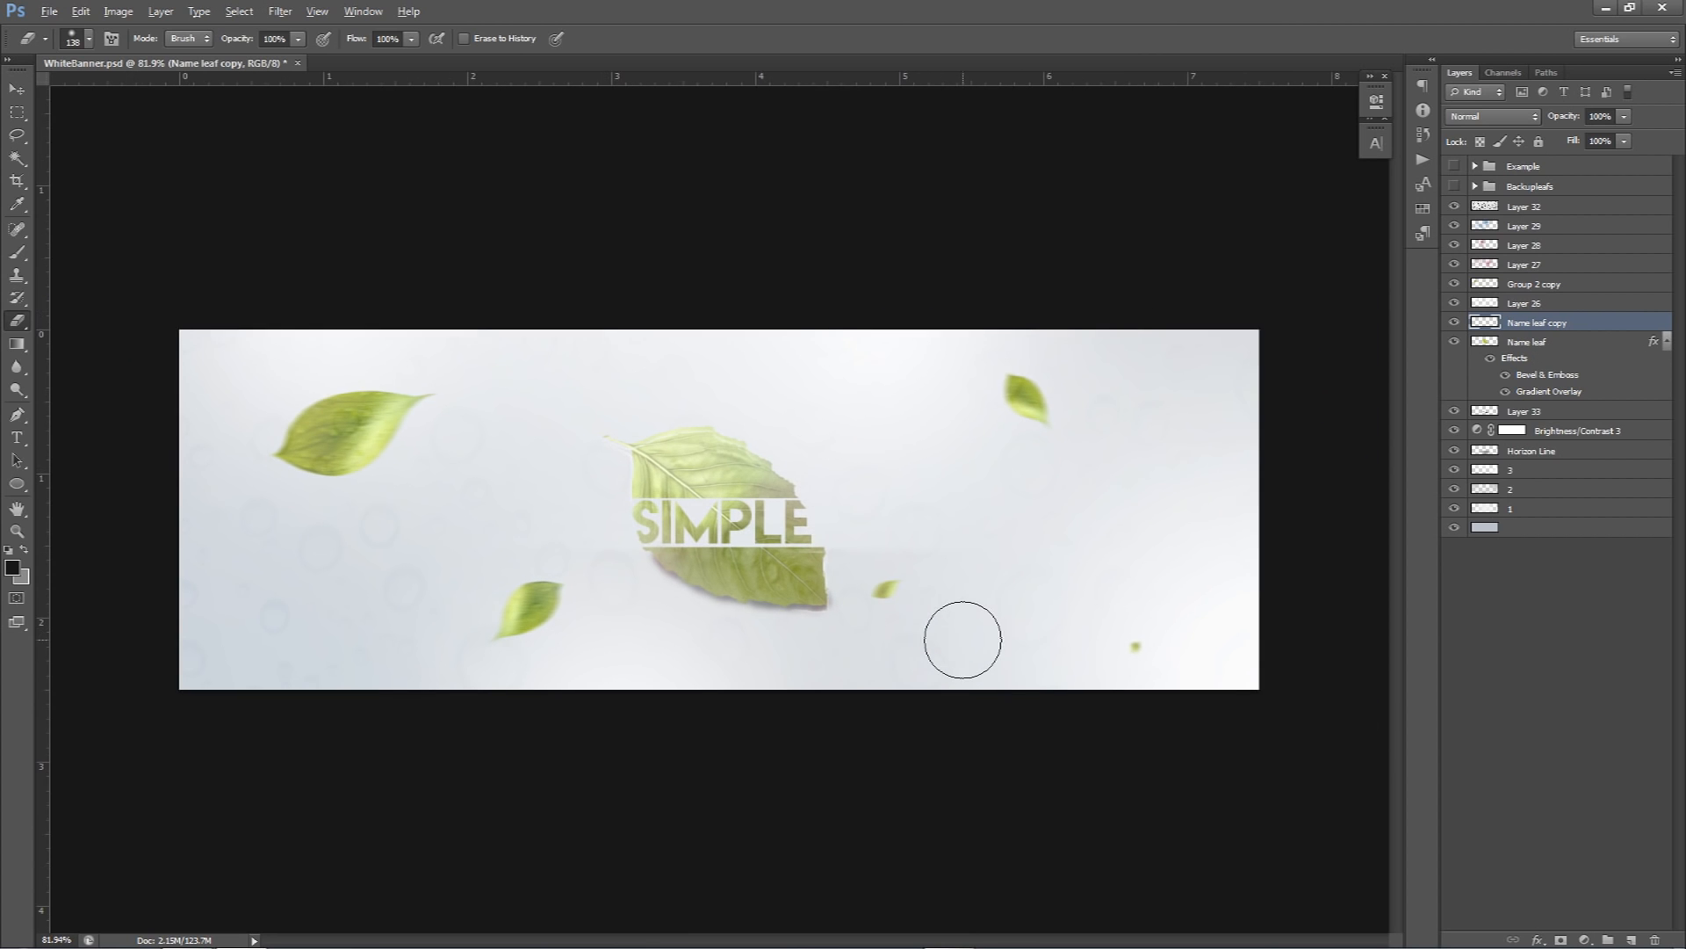
pyautogui.scroll(-1, 960, 634)
pyautogui.press('v')
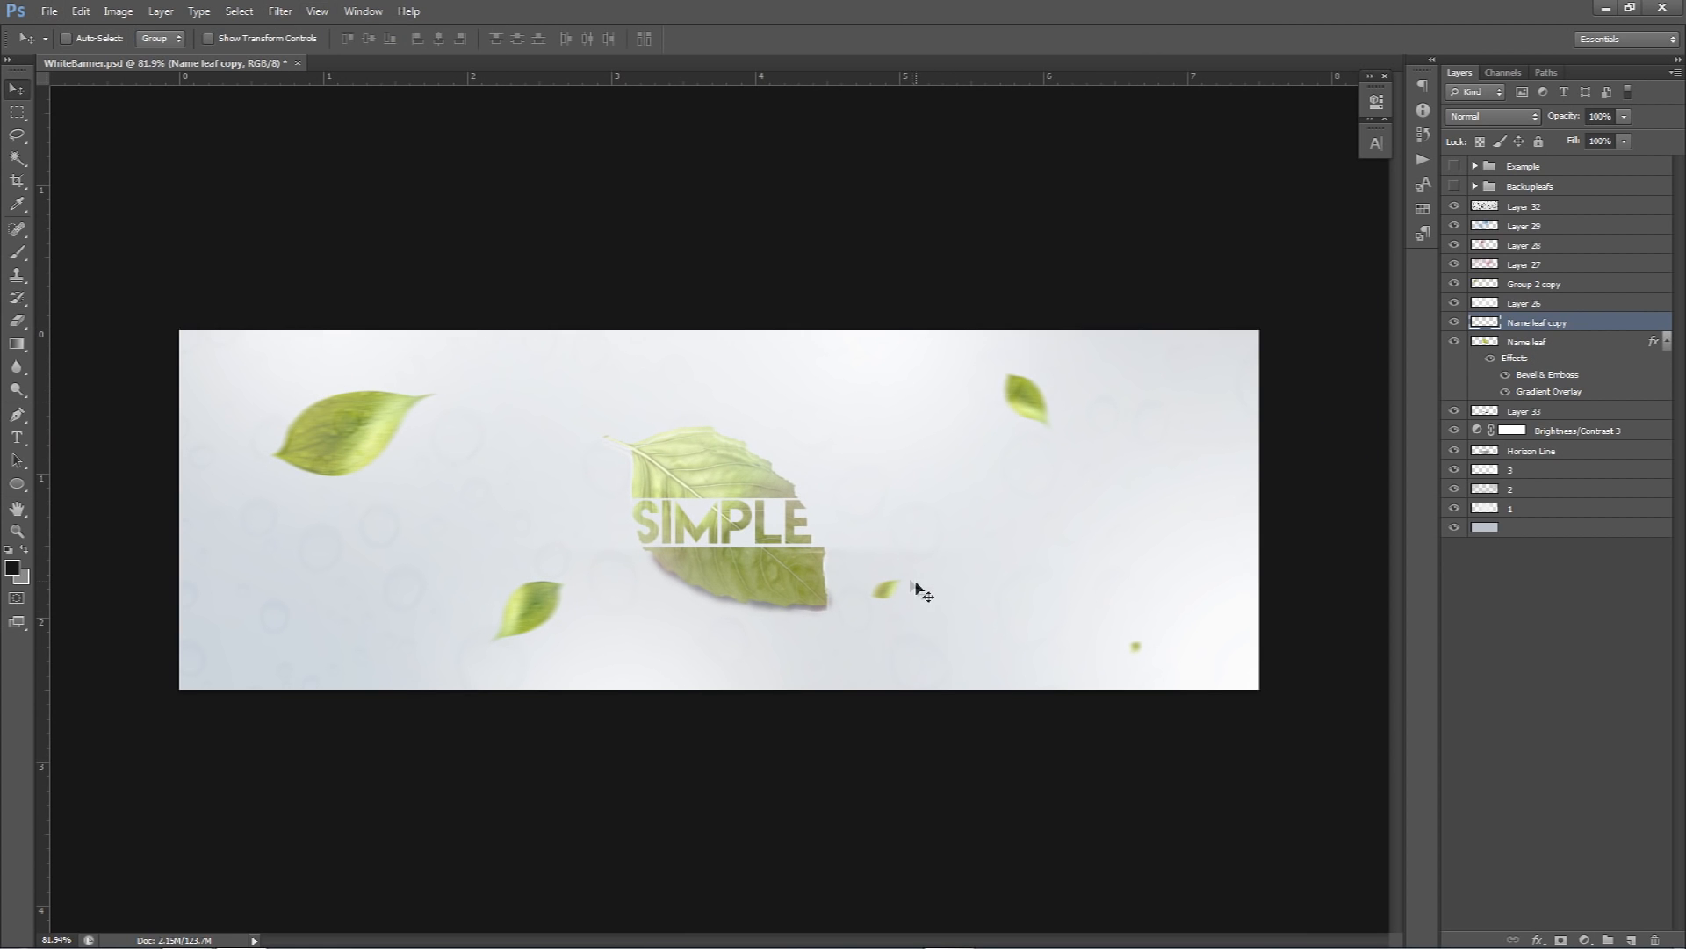
# - Add the text SESOHQ on a new layer directly above Layer 33, behind the SIMPLE leaf
pyautogui.click(1559, 413)
pyautogui.click(1631, 940)
pyautogui.press('t')
pyautogui.click(868, 540)
pyautogui.write('SESOHQ')
pyautogui.hotkey('ctrl', 'a')
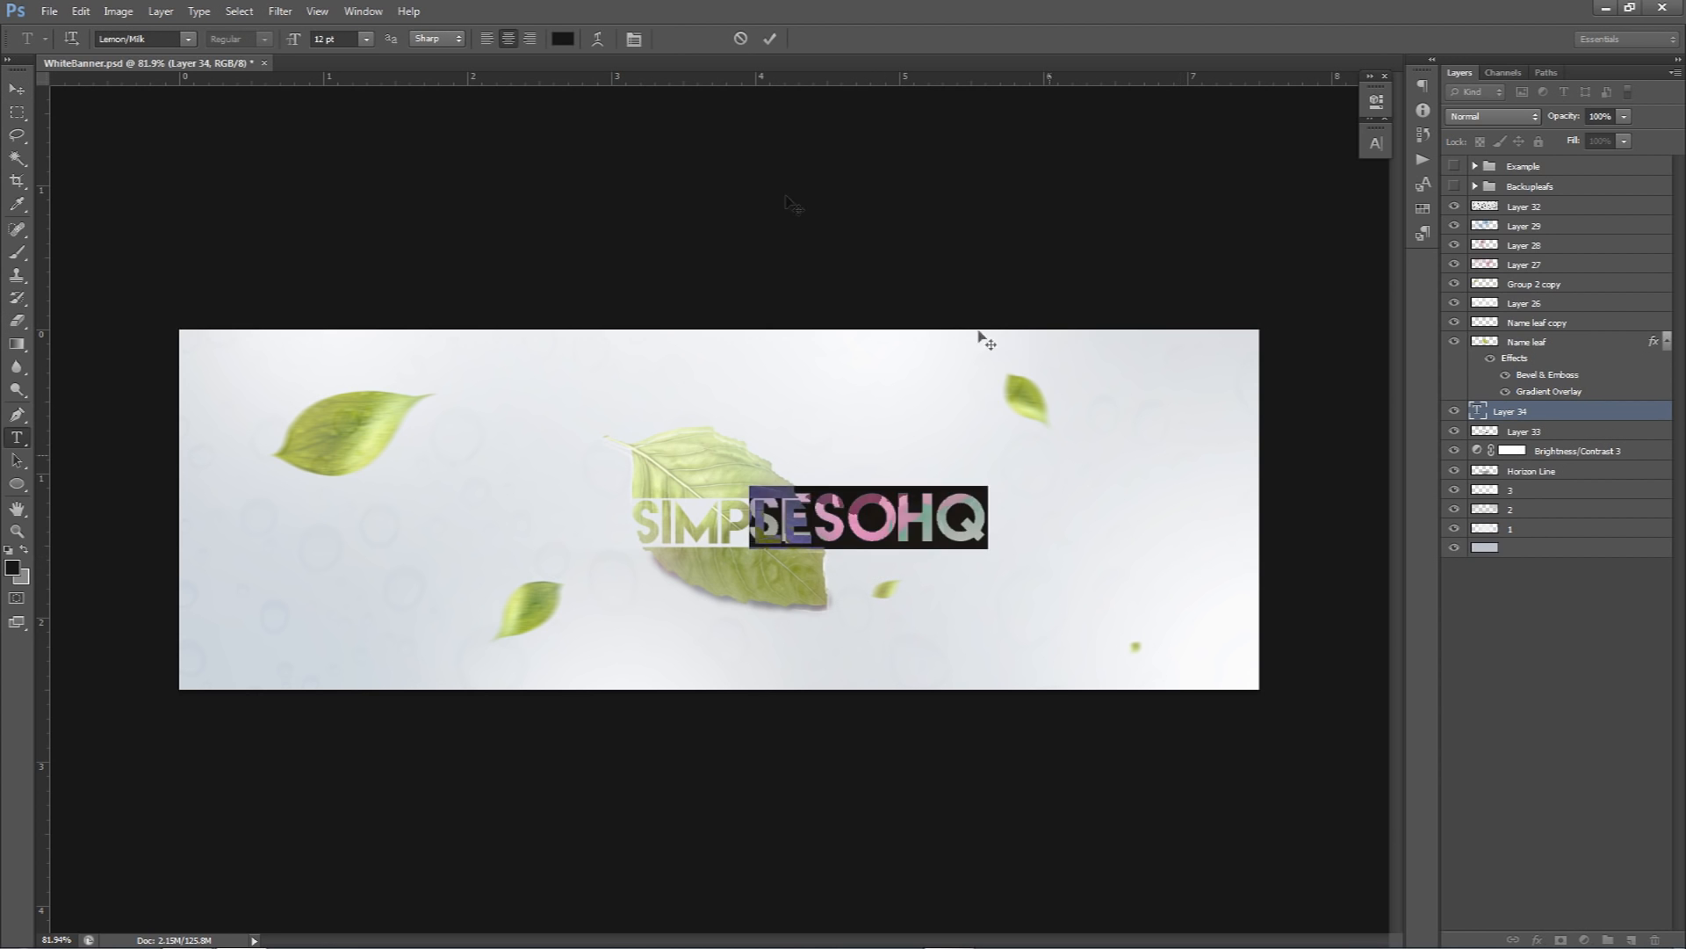
# - Enlarge the SESOHQ lettering to span most of the banner and move it behind the central leaf
pyautogui.click(335, 41)
pyautogui.write('81')
pyautogui.press('Return')
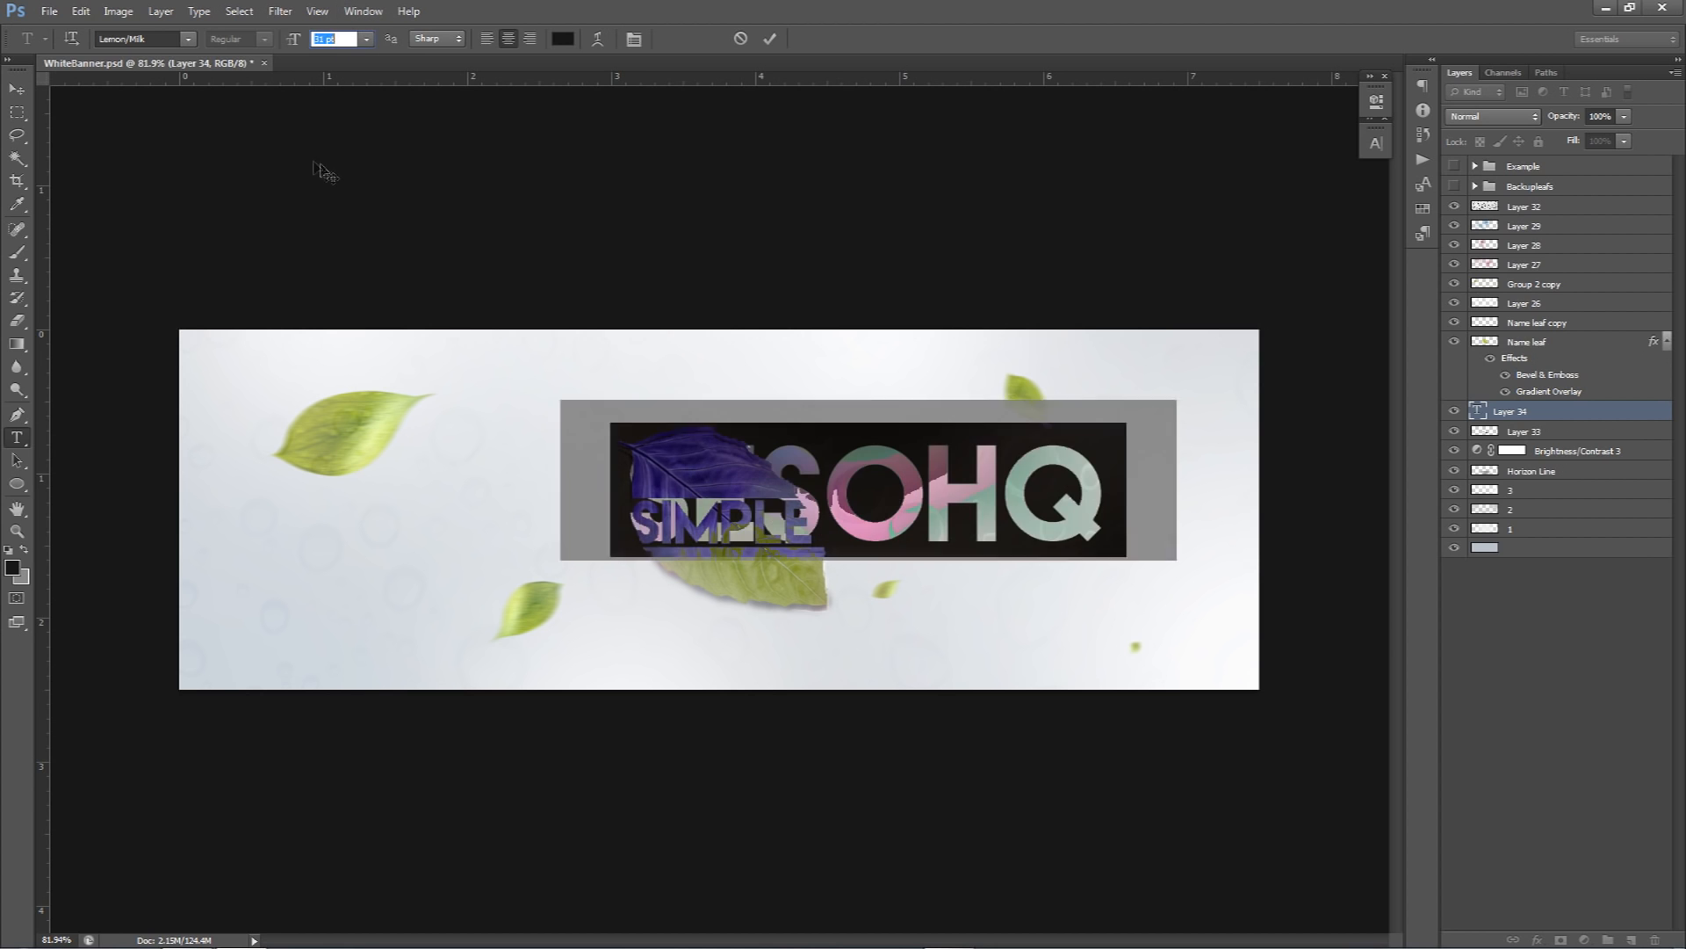
pyautogui.press('Up')
pyautogui.press('Up')
pyautogui.press('Up')
pyautogui.press('Up')
pyautogui.press('Up')
pyautogui.press('Up')
pyautogui.press('Up')
pyautogui.press('Up')
pyautogui.click(769, 39)
pyautogui.moveTo(1051, 374); pyautogui.dragTo(960, 527)
# - Scale the SESOHQ text to fill the banner's full width and tilt it slightly clockwise
pyautogui.hotkey('ctrl', 't')
pyautogui.moveTo(1190, 444); pyautogui.dragTo(1104, 292)
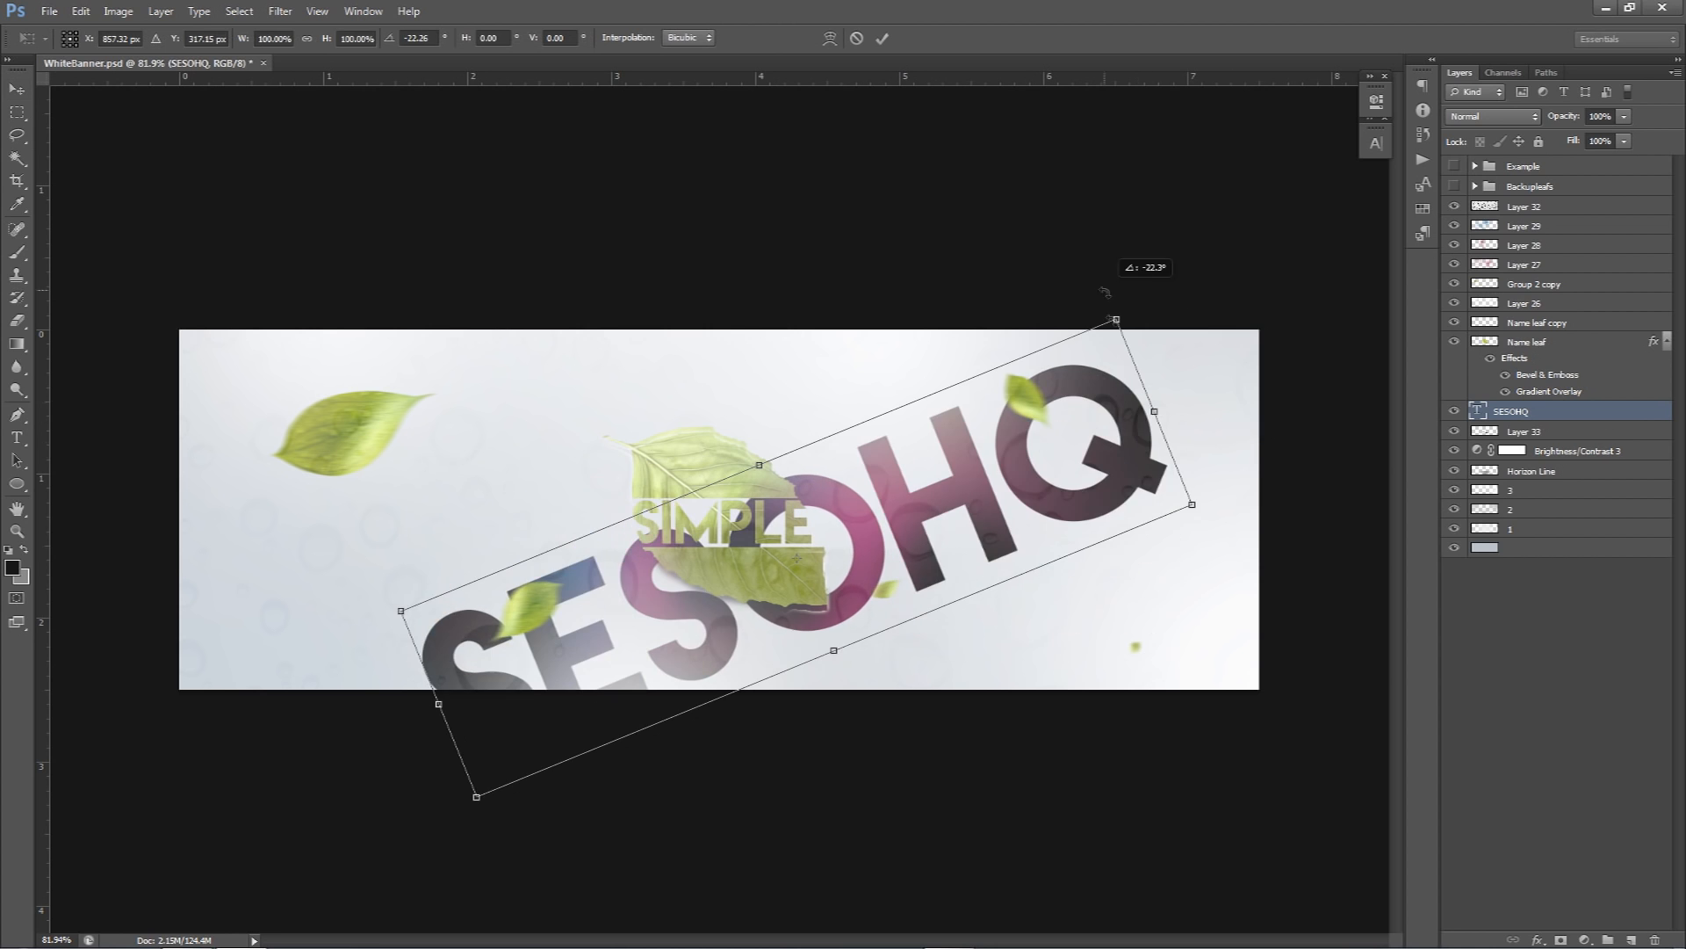
pyautogui.moveTo(1192, 504); pyautogui.dragTo(1358, 556)
pyautogui.moveTo(859, 316); pyautogui.dragTo(1010, 326)
pyautogui.moveTo(1030, 550)
pyautogui.mouseDown()
pyautogui.moveTo(962, 492)
pyautogui.moveTo(1007, 554)
pyautogui.mouseUp()
pyautogui.press('Return')
# - Lower the SESOHQ text layer's opacity to 5%
pyautogui.click(1624, 116)
pyautogui.click(1548, 137)
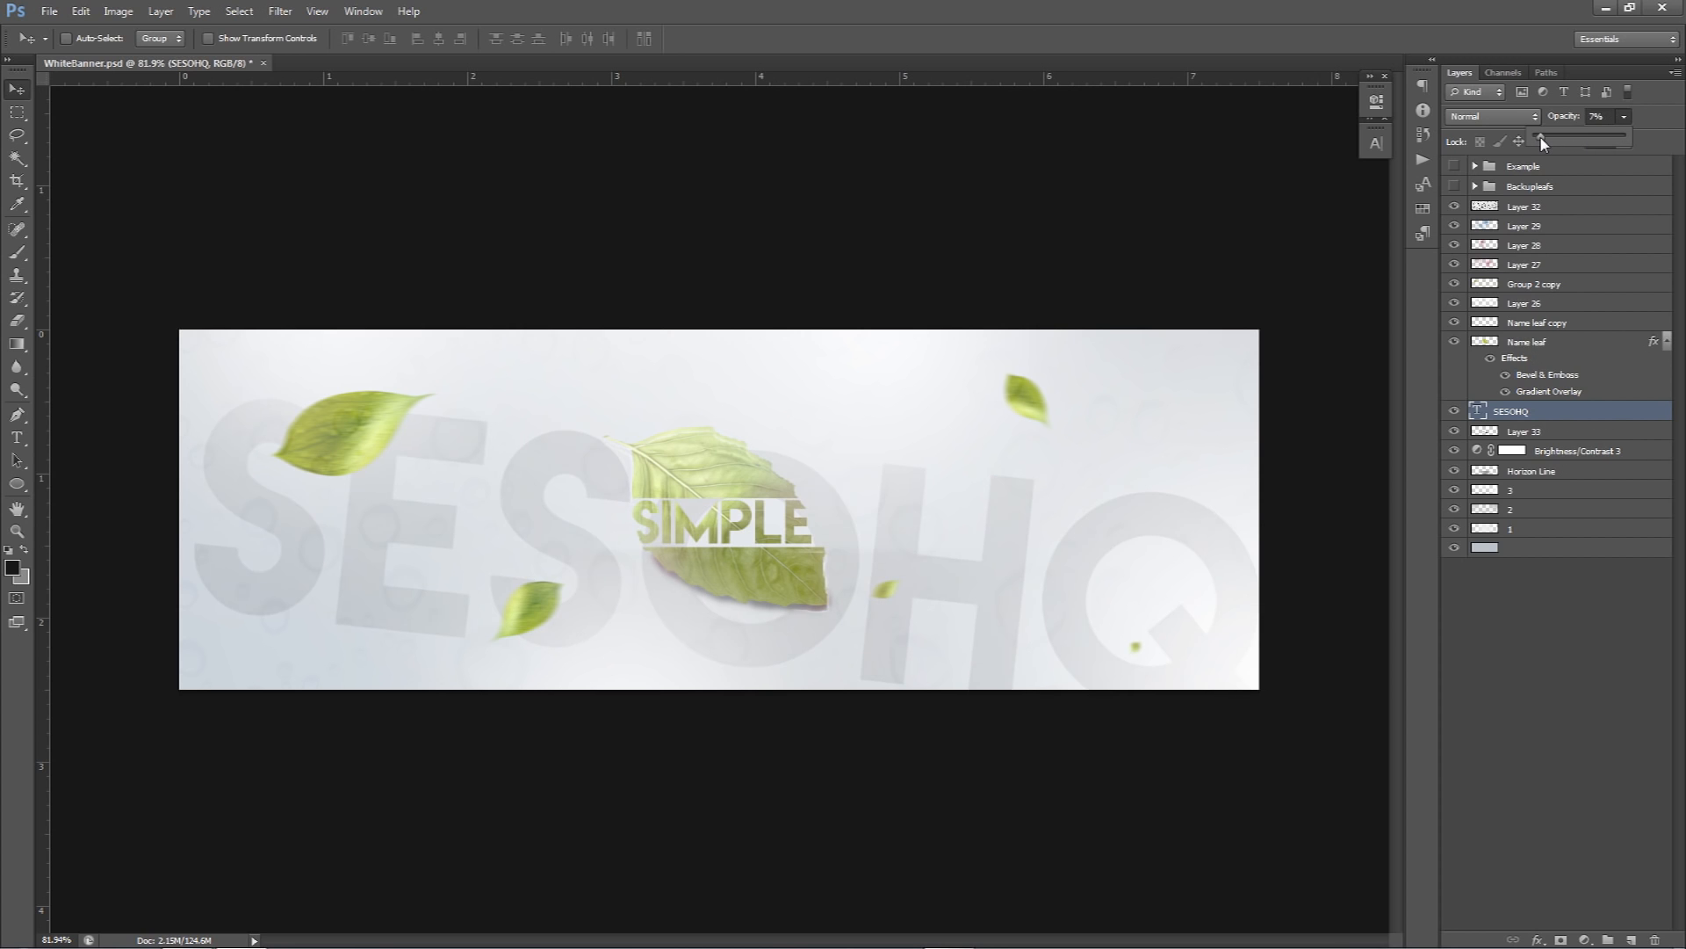
pyautogui.click(979, 535)
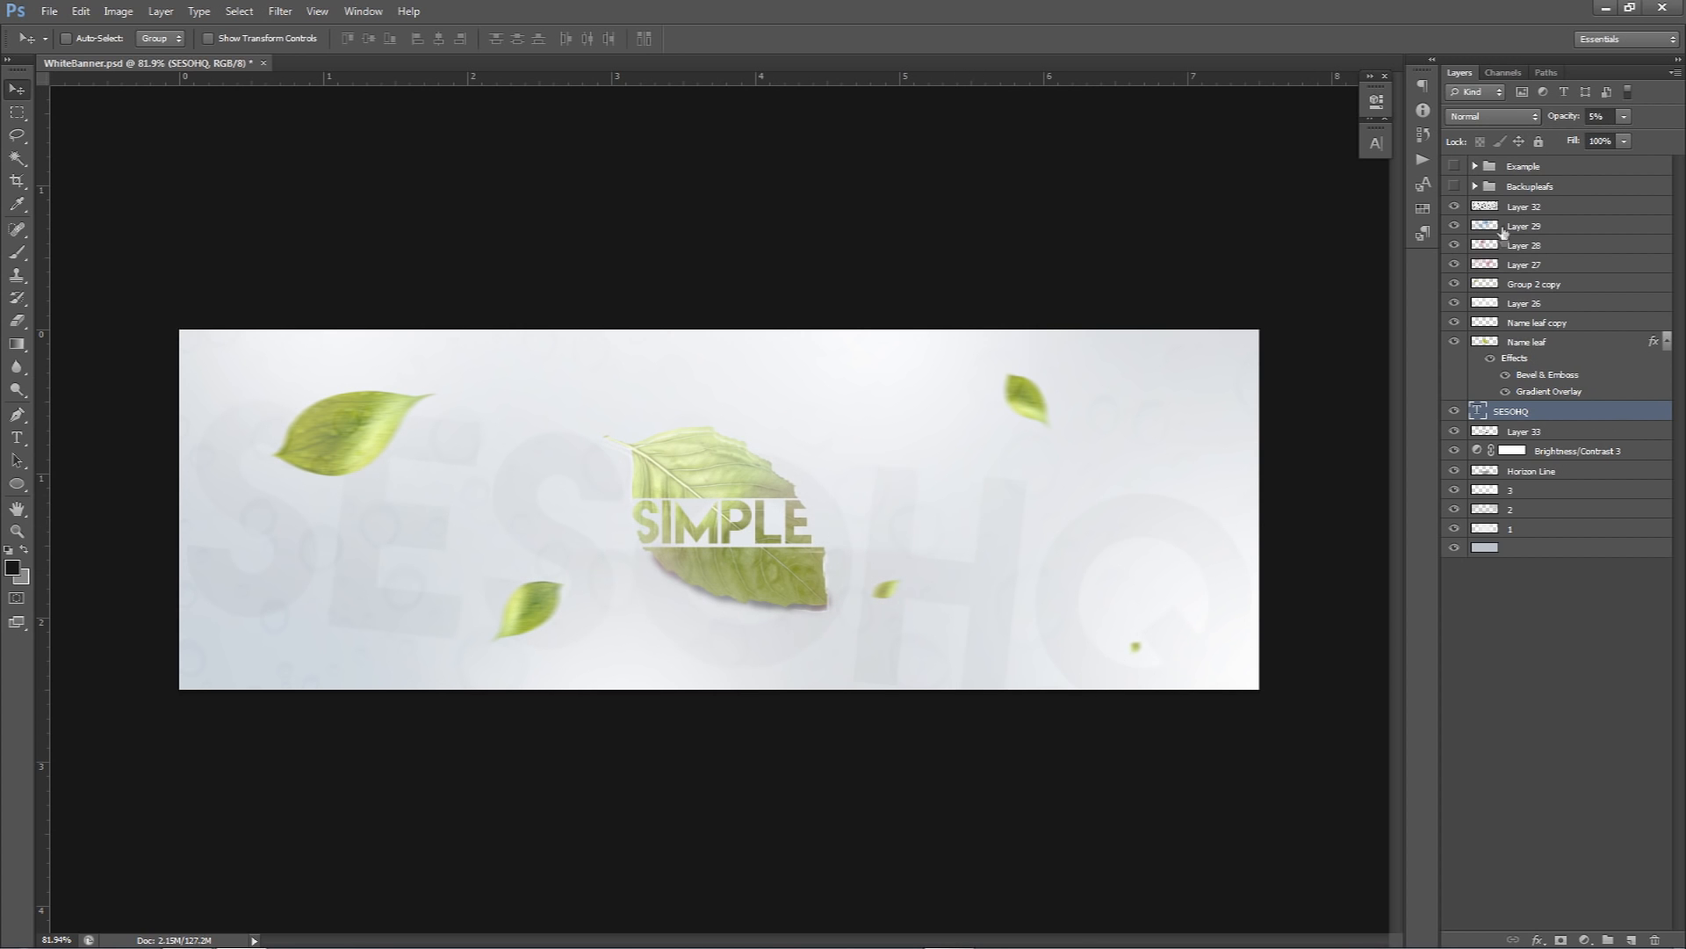
# - Set the opacity of the droplet texture on Layer 32 to 14%
pyautogui.click(1502, 208)
pyautogui.click(1601, 117)
pyautogui.scroll(1, 1601, 119)
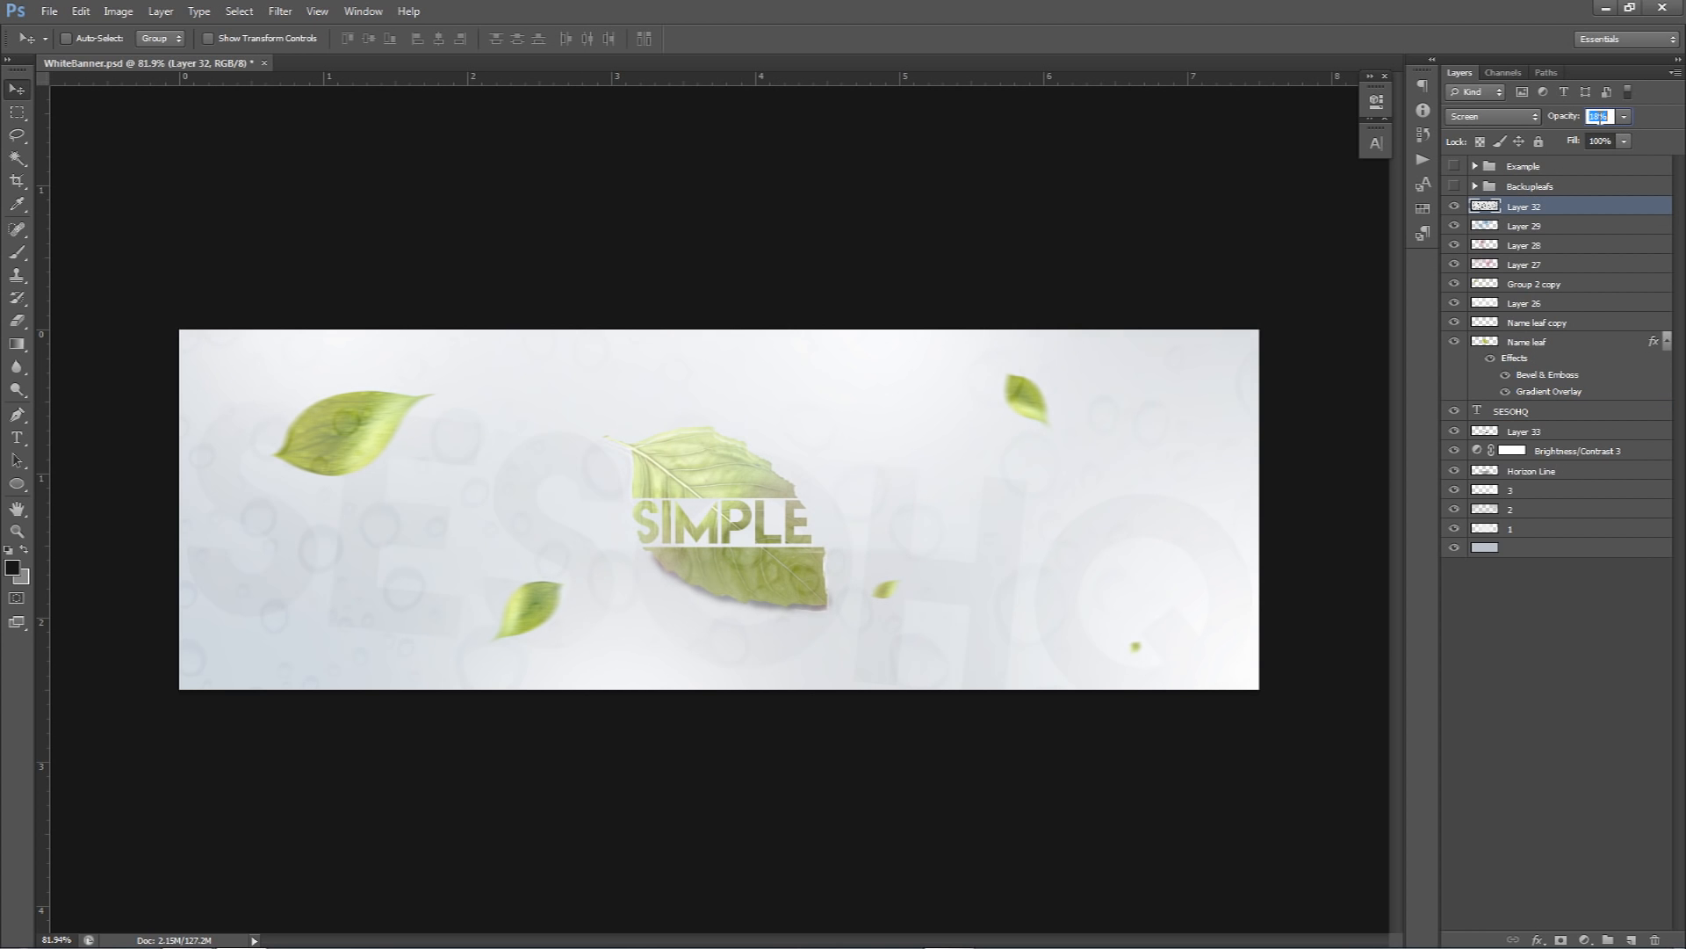
pyautogui.scroll(2, 1600, 119)
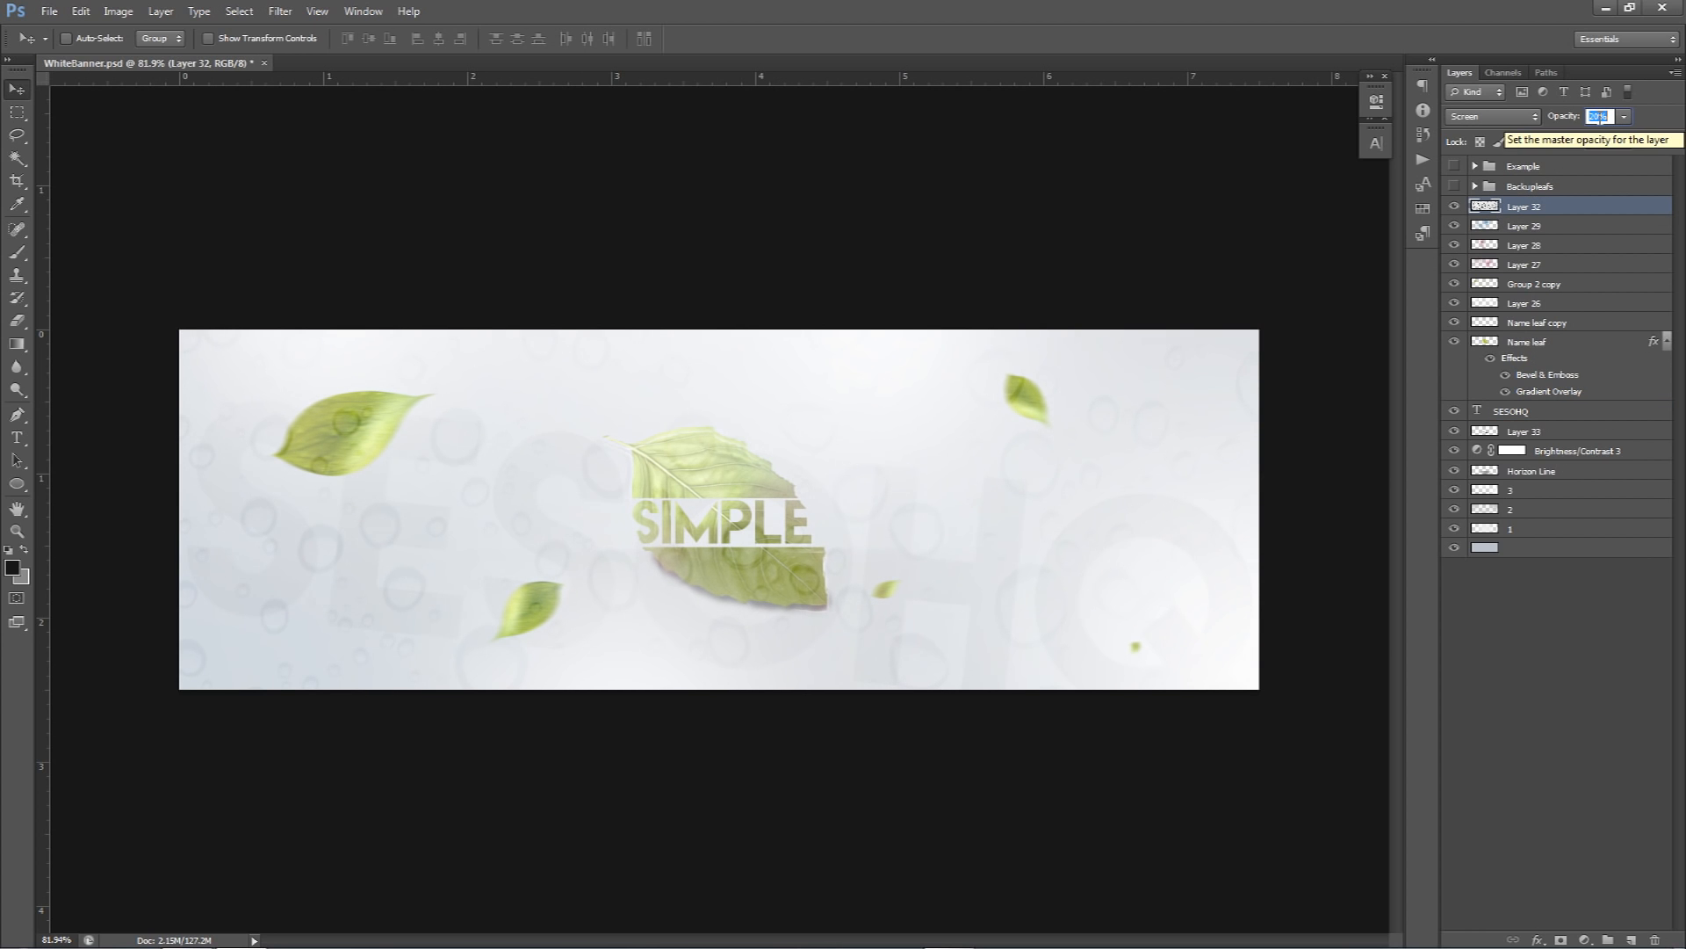
pyautogui.scroll(-1, 1590, 119)
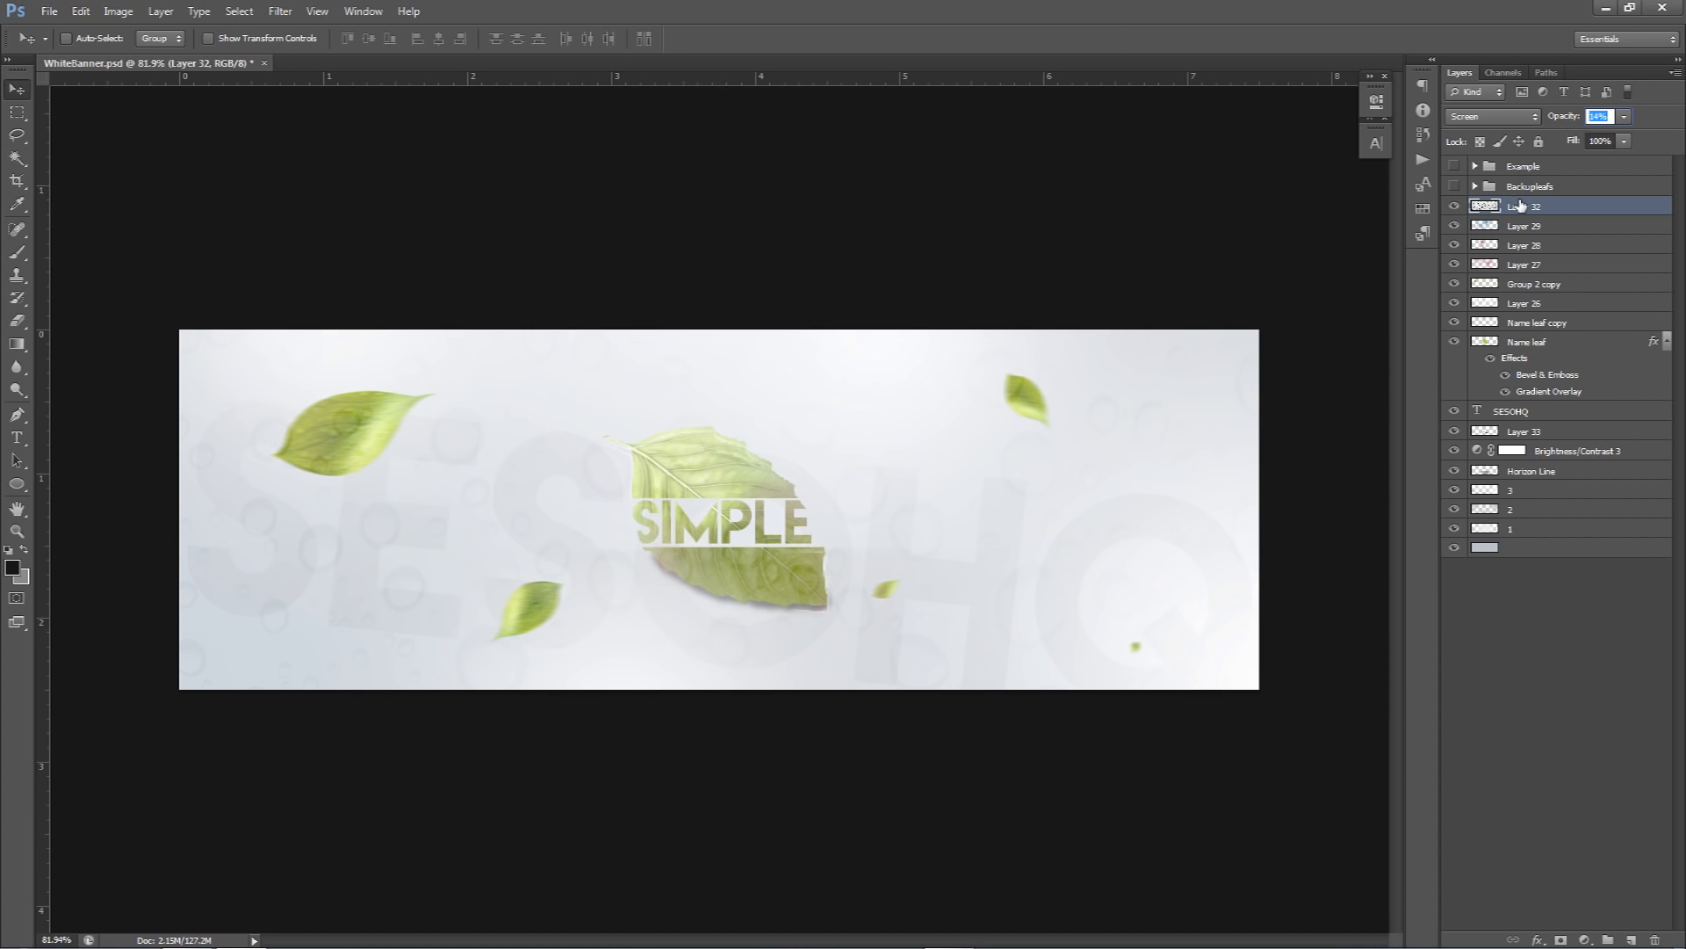
# - Add a Brightness/Contrast adjustment layer above Layer 32 with brightness 15 and contrast -15
pyautogui.click(1585, 939)
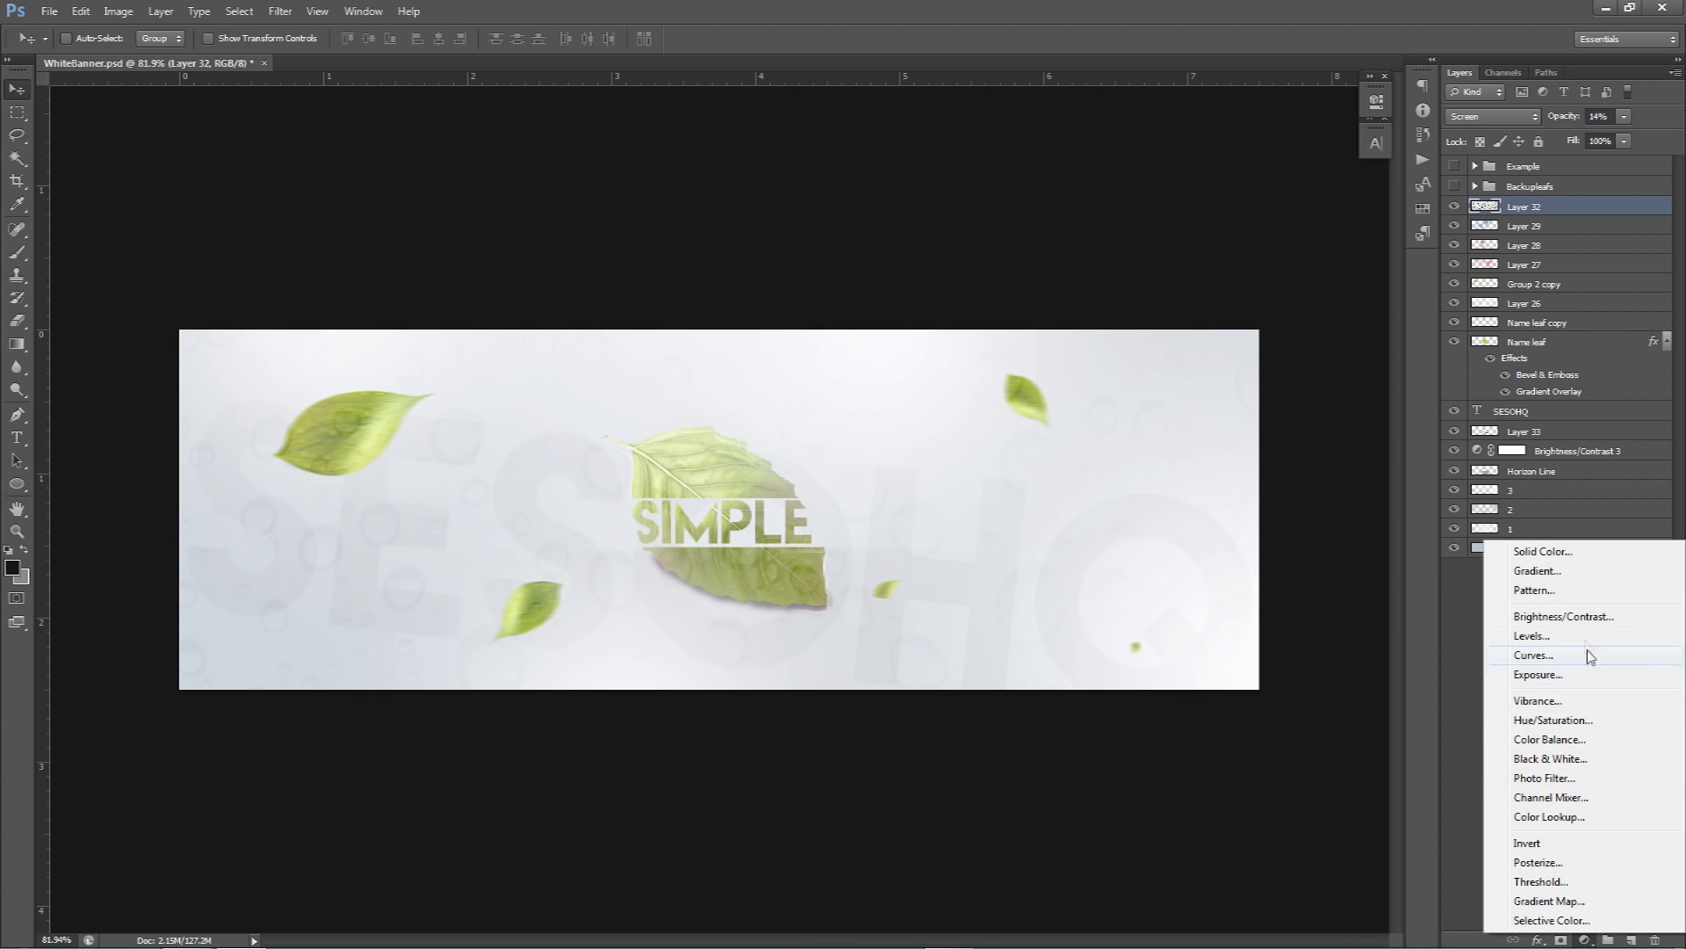
pyautogui.click(1572, 620)
pyautogui.click(1324, 168)
pyautogui.moveTo(1242, 184); pyautogui.dragTo(1233, 188)
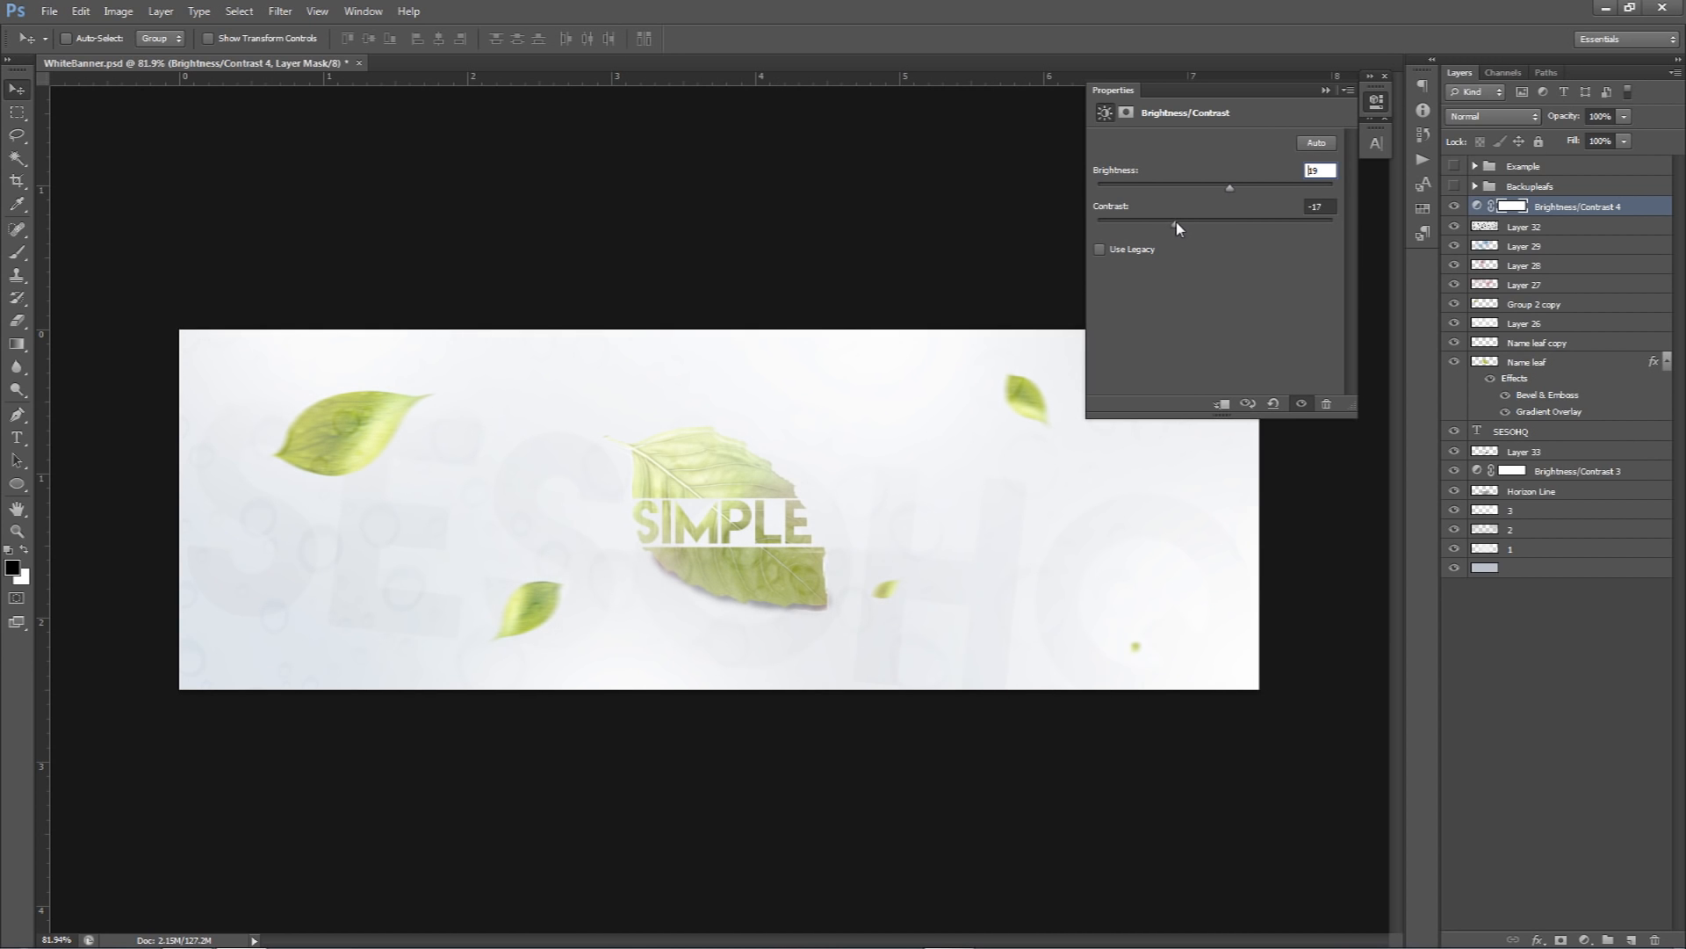
pyautogui.click(1321, 204)
pyautogui.click(1324, 171)
pyautogui.write('15')
# - Compare the banner with and without the Brightness/Contrast 4 adjustment and lower that layer's opacity to 30%
pyautogui.click(1454, 207)
pyautogui.click(1455, 207)
pyautogui.click(1455, 207)
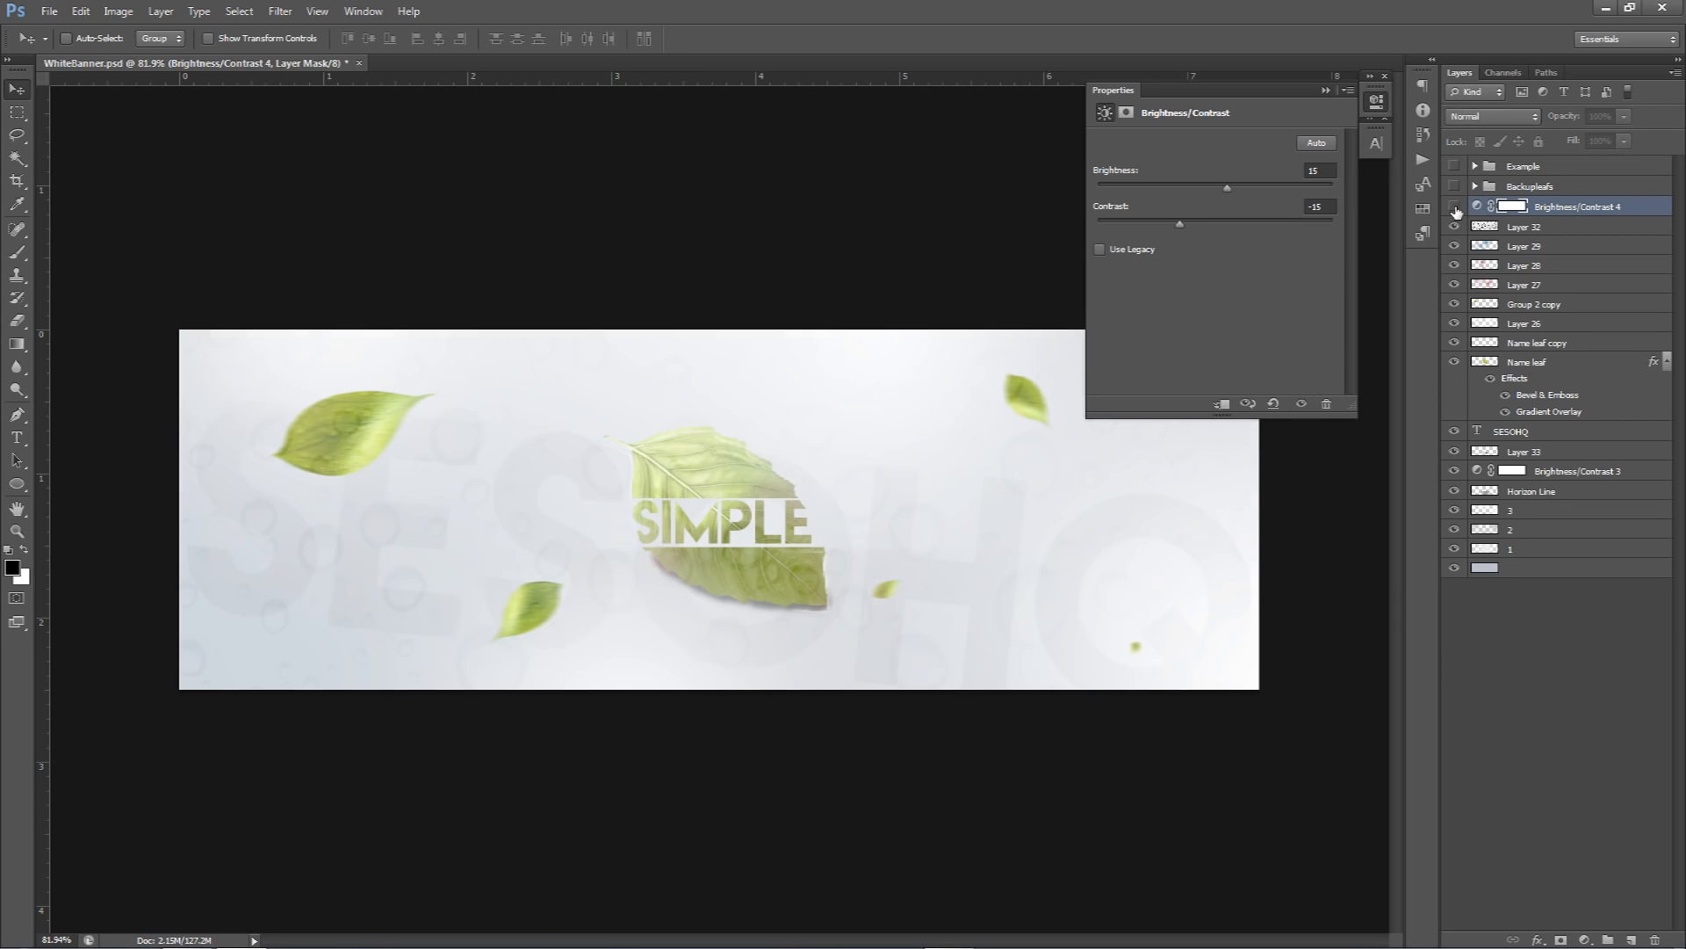
pyautogui.click(1455, 207)
pyautogui.click(1455, 208)
pyautogui.click(1455, 207)
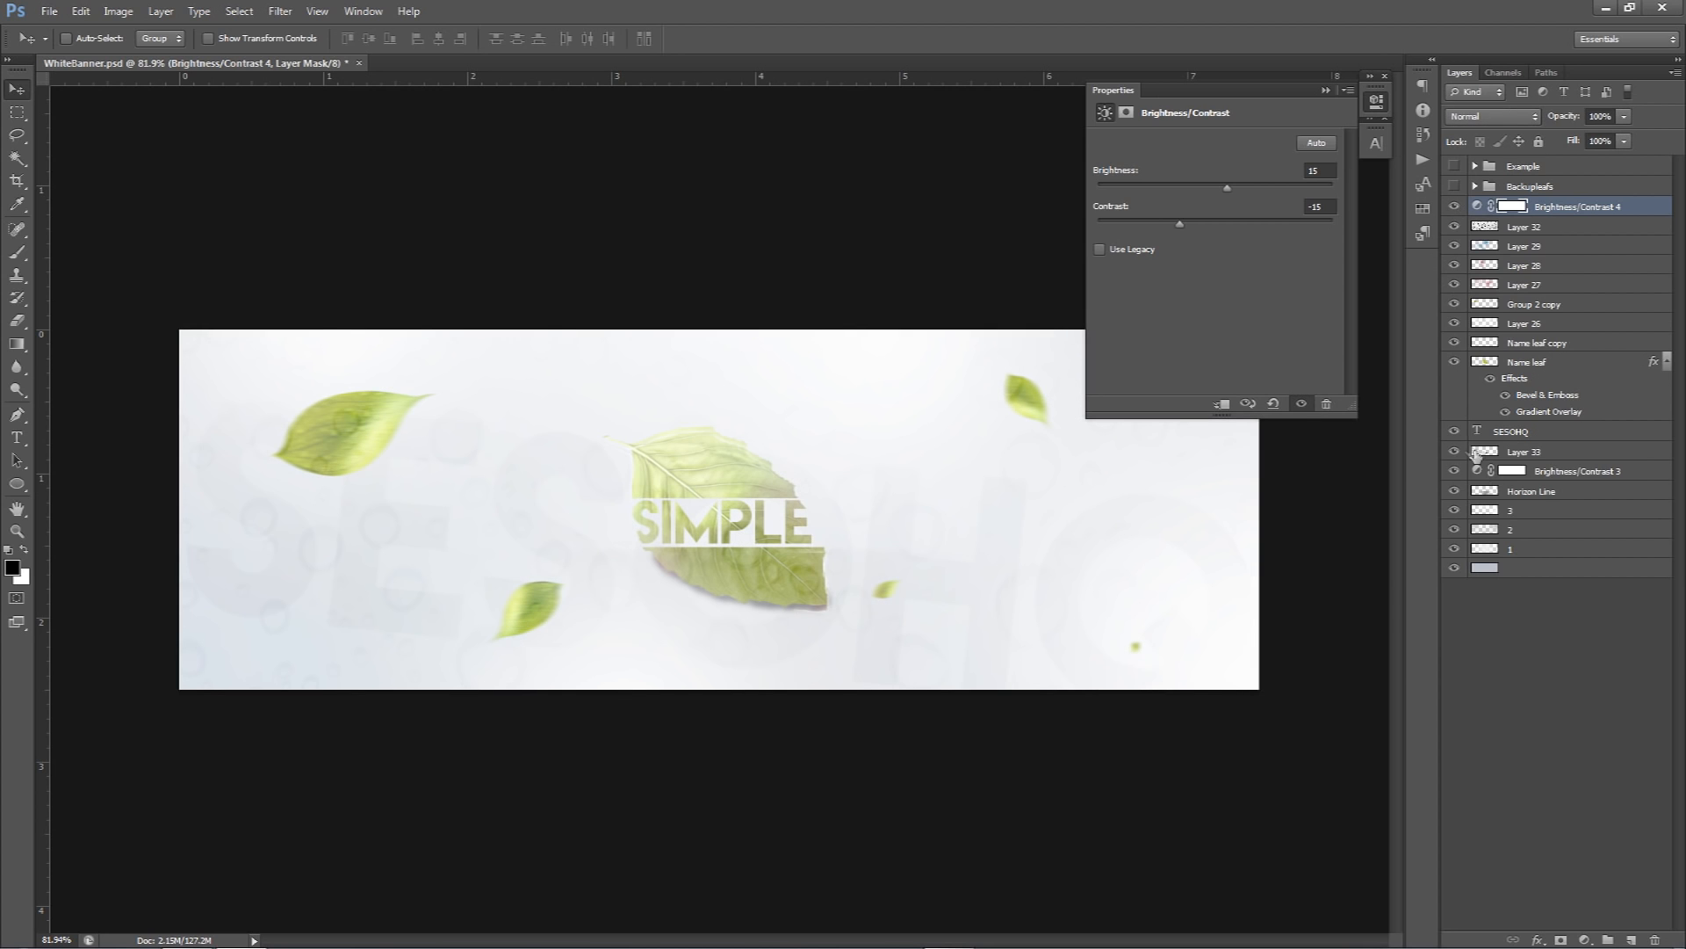
pyautogui.click(1377, 102)
pyautogui.moveTo(1624, 116); pyautogui.dragTo(1561, 139)
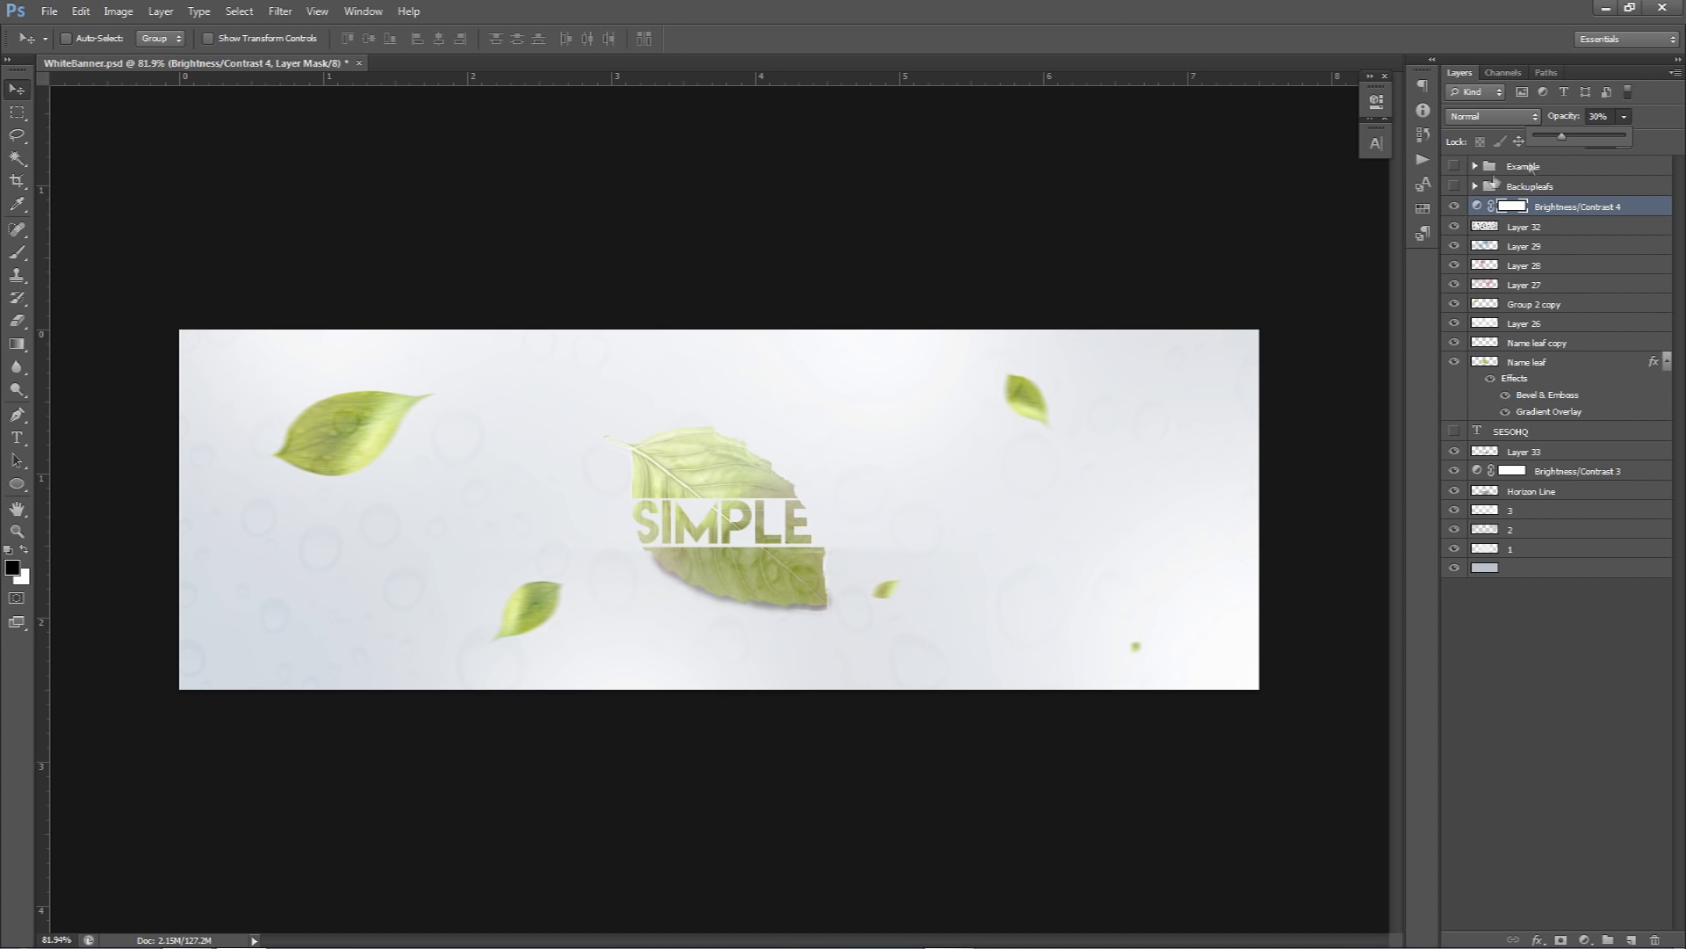
# - Hide the working layers to view the Example group, then restore them with Example and Backupleafs hidden
pyautogui.click(1452, 207)
pyautogui.moveTo(1454, 206); pyautogui.dragTo(1454, 551)
pyautogui.click(1455, 166)
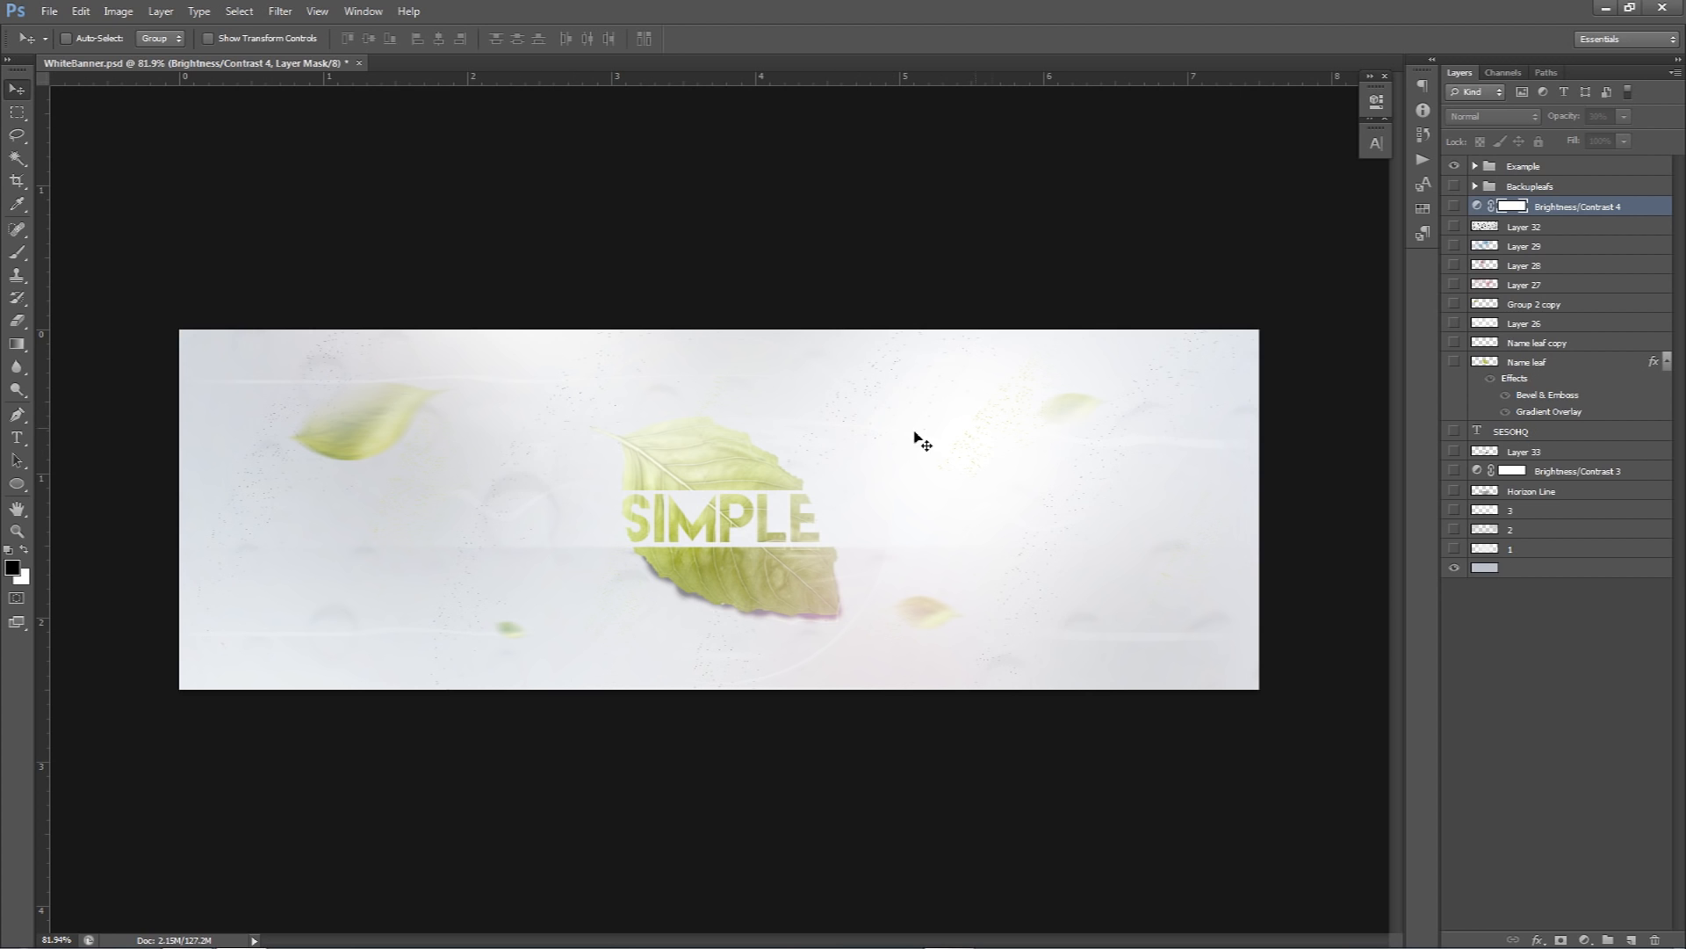
pyautogui.click(1455, 166)
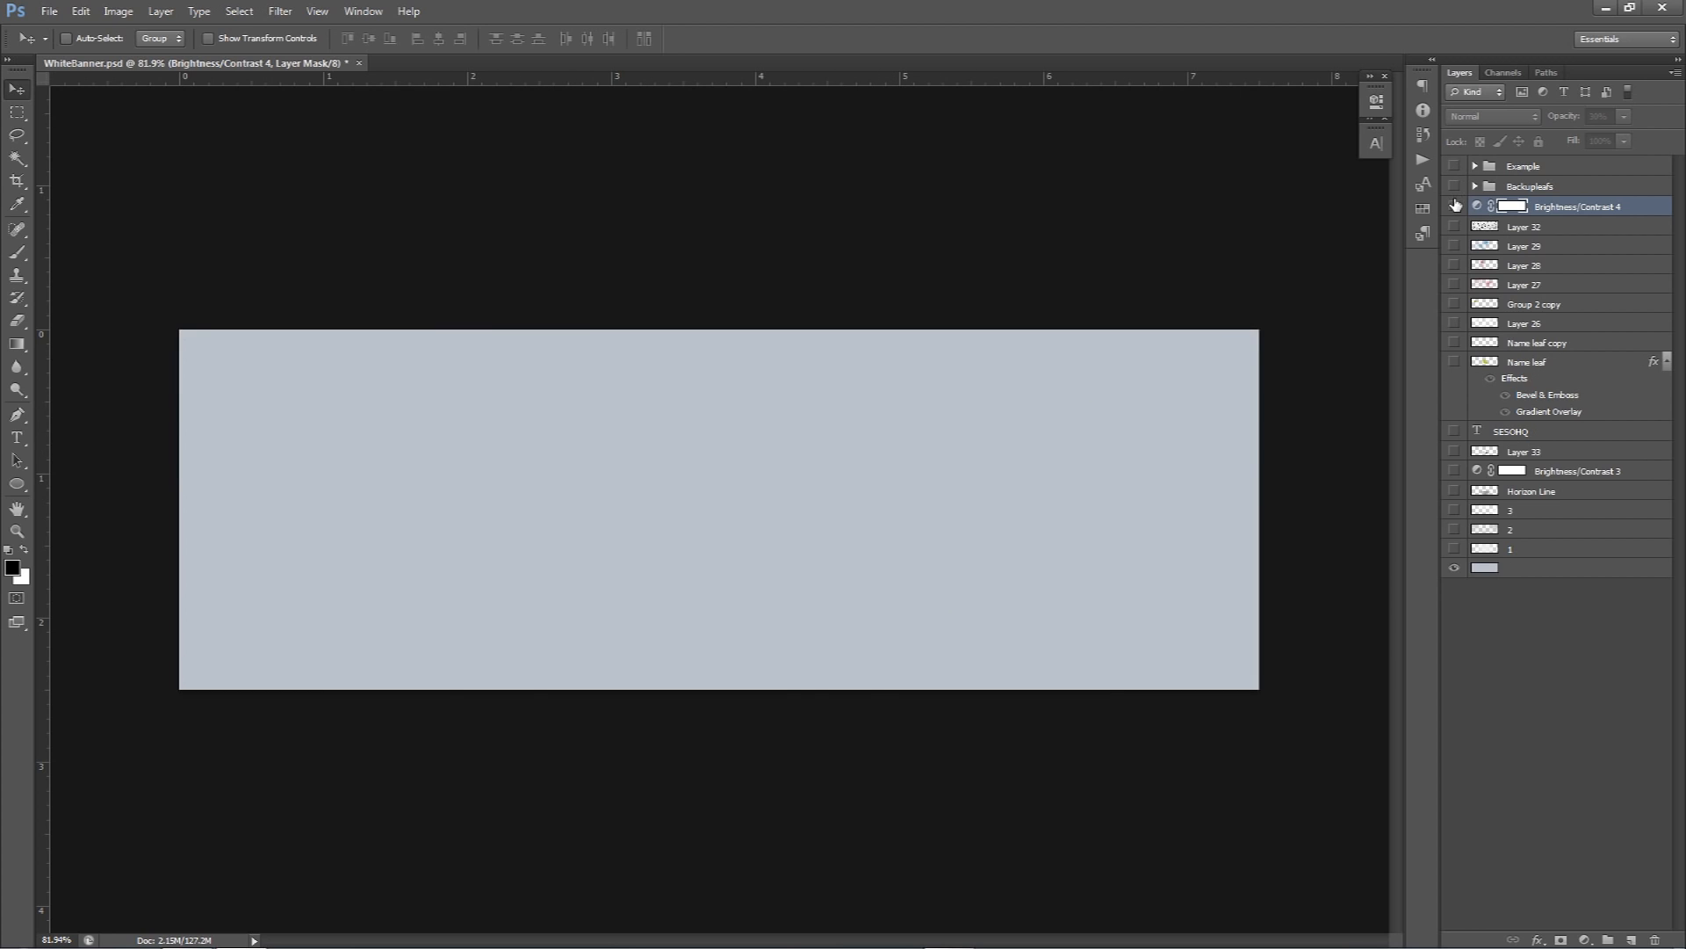
pyautogui.moveTo(1456, 203); pyautogui.dragTo(1455, 252)
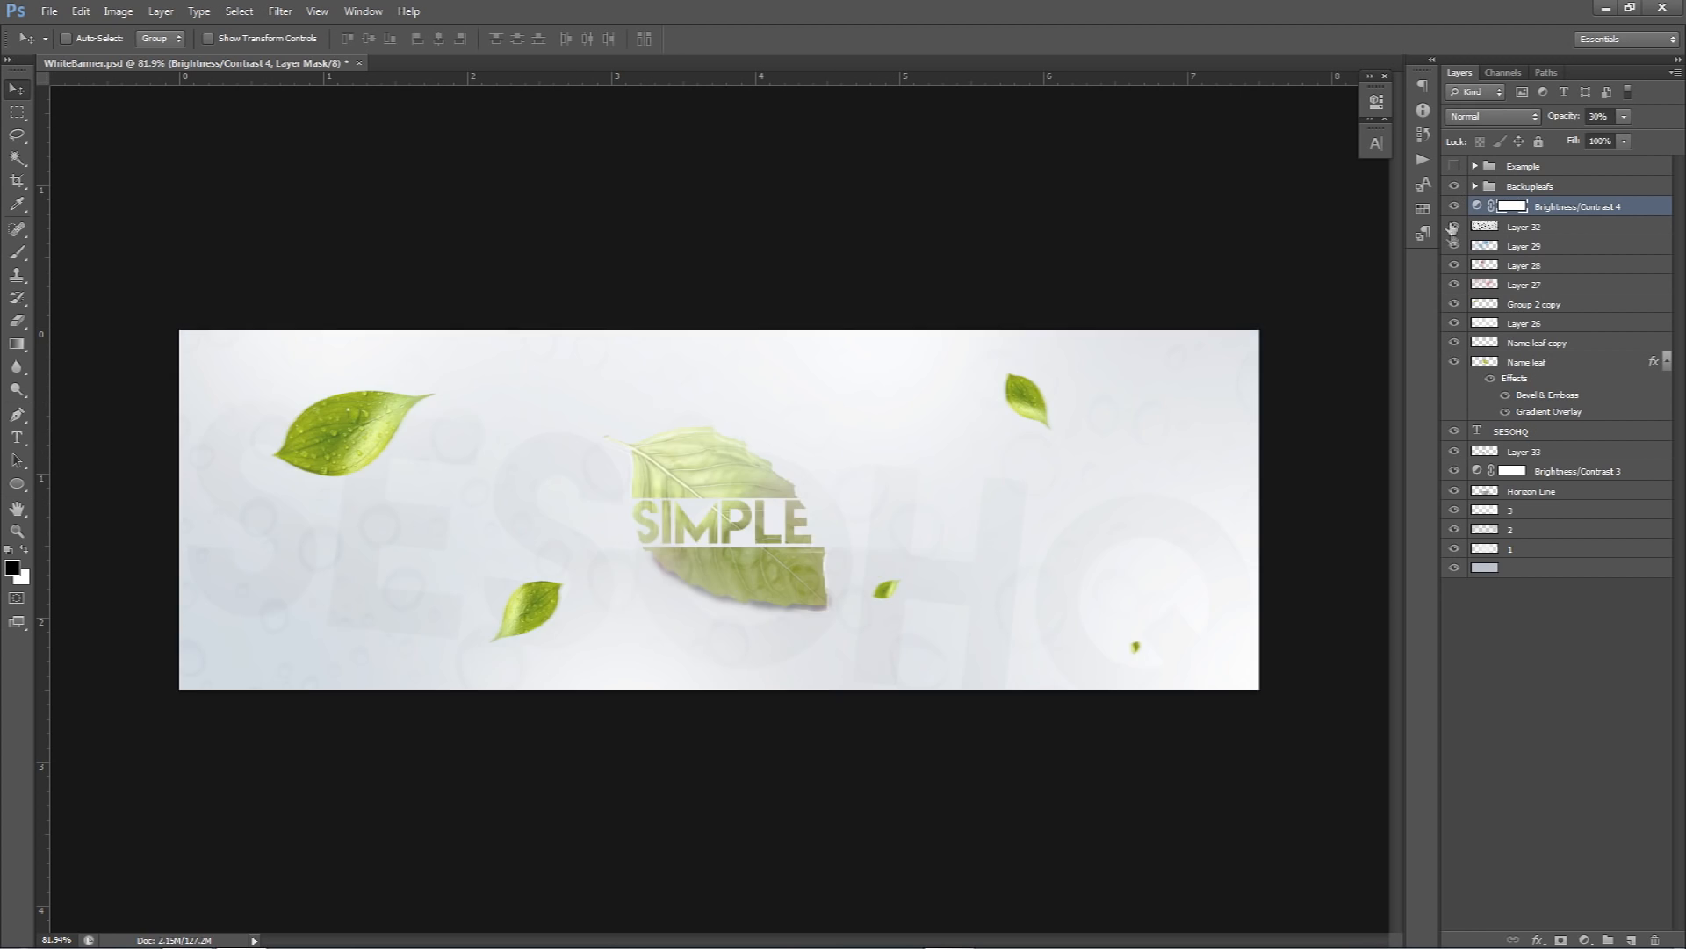
pyautogui.click(1456, 188)
pyautogui.click(1456, 188)
pyautogui.click(1456, 188)
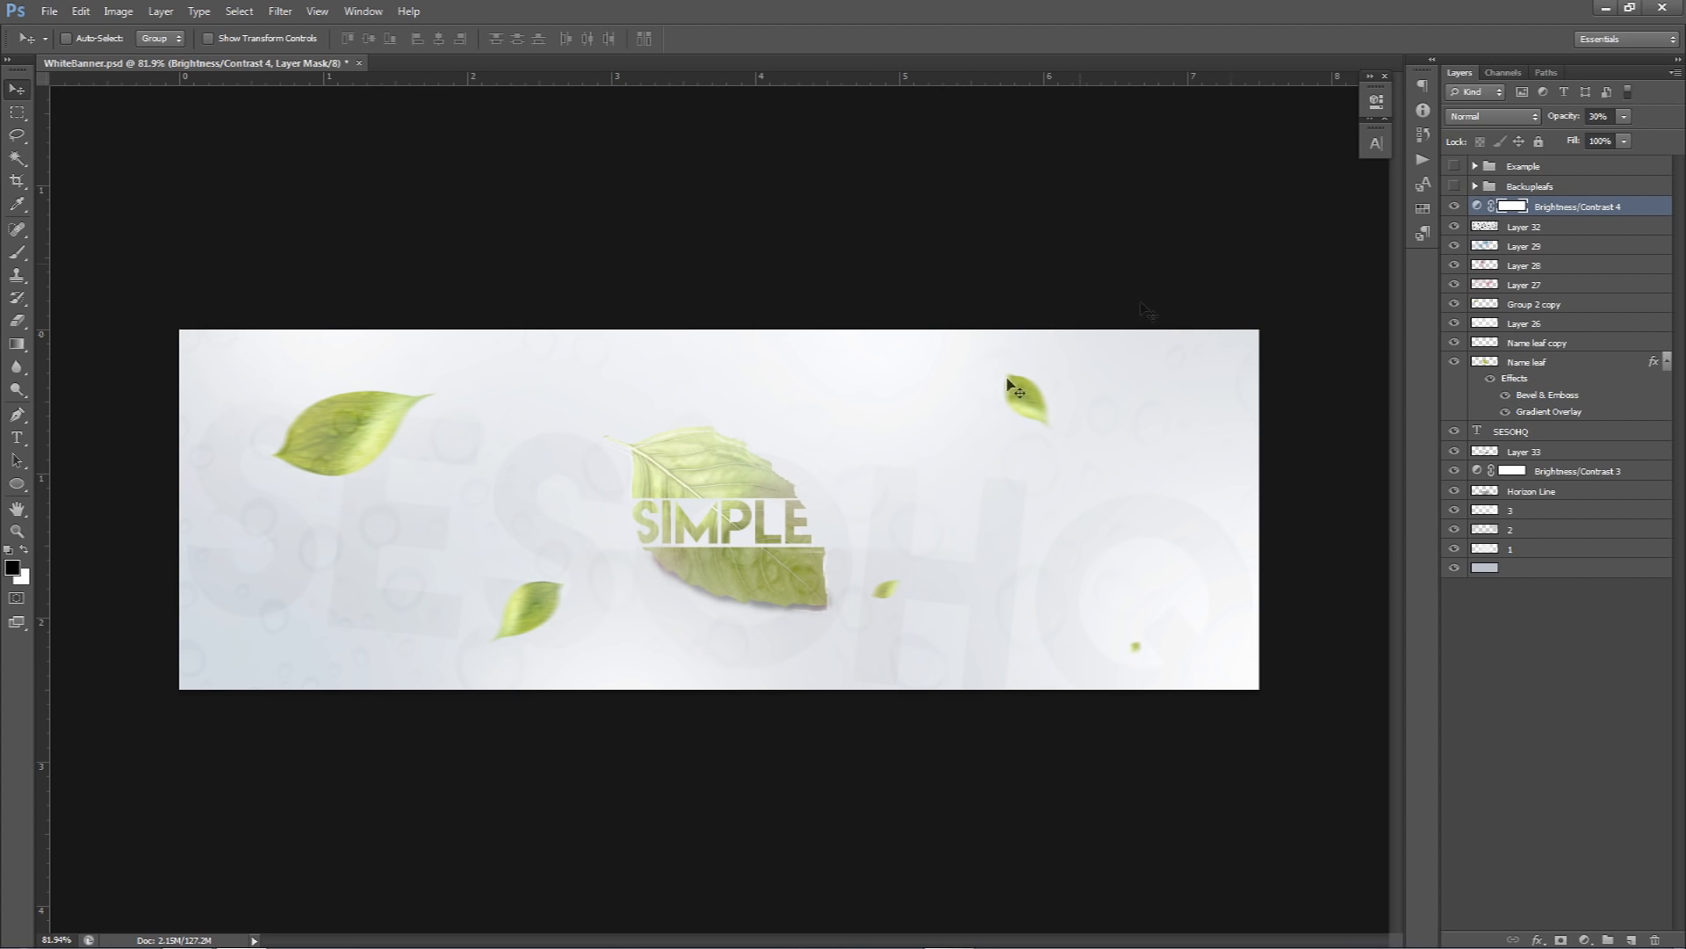
# - On a new top layer, make a large circular selection and shade its inner left edge with a soft black brush
pyautogui.click(1631, 938)
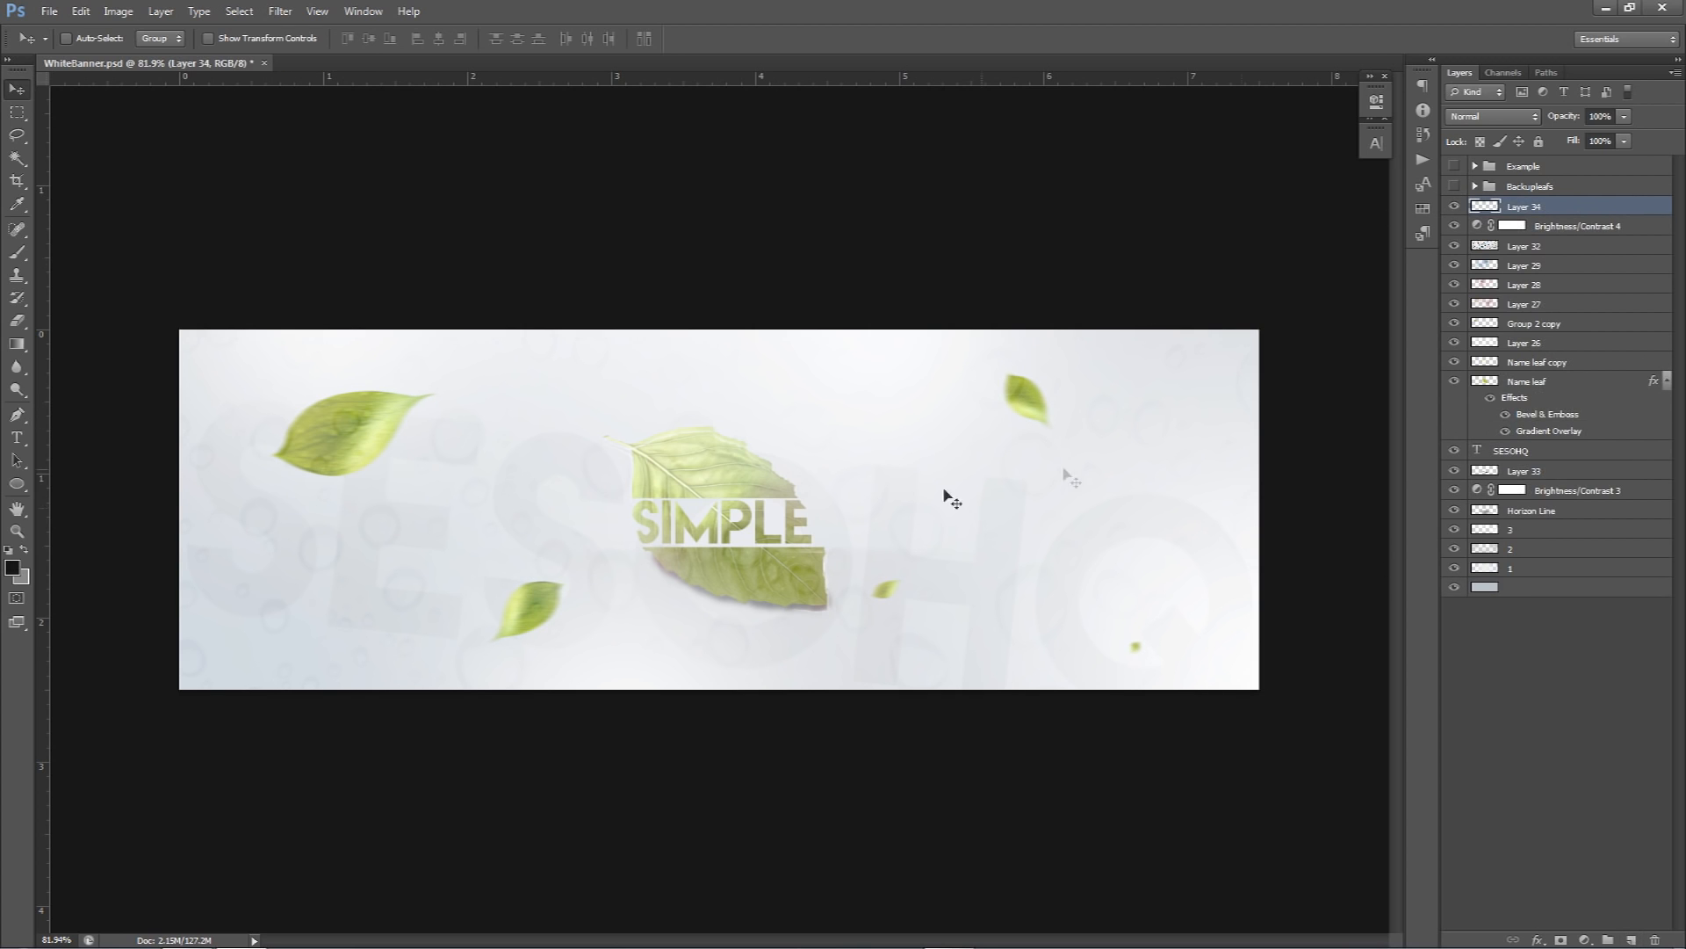
pyautogui.moveTo(17, 113); pyautogui.dragTo(135, 124)
pyautogui.moveTo(138, 235); pyautogui.dragTo(764, 836)
pyautogui.moveTo(418, 552); pyautogui.dragTo(481, 553)
pyautogui.press('b')
pyautogui.moveTo(489, 448); pyautogui.dragTo(557, 449)
pyautogui.moveTo(265, 291)
pyautogui.mouseDown()
pyautogui.moveTo(174, 437)
pyautogui.moveTo(154, 581)
pyautogui.moveTo(182, 715)
pyautogui.moveTo(329, 679)
pyautogui.mouseUp()
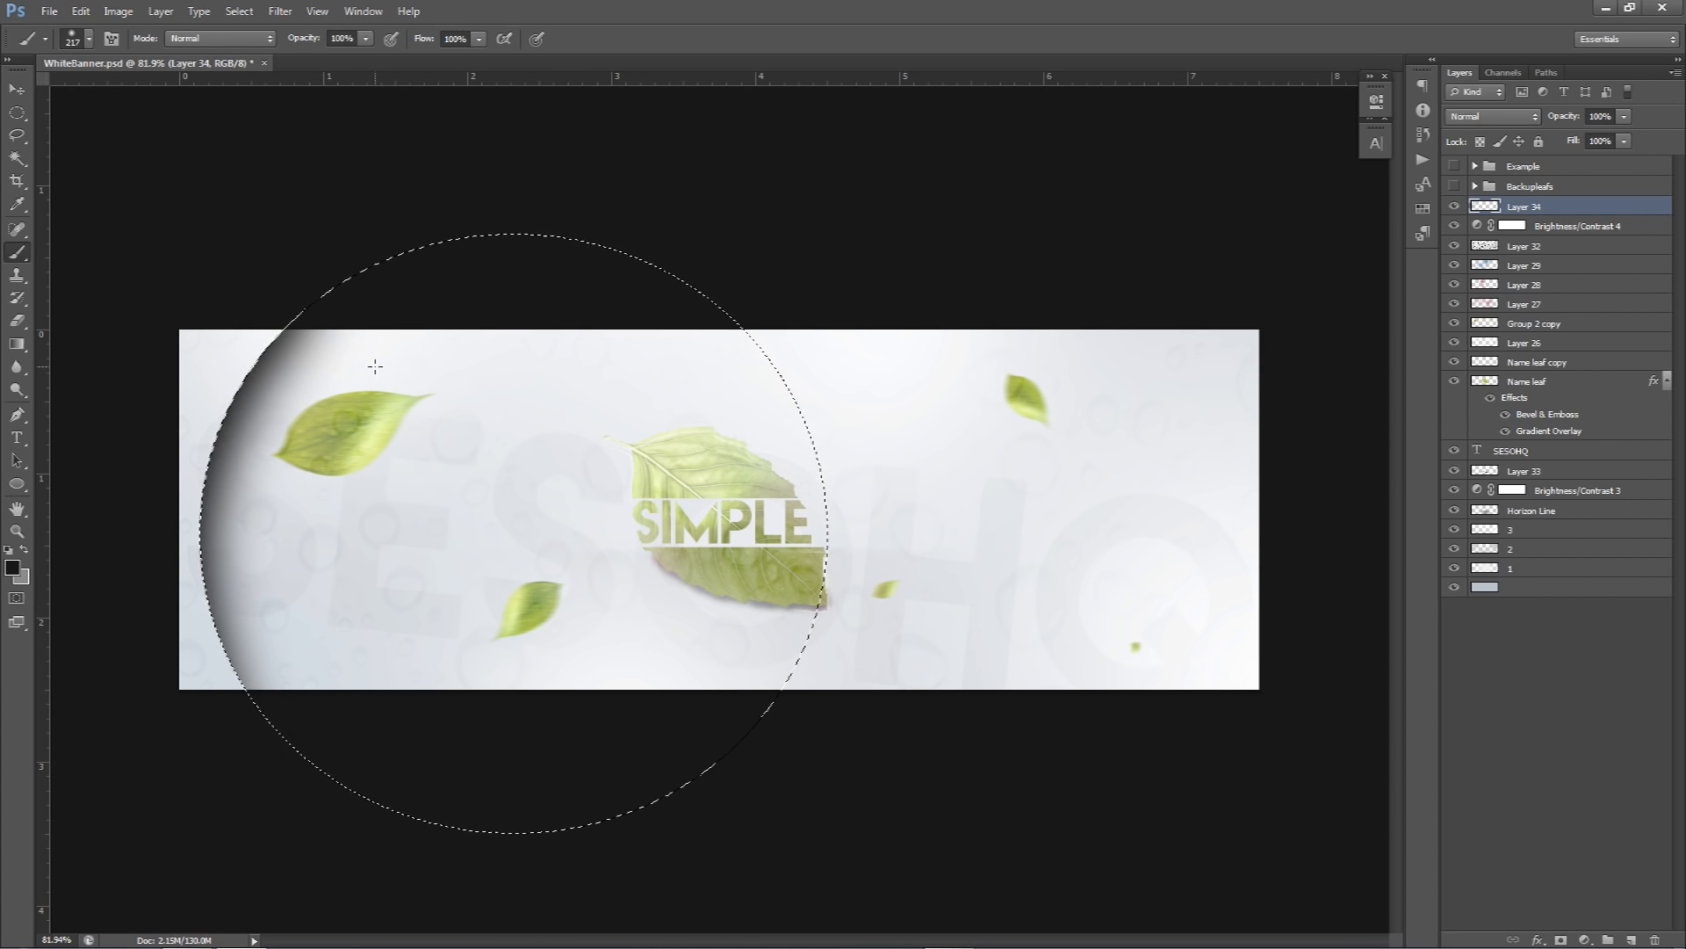
# - Move the circular selection rightward twice and shade its inner left edge in soft black at each position
pyautogui.click(17, 113)
pyautogui.moveTo(473, 399); pyautogui.dragTo(749, 412)
pyautogui.press('b')
pyautogui.moveTo(477, 373)
pyautogui.mouseDown()
pyautogui.moveTo(443, 471)
pyautogui.moveTo(433, 721)
pyautogui.moveTo(448, 751)
pyautogui.moveTo(477, 730)
pyautogui.mouseUp()
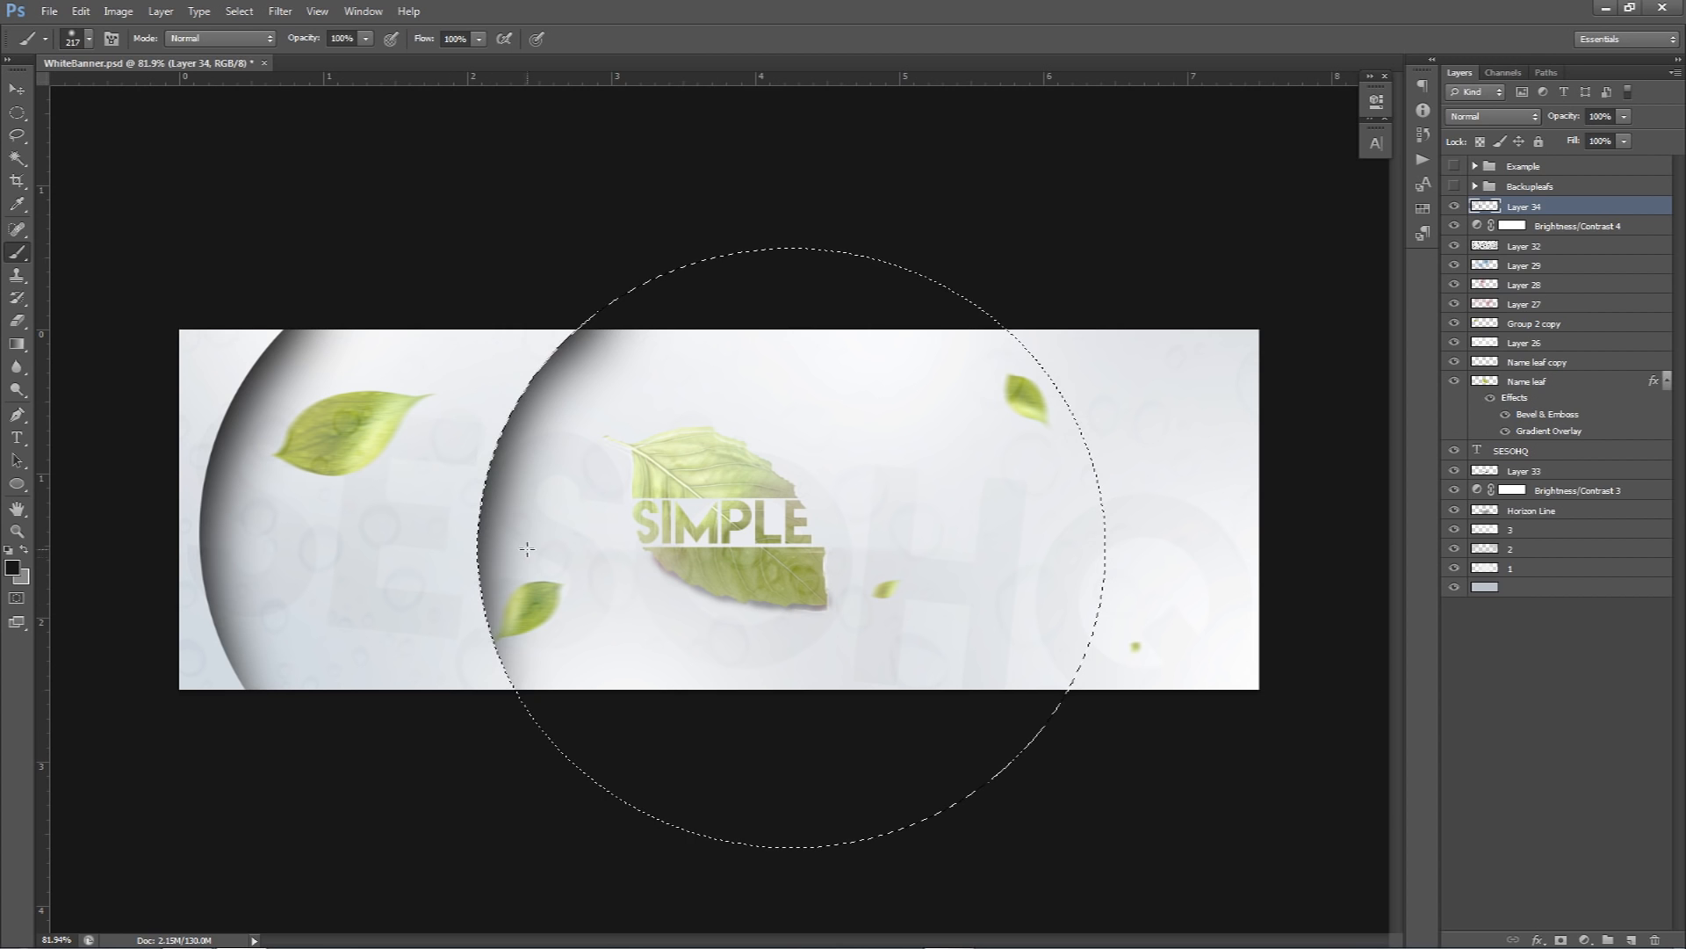
pyautogui.press('m')
pyautogui.moveTo(647, 523); pyautogui.dragTo(922, 539)
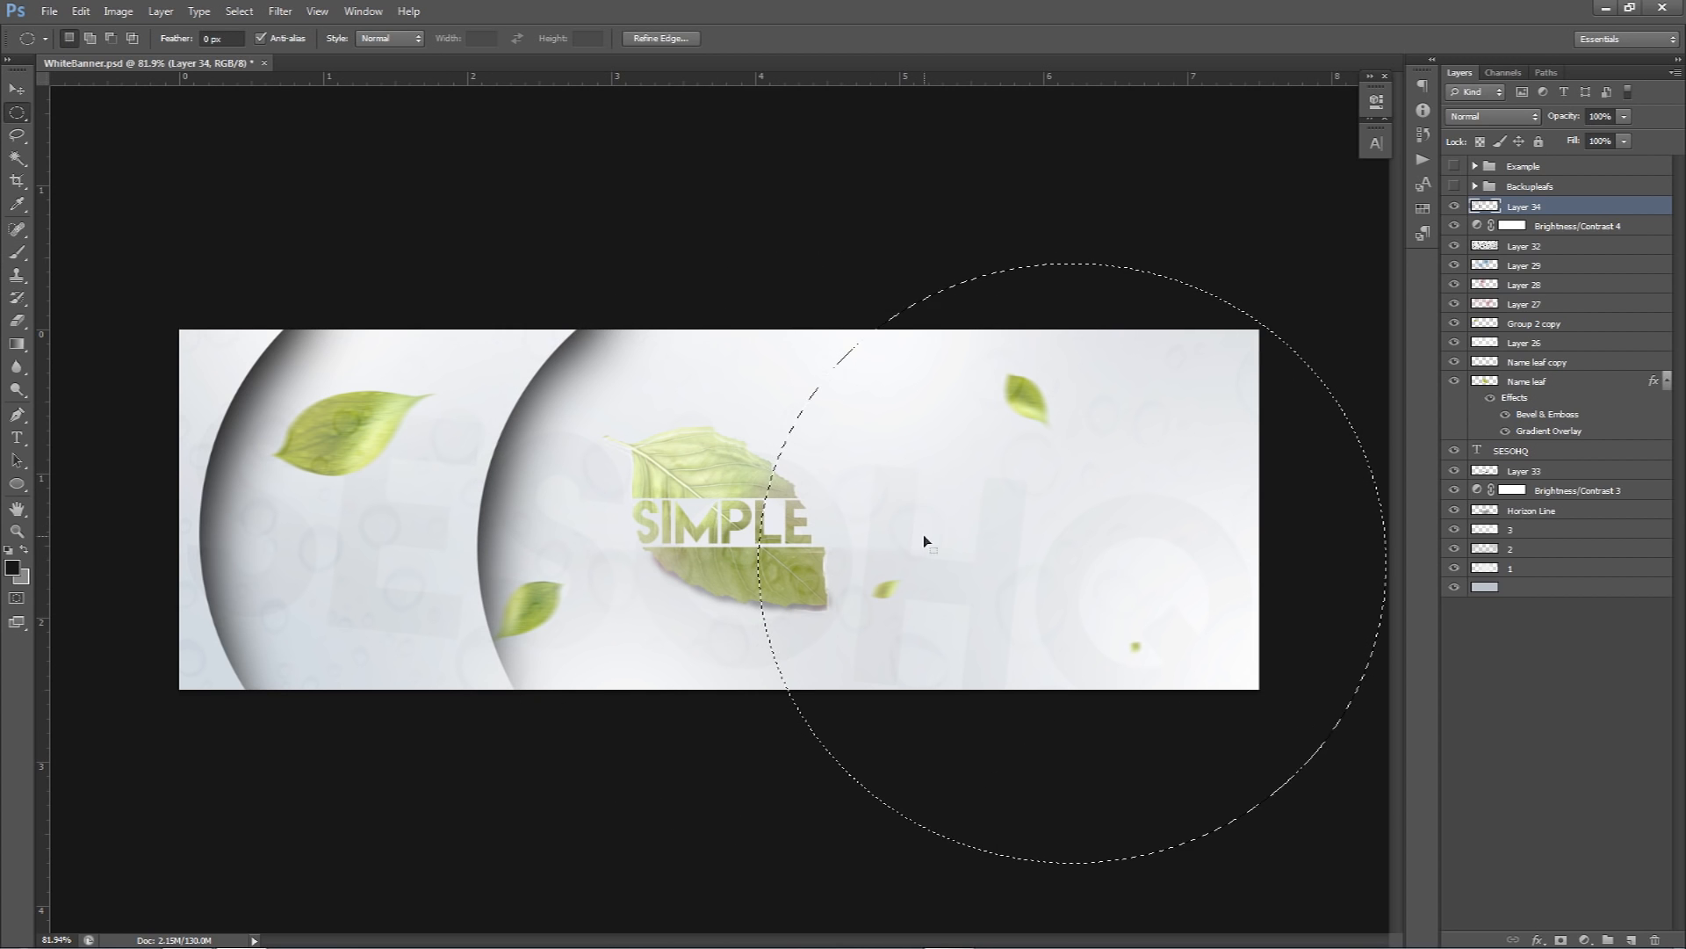
pyautogui.press('b')
pyautogui.moveTo(768, 325); pyautogui.dragTo(761, 527)
pyautogui.moveTo(799, 713)
pyautogui.mouseDown()
pyautogui.moveTo(761, 492)
pyautogui.moveTo(870, 368)
pyautogui.mouseUp()
# - Add a fourth shaded arc near the banner's right end, redoing the overly dark stroke more lightly, and deselect
pyautogui.press('m')
pyautogui.moveTo(915, 541); pyautogui.dragTo(1182, 544)
pyautogui.press('b')
pyautogui.moveTo(1126, 290)
pyautogui.mouseDown()
pyautogui.moveTo(1012, 468)
pyautogui.moveTo(1010, 809)
pyautogui.mouseUp()
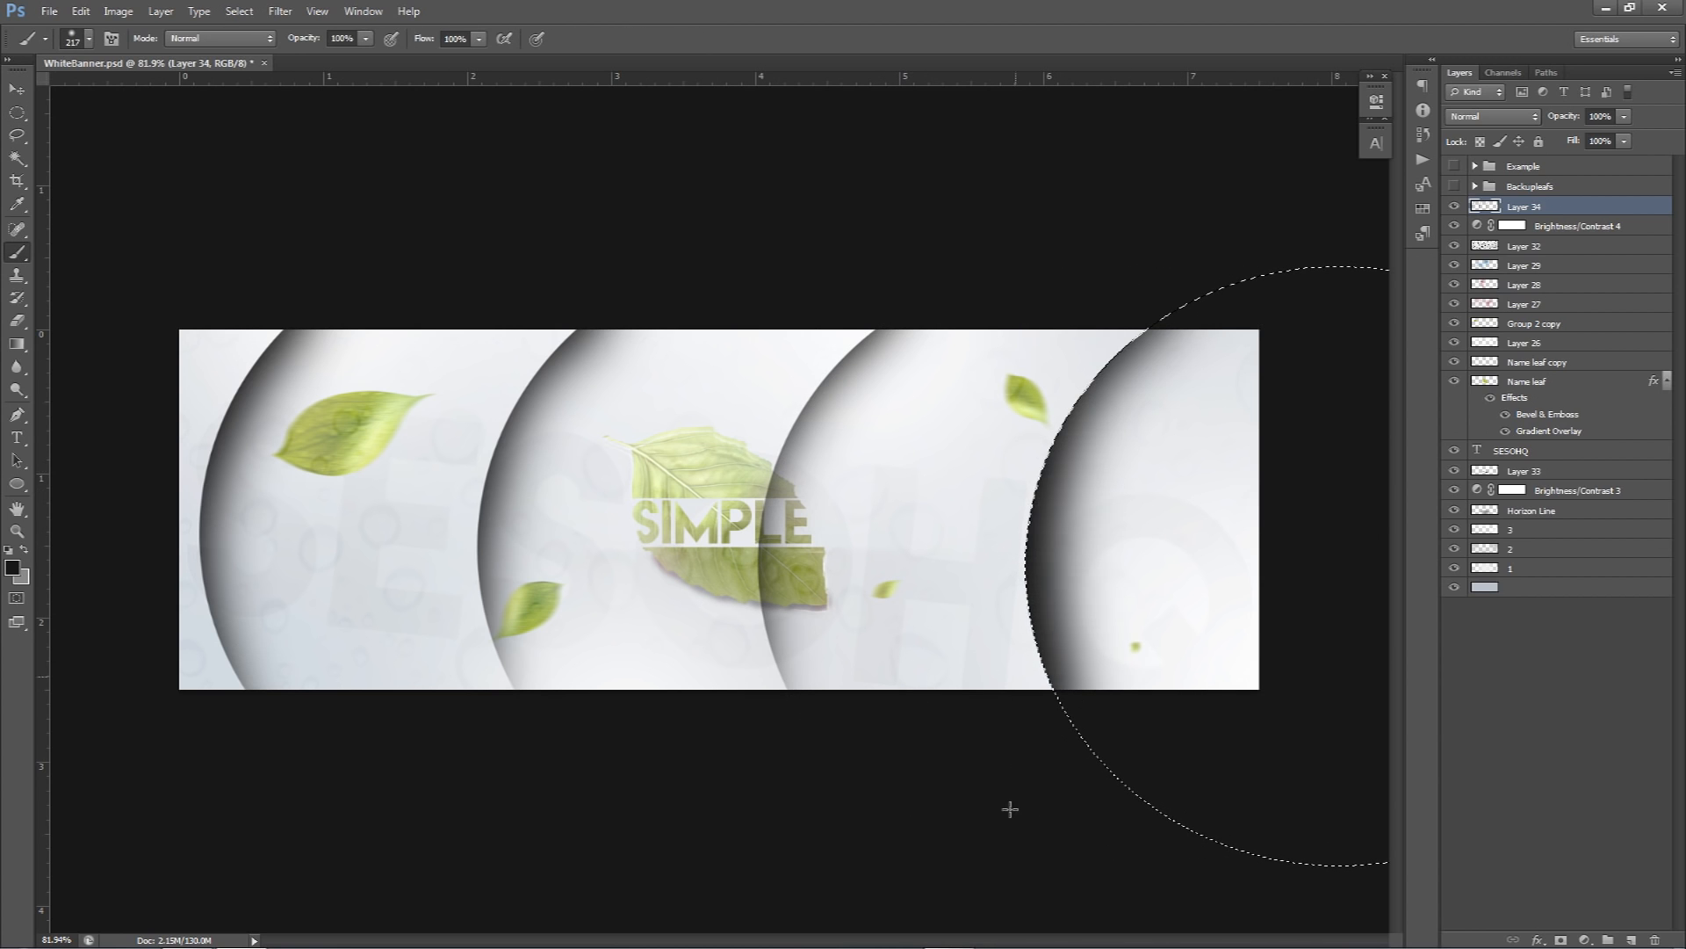
pyautogui.hotkey('ctrl', 'z')
pyautogui.moveTo(1091, 294)
pyautogui.mouseDown()
pyautogui.moveTo(991, 370)
pyautogui.moveTo(932, 534)
pyautogui.moveTo(975, 720)
pyautogui.moveTo(1005, 345)
pyautogui.mouseUp()
pyautogui.hotkey('ctrl', 'd')
pyautogui.press('v')
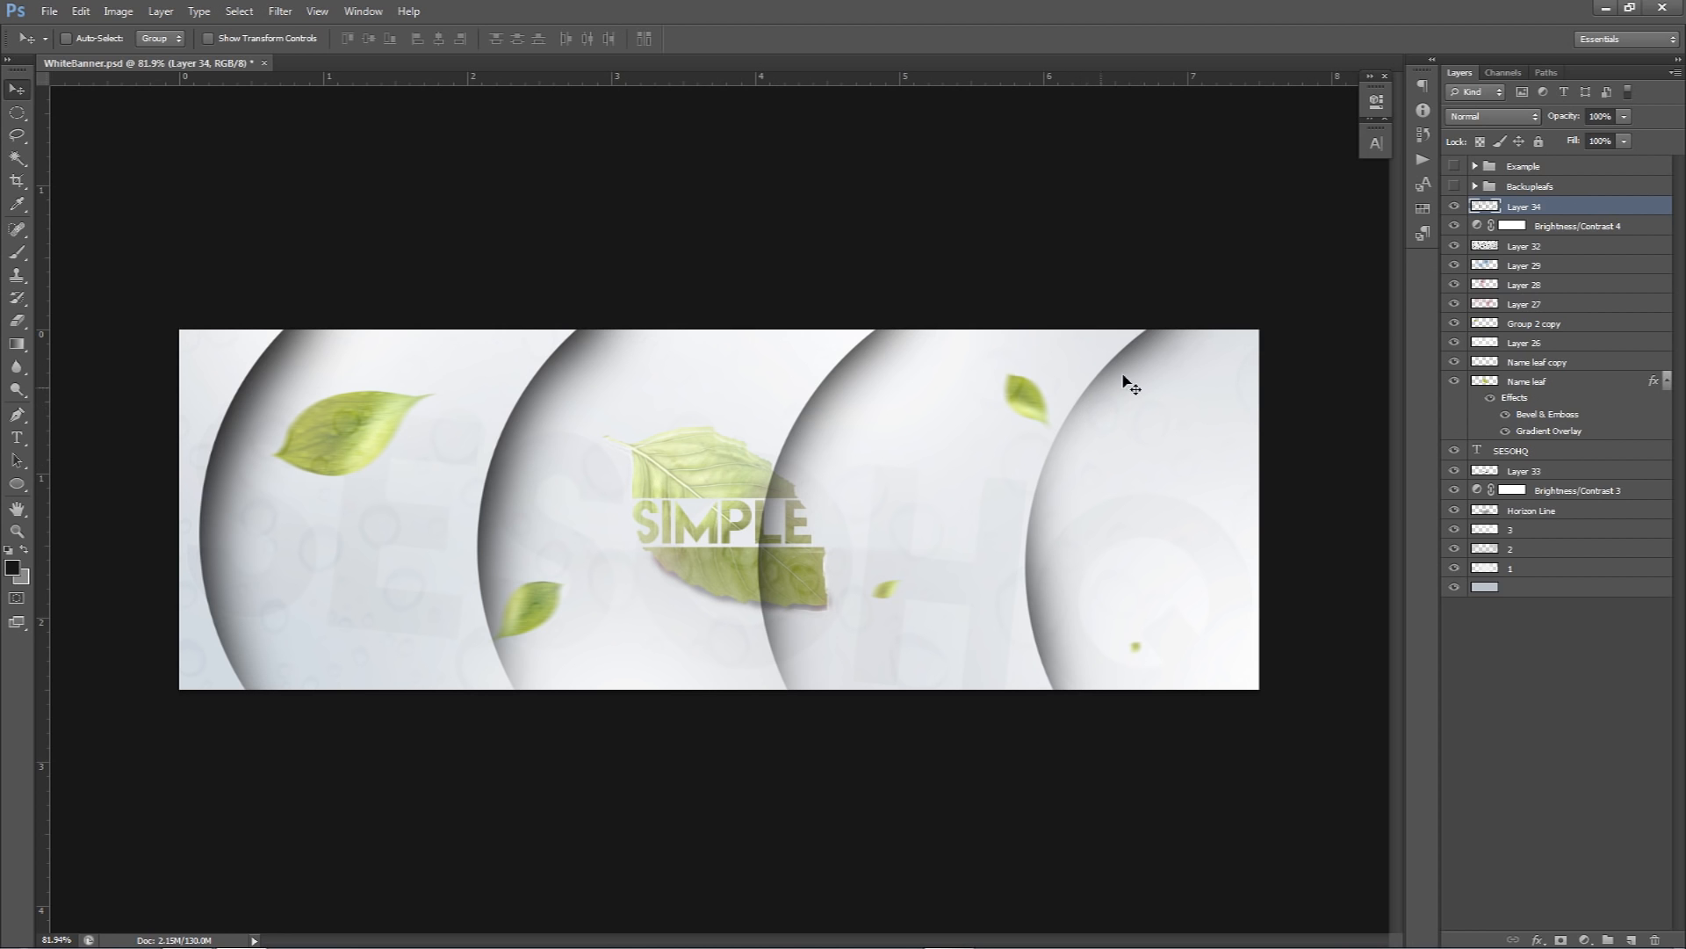
# - Set Layer 34 with the shaded arcs to the Dissolve blend mode at 1% opacity
pyautogui.click(1624, 141)
pyautogui.moveTo(1583, 144); pyautogui.dragTo(1553, 142)
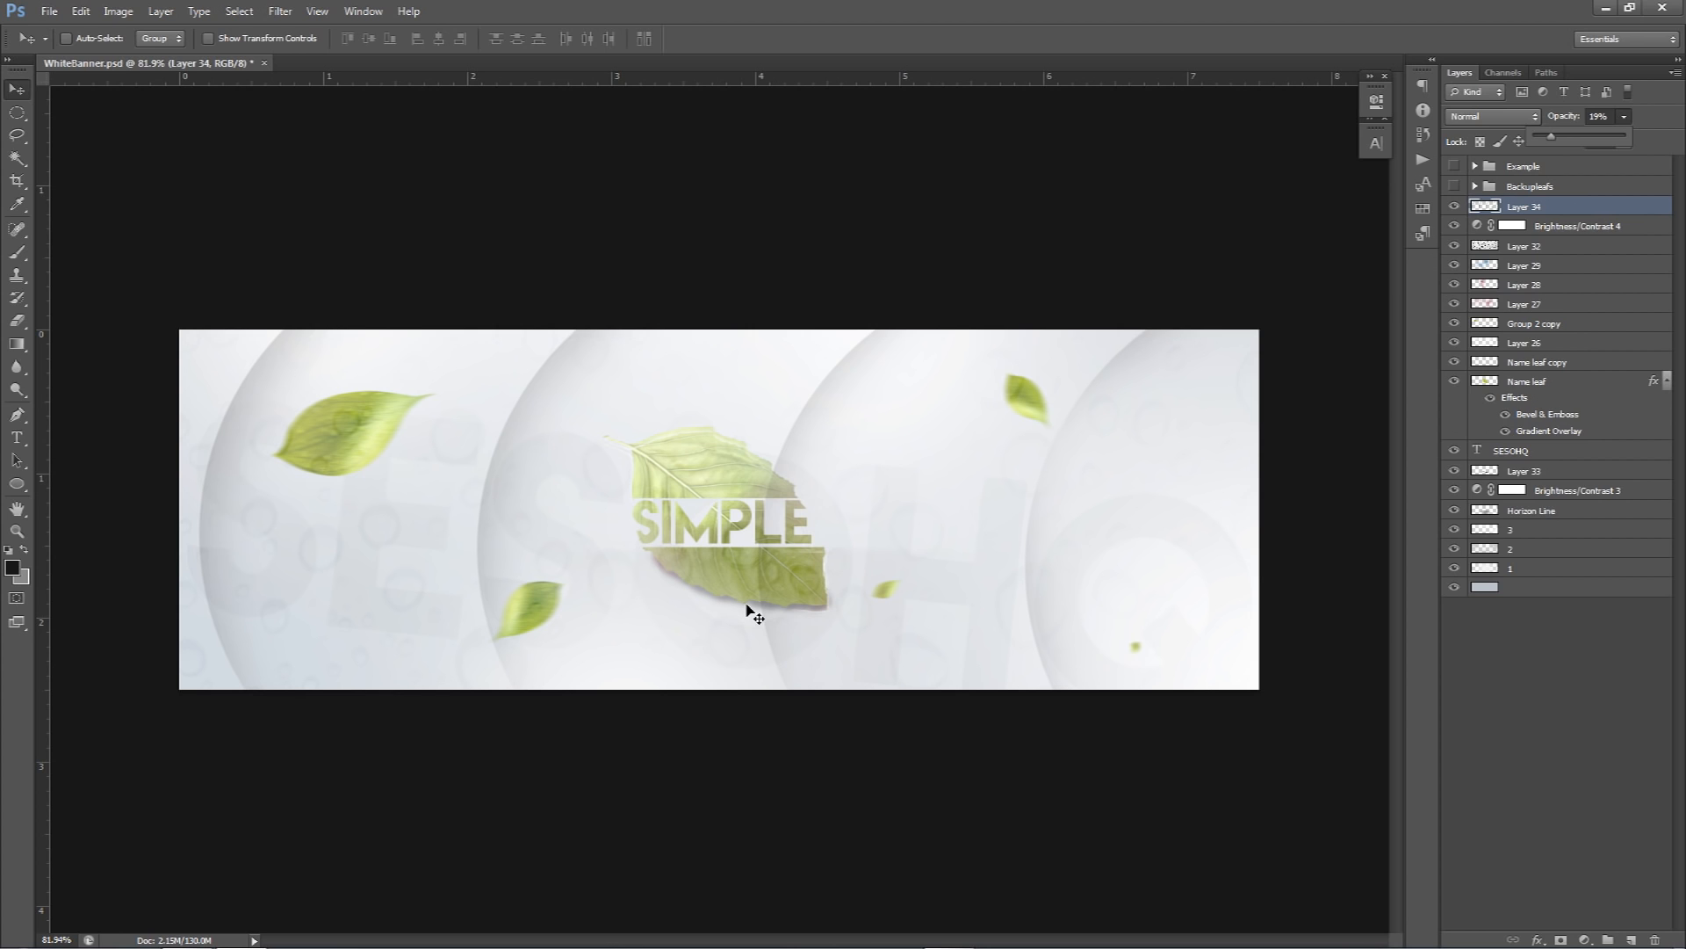
pyautogui.click(1500, 122)
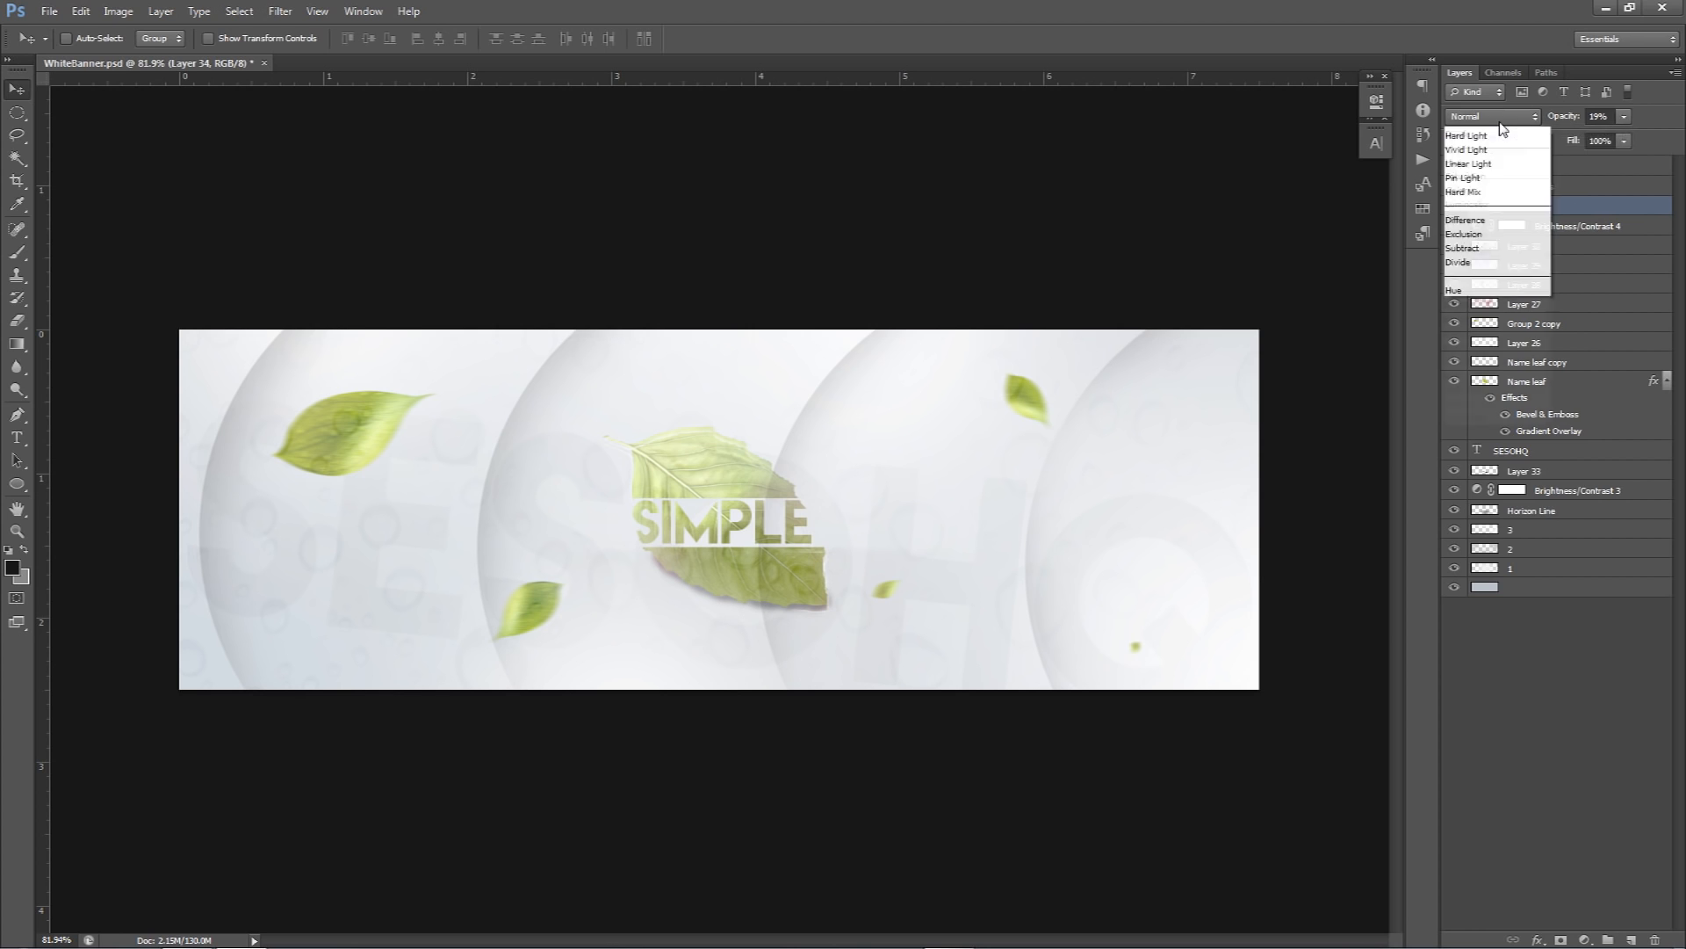
pyautogui.click(1502, 134)
pyautogui.click(1599, 115)
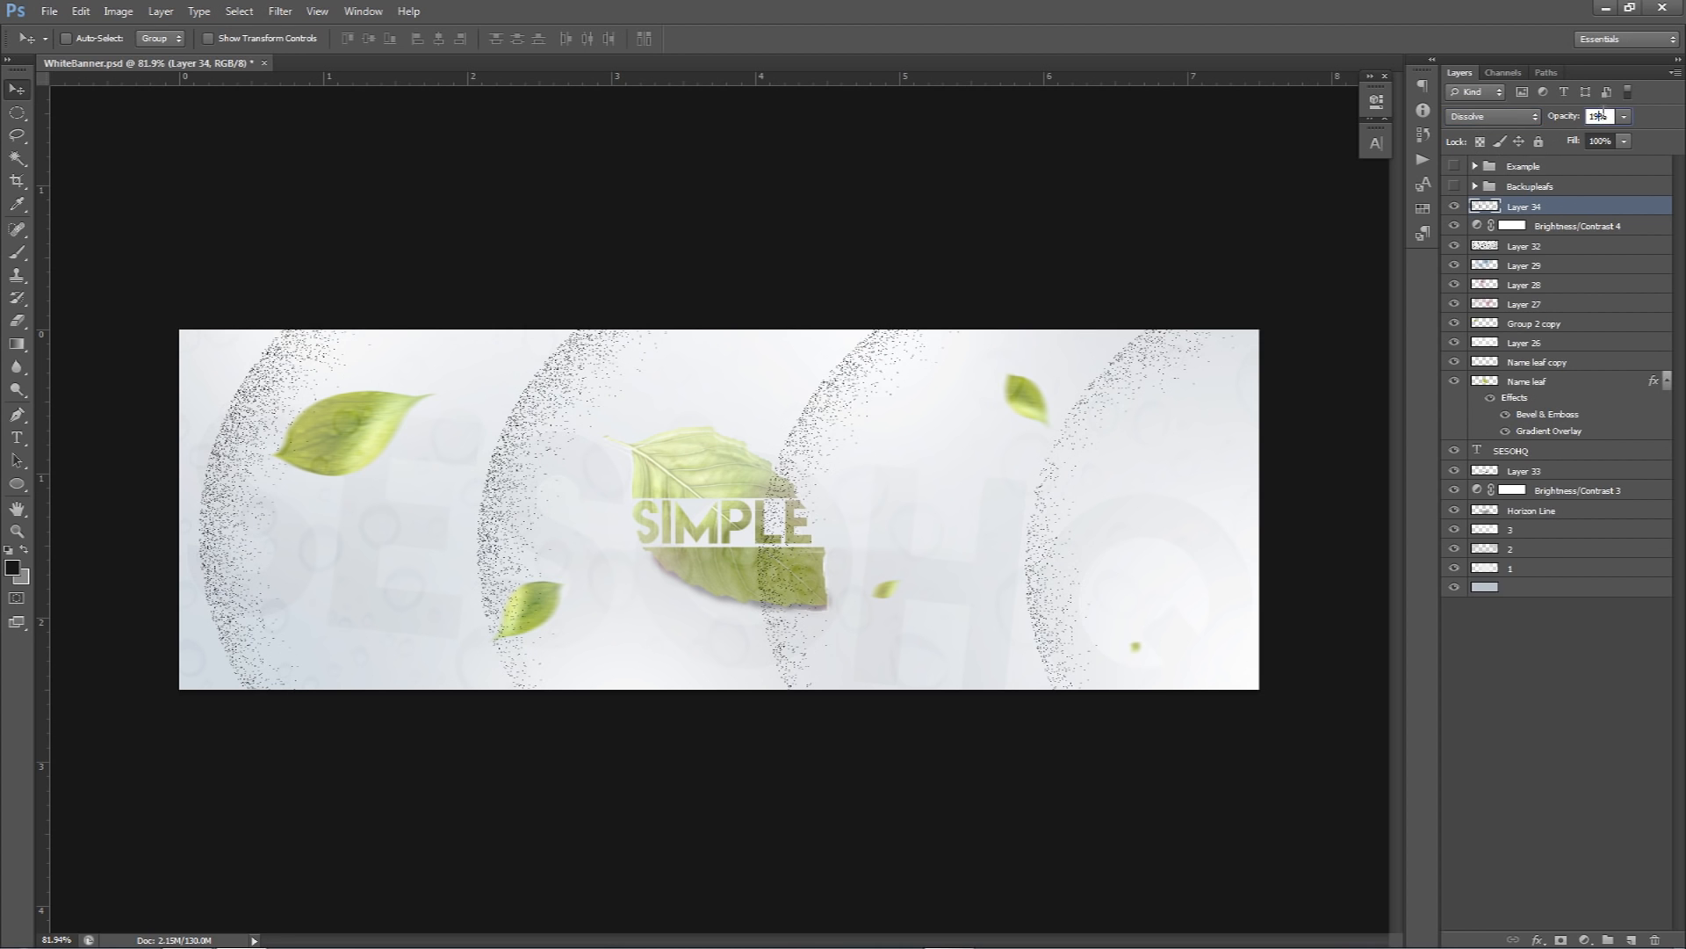
pyautogui.write('1')
pyautogui.press('Return')
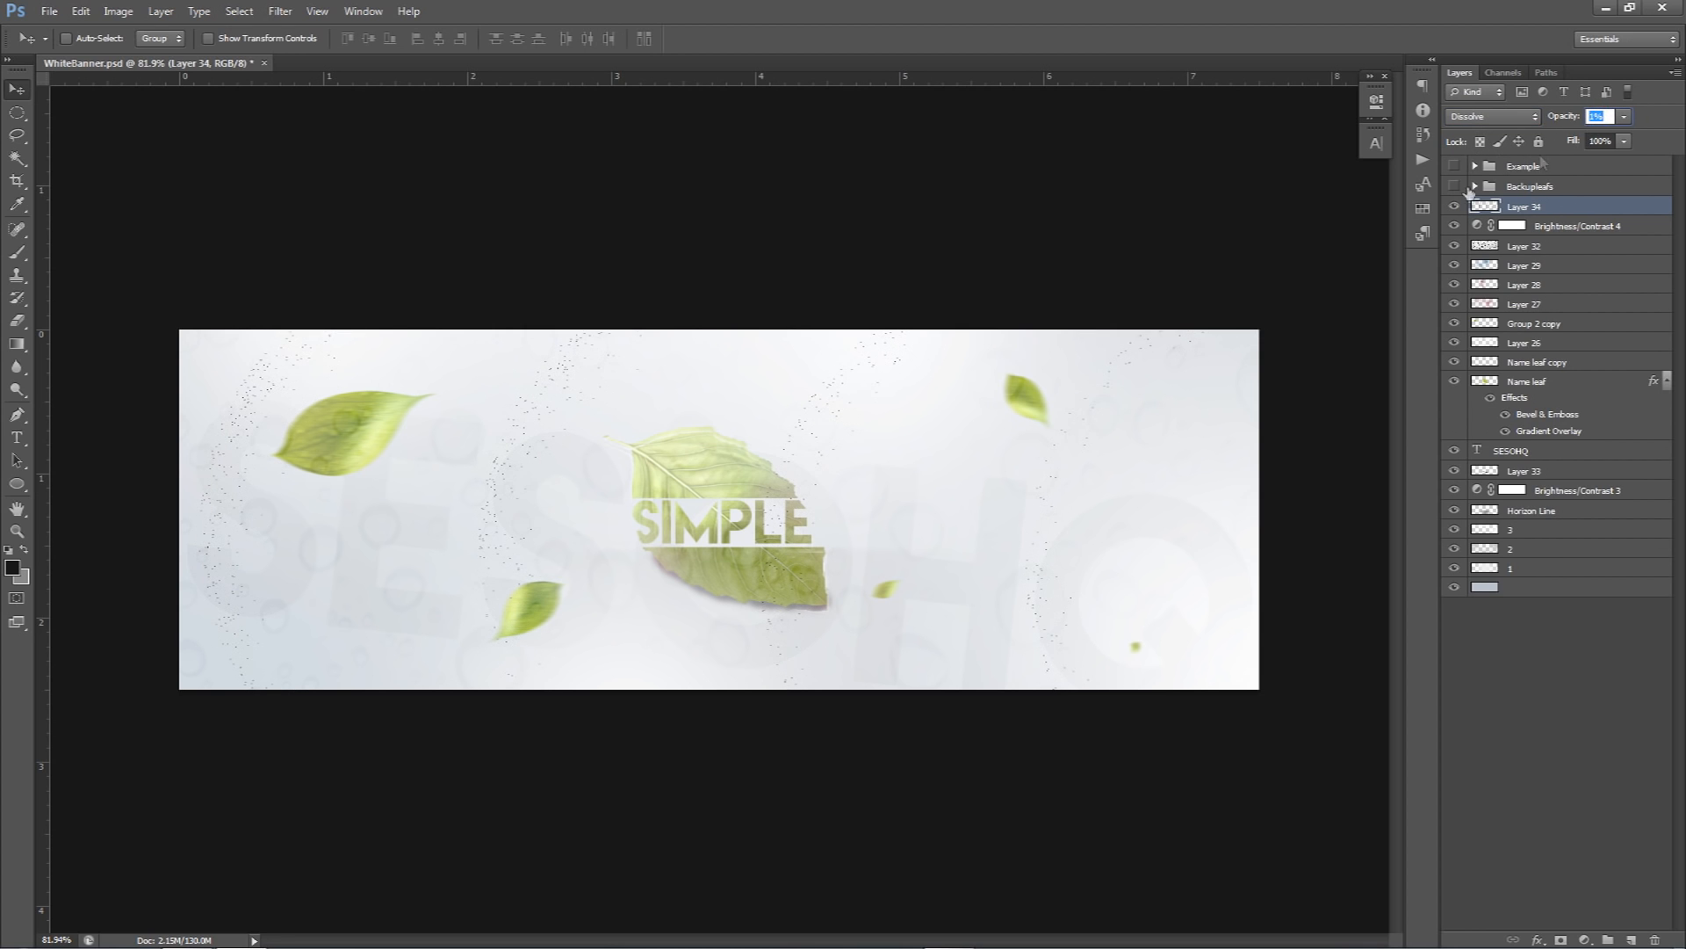
# - Duplicate Layer 34 and give the copy a leaf-green Color Overlay
pyautogui.press('e')
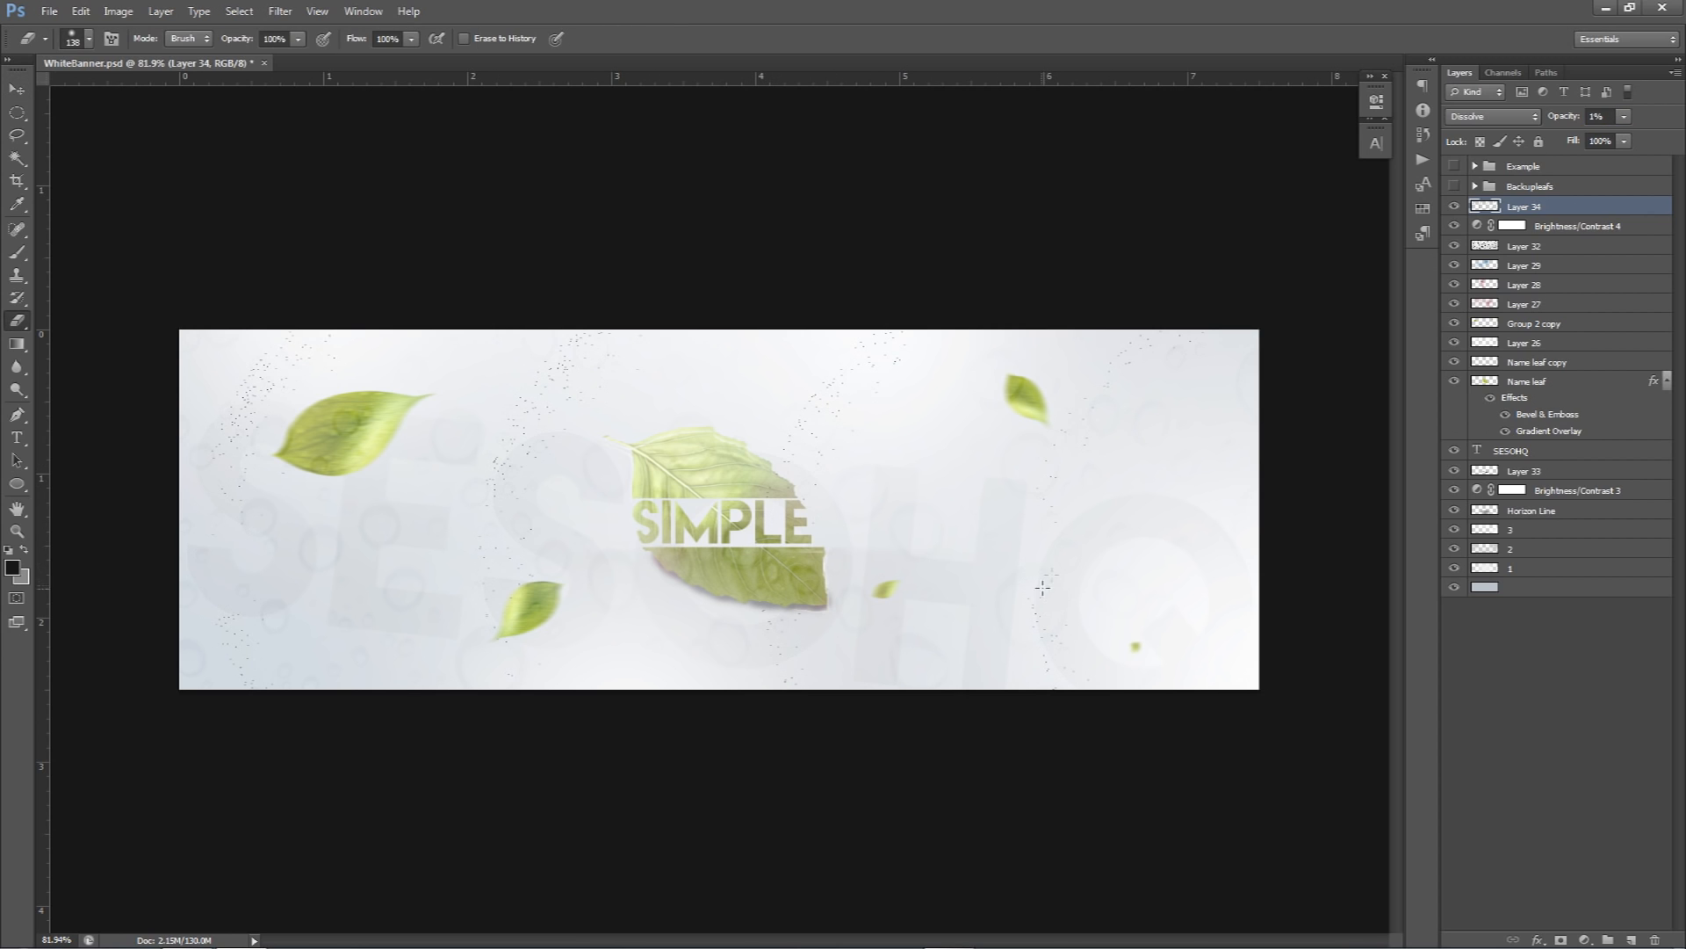
pyautogui.press('v')
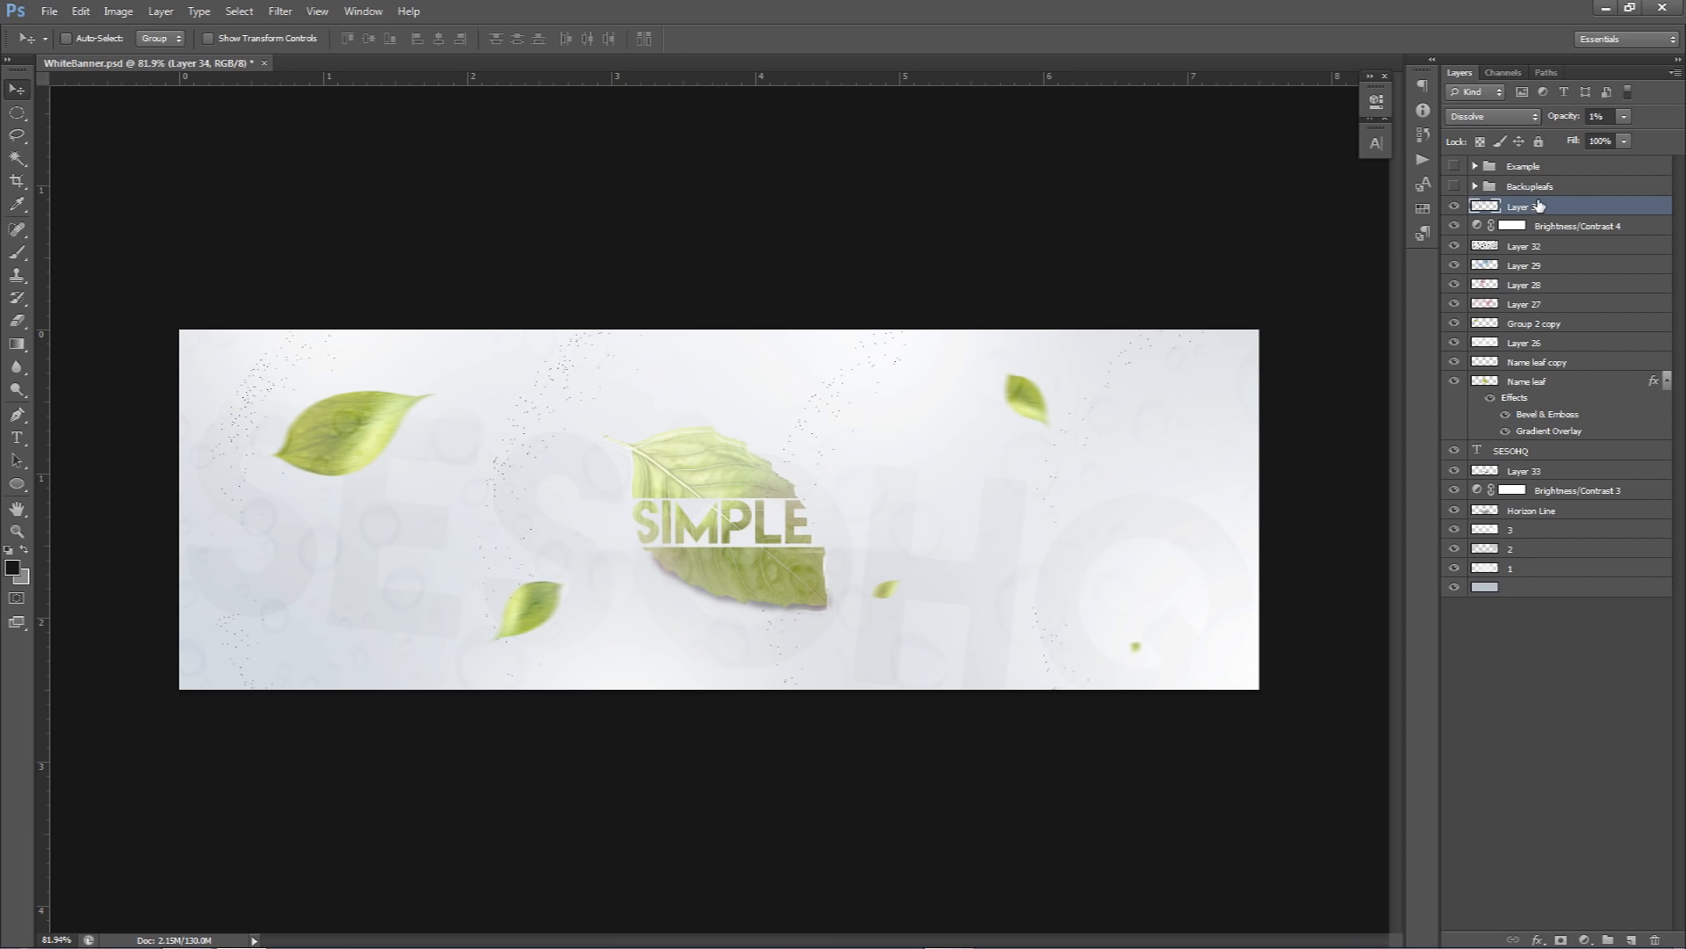
pyautogui.hotkey('ctrl', 'j')
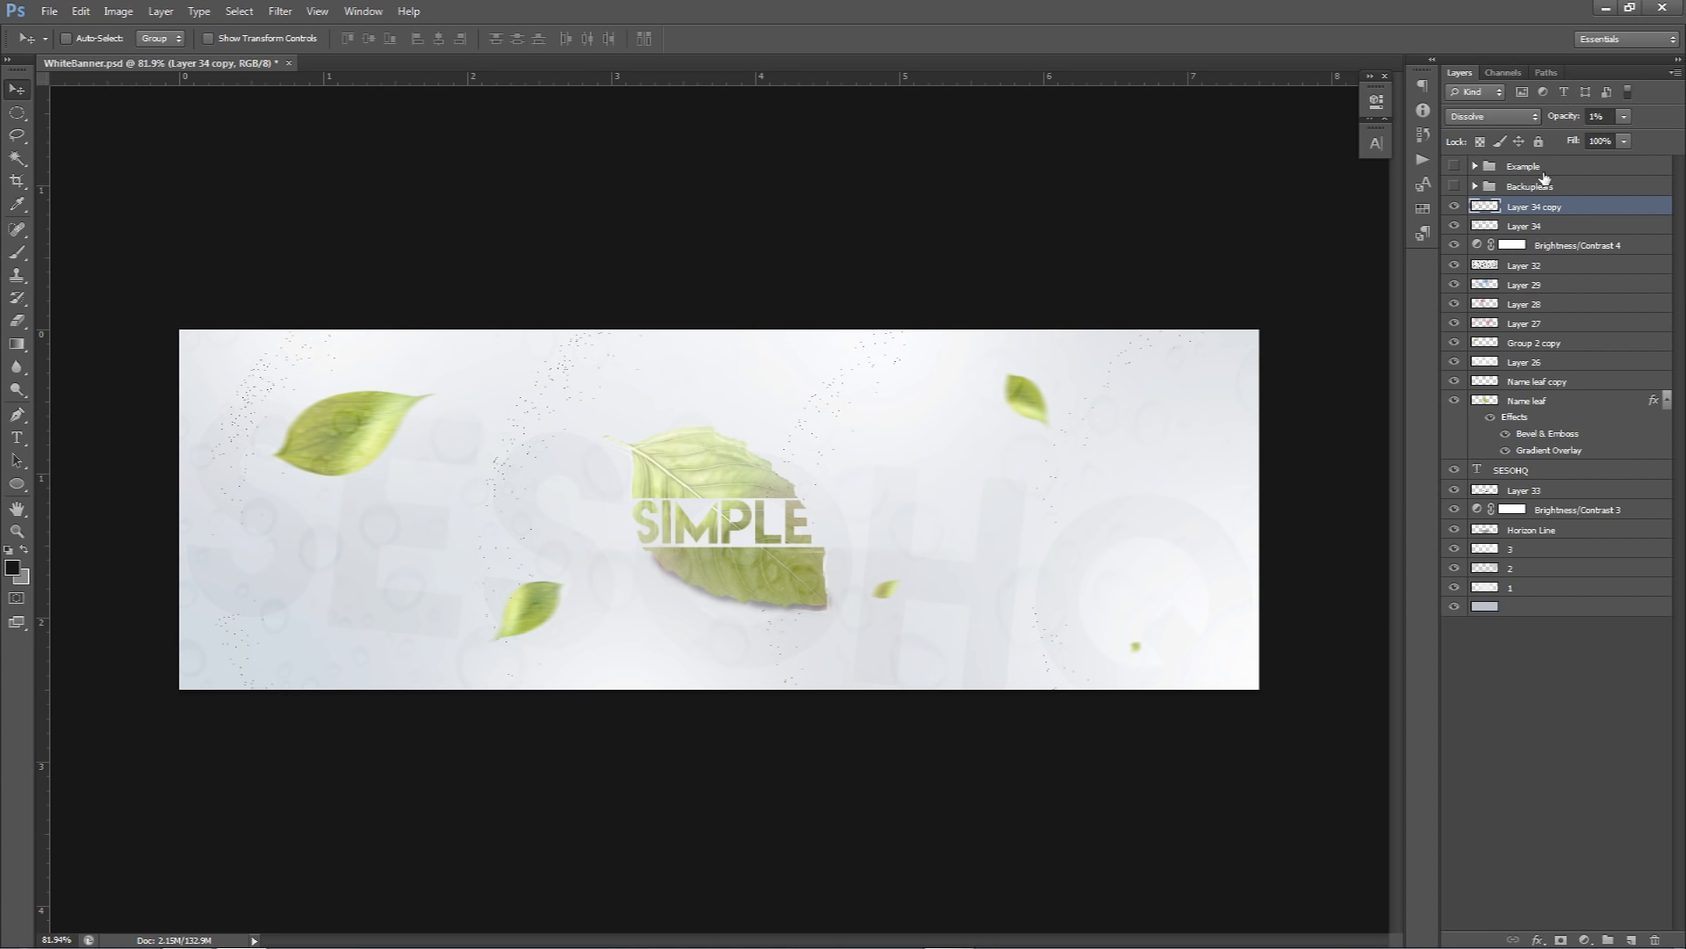
pyautogui.doubleClick(1588, 213)
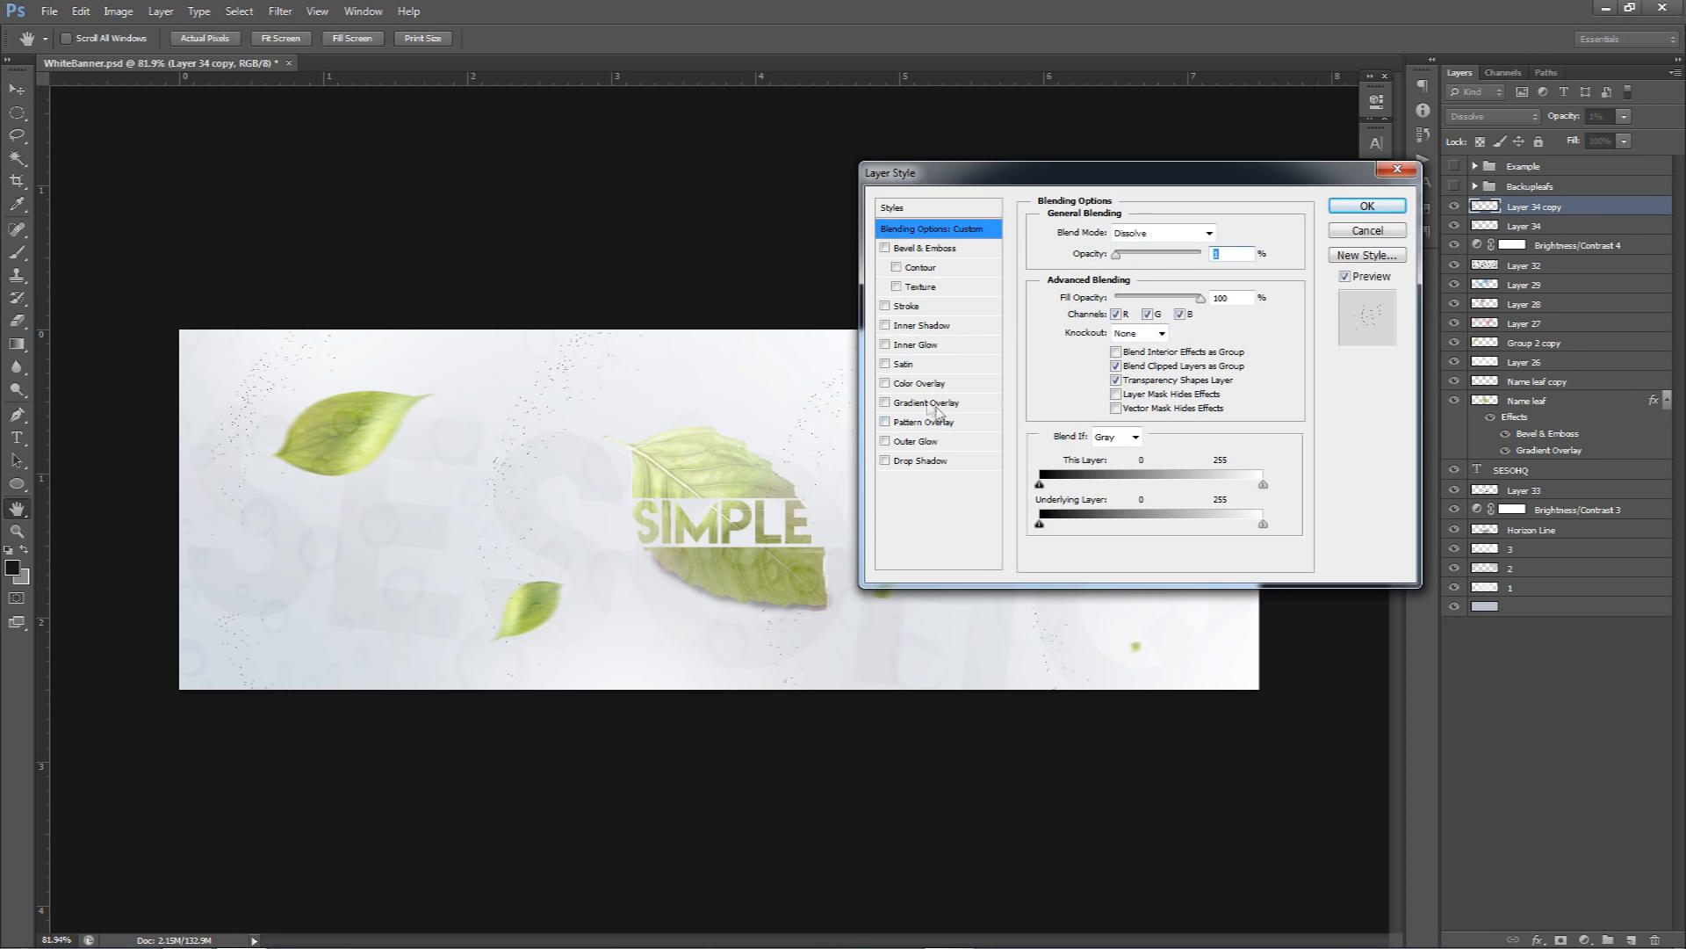
pyautogui.click(918, 383)
pyautogui.click(1233, 235)
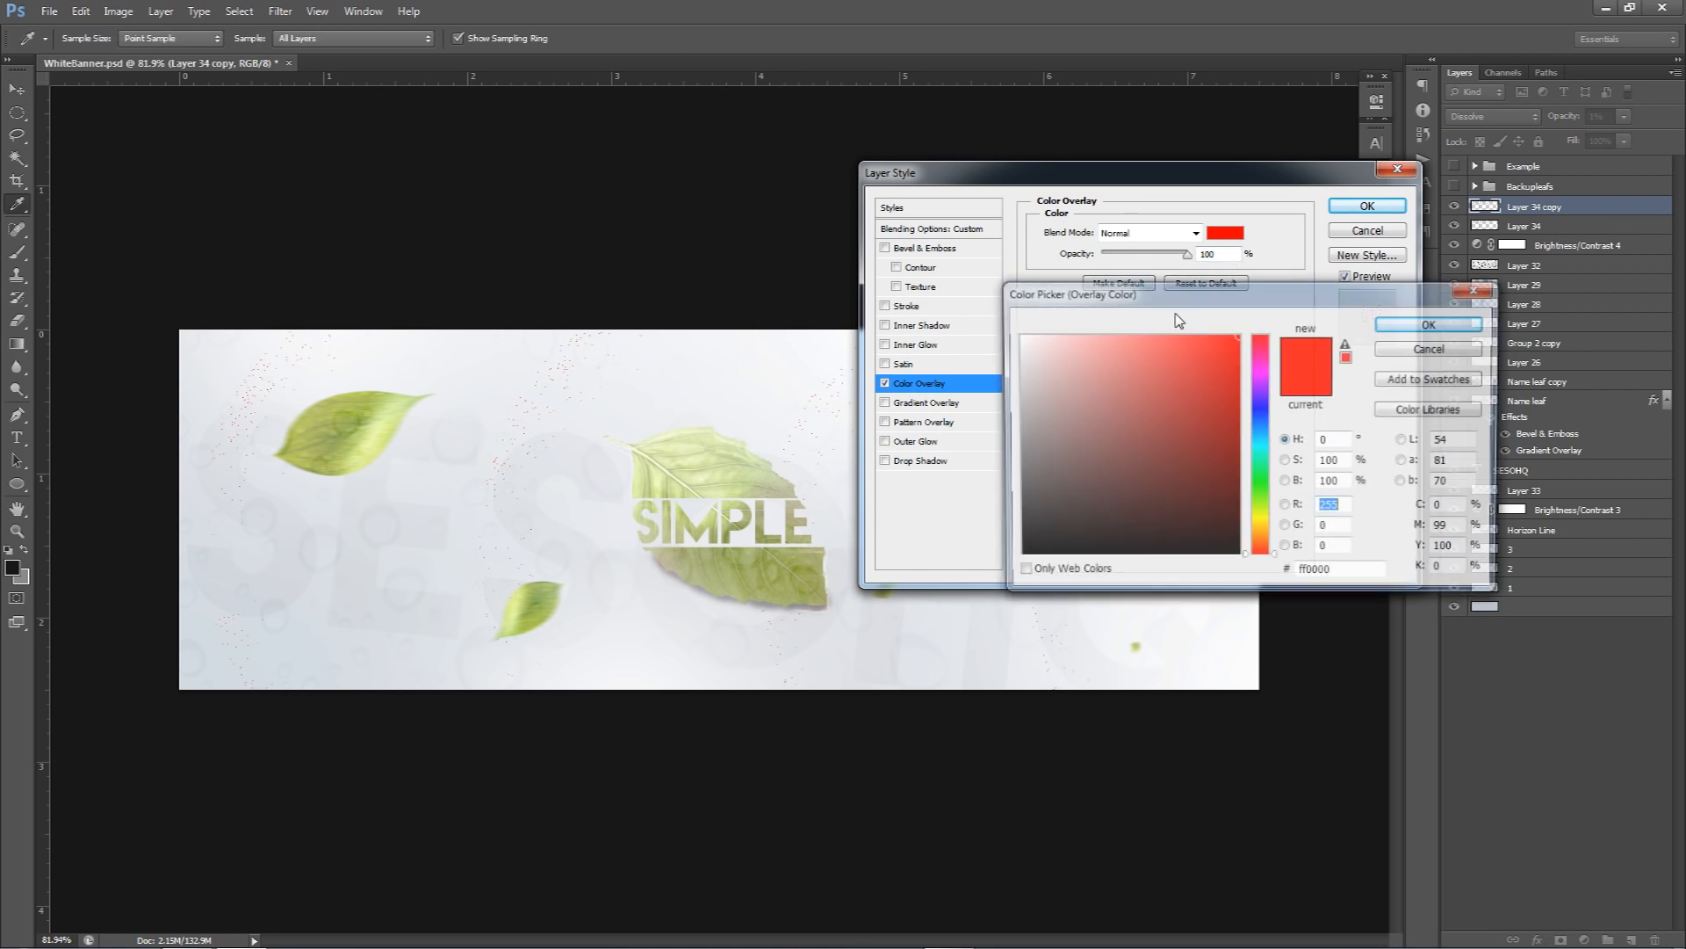
pyautogui.click(1188, 363)
pyautogui.moveTo(1189, 364); pyautogui.dragTo(1164, 355)
pyautogui.moveTo(751, 485); pyautogui.dragTo(720, 473)
pyautogui.moveTo(1193, 359)
pyautogui.mouseDown()
pyautogui.moveTo(1234, 334)
pyautogui.moveTo(1216, 336)
pyautogui.mouseUp()
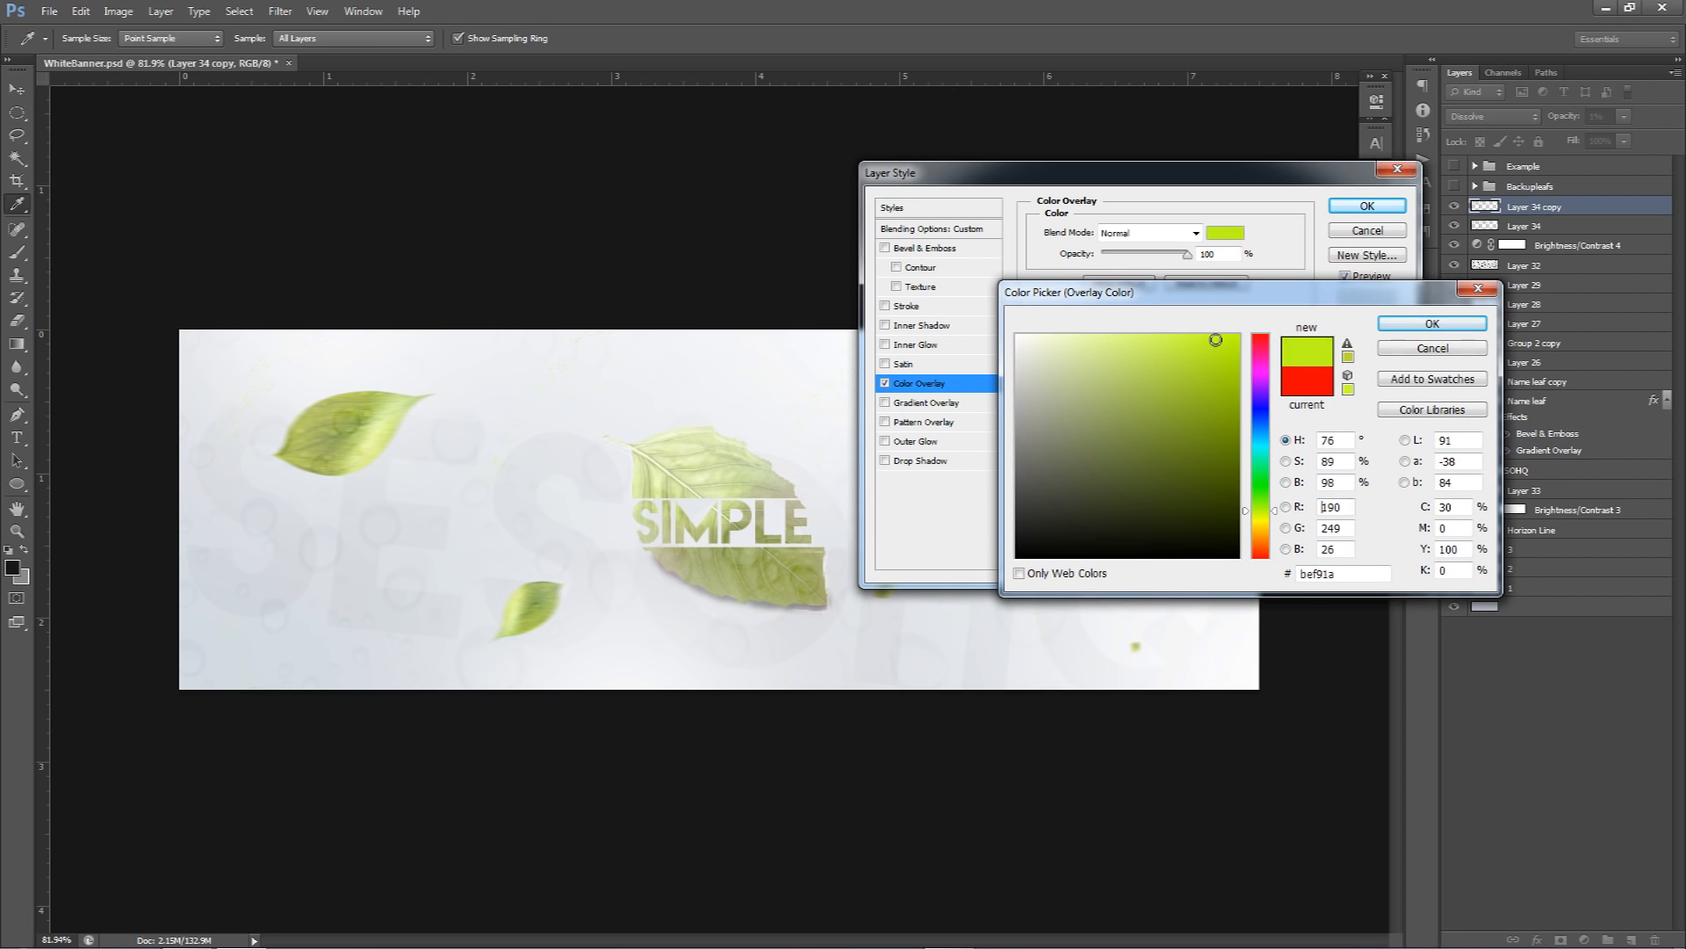
pyautogui.click(1193, 454)
pyautogui.moveTo(1193, 454); pyautogui.dragTo(1199, 406)
pyautogui.click(1429, 325)
pyautogui.click(1367, 206)
# - Offset the green specks slightly from the dark ones and merge the Layer 34 copy with a new empty layer
pyautogui.press('v')
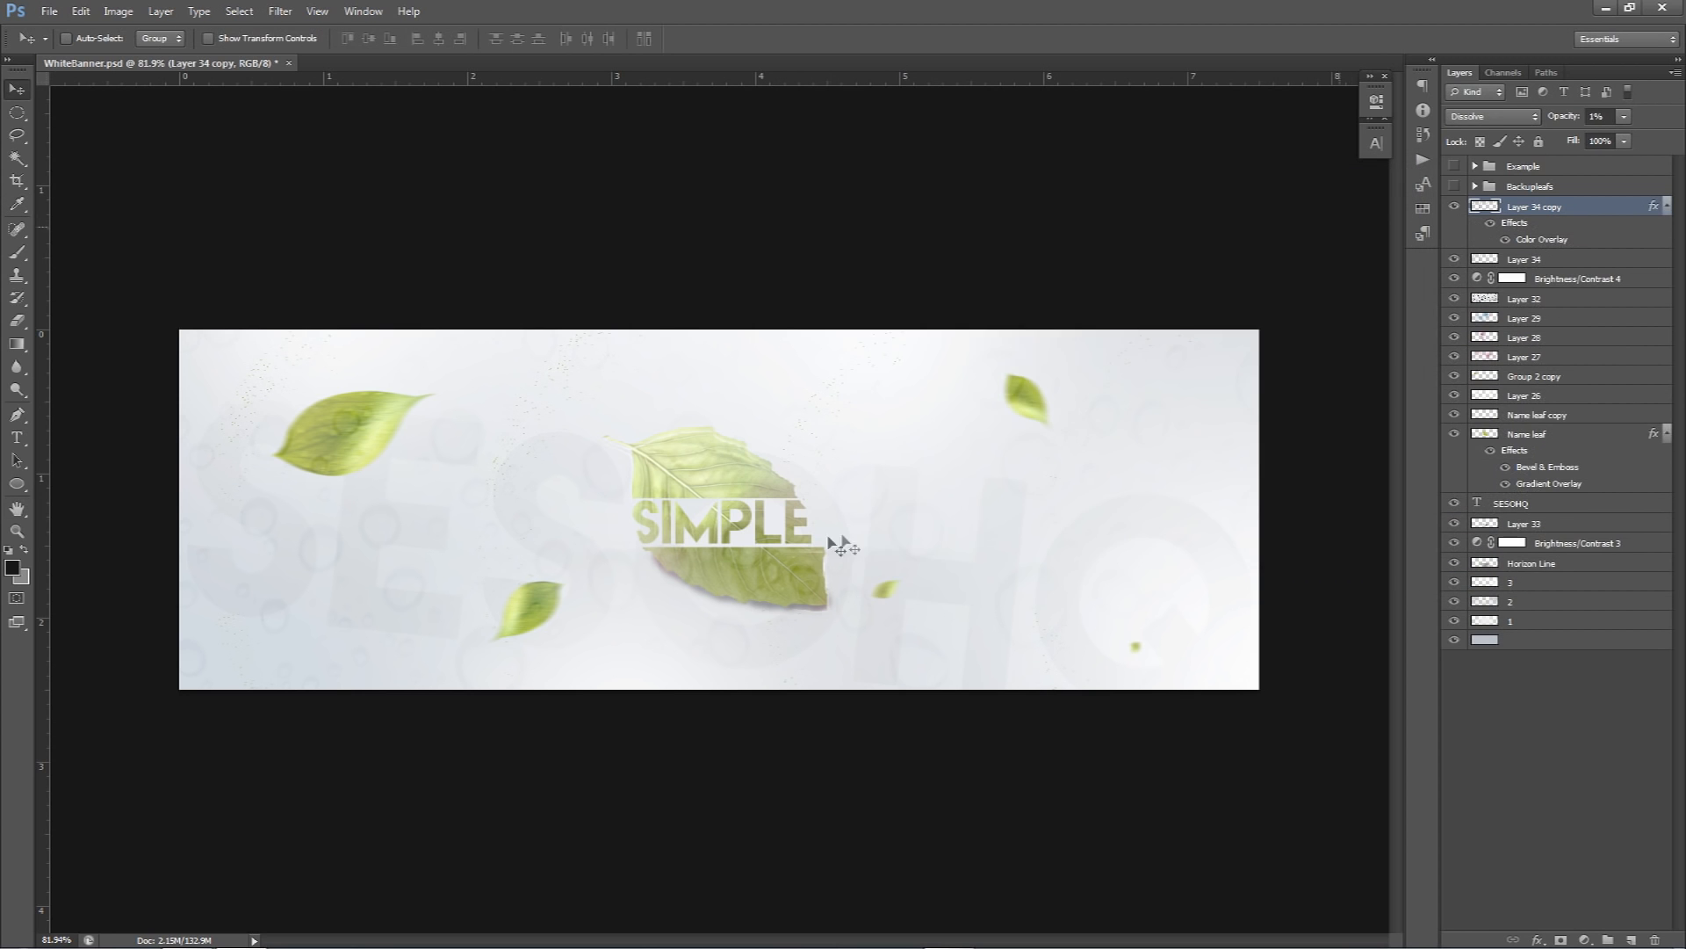
pyautogui.moveTo(896, 551); pyautogui.dragTo(833, 553)
pyautogui.click(1631, 940)
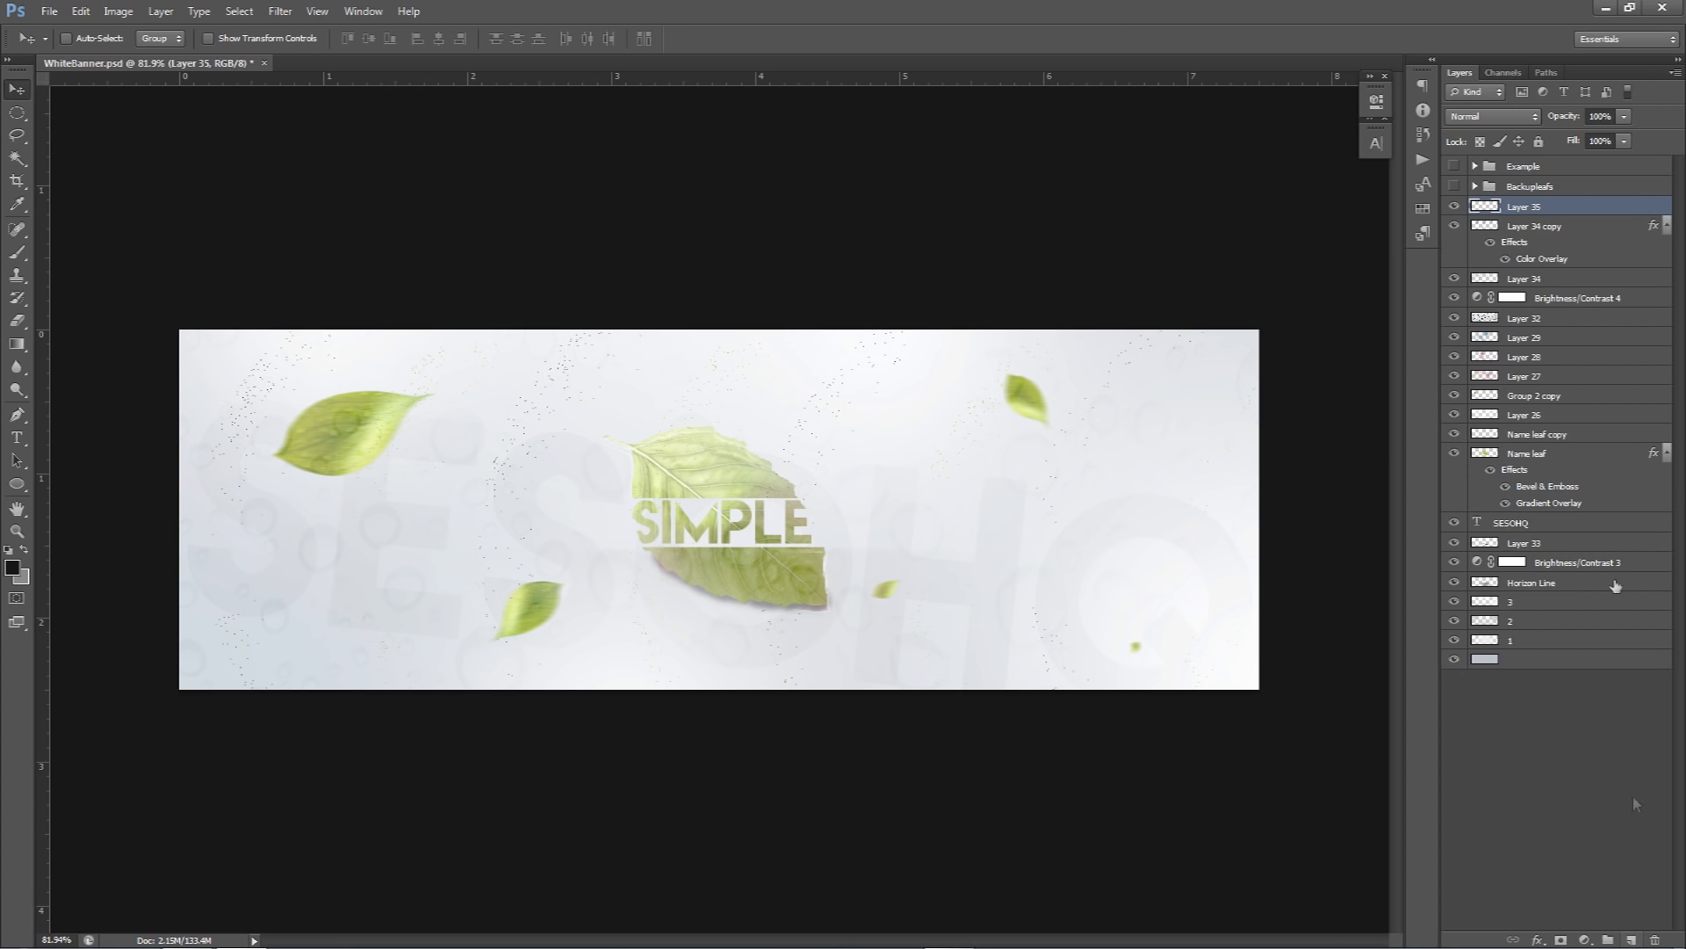
pyautogui.keyDown('shift'); pyautogui.click(1568, 229); pyautogui.keyUp('shift')
pyautogui.hotkey('ctrl', 'e')
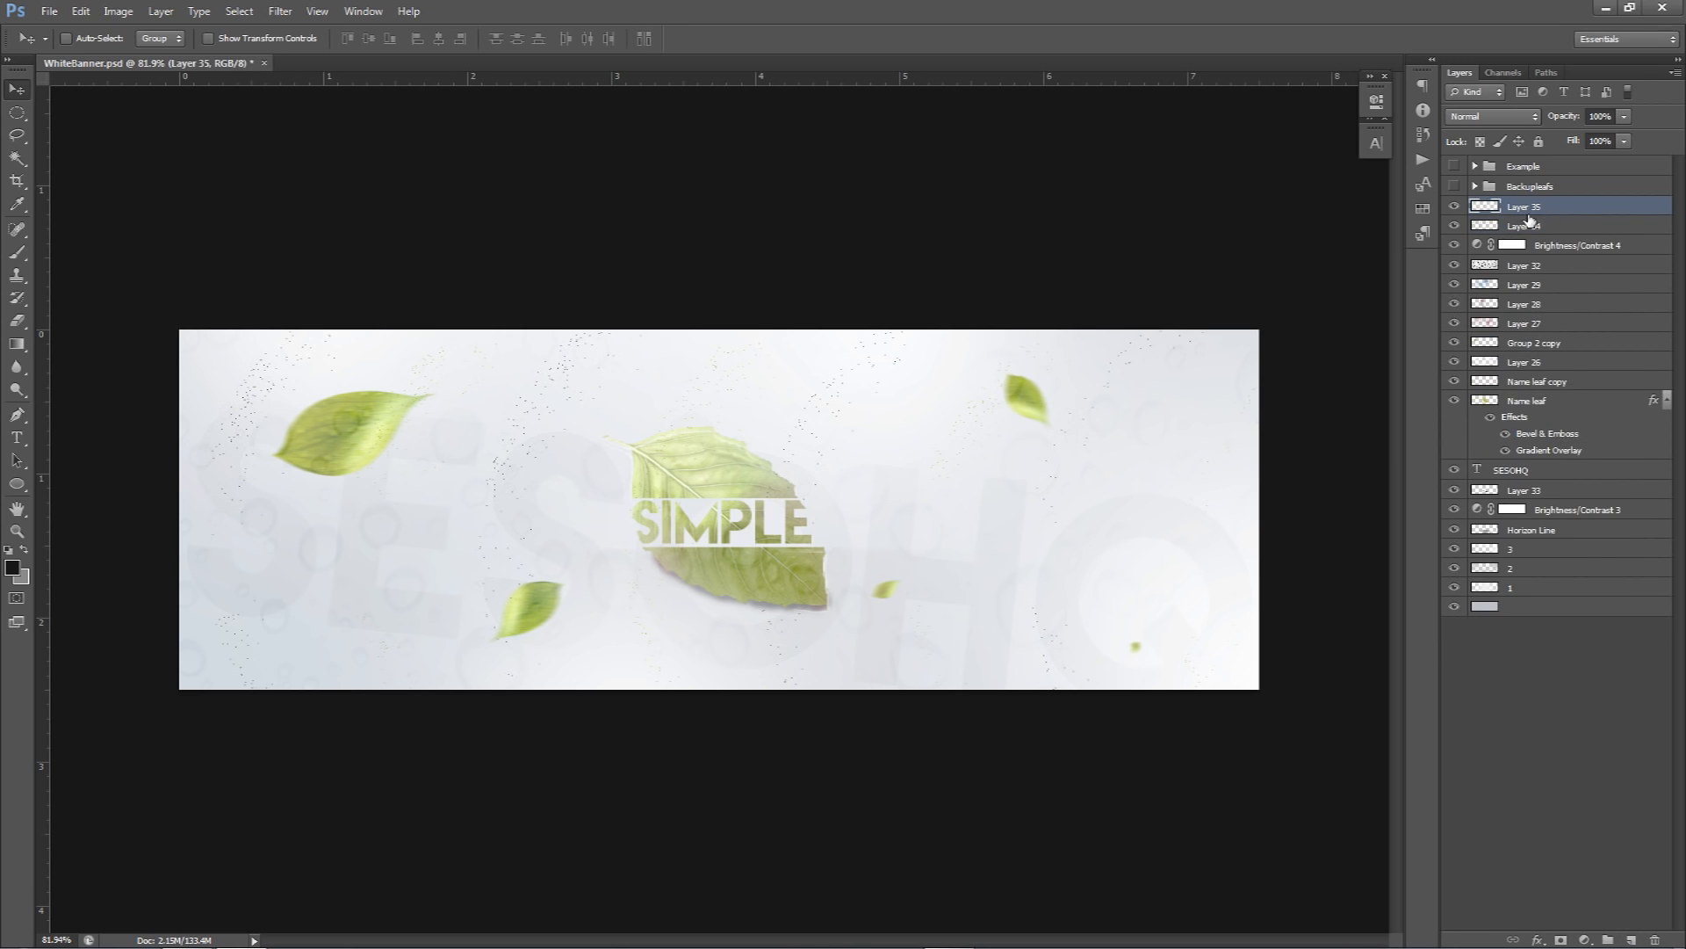
# - Reposition the green specks on Layer 35, with the layer at 100% opacity and fill
pyautogui.moveTo(1021, 481); pyautogui.dragTo(913, 474)
pyautogui.click(1624, 140)
pyautogui.moveTo(1572, 142); pyautogui.dragTo(1571, 142)
pyautogui.press('0')
pyautogui.moveTo(919, 519)
pyautogui.mouseDown()
pyautogui.moveTo(972, 558)
pyautogui.moveTo(979, 533)
pyautogui.moveTo(948, 476)
pyautogui.mouseUp()
pyautogui.press('e')
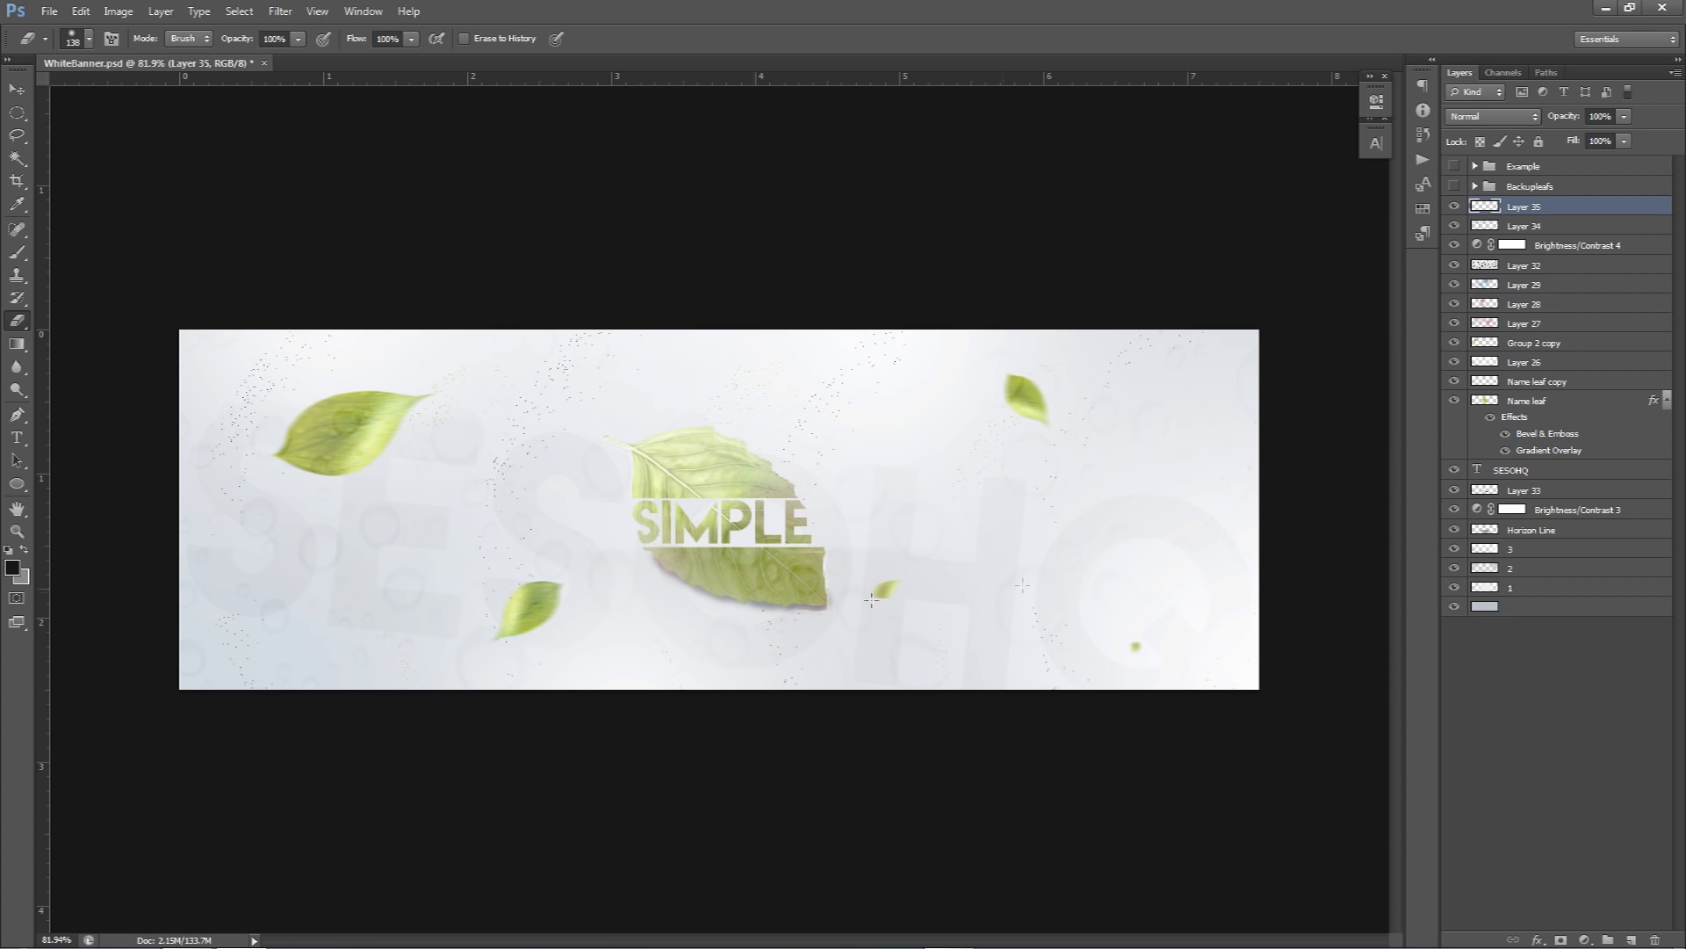
pyautogui.press('v')
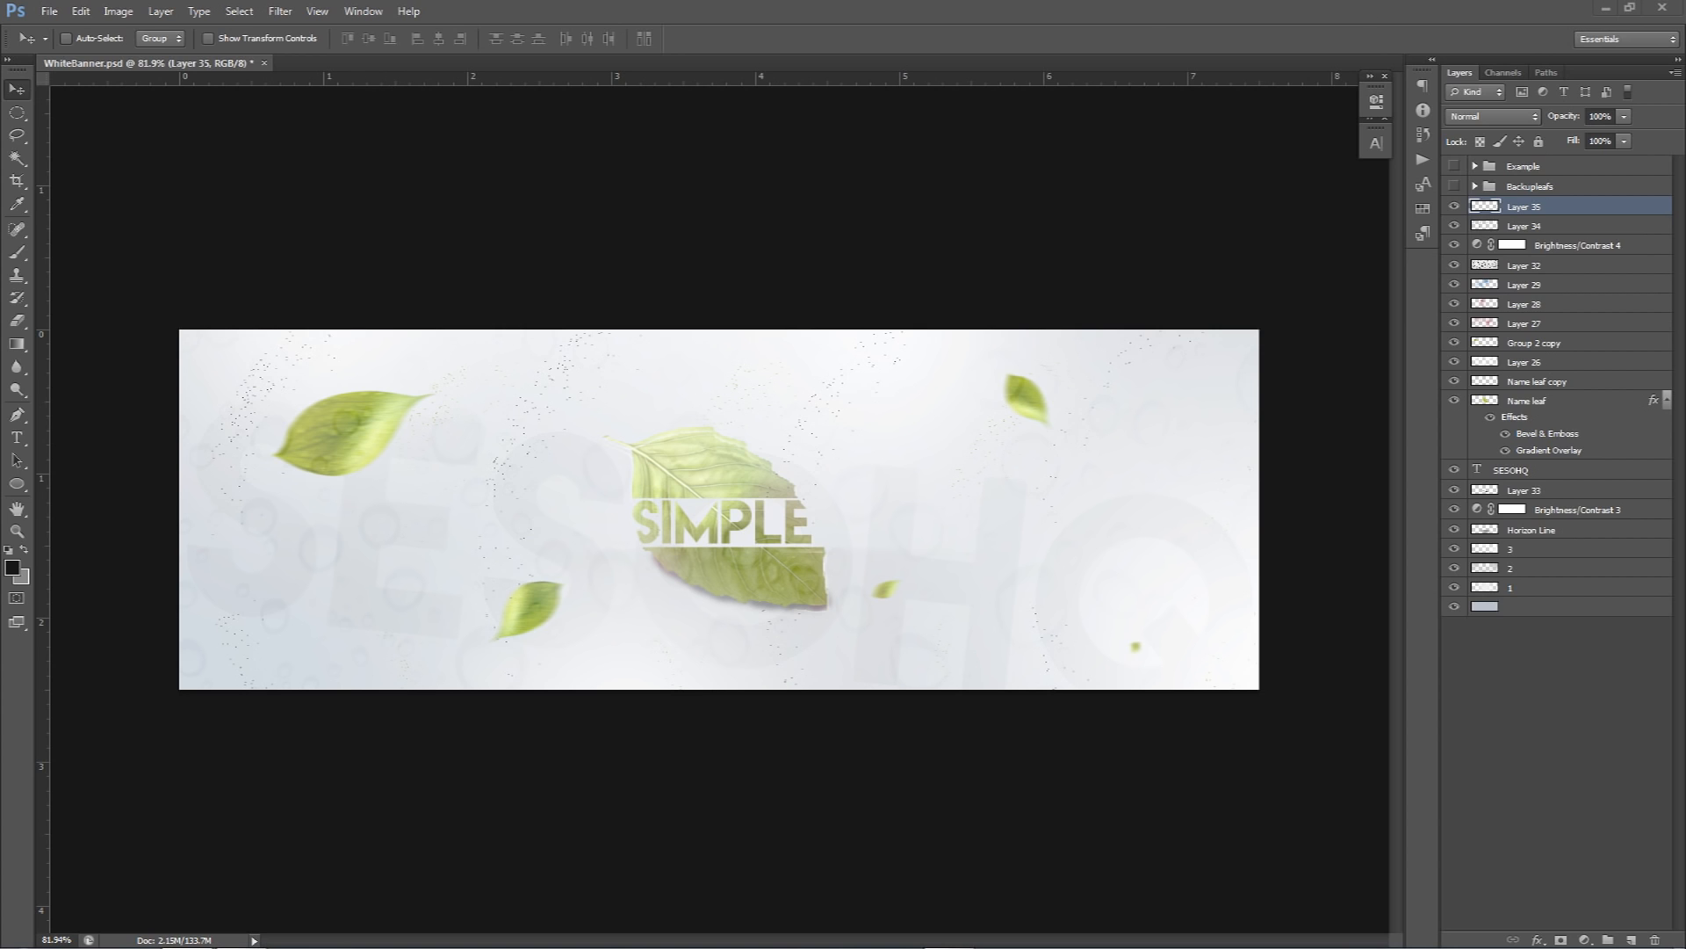
pyautogui.moveTo(1685, 179); pyautogui.dragTo(1451, 178)
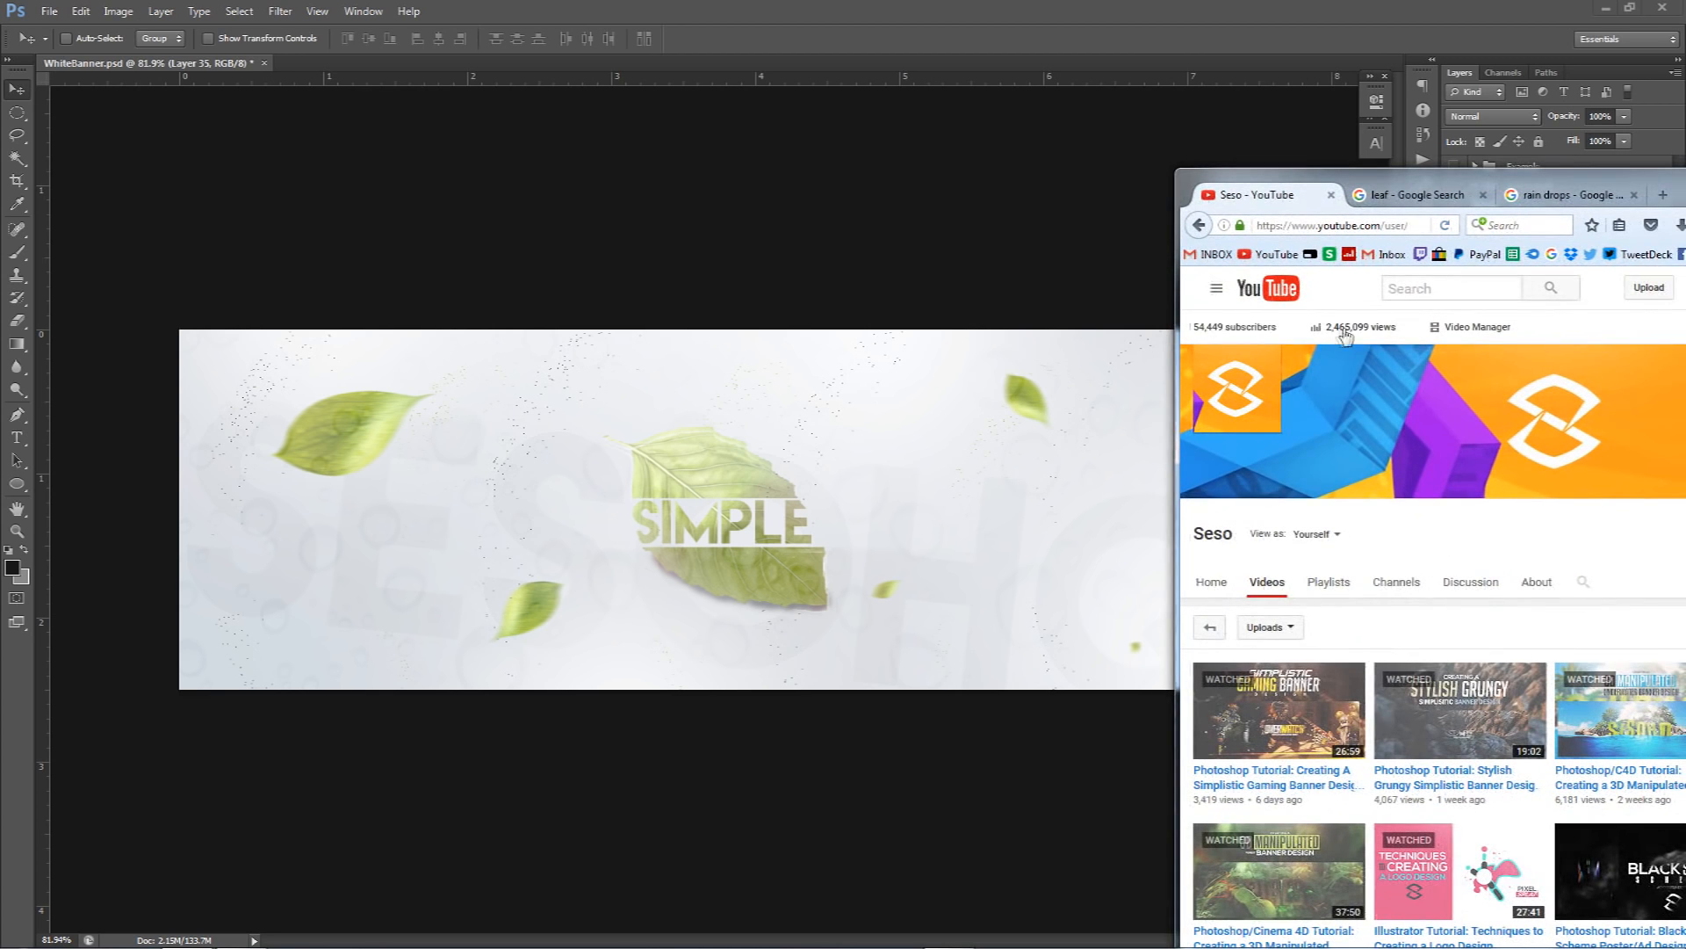
pyautogui.moveTo(1655, 181); pyautogui.dragTo(1685, 181)
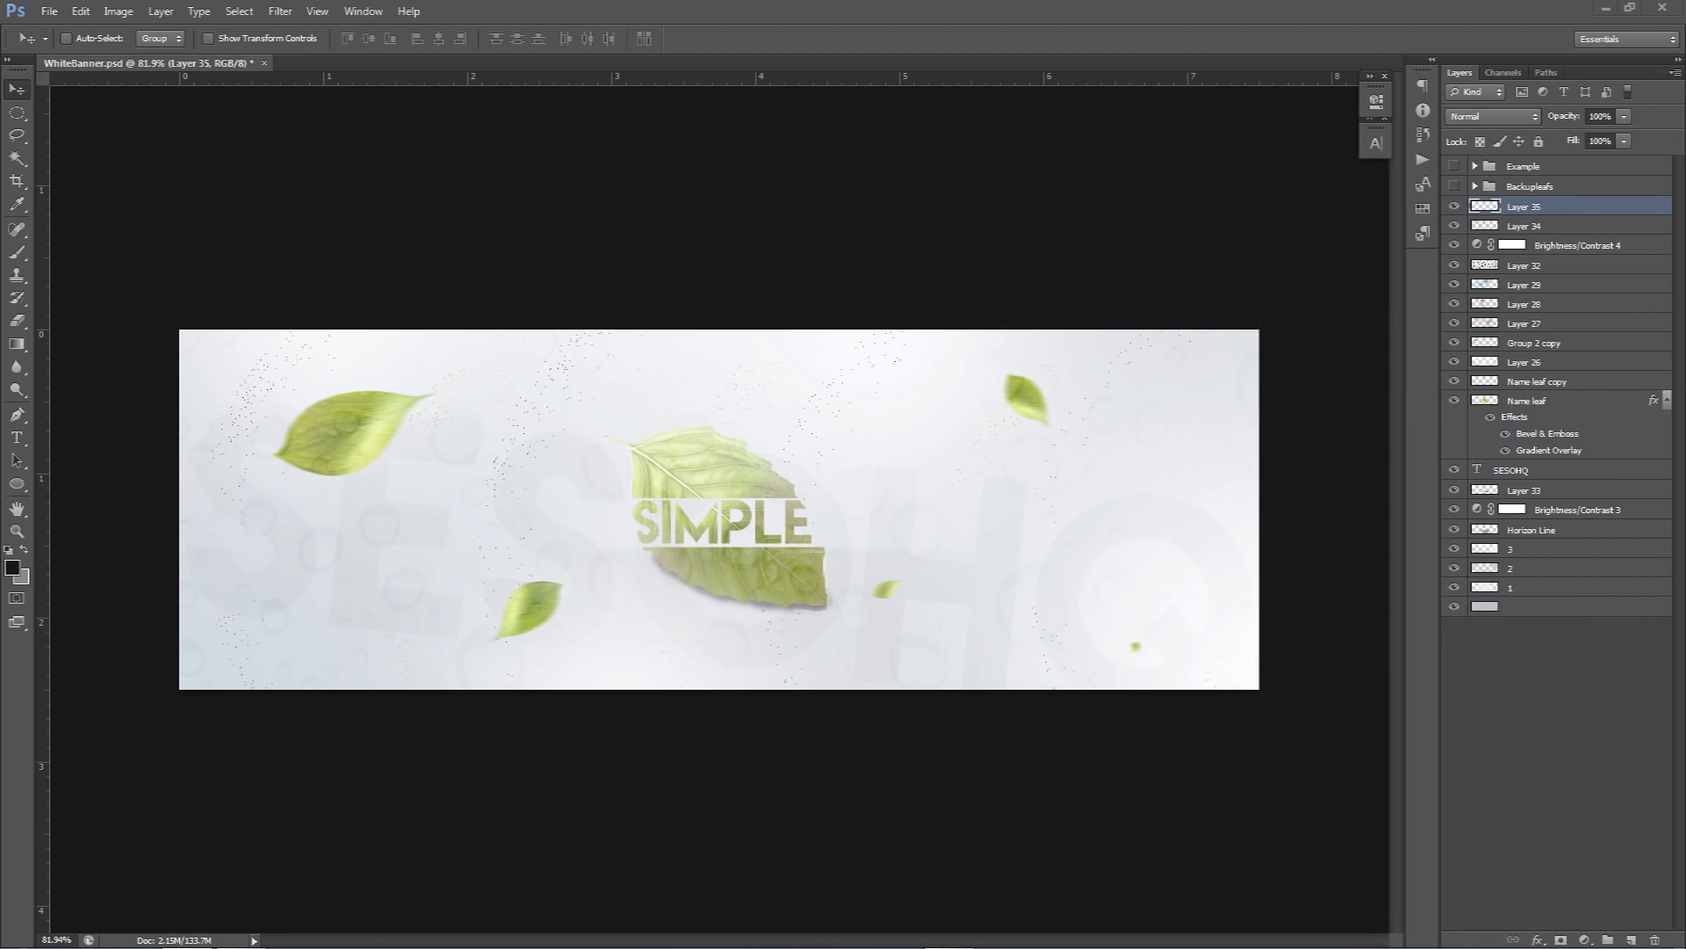